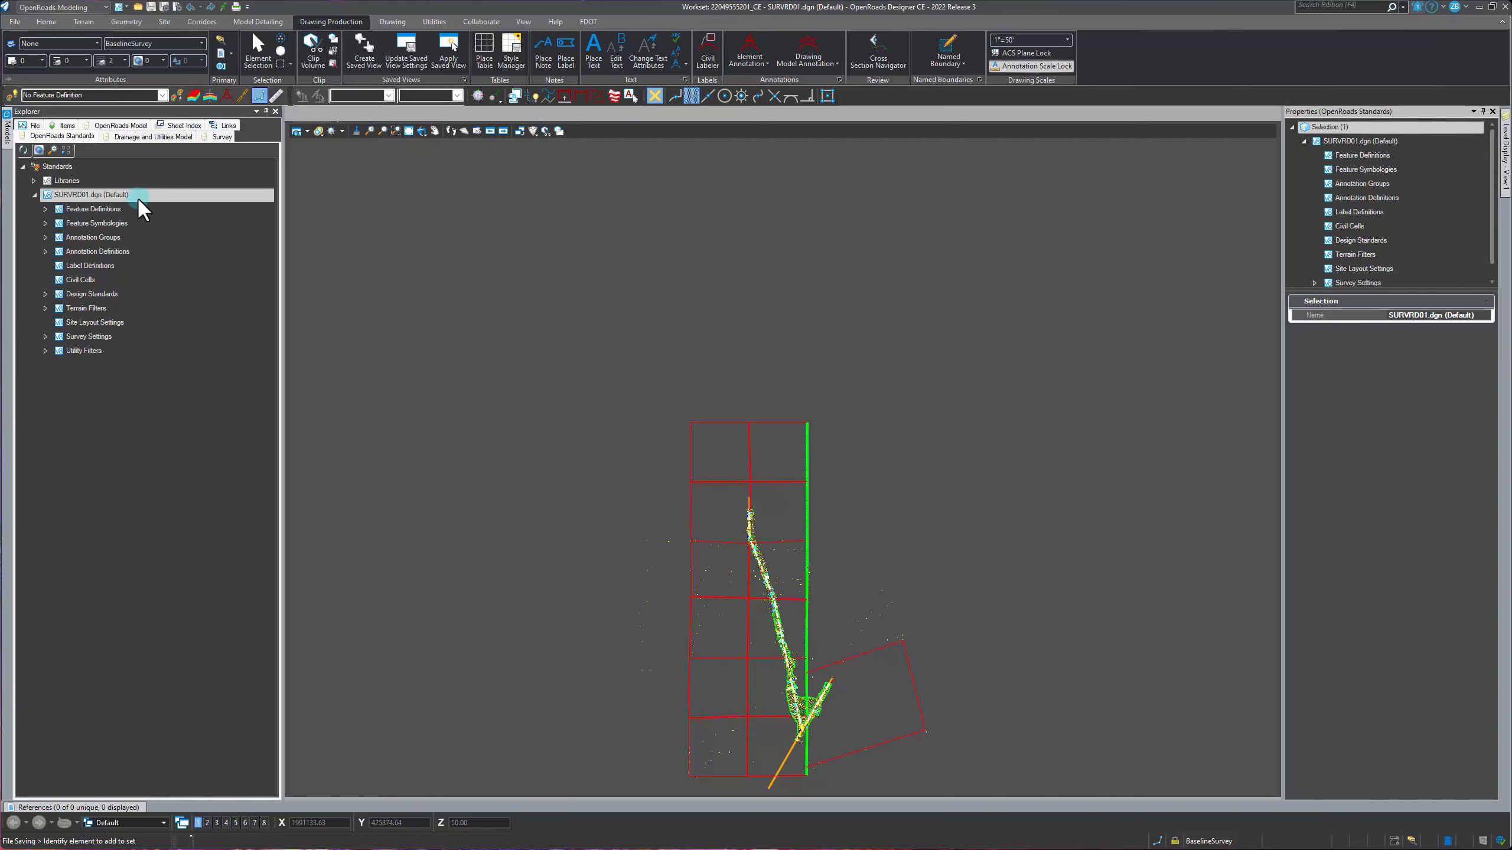
- Update the standards of SURVRD01.dgn (Default) from the dgnlib
right_click(109, 196)
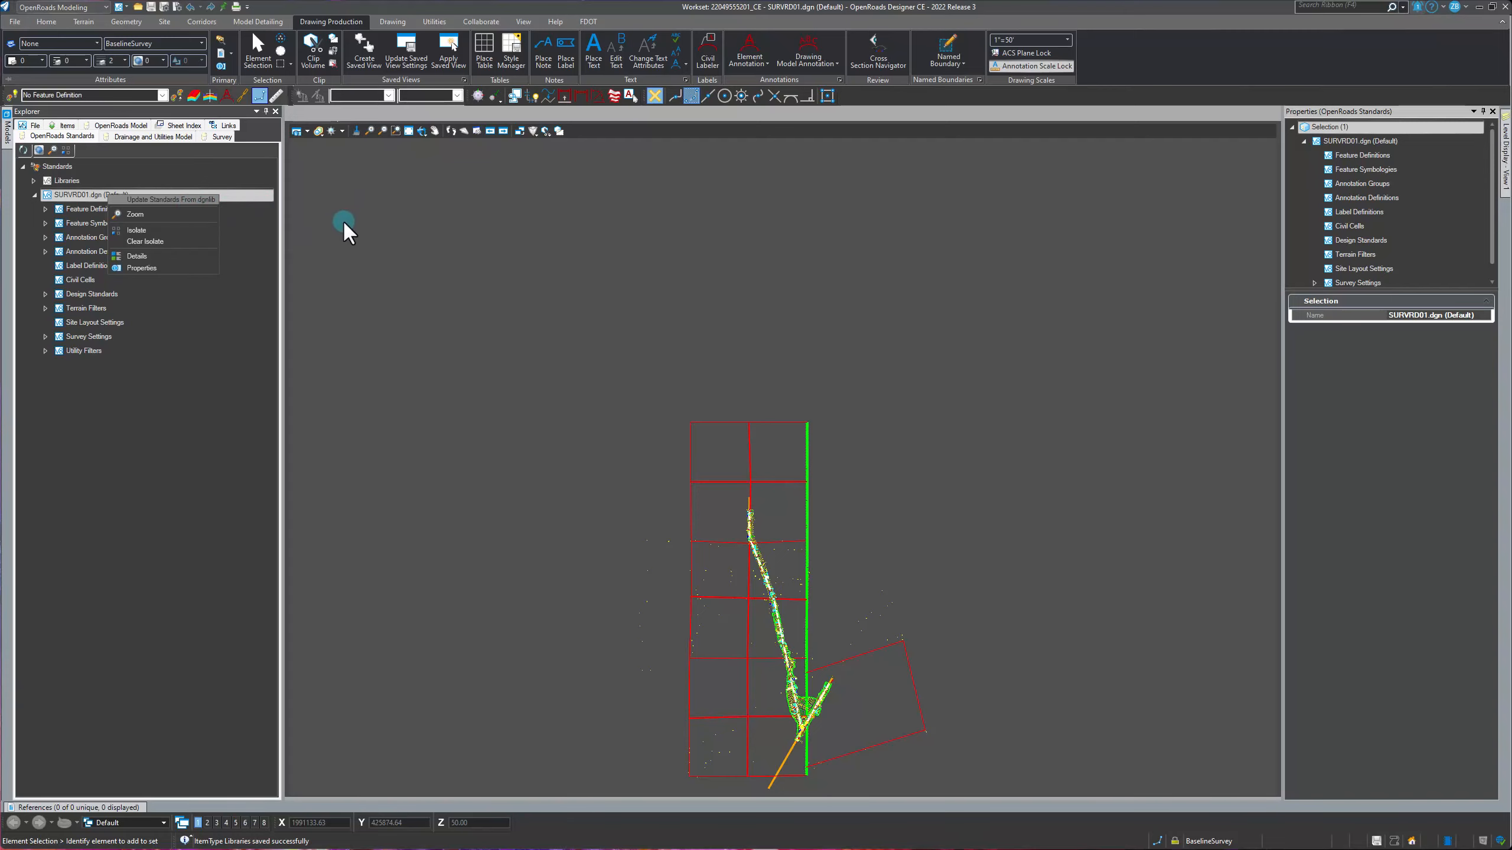
click(22, 167)
click(33, 195)
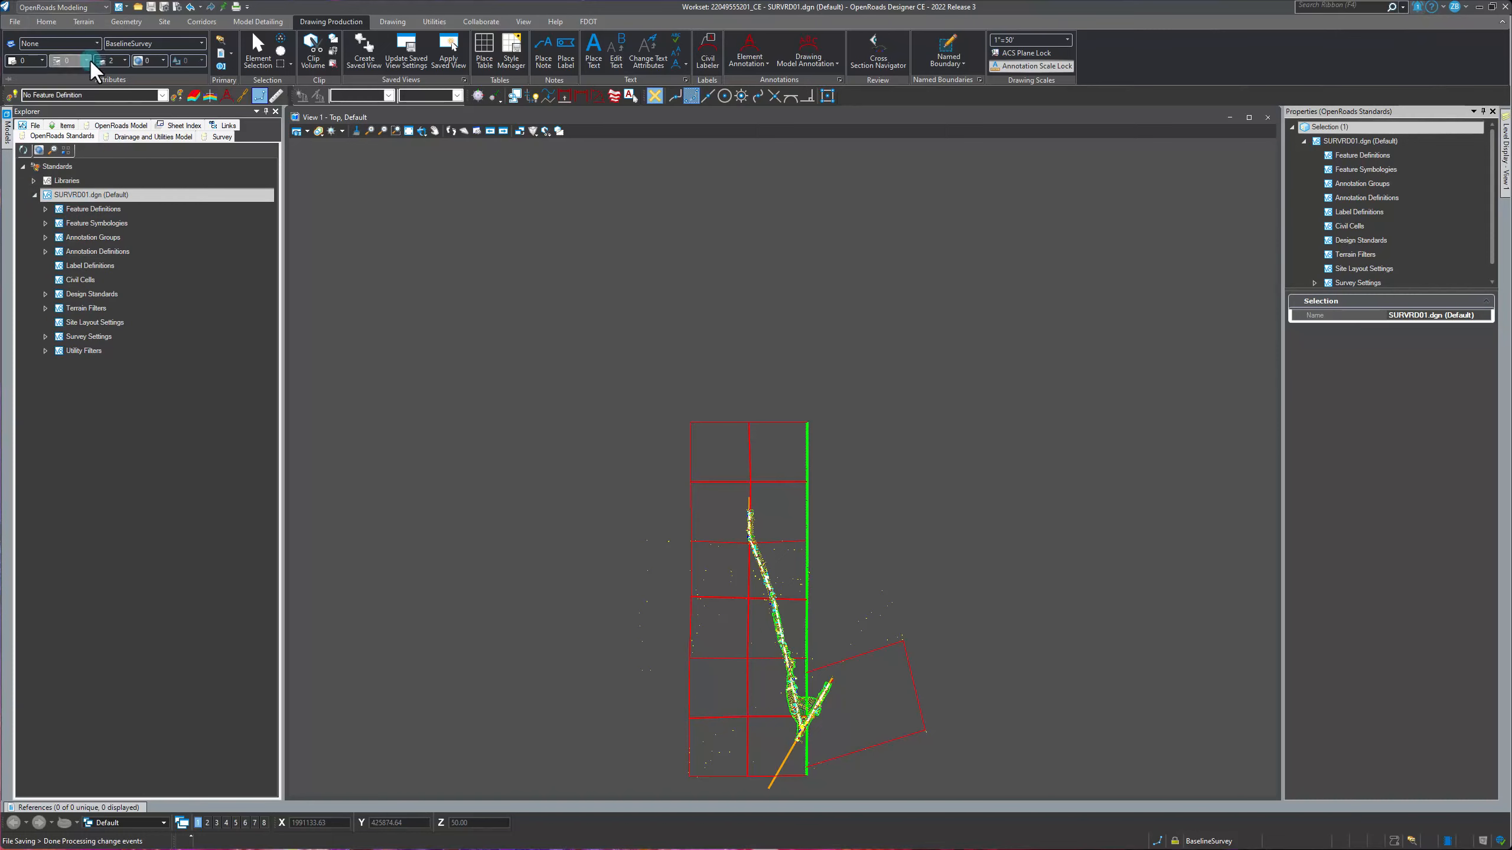
- Open the Element Templates manager and select the SURVRD01.dgn entry
click(95, 44)
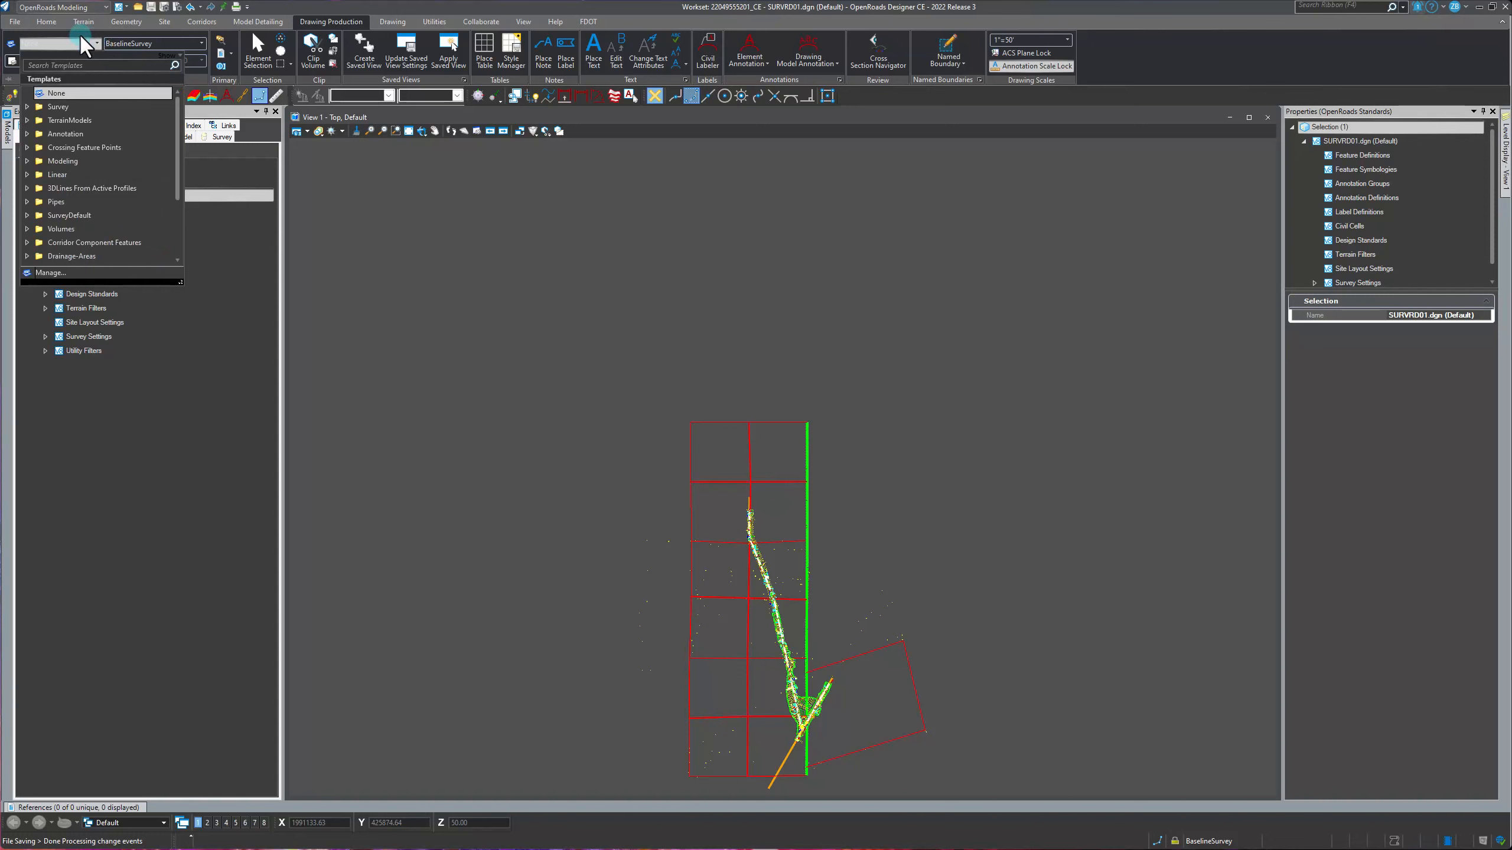
click(47, 21)
click(46, 21)
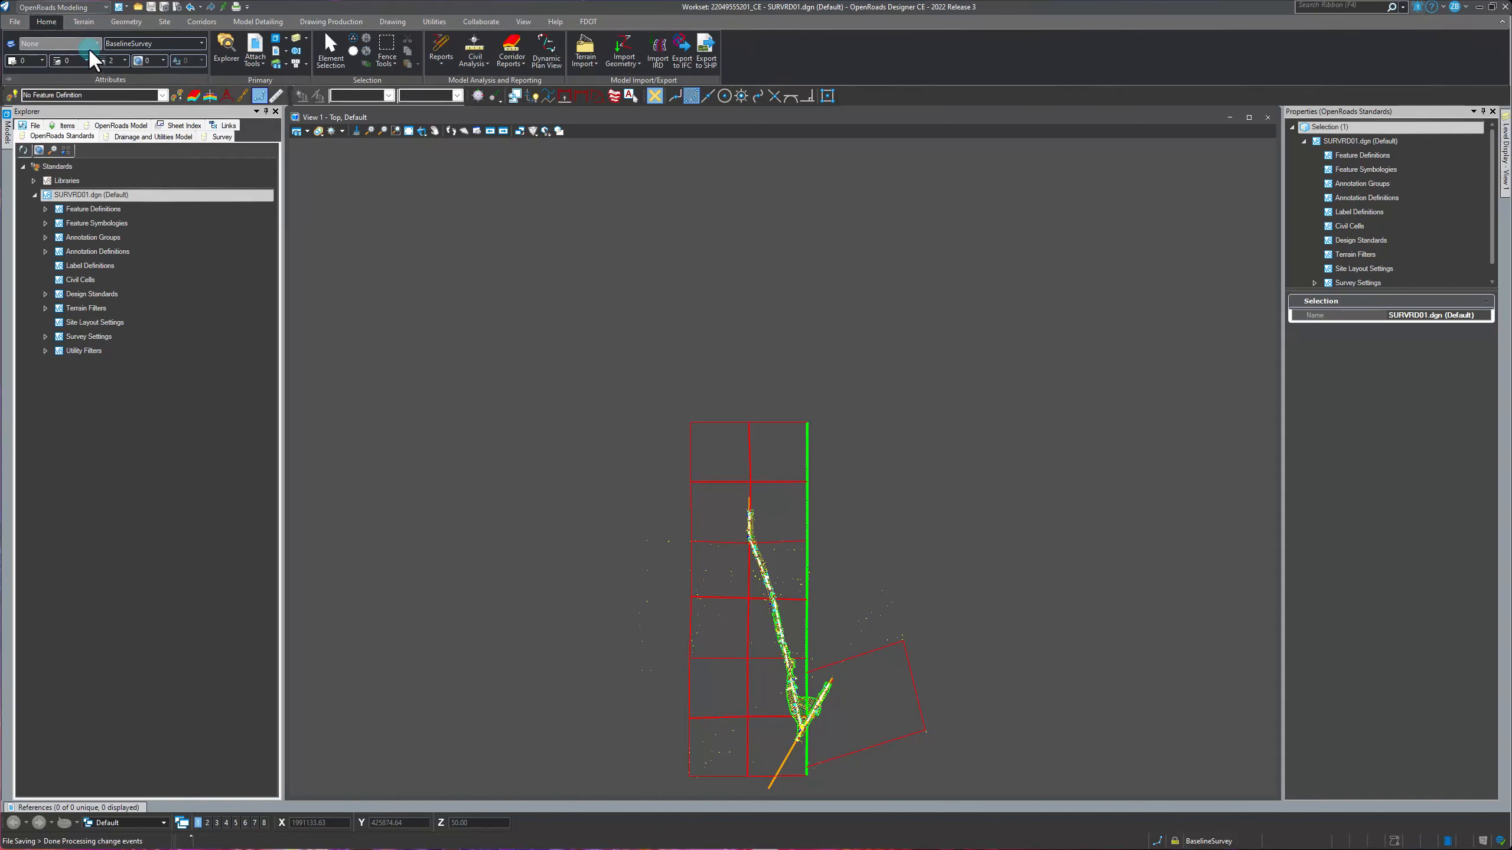
click(256, 18)
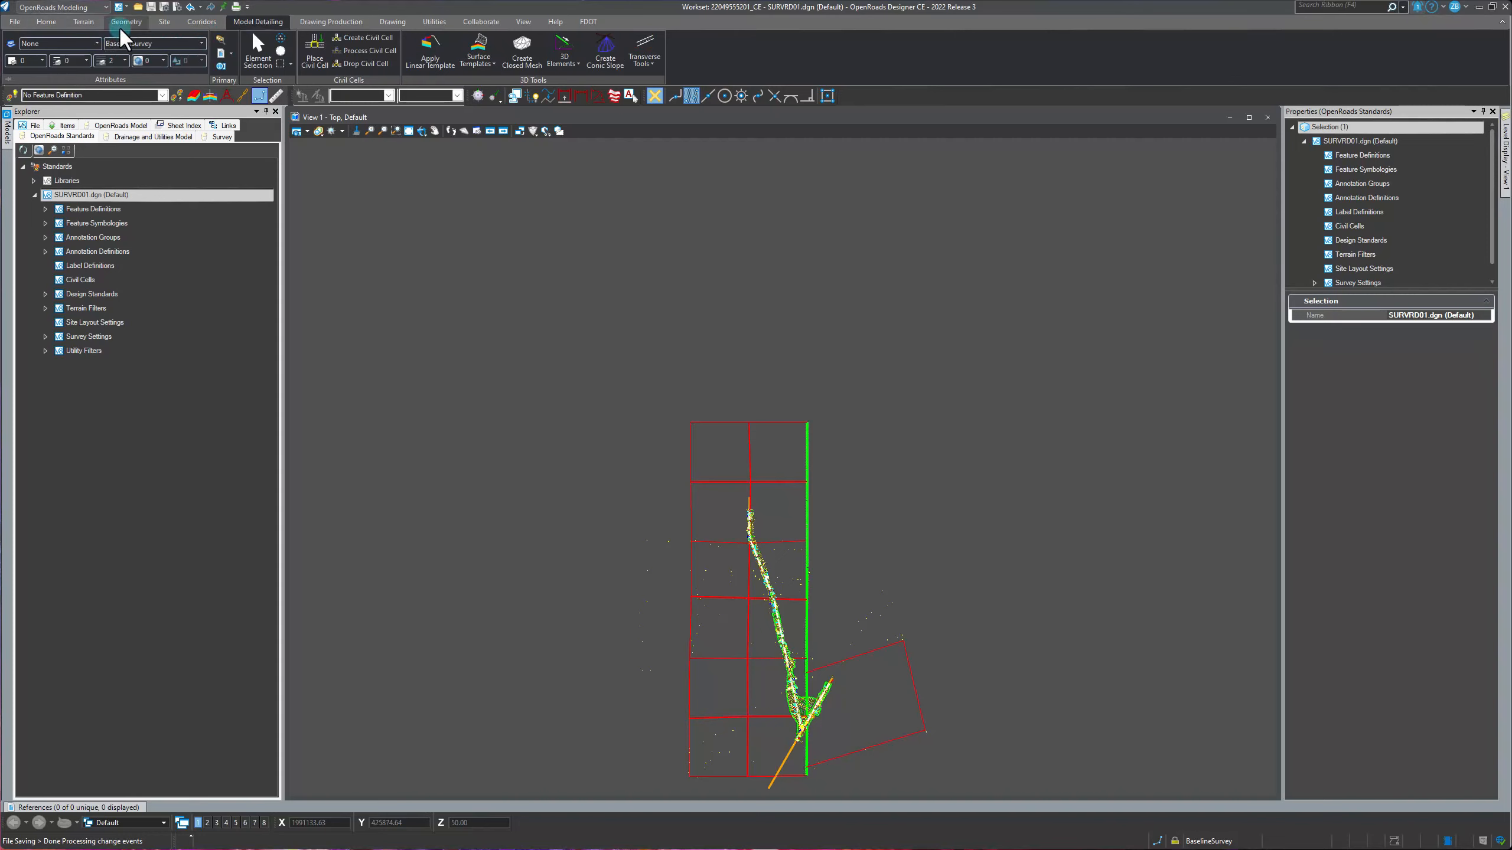
click(42, 22)
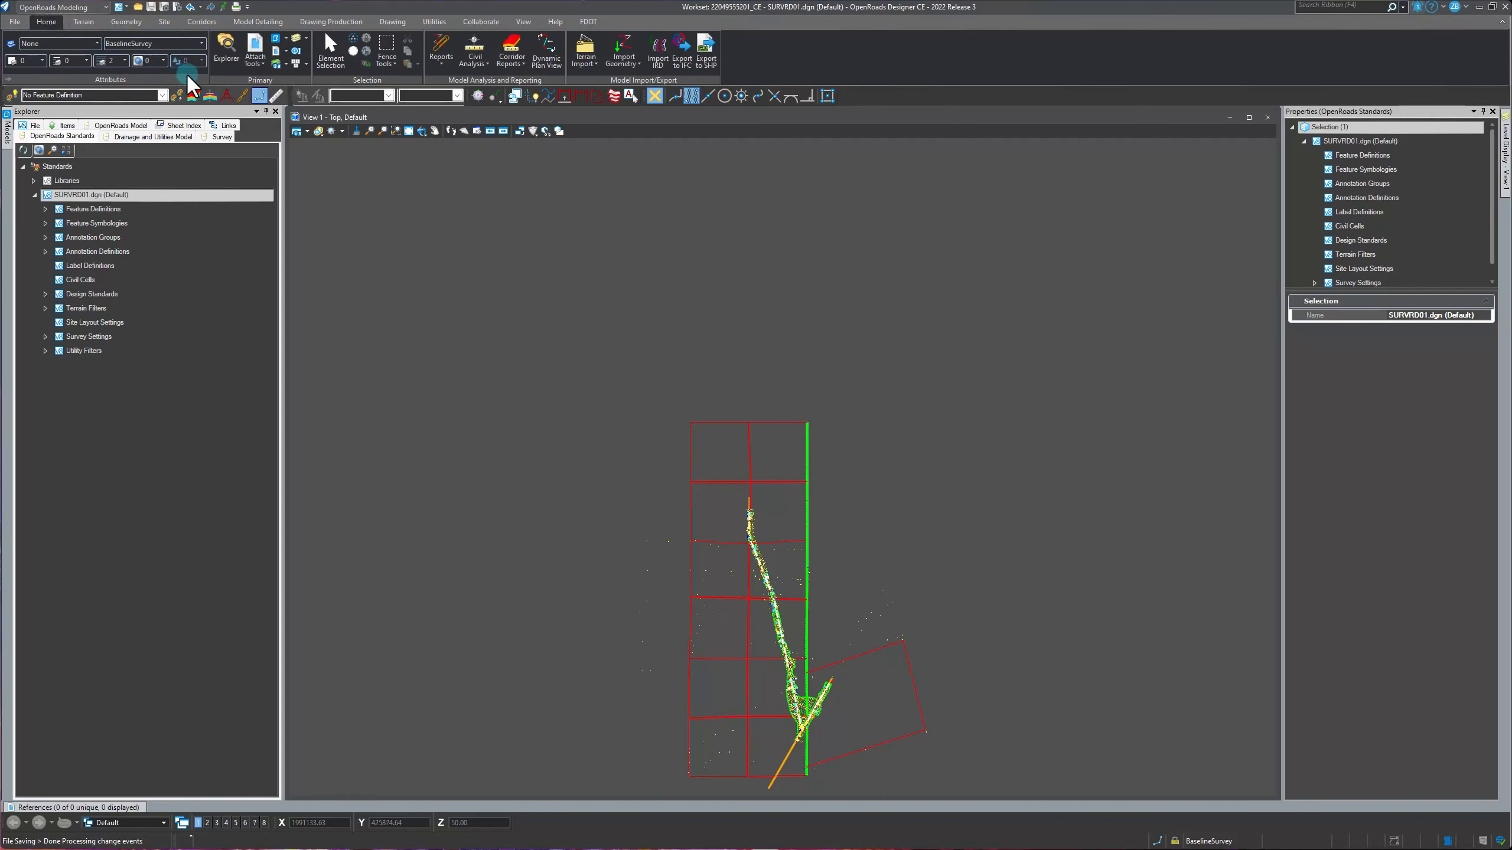
click(97, 44)
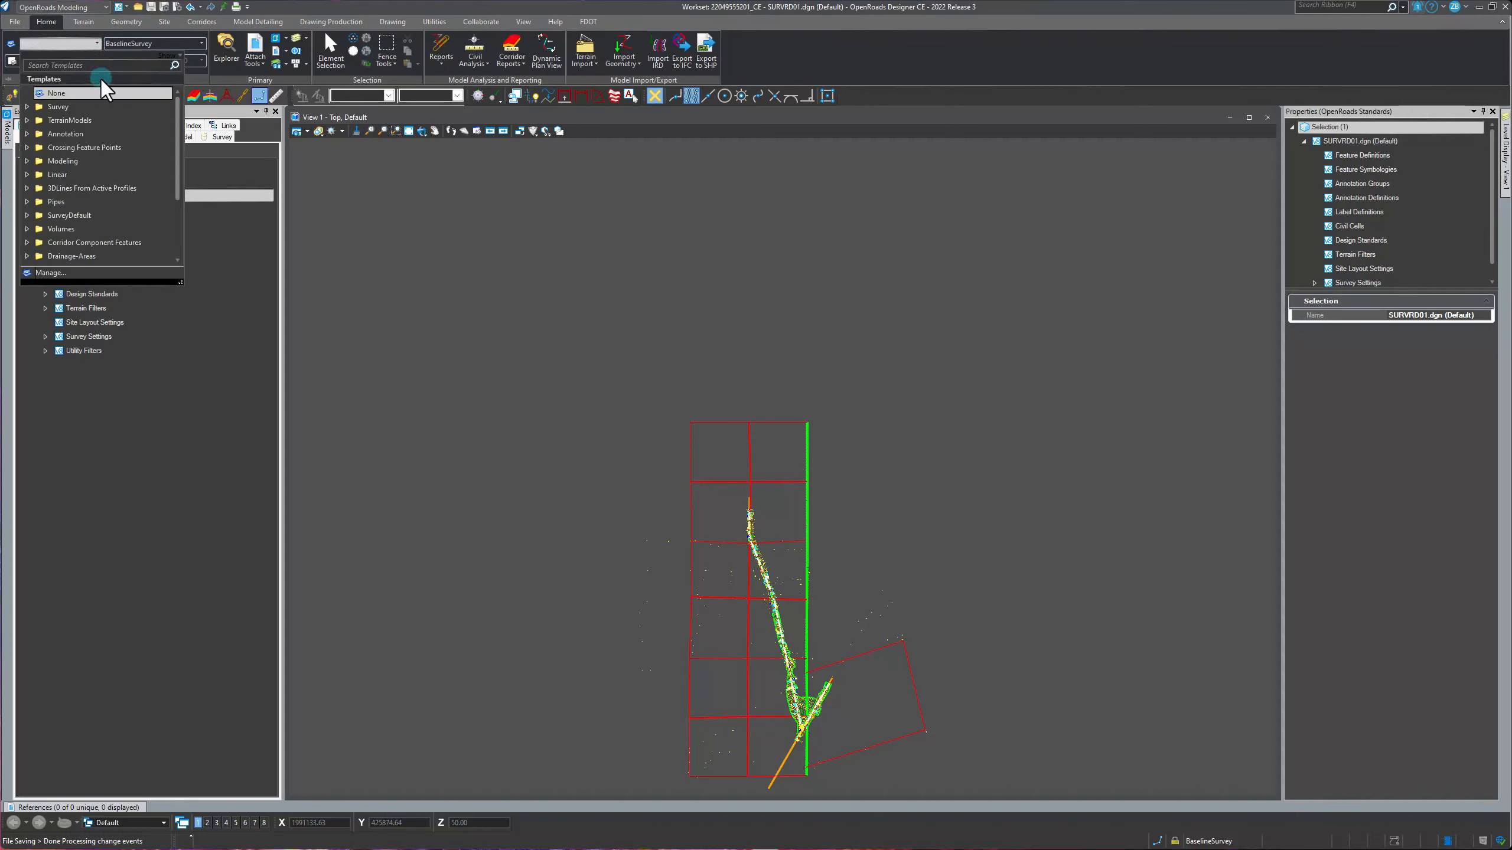
click(50, 272)
click(463, 220)
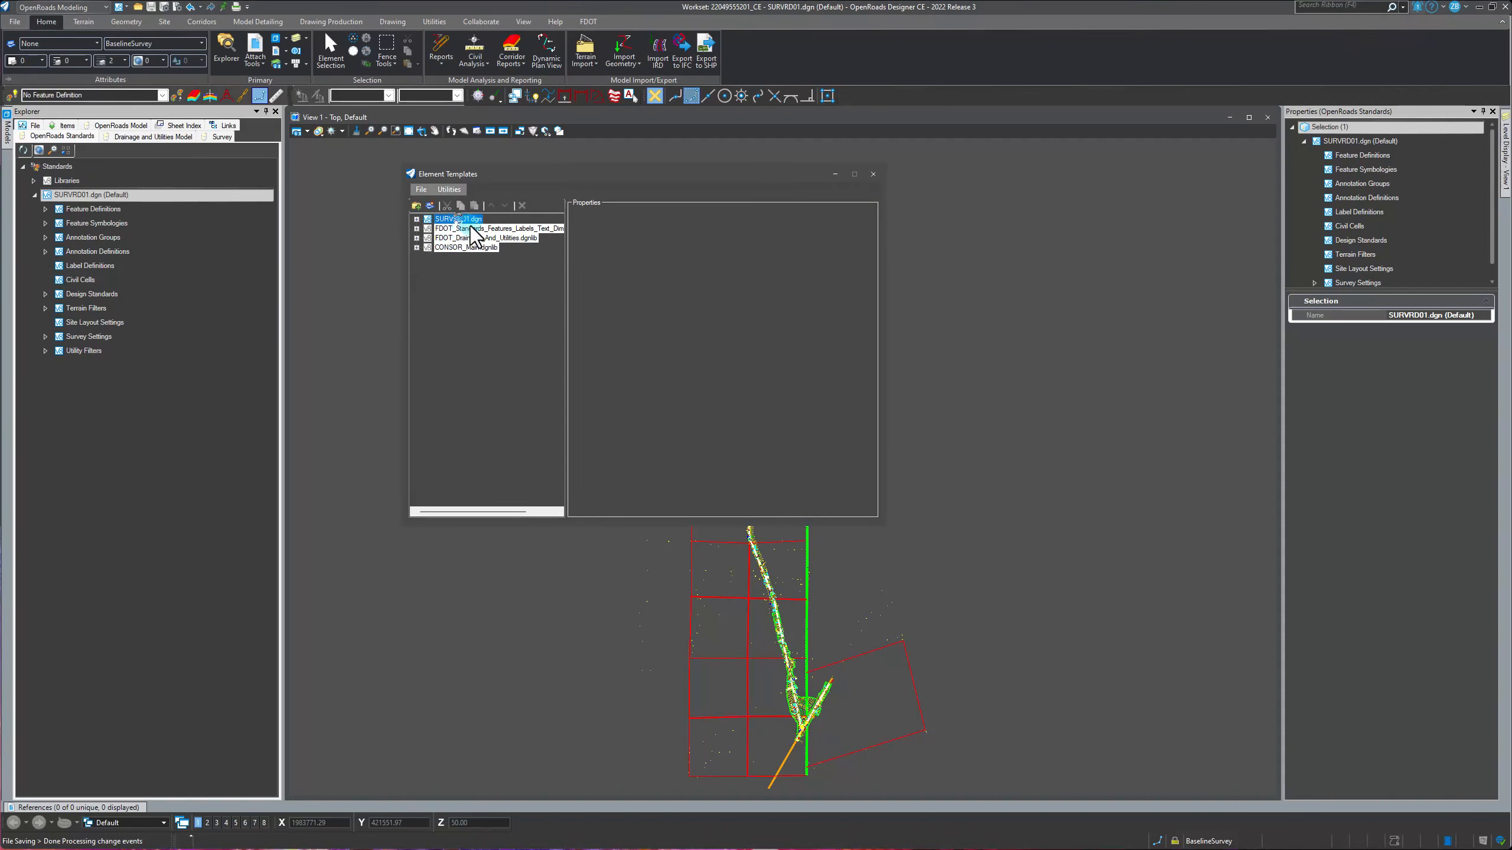
- Update the element templates of SURVRD01.dgn from the library, check its template groups, and close the manager
right_click(460, 219)
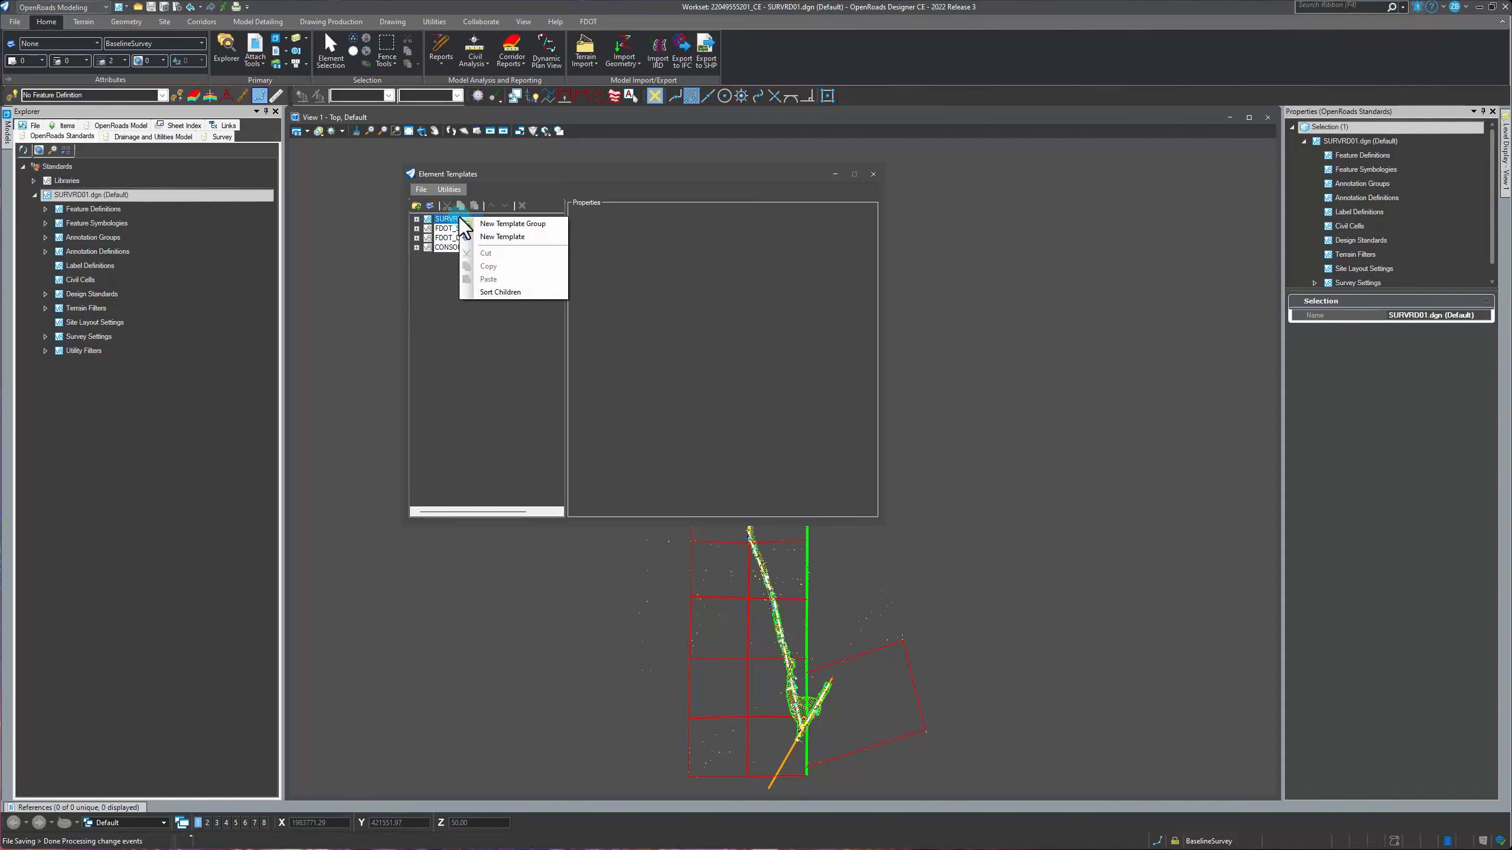
click(440, 217)
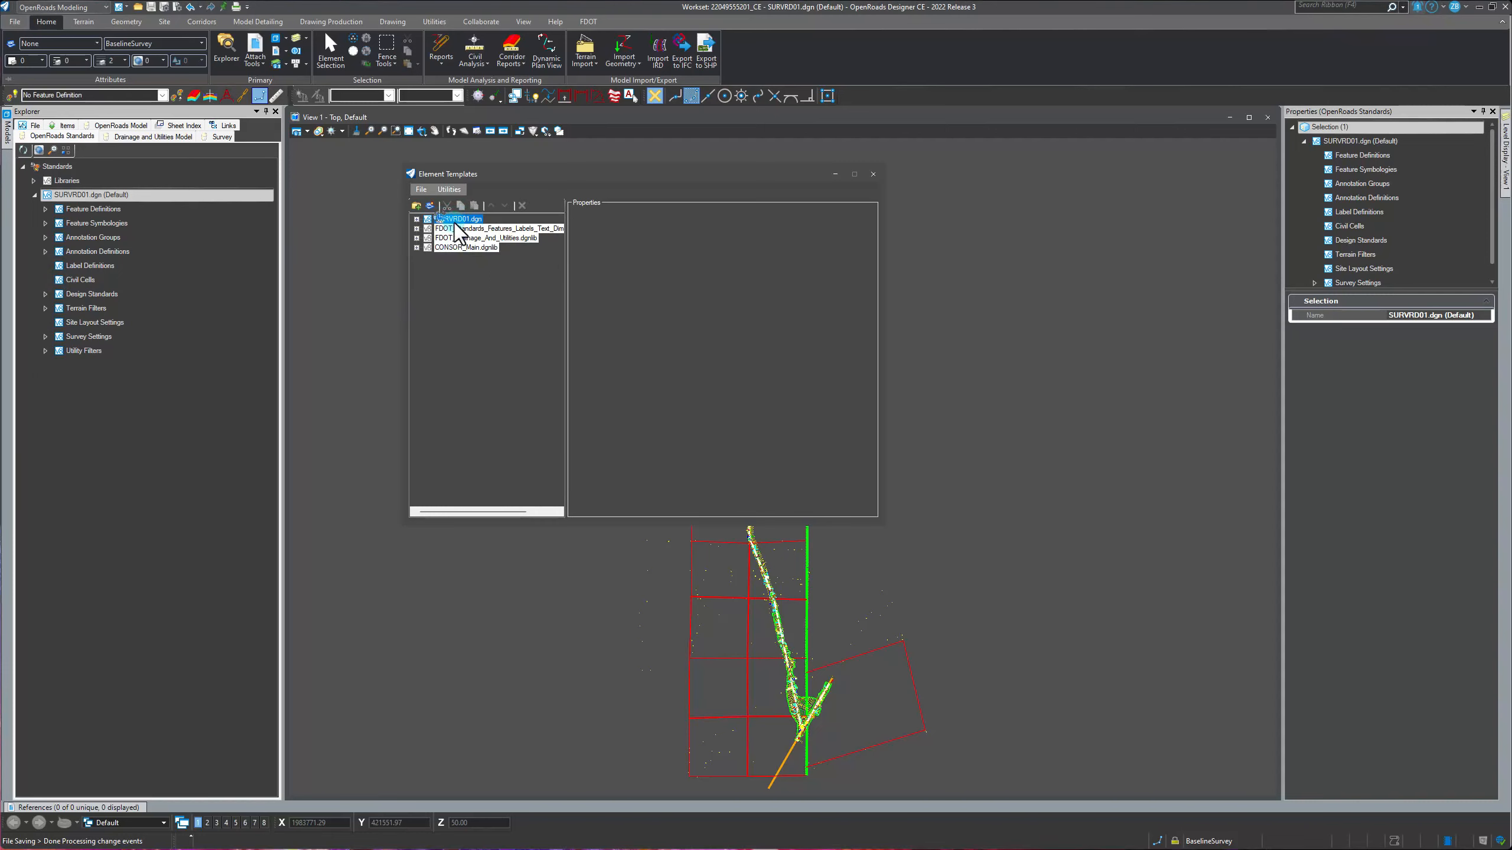
click(450, 190)
click(469, 203)
click(417, 220)
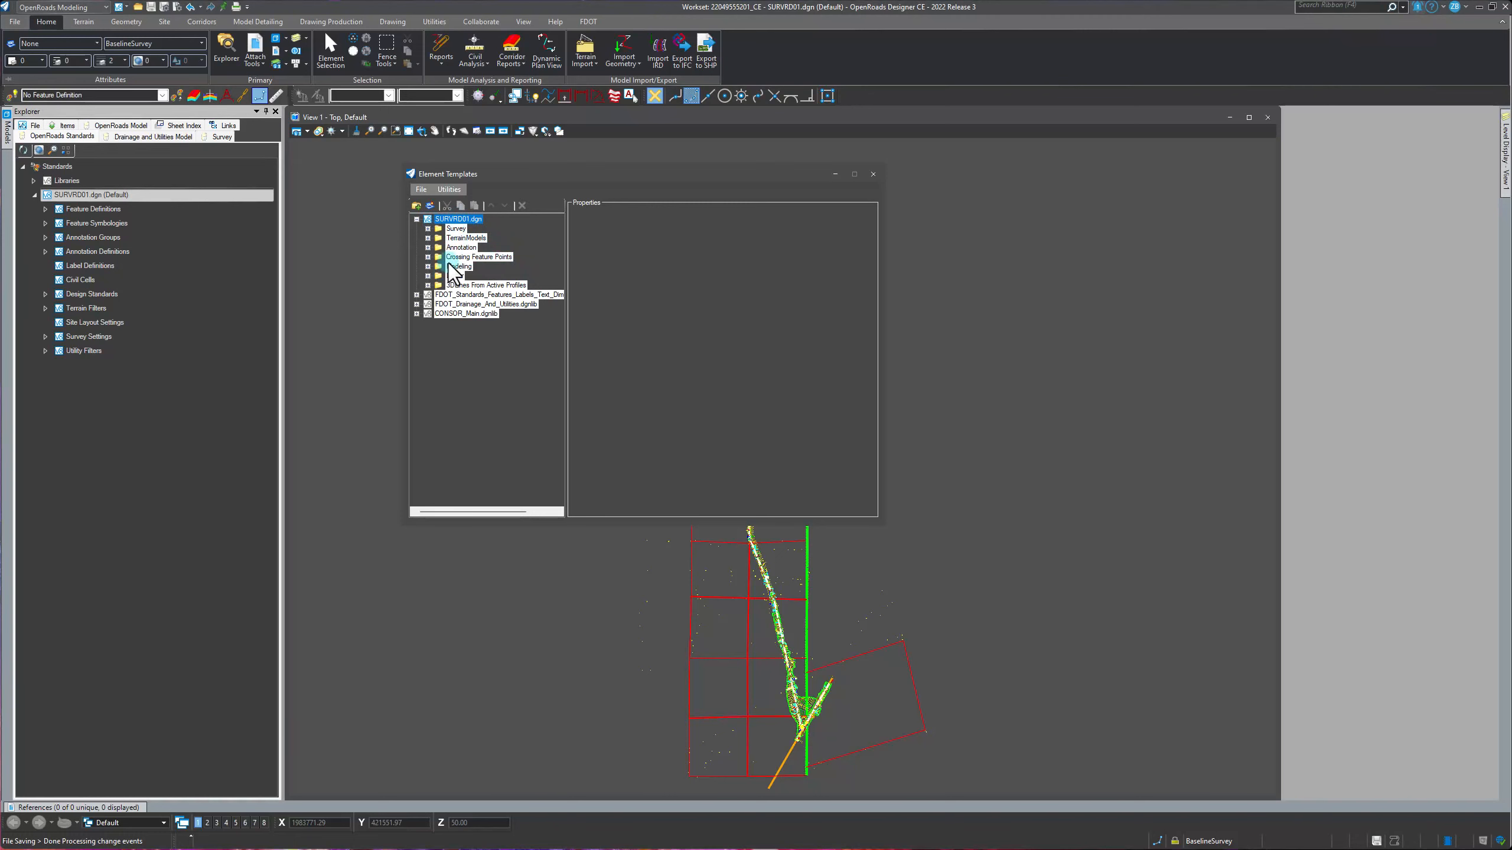
click(873, 174)
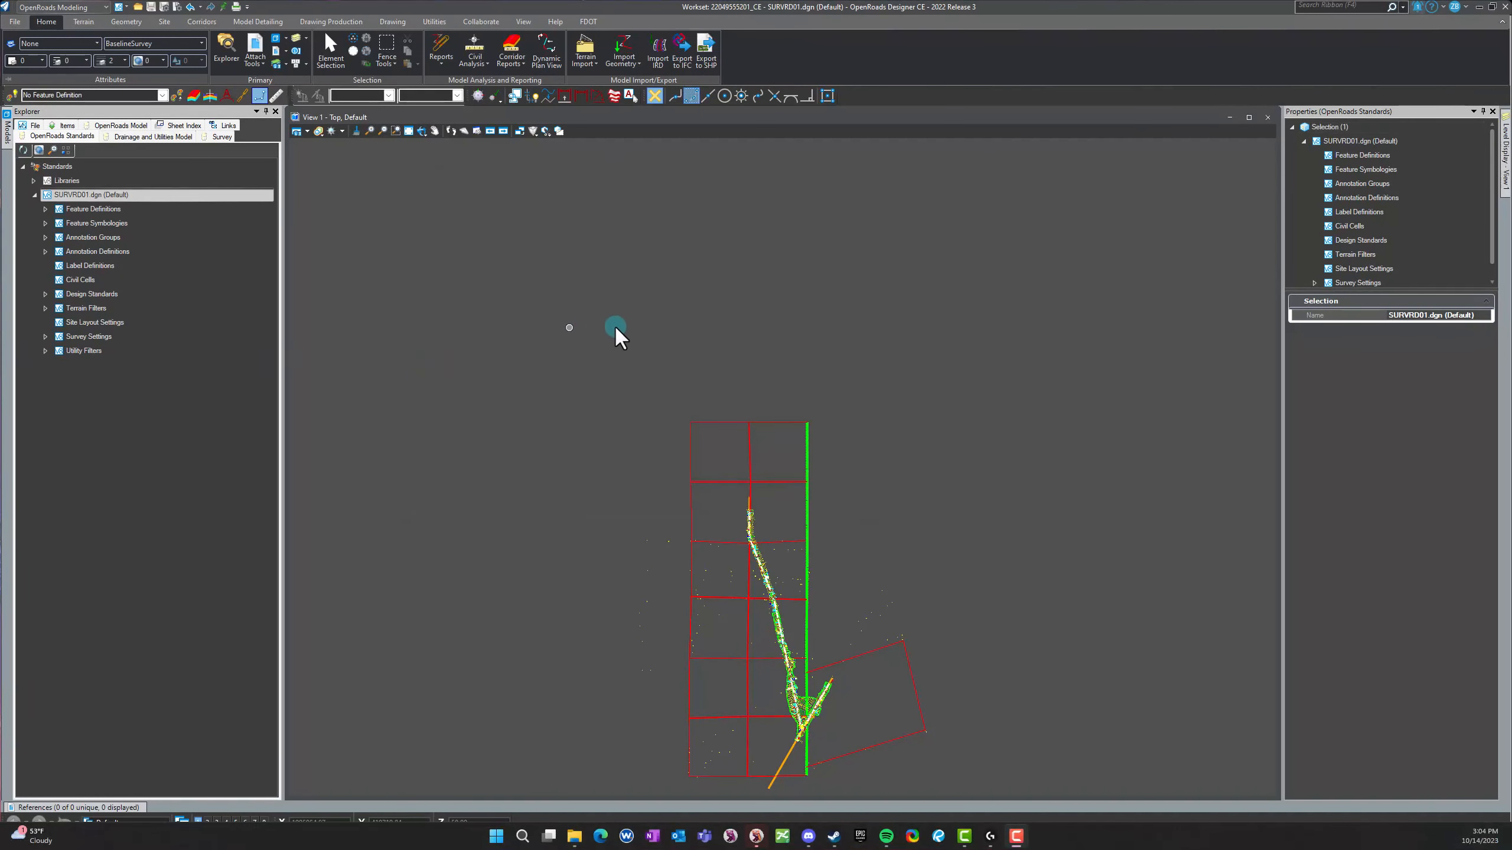
- Examine the survey linework around the road junction up close, from above and in a rotated 3D view
click(868, 553)
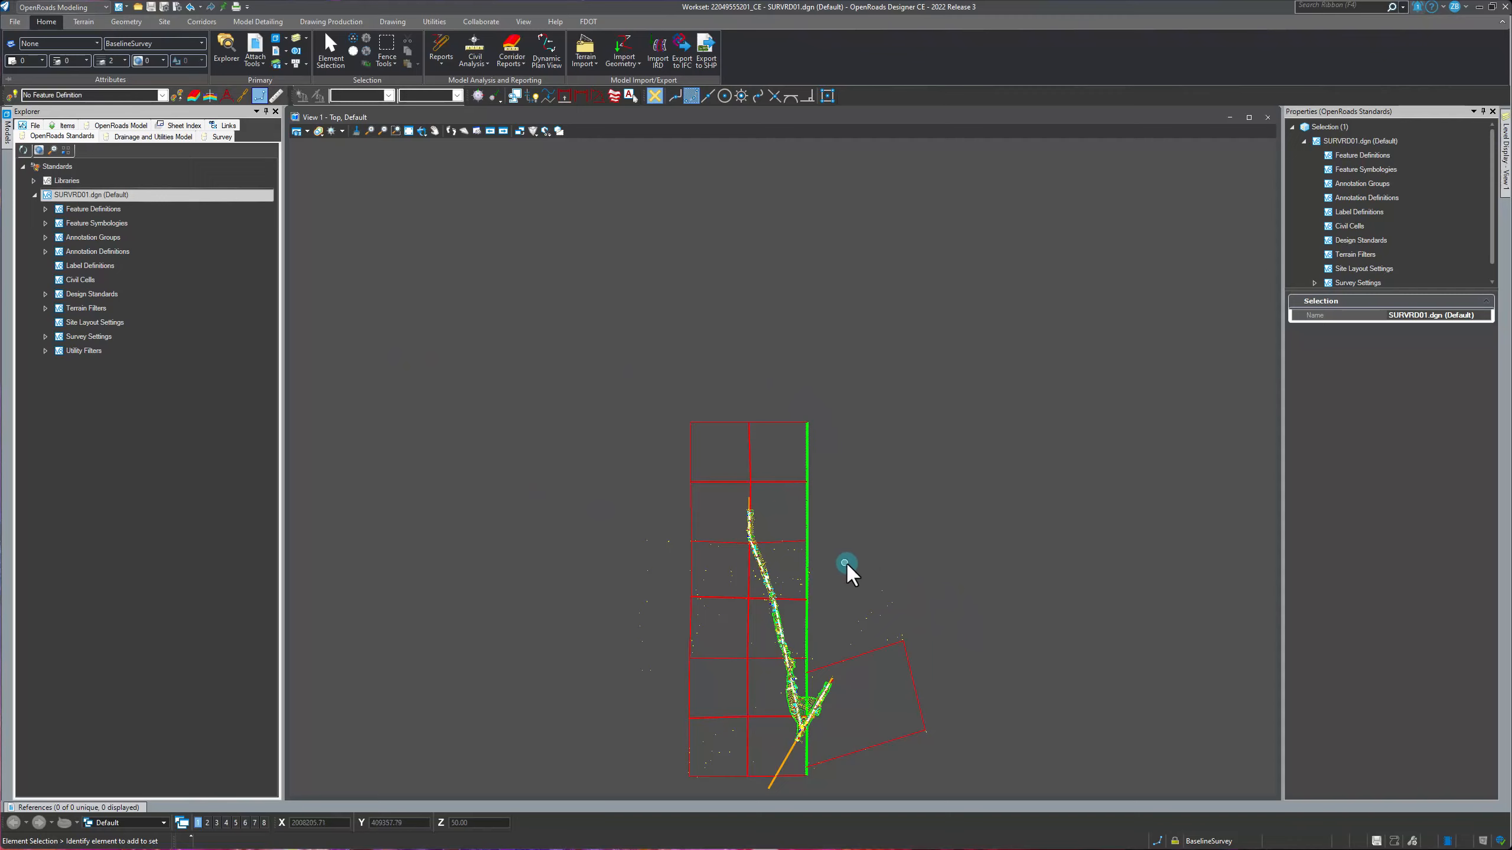
scroll(774, 453, down, 3)
scroll(791, 598, up, 3)
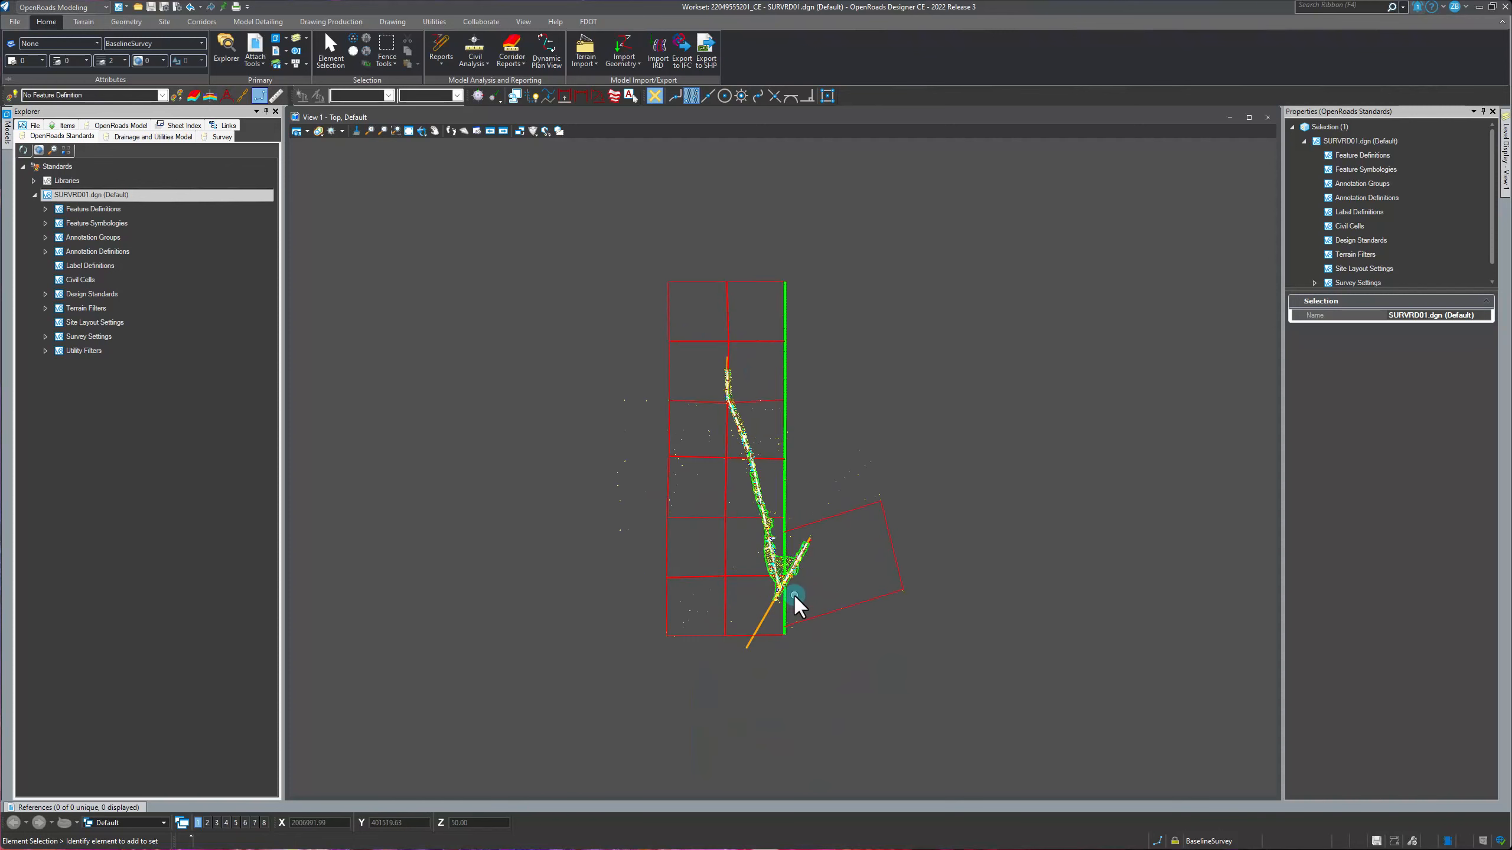
scroll(795, 595, up, 2)
scroll(798, 565, up, 4)
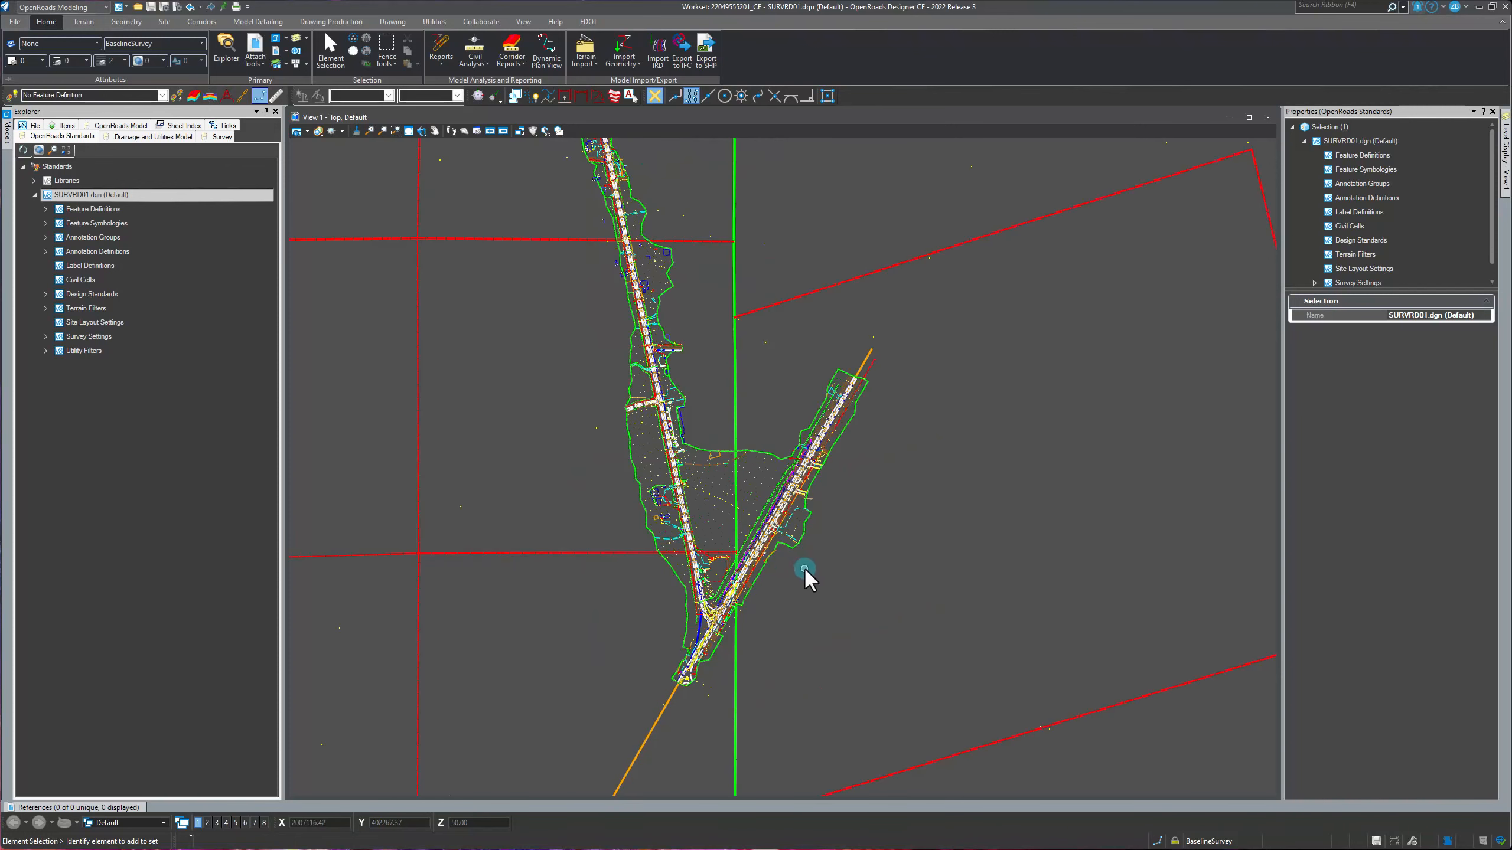
scroll(807, 571, up, 2)
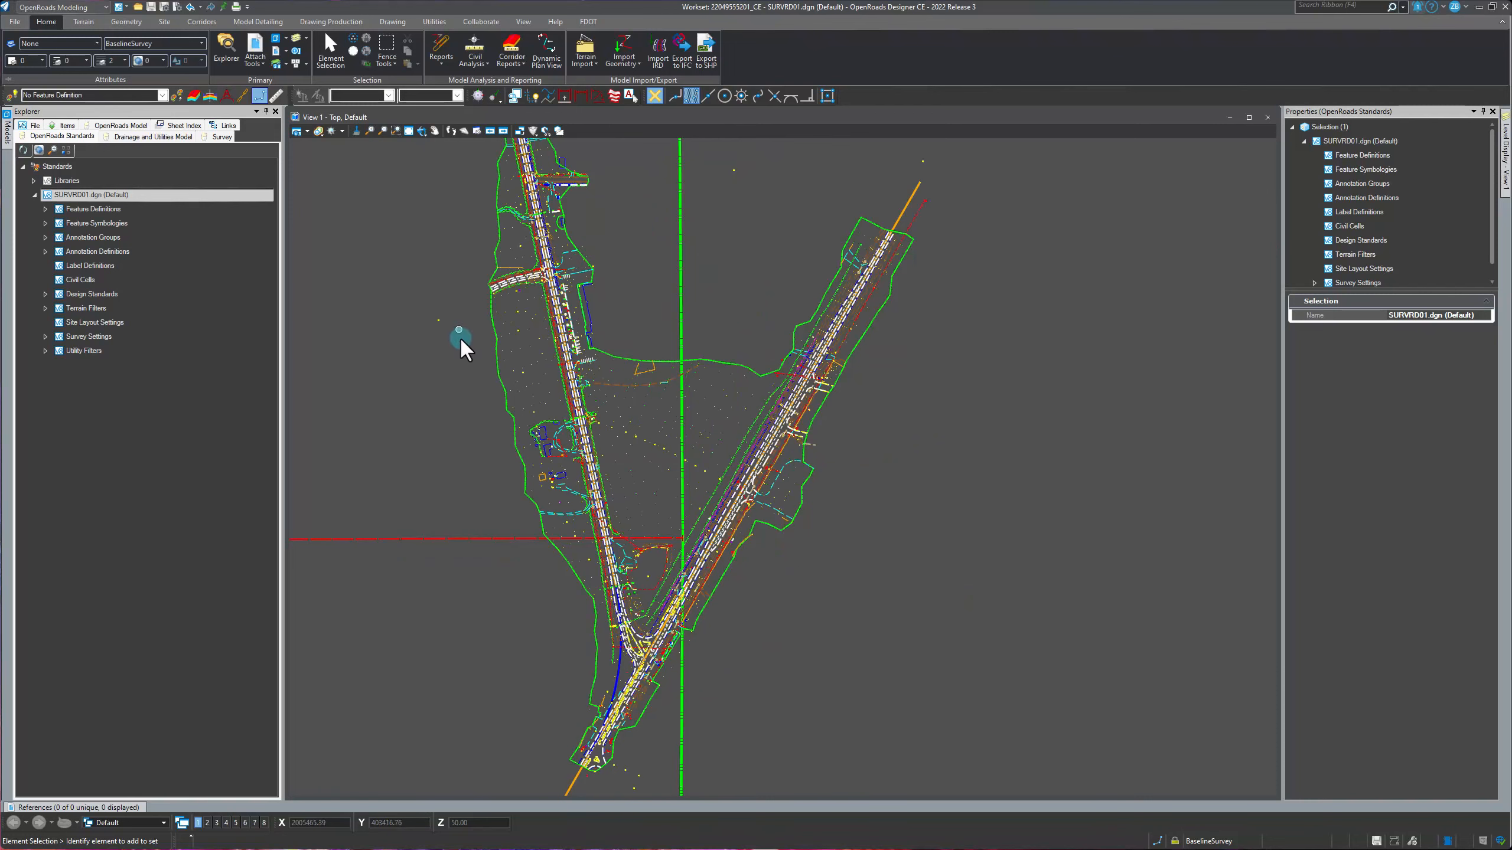
scroll(646, 706, up, 6)
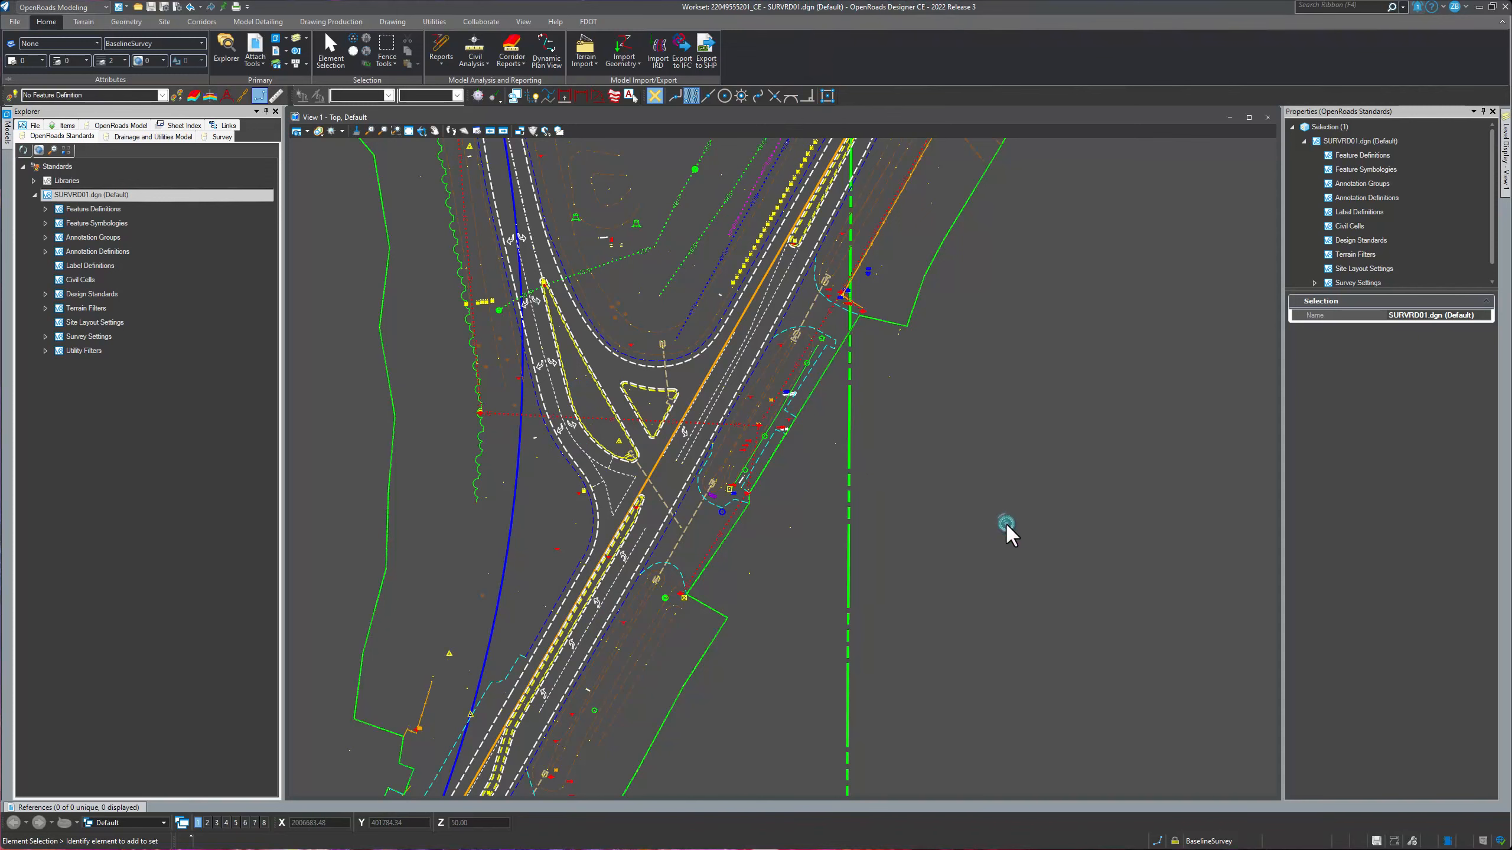
click(421, 131)
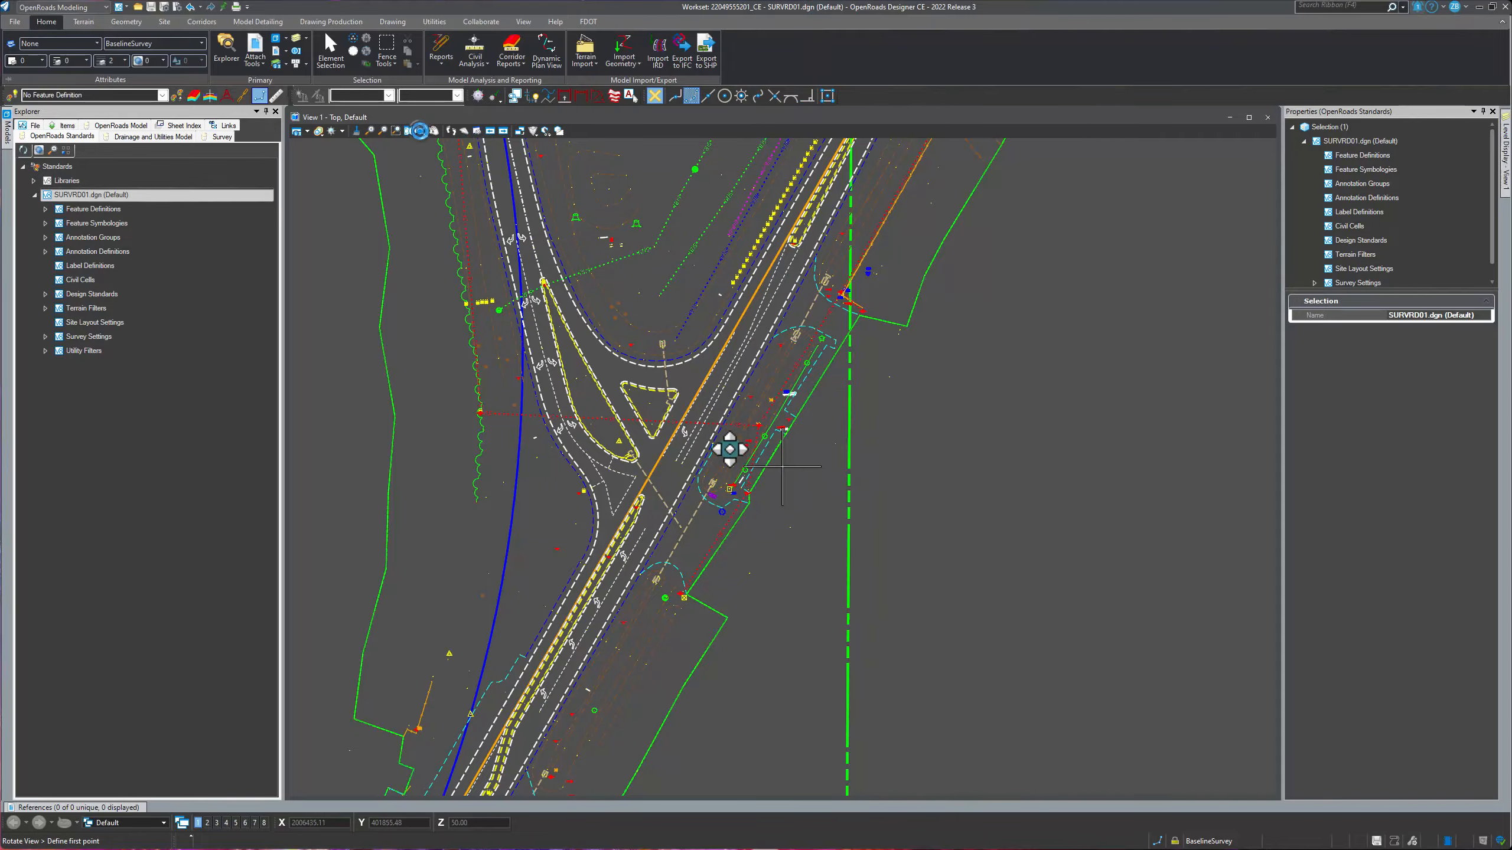
click(782, 467)
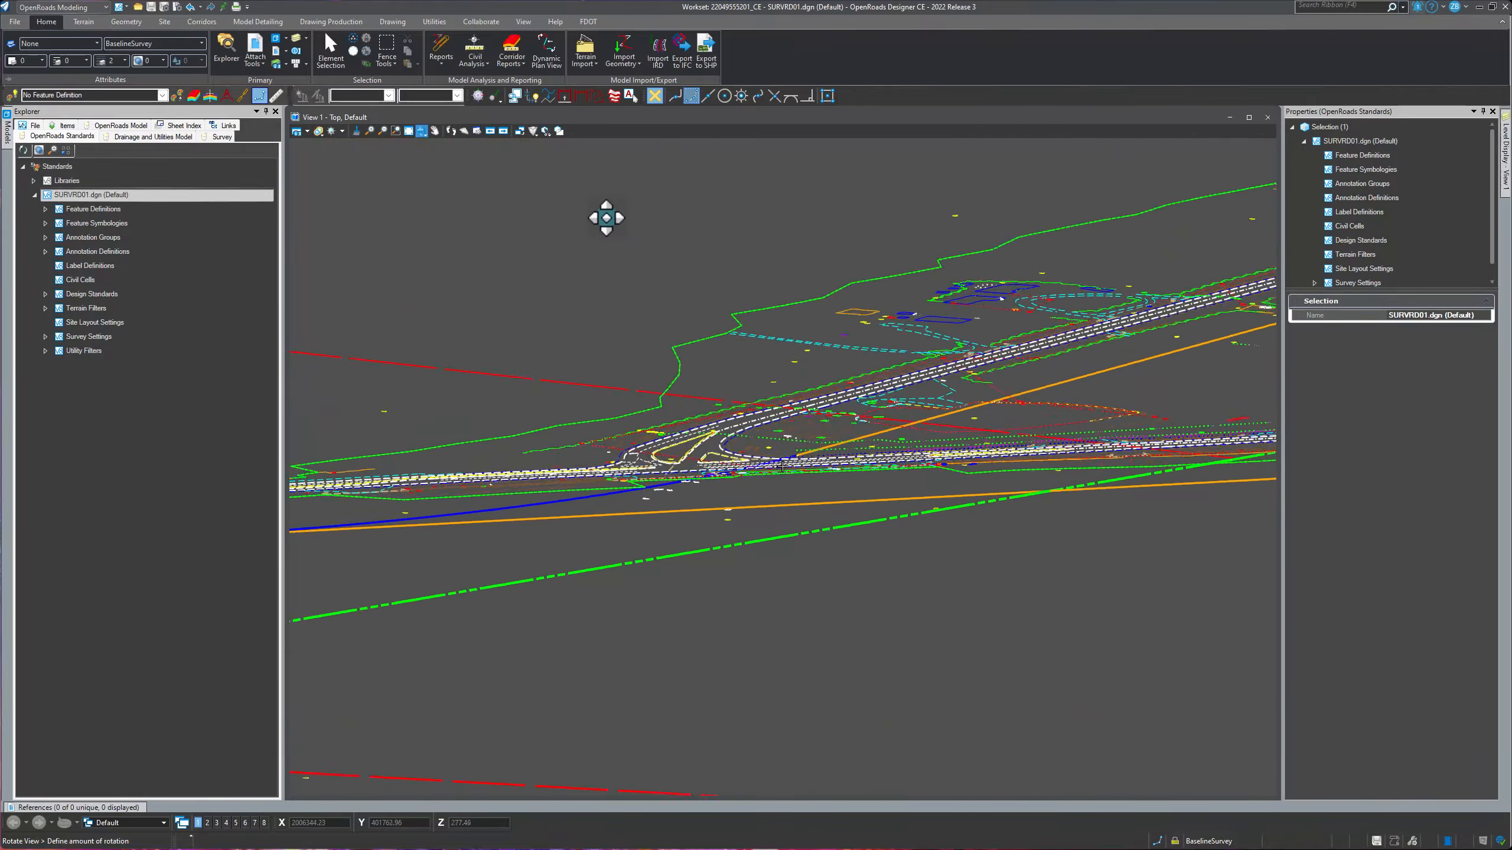
click(773, 502)
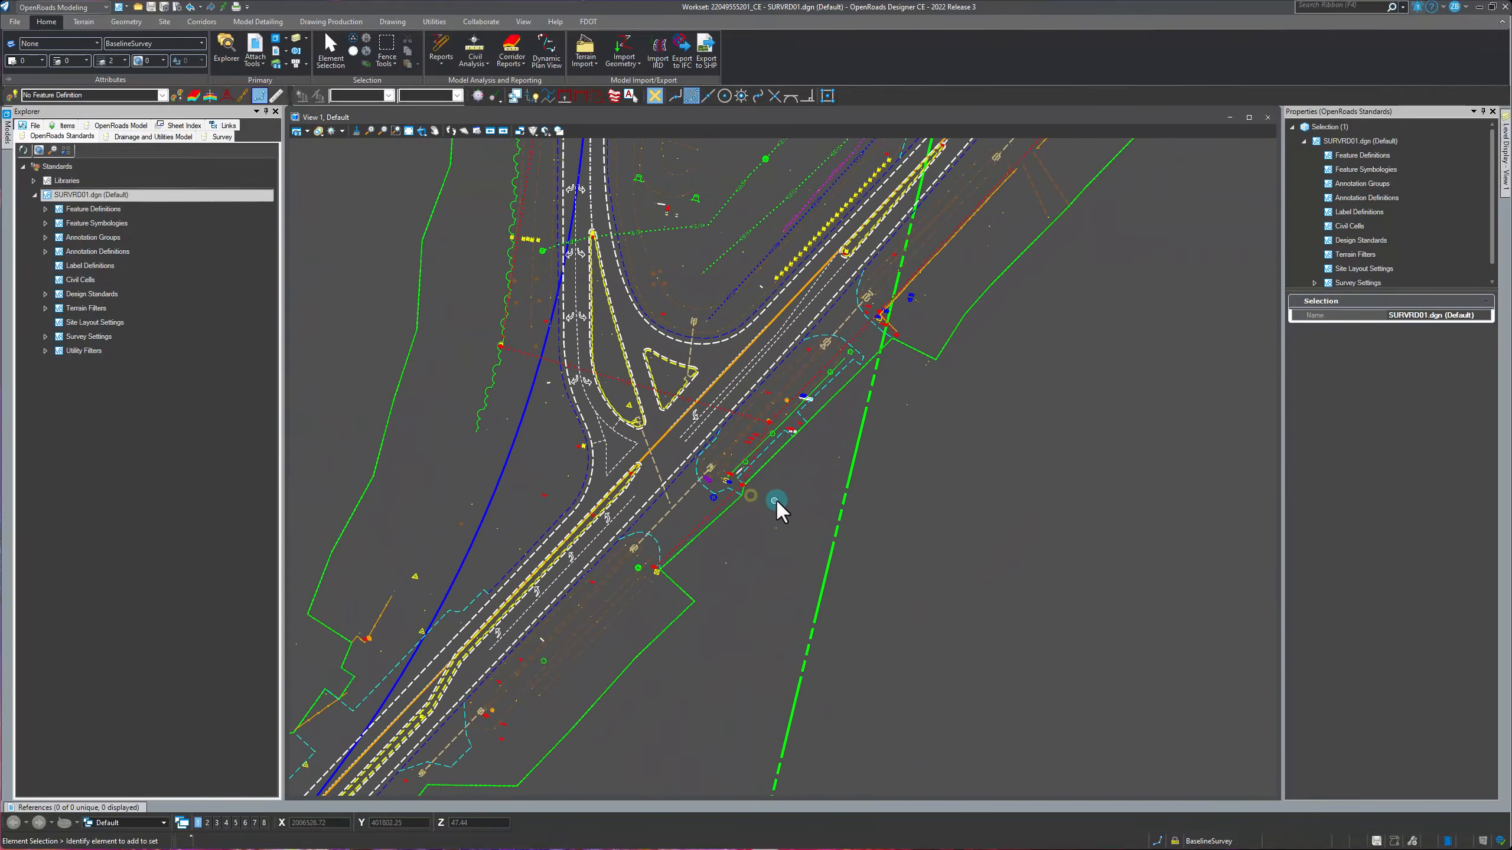
scroll(679, 525, down, 2)
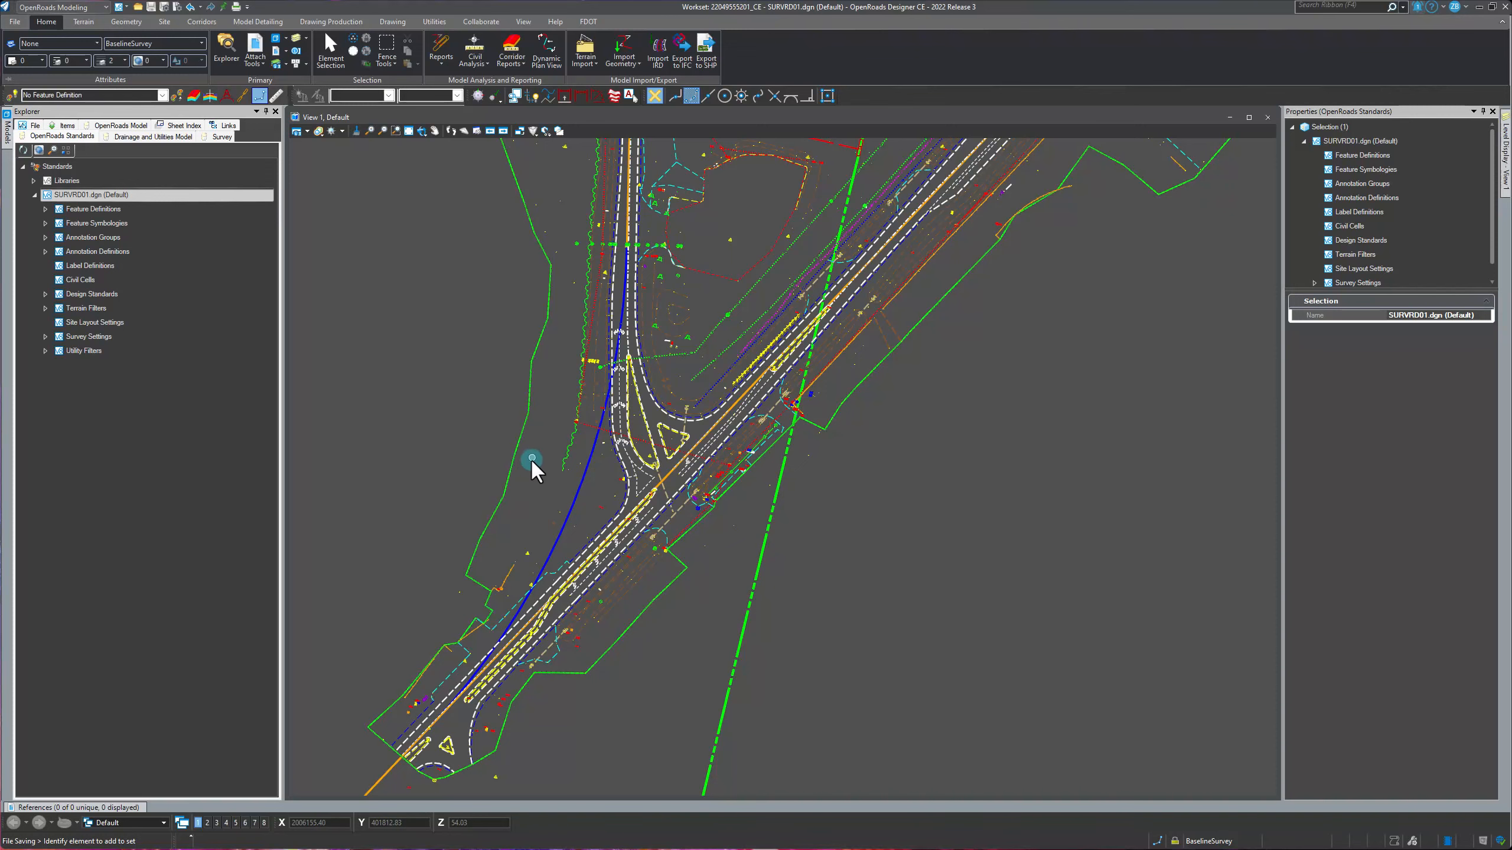
- Inspect the properties of the overhead power lines crossing the road and running along the tree line, then clear the selection
click(654, 481)
click(834, 544)
click(704, 548)
click(801, 570)
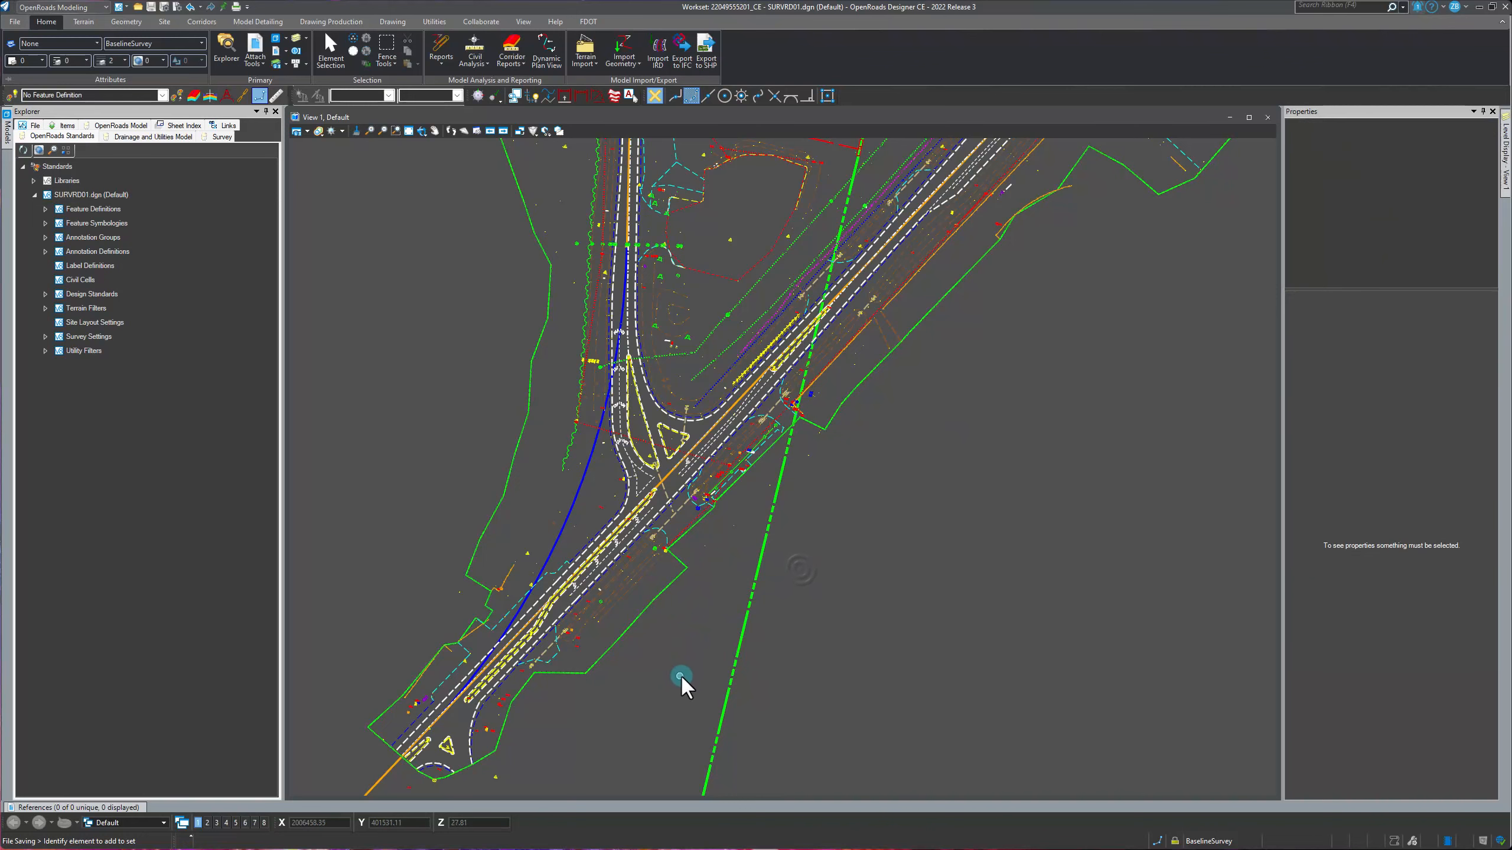
scroll(684, 685, down, 3)
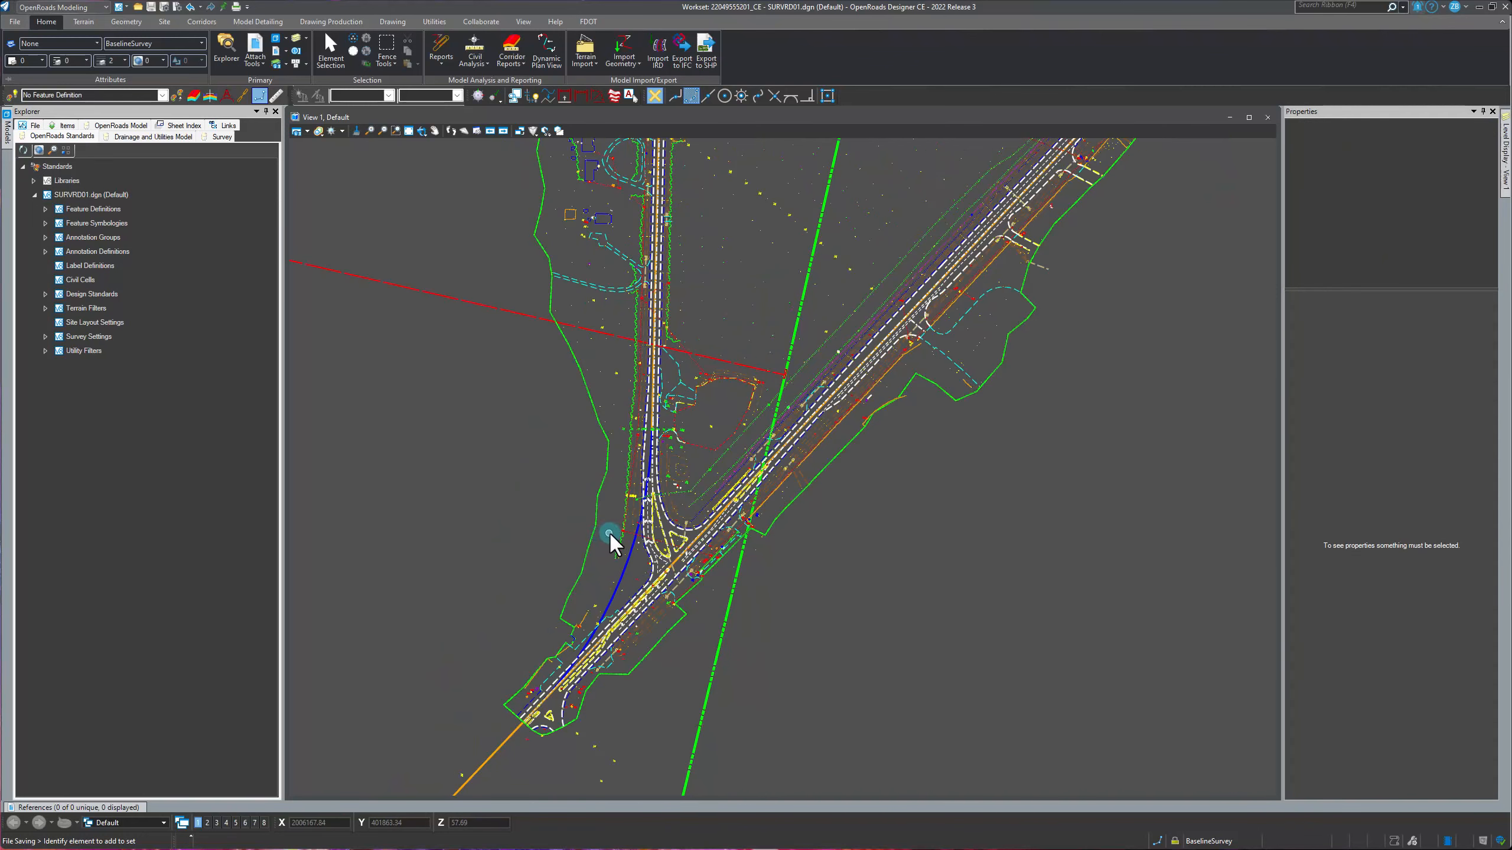
scroll(744, 596, up, 7)
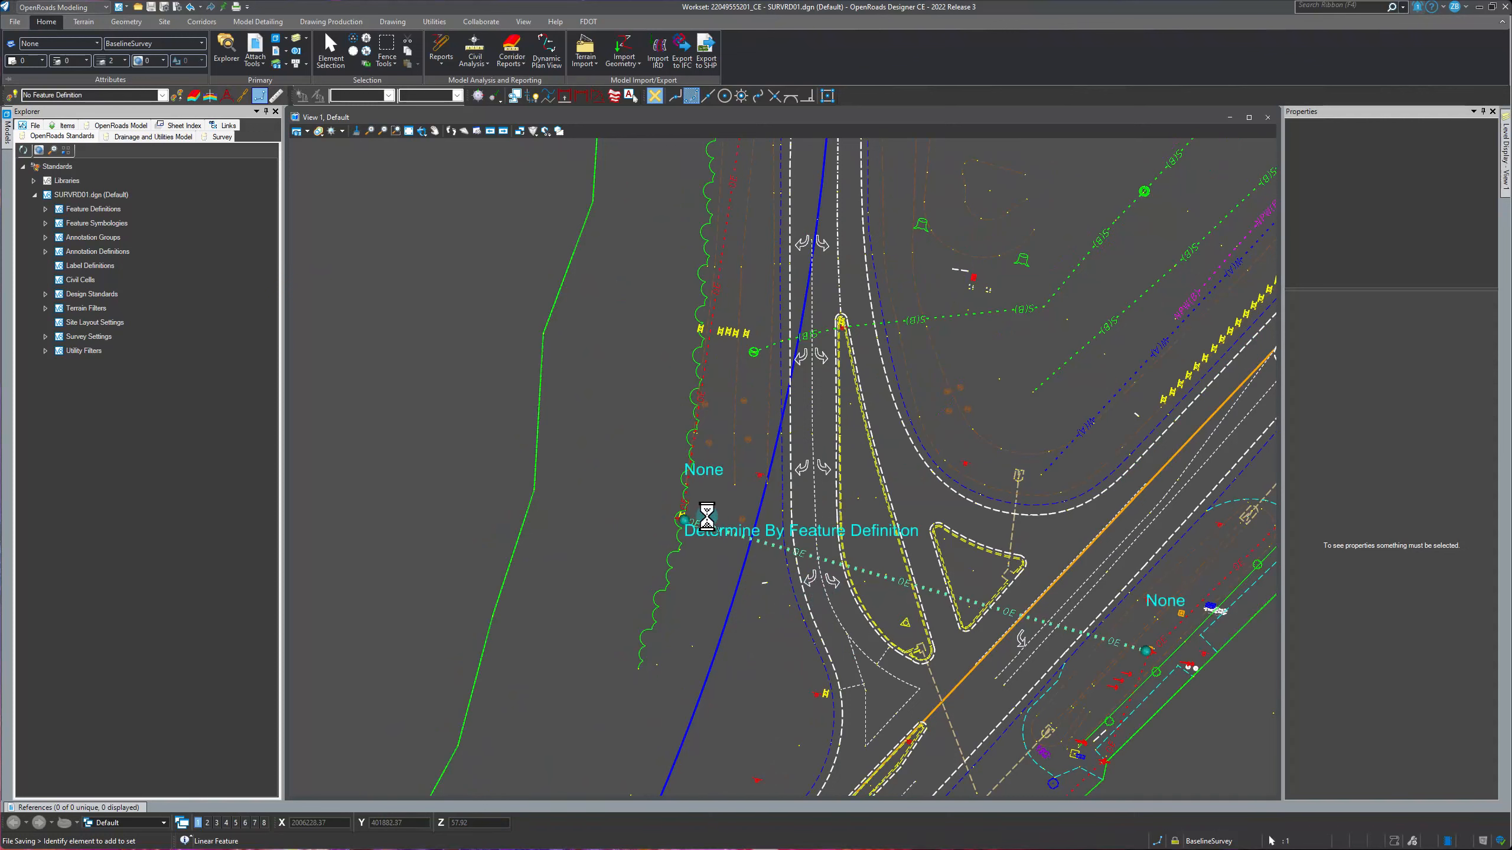
click(710, 526)
click(709, 325)
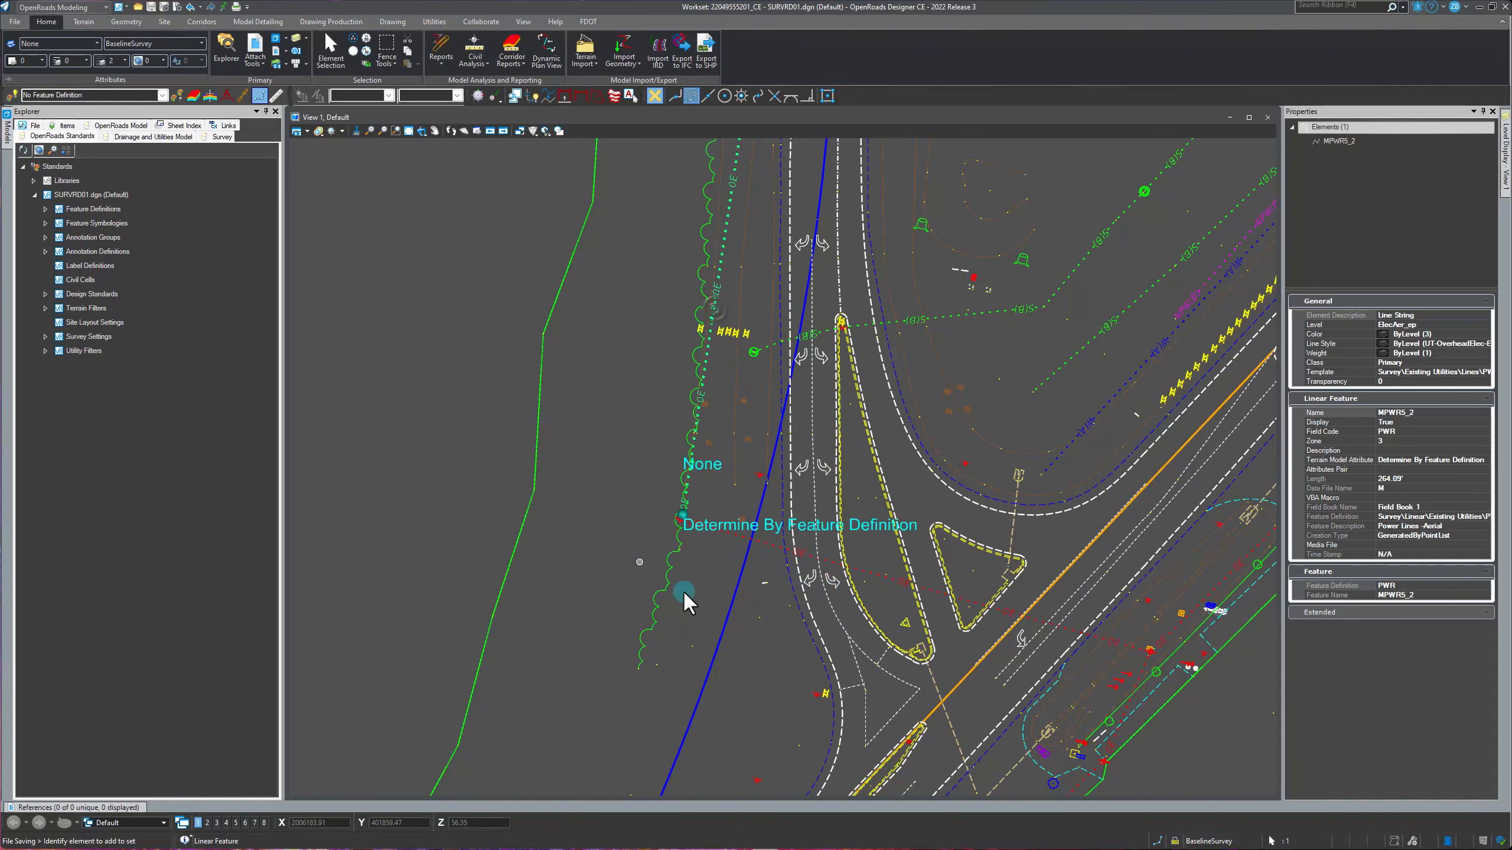
click(698, 597)
- Inspect the properties of the pipe culvert beside the diagonal road near the side entrance, then clear the selection
scroll(595, 658, down, 5)
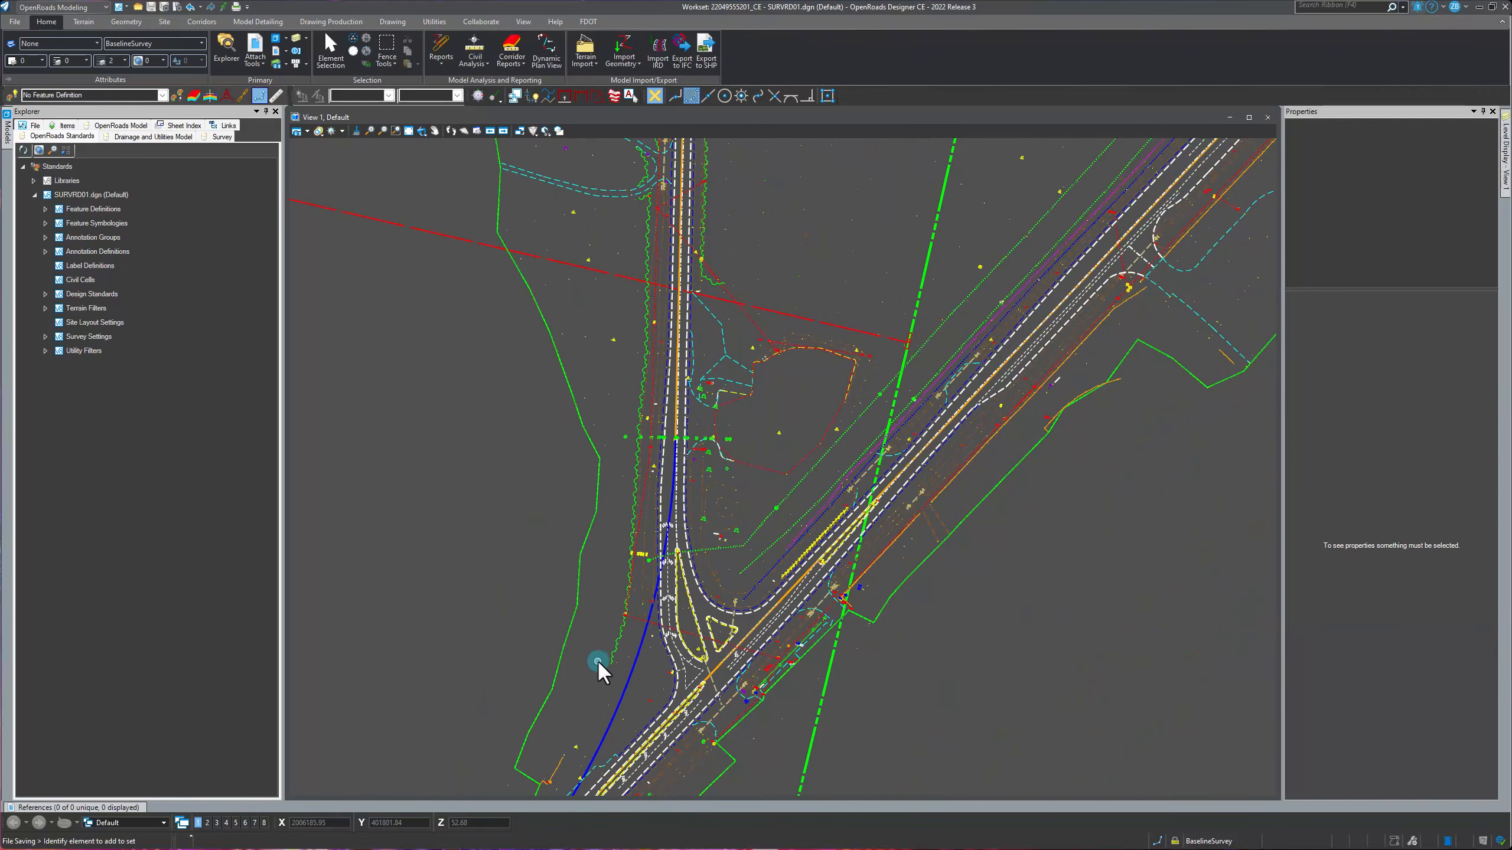
scroll(884, 597, up, 5)
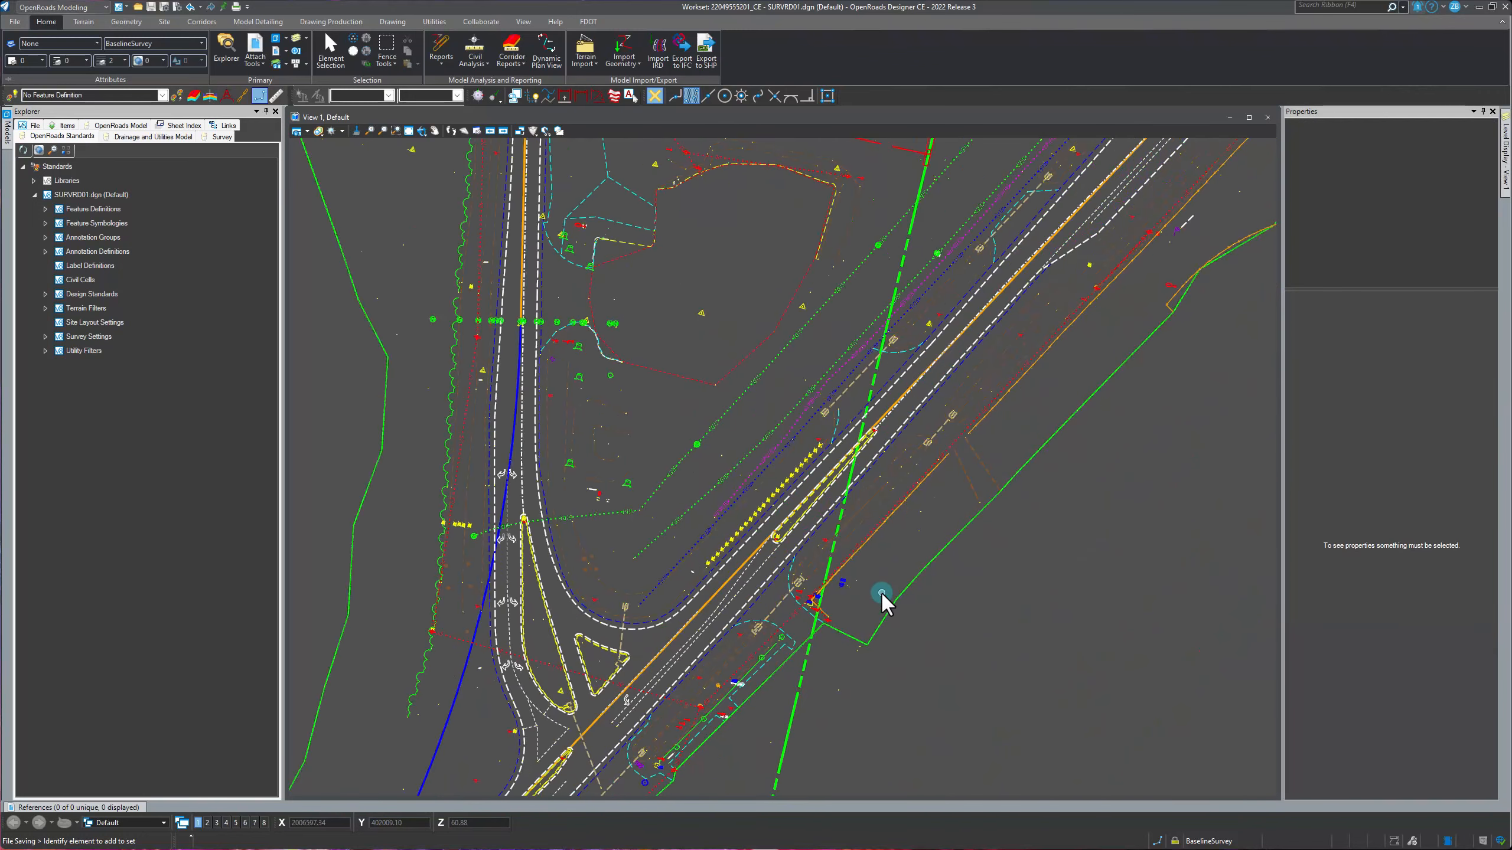
click(625, 569)
click(625, 568)
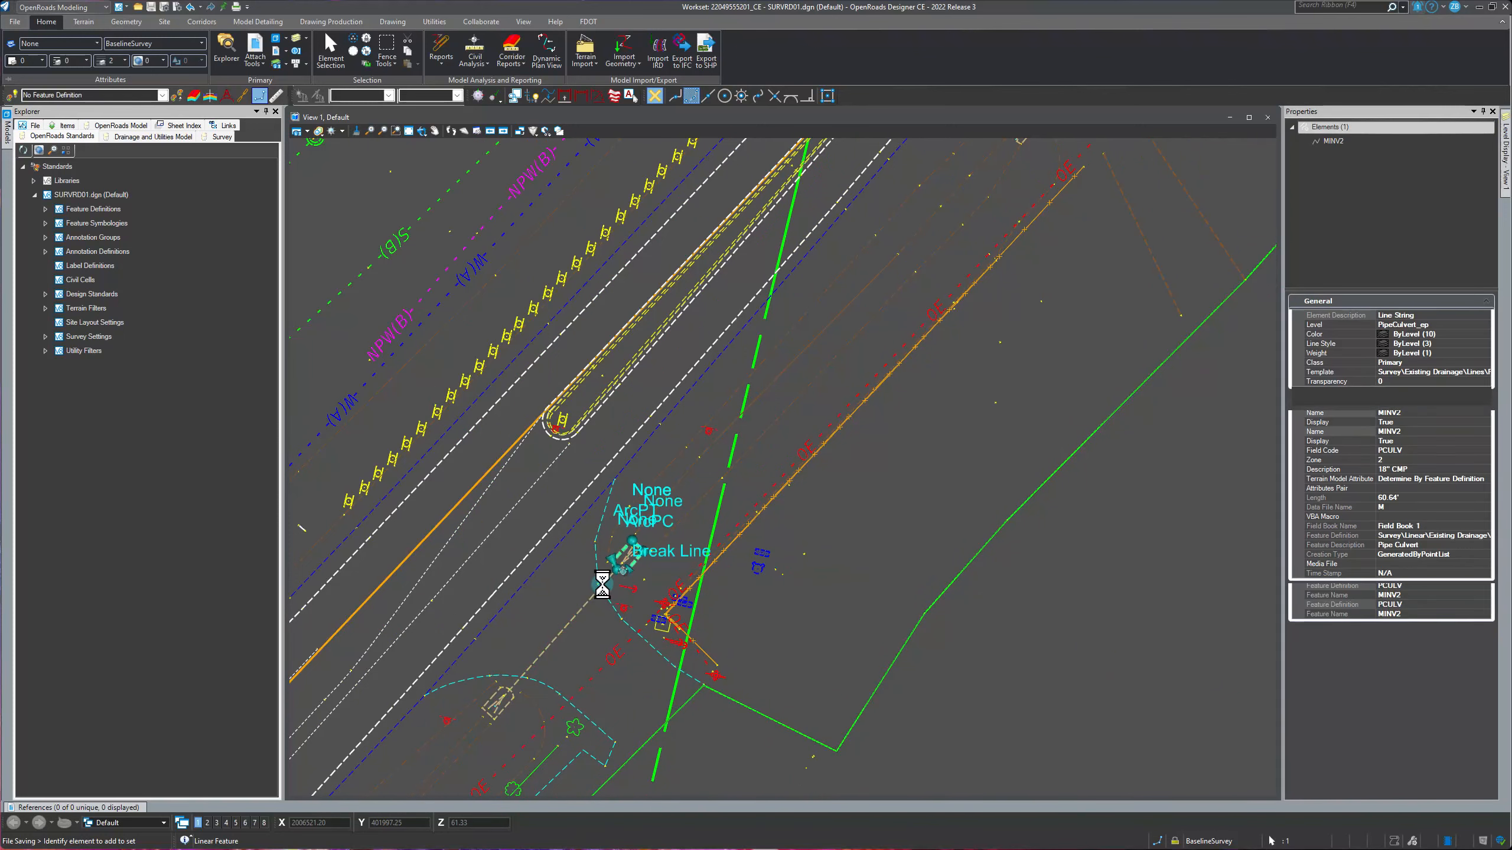
click(528, 694)
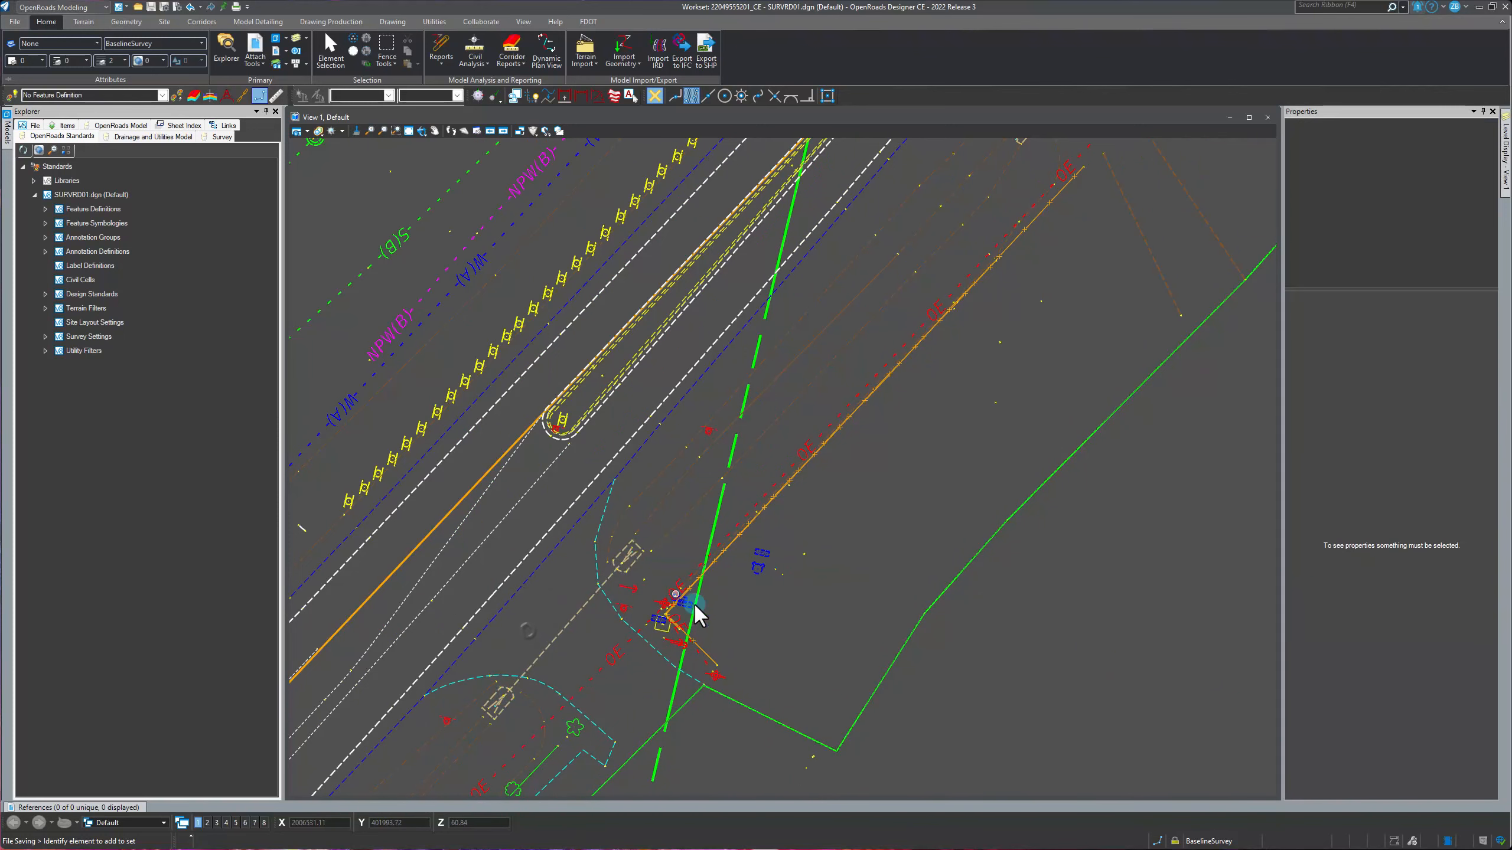
- Inspect the properties of the paved shoulder edge beside the turn lane and the overhead power line crossing the traffic islands
scroll(780, 634, down, 3)
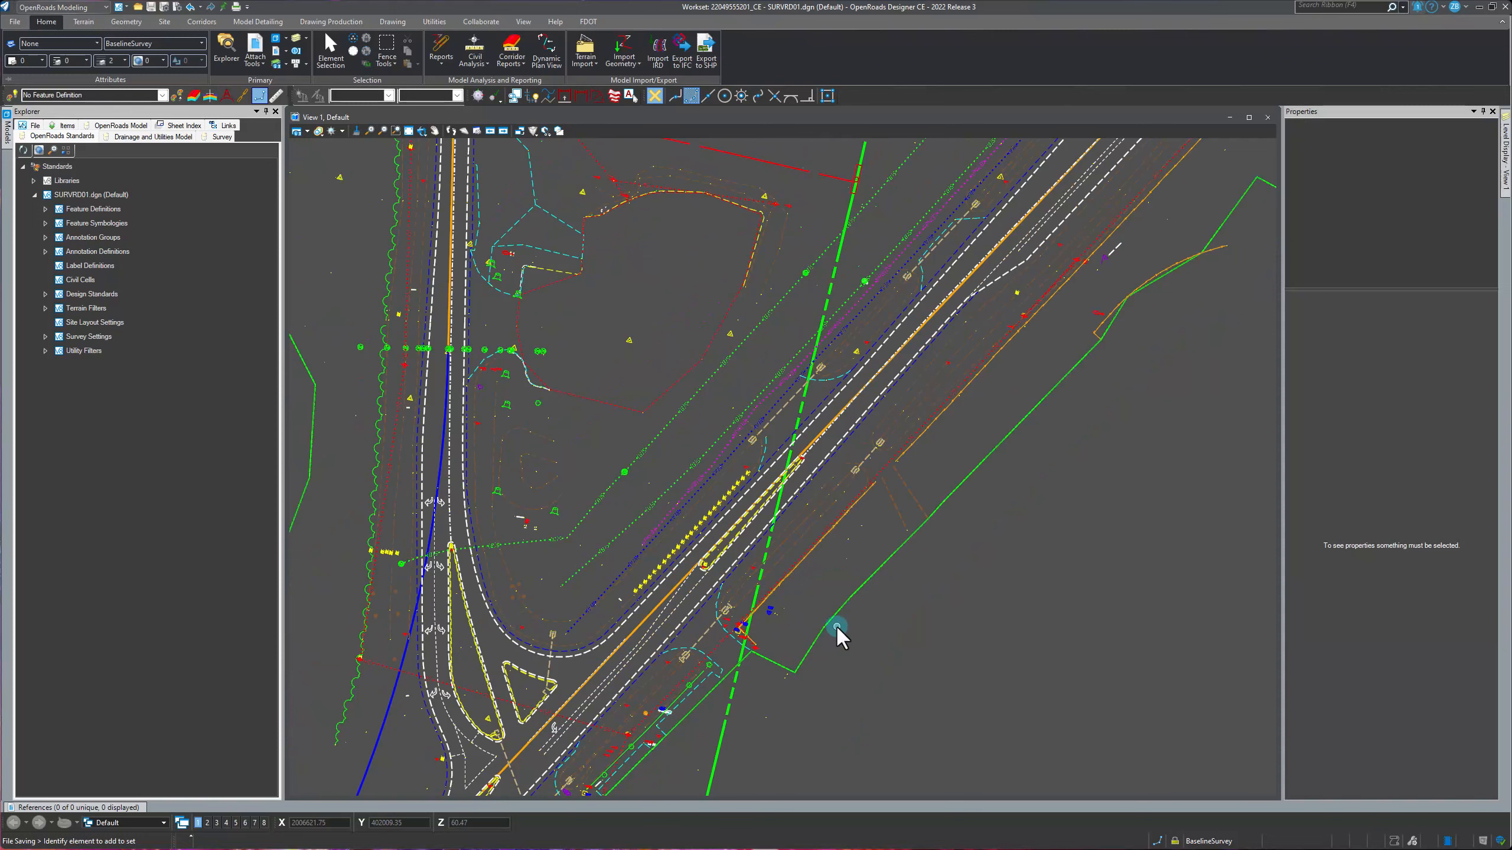
scroll(409, 714, up, 3)
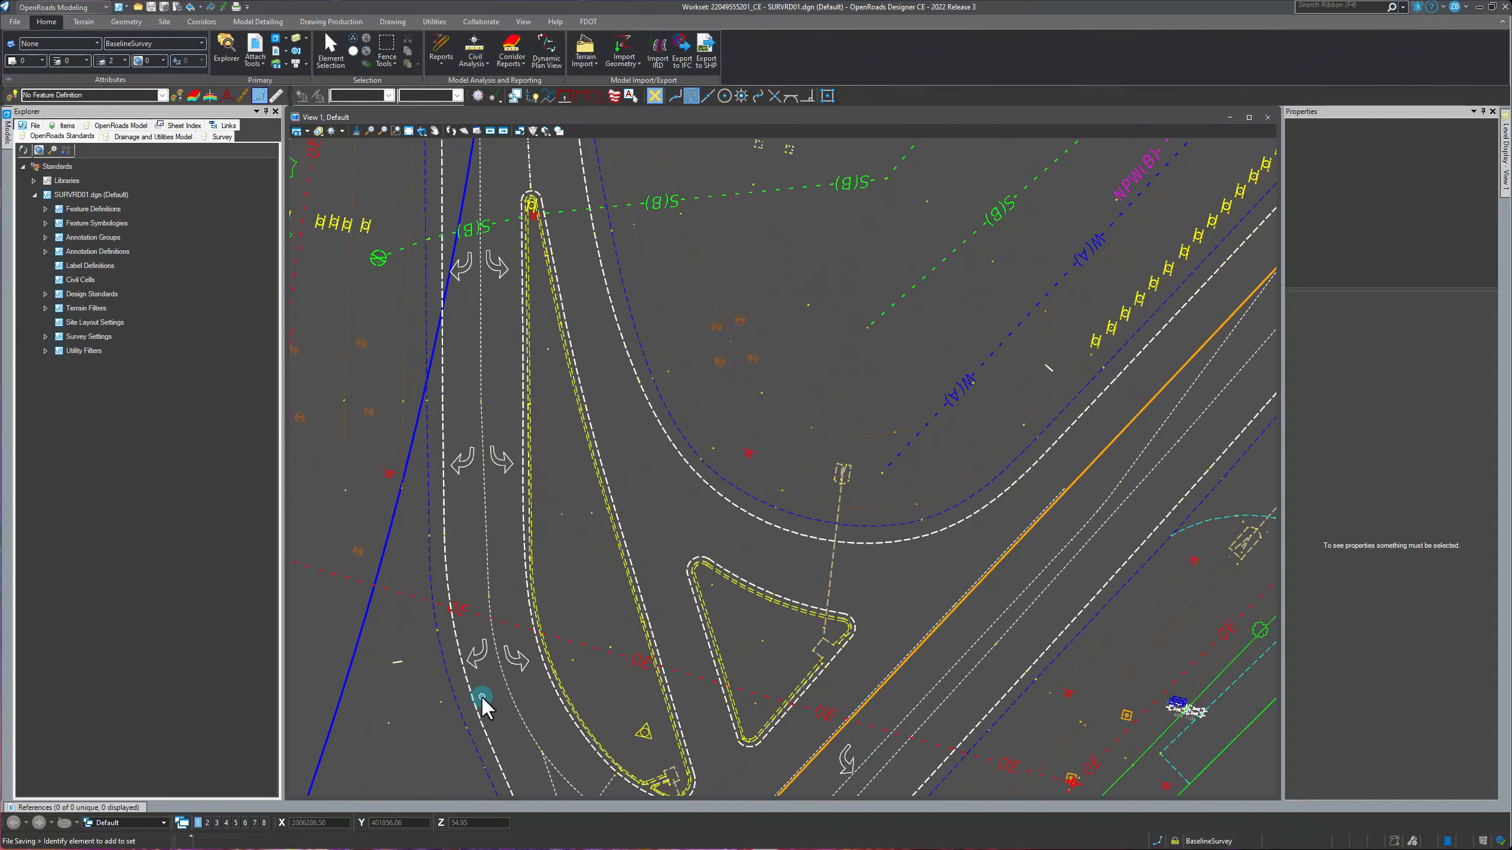
click(458, 701)
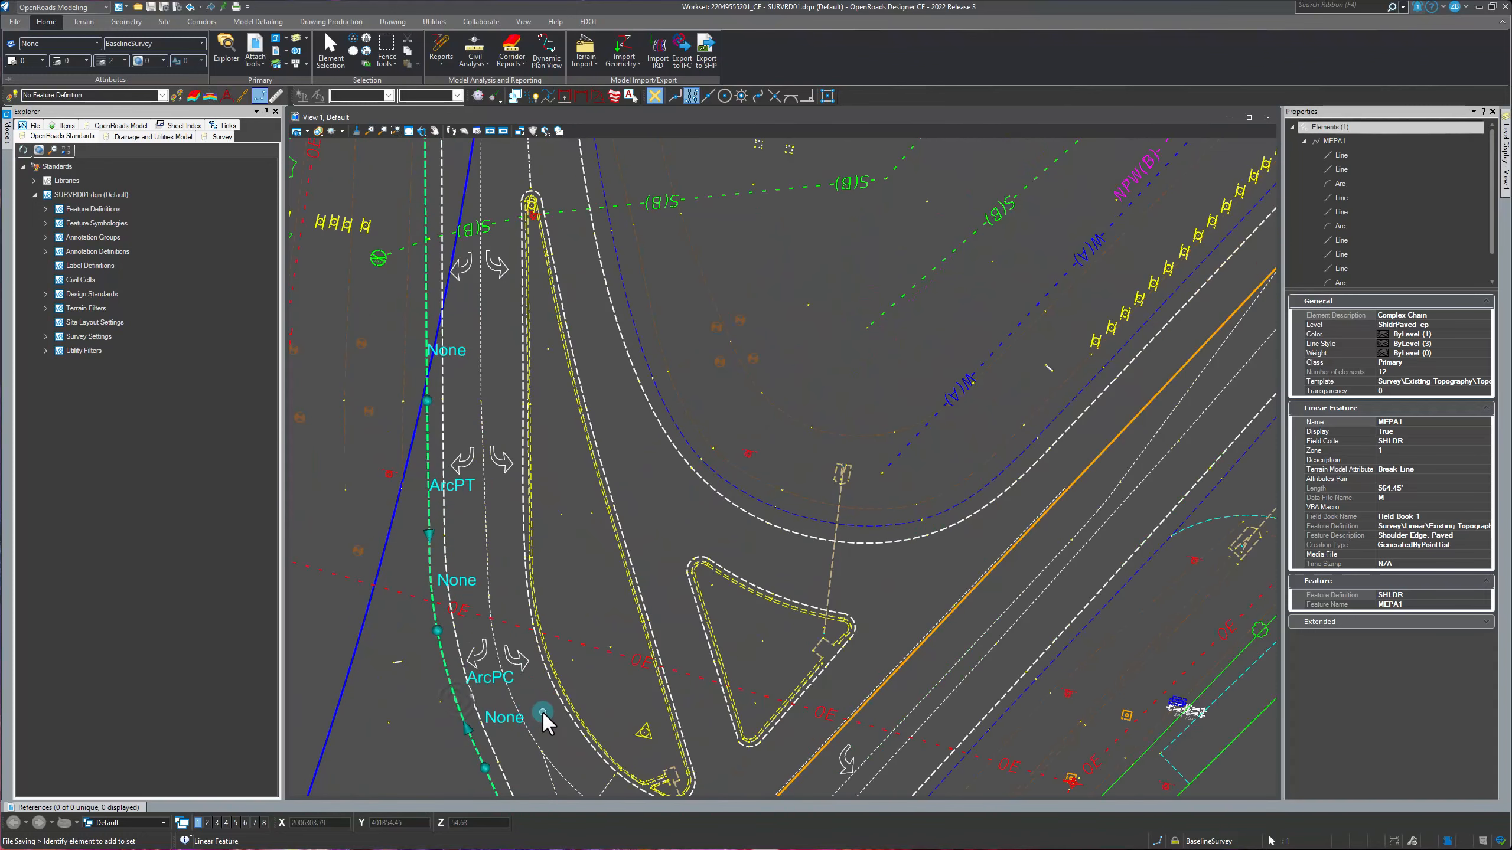
click(529, 713)
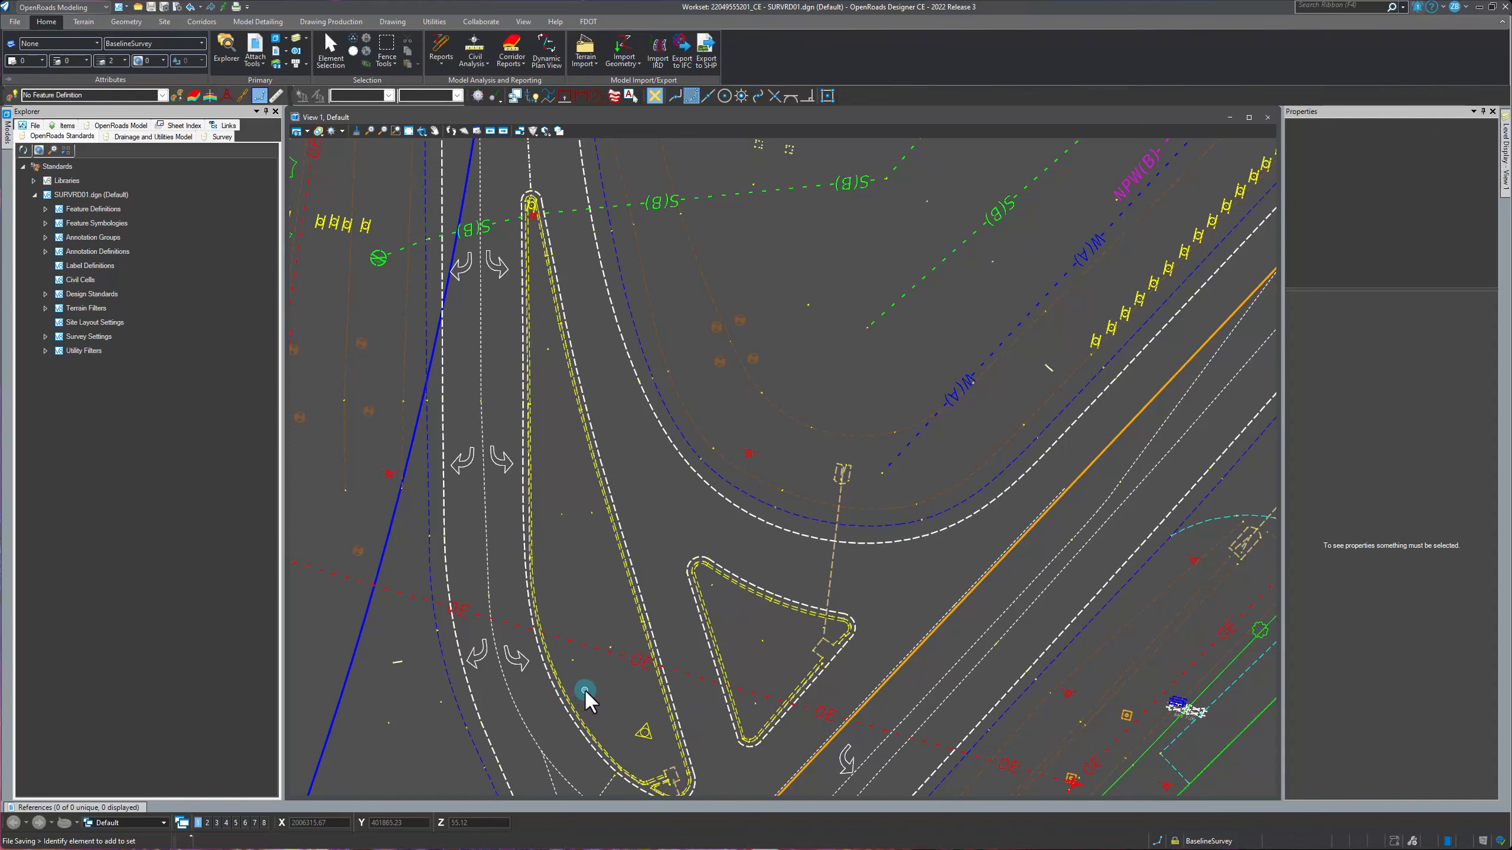
scroll(693, 554, down, 2)
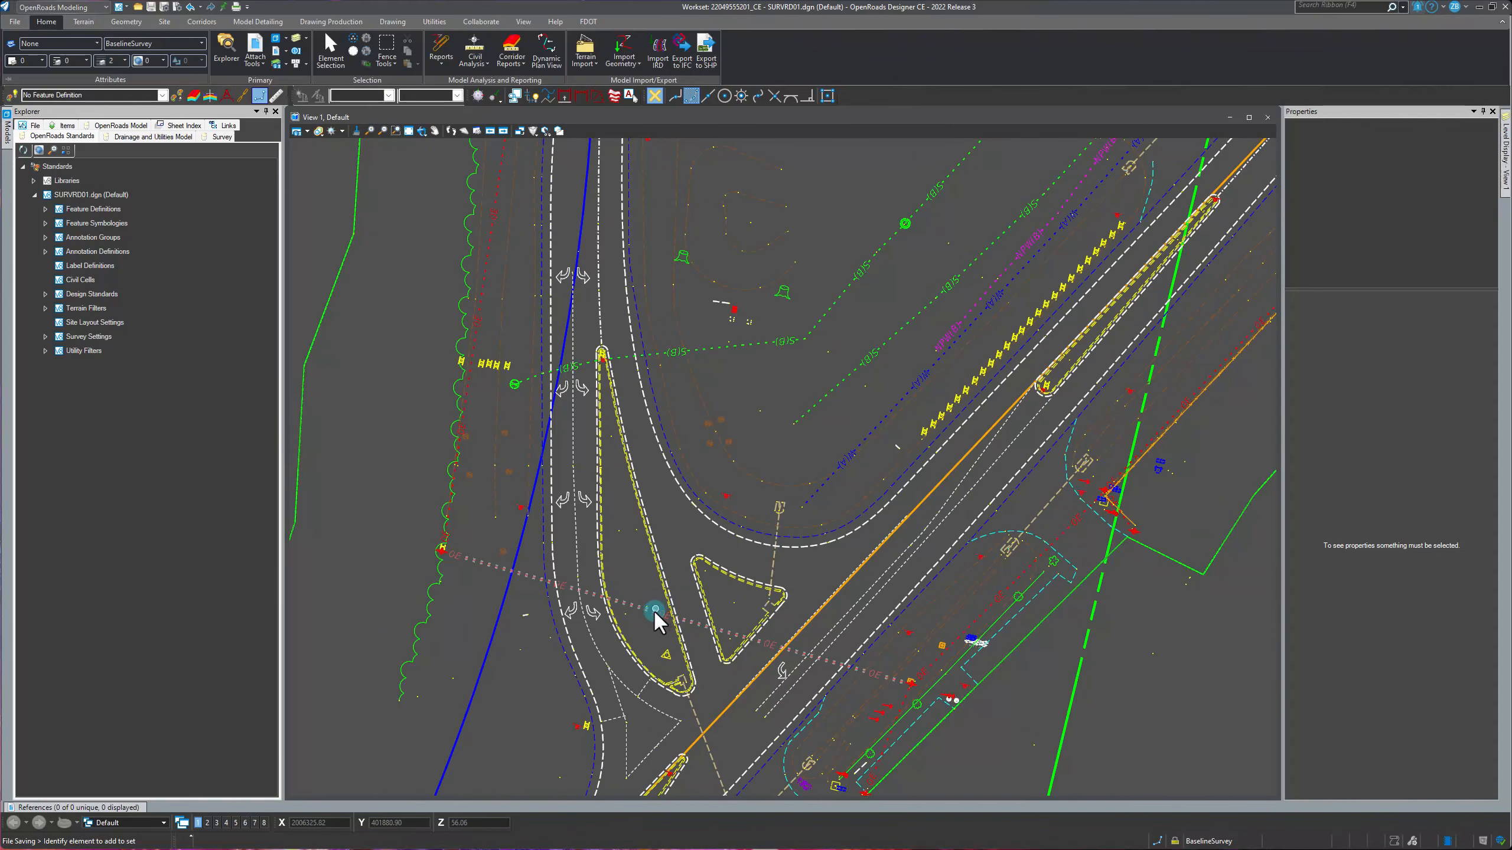
click(642, 633)
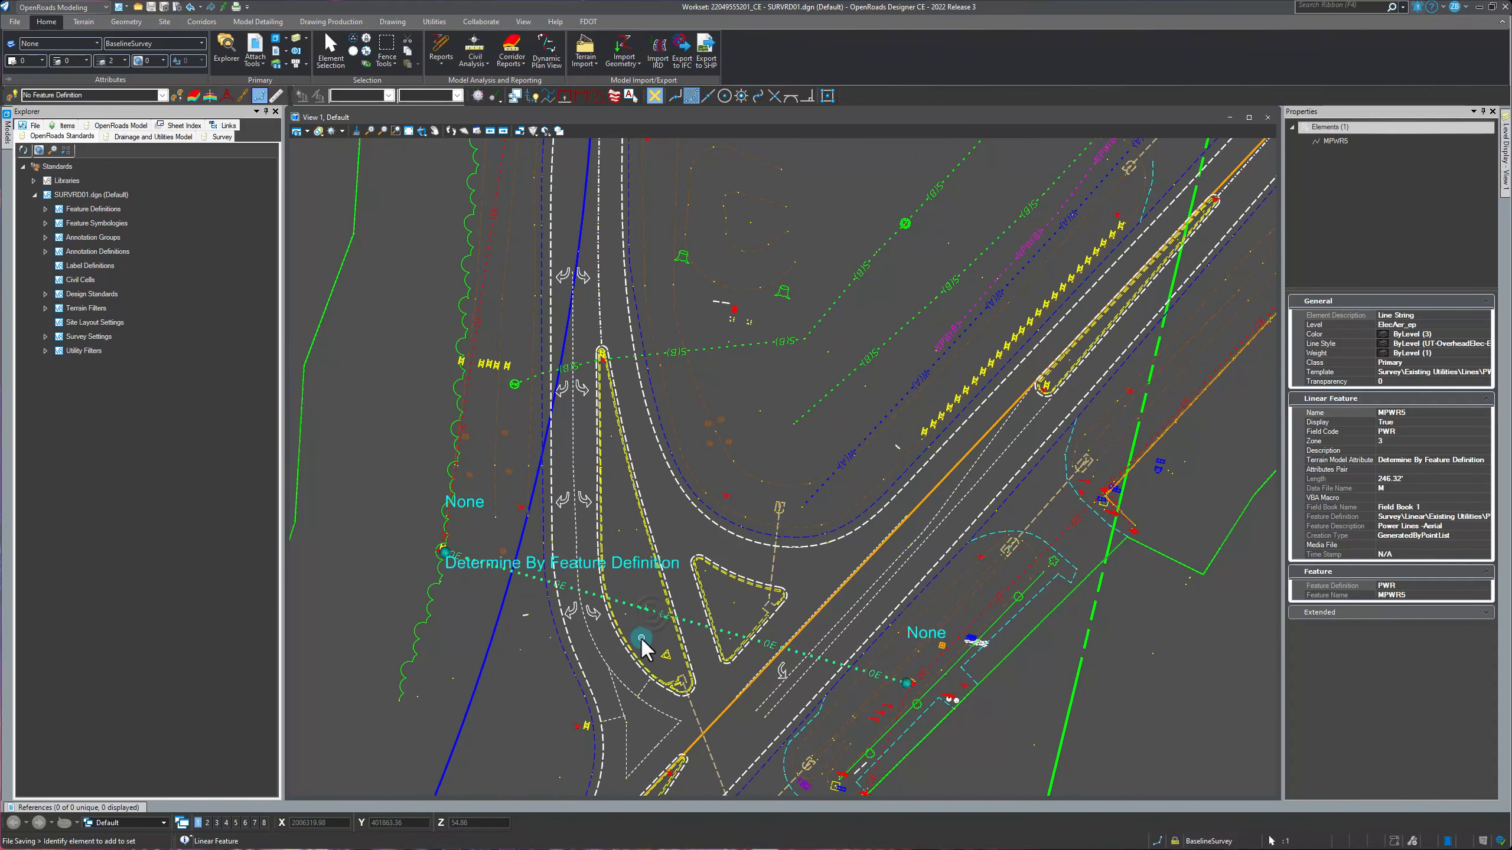
- Inspect the properties of the sanitary force main and the water line between the two roads, then clear the selection
click(714, 372)
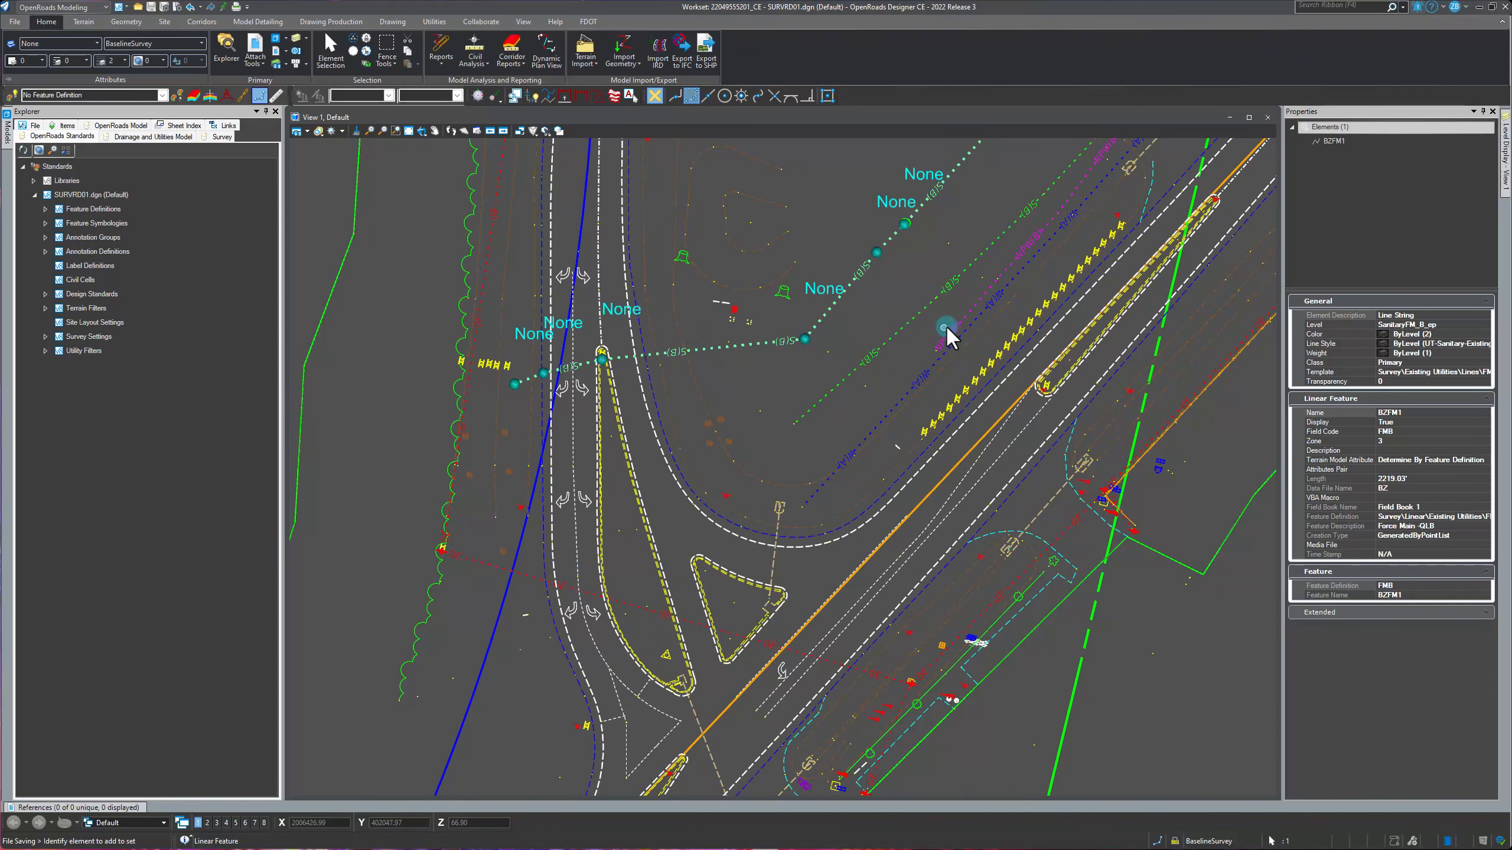
click(893, 405)
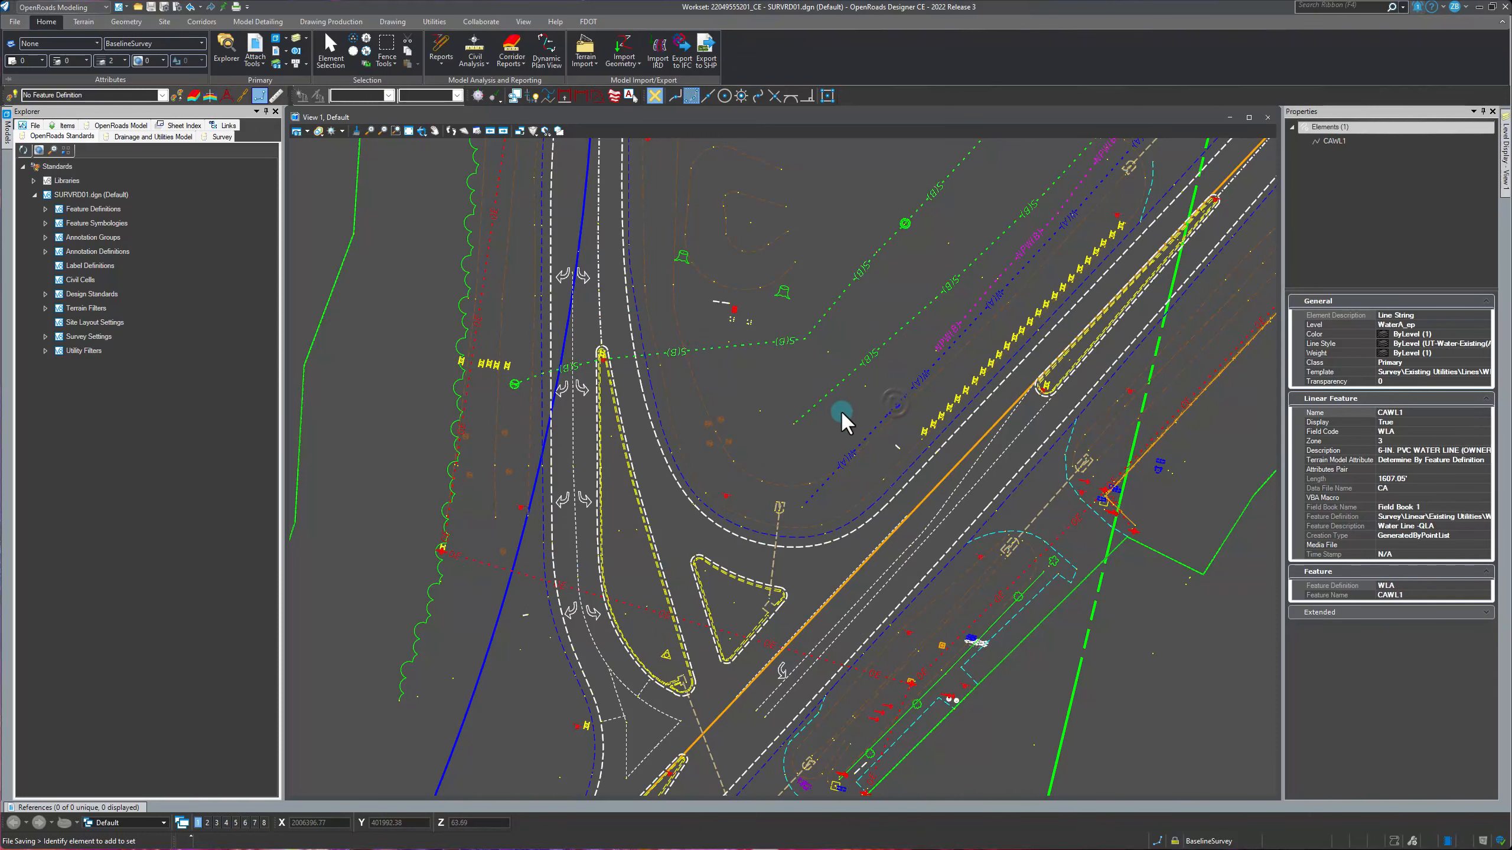
click(819, 438)
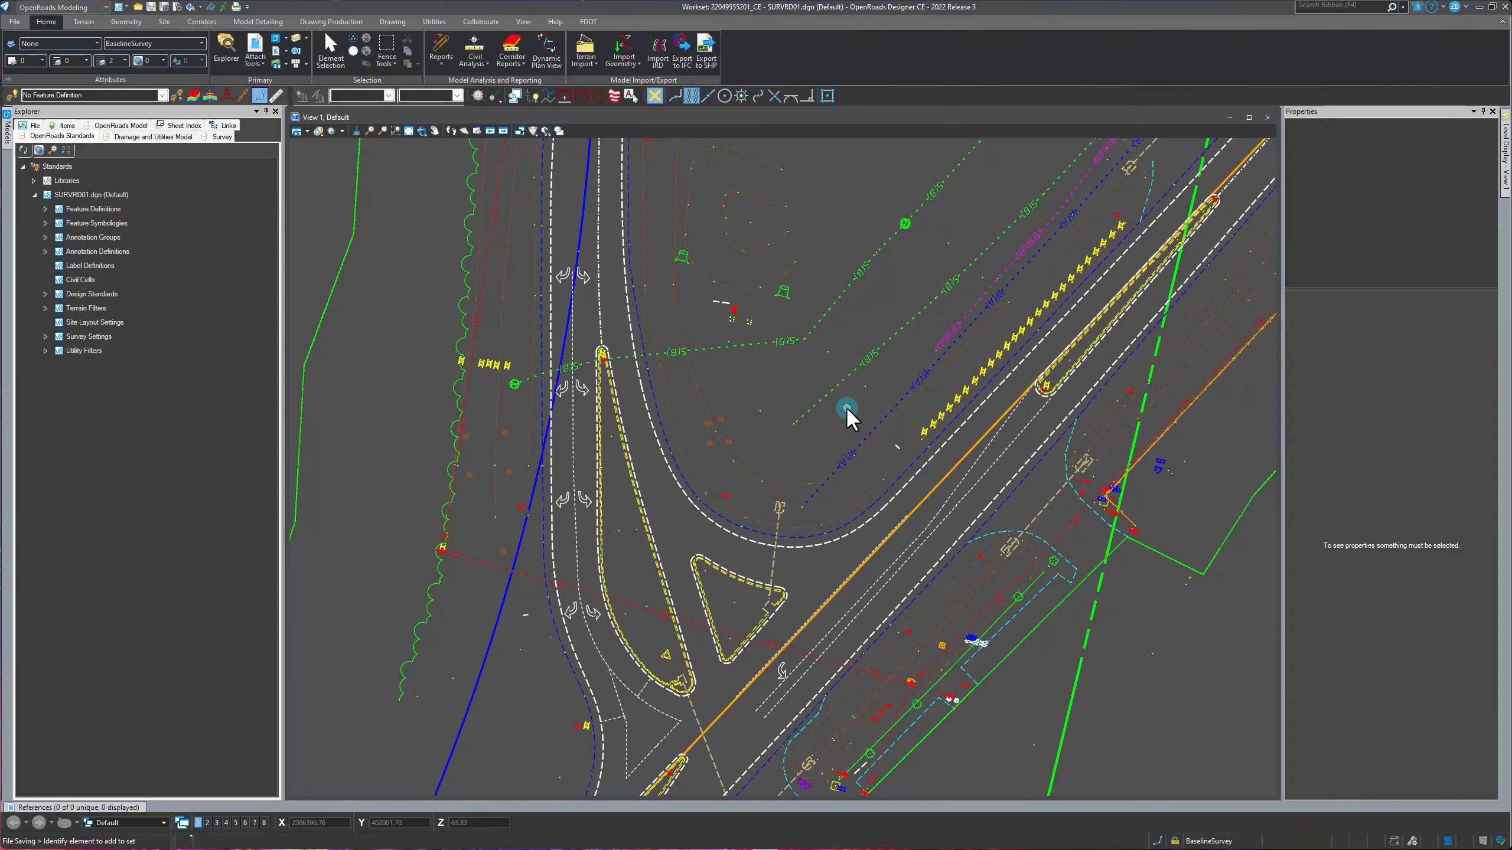
scroll(590, 589, up, 2)
scroll(833, 572, up, 2)
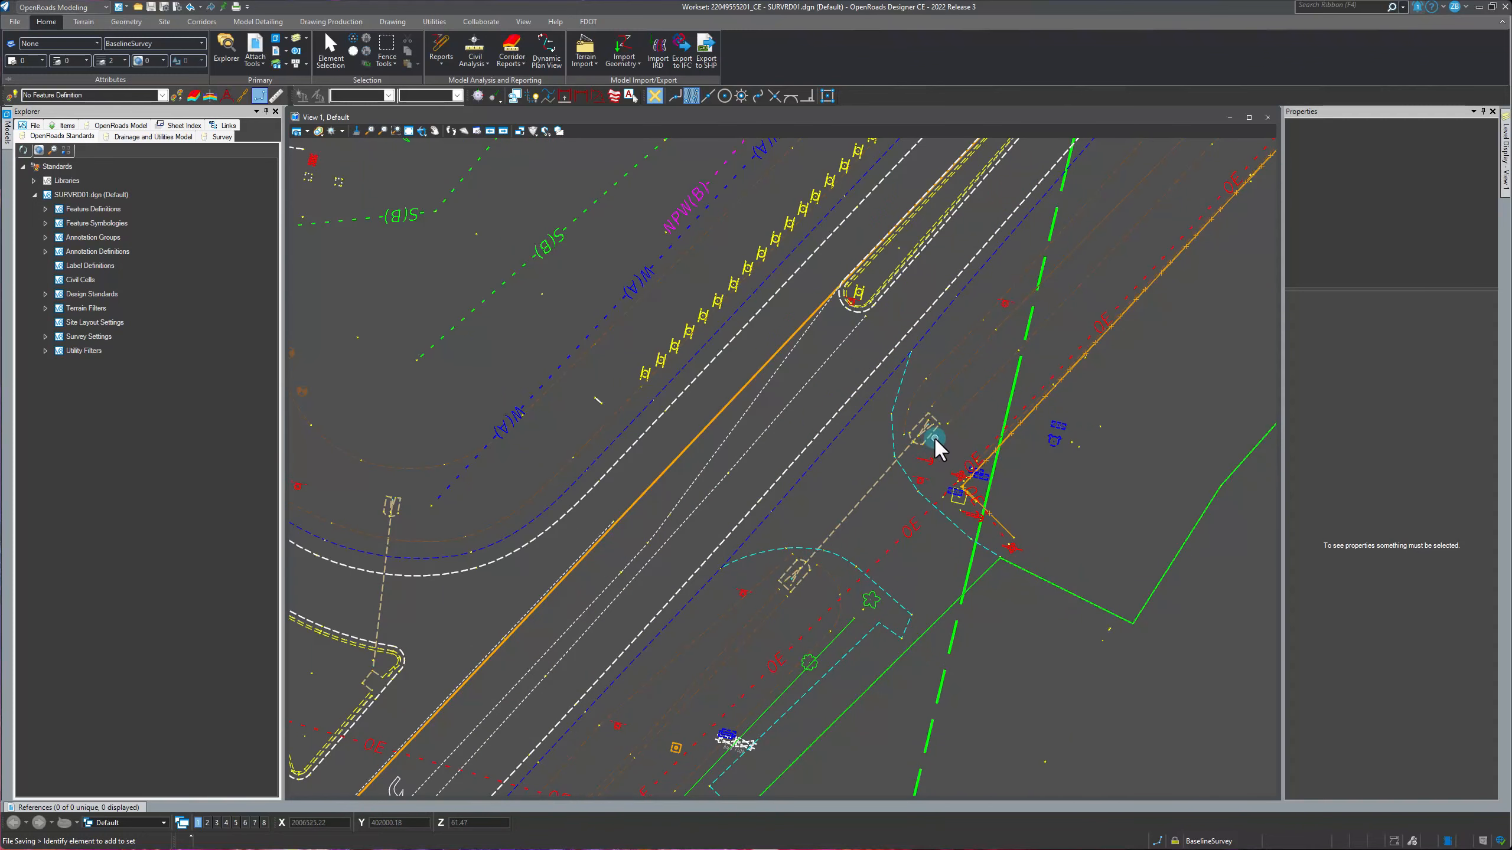
scroll(767, 512, down, 3)
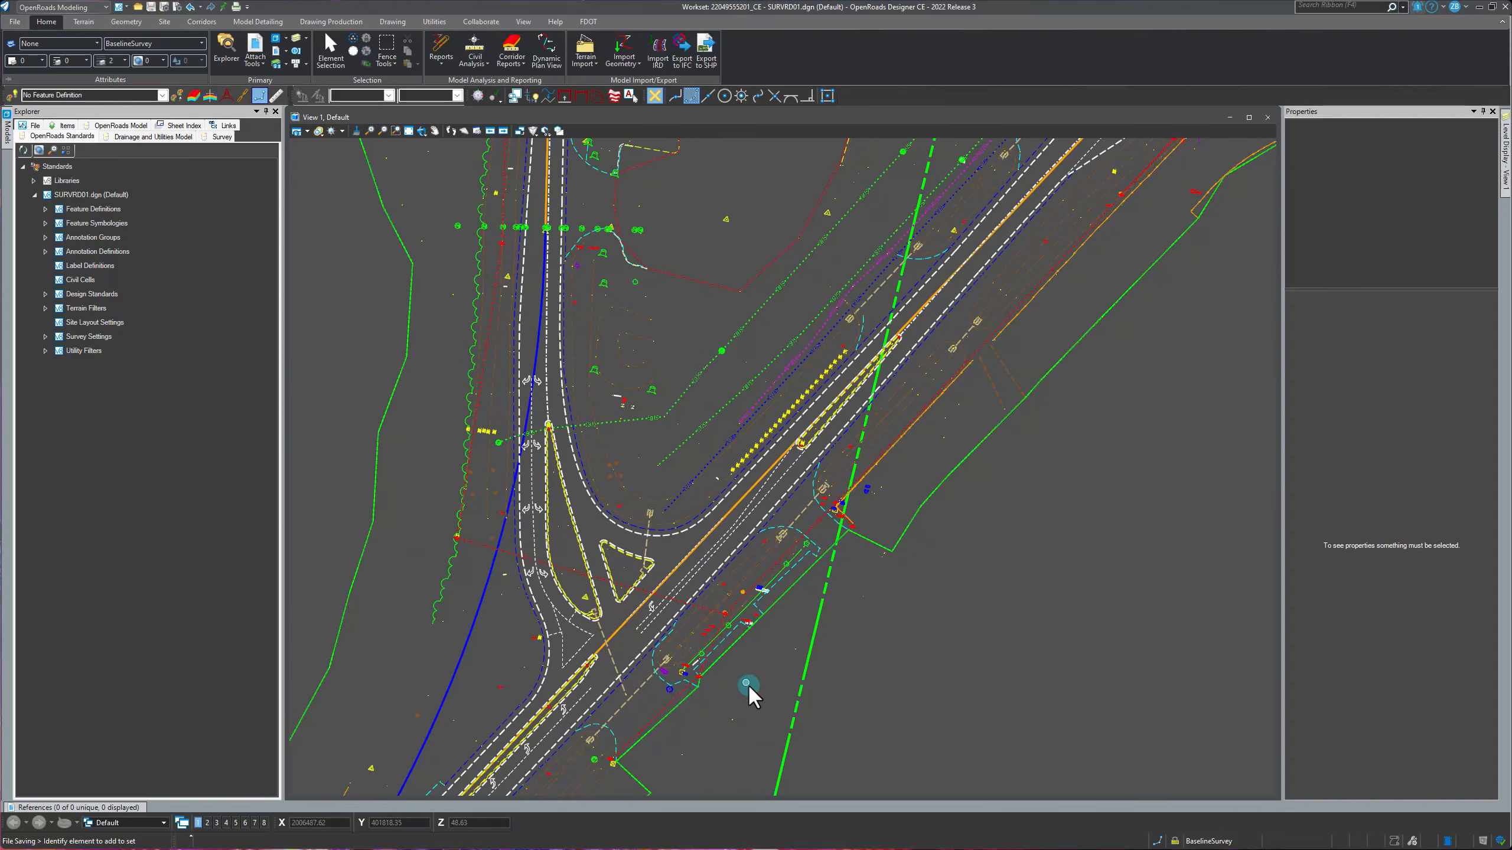
scroll(749, 686, down, 2)
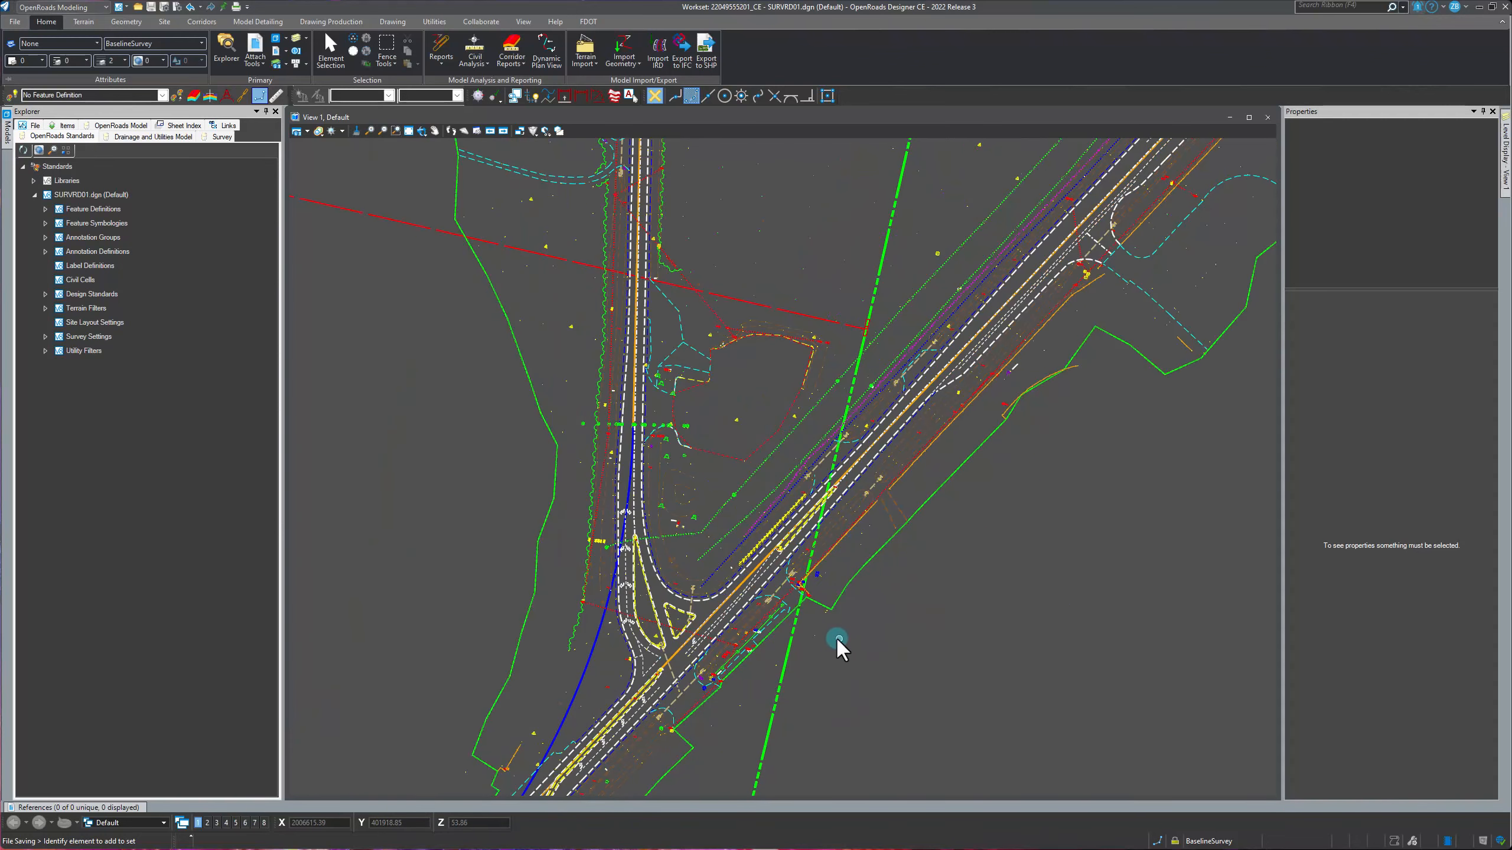
scroll(550, 664, down, 2)
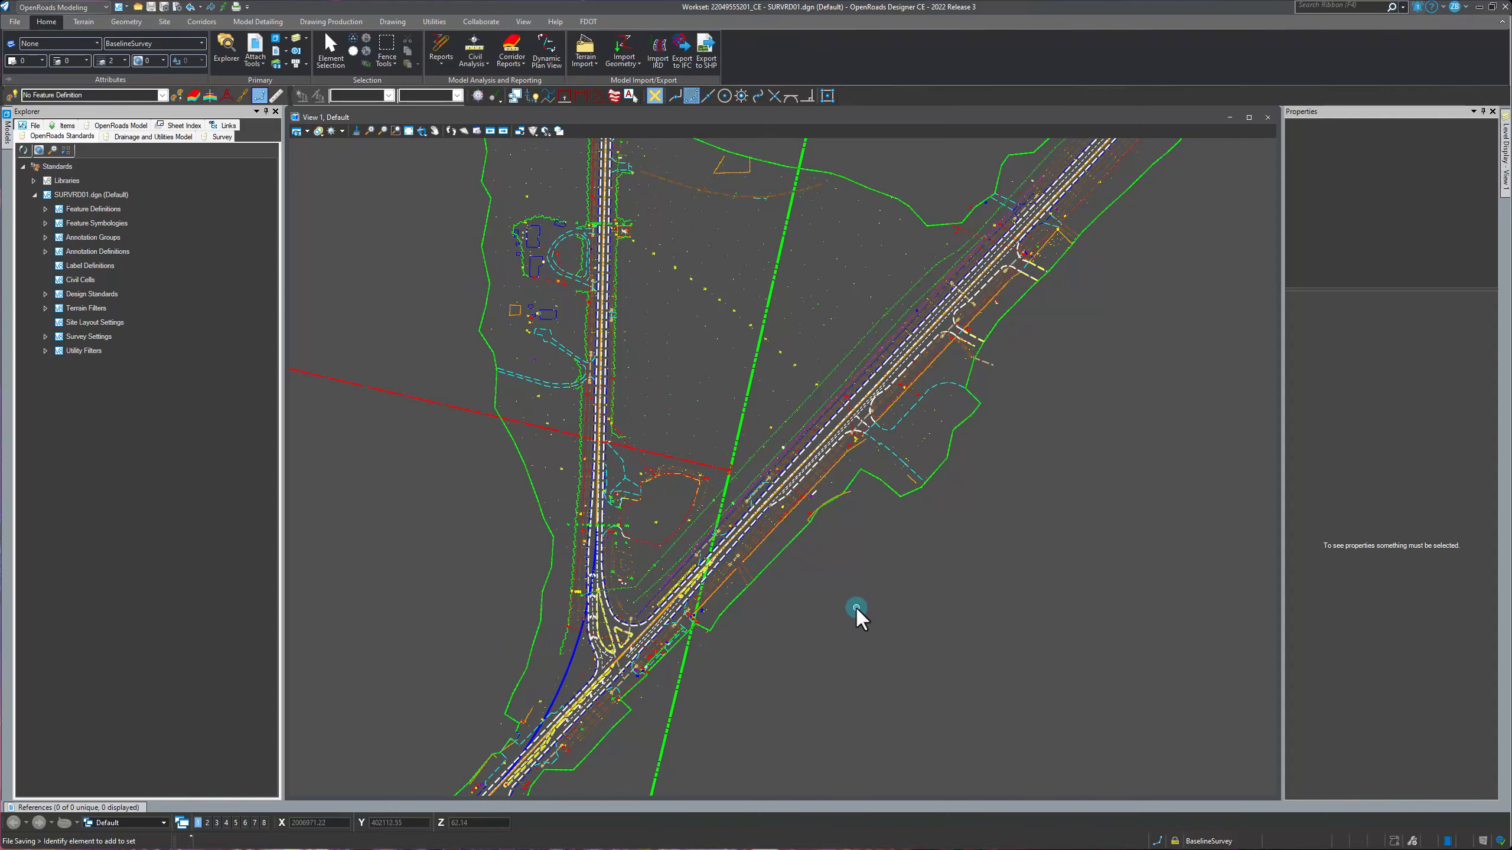
- In the Create File tool, choose the SURVEY discipline, Survey Design Files group and TOPORD Topography - Existing type, then close it
click(588, 21)
click(590, 22)
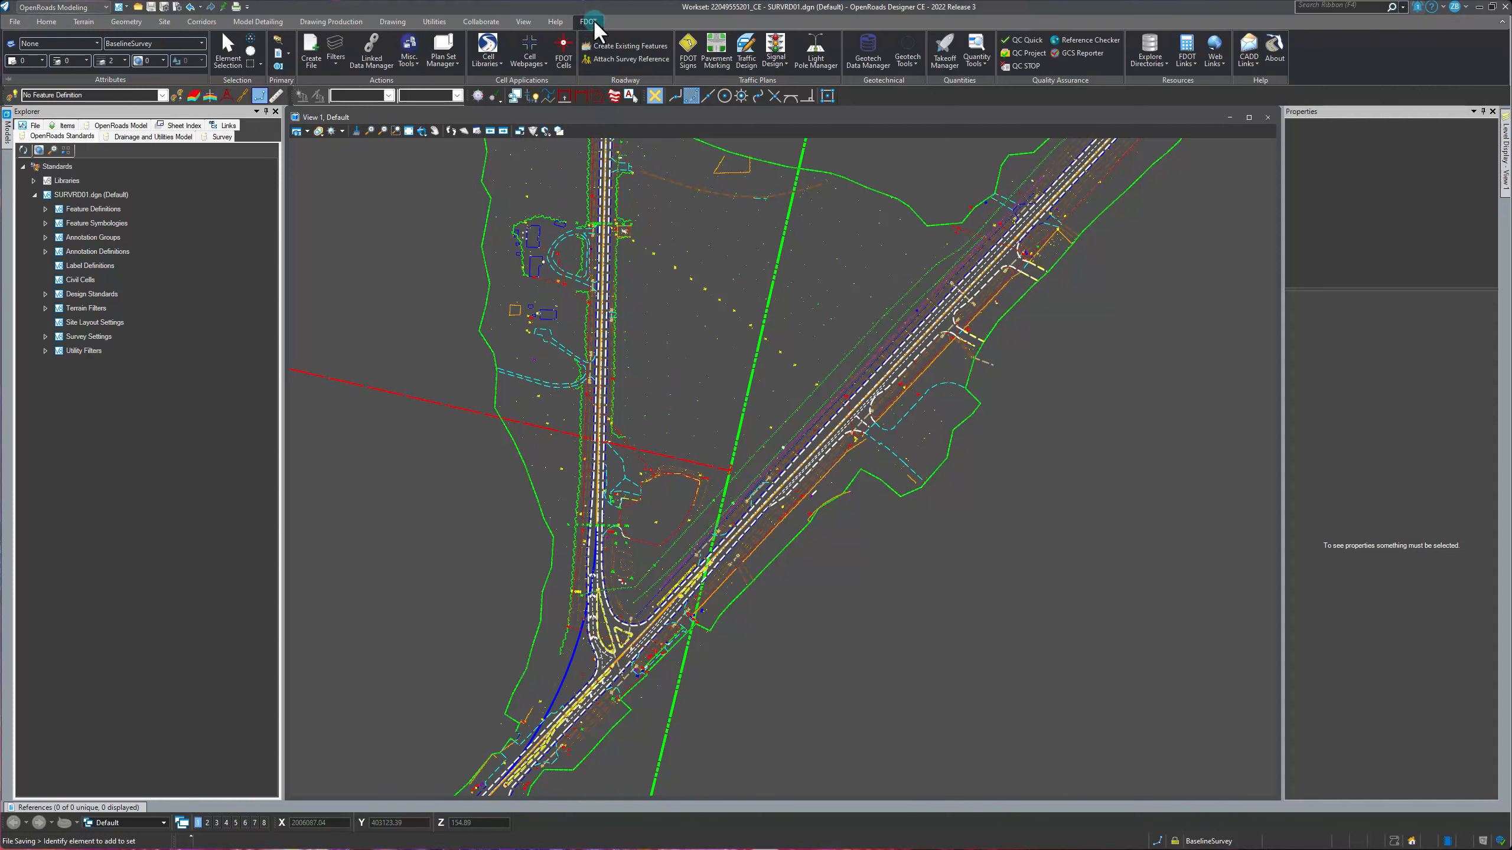
click(313, 57)
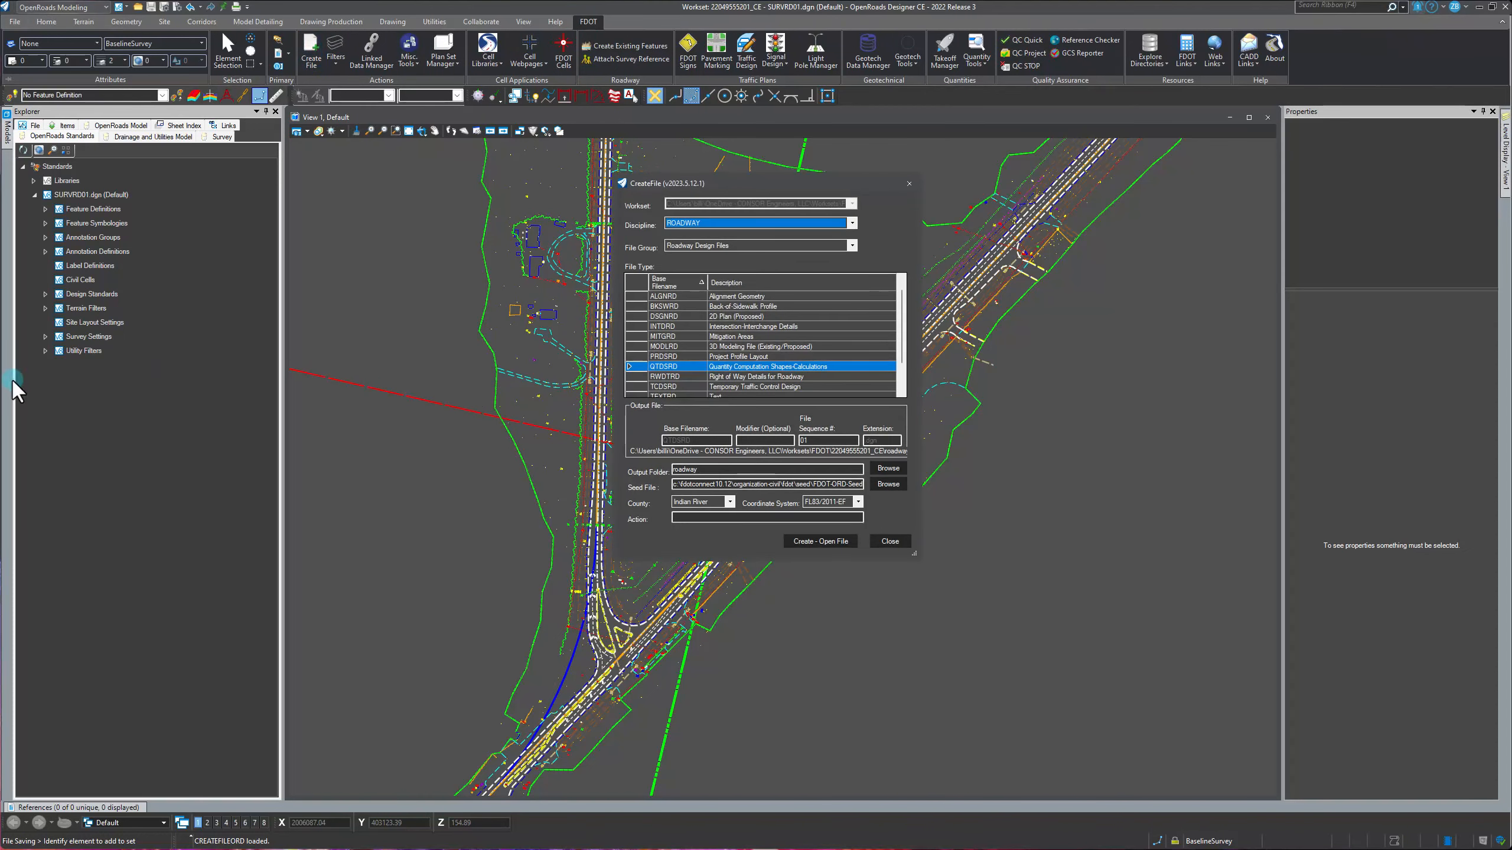
click(852, 224)
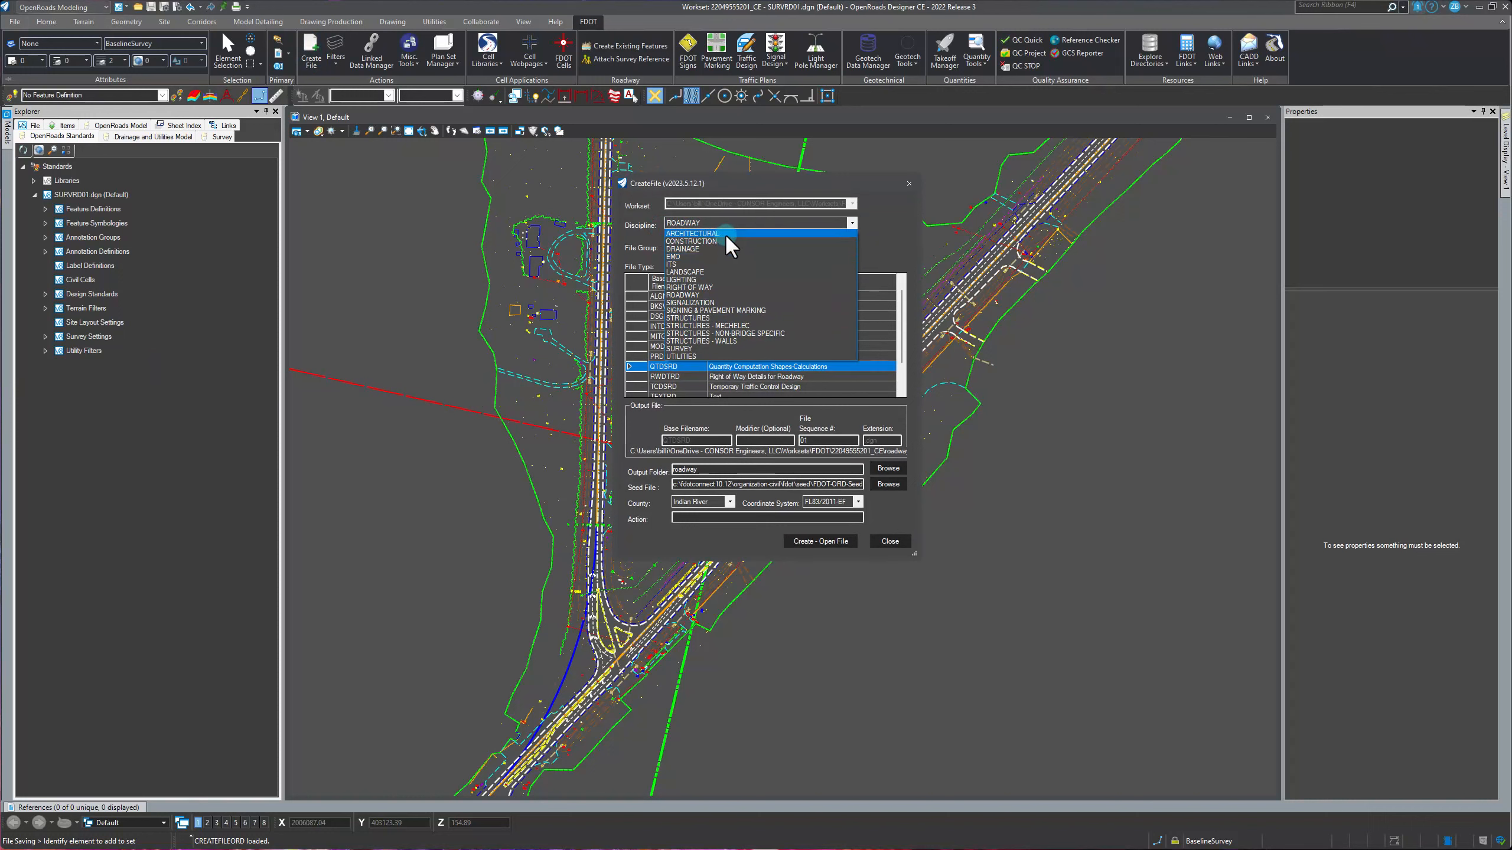
click(686, 348)
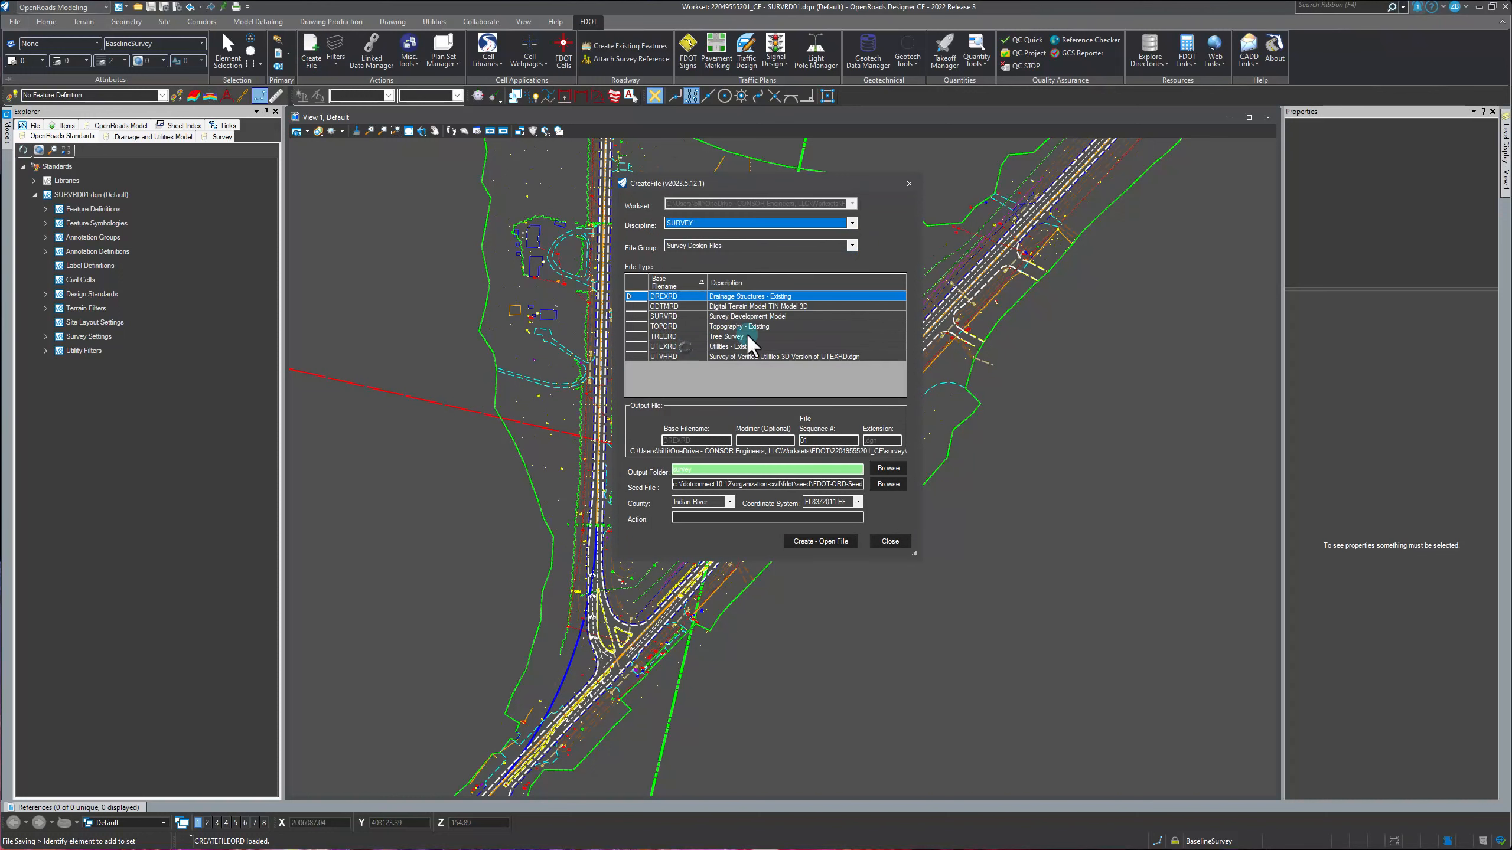
click(695, 245)
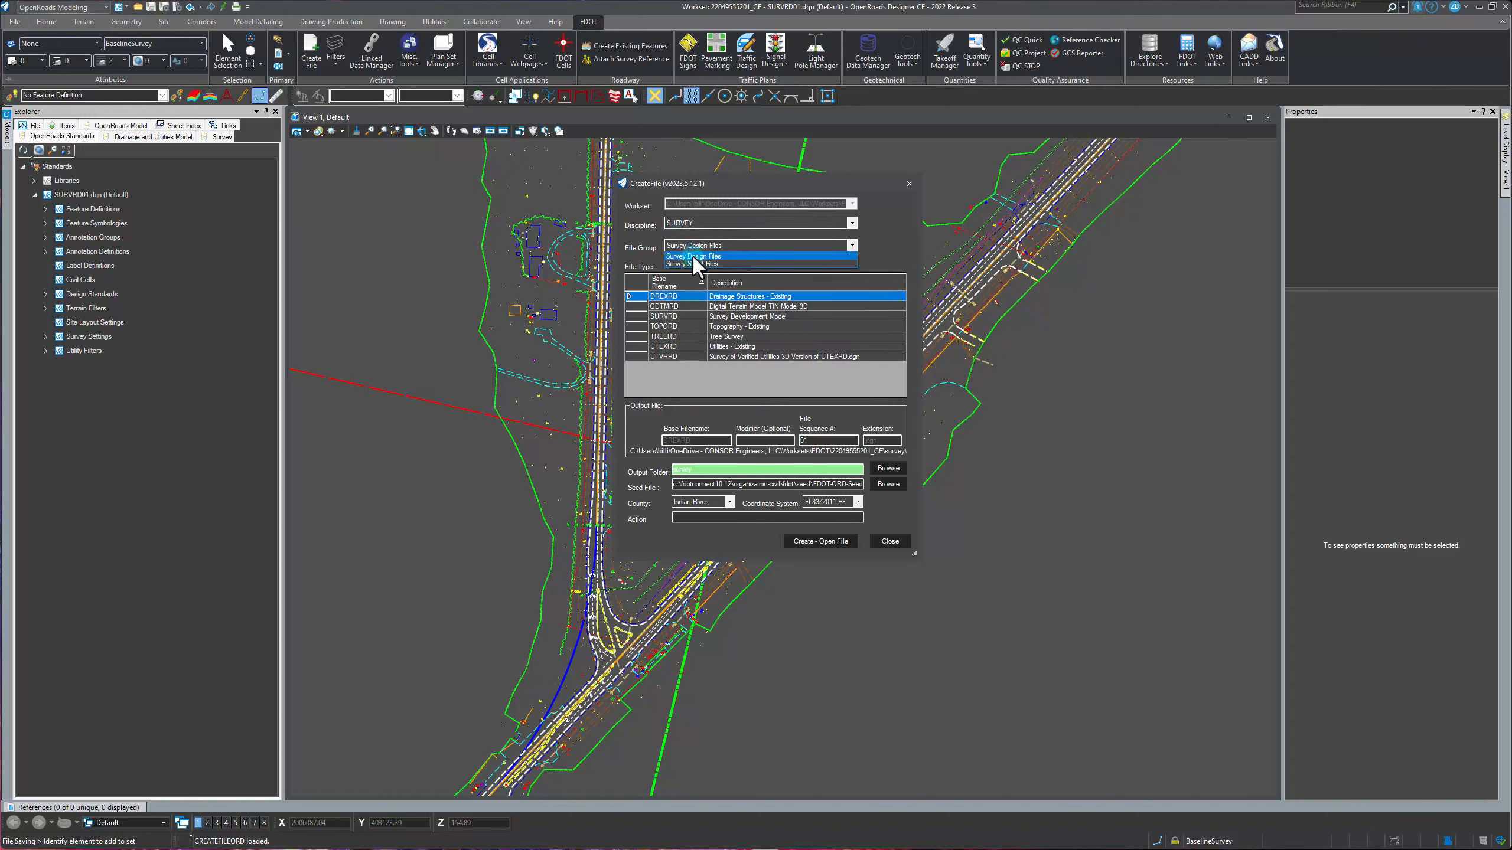
click(701, 257)
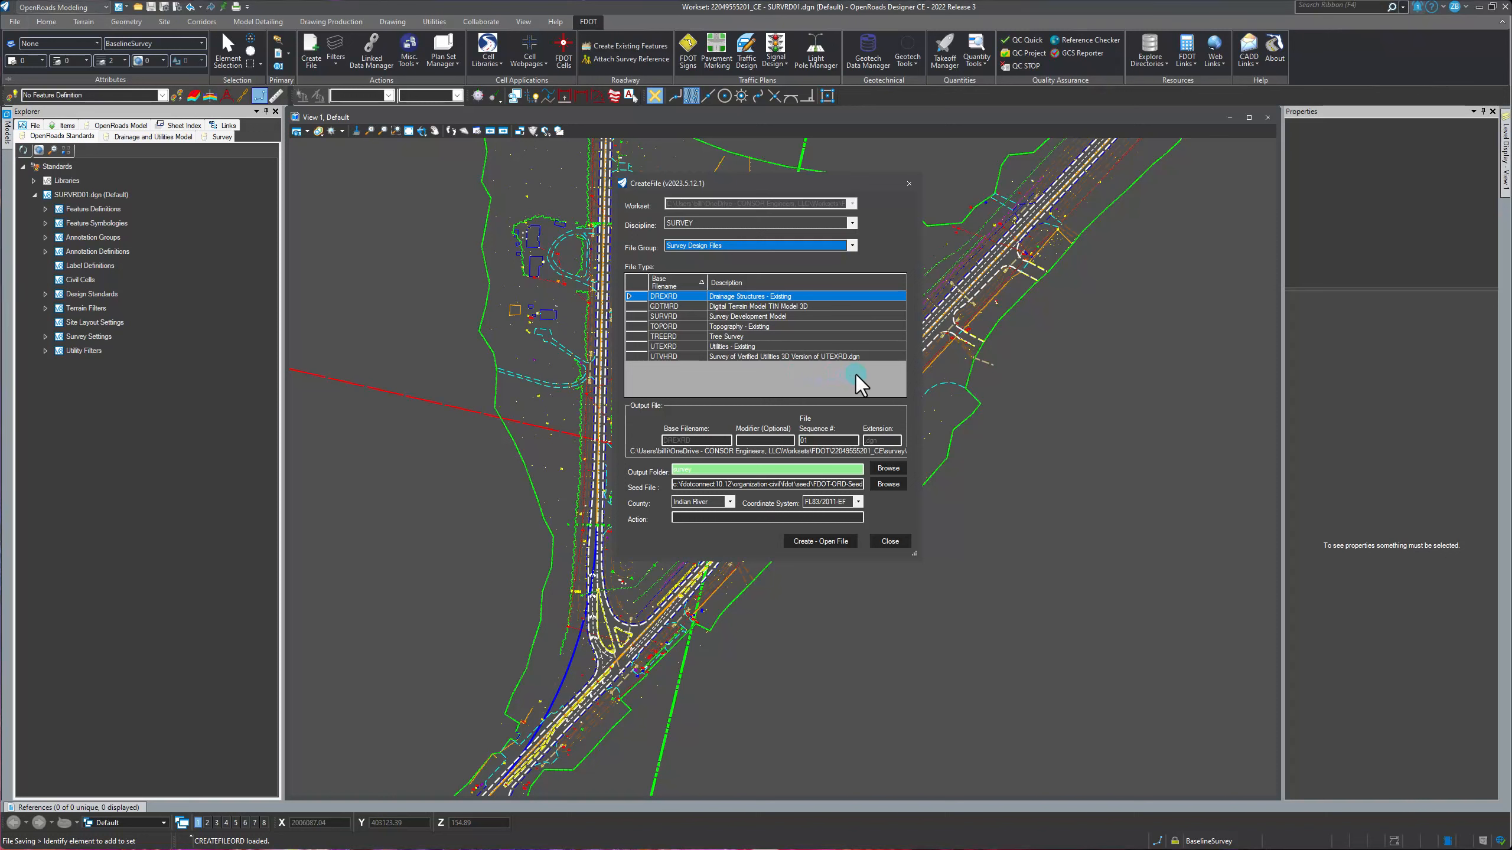
click(667, 327)
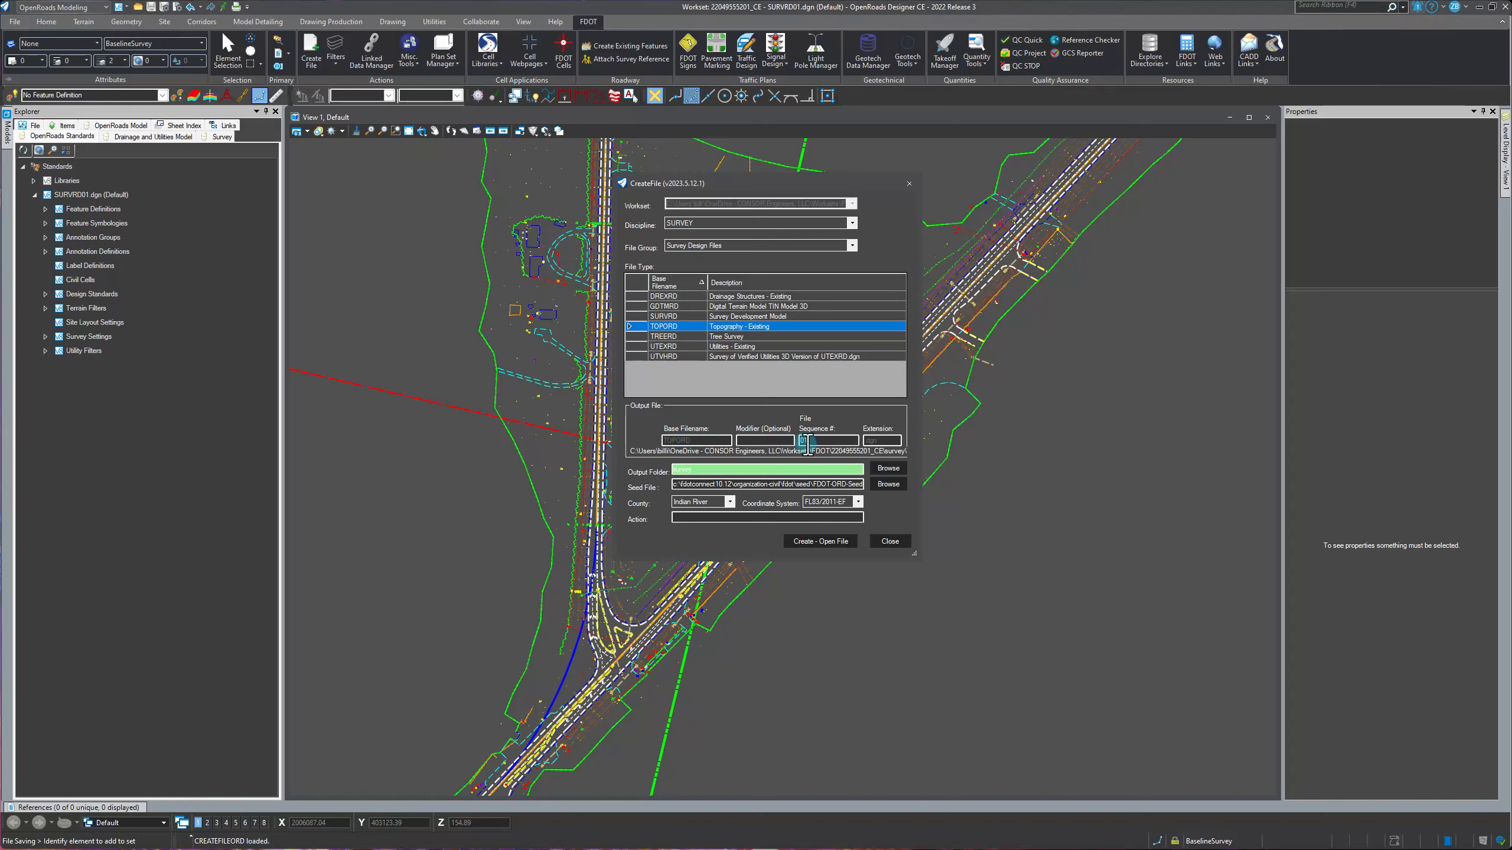
click(828, 441)
click(890, 542)
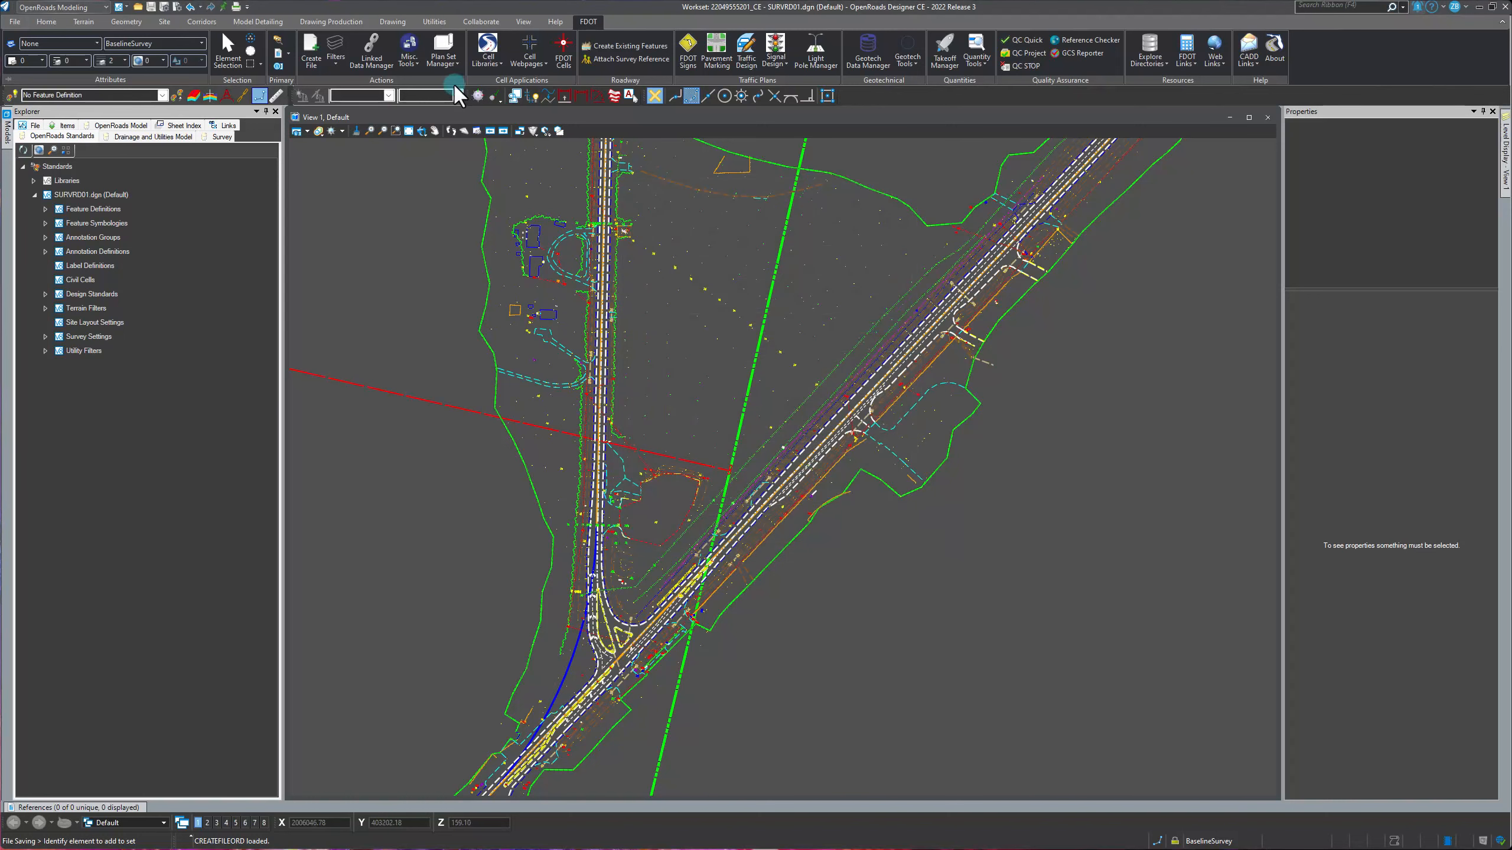
- Check the survey file's current coordinate system in the Set Coordinate System tool, then cancel without changing it
click(409, 57)
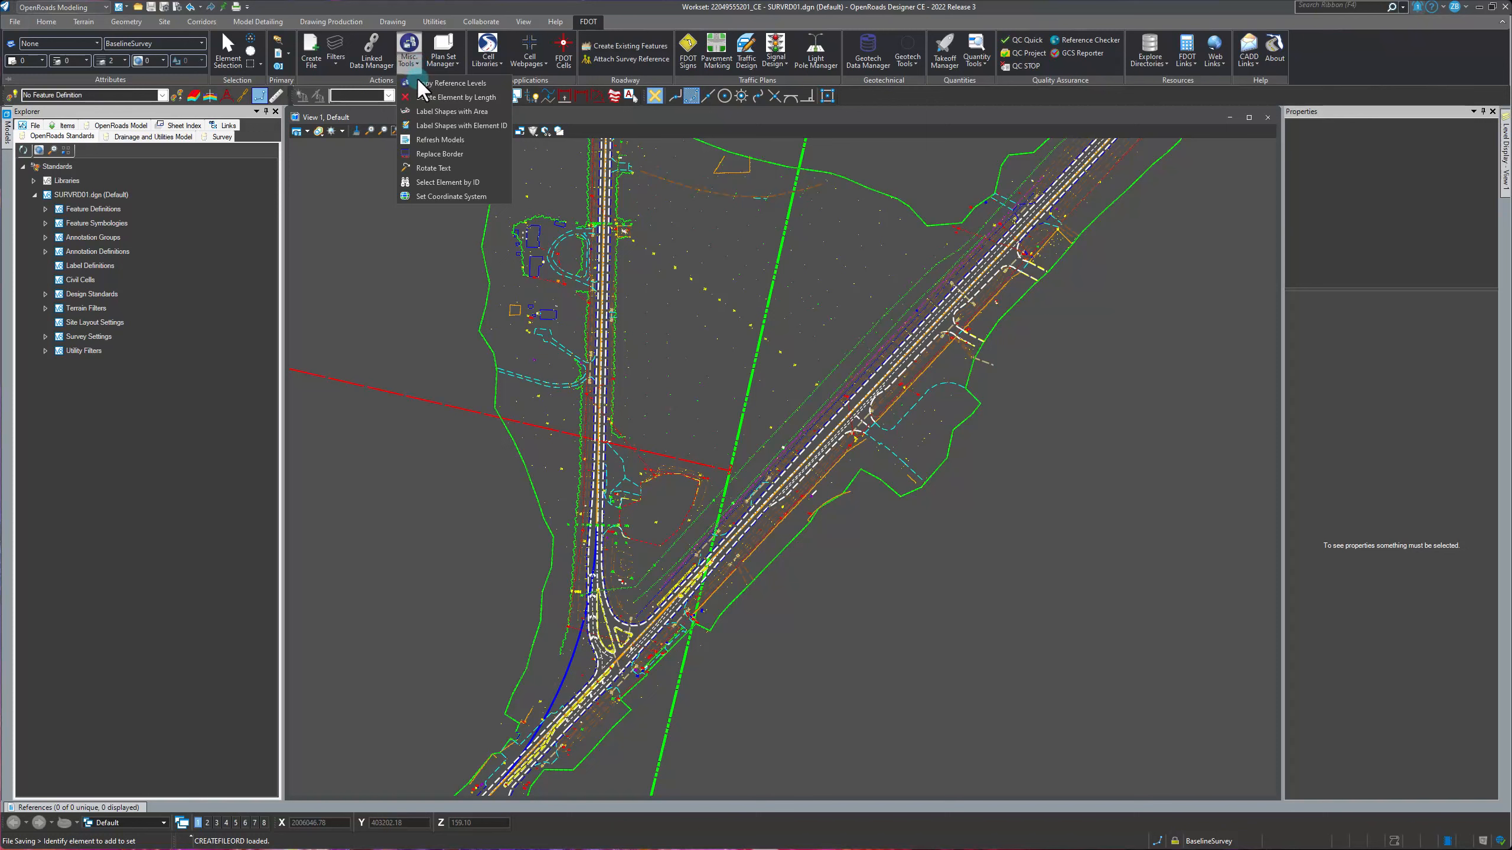
click(431, 197)
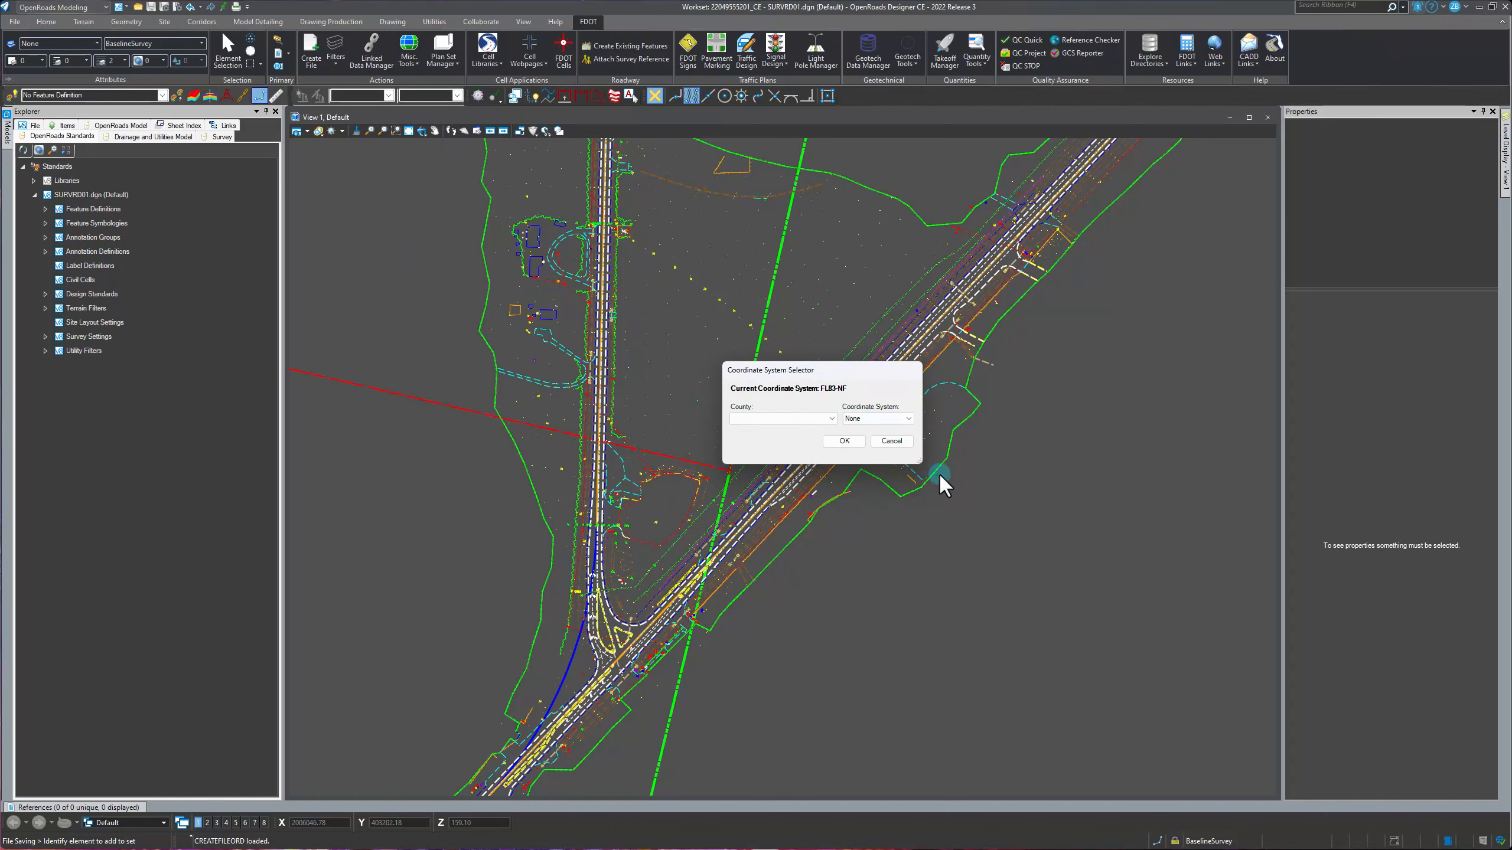
click(898, 444)
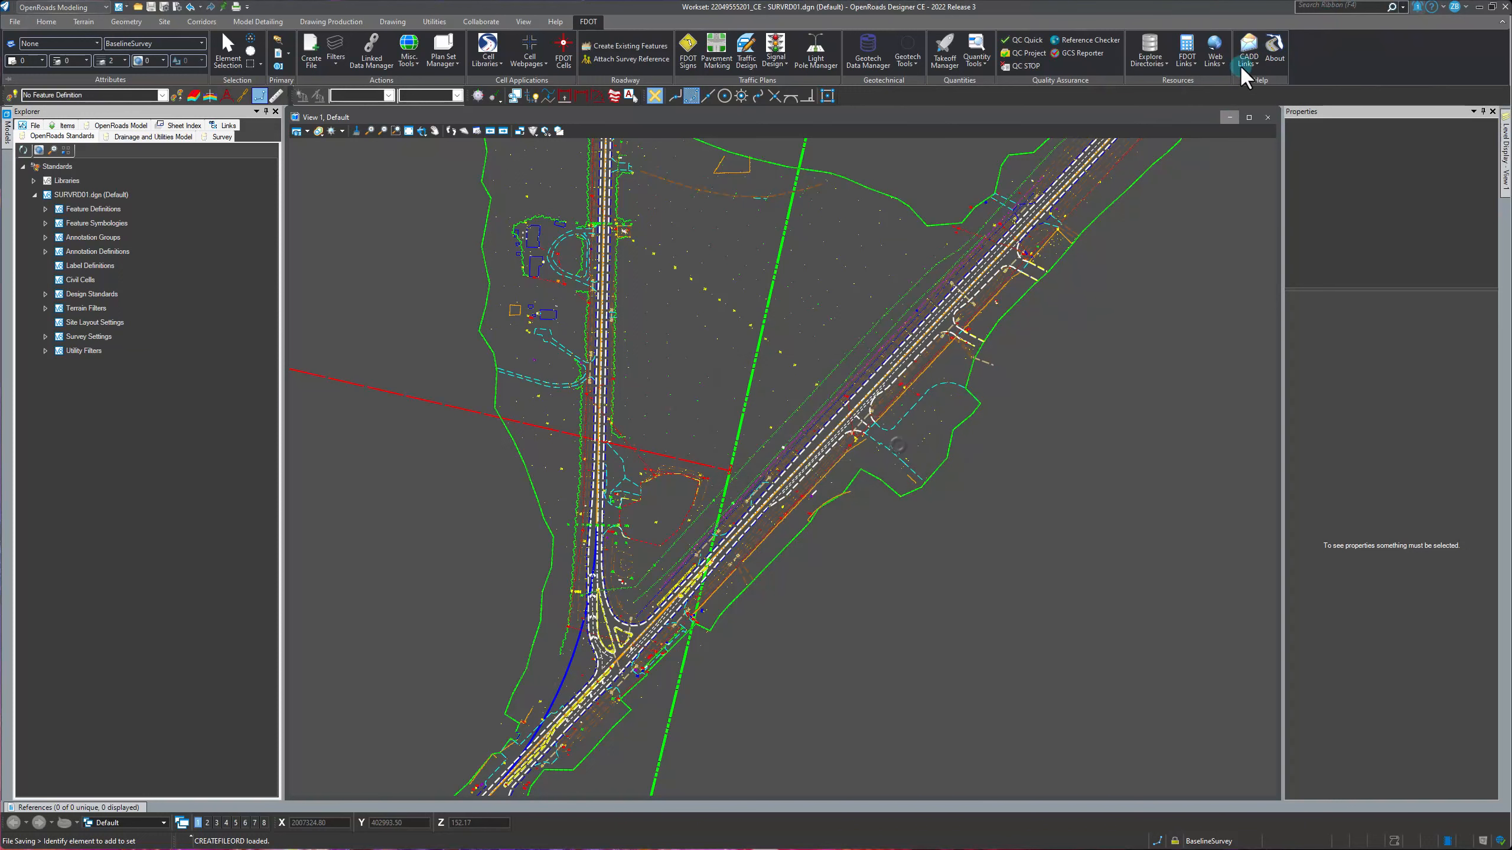
- Search the commands for "coordin", review the file's details in the Geographic Coordinate System tool, and close it
click(1305, 13)
text(coordin)
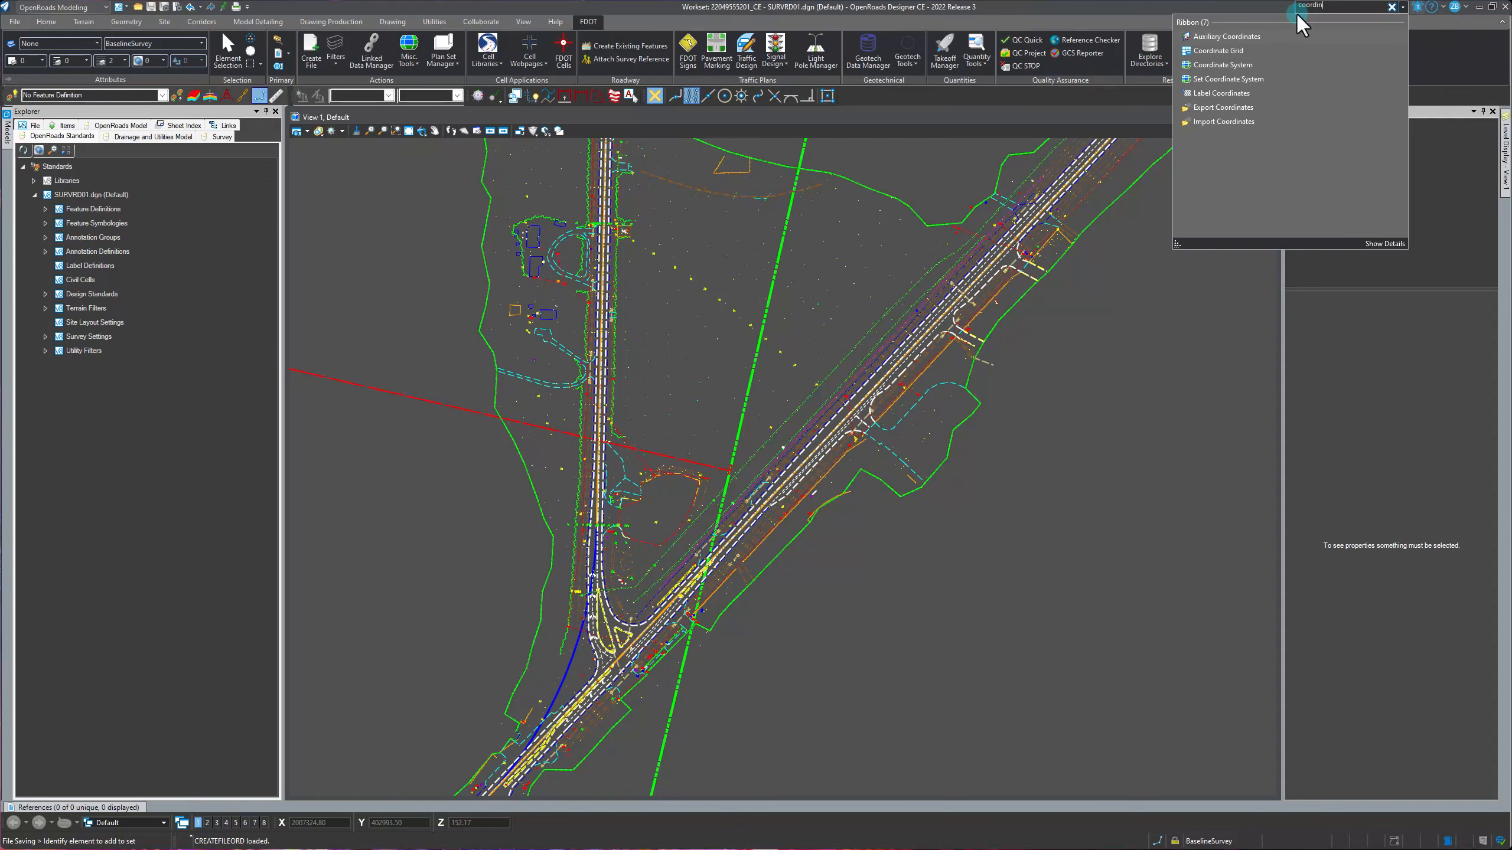
click(1221, 65)
click(154, 118)
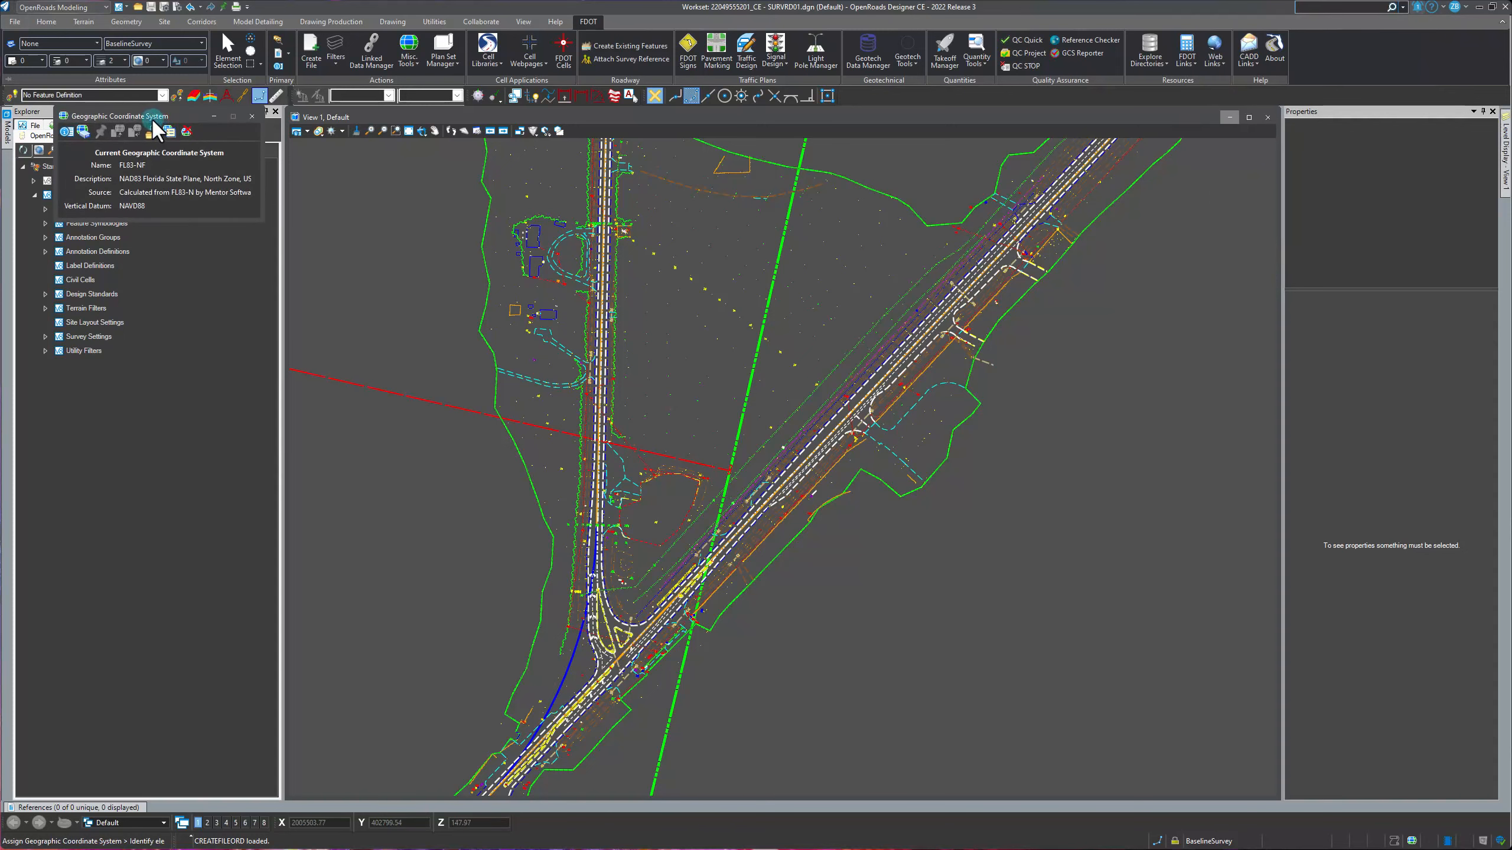
drag(143, 122, 866, 238)
click(1340, 9)
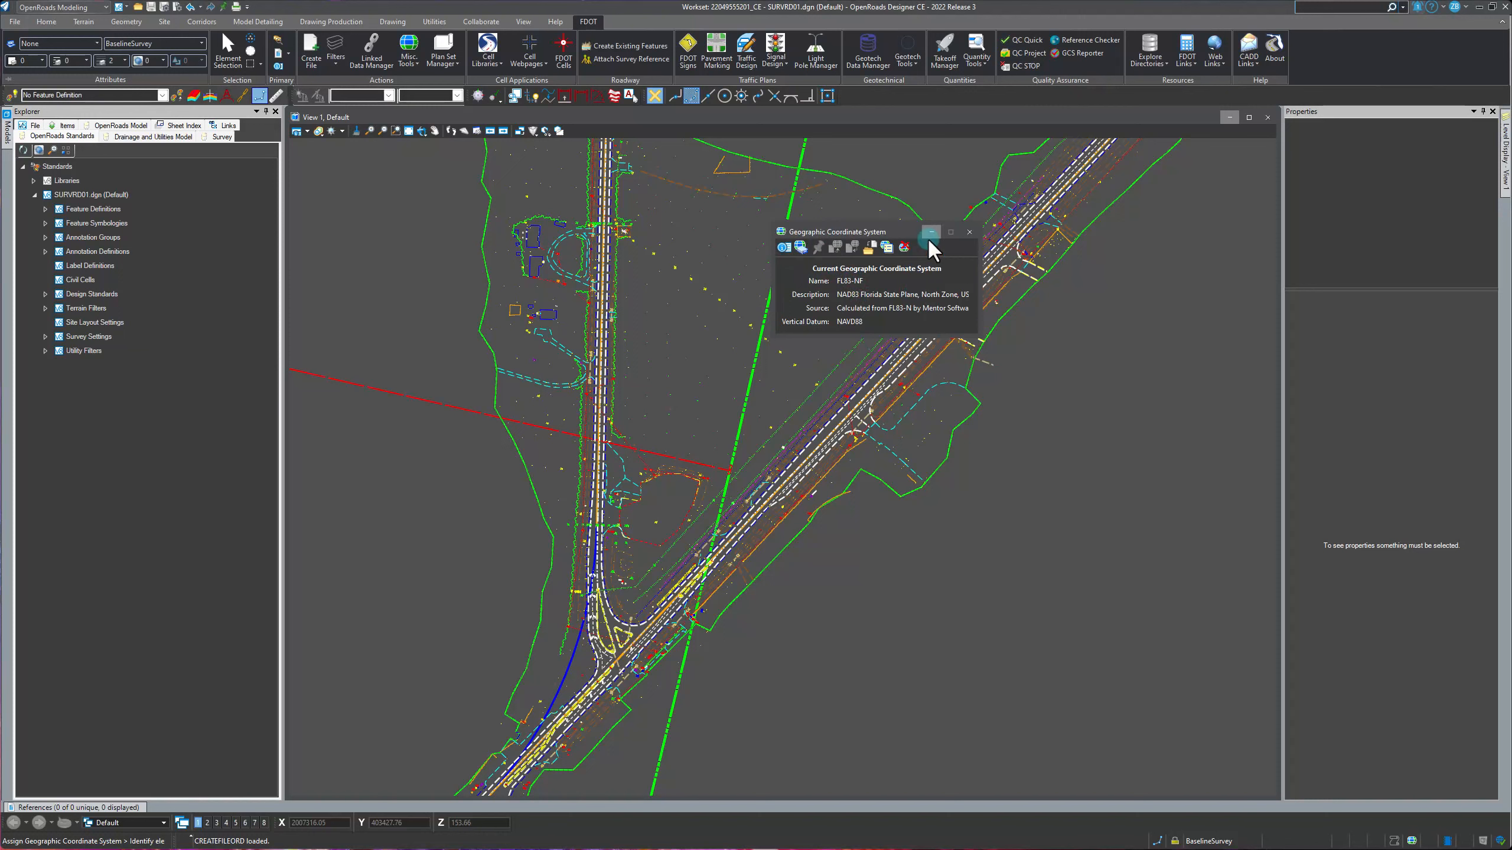
click(971, 231)
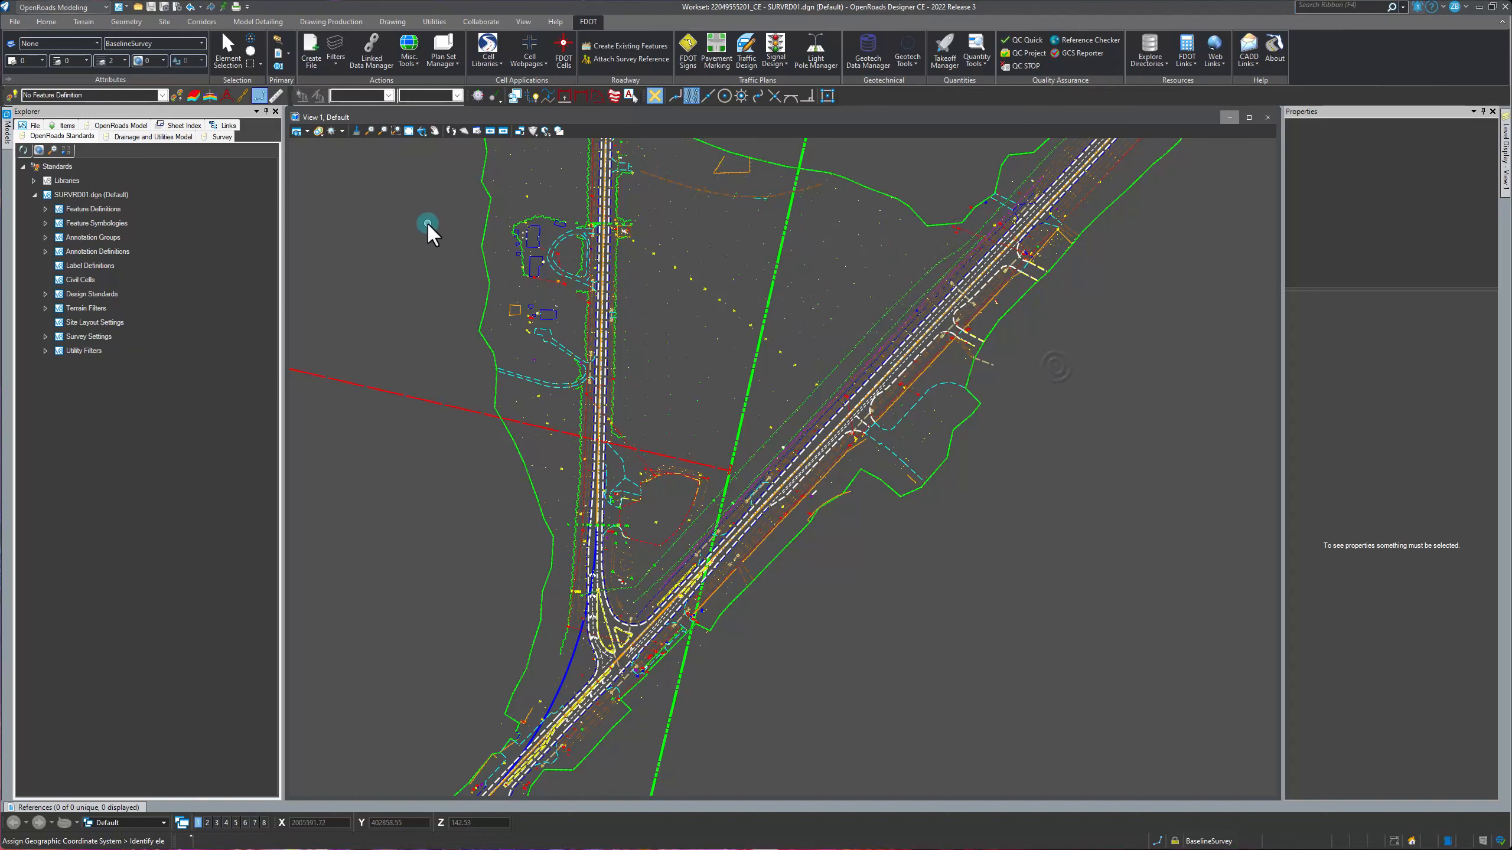
- Reopen the Create File tool and set the new topography file's county to Leon
click(302, 56)
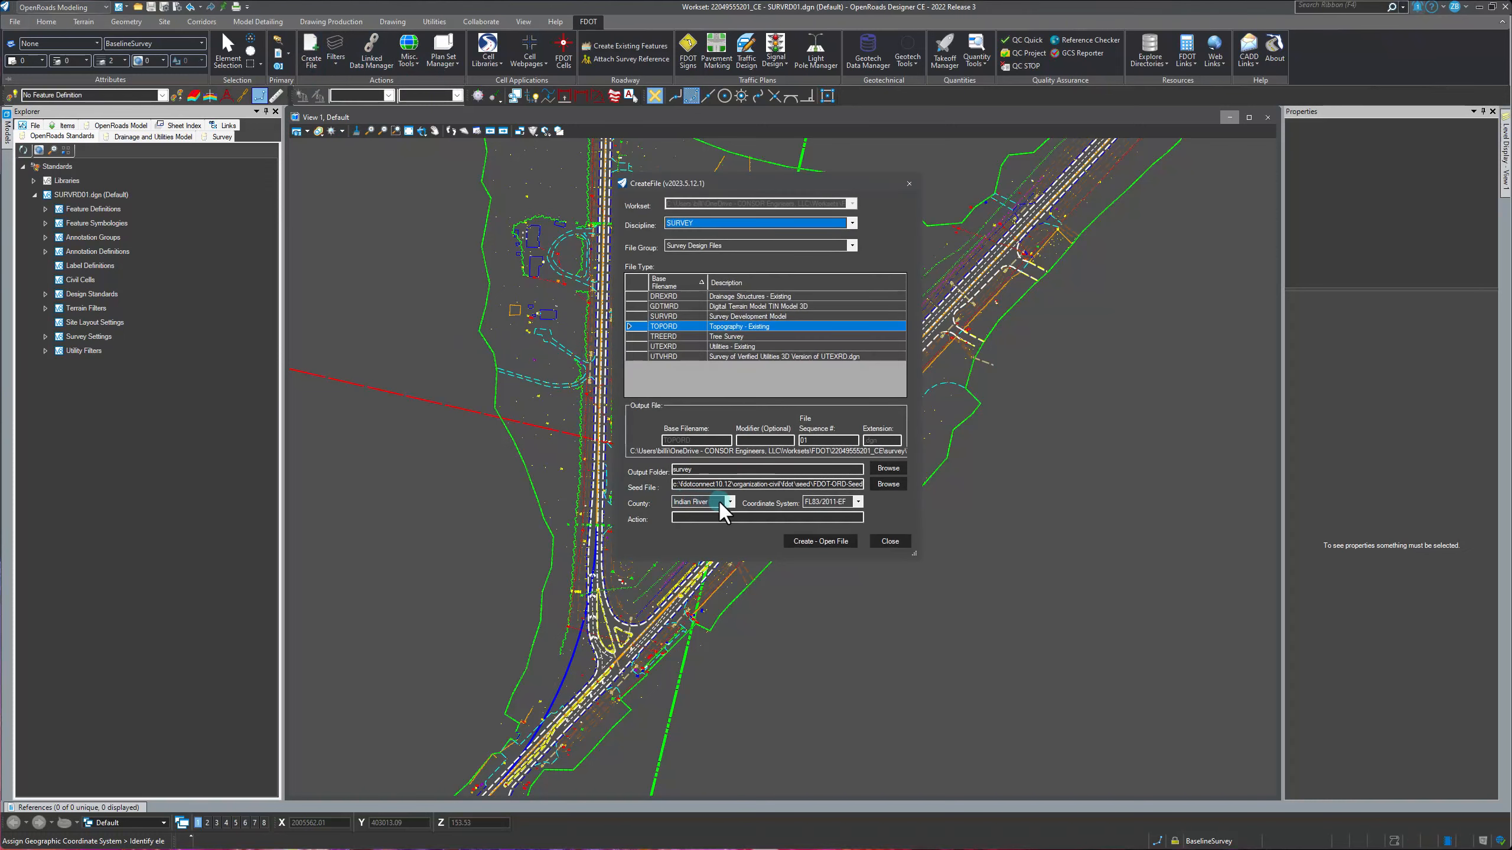
click(718, 505)
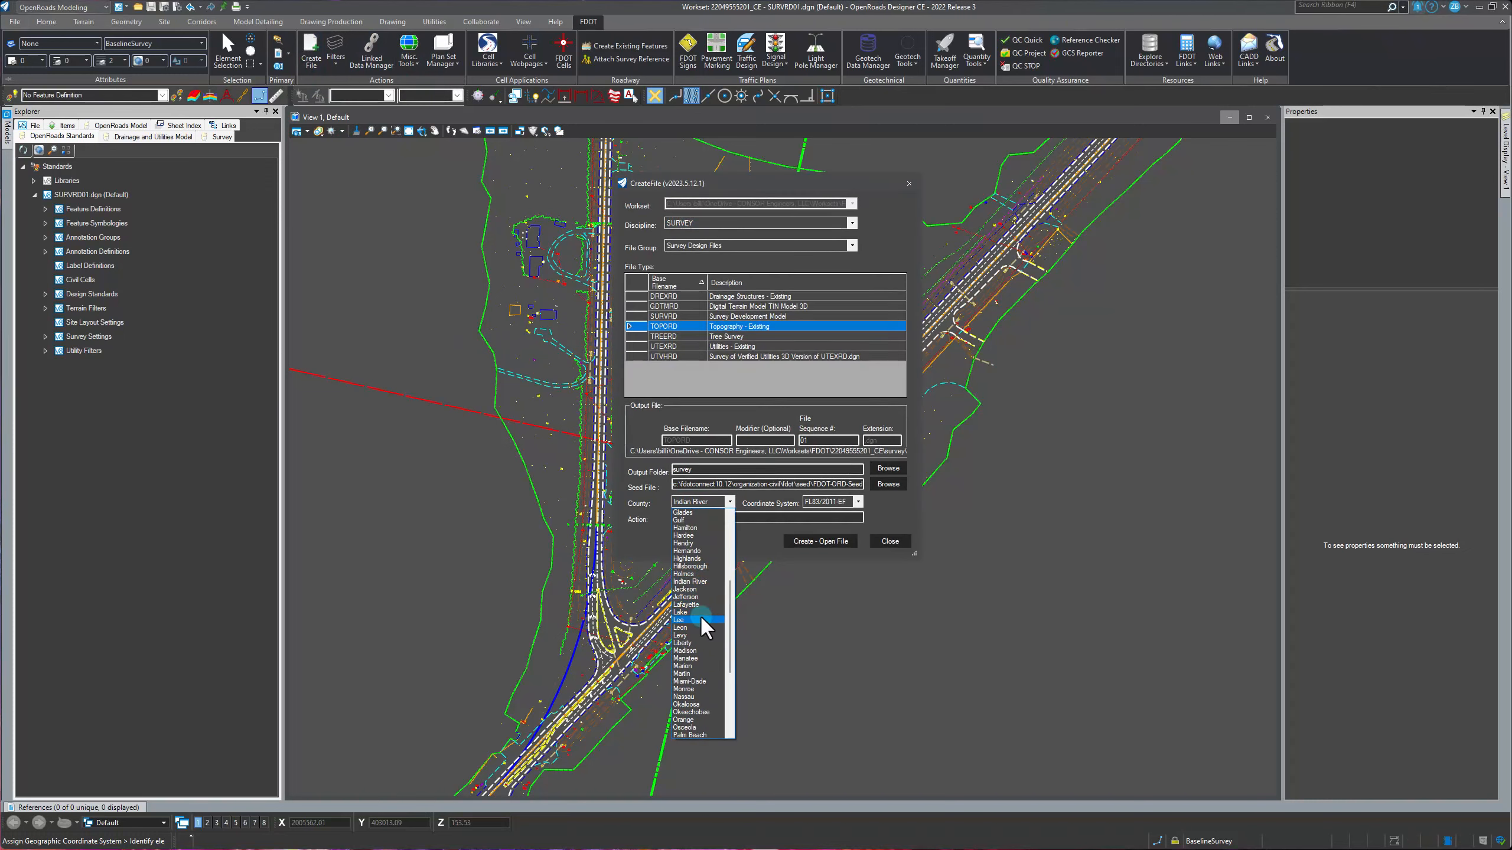
click(692, 628)
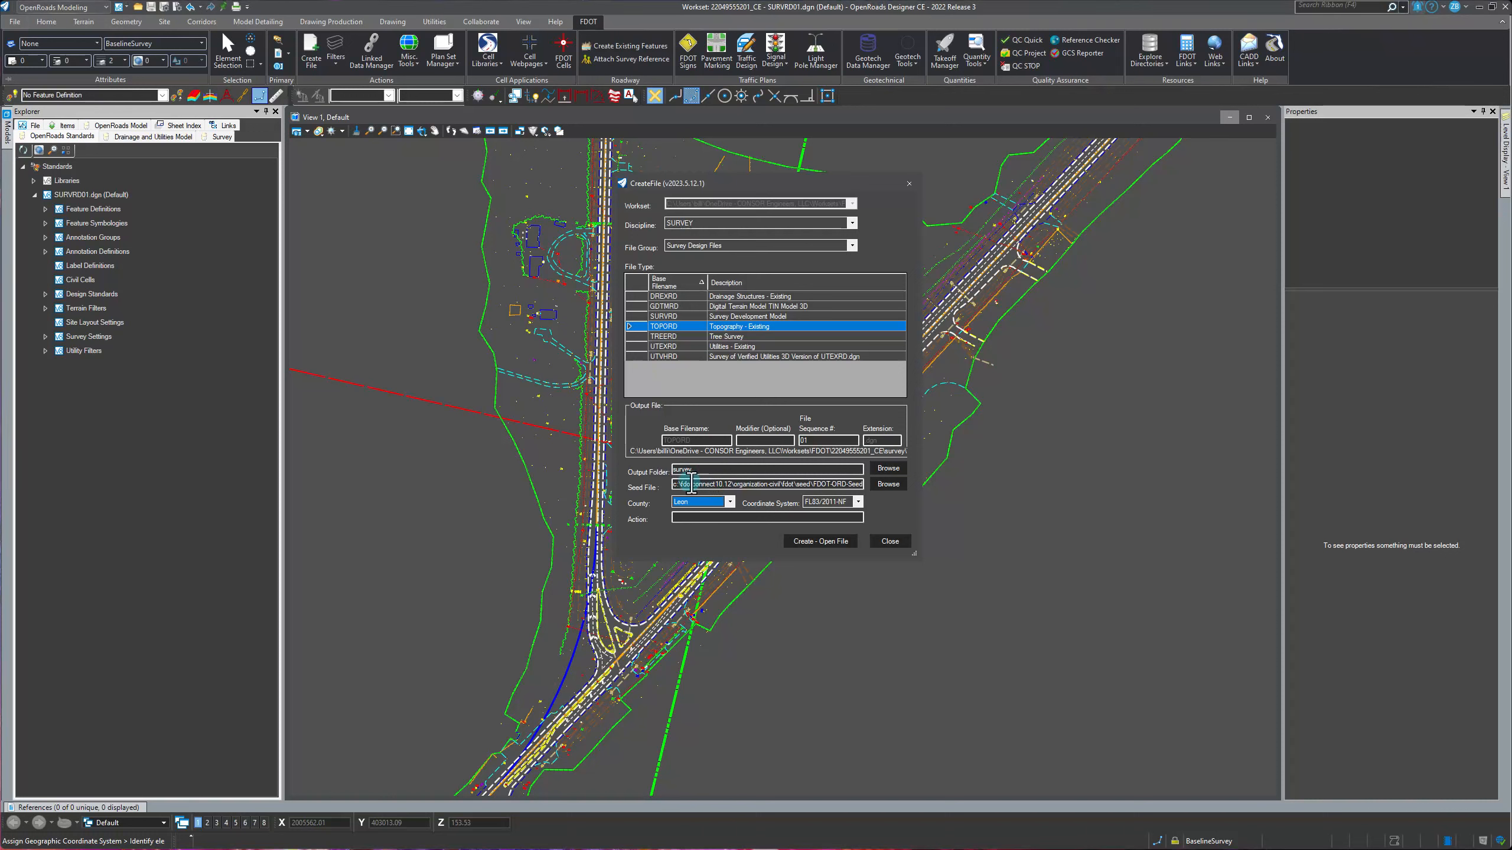
- Review the end of the seed file path and browse for a seed file, then cancel the selection
drag(691, 484, 866, 489)
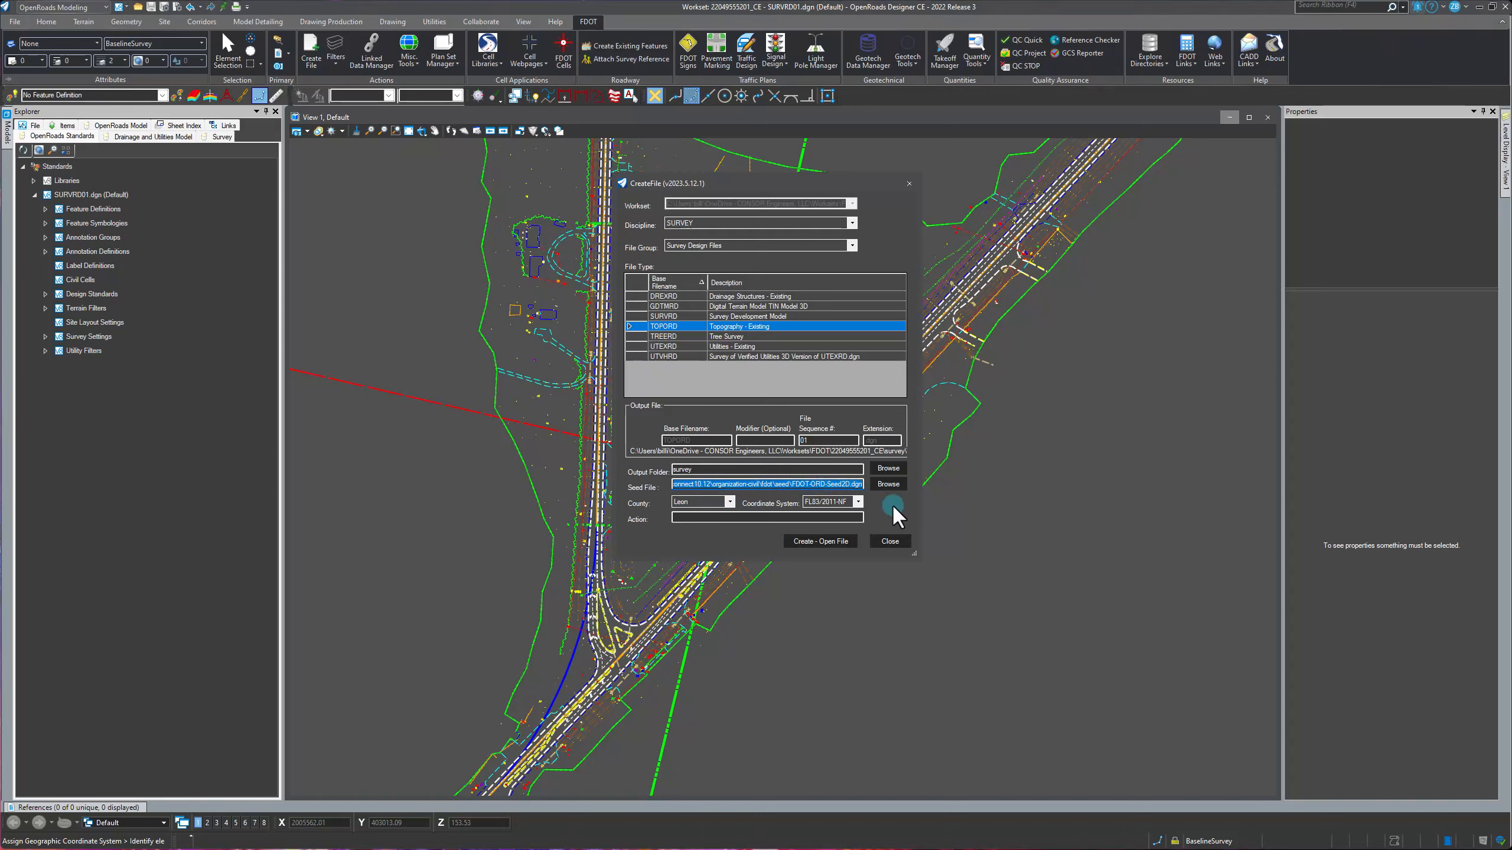
click(884, 485)
click(883, 508)
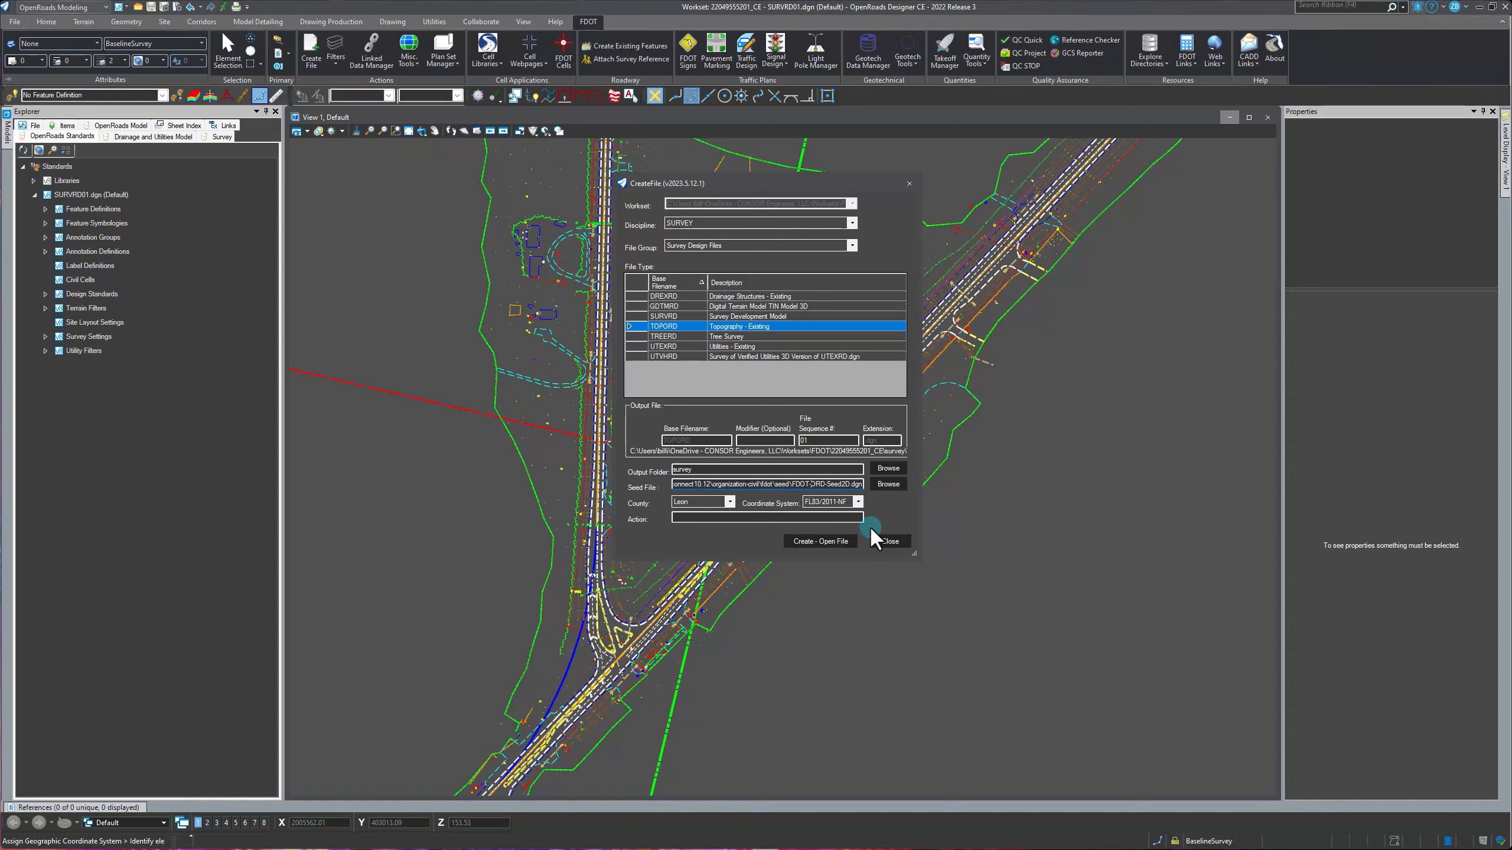
click(888, 484)
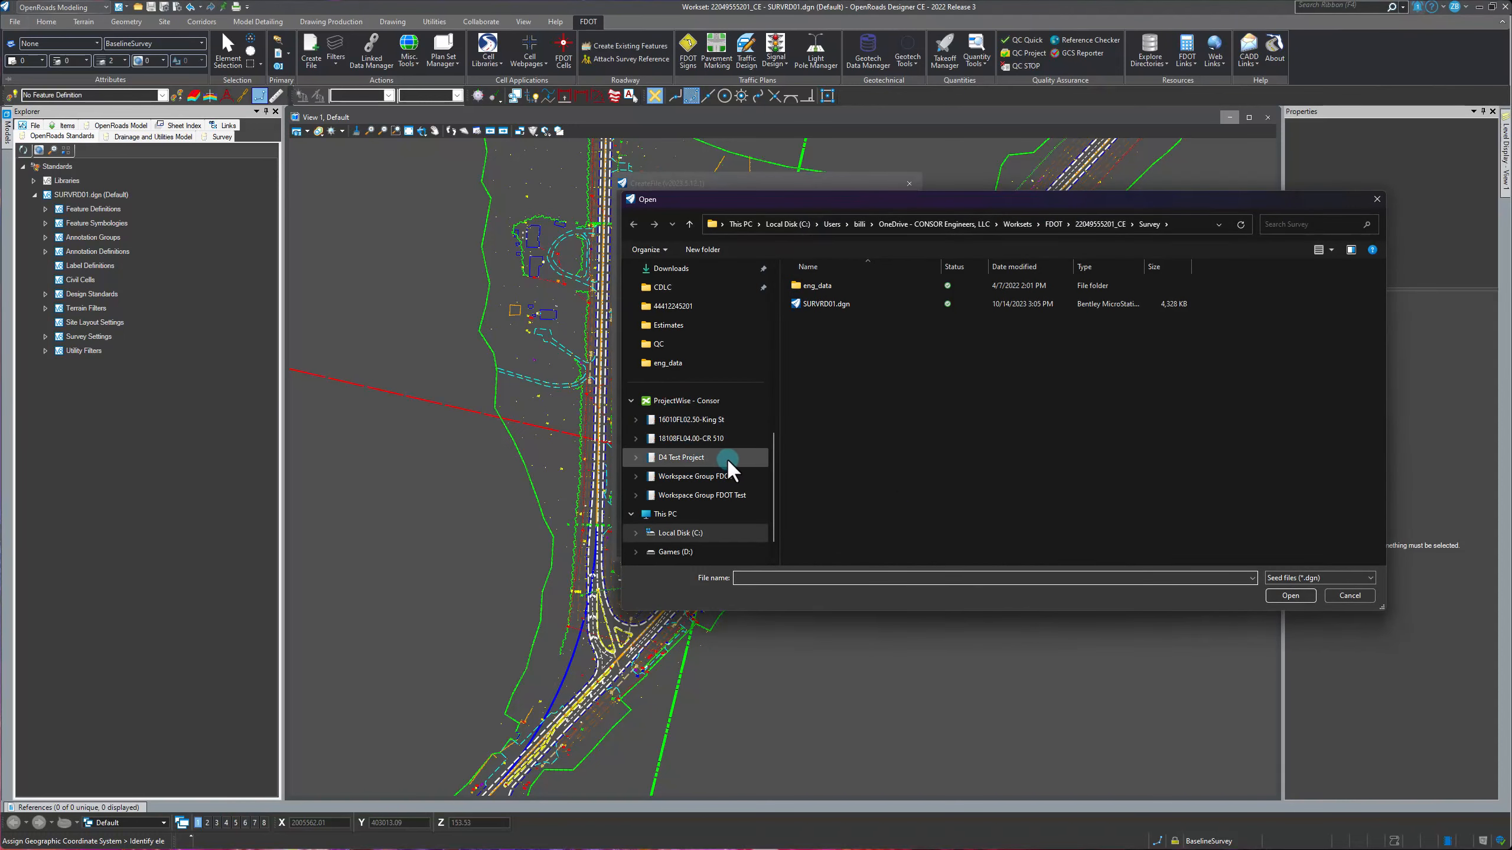
click(1355, 596)
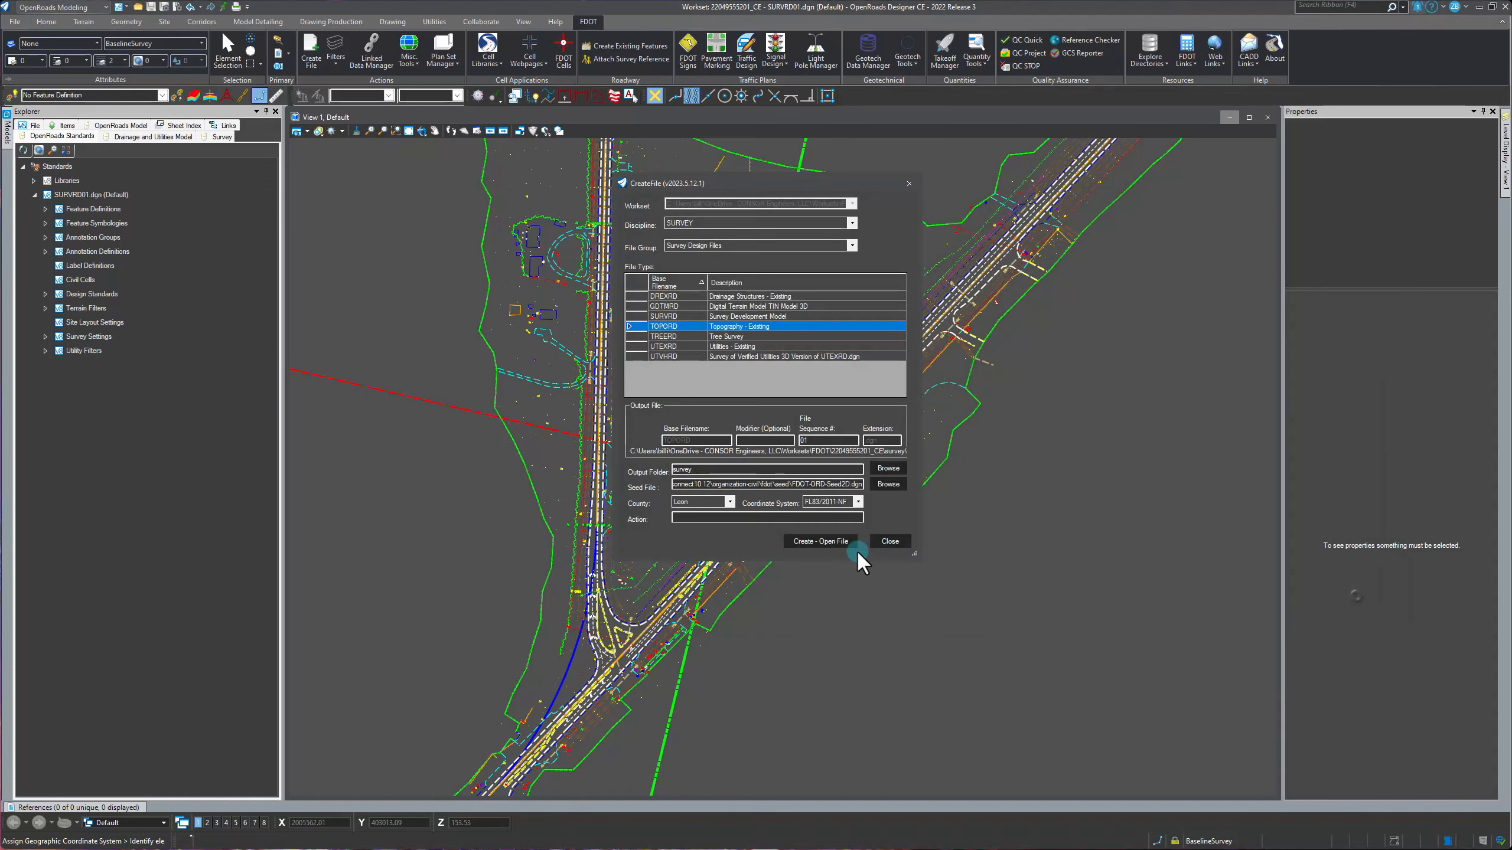
- Browse the subfolders of the current project as possible output folders, then cancel the selection
click(889, 468)
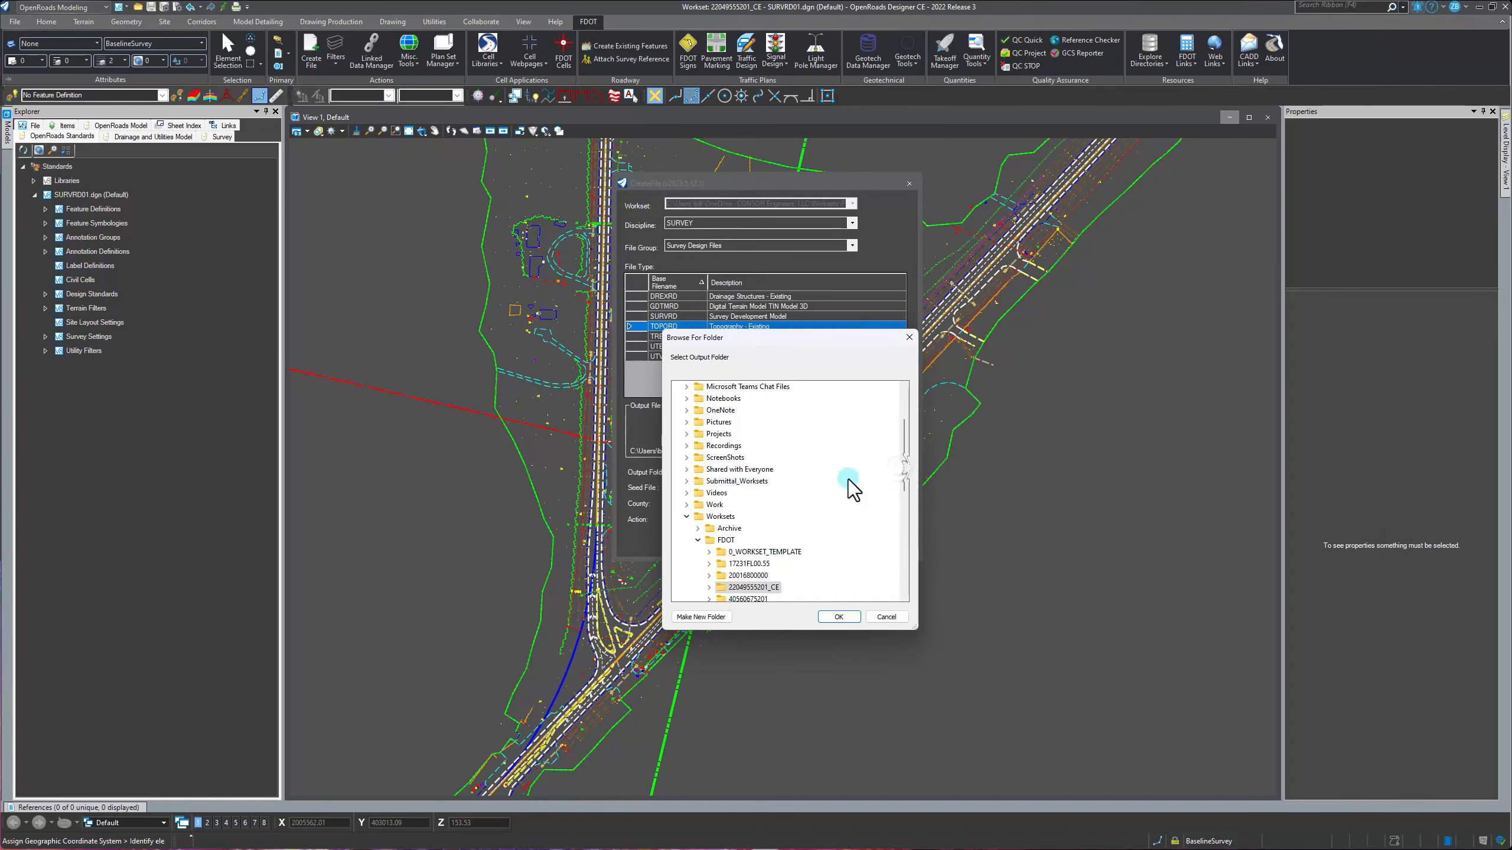
scroll(792, 488, down, 2)
click(710, 507)
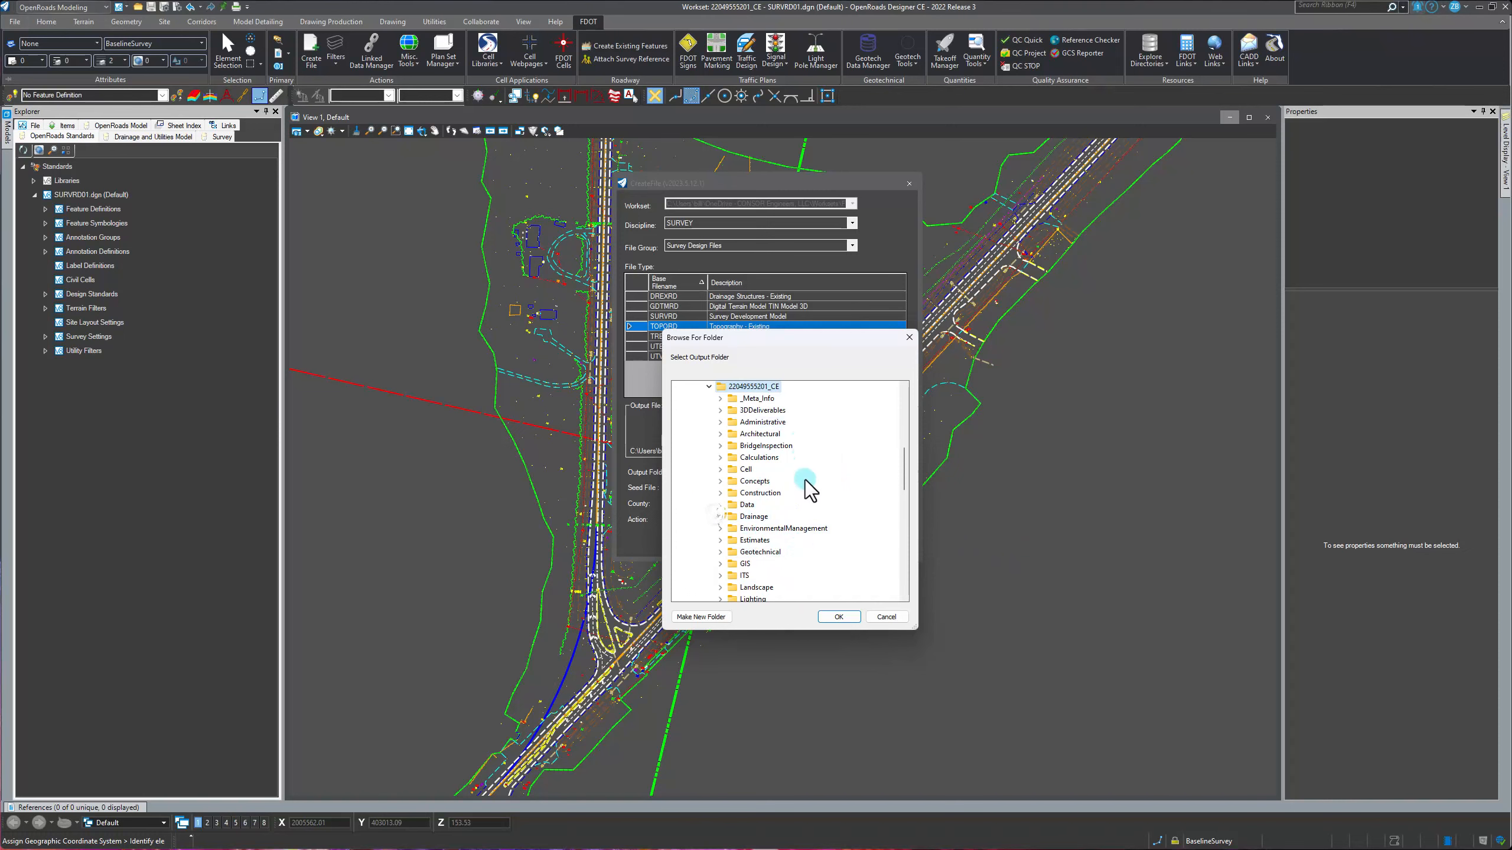
click(880, 614)
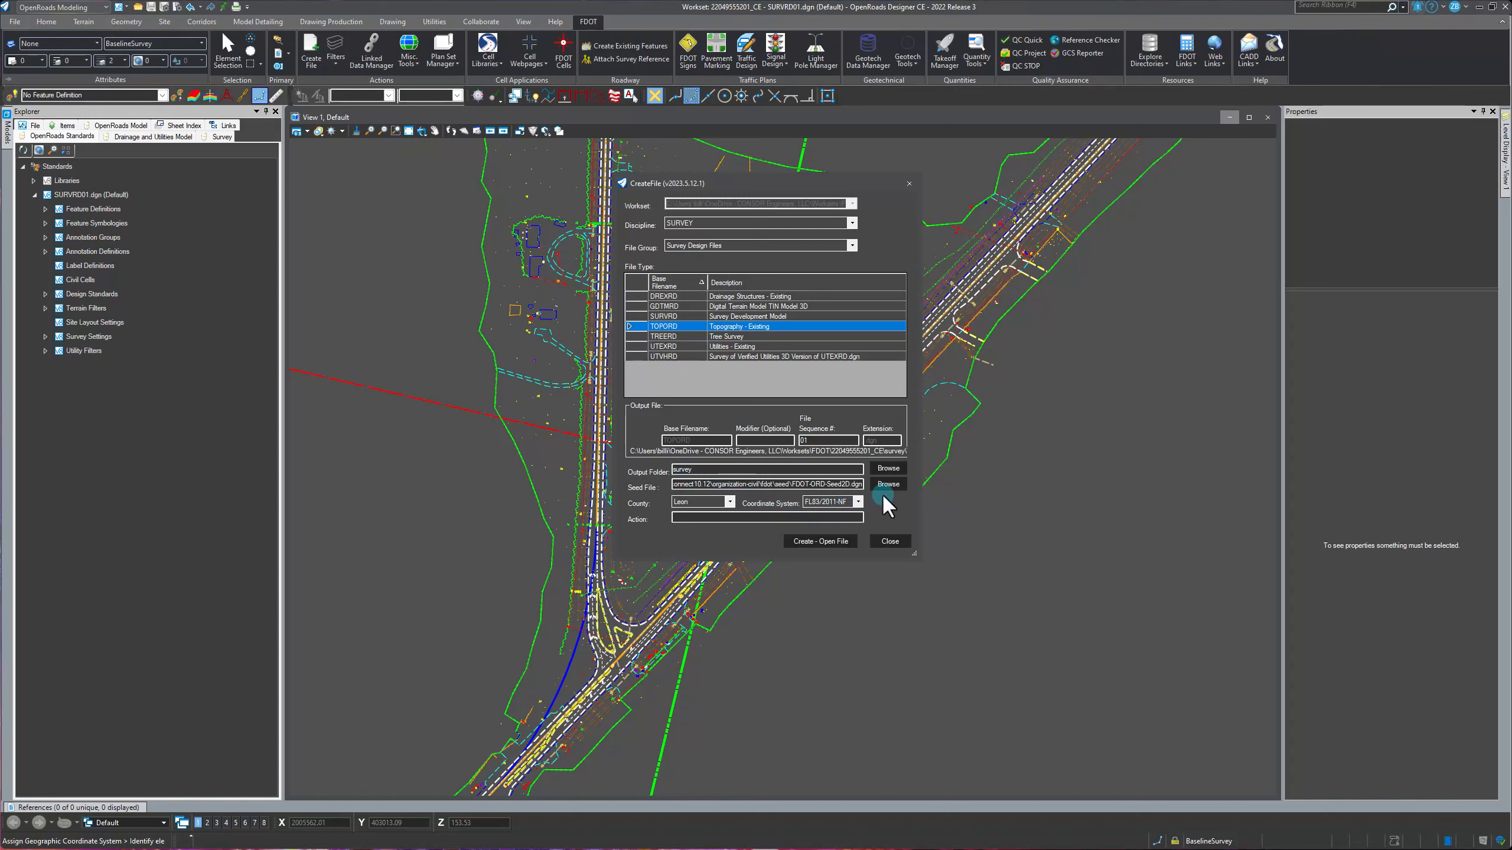
- Create and open the topography file TOPORD01.dgn, then close the file creation dialog
click(823, 541)
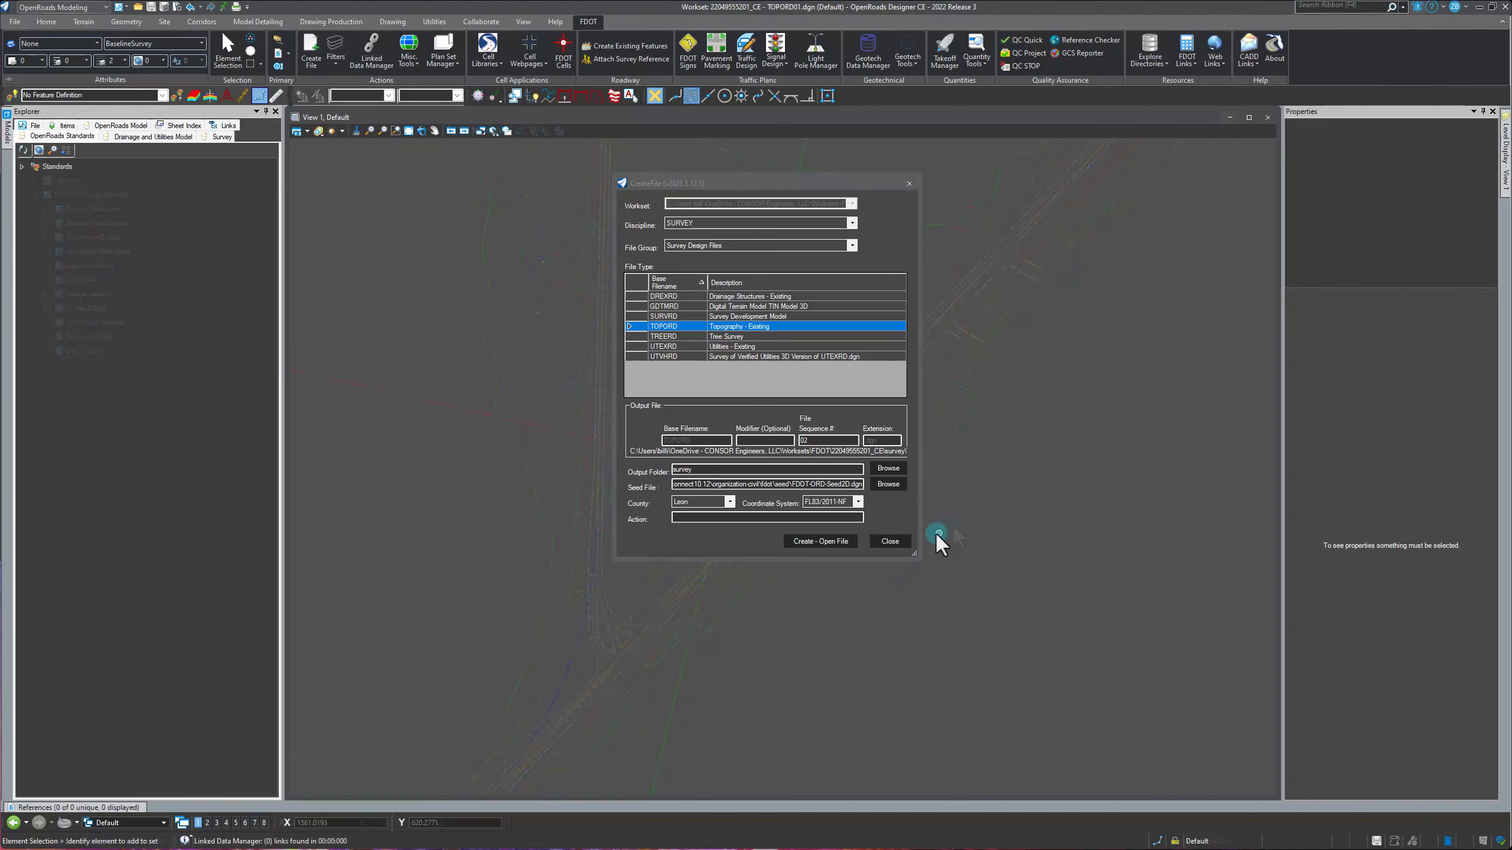
click(890, 541)
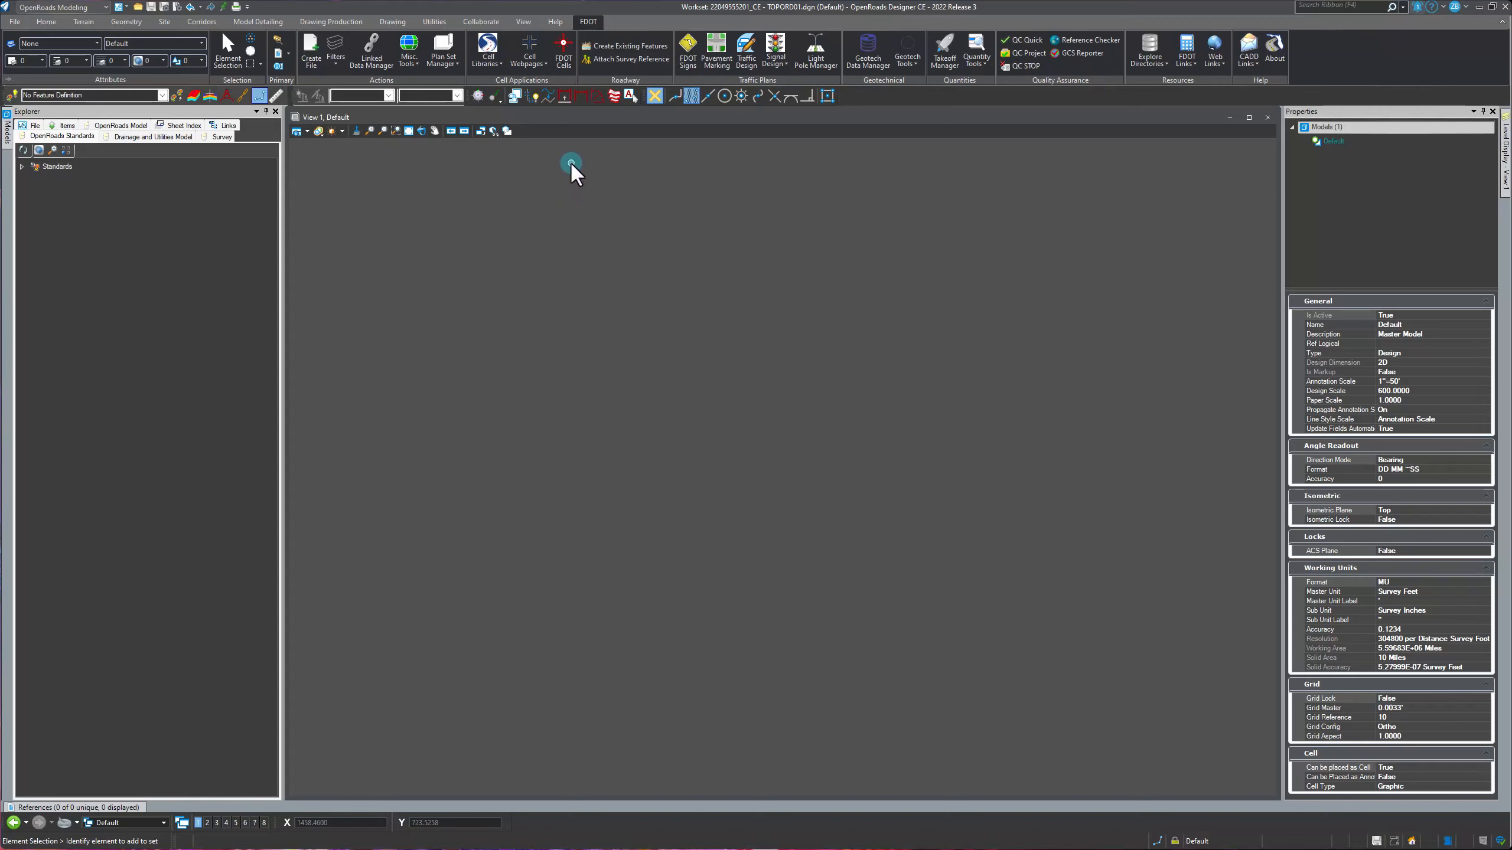
- Open the Attach Survey Reference tool and choose SURVRD01.dgn as the survey reference file
click(586, 20)
click(600, 57)
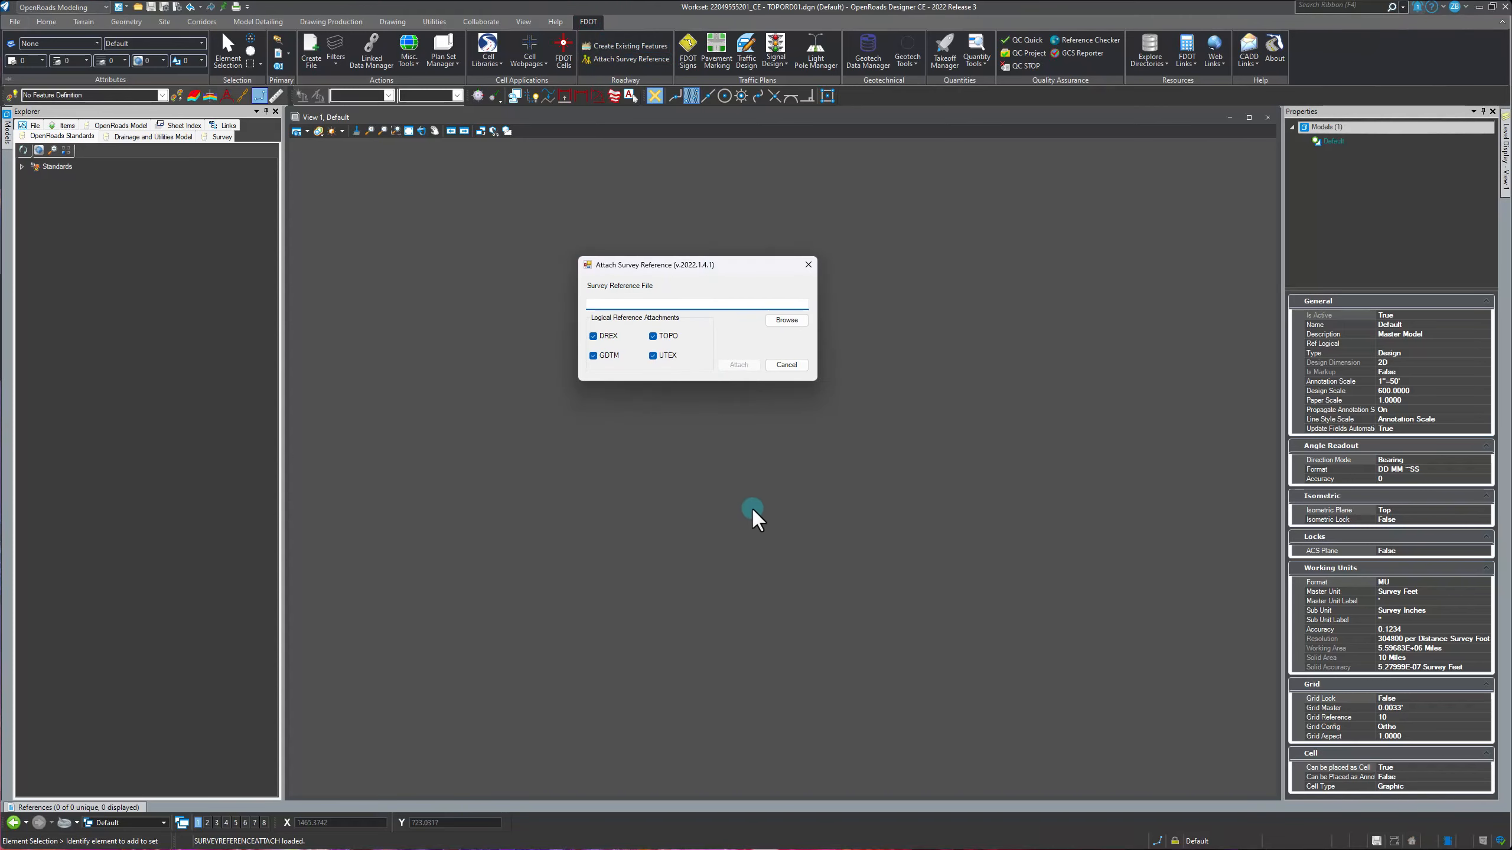
drag(693, 270, 756, 237)
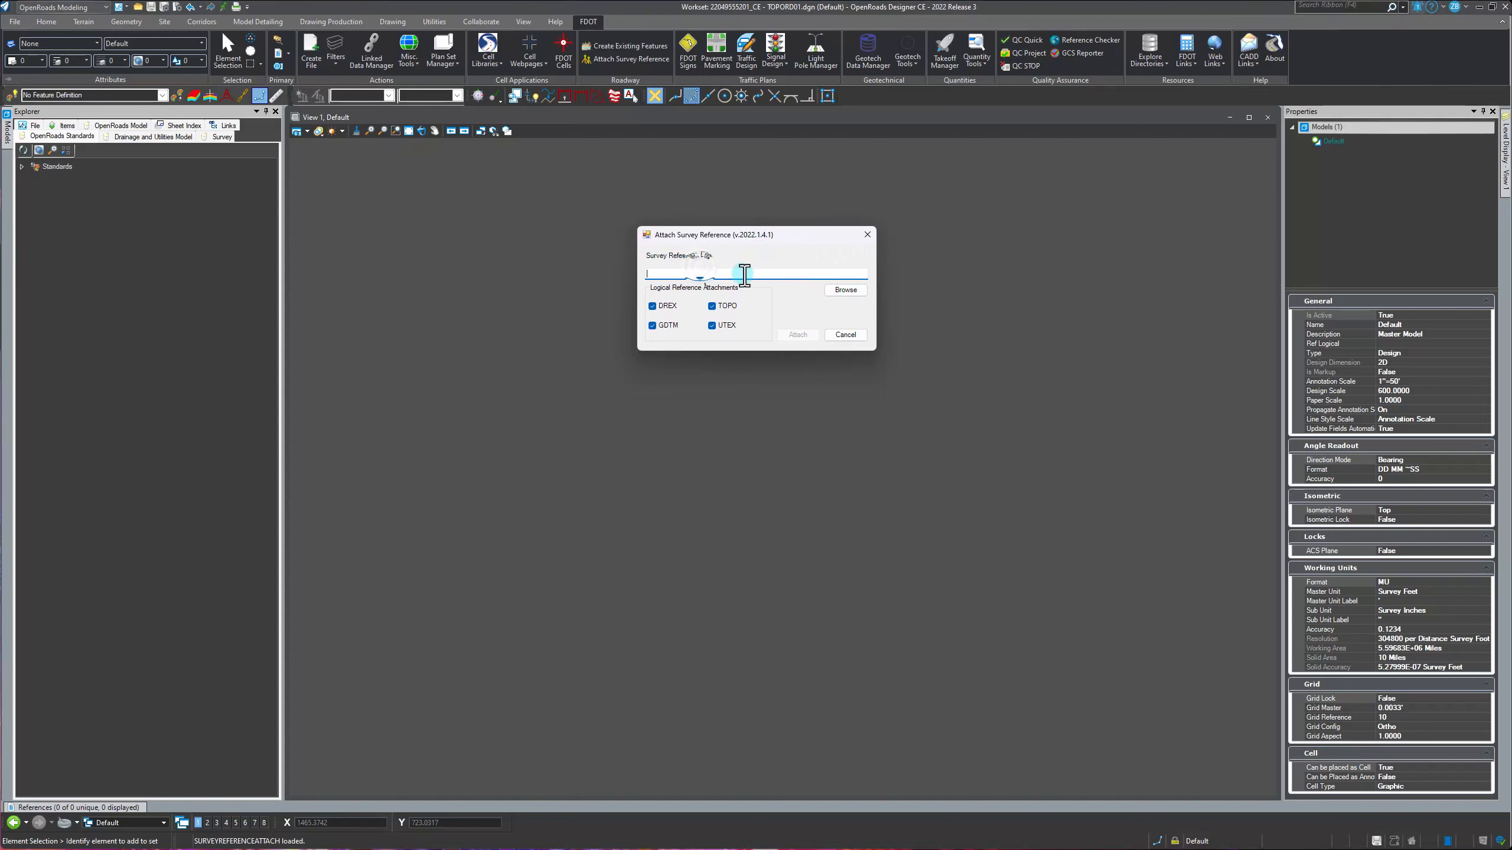
click(836, 290)
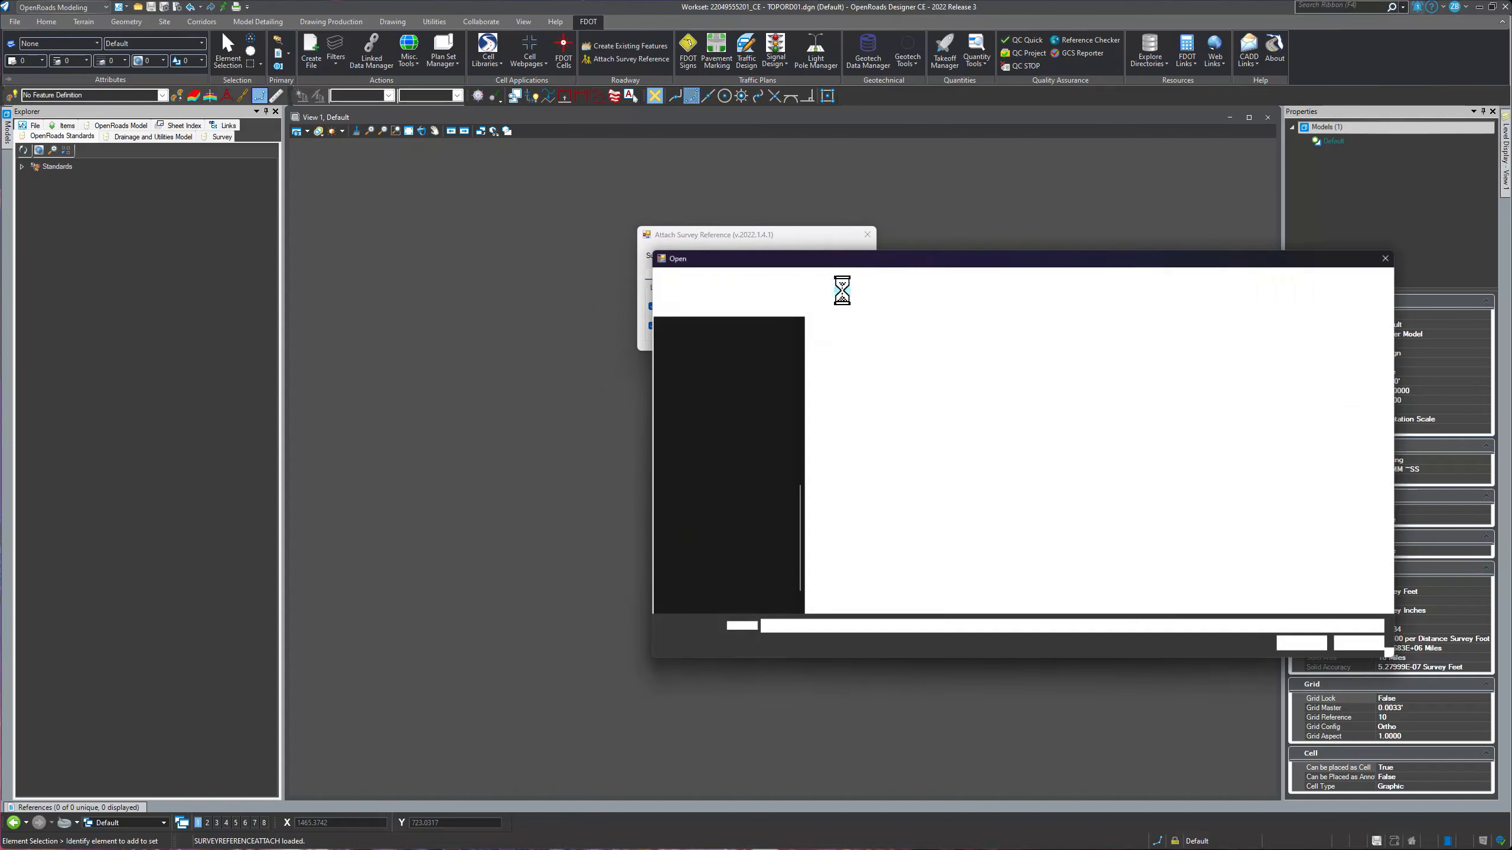
click(855, 377)
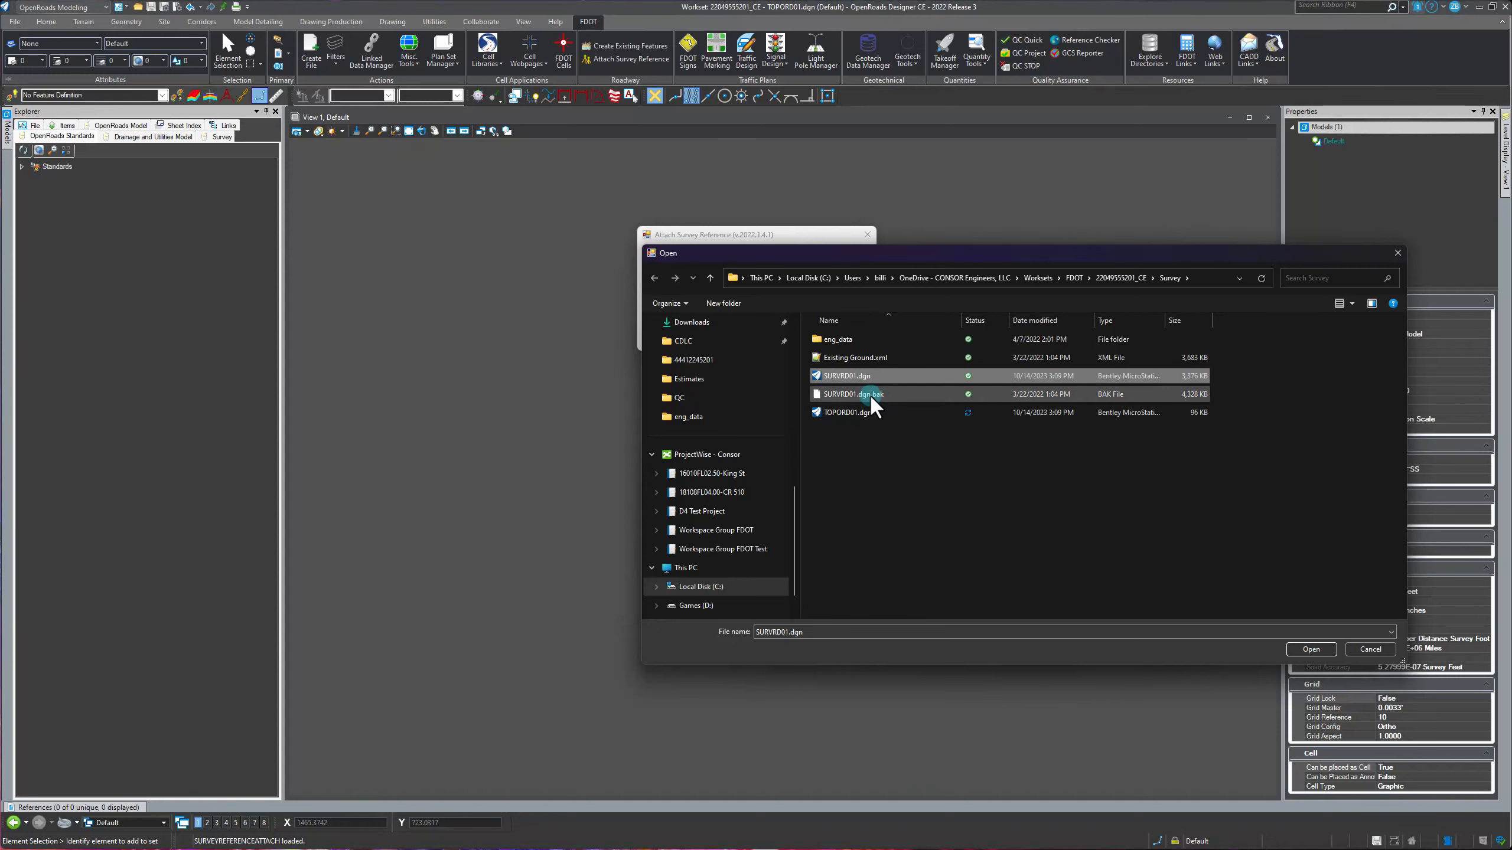
click(1308, 648)
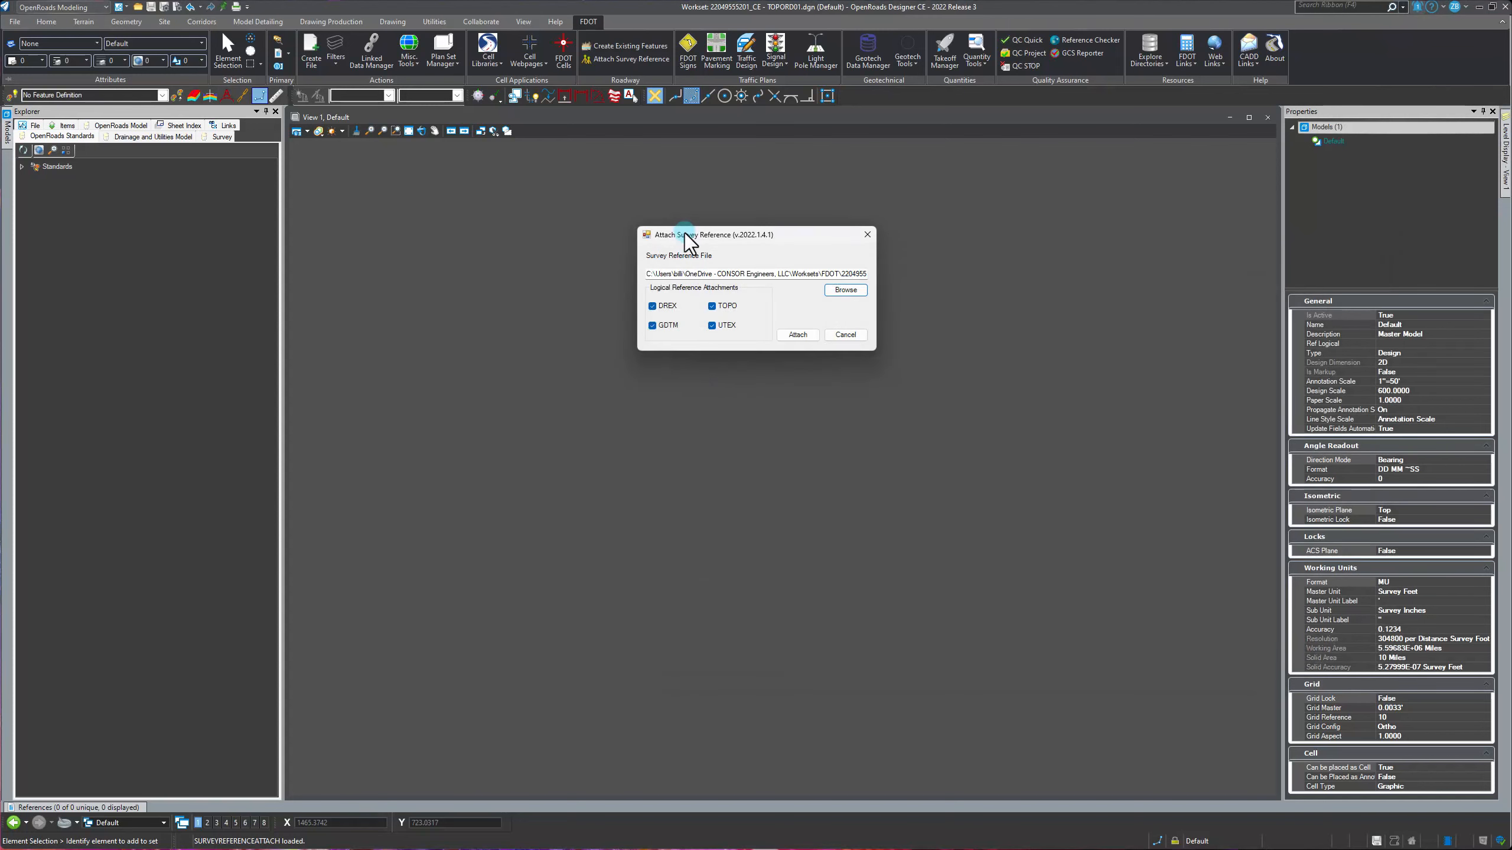
- Exclude the DREX, GDTM and UTEX logical references and attach the survey file with only the TOPO logical
click(678, 306)
click(658, 327)
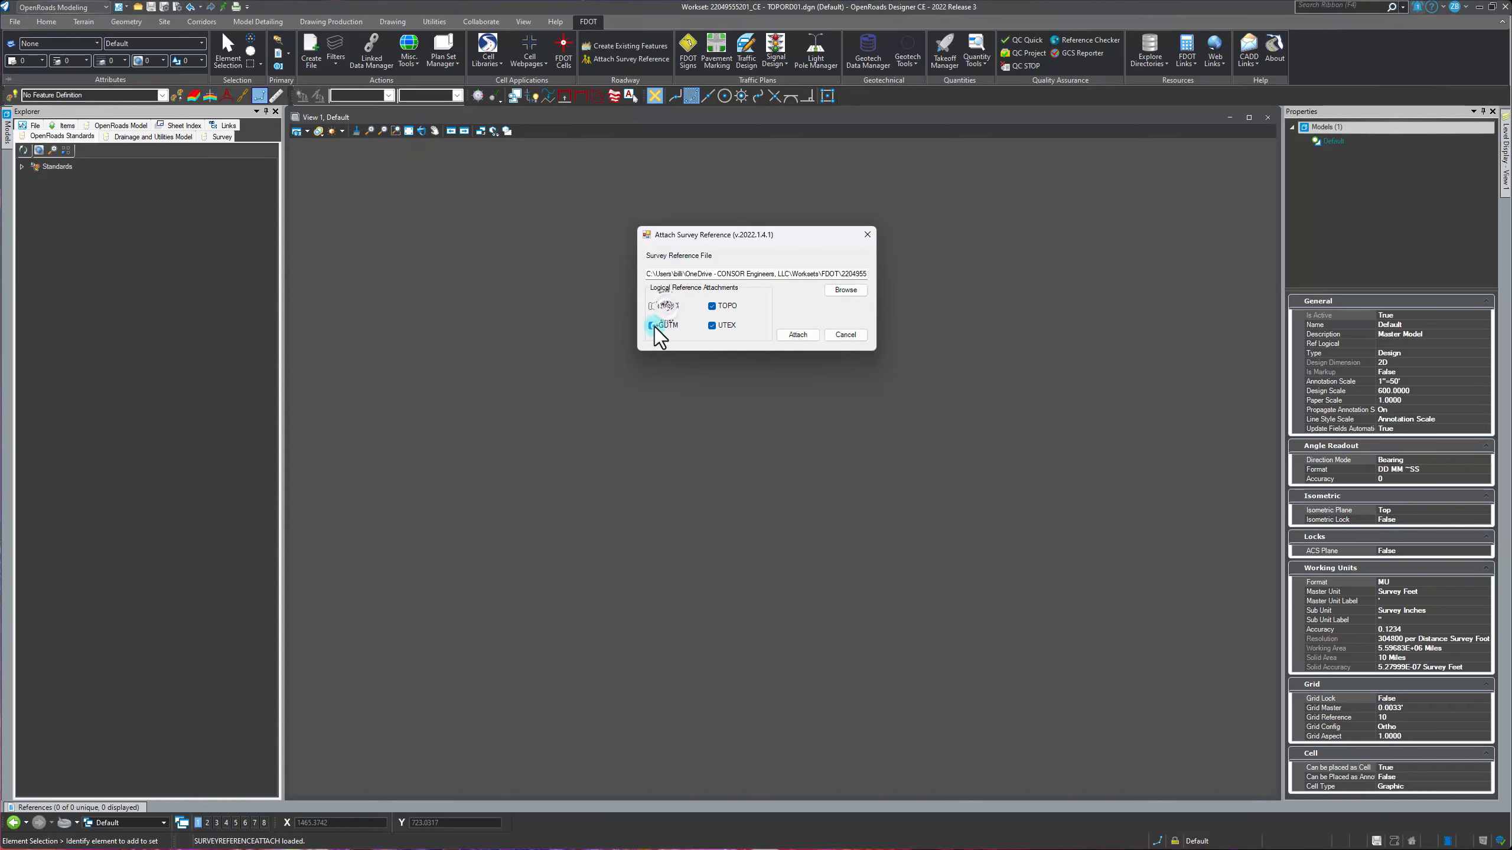
click(712, 326)
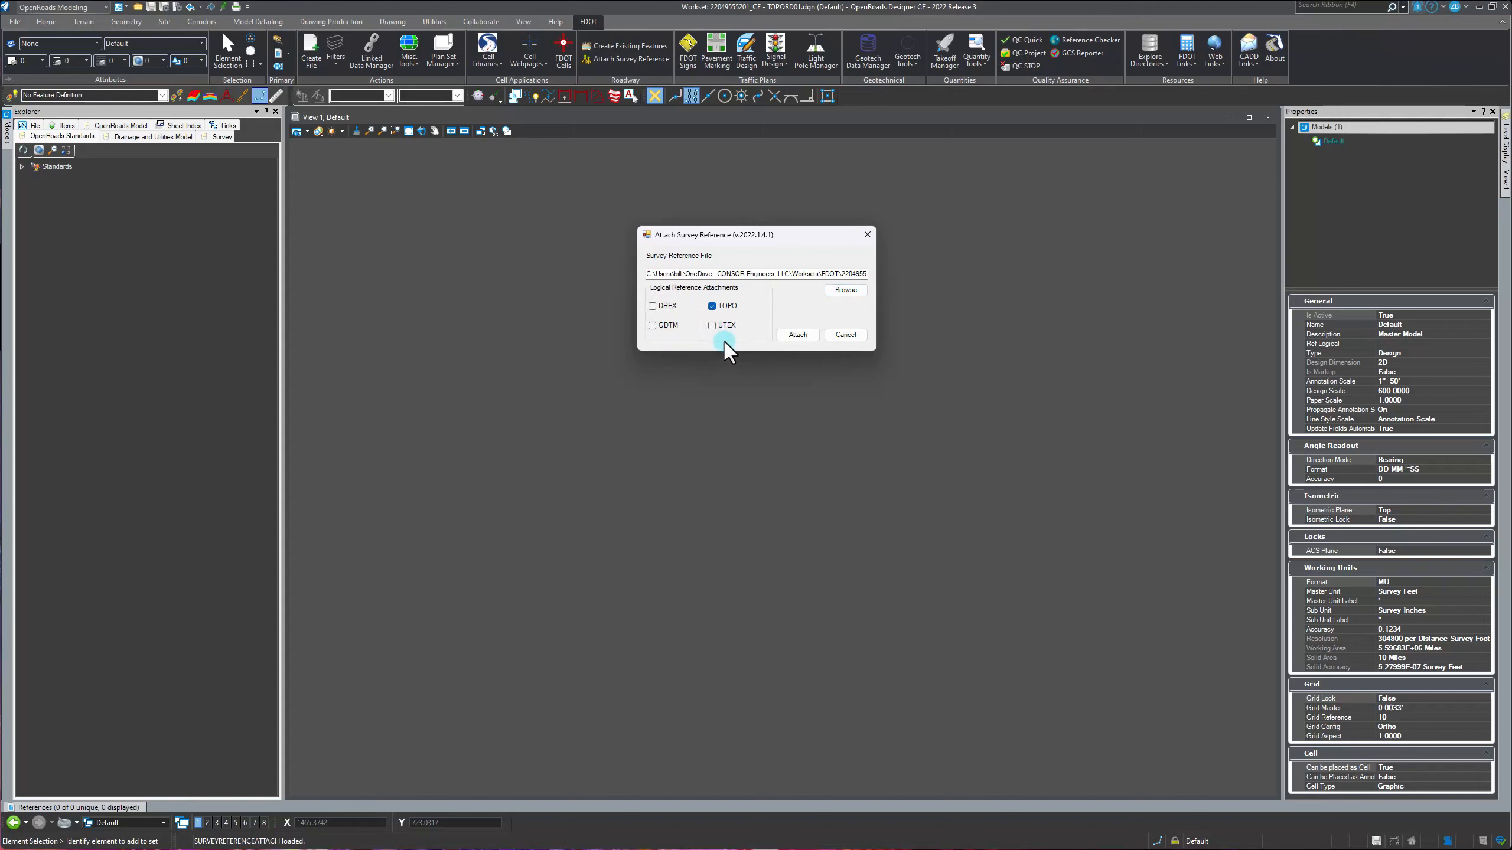
click(787, 338)
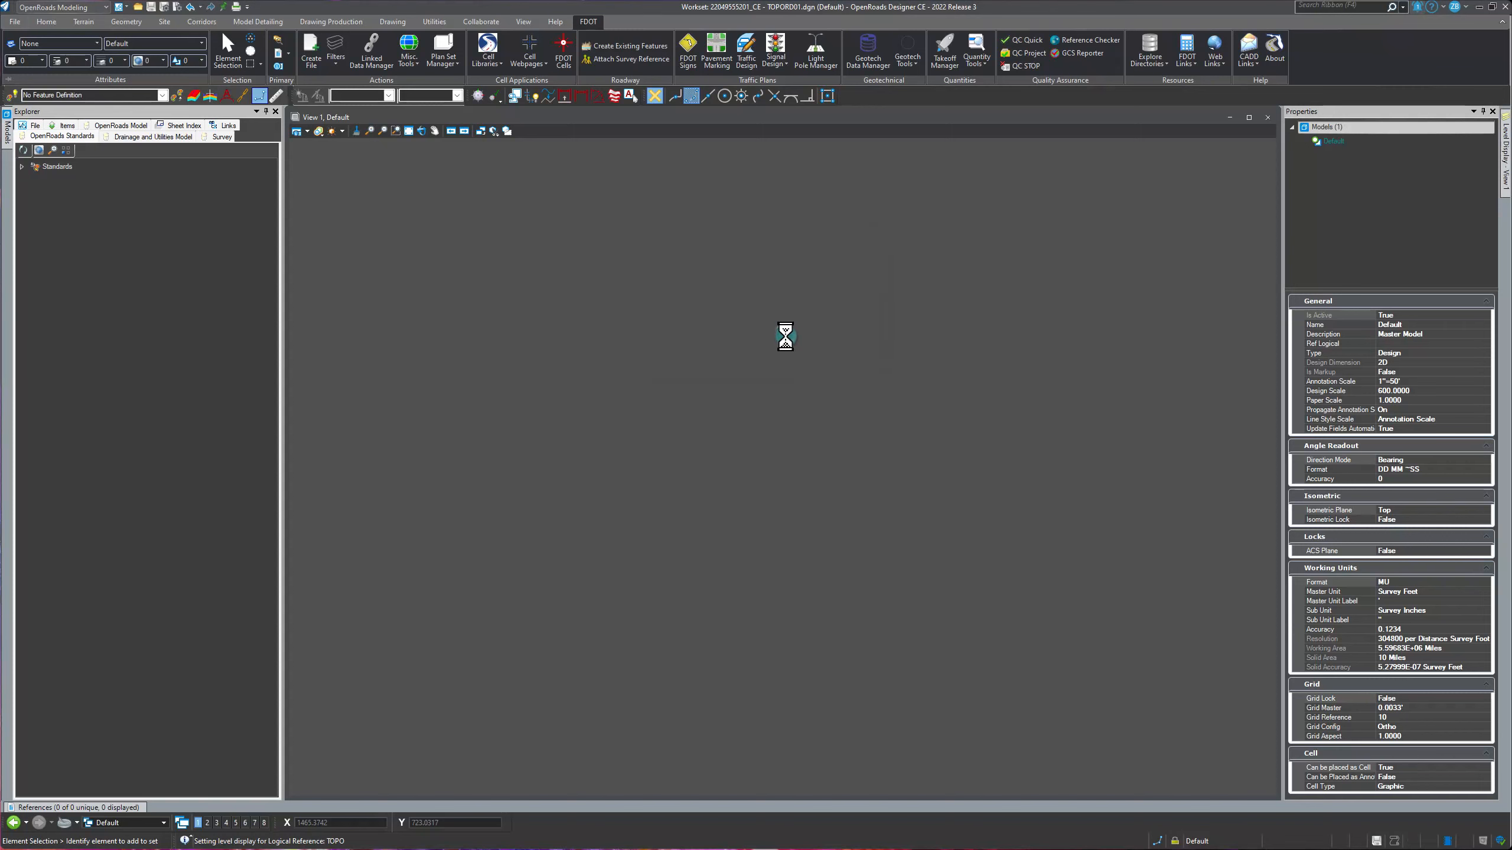
click(784, 468)
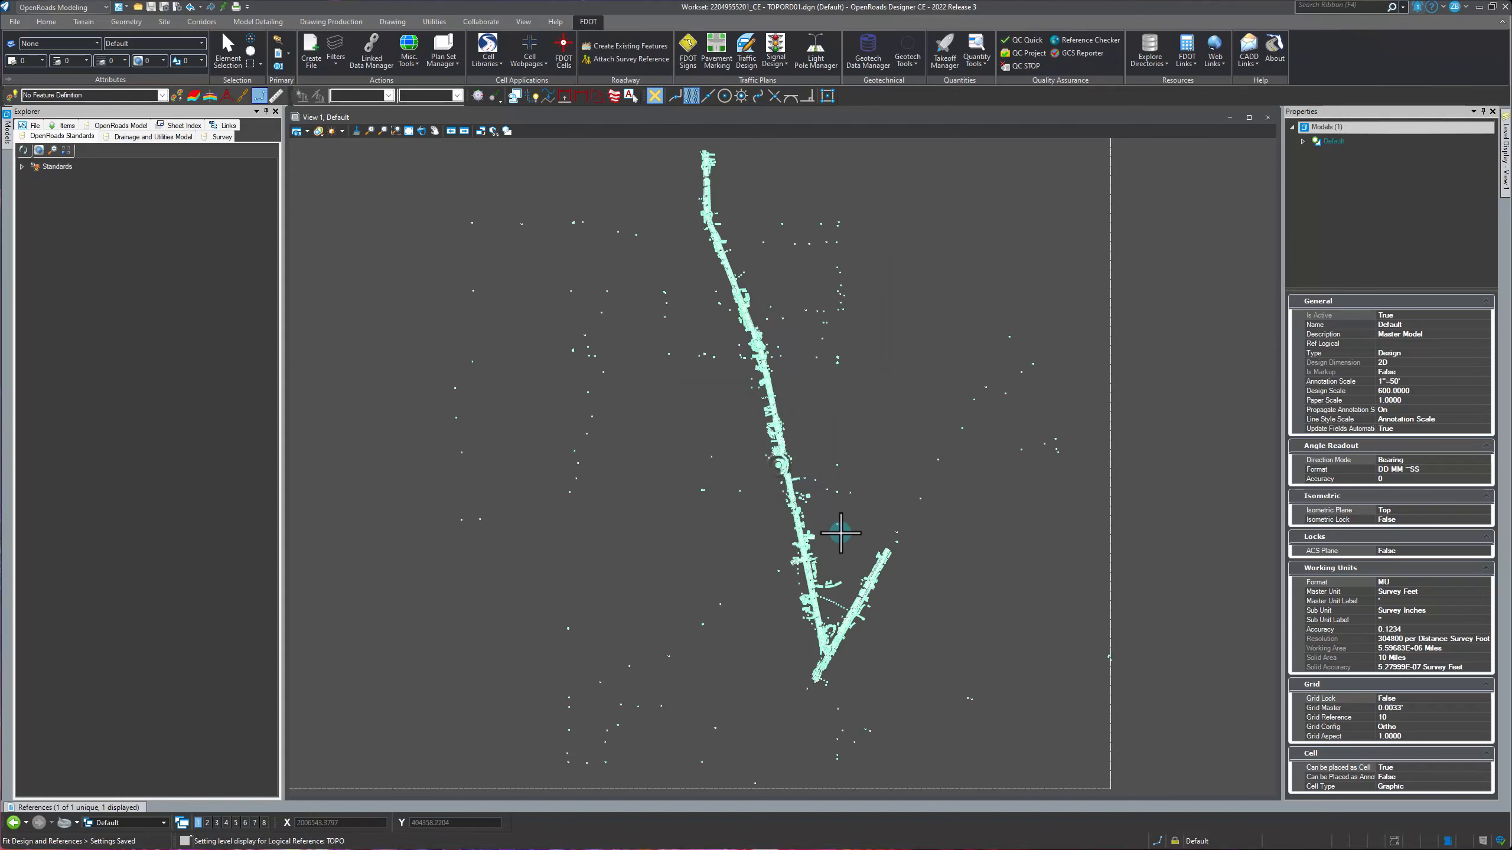
- Select the SURVRD01.dgn attachment in the references list and clear the highlighting of its elements in the view
scroll(776, 641, up, 5)
scroll(776, 642, up, 3)
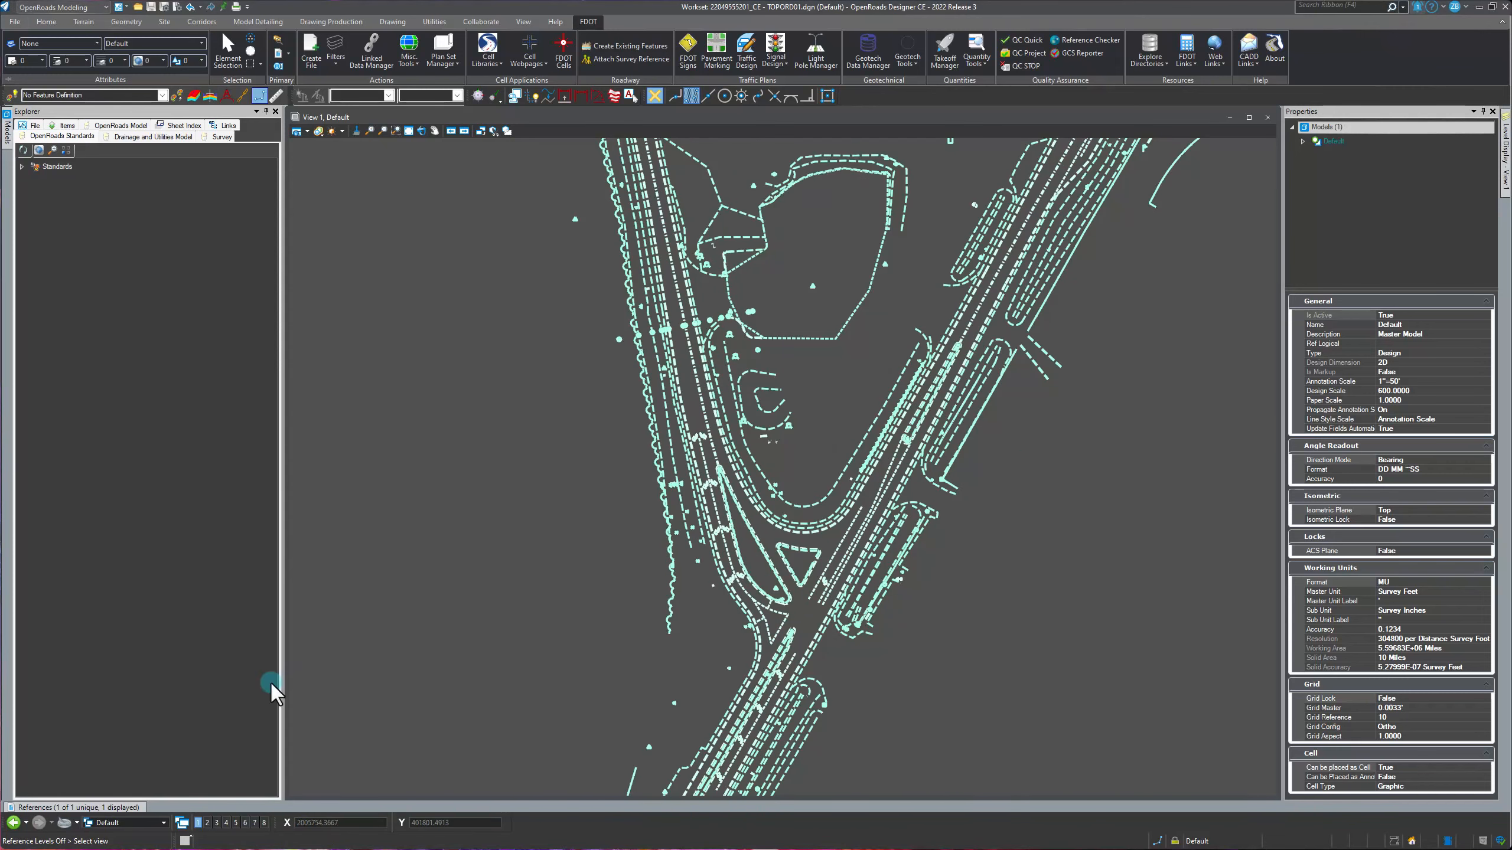
click(138, 808)
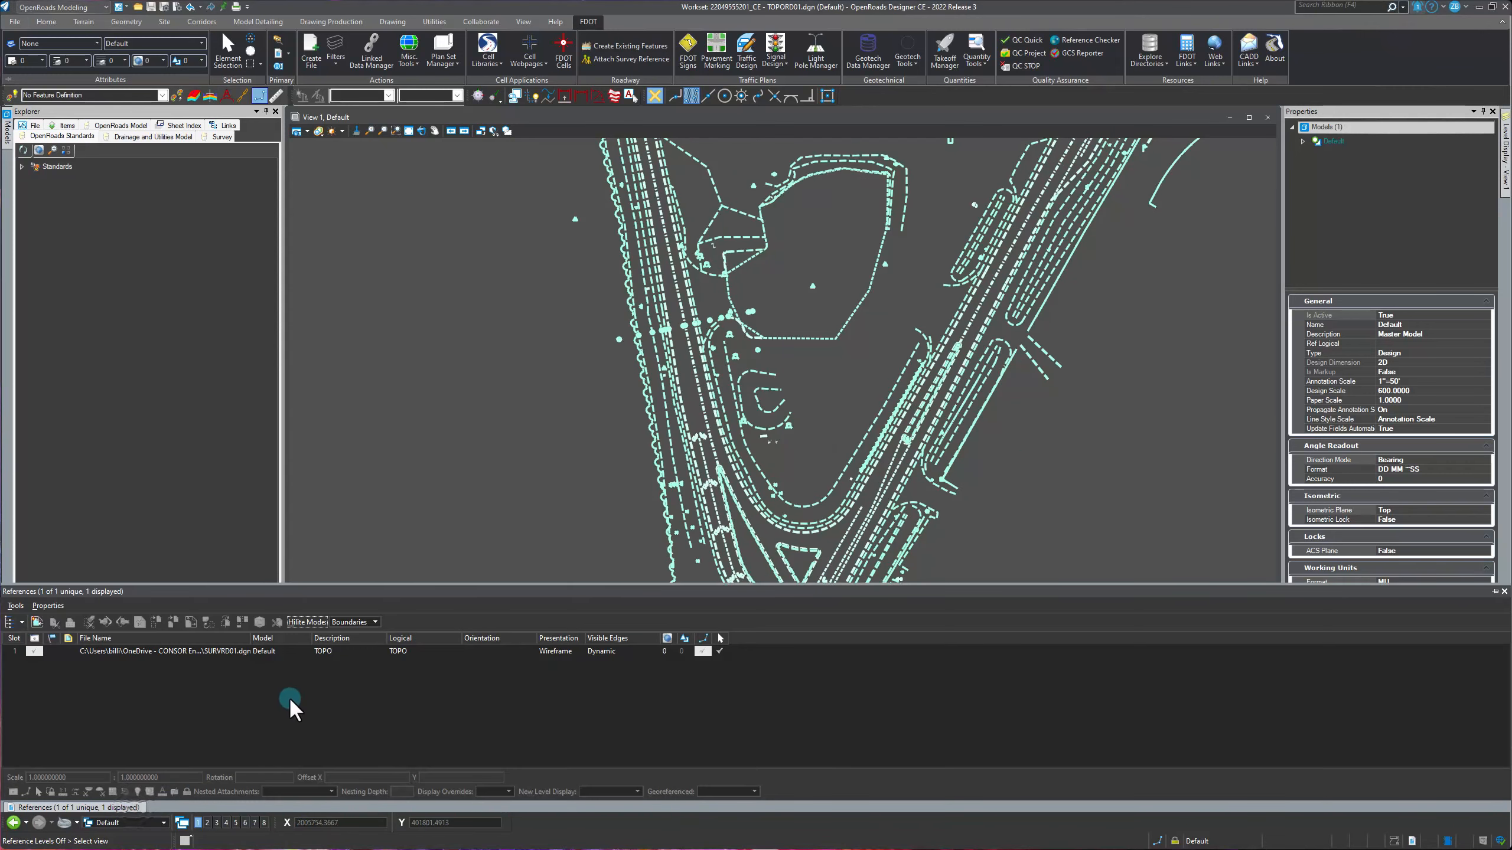
click(223, 651)
click(363, 622)
click(369, 627)
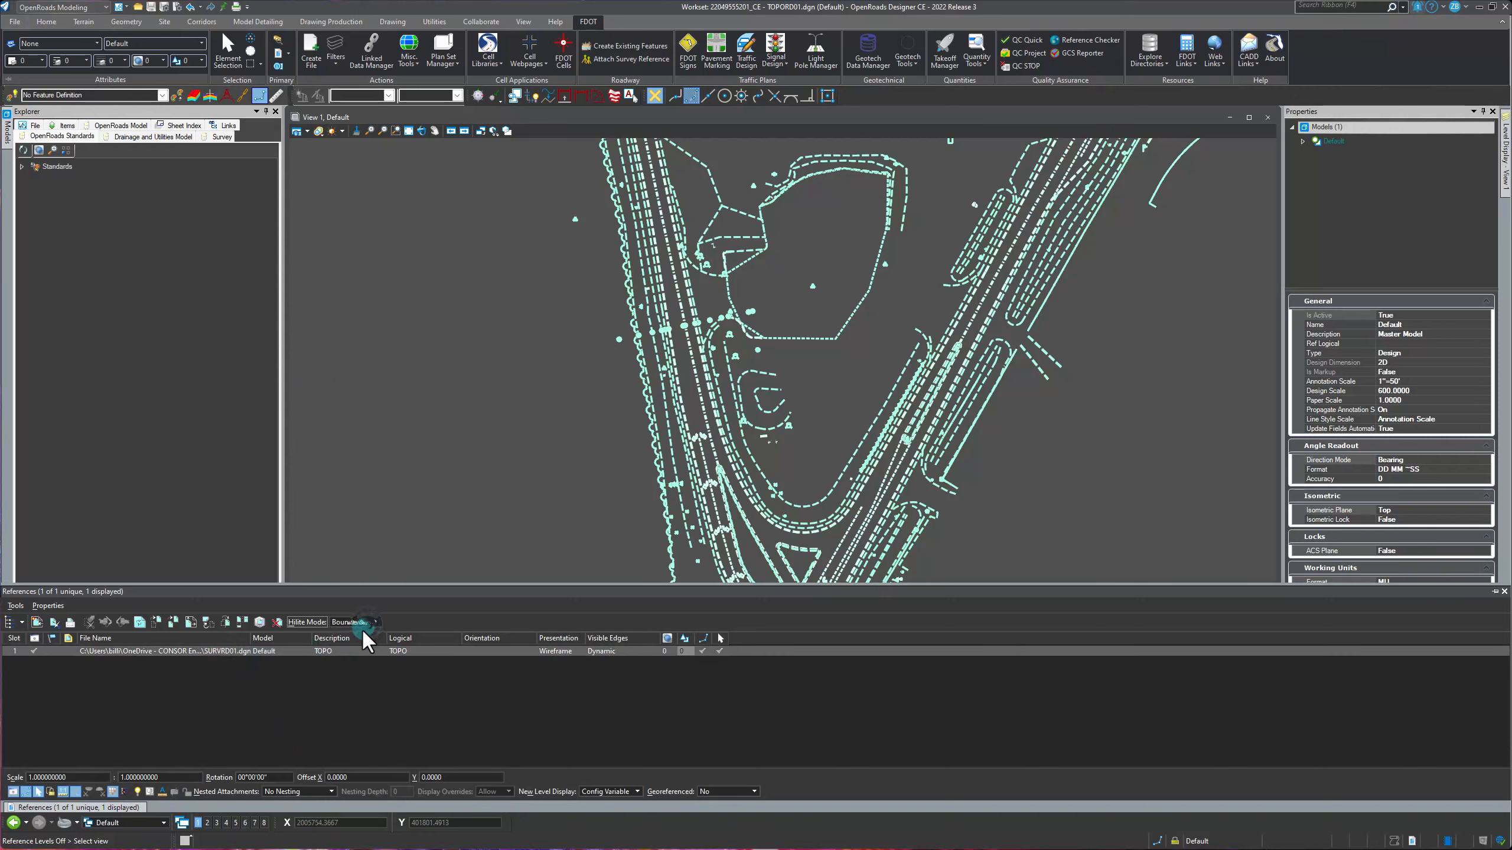
click(552, 490)
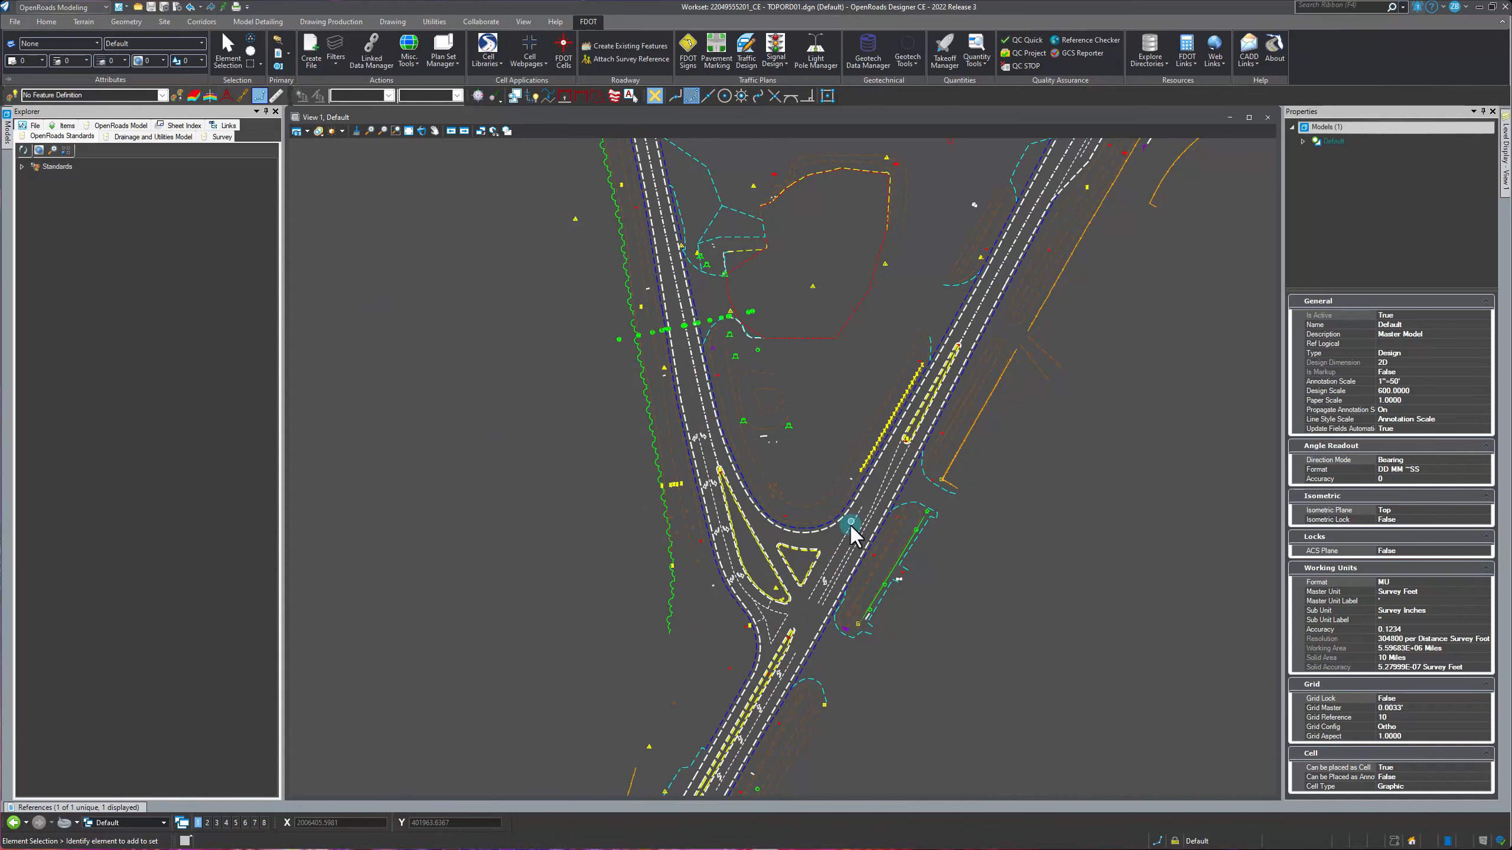
- Examine the outlying survey points around the road corridor and check the feature details of a control monument
scroll(853, 536, down, 5)
scroll(705, 614, down, 4)
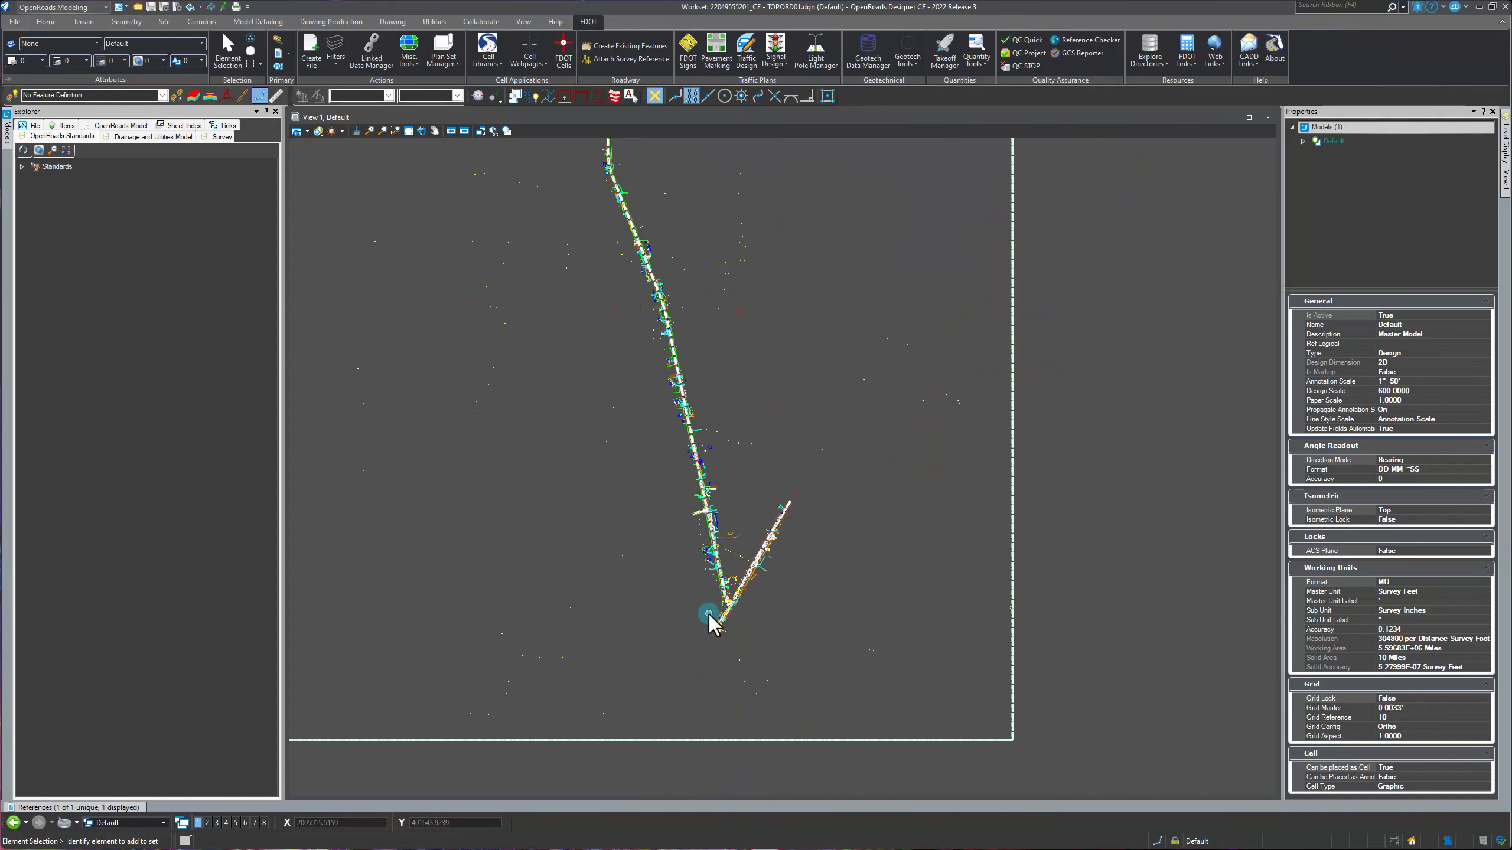
scroll(871, 669, up, 8)
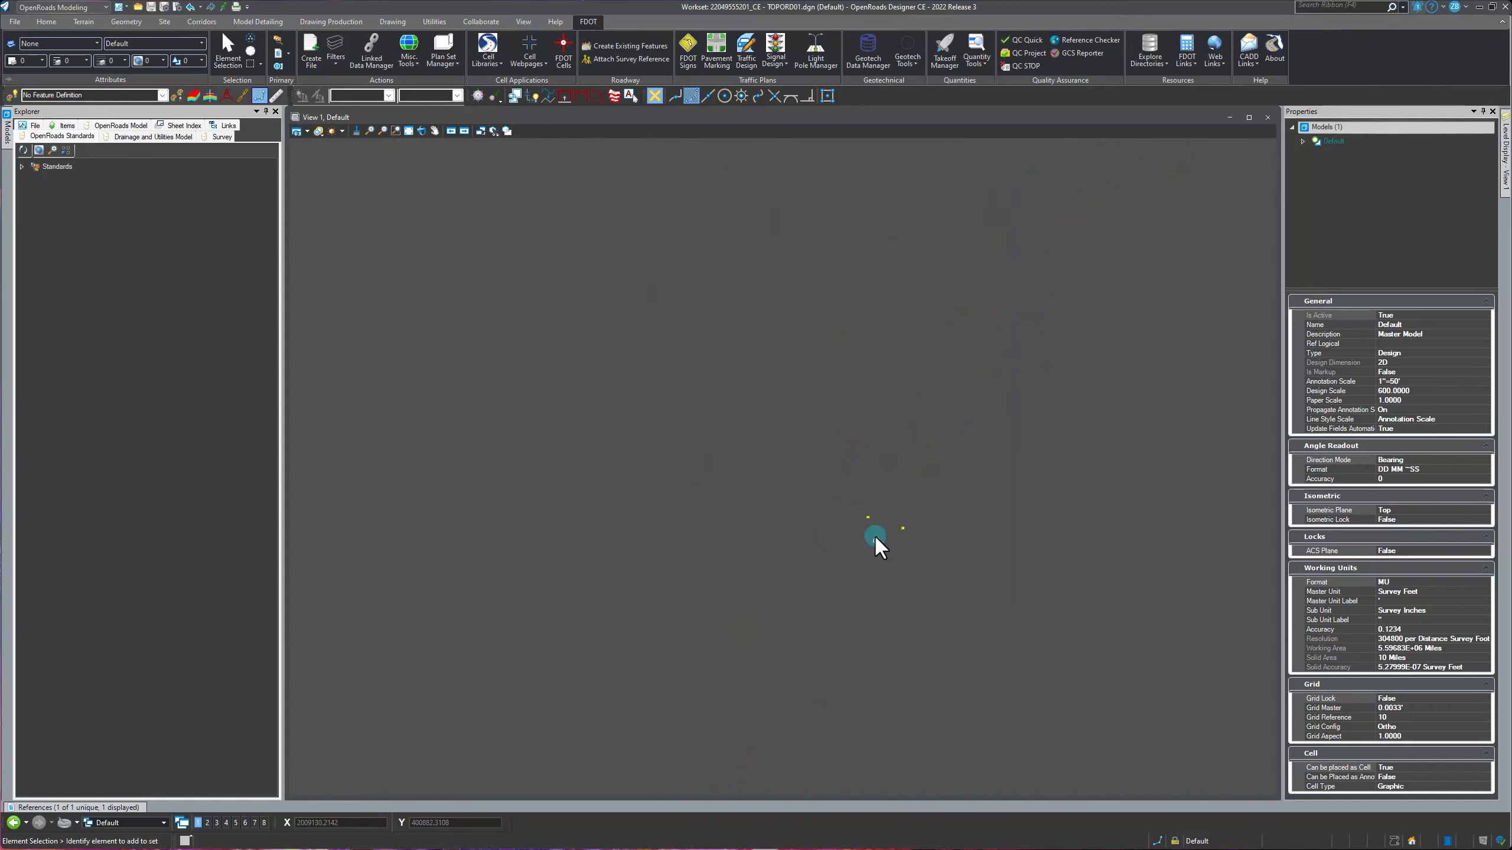
mouse_move(865, 416)
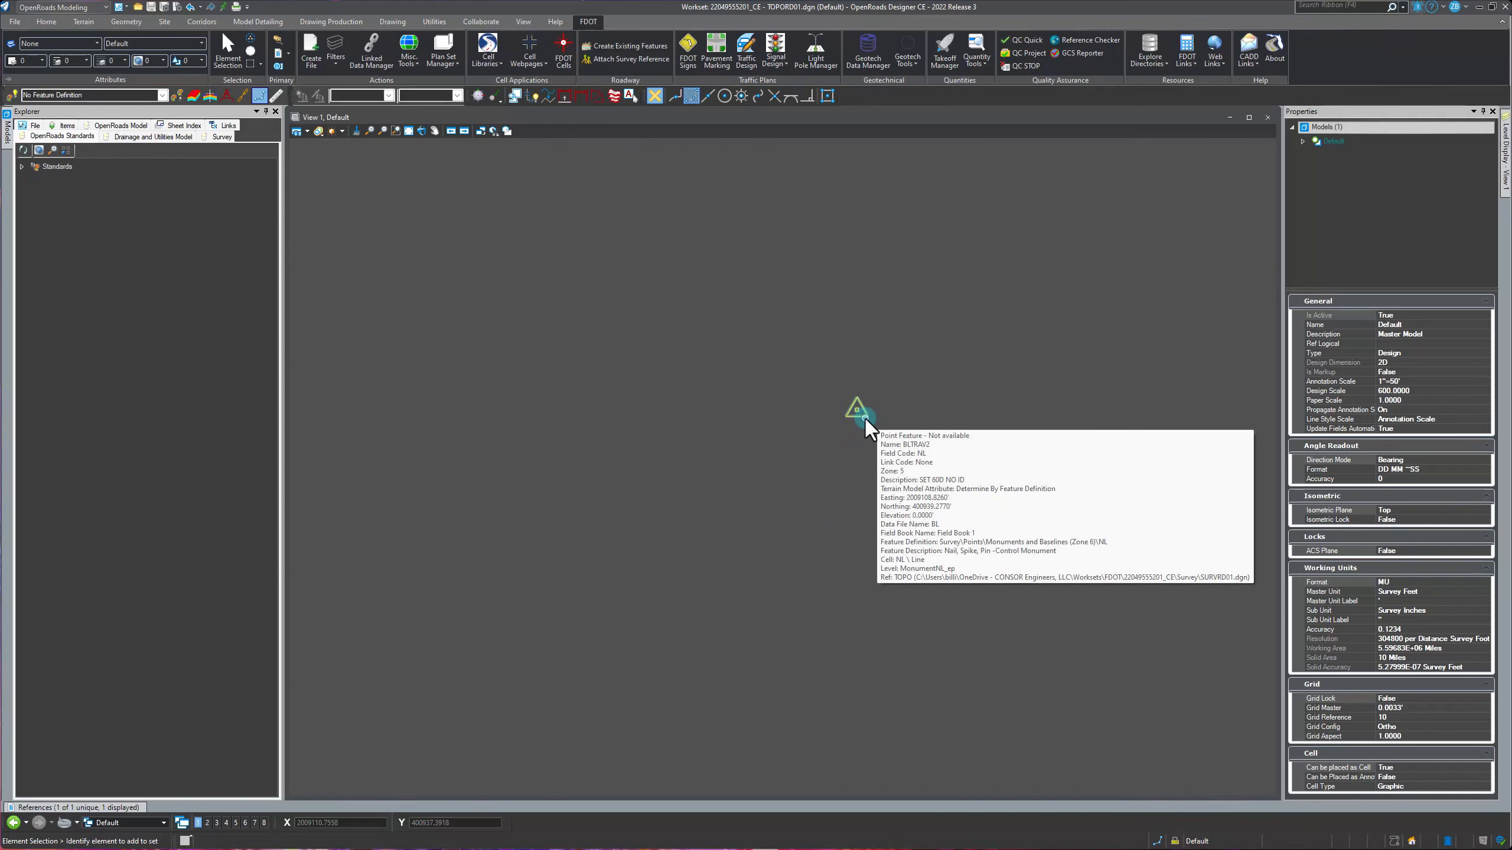
scroll(928, 610, down, 8)
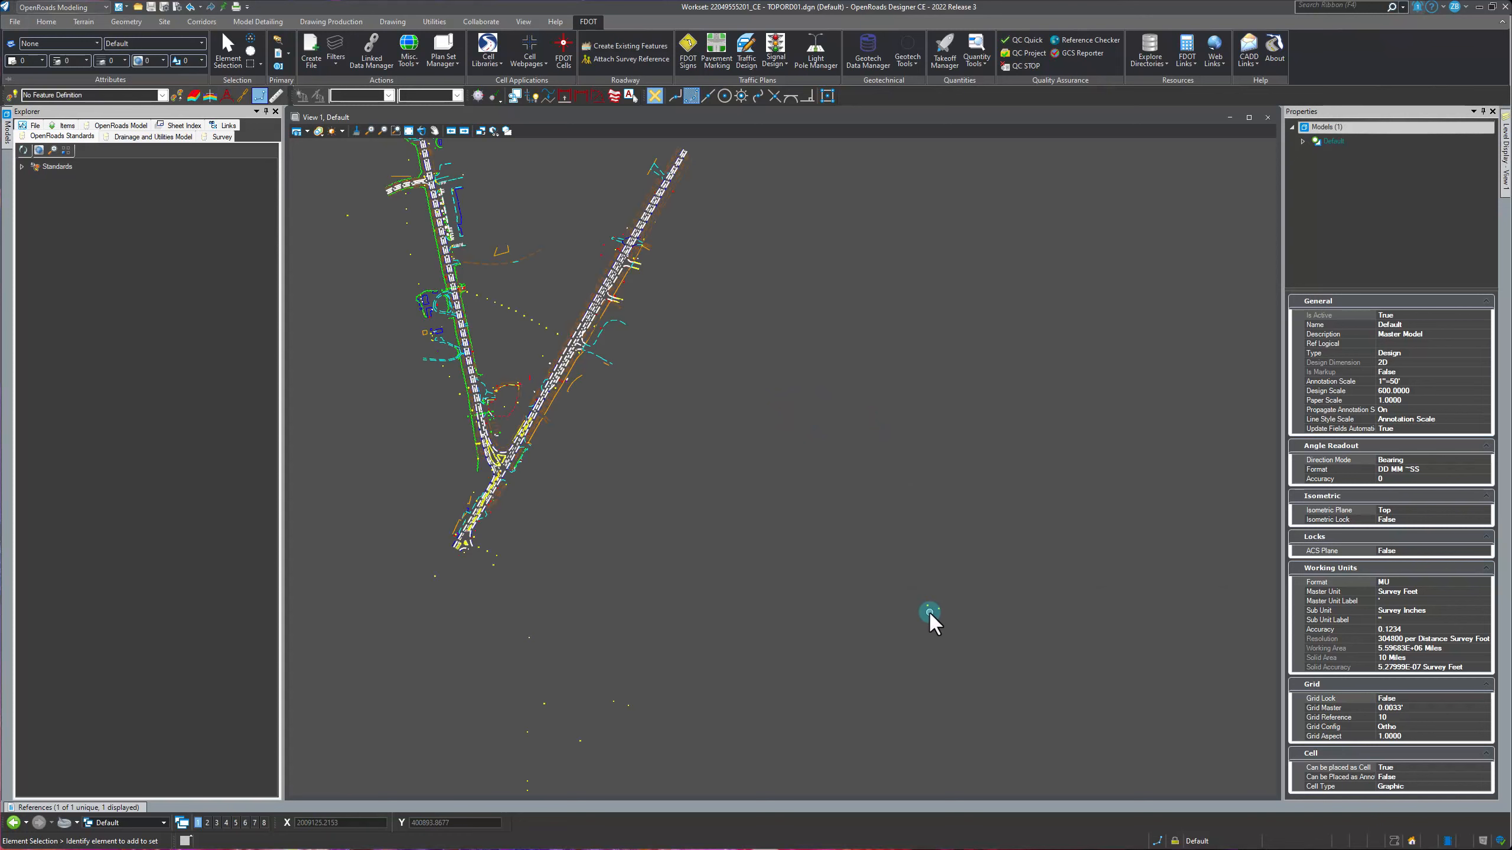
scroll(851, 618, up, 3)
scroll(860, 625, down, 7)
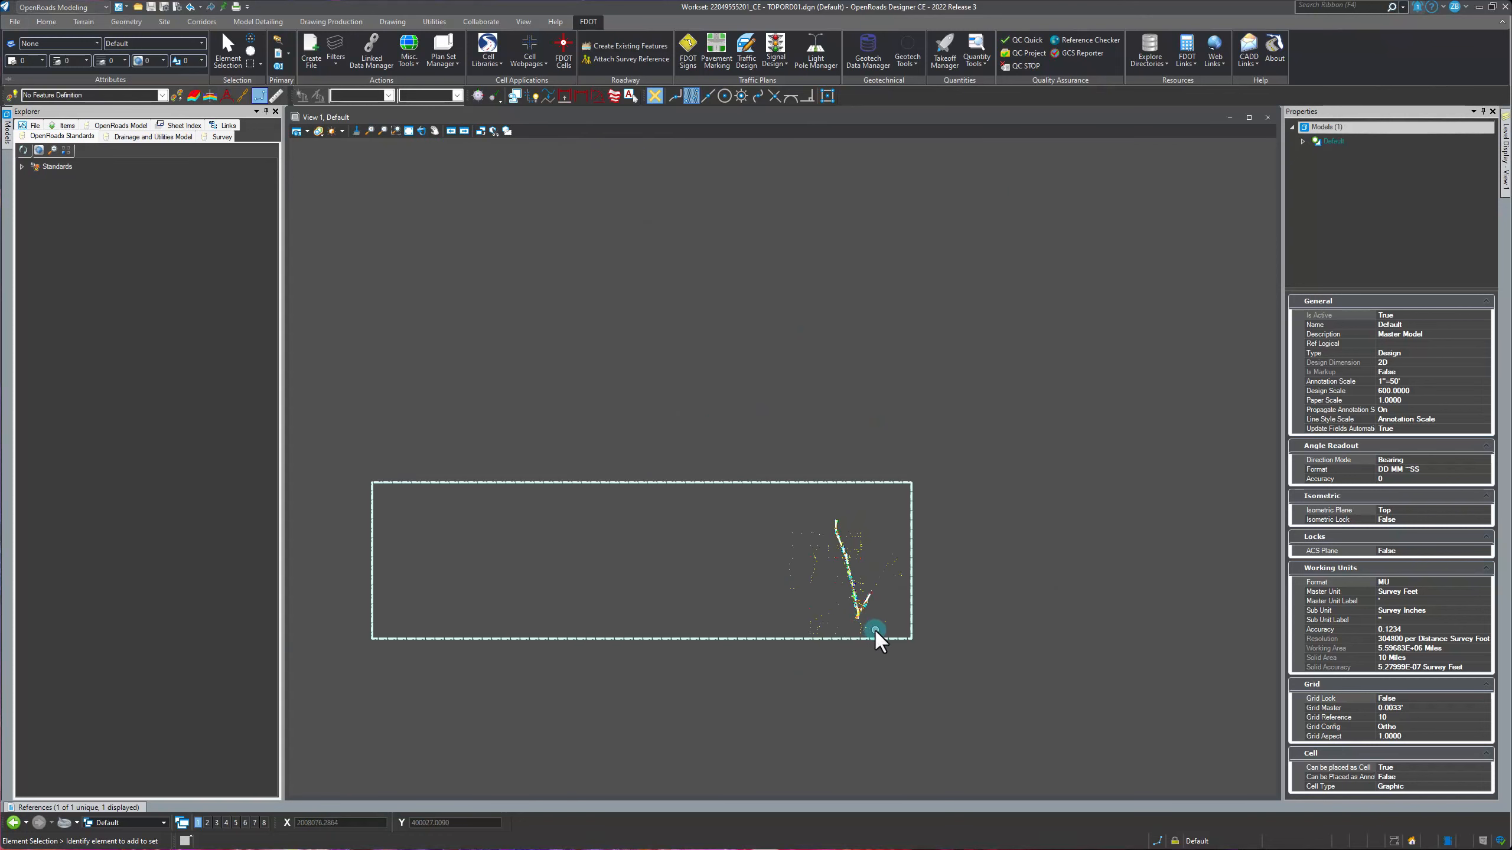
scroll(874, 629, up, 4)
scroll(833, 591, up, 2)
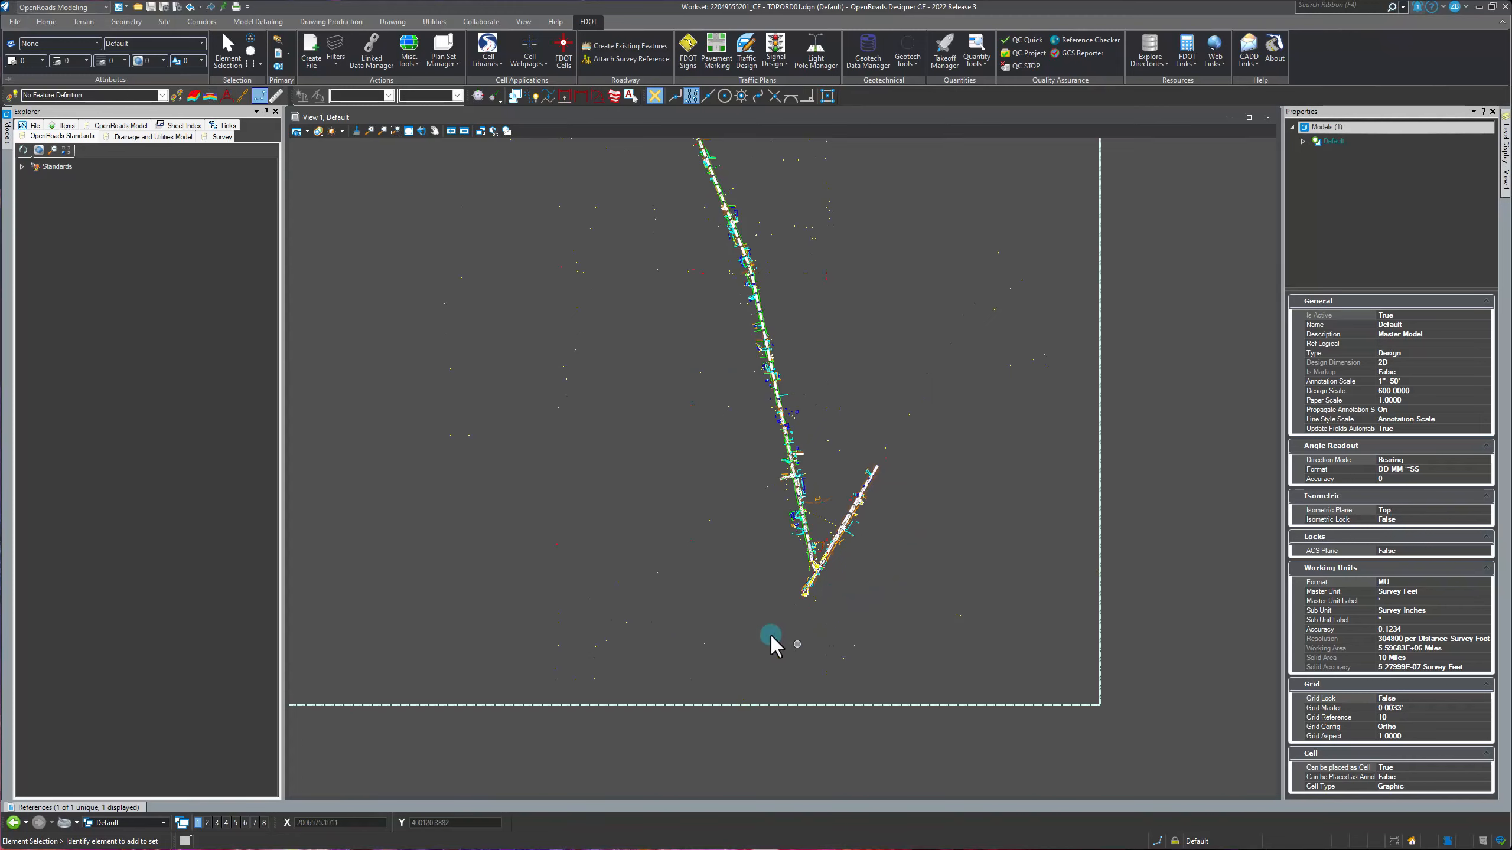
- Turn off the level of the triangular control monument points scattered south of the road corridor
scroll(631, 601, up, 3)
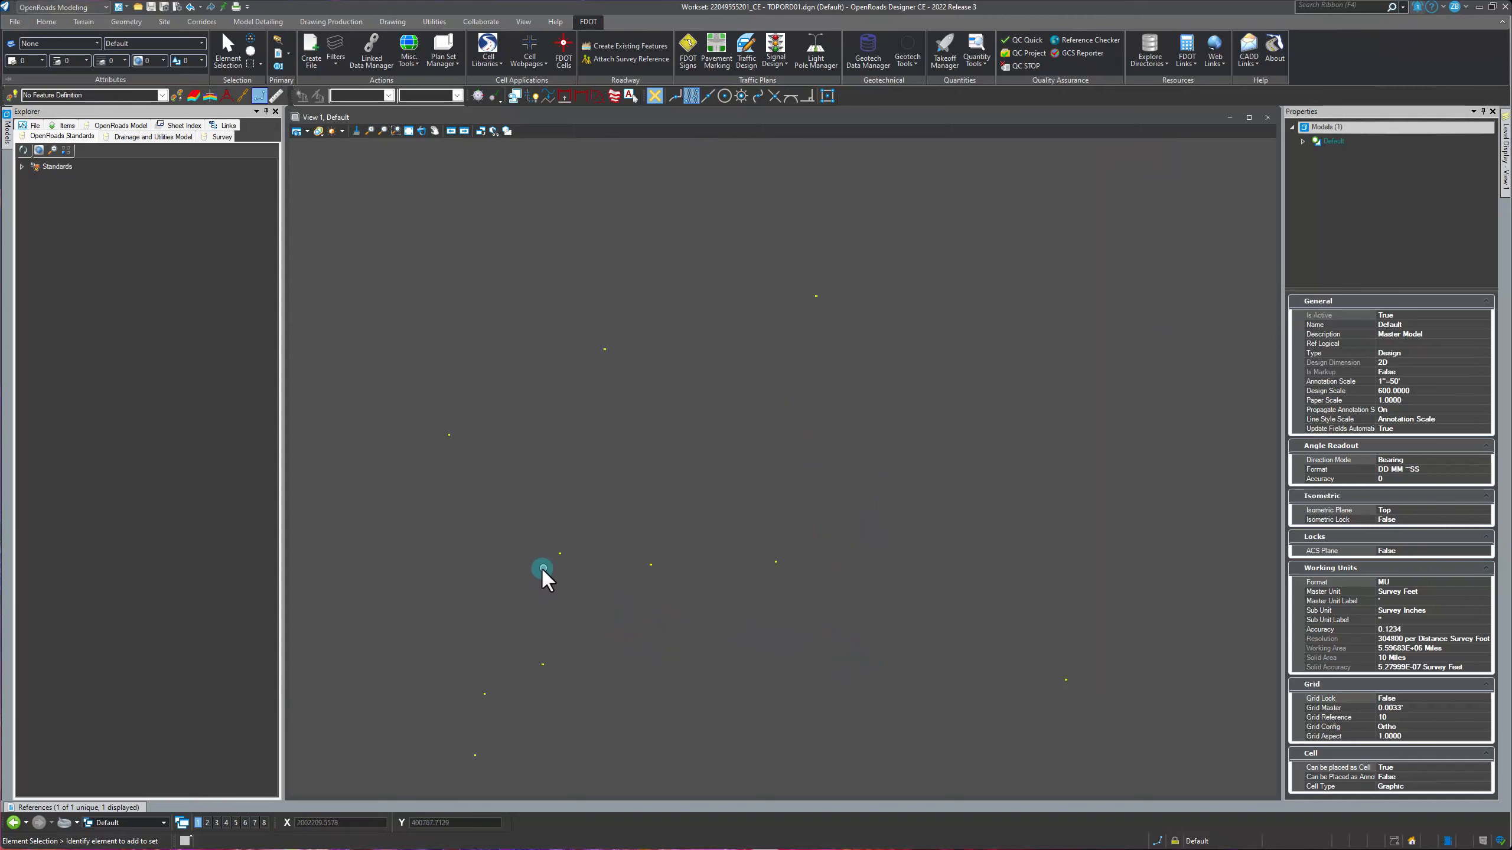
scroll(655, 569, up, 2)
scroll(518, 589, down, 3)
right_click(665, 542)
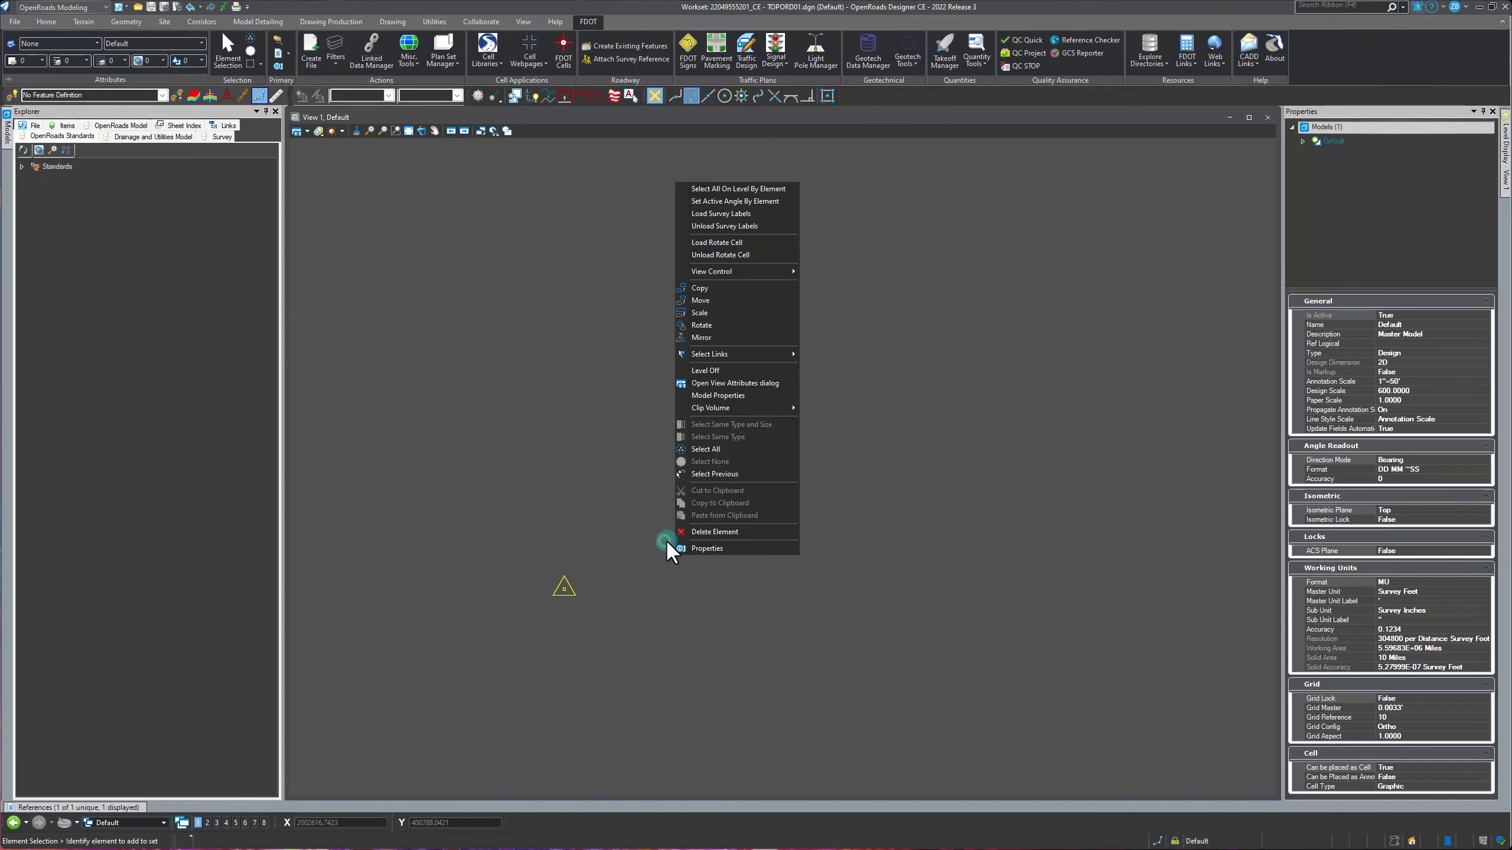
click(710, 369)
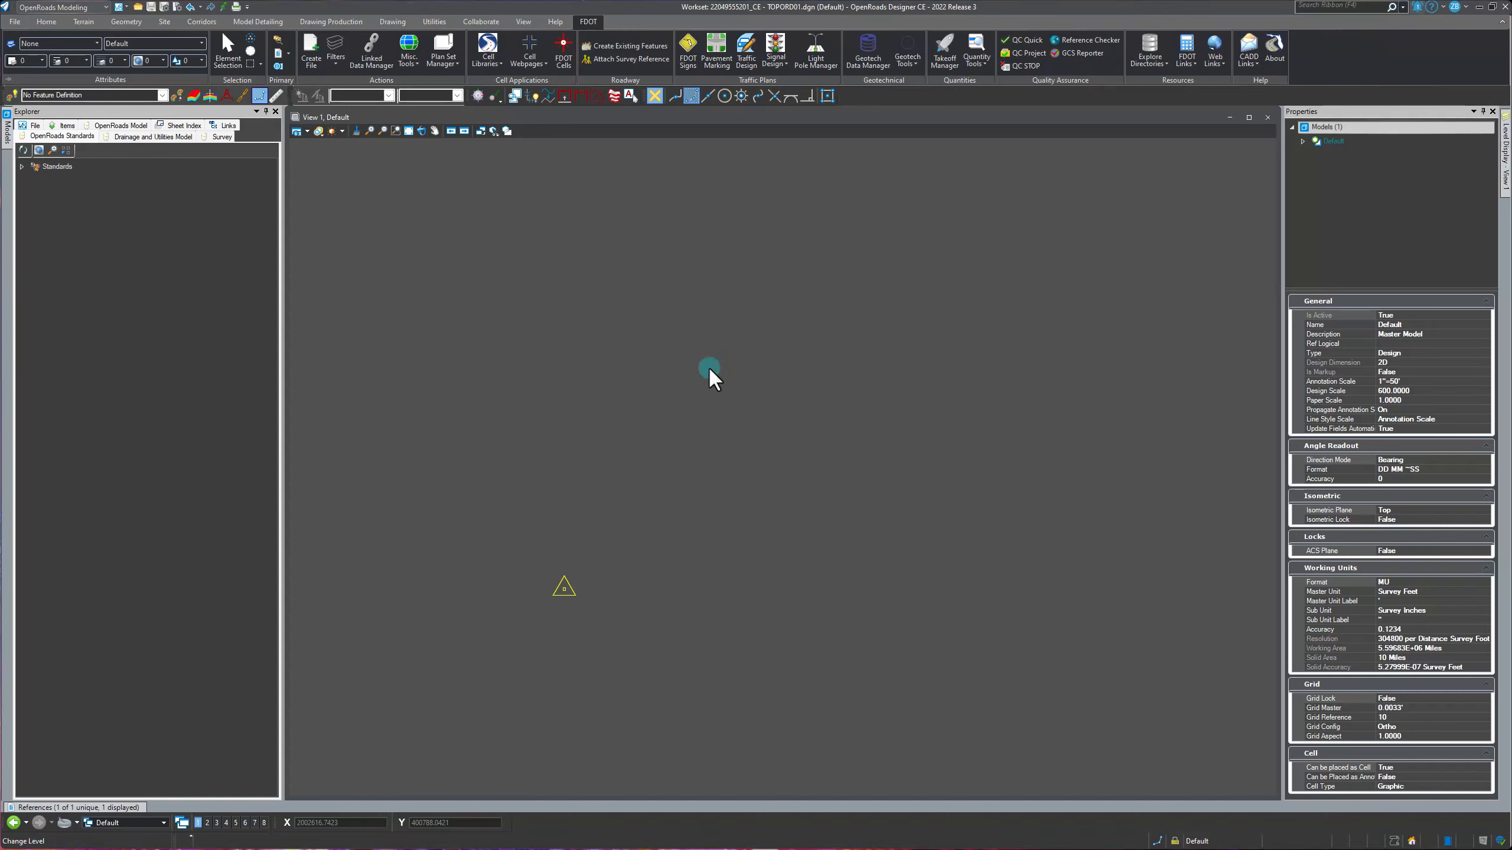
scroll(593, 588, down, 8)
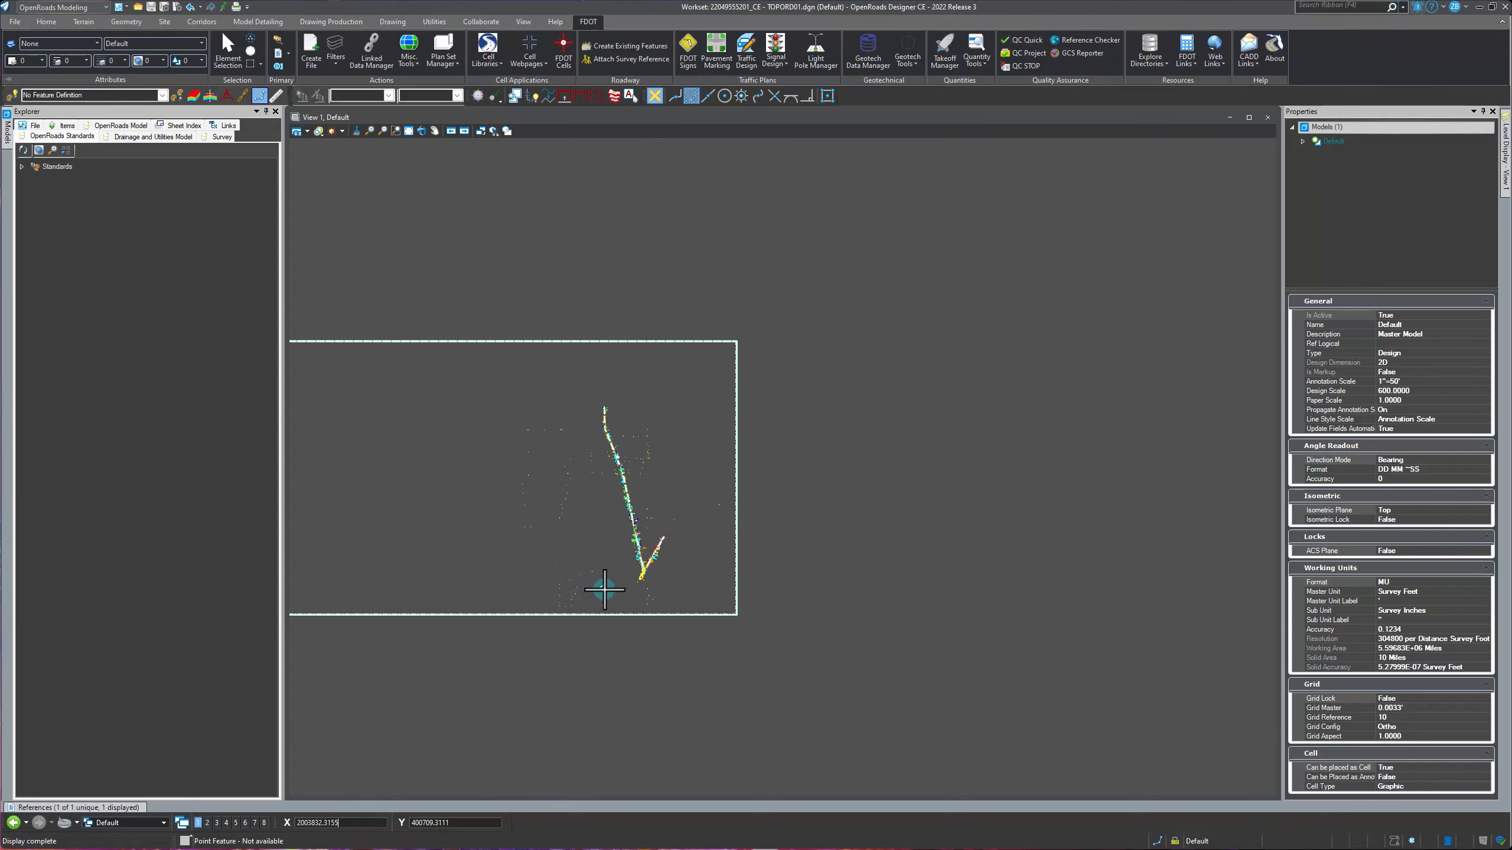
- Continue turning off levels of outlying points, including the quarter section corner markers
scroll(575, 593, up, 8)
scroll(599, 483, up, 3)
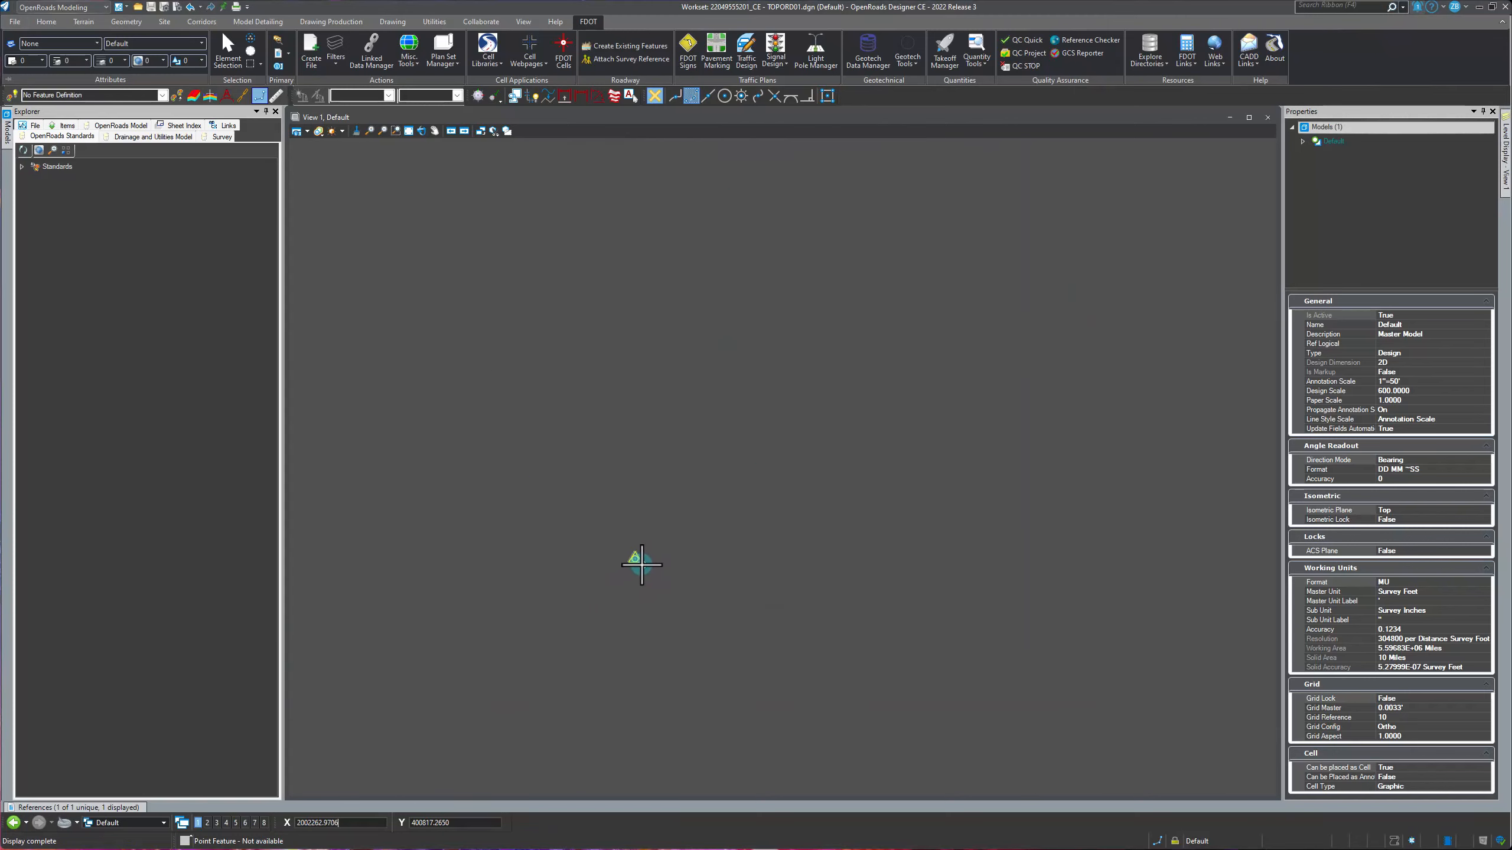
scroll(625, 608, down, 6)
scroll(768, 458, up, 6)
scroll(790, 506, up, 4)
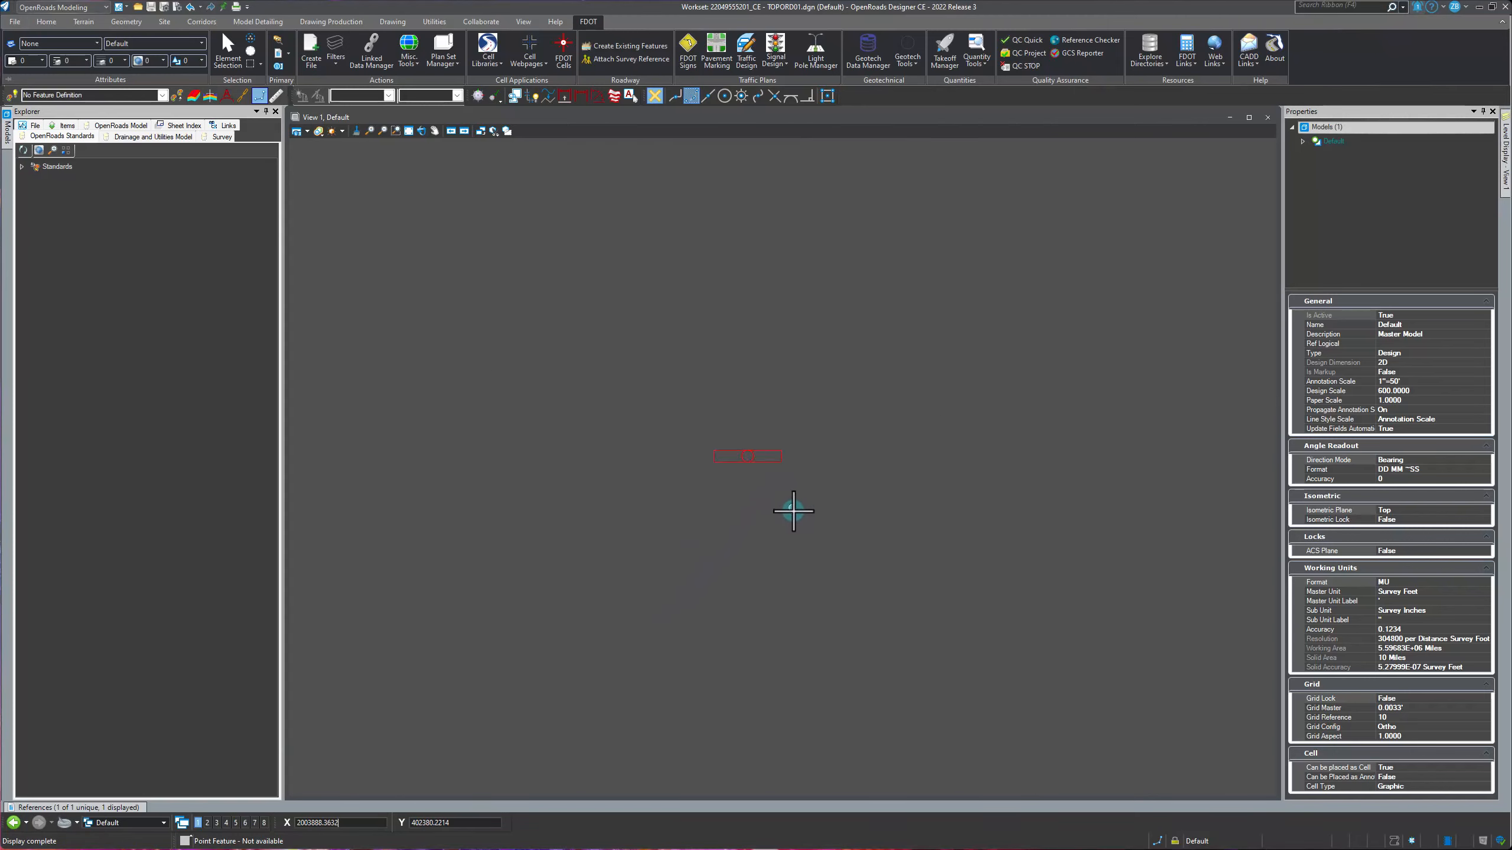
mouse_move(767, 456)
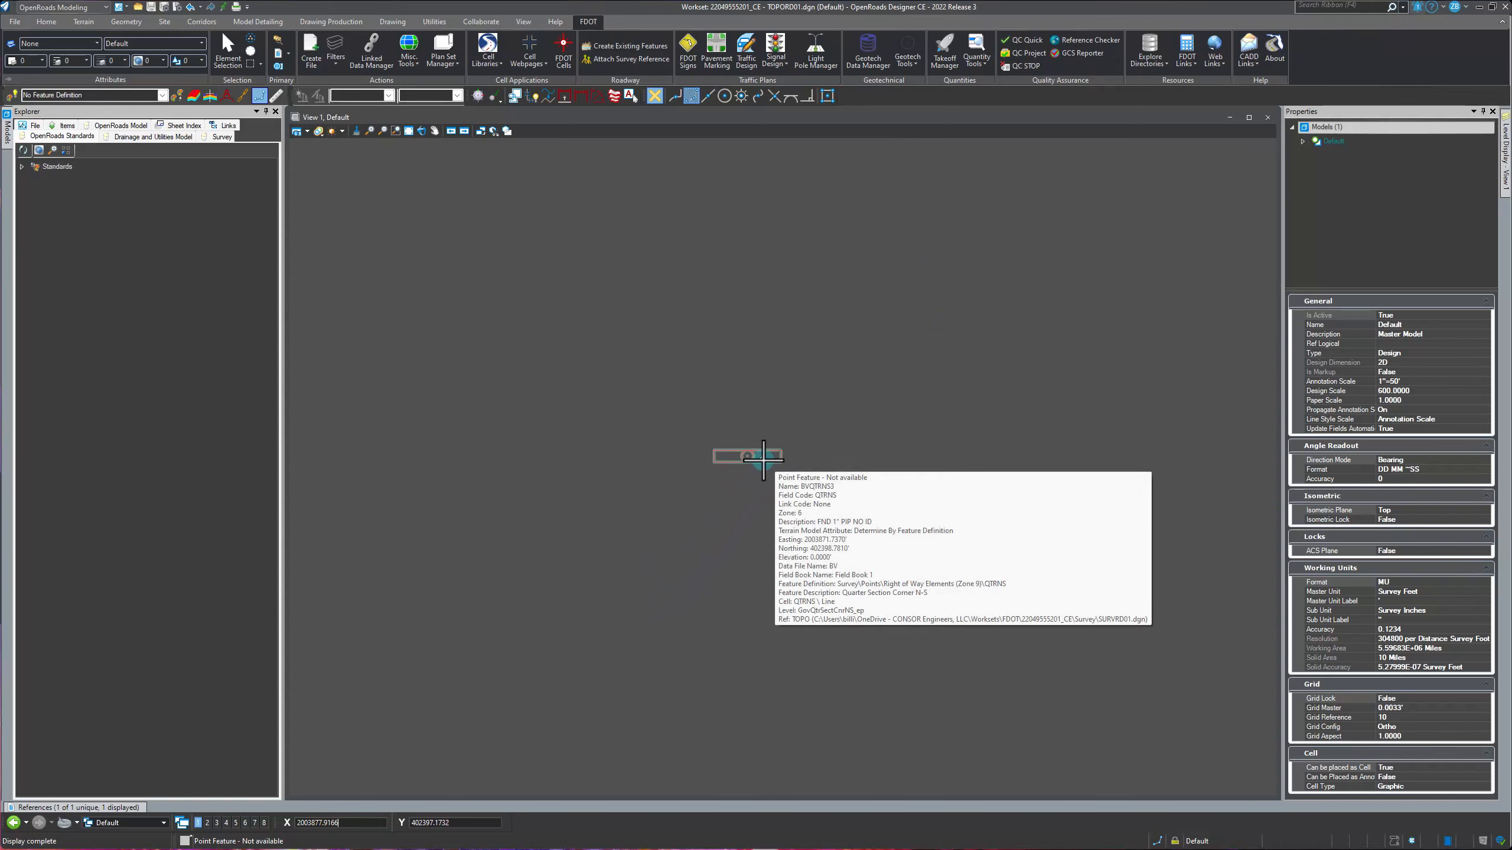
- Turn off the levels of the remaining scattered survey points west of the road corridor
scroll(765, 457, down, 5)
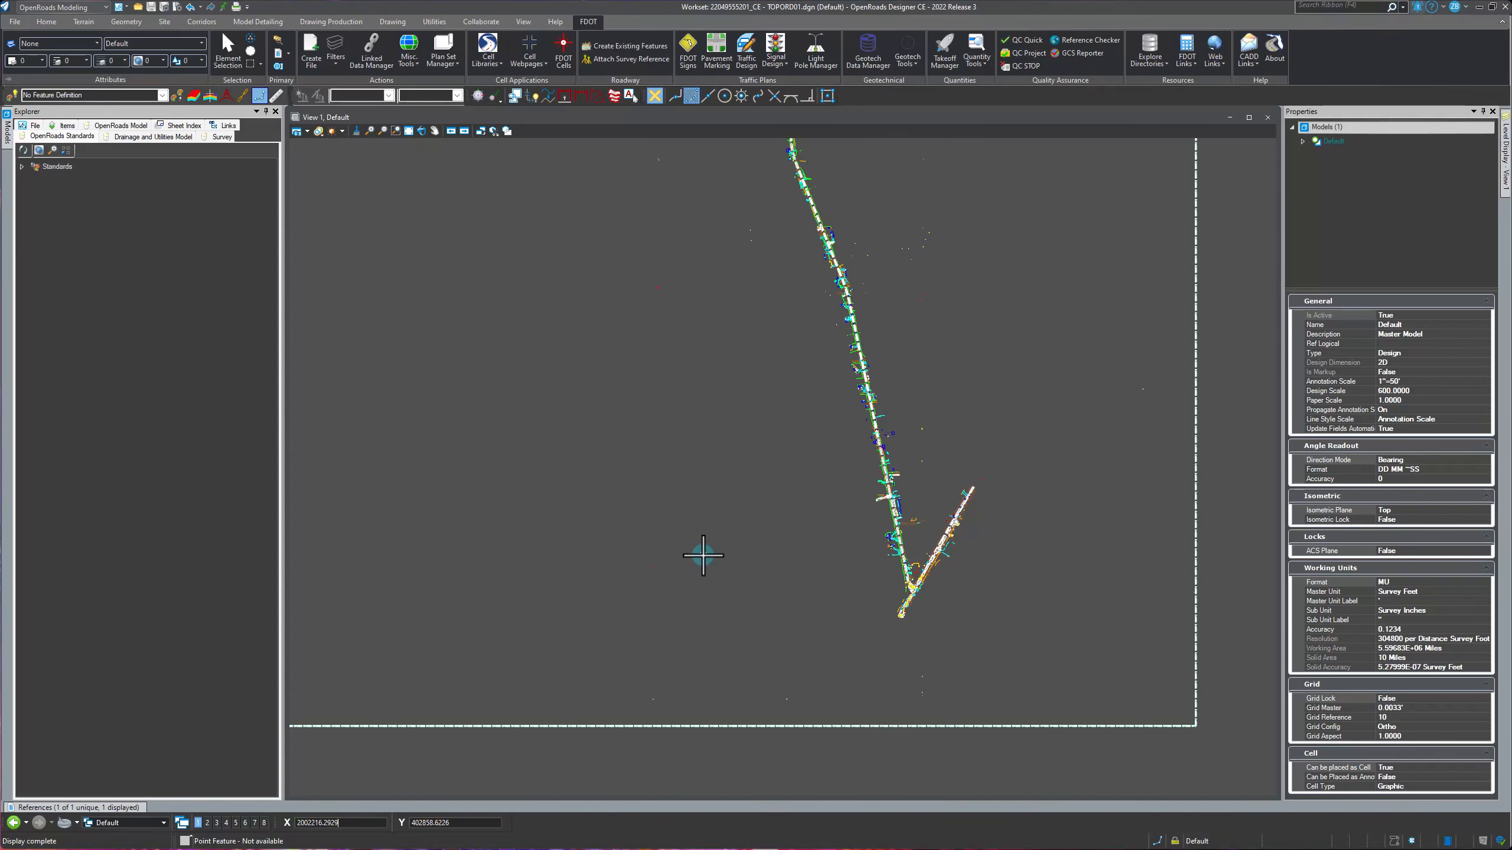
scroll(653, 567, up, 5)
scroll(678, 496, down, 5)
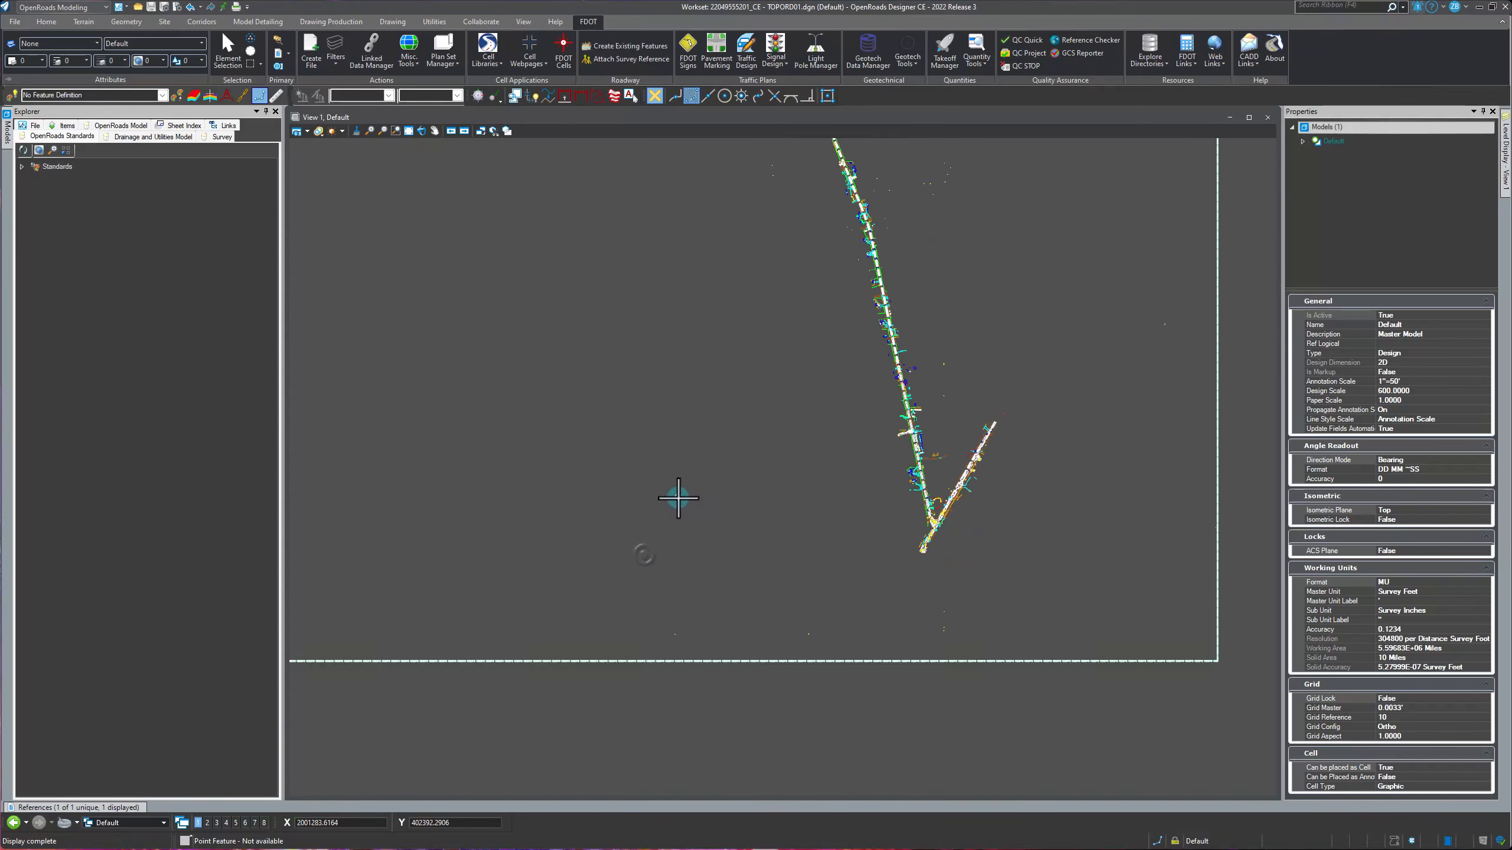
scroll(732, 314, up, 5)
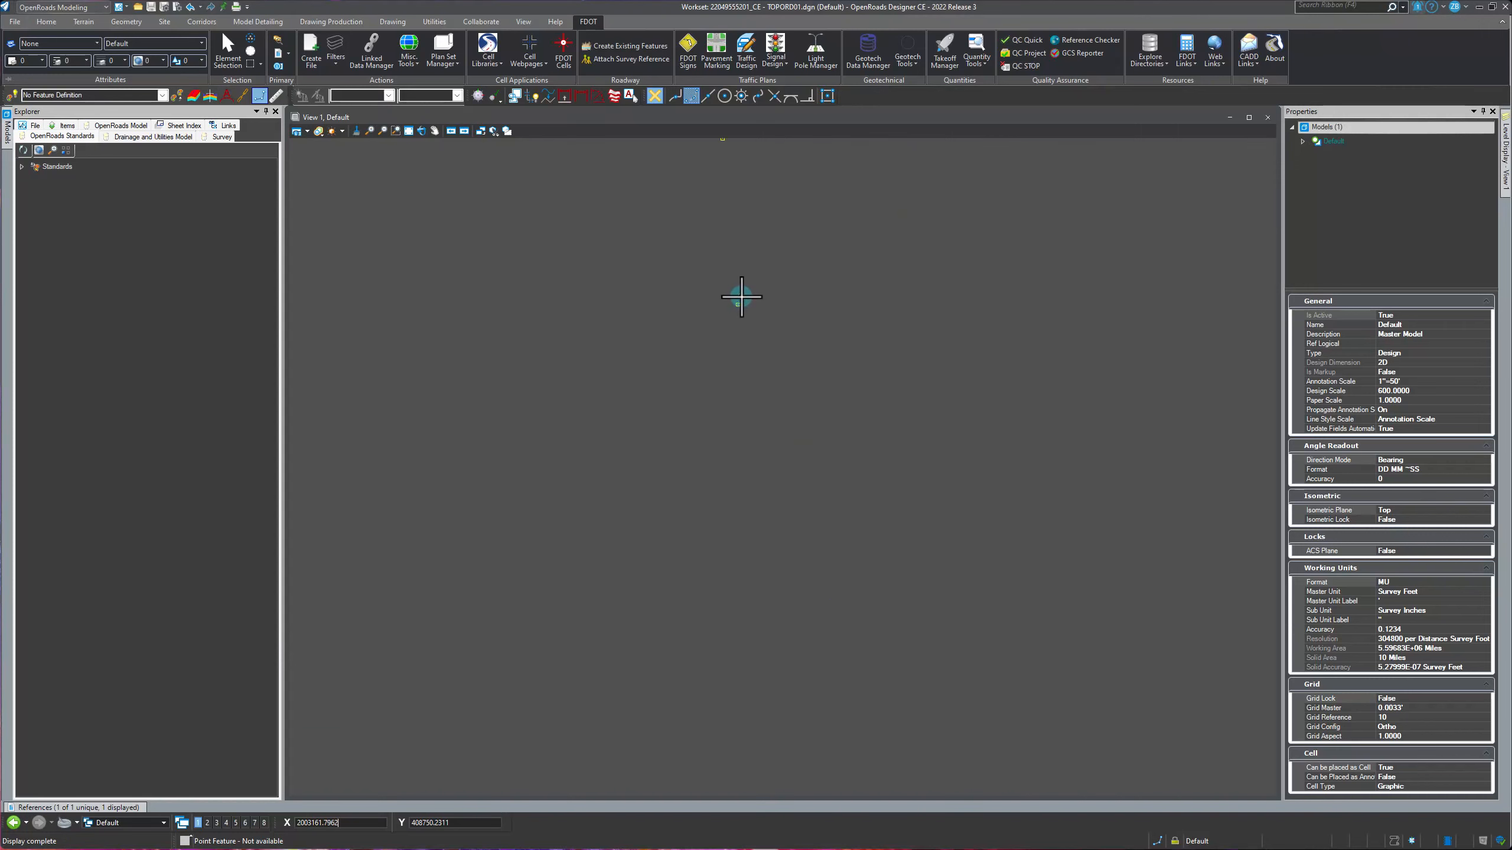
scroll(661, 405, down, 5)
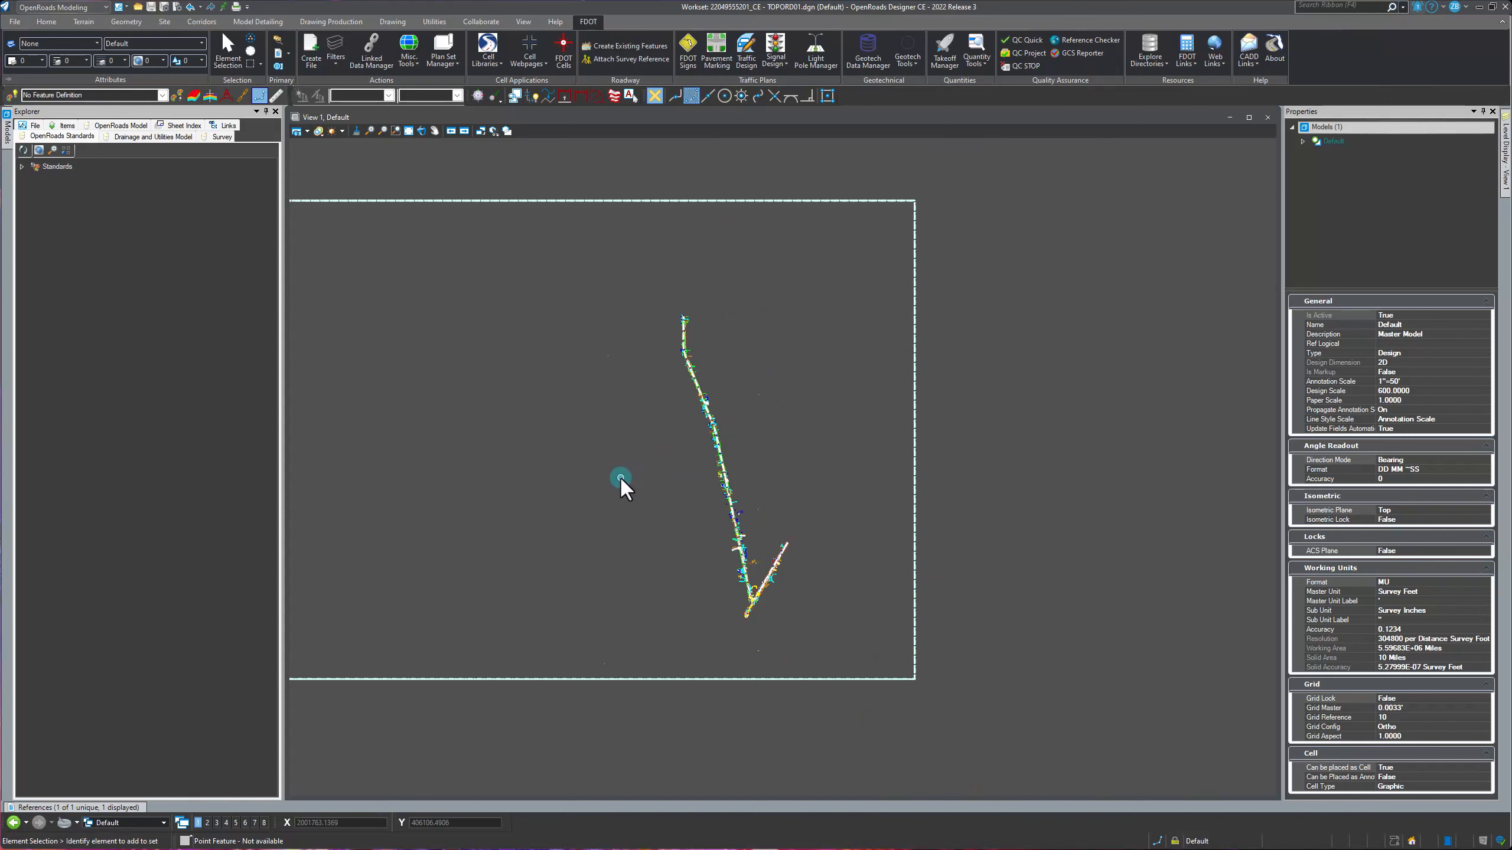
- Restart the Level Off command and turn off the levels of the last stray points around the corridor
right_click(594, 475)
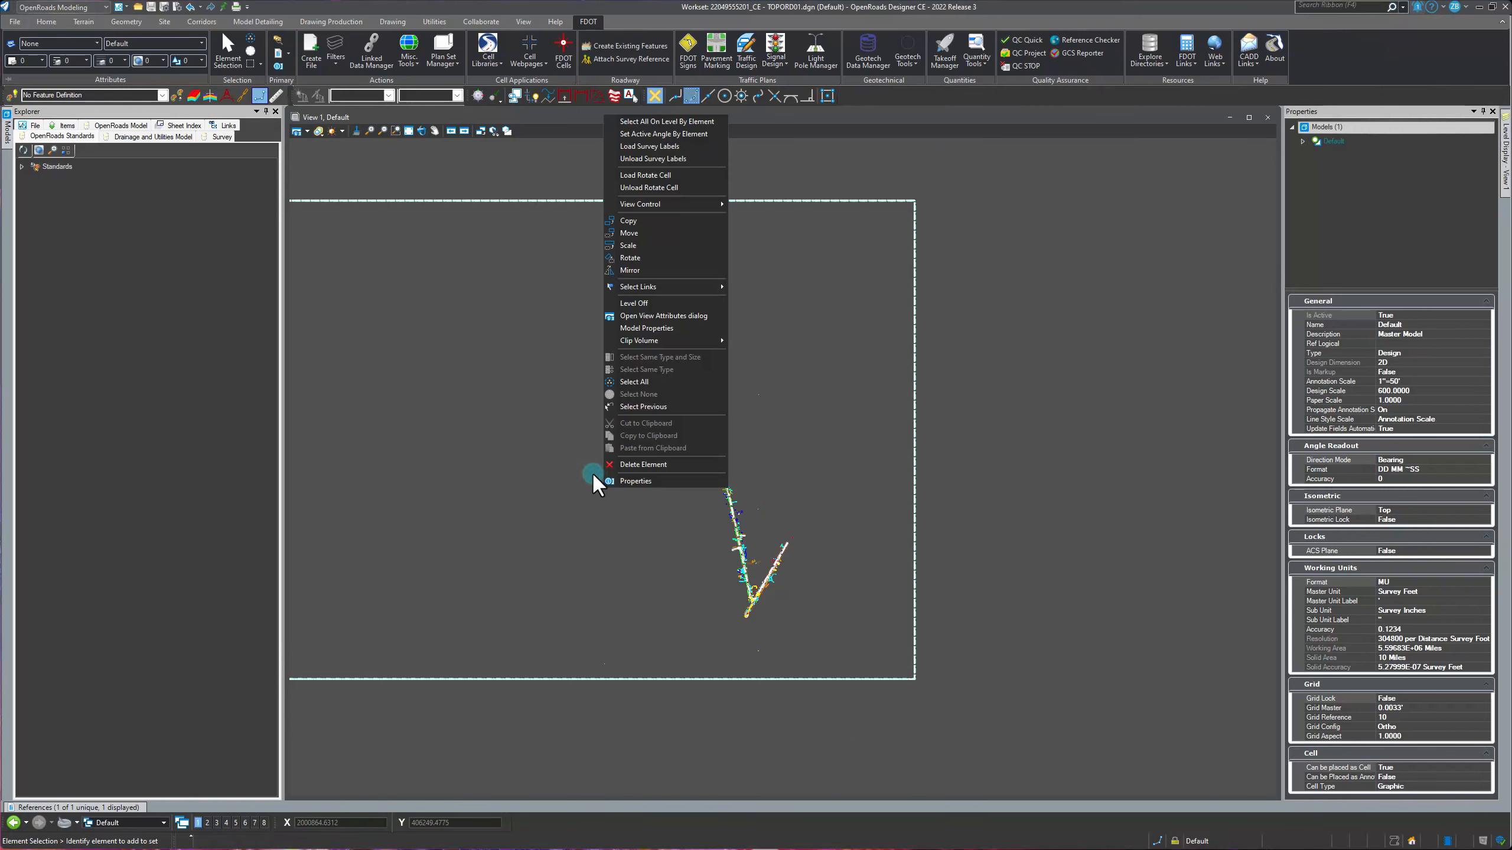
click(655, 302)
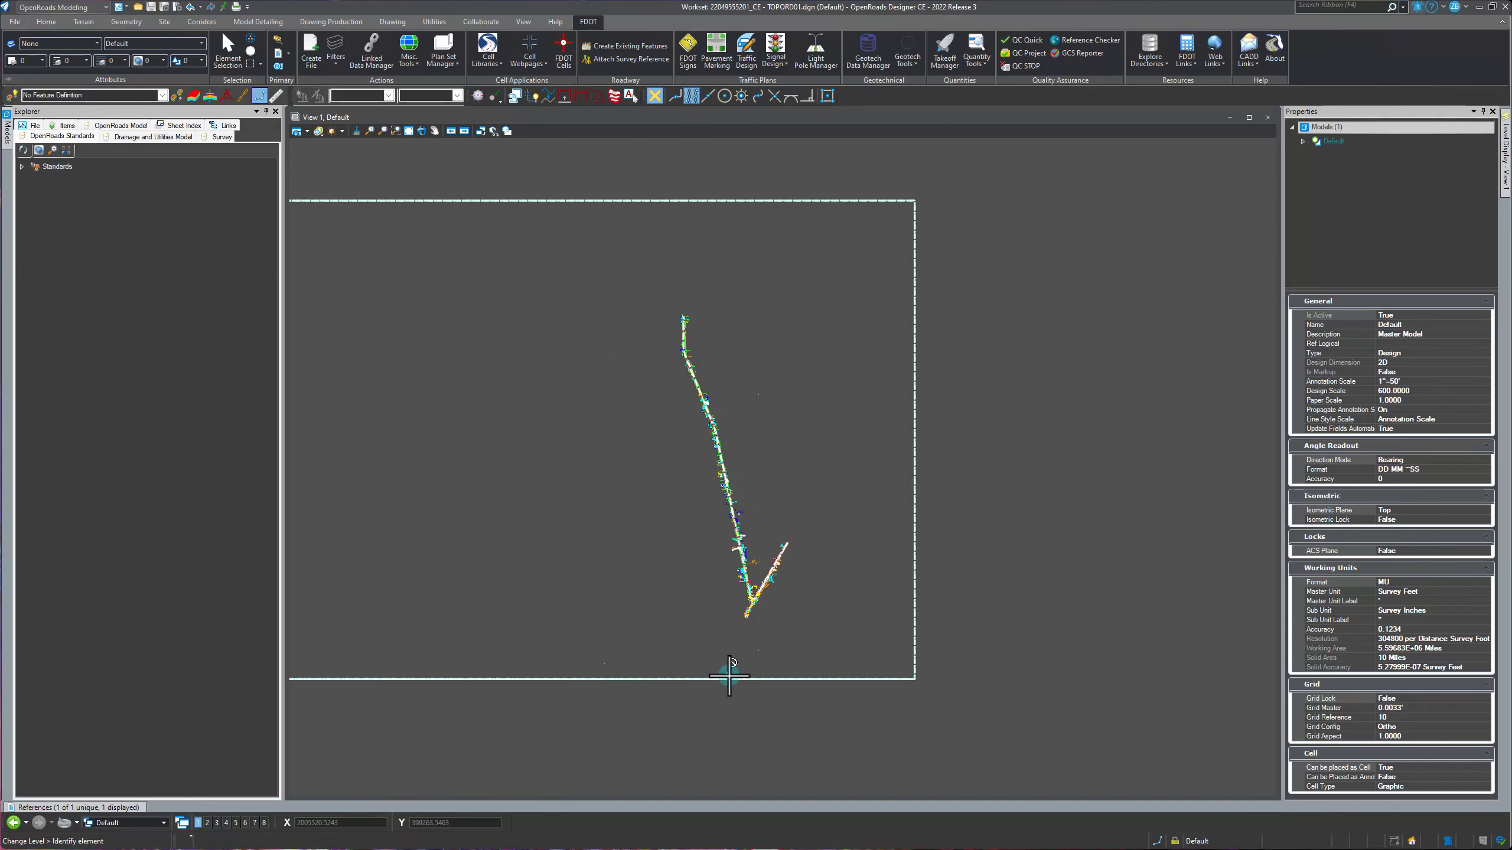
click(598, 677)
scroll(612, 626, up, 3)
click(598, 531)
- Examine the full extents of the TOPO reference boundary for remaining stray survey points and end the Level Off command
scroll(608, 568, down, 3)
scroll(557, 668, down, 4)
scroll(682, 693, down, 3)
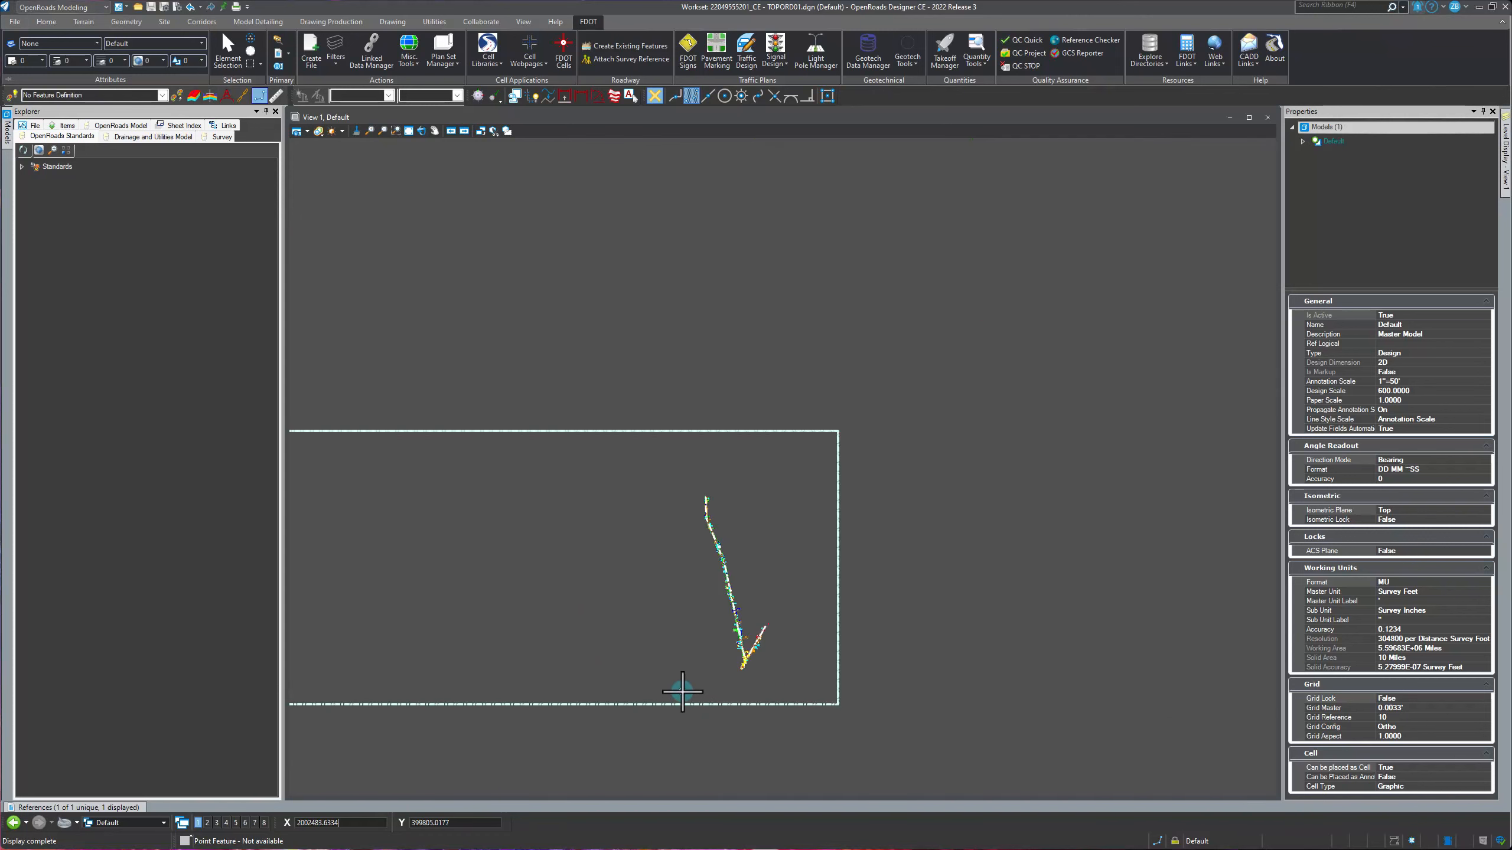
scroll(820, 662, down, 2)
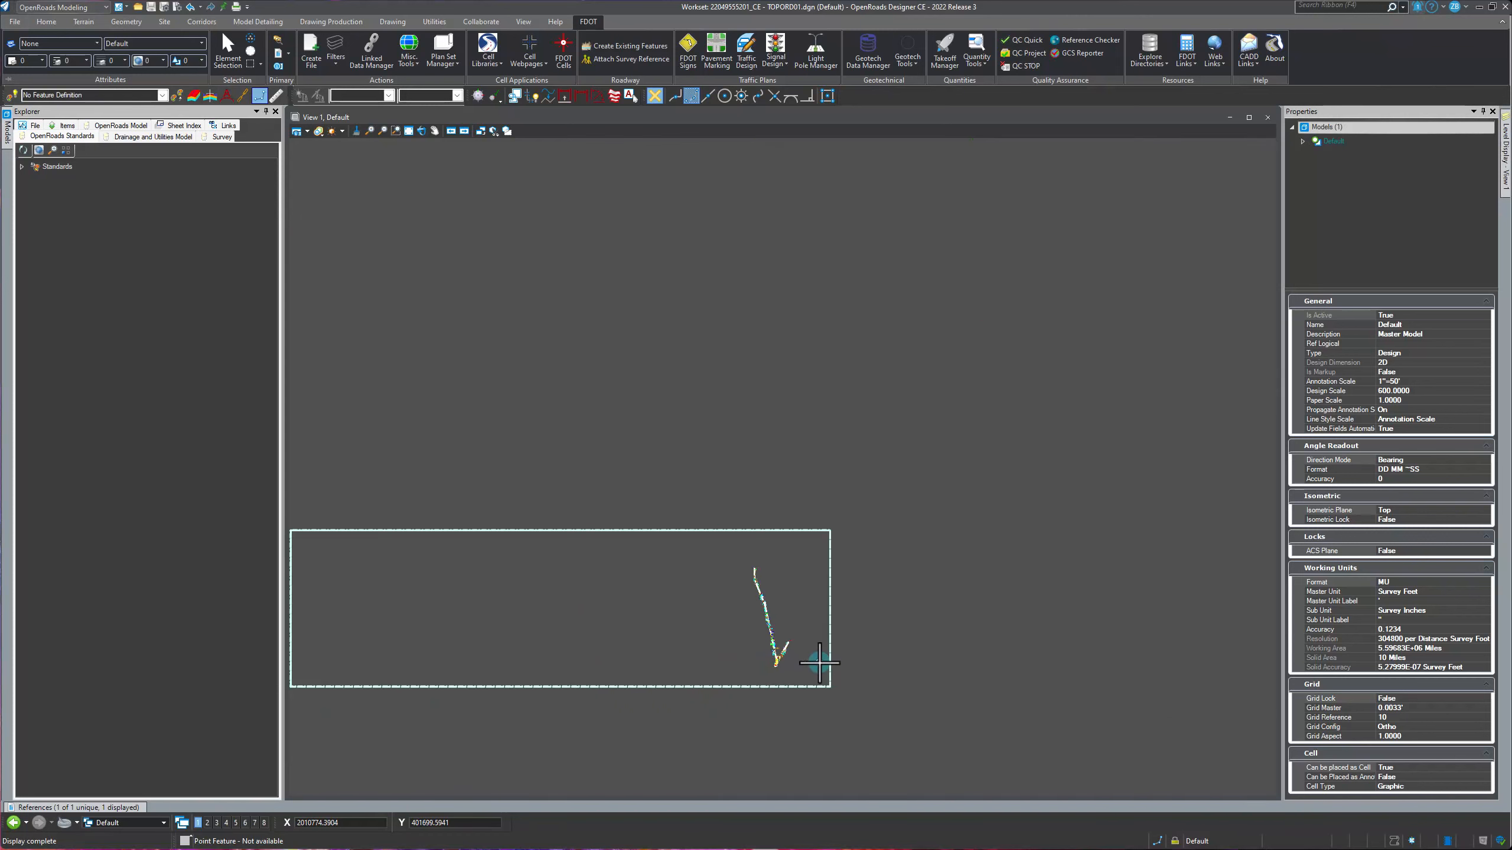
scroll(820, 663, down, 2)
scroll(519, 675, up, 6)
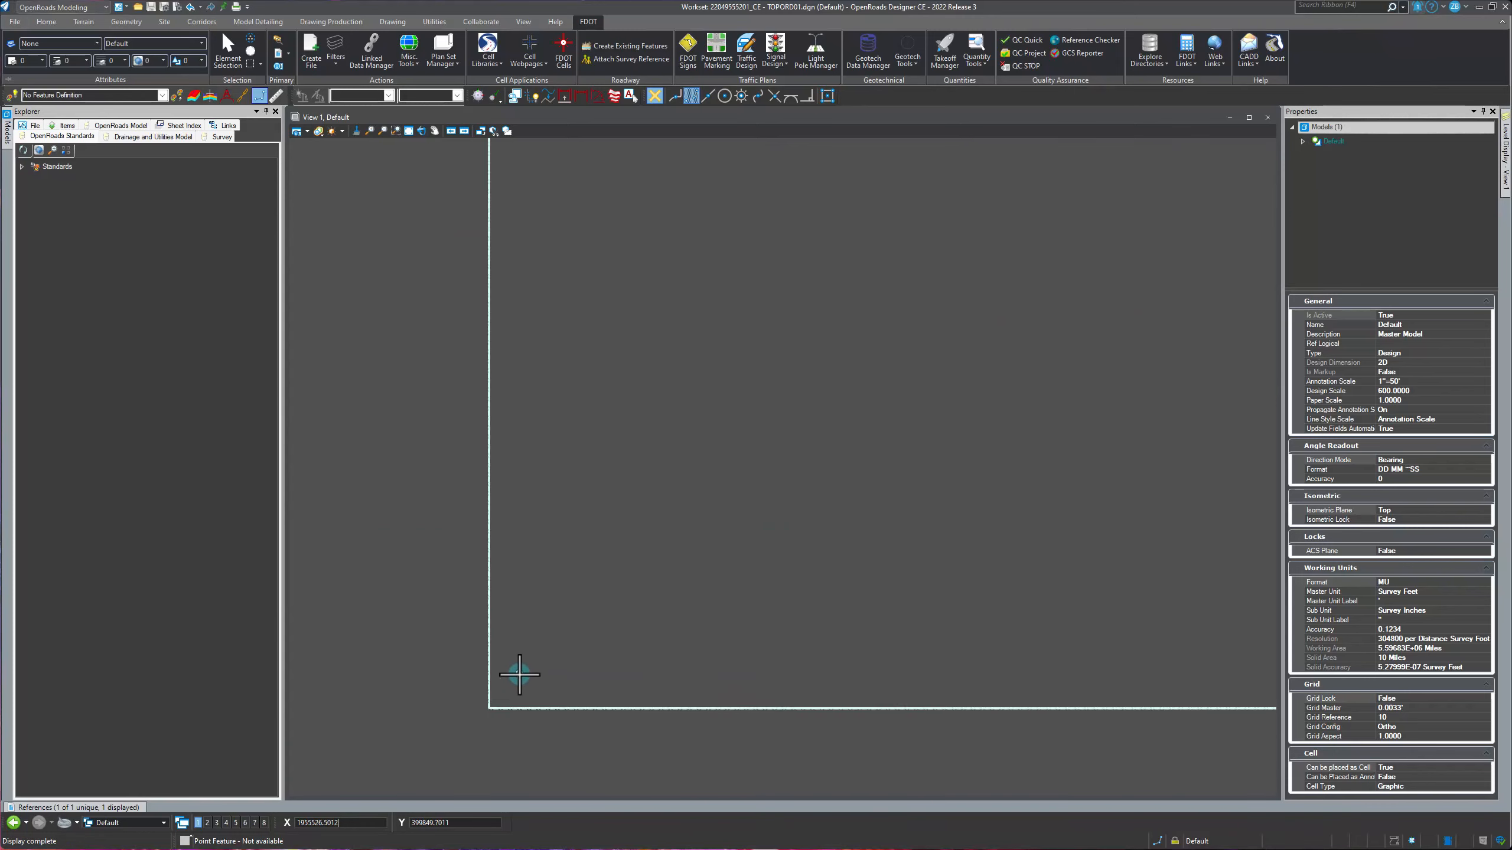
scroll(520, 676, up, 1)
scroll(479, 724, up, 4)
scroll(365, 666, down, 6)
scroll(401, 681, down, 2)
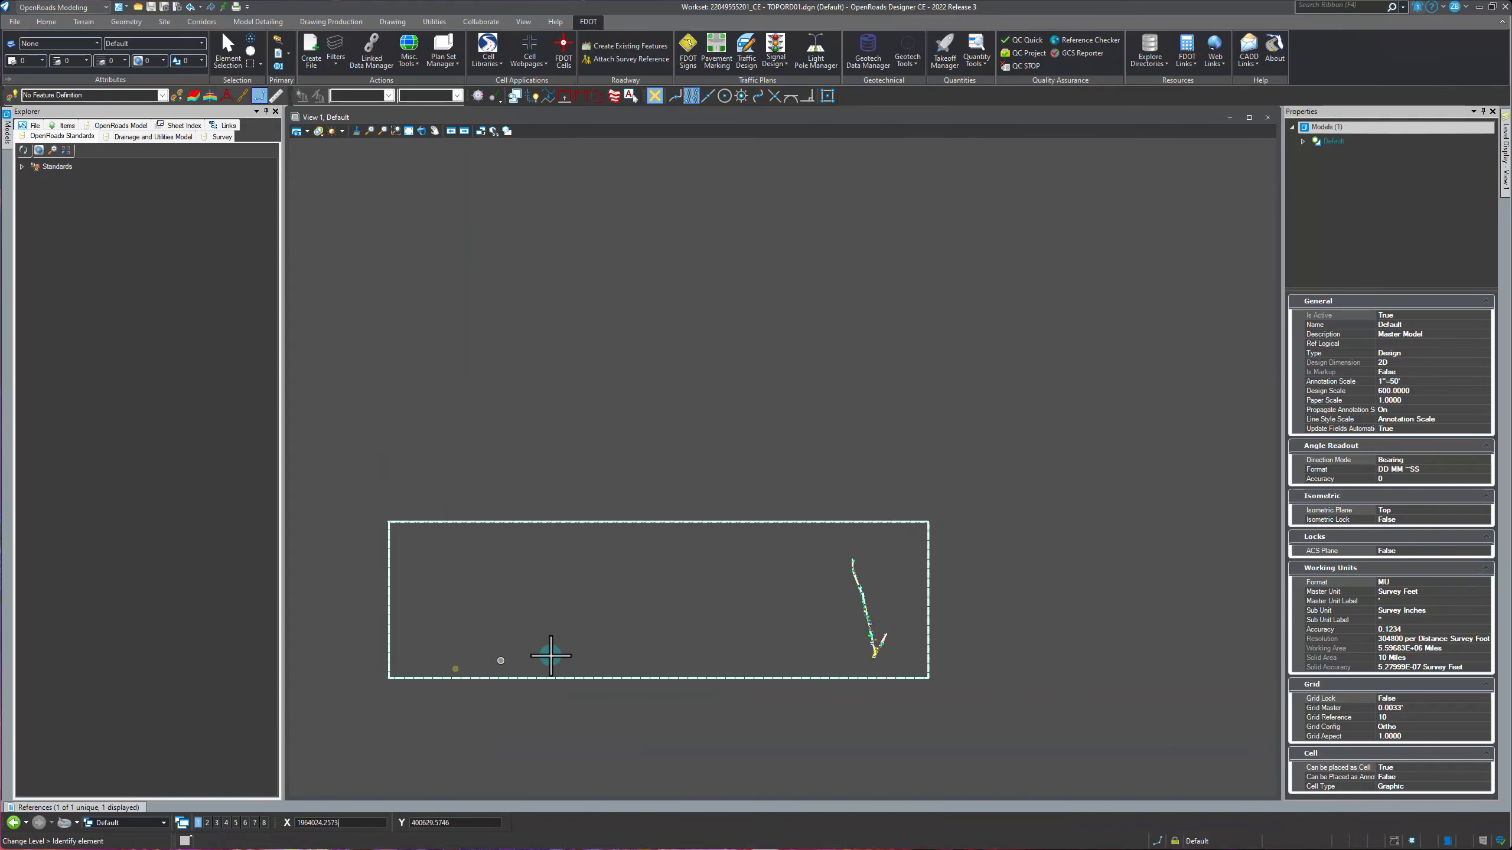
scroll(902, 669, up, 4)
key(Escape)
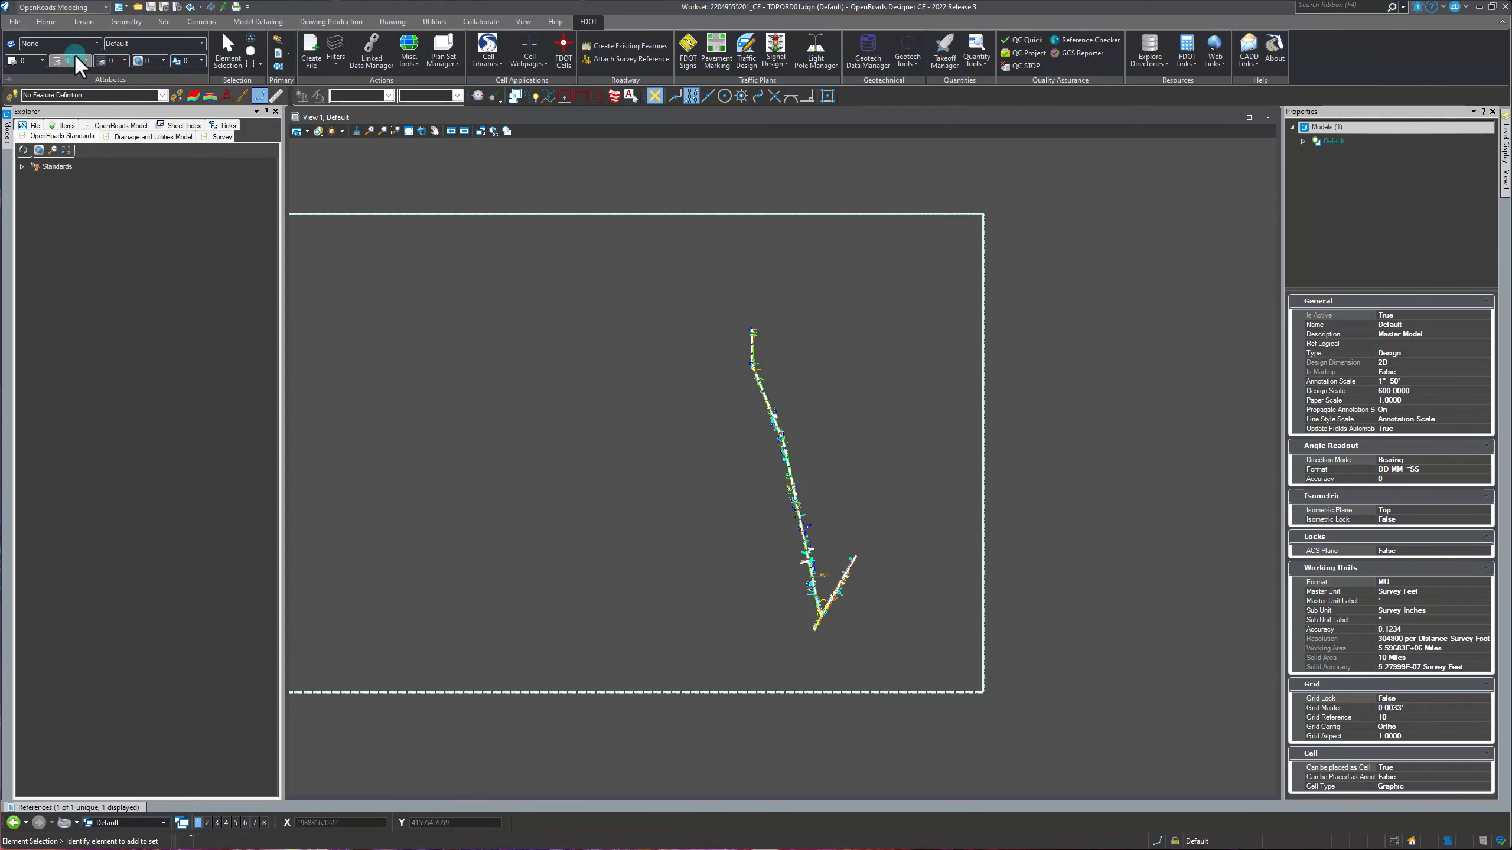
- Place a Block fence in Clip mode around the entire road corridor, leaving out the empty area to its west
click(249, 64)
drag(535, 237, 413, 227)
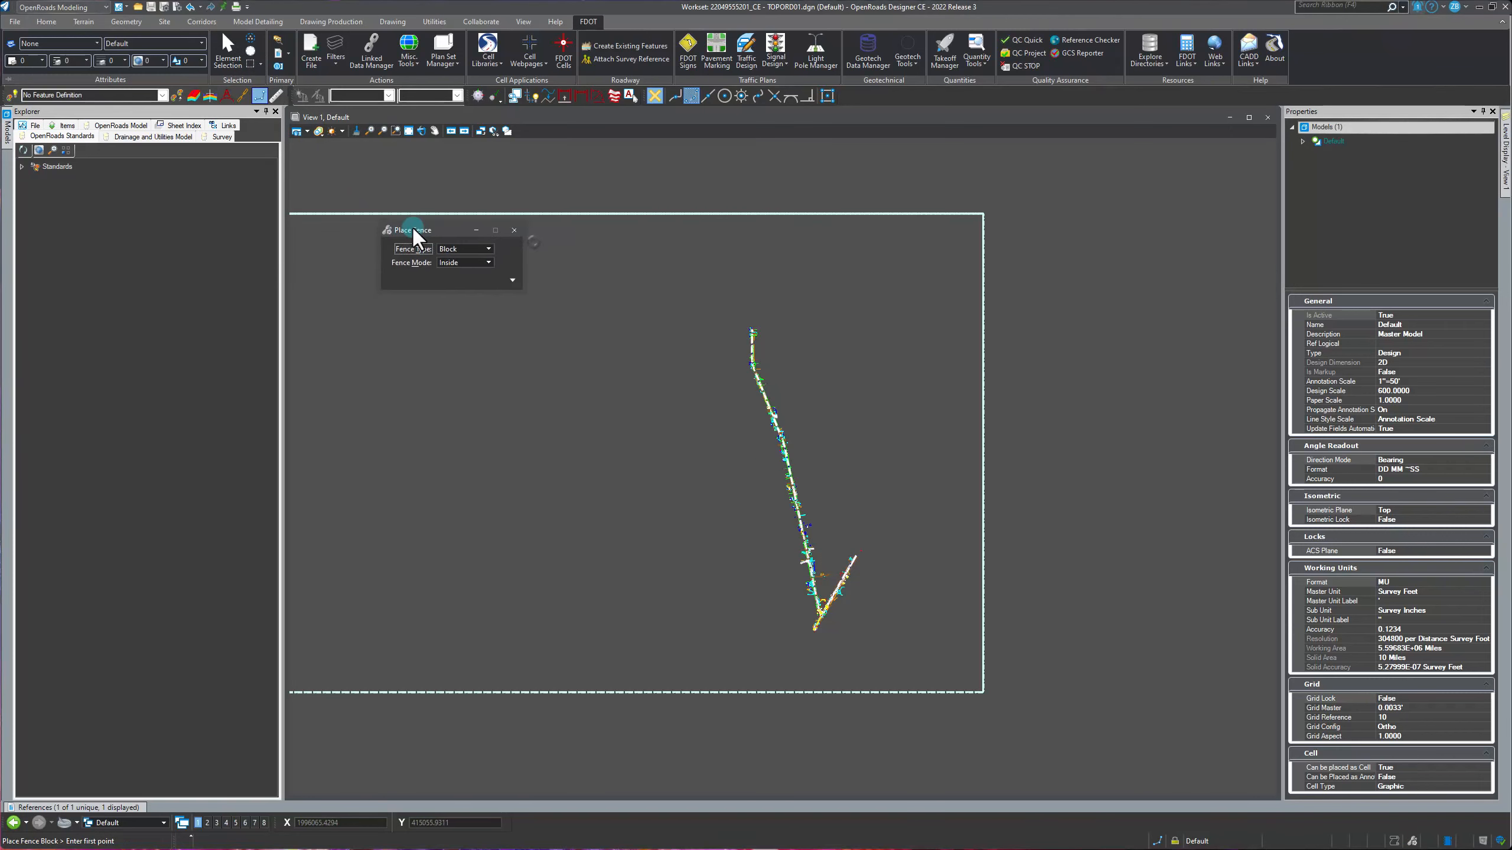
click(486, 249)
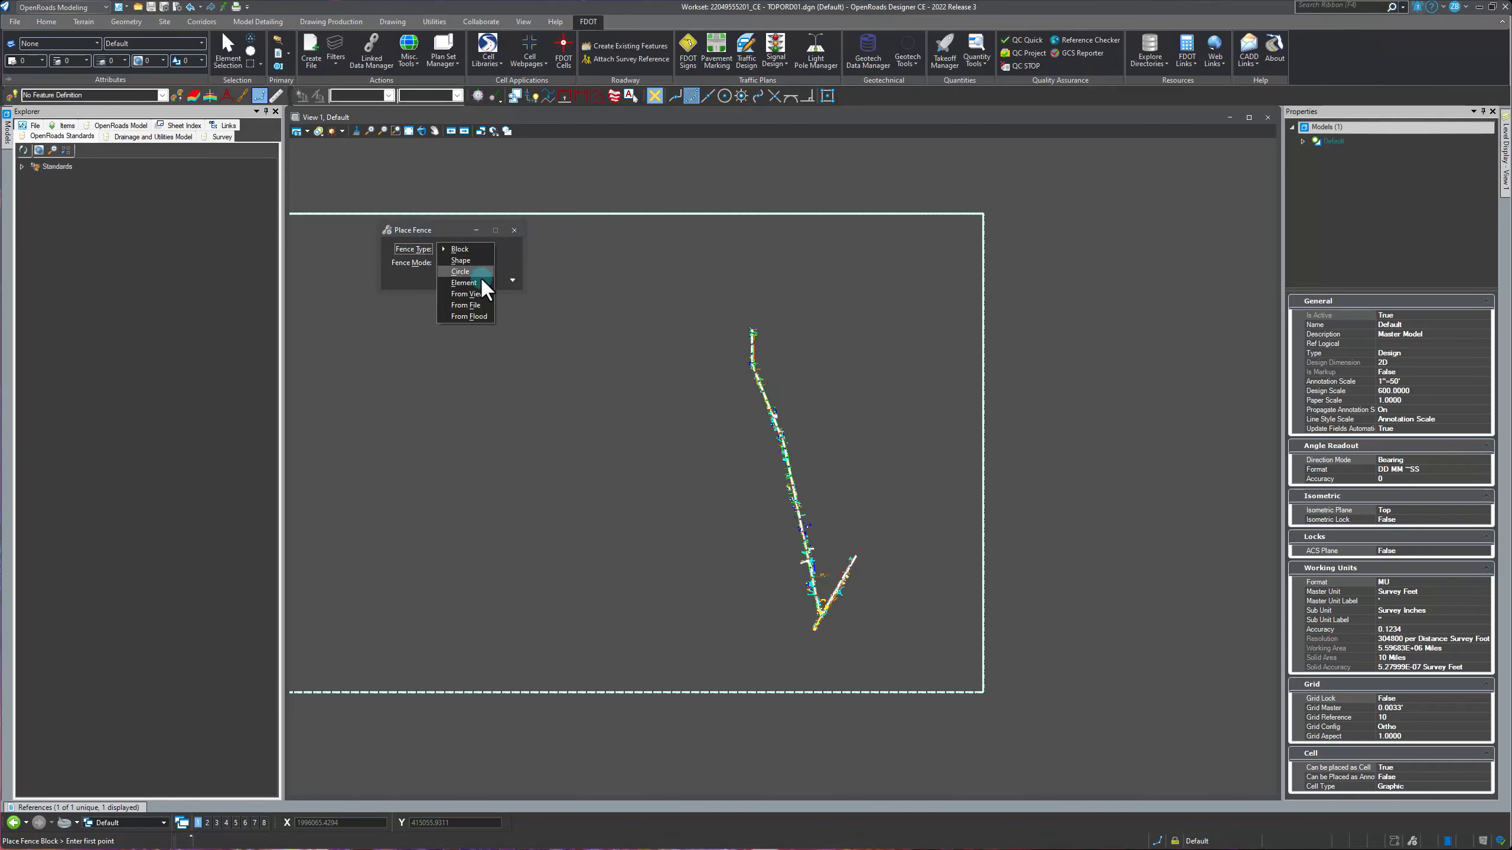
click(470, 248)
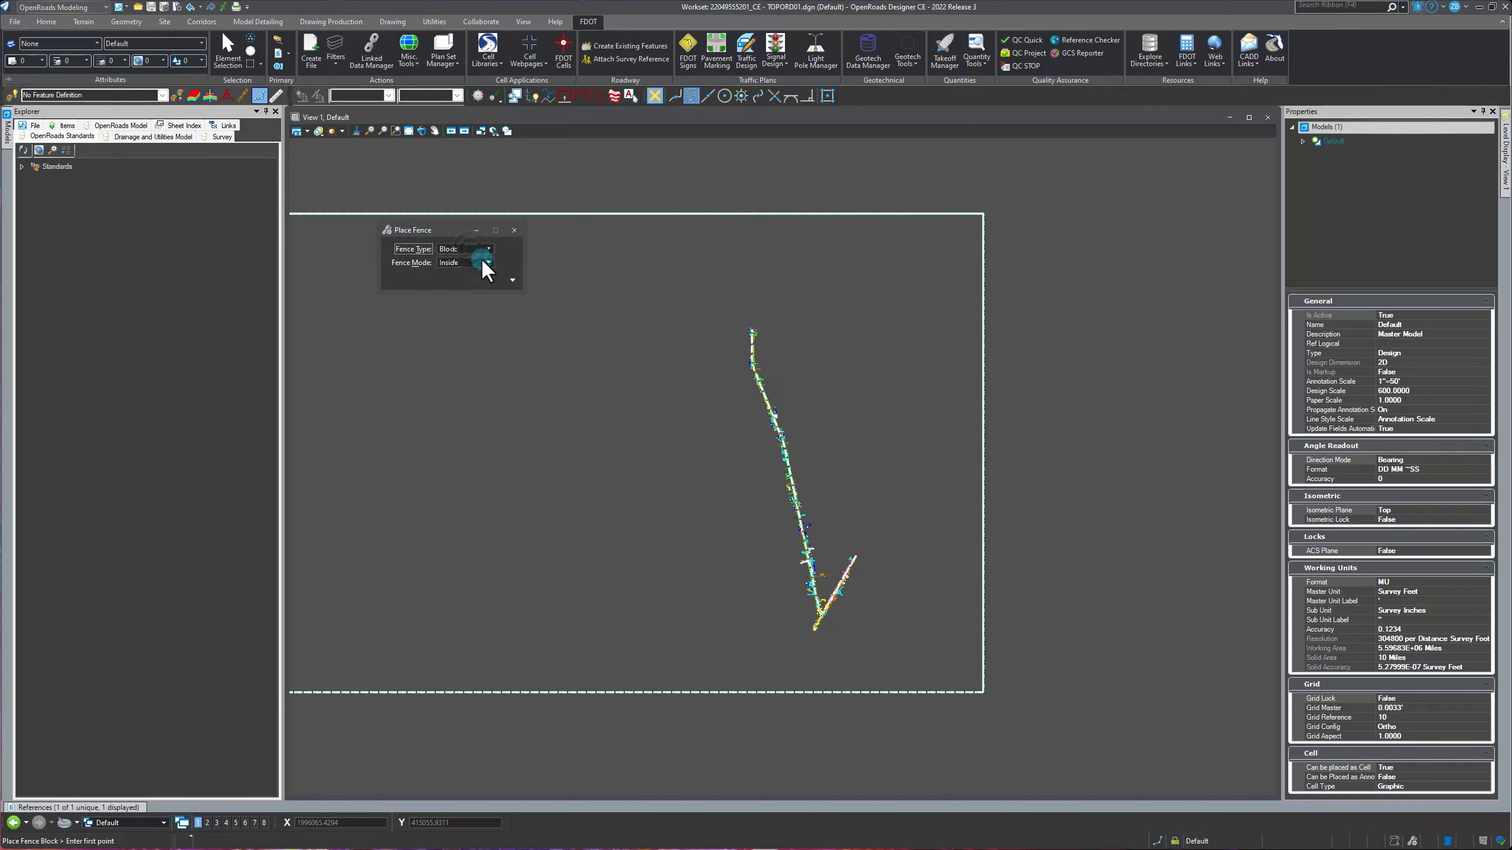
click(487, 263)
click(473, 283)
click(736, 312)
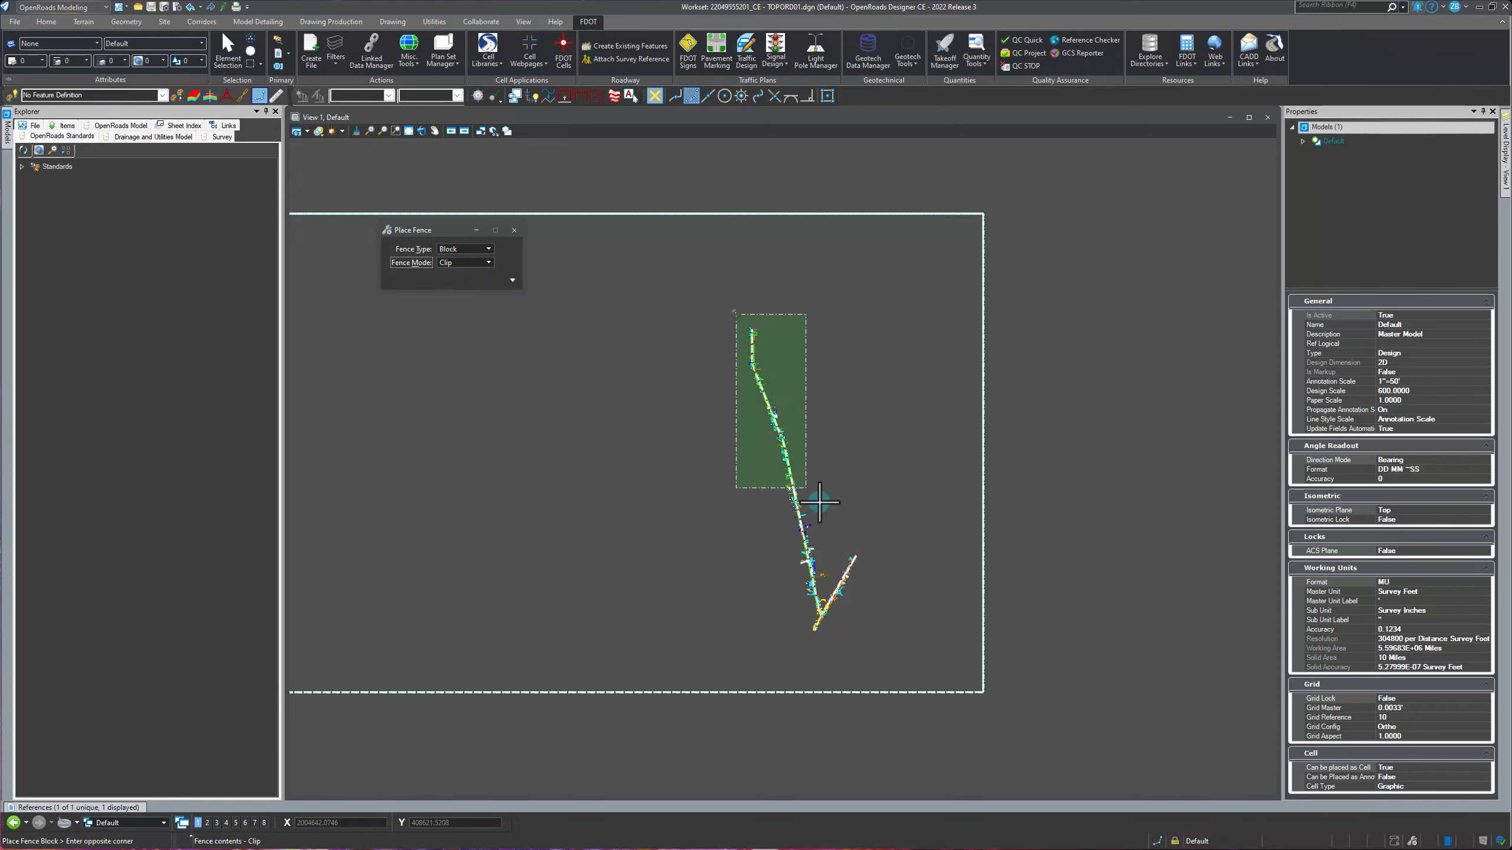
click(877, 647)
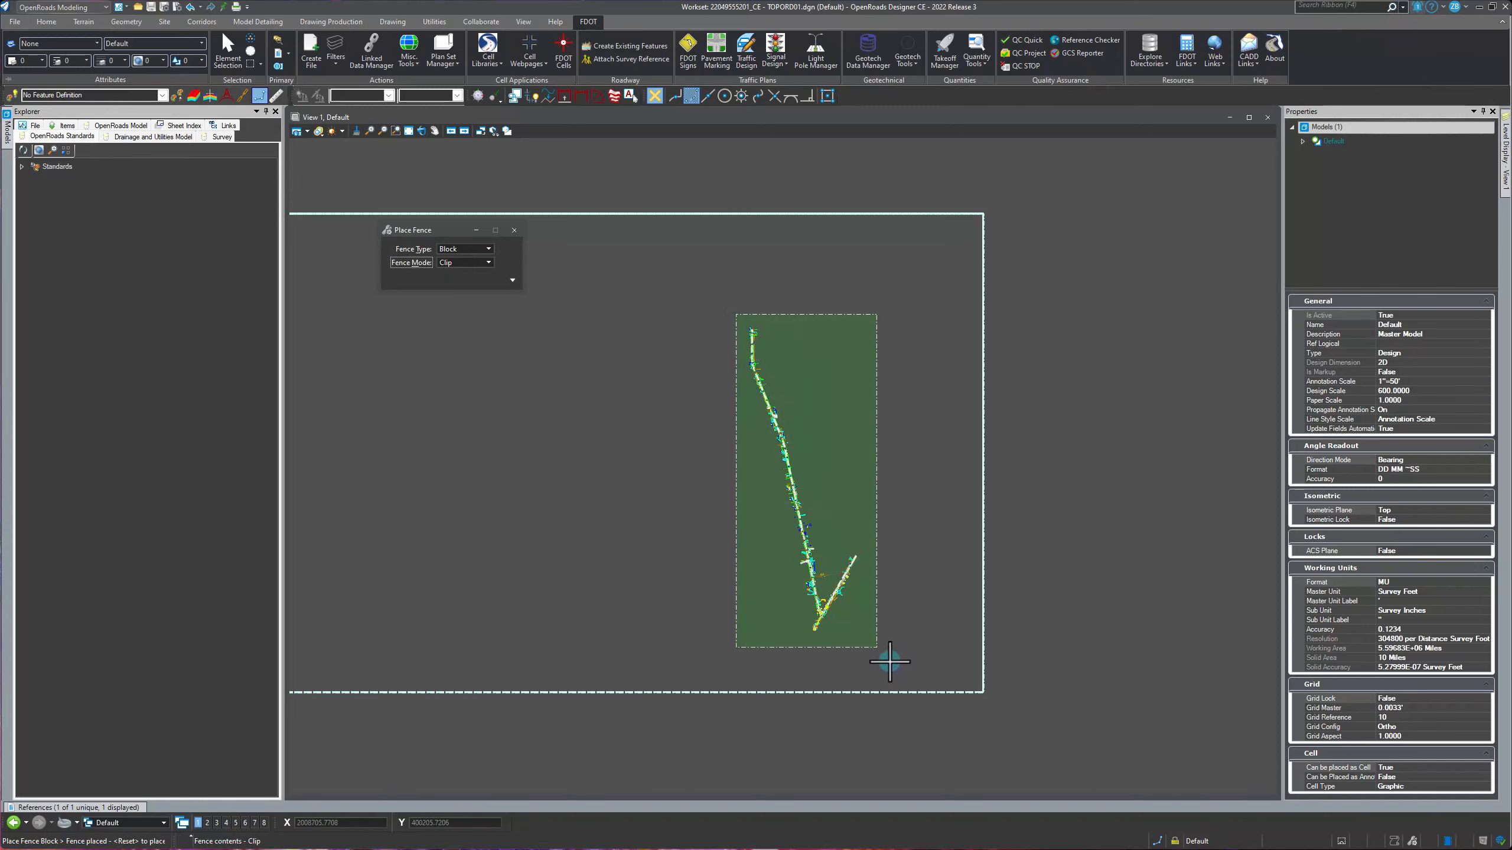
- Clip the TOPO reference SURVRD01.dgn to the fence, using the Active Fence method for the clip boundary
click(92, 808)
click(174, 651)
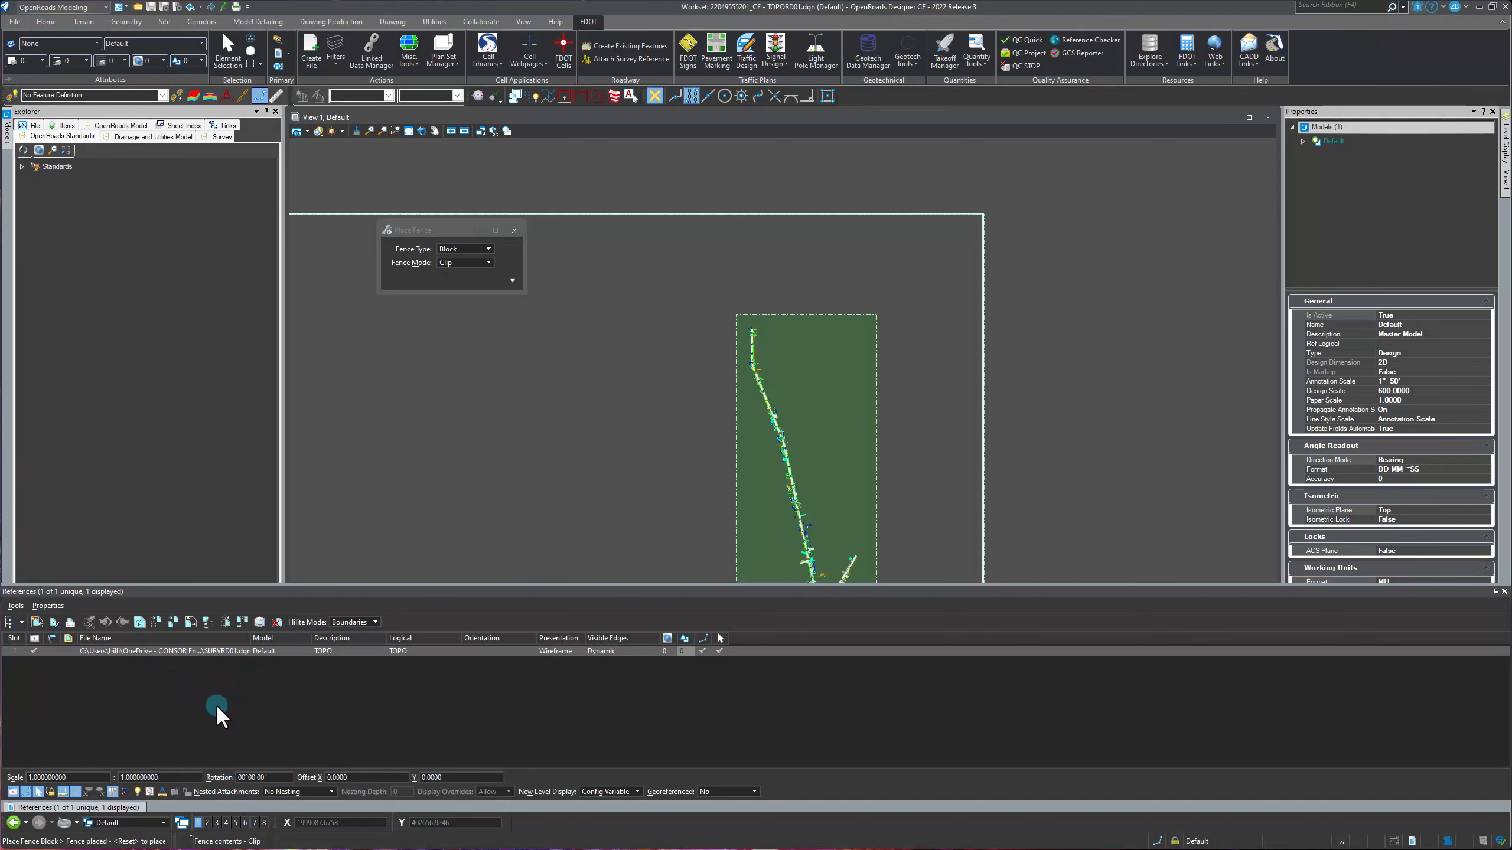
click(55, 623)
click(55, 623)
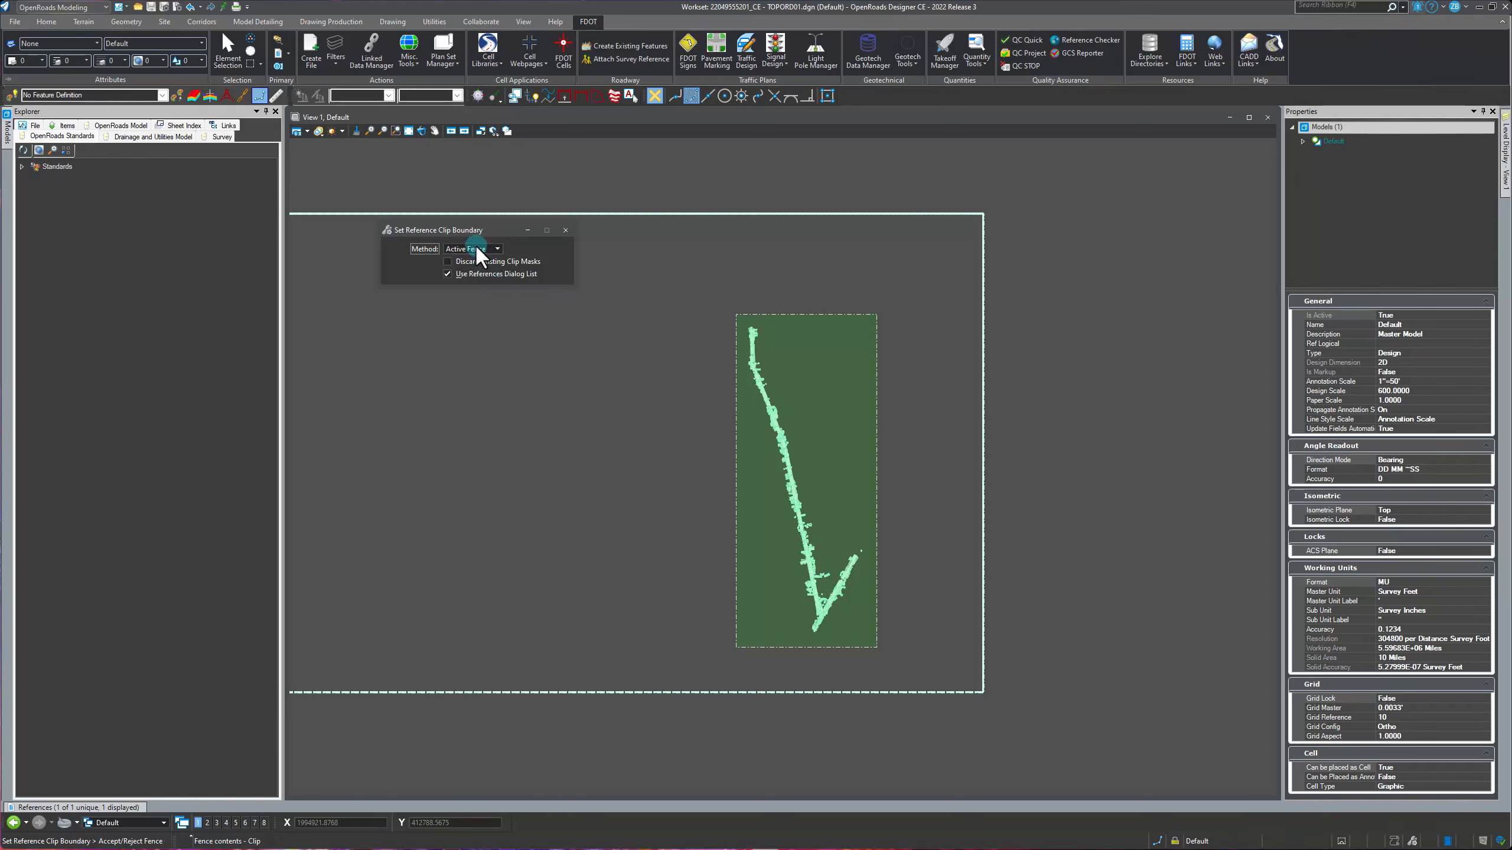
click(708, 429)
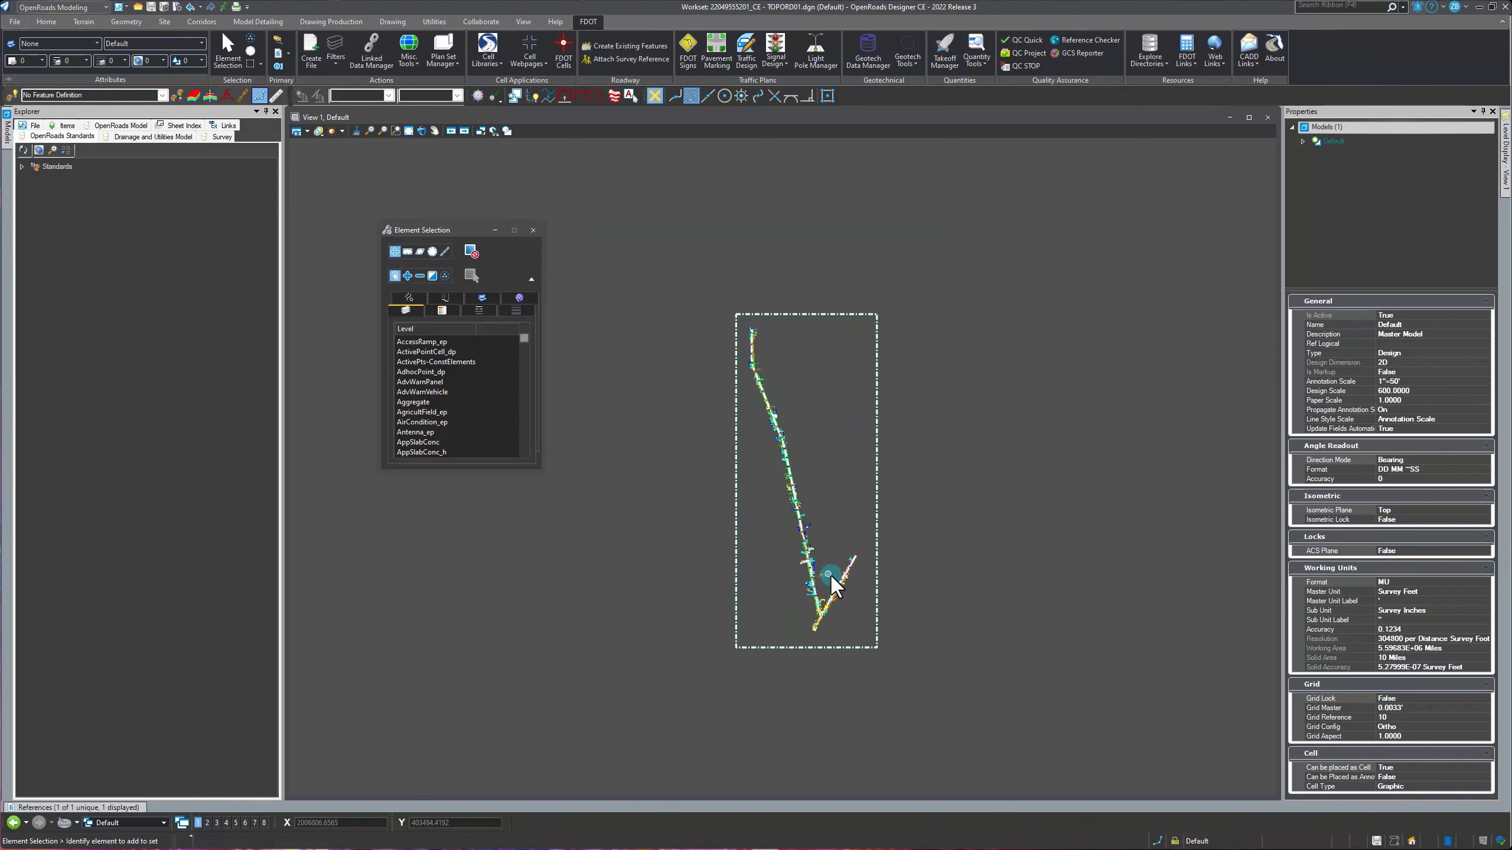
- Merge the clipped TOPO reference SURVRD01.dgn into the master model through View 1 and accept the merge
scroll(832, 577, down, 2)
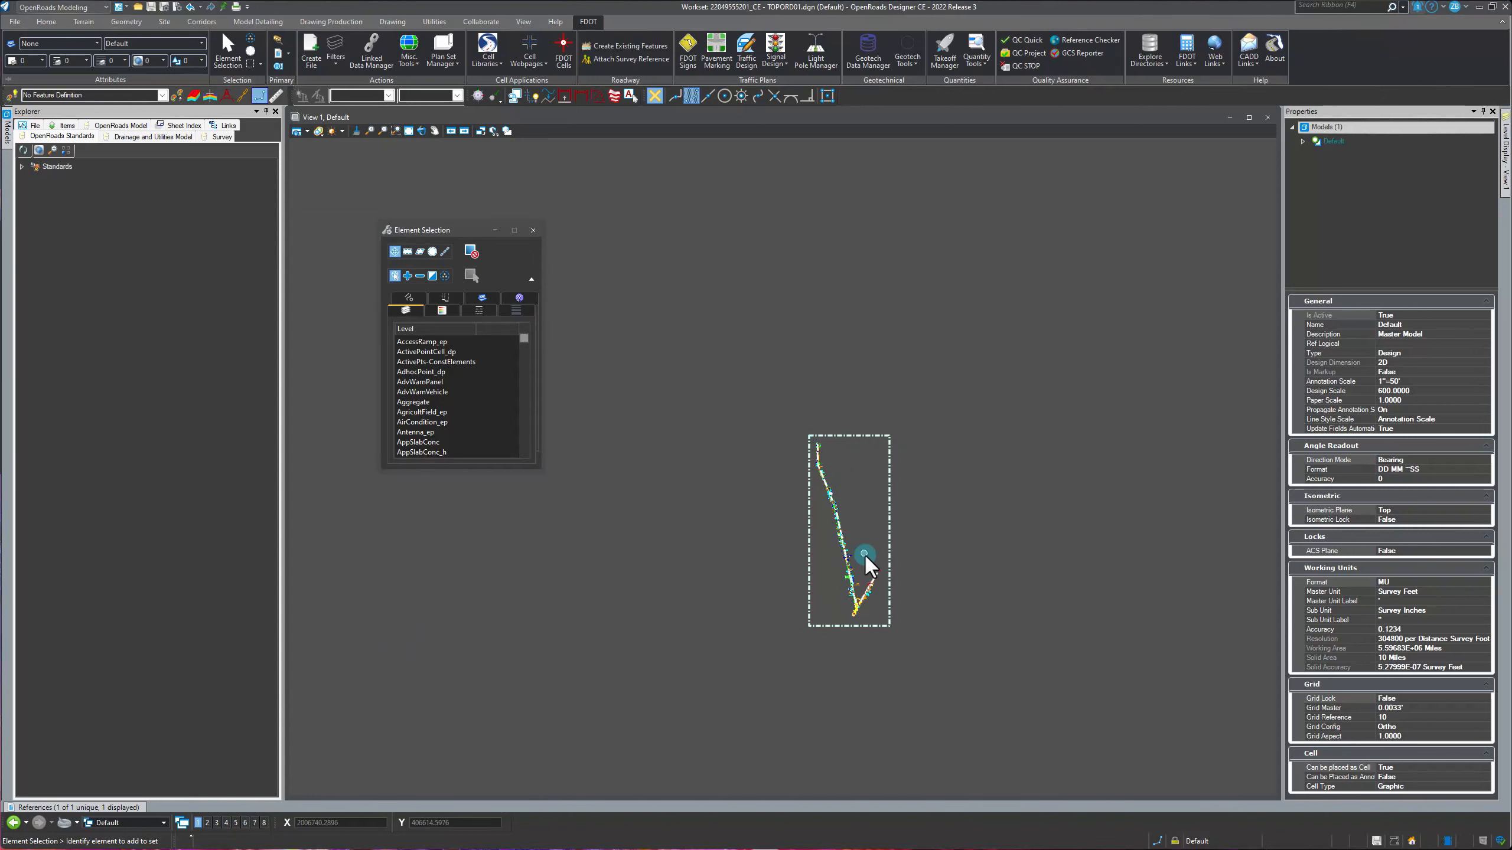
scroll(850, 591, up, 2)
mouse_move(856, 593)
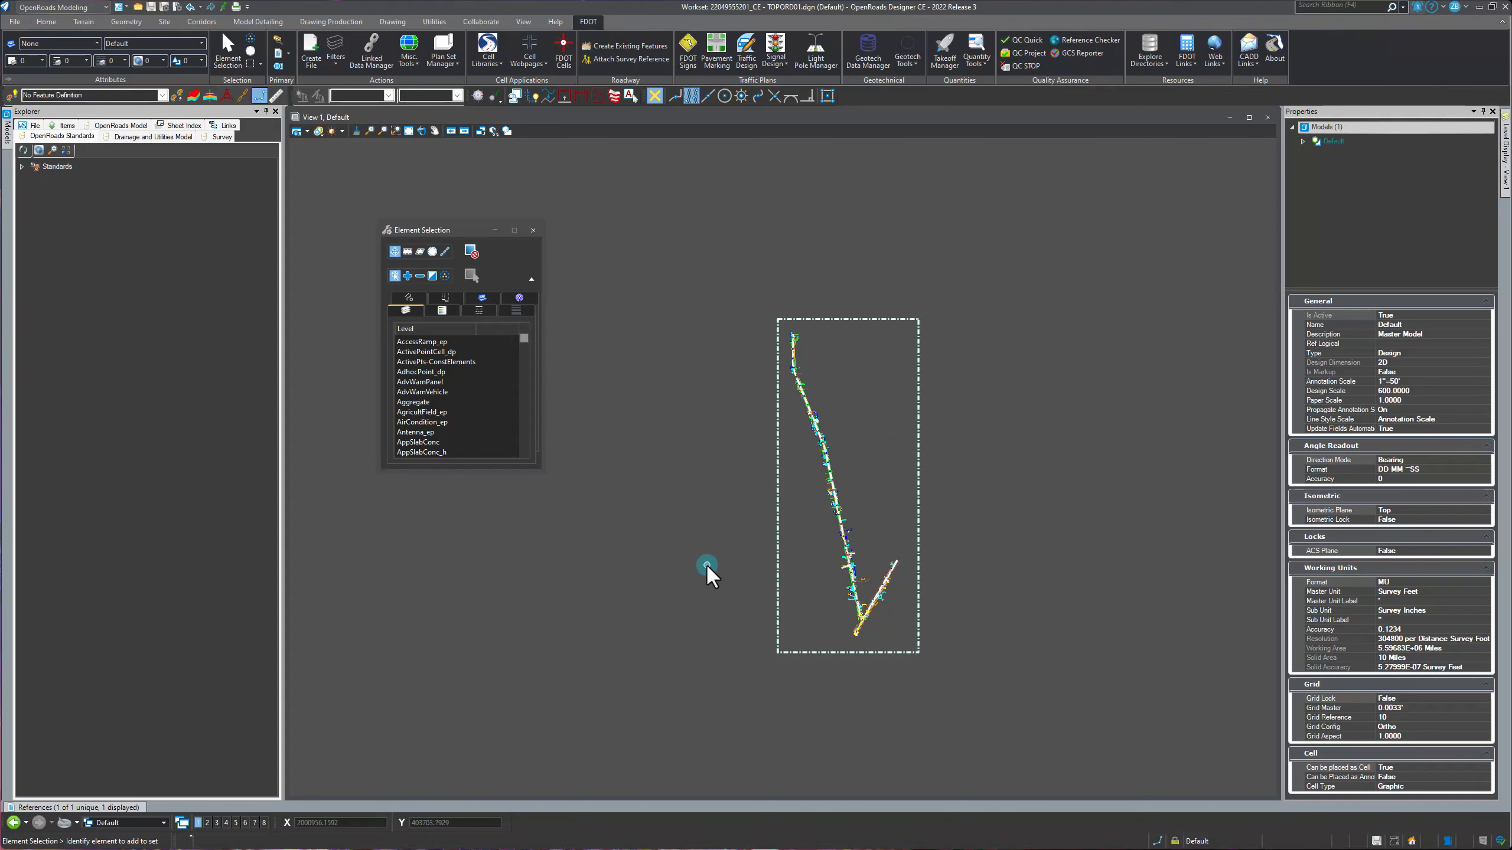
scroll(881, 635, up, 5)
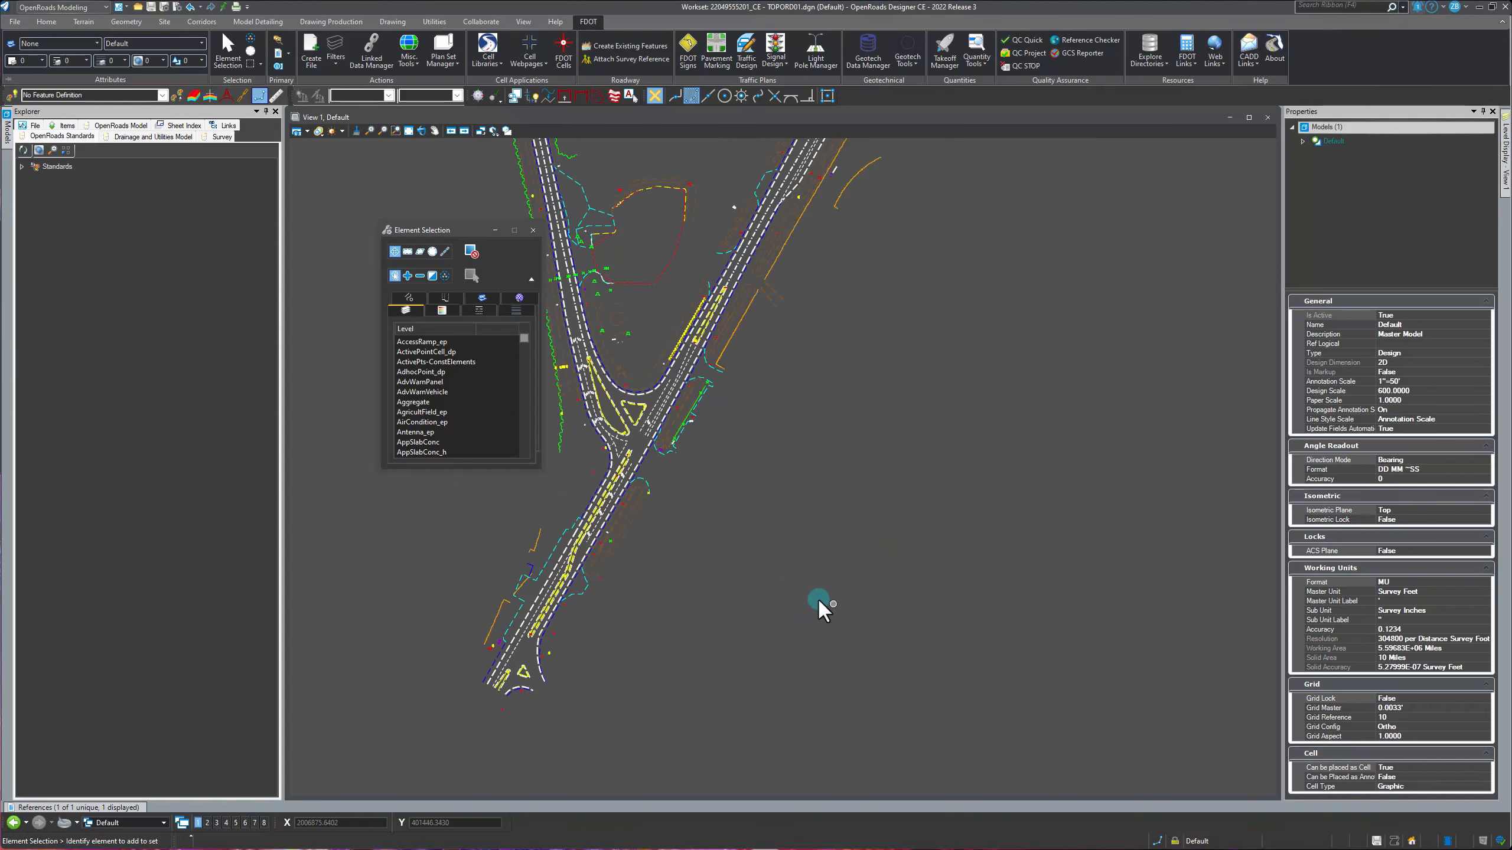
mouse_move(89, 808)
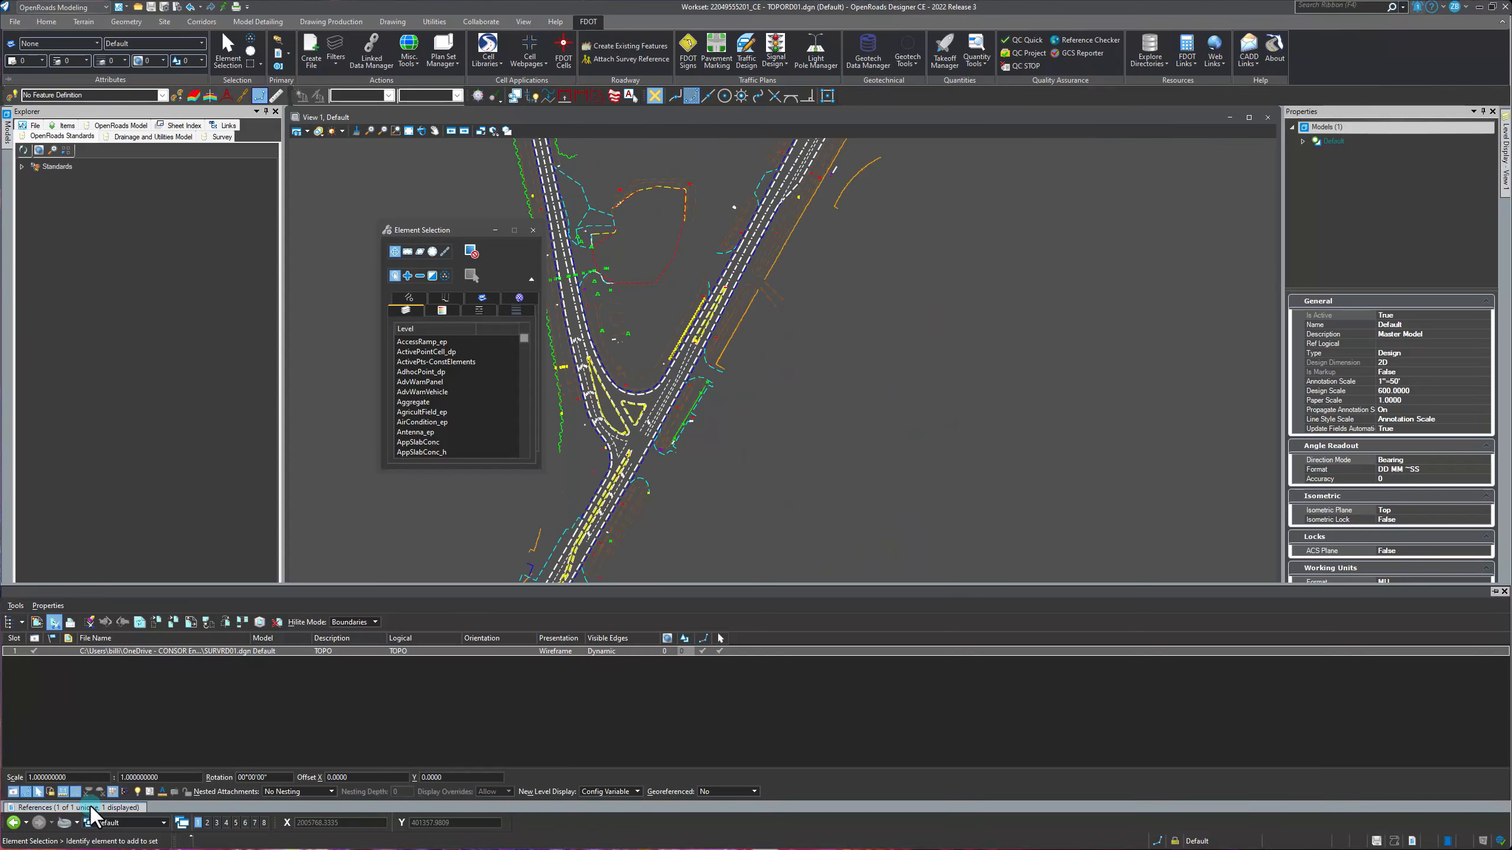
right_click(177, 654)
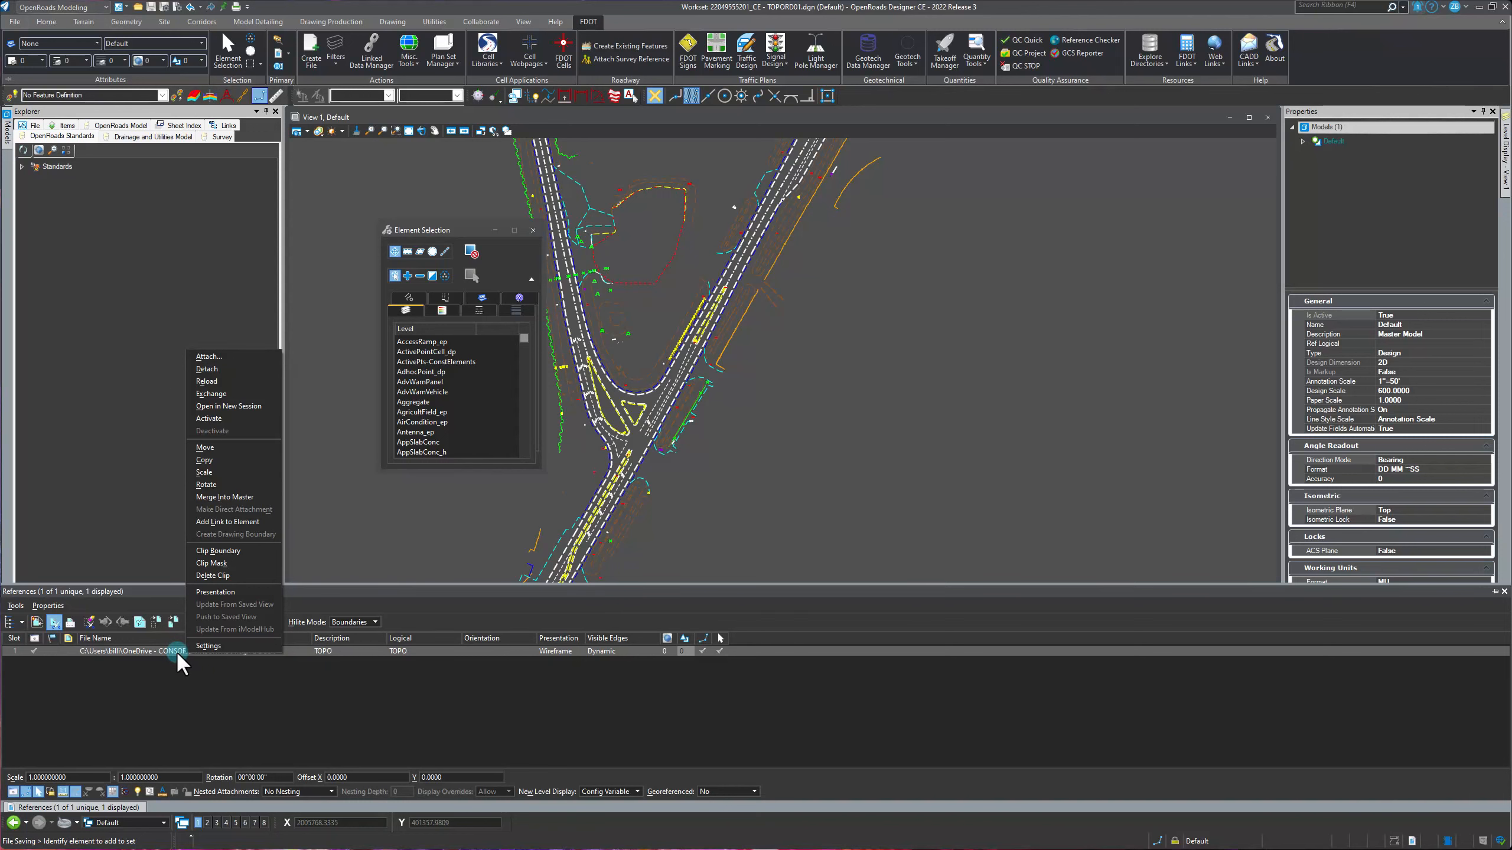
click(224, 496)
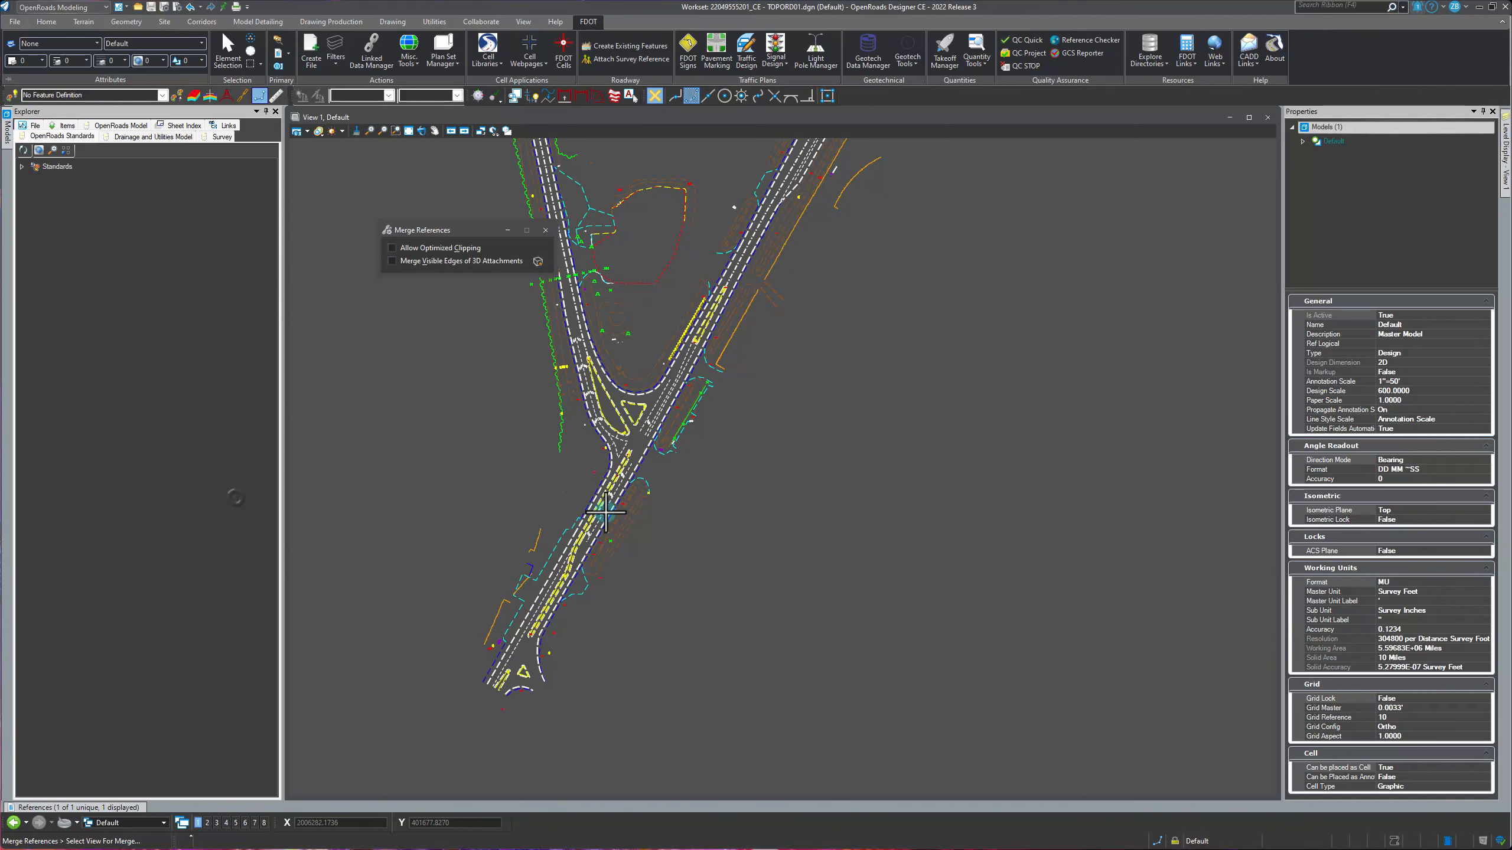
click(694, 505)
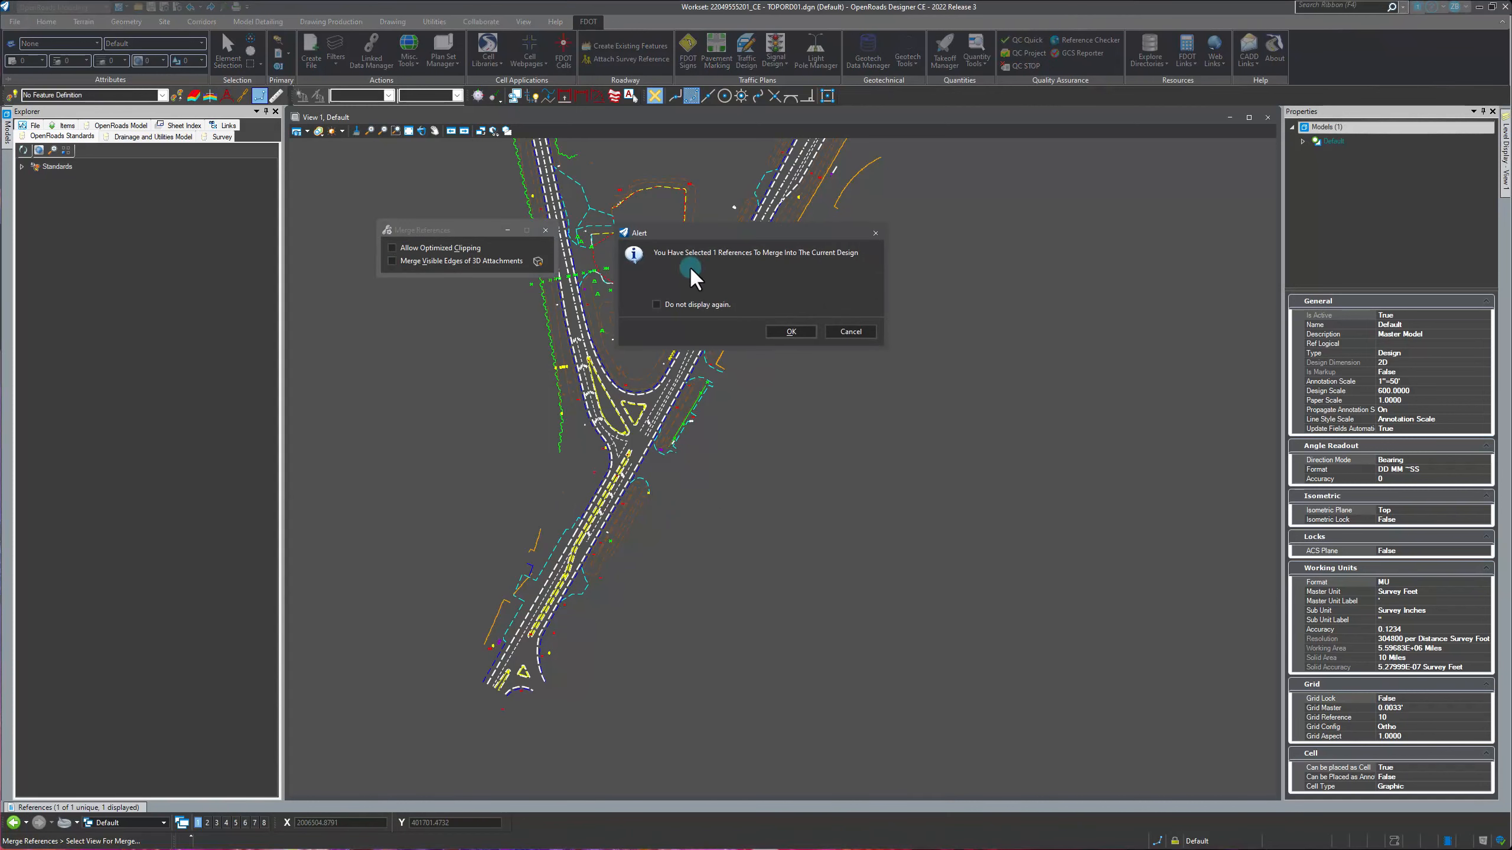
click(791, 333)
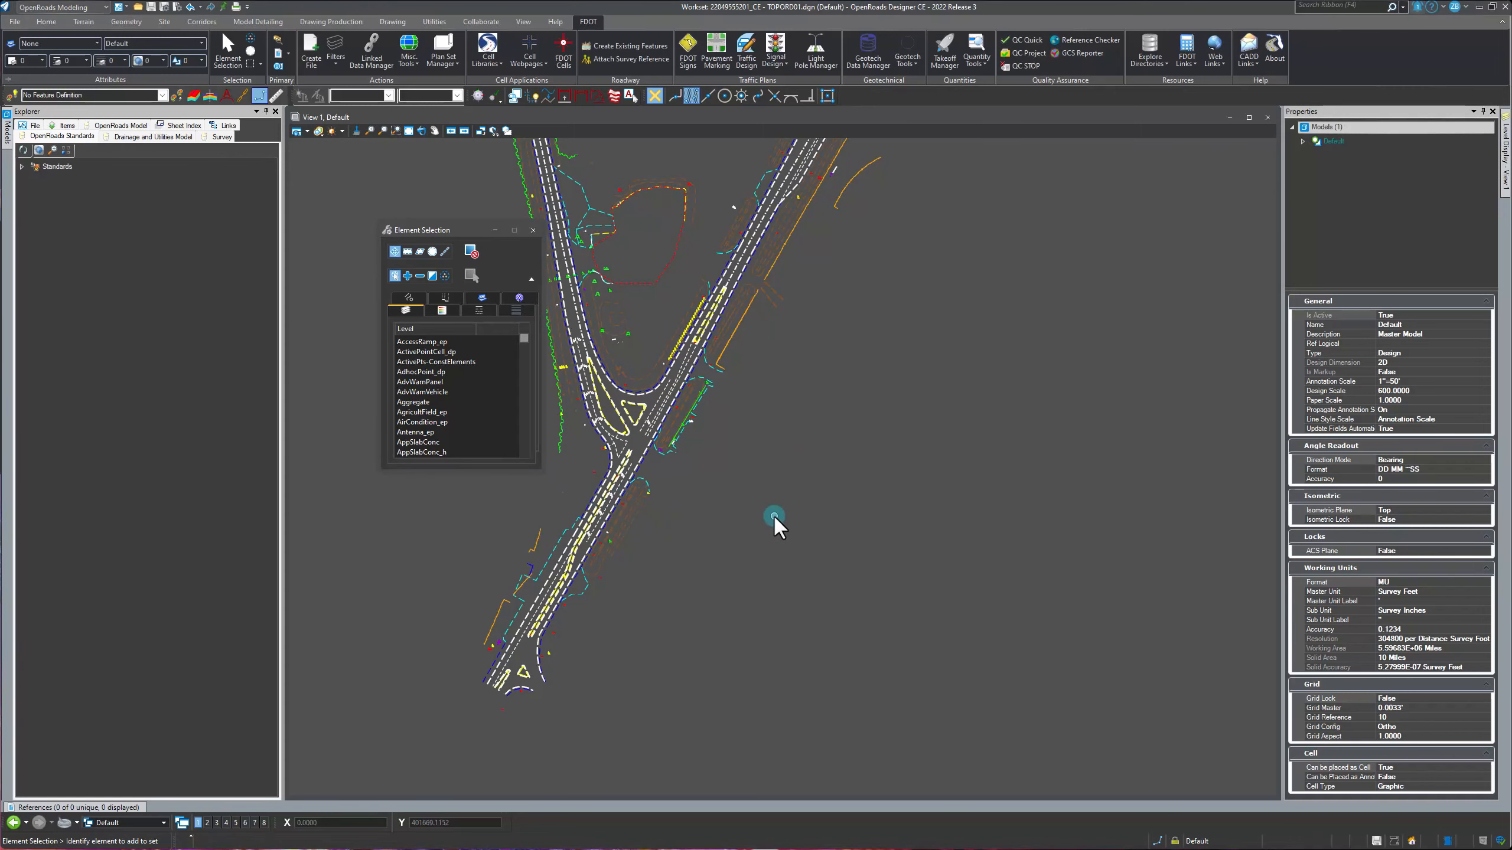
- Select a merged line below the curved driveway edge southeast of the intersection to check its properties, and clear the selection
scroll(635, 471, up, 5)
scroll(636, 471, up, 3)
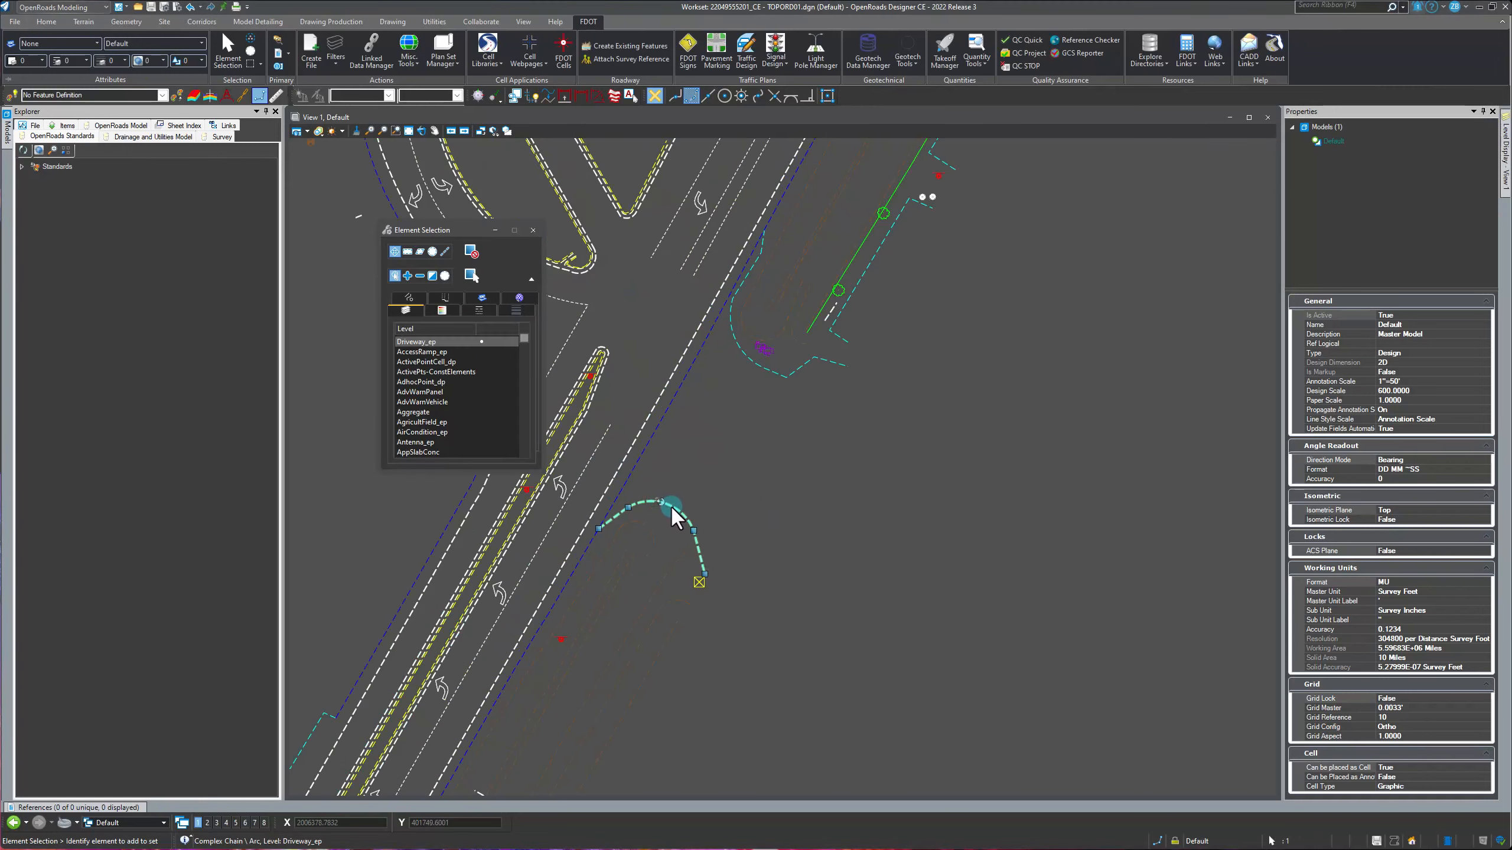
click(676, 616)
click(683, 601)
click(808, 626)
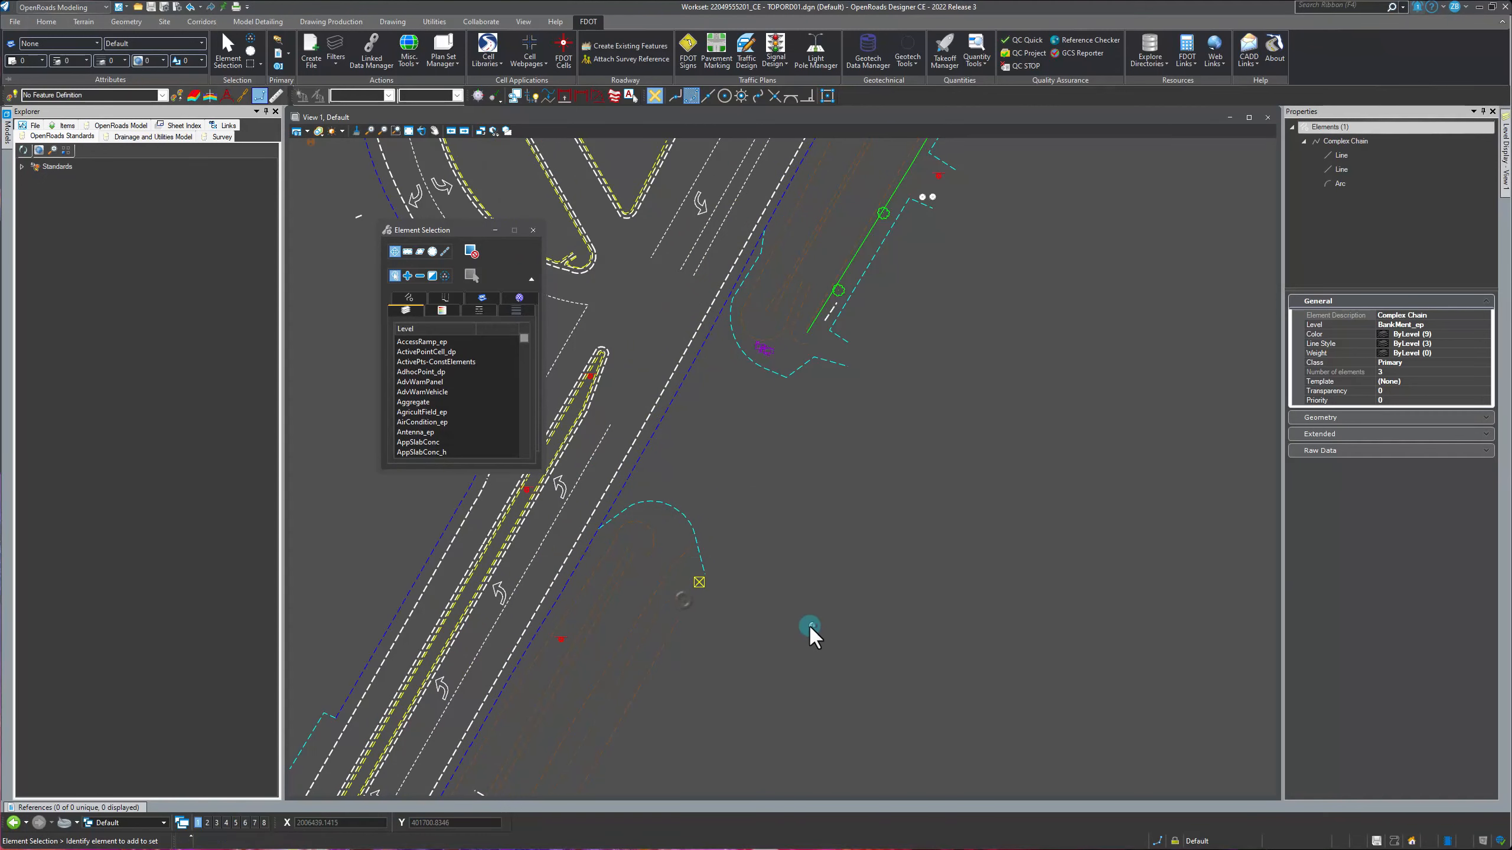
scroll(736, 490, down, 5)
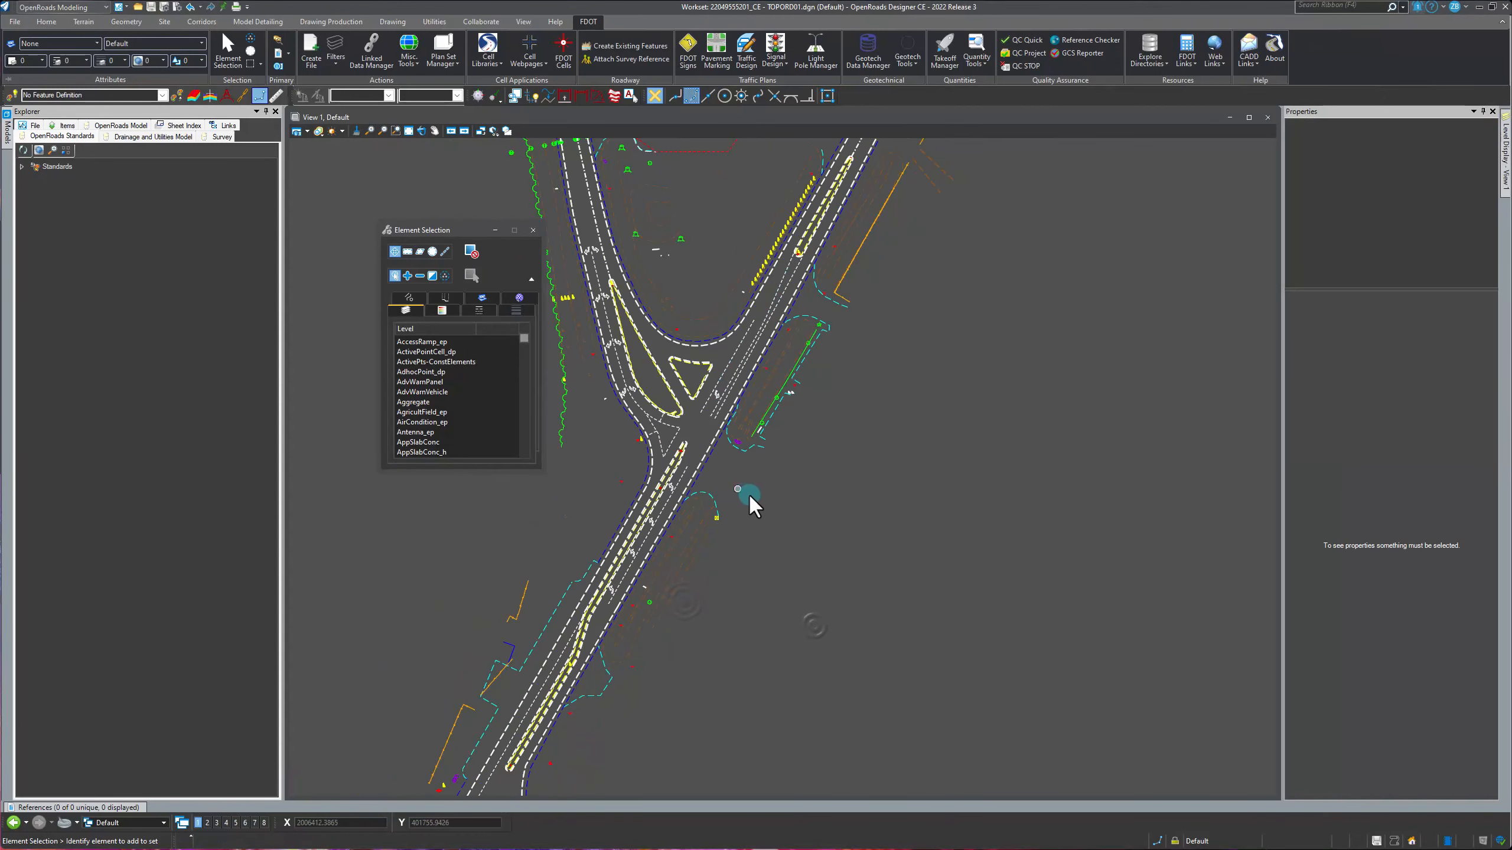
- Rotate the view with the 2 Points method so the road through the southern intersection runs horizontally
click(424, 130)
scroll(700, 462, up, 2)
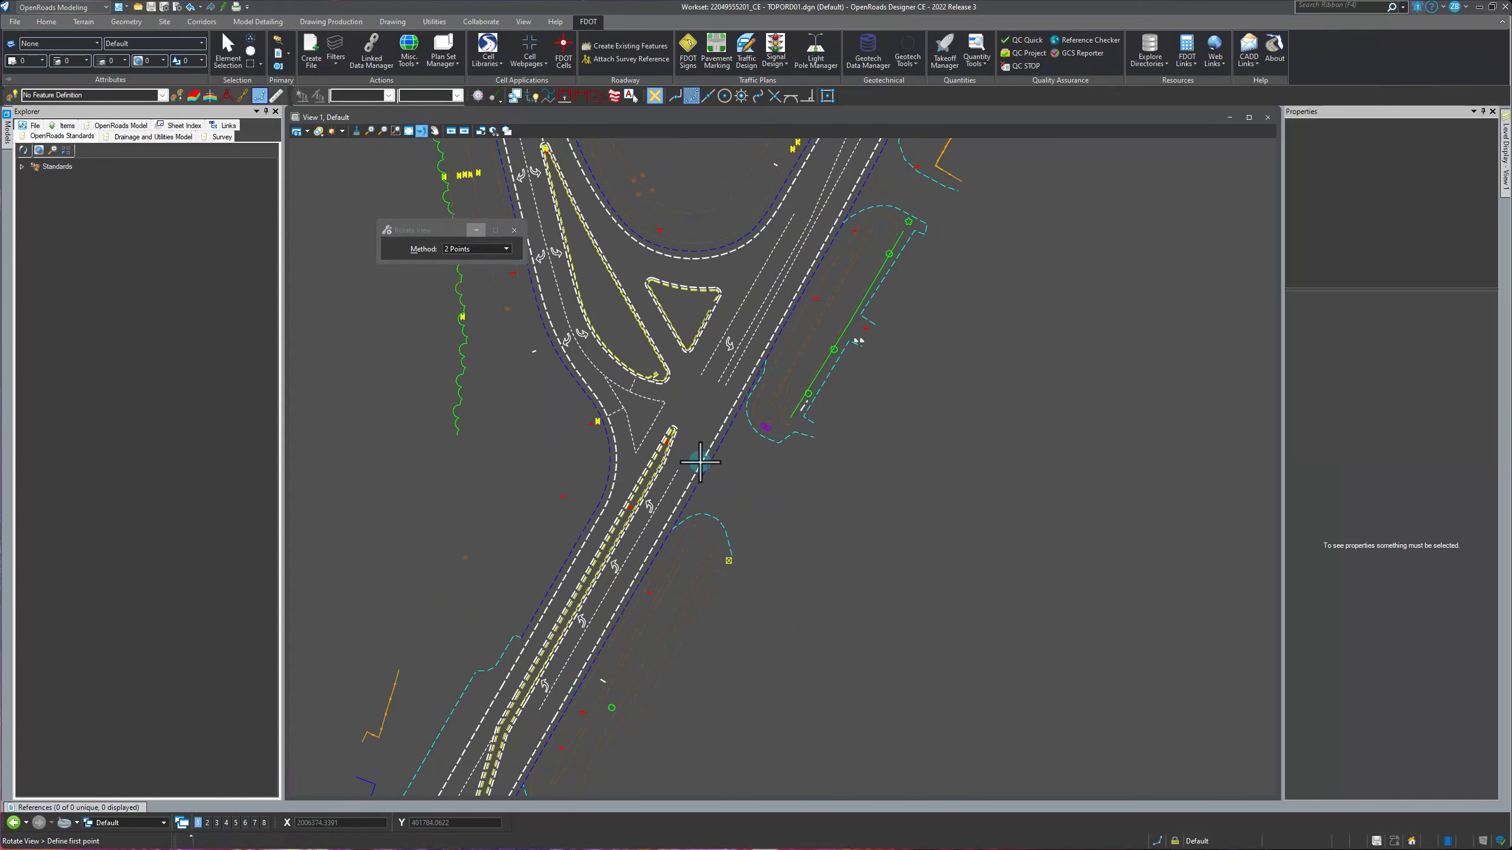
click(729, 411)
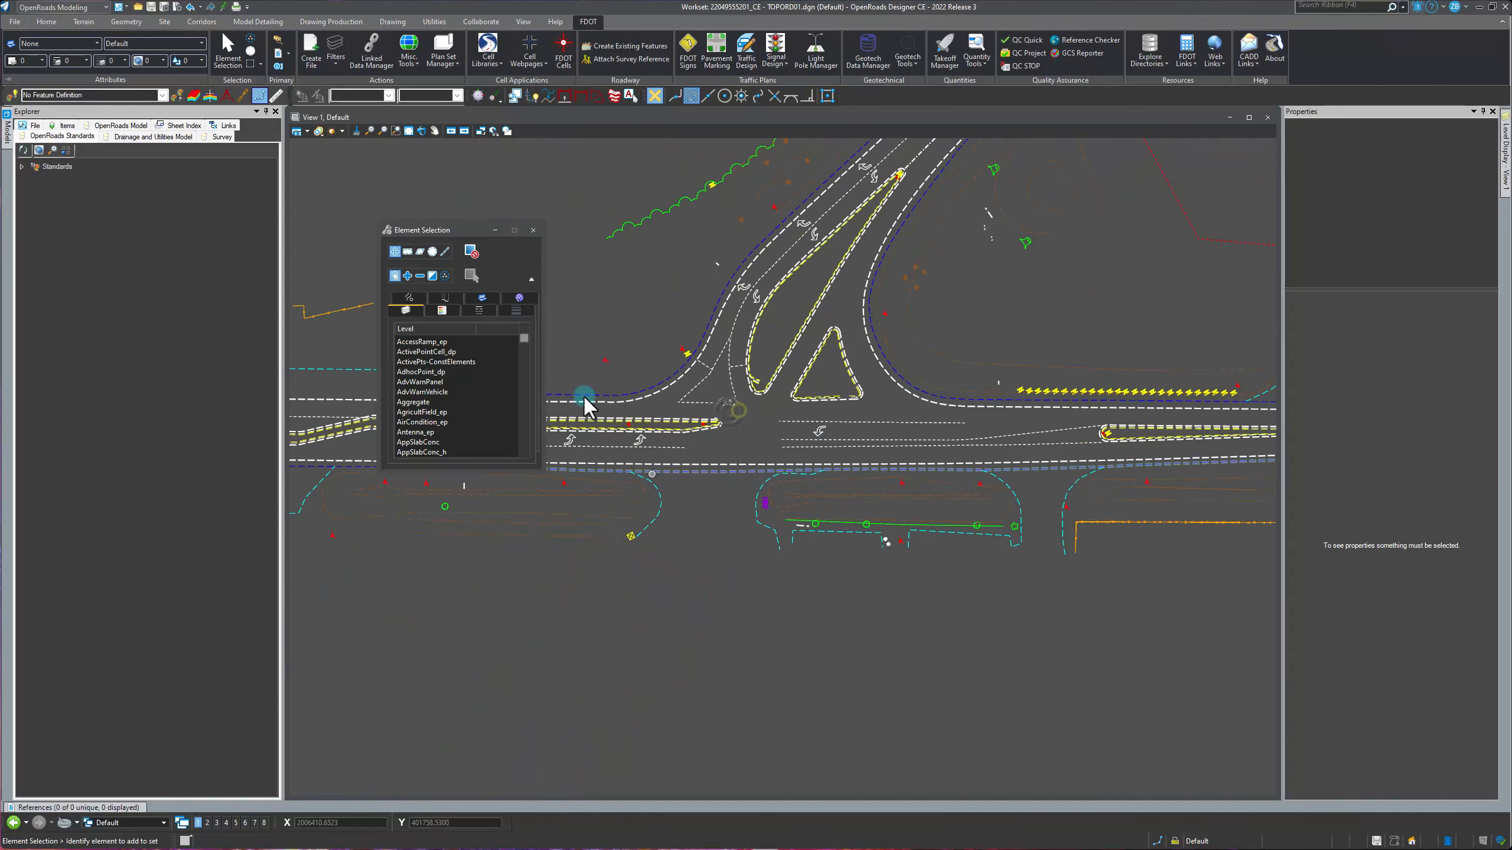
scroll(780, 451, down, 3)
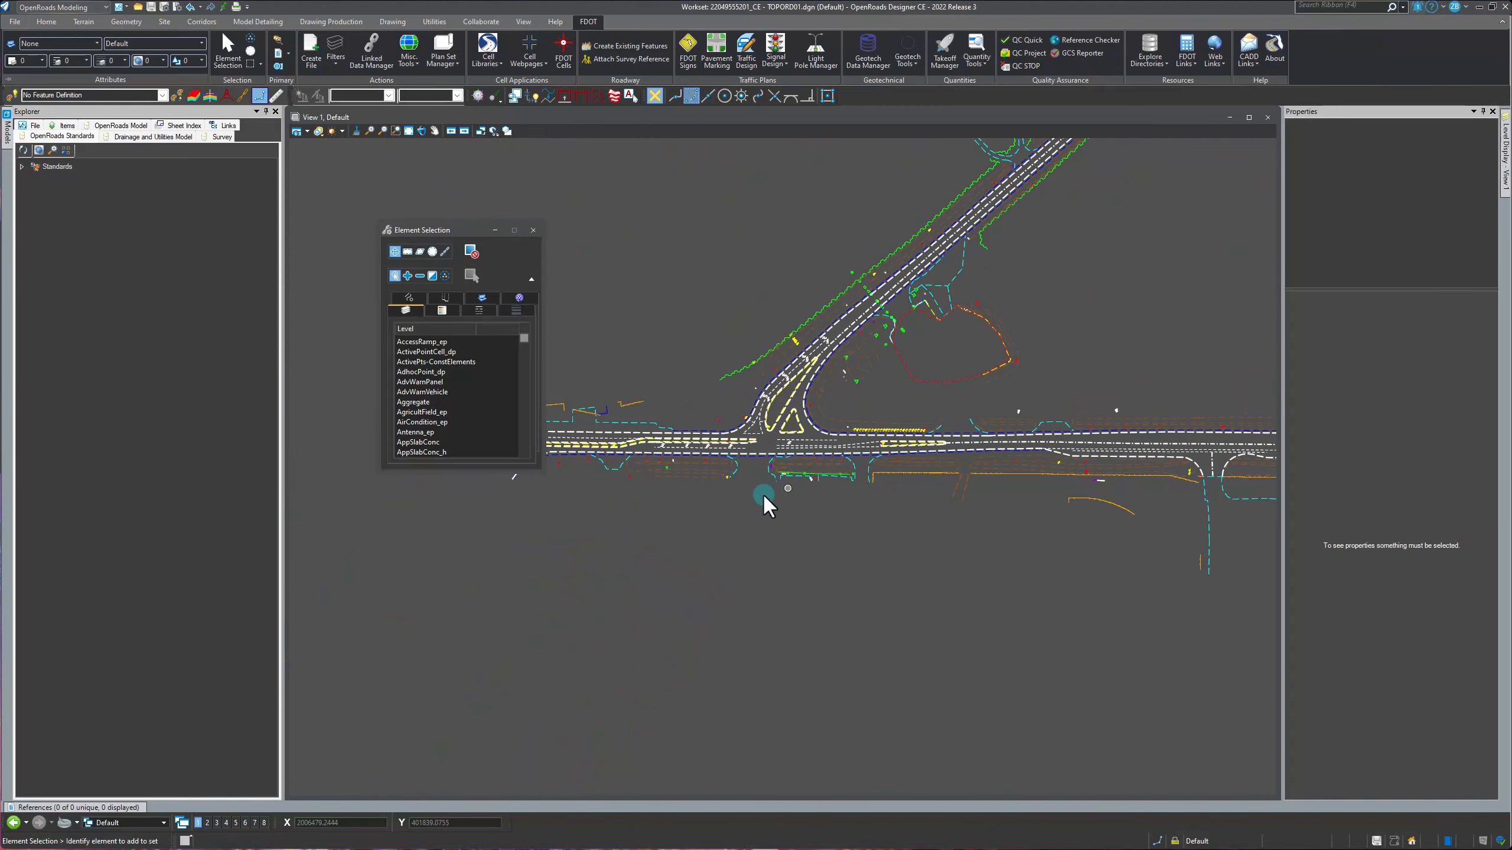
scroll(583, 558, down, 2)
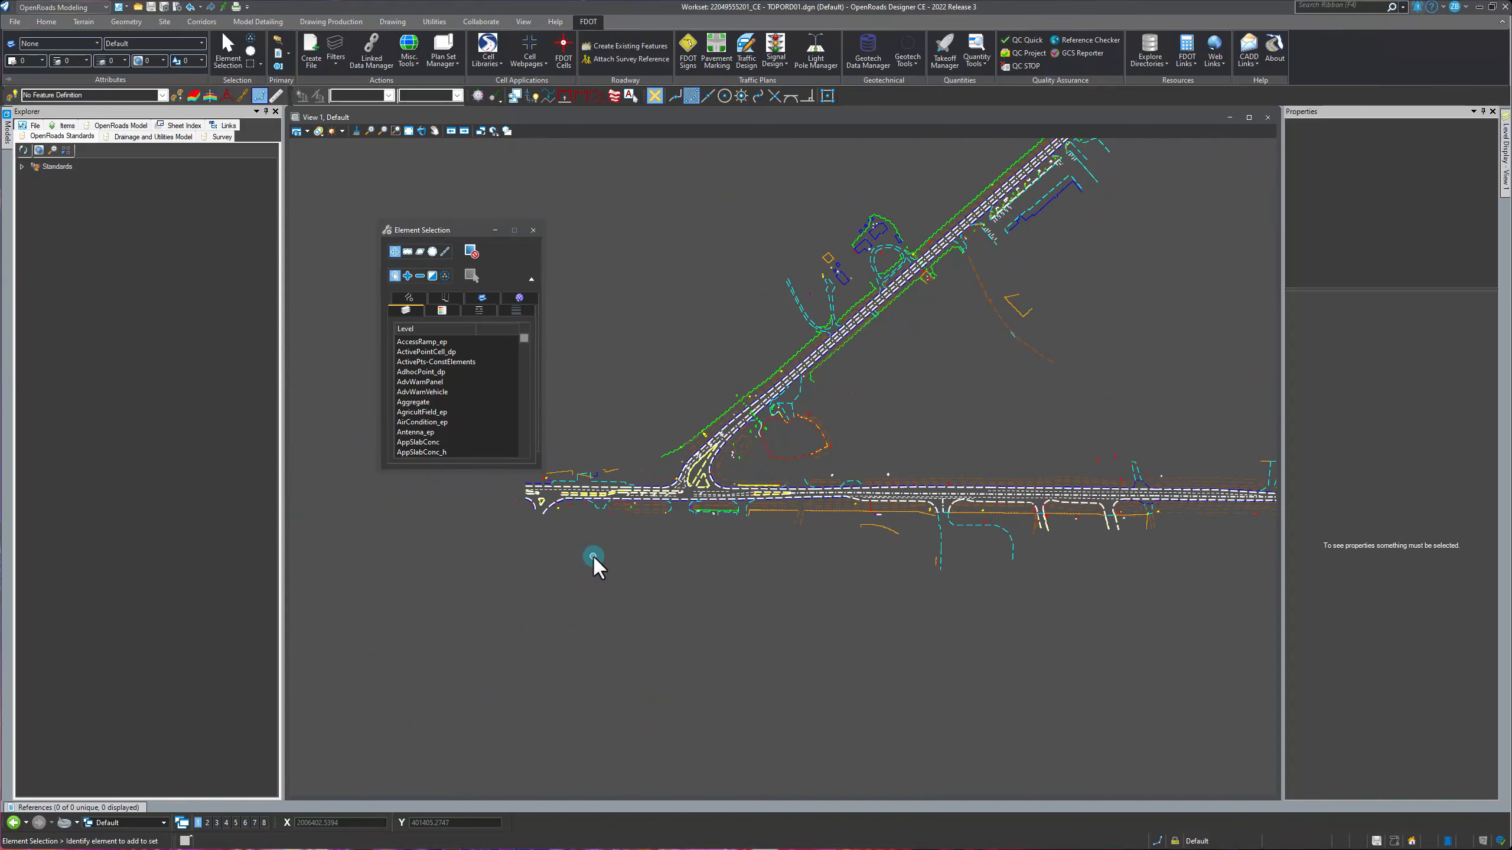
scroll(554, 566, down, 2)
scroll(881, 560, down, 2)
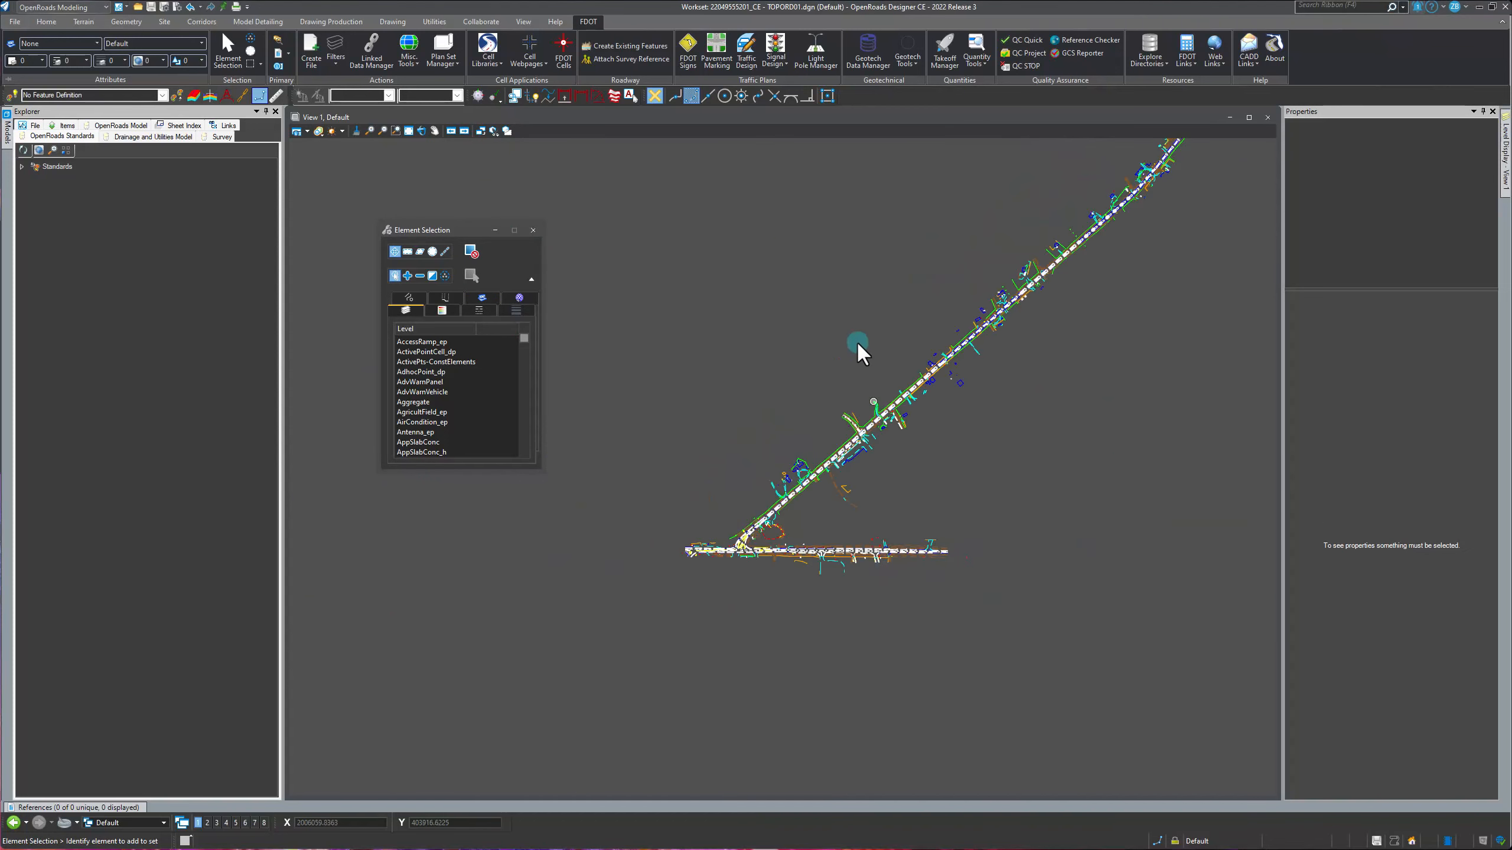
scroll(761, 560, up, 5)
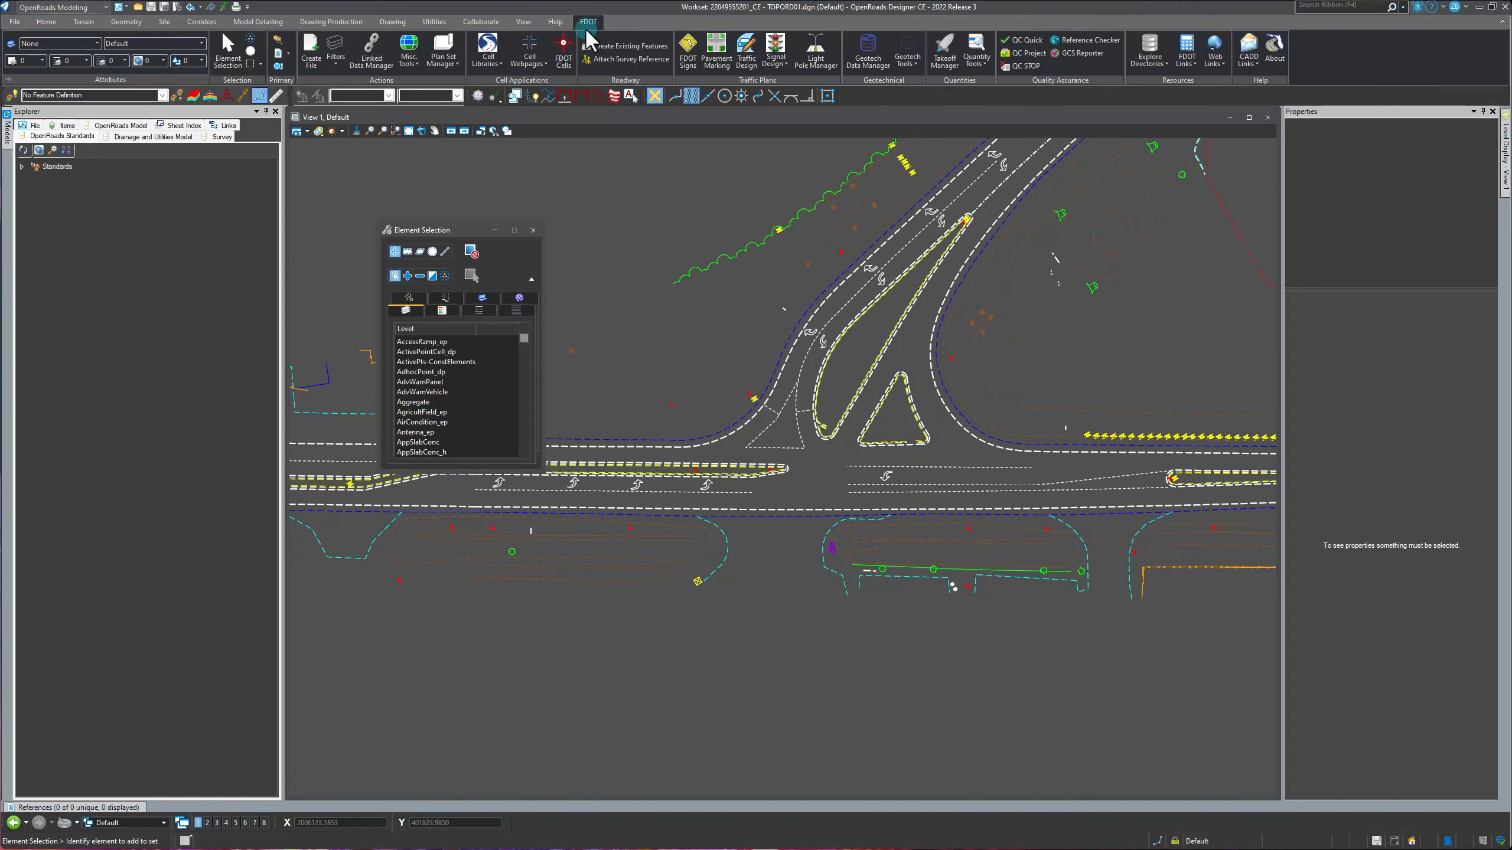
- Create and open the survey design file DREXRD01.dgn for Drainage Structures - Existing, and close the file creation dialog
click(309, 62)
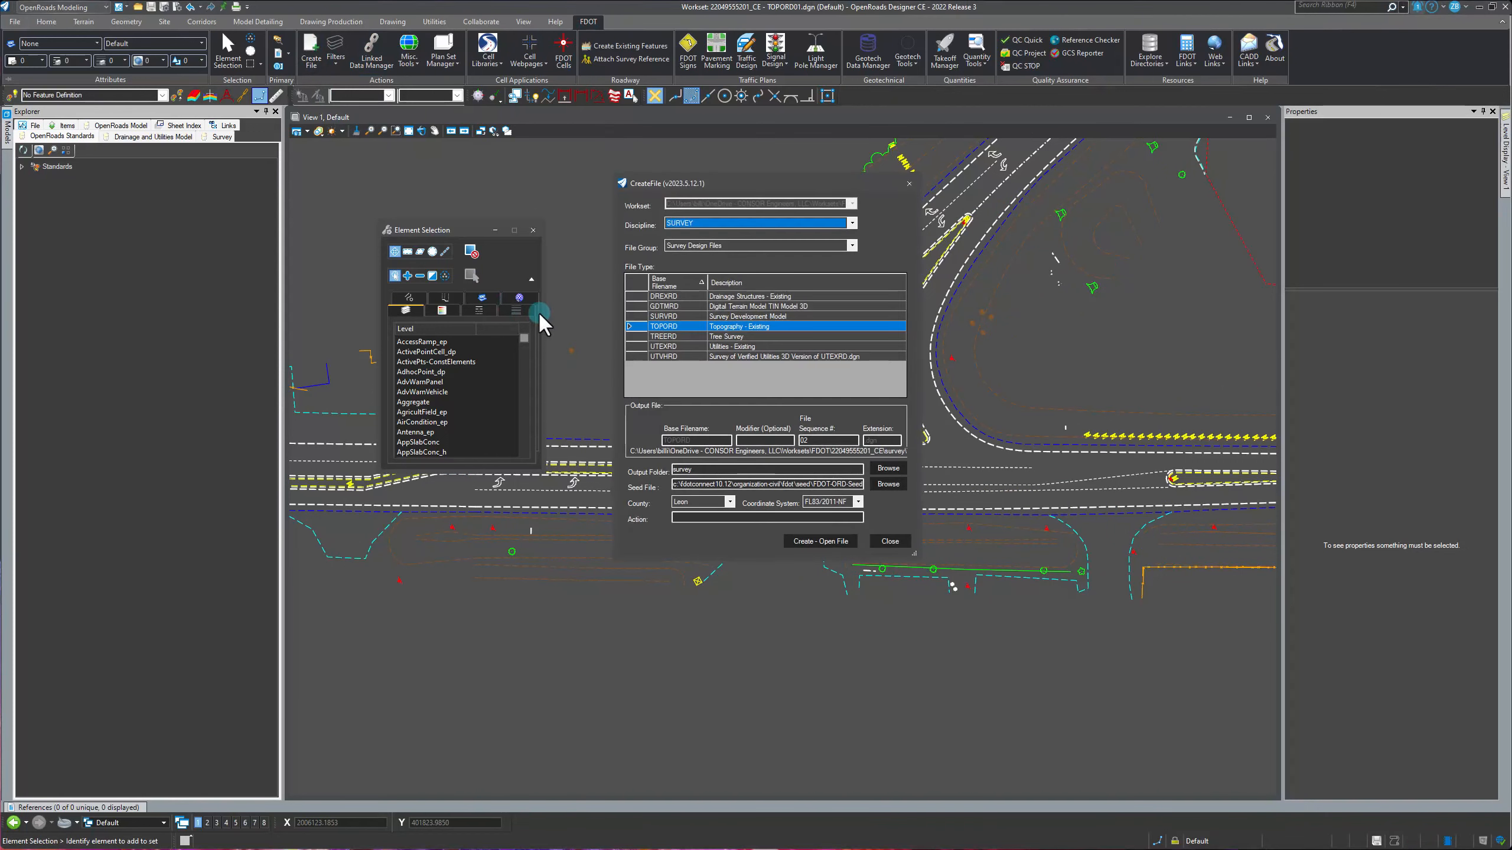
click(677, 298)
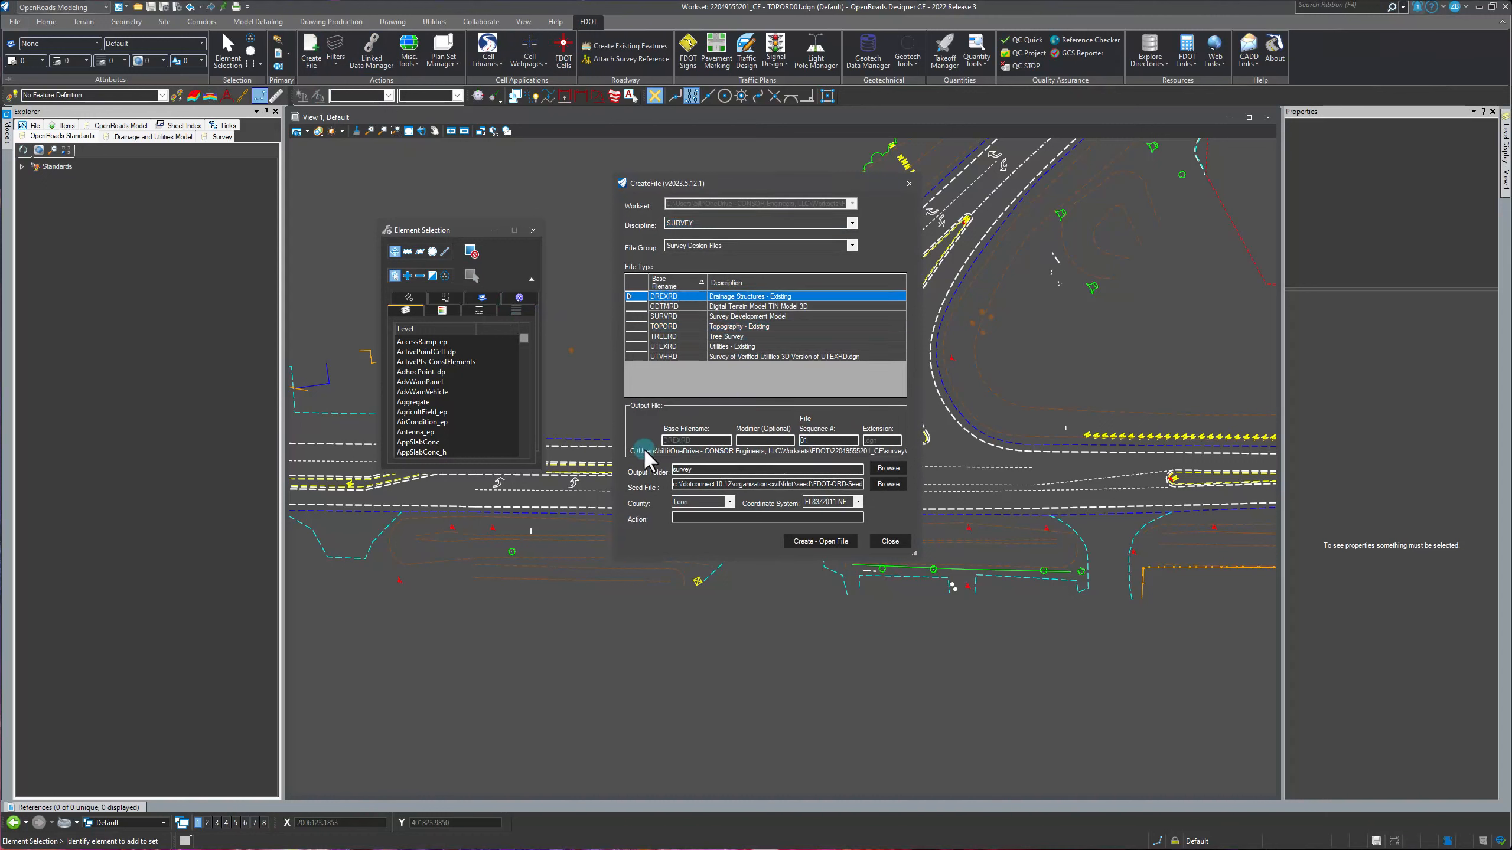
click(825, 541)
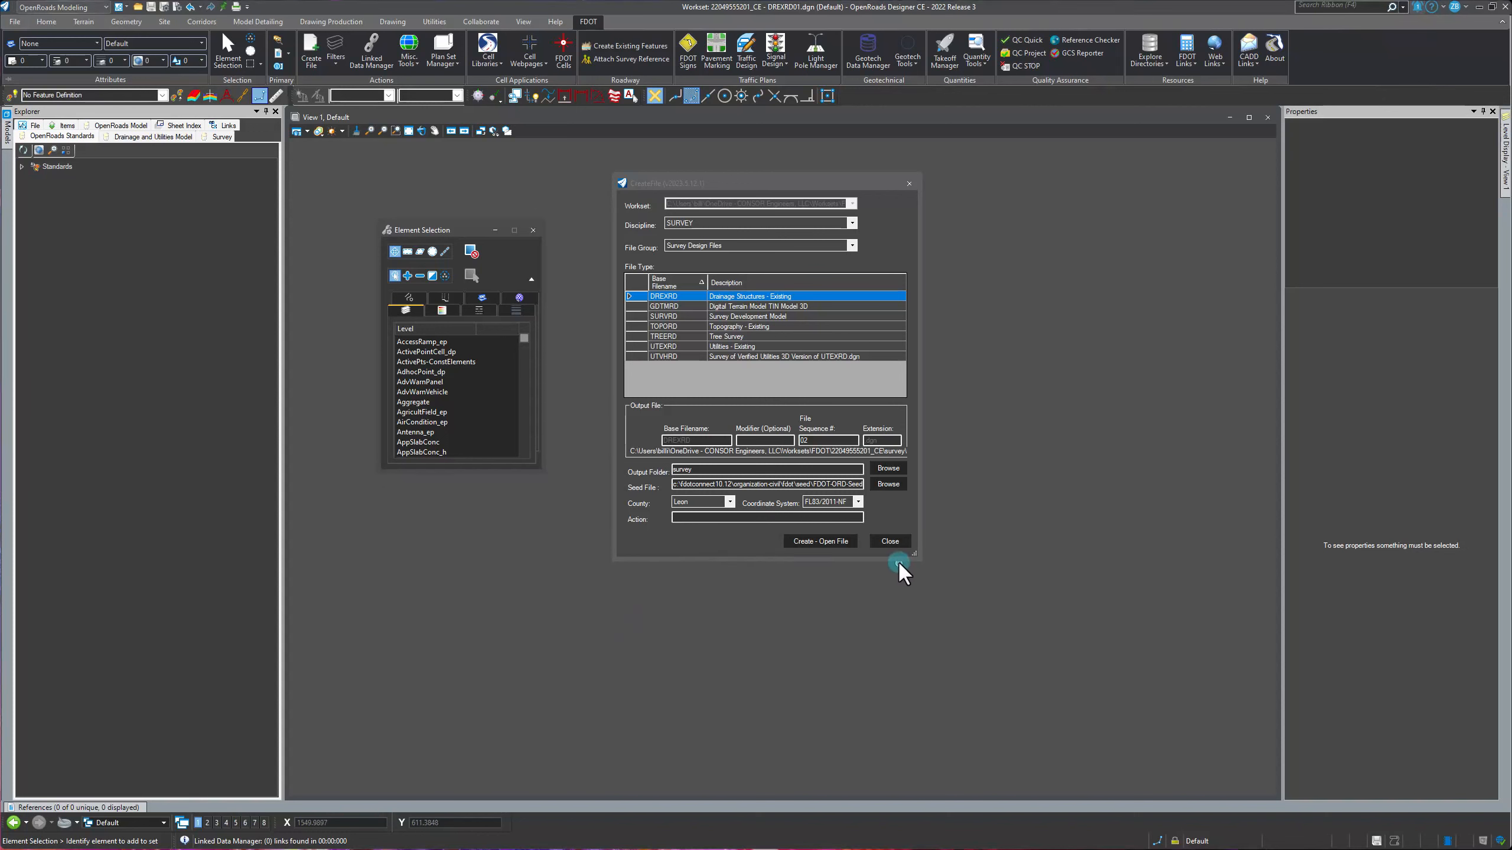
click(900, 543)
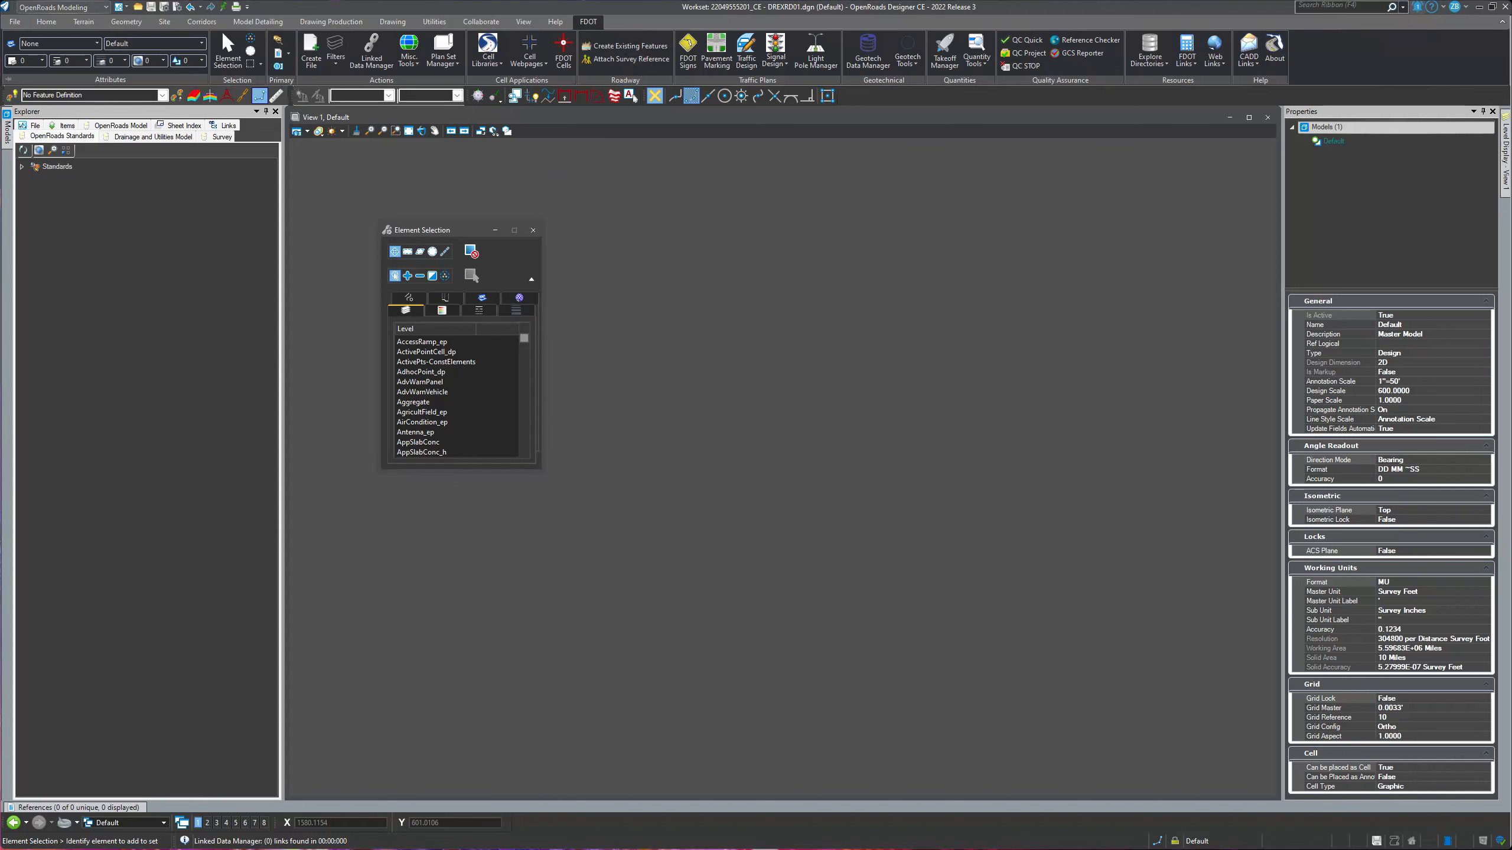
- Attach SURVRD01.dgn as the survey reference with only the DREX logical attachment, and acknowledge the completed attachment
click(751, 253)
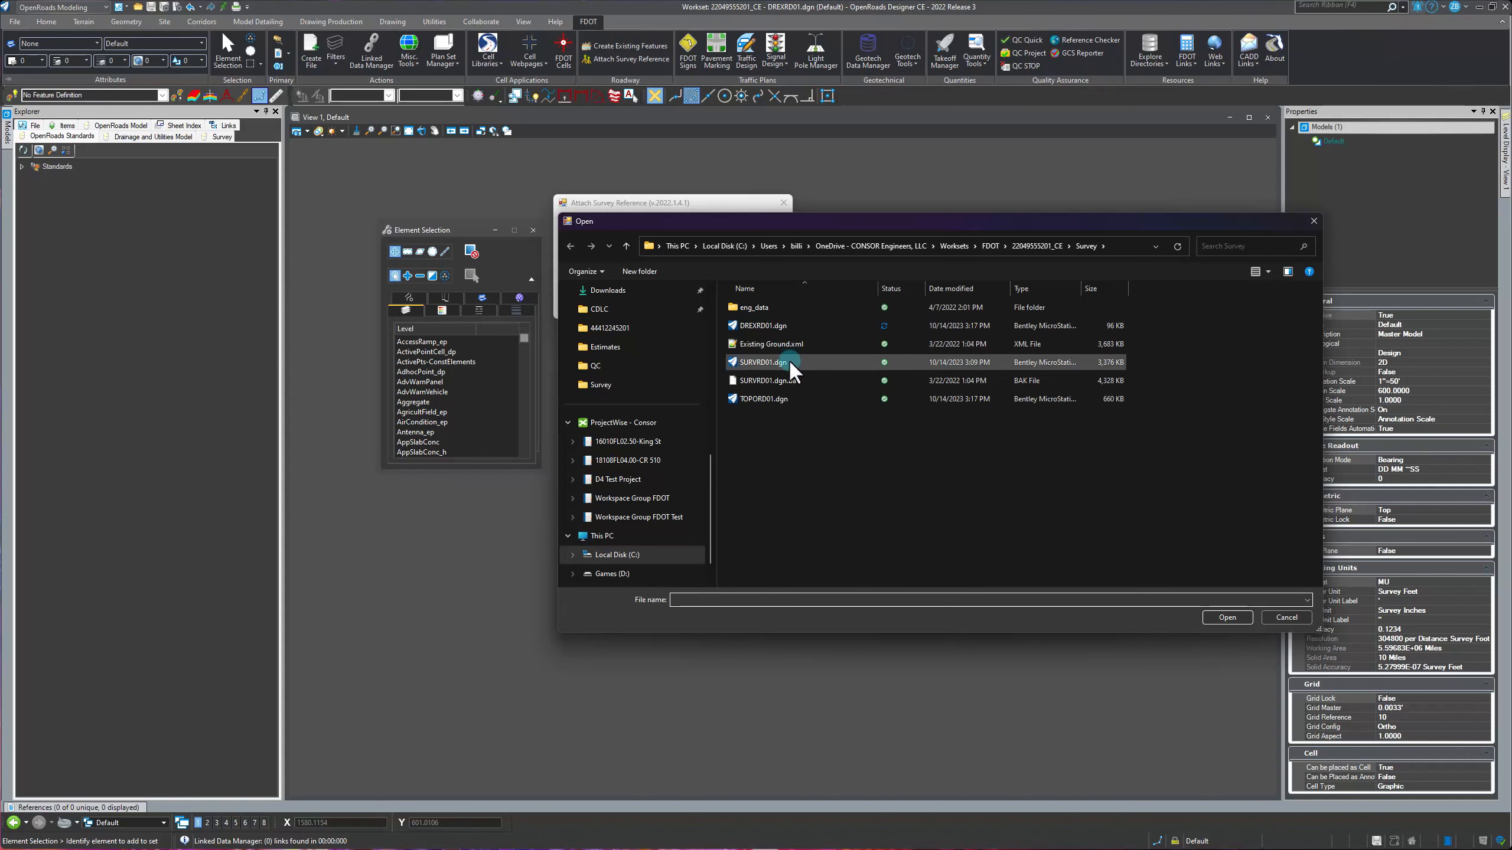
double_click(789, 359)
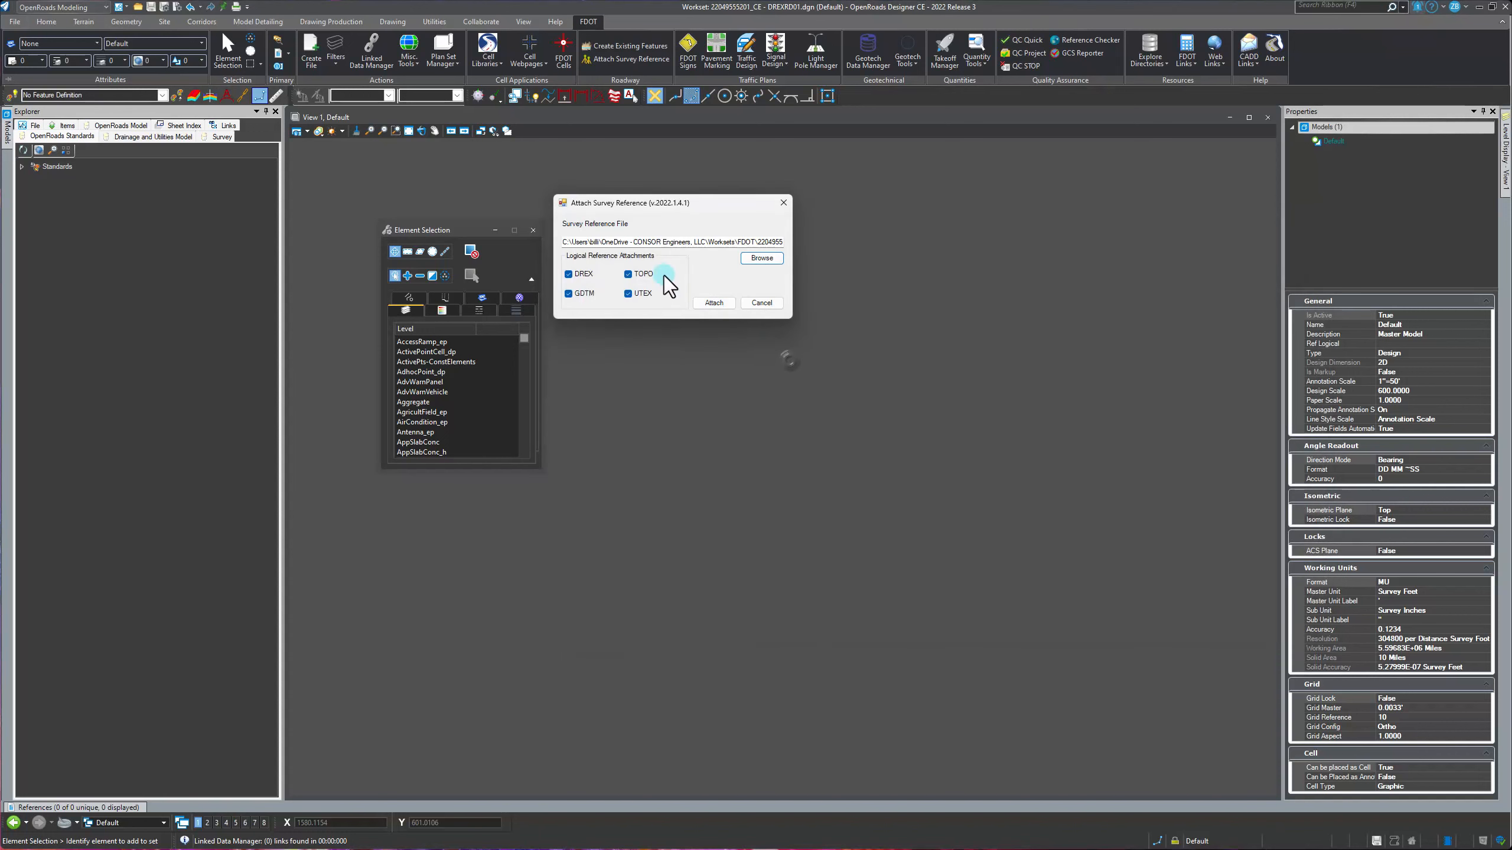
click(628, 274)
click(628, 293)
click(714, 303)
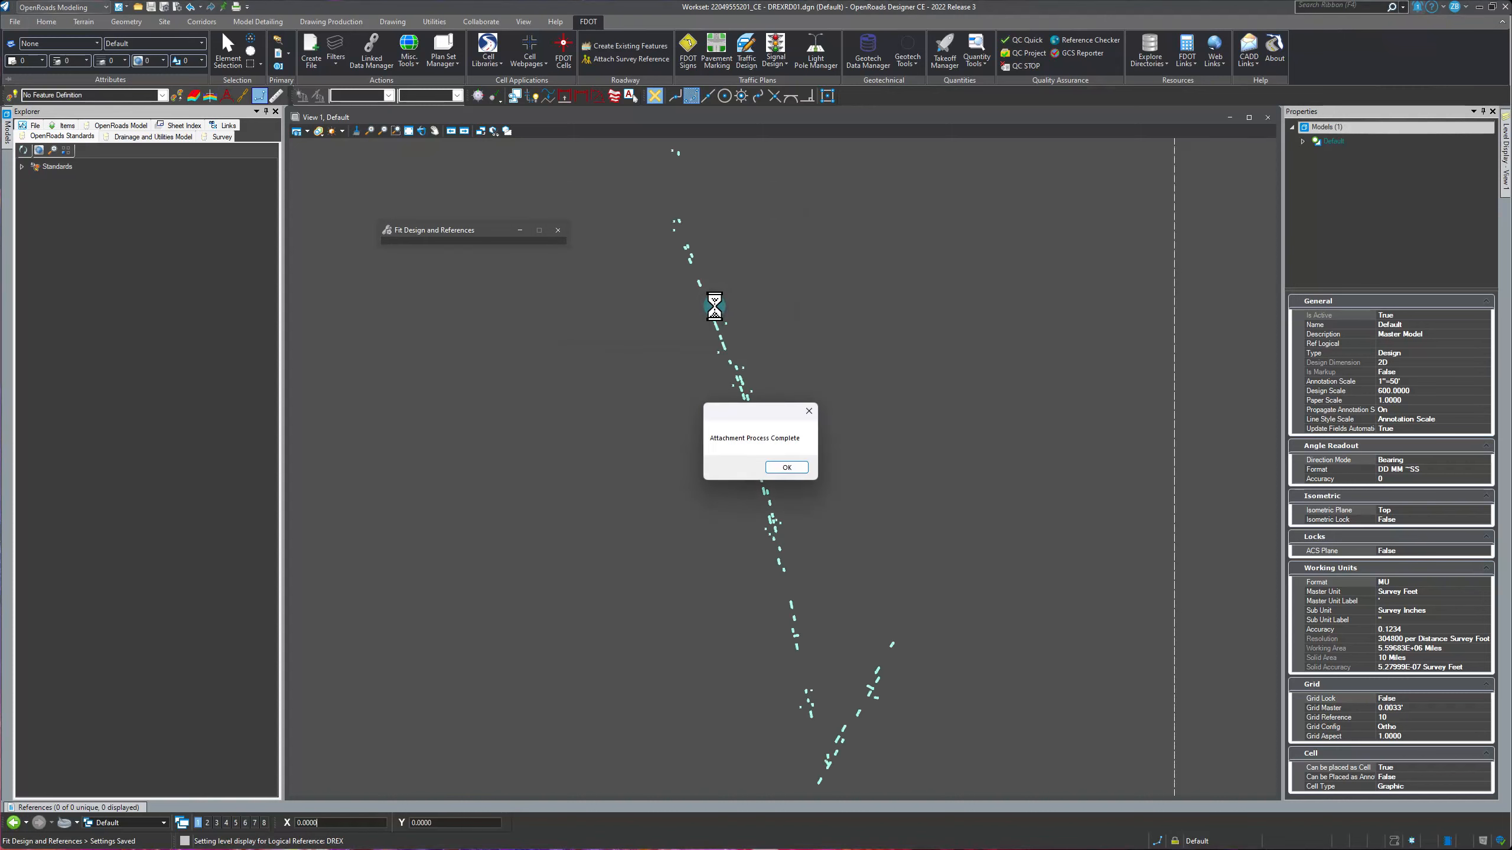
click(786, 469)
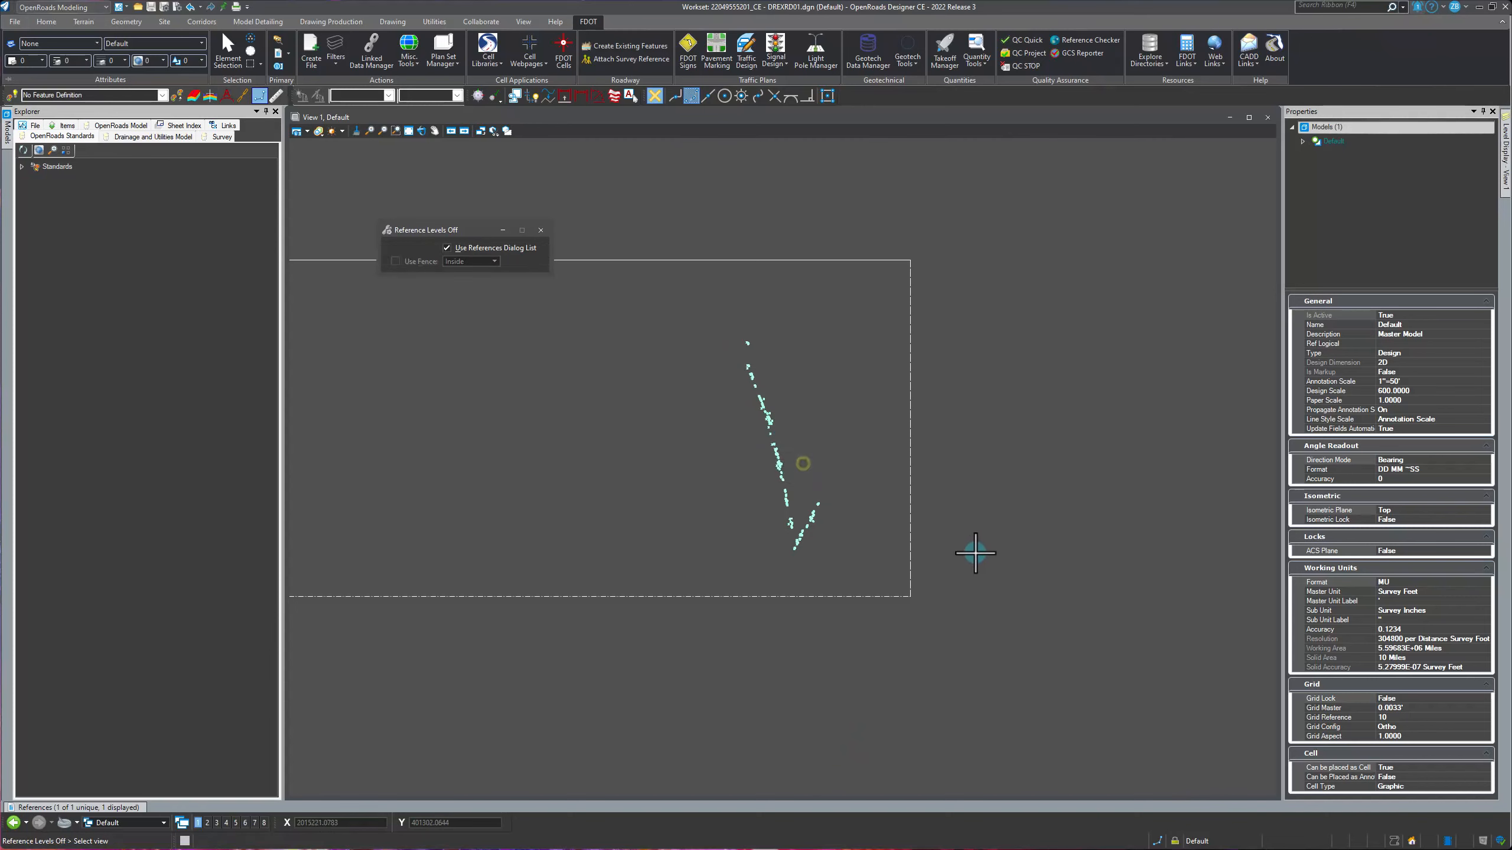
- Clear the highlighting of the attached DREX reference and fit all files in View 1
scroll(558, 568, up, 4)
scroll(748, 586, up, 3)
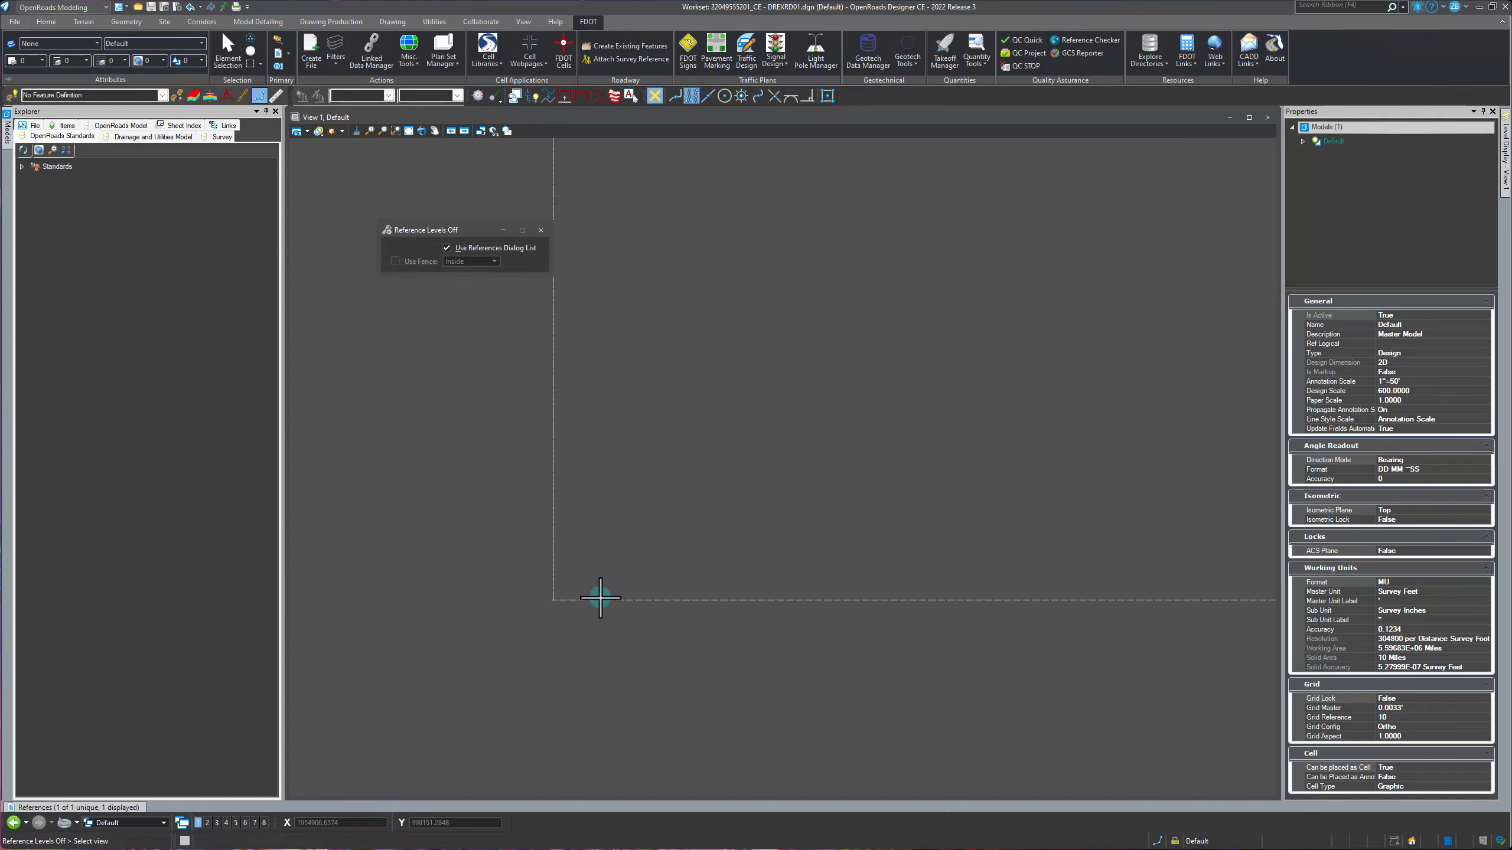
click(233, 49)
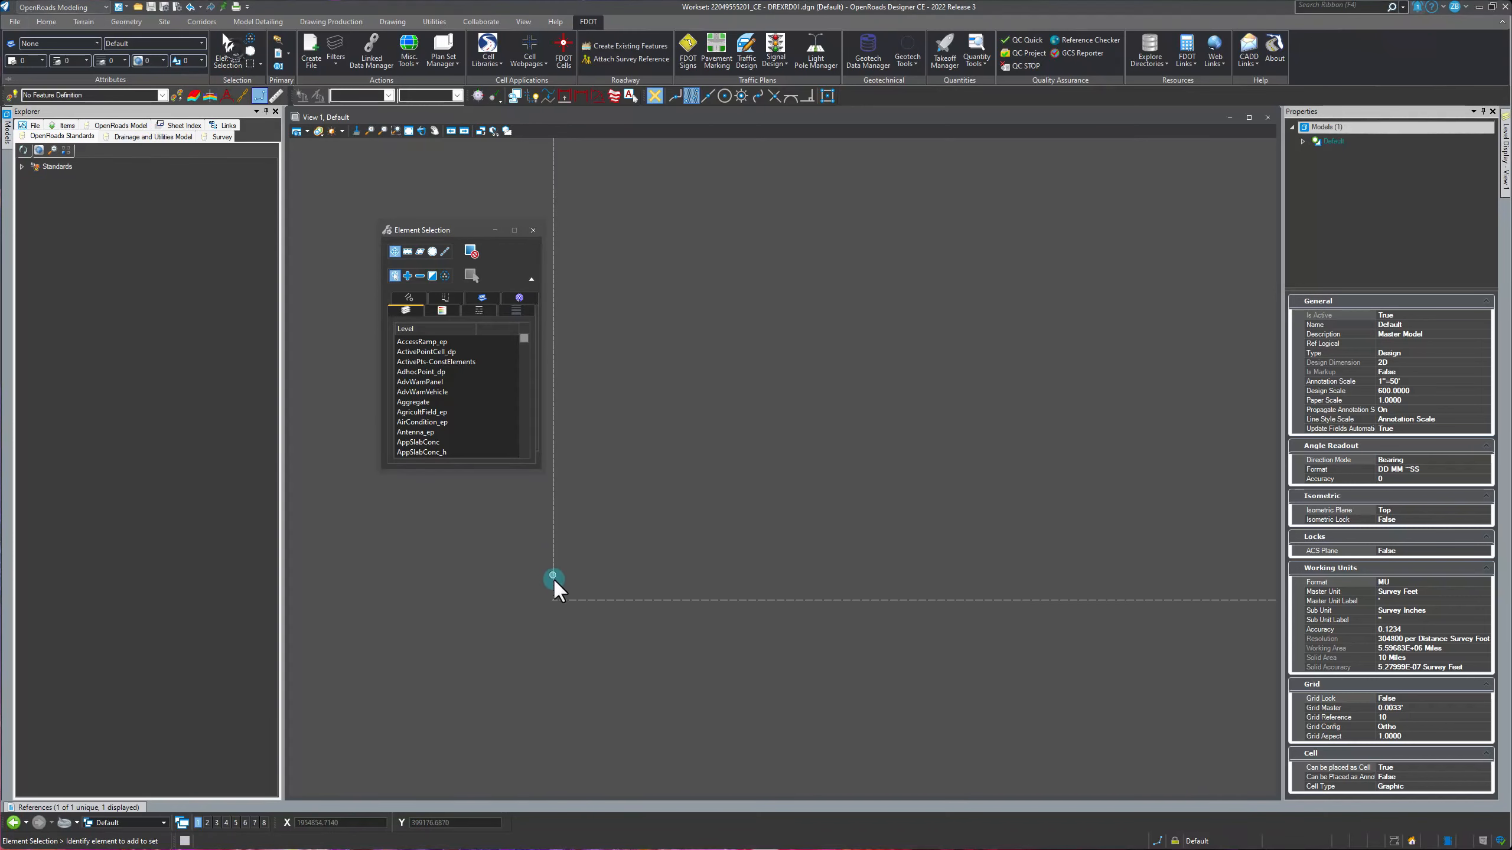
click(550, 597)
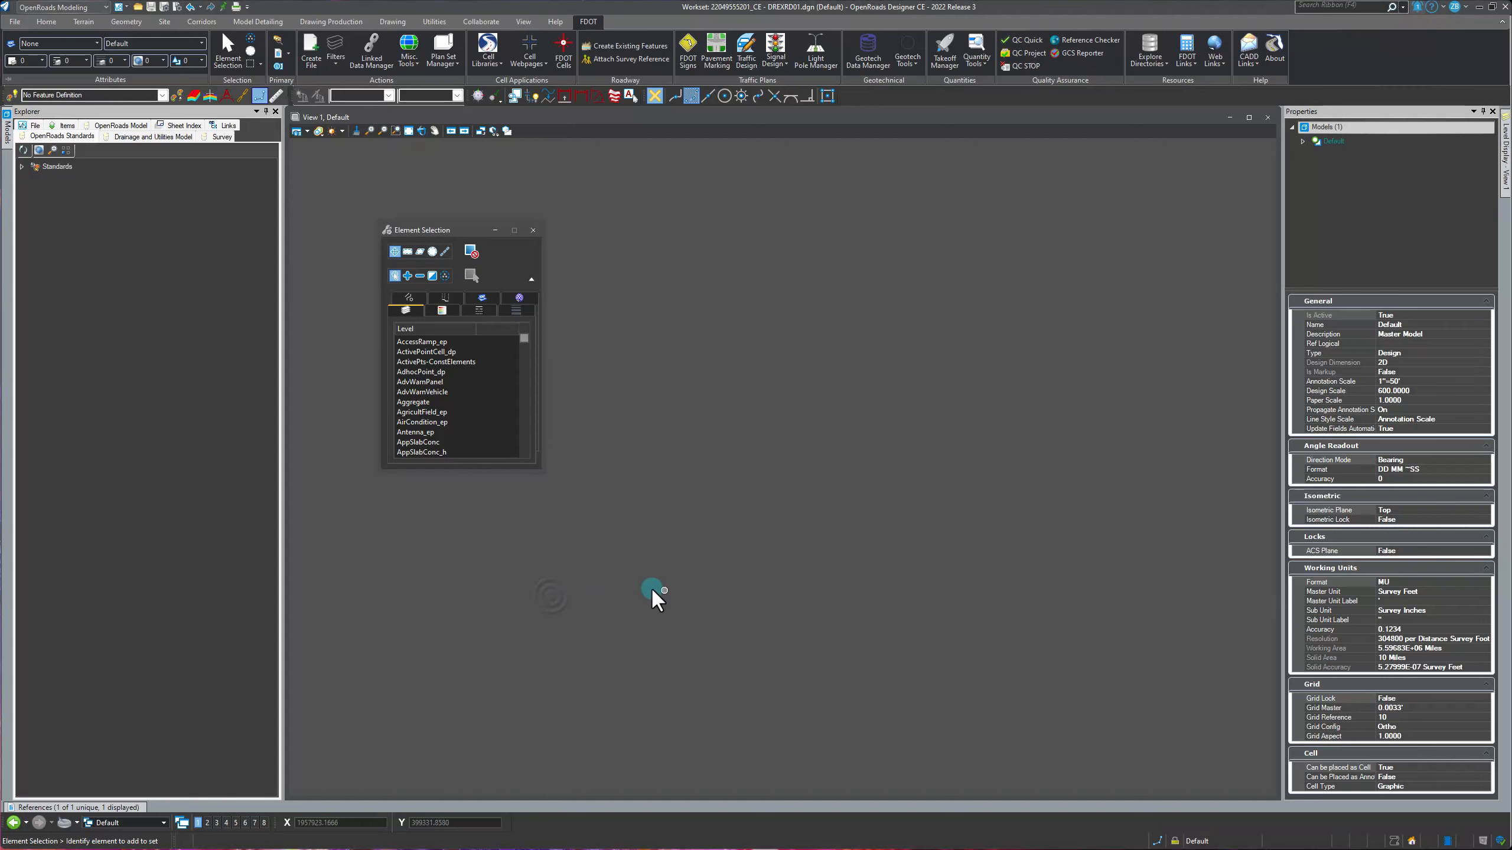
click(409, 132)
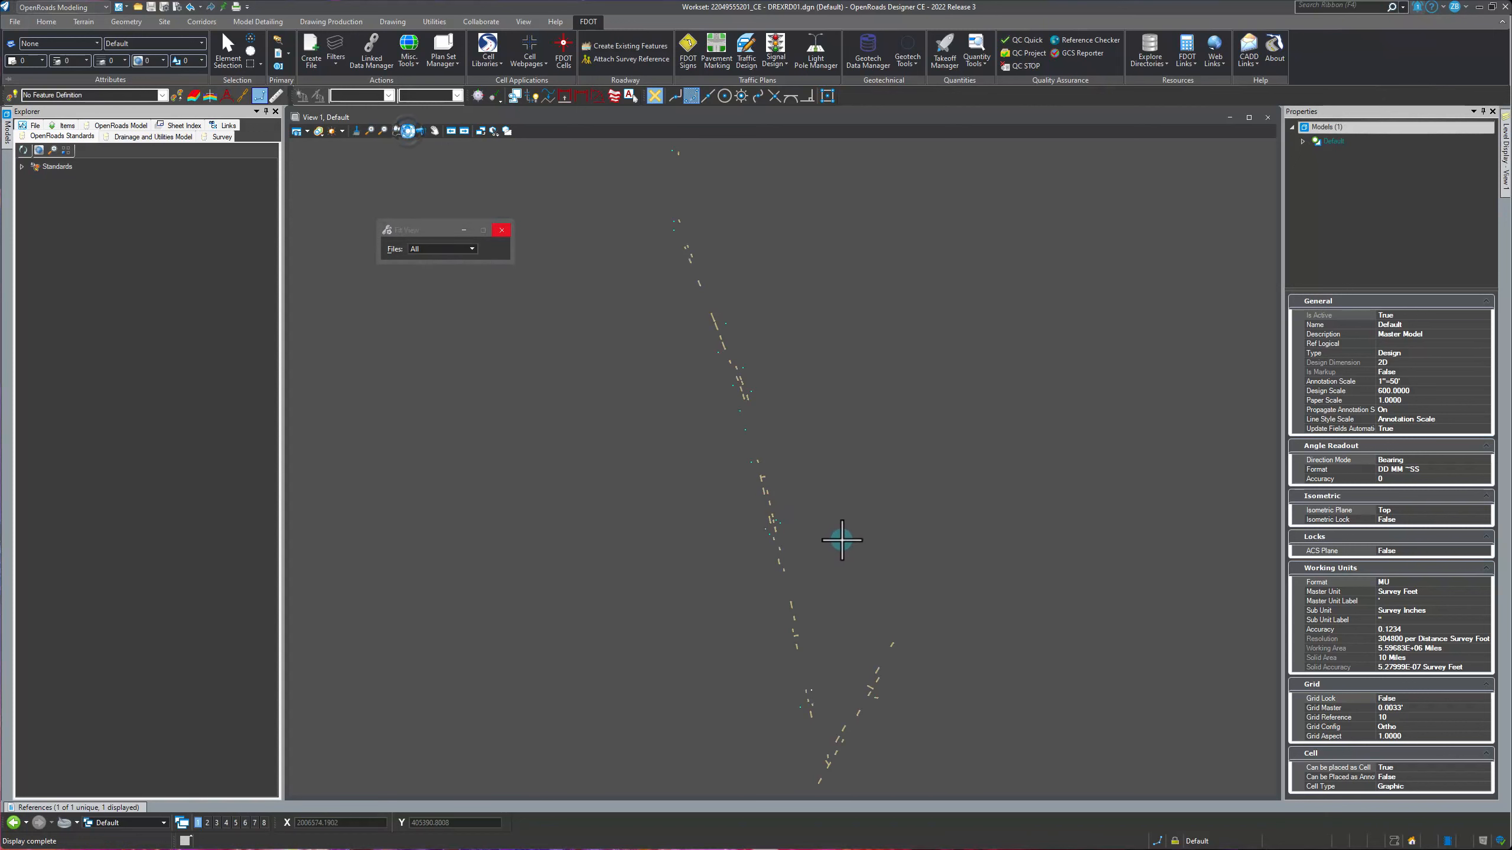
click(829, 468)
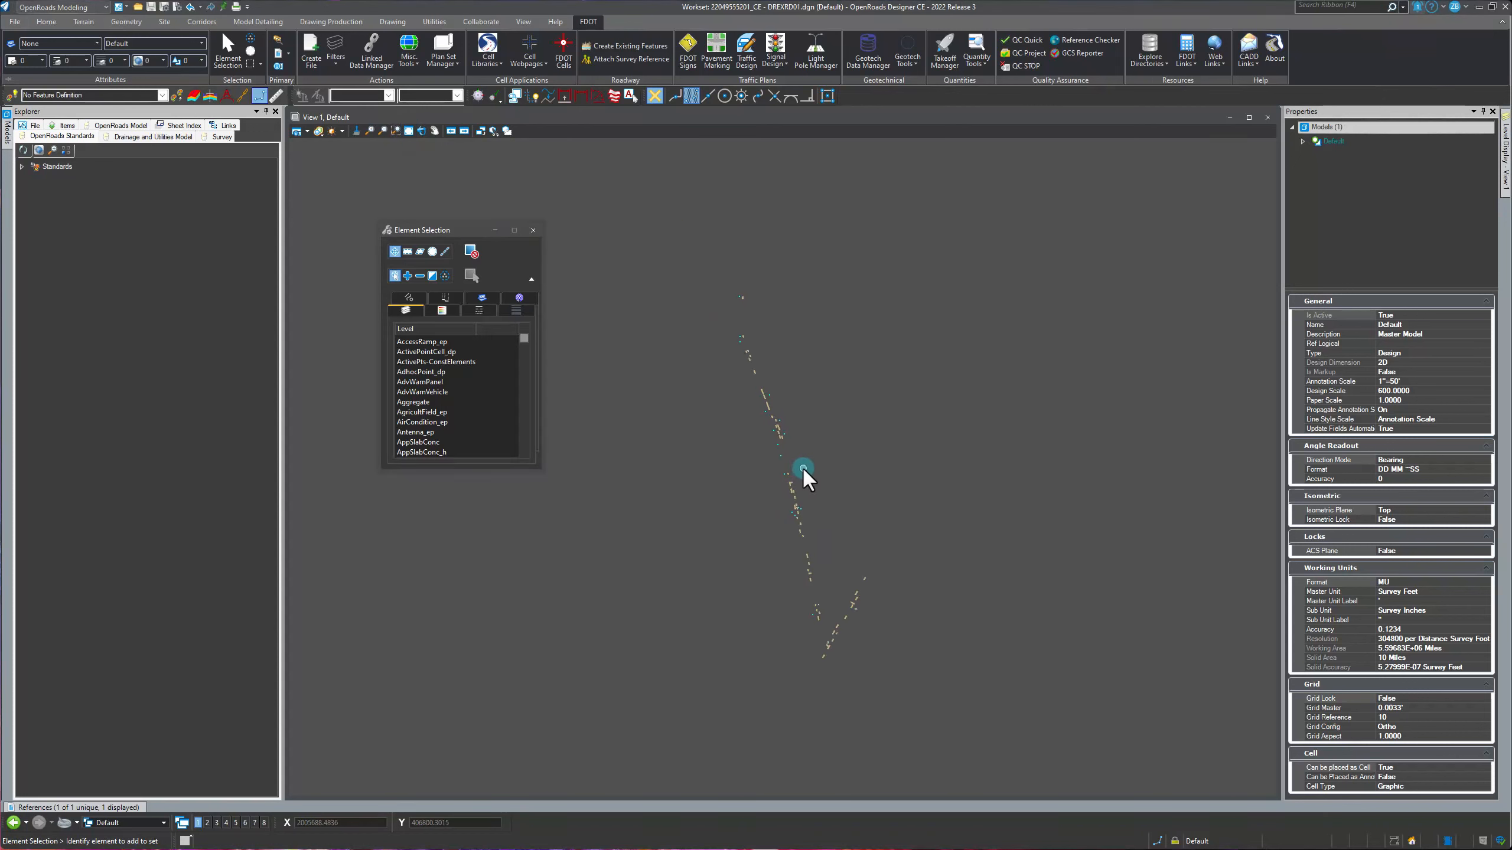
- Turn off the level of the finished floor elevation points in the DREX reference with Level Off
click(810, 498)
scroll(809, 506, up, 5)
scroll(840, 455, up, 3)
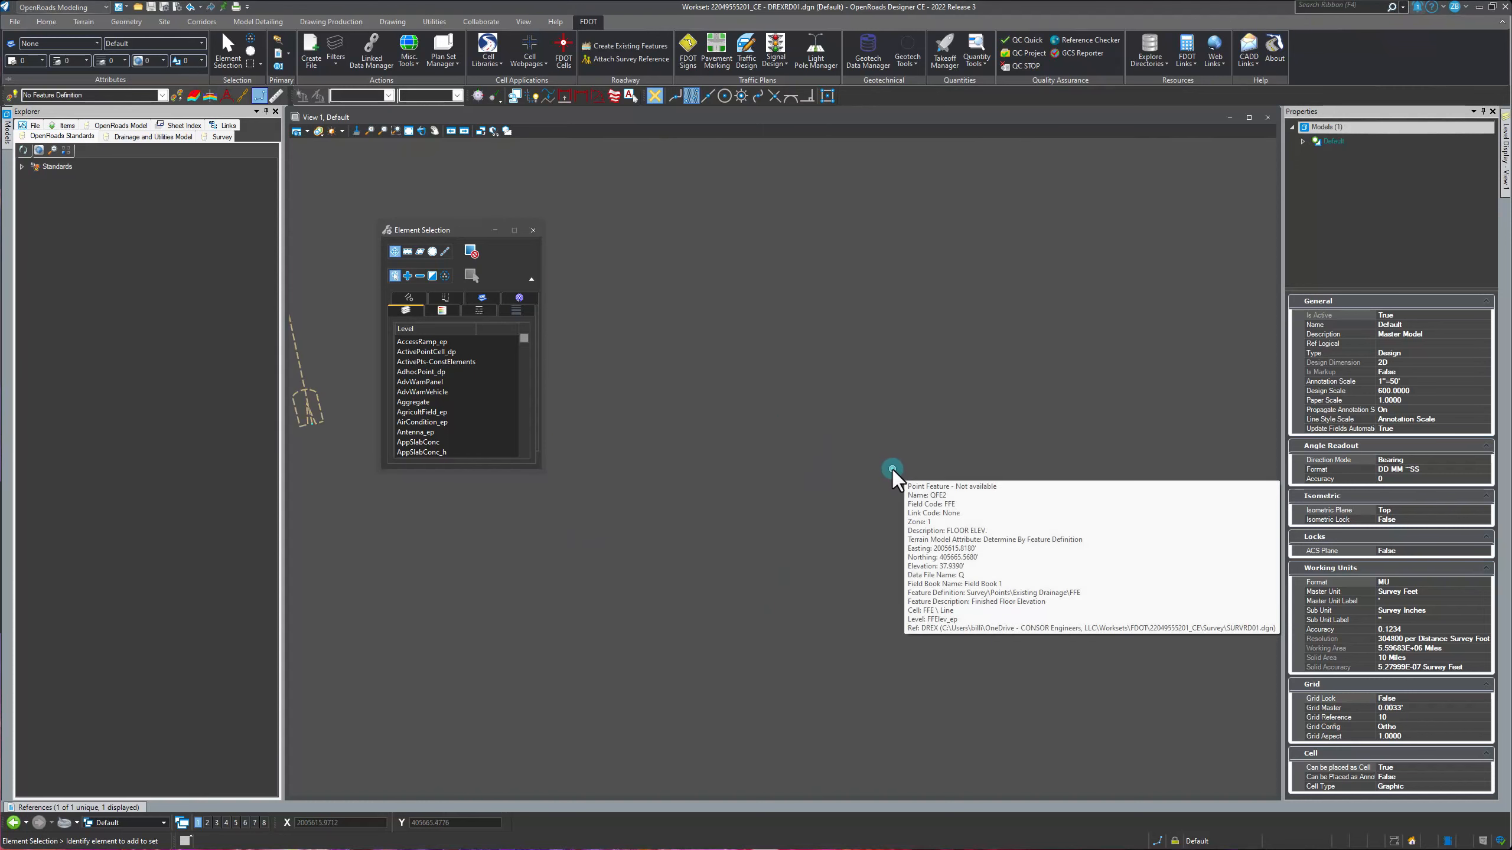
scroll(934, 536, down, 4)
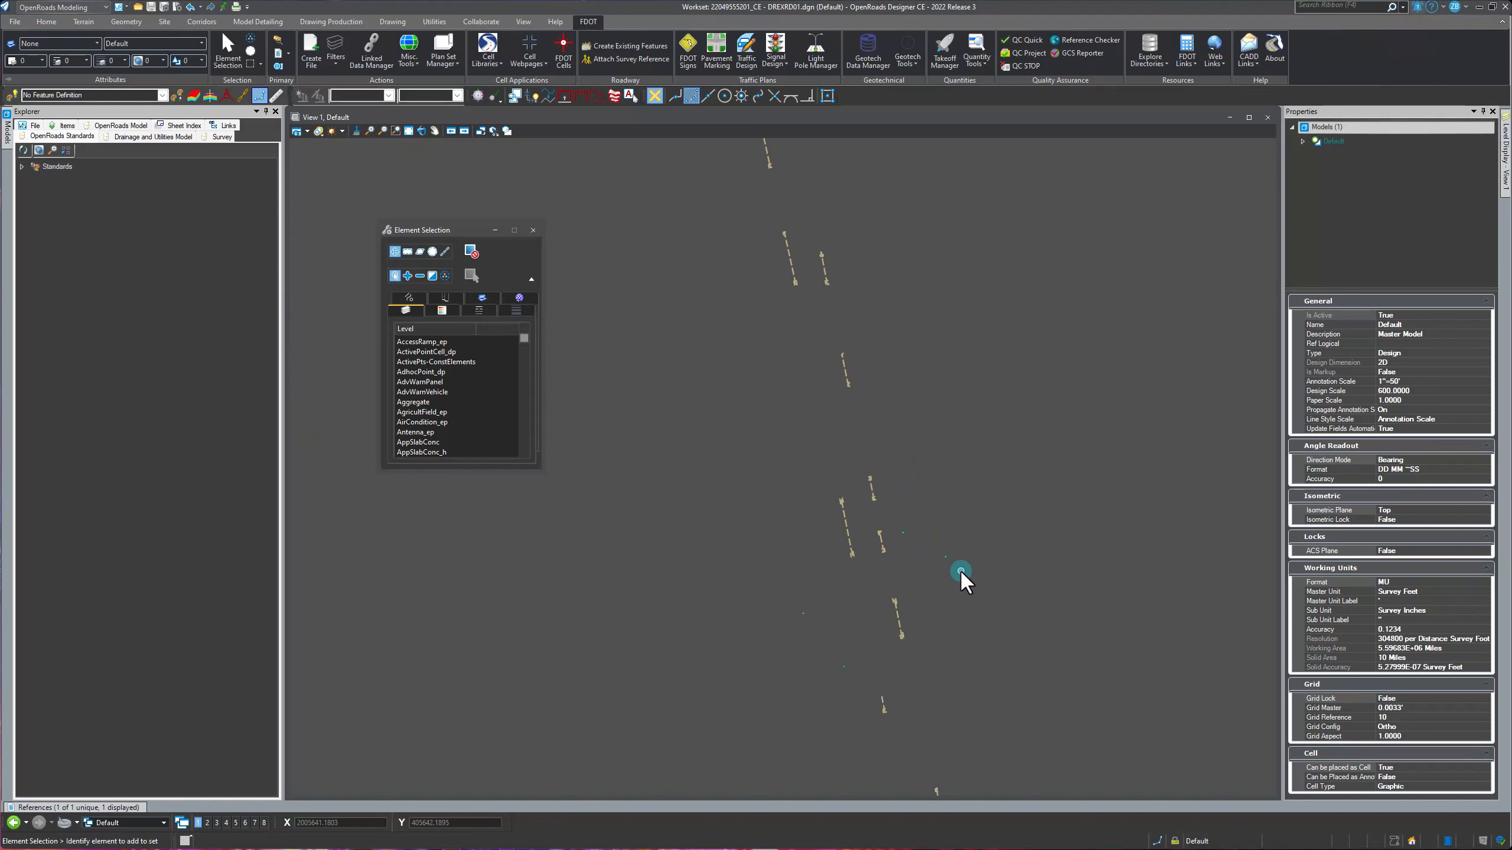
right_click(962, 581)
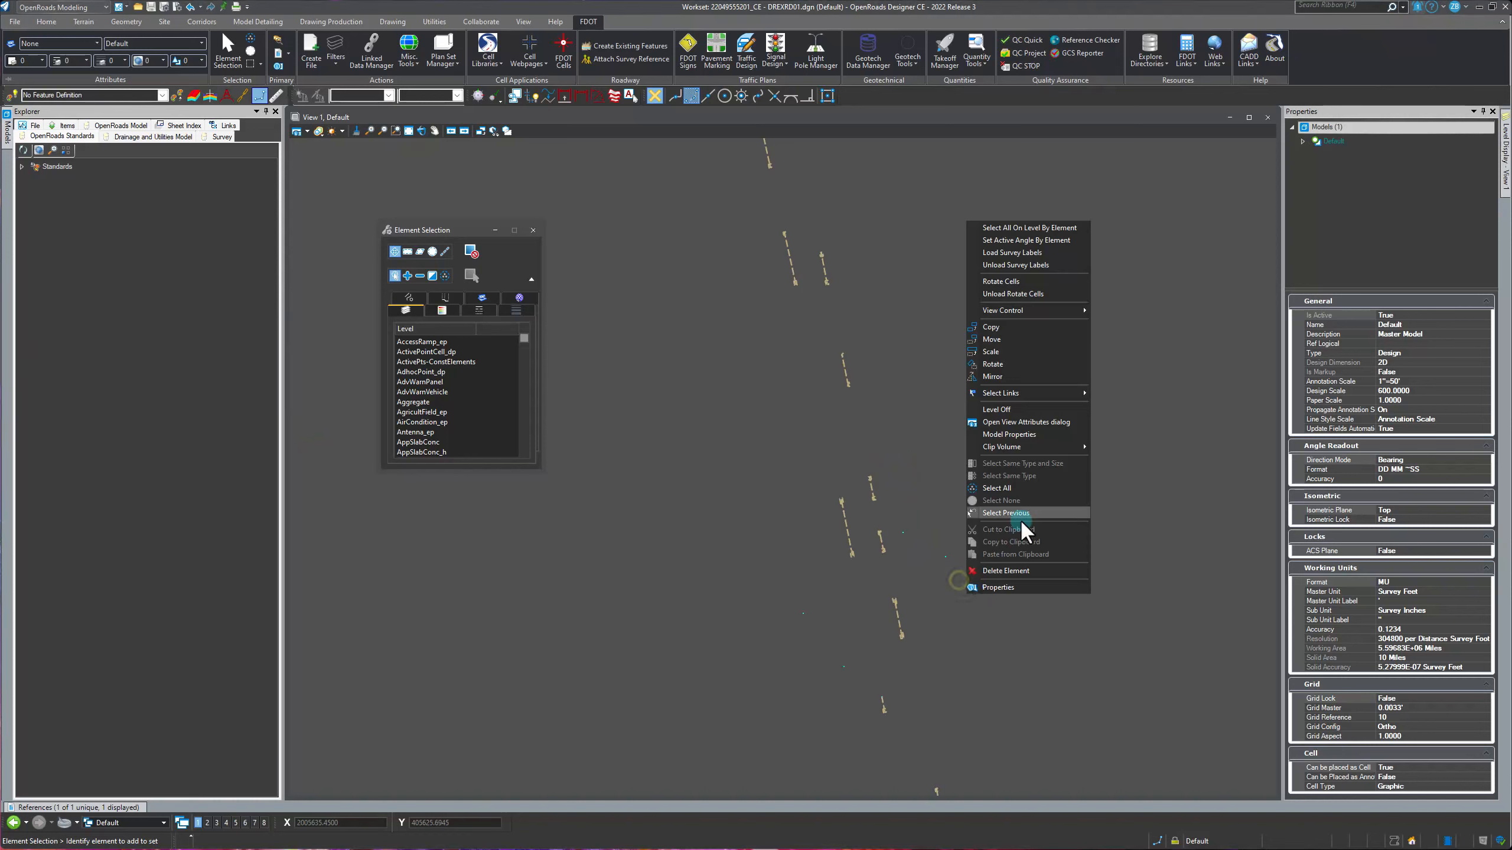
click(1018, 409)
scroll(954, 553, up, 3)
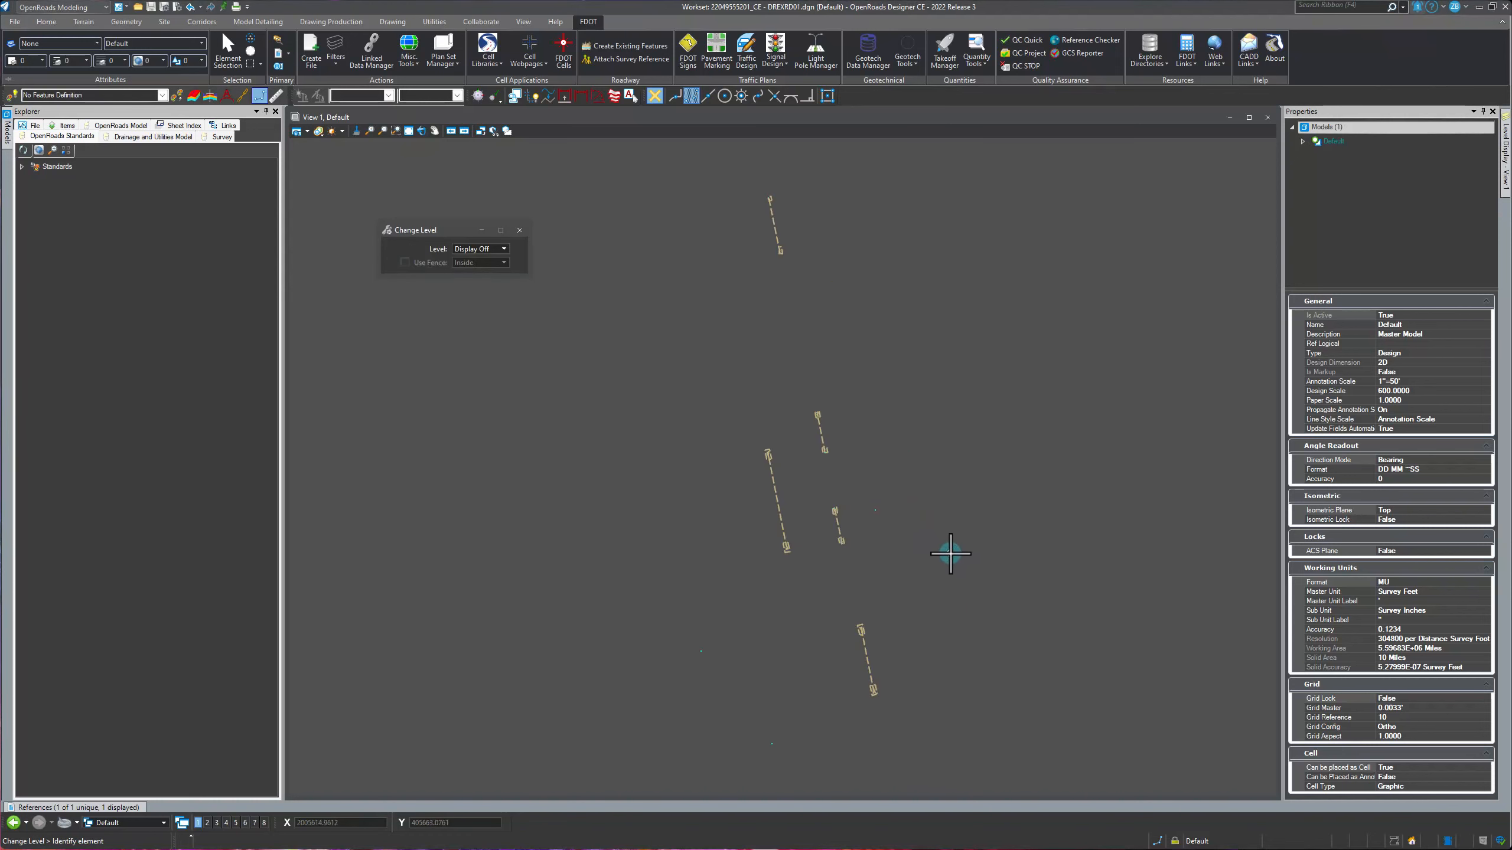
scroll(869, 542, down, 3)
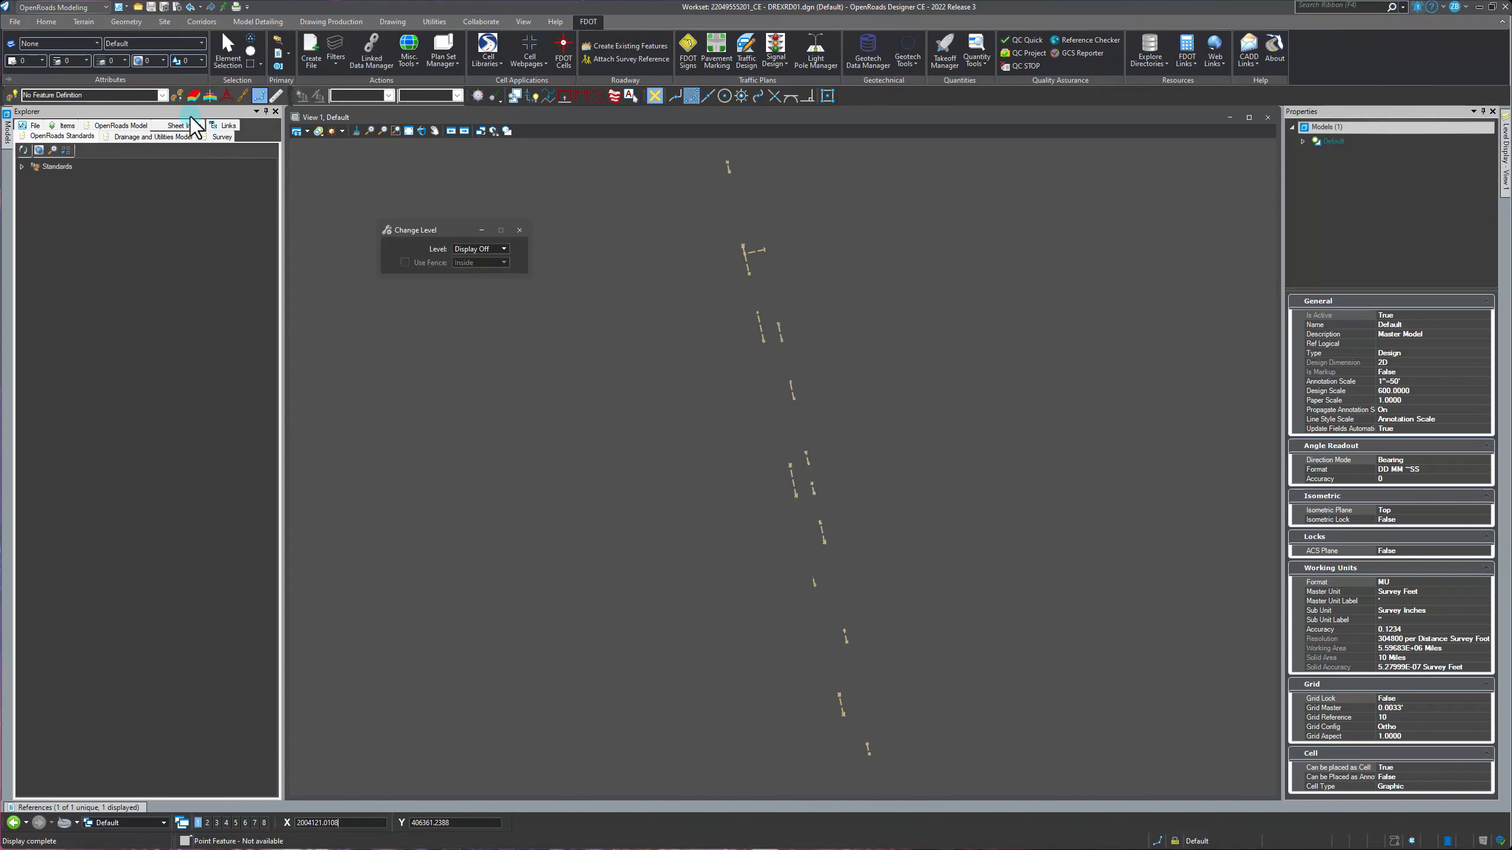
click(228, 53)
- Place a block fence with Inside mode around all the existing drainage features
scroll(739, 481, down, 3)
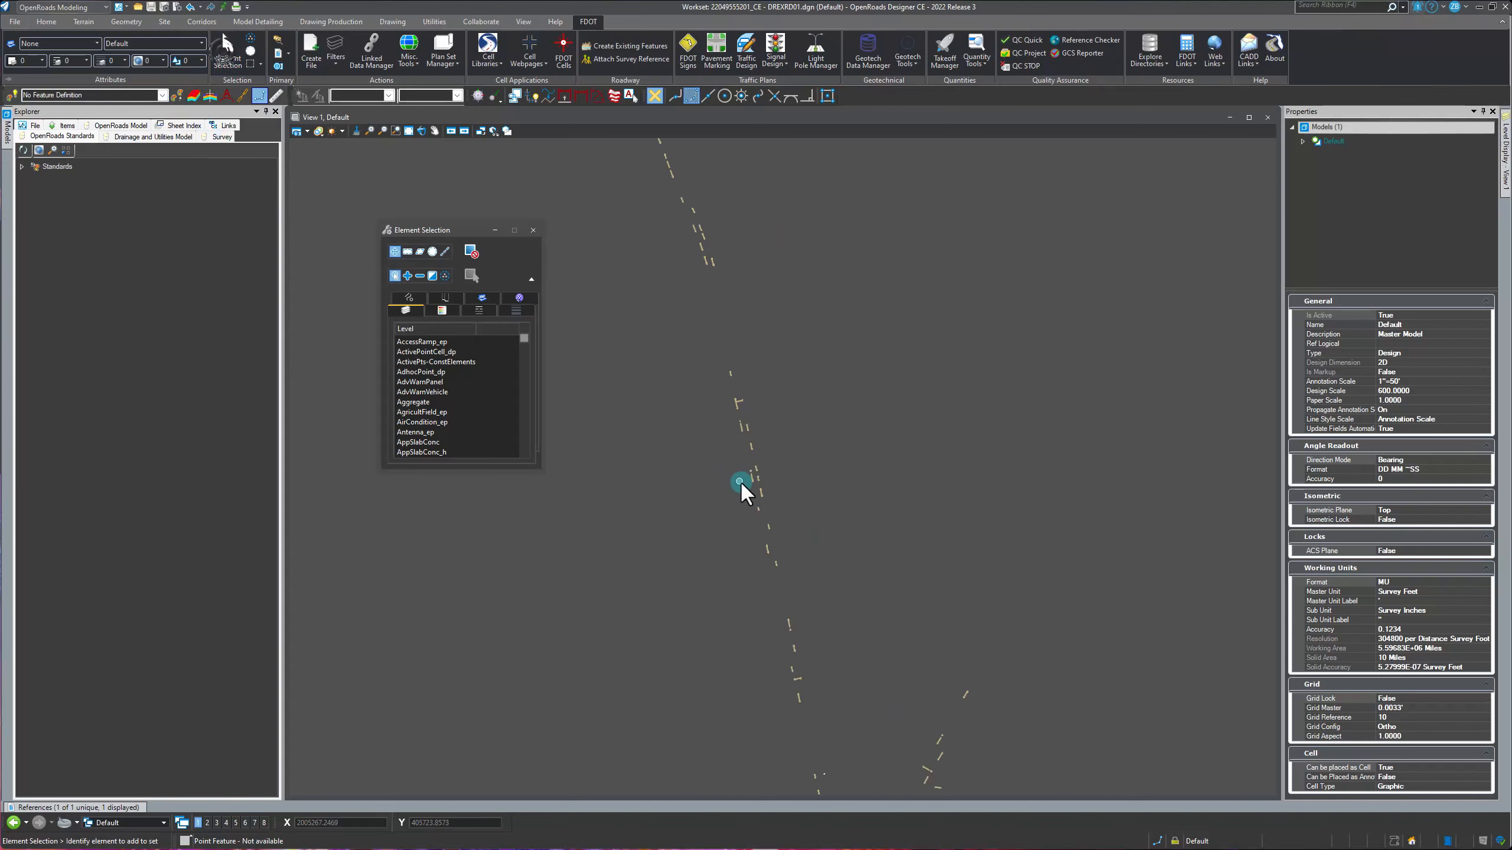
click(251, 65)
click(671, 255)
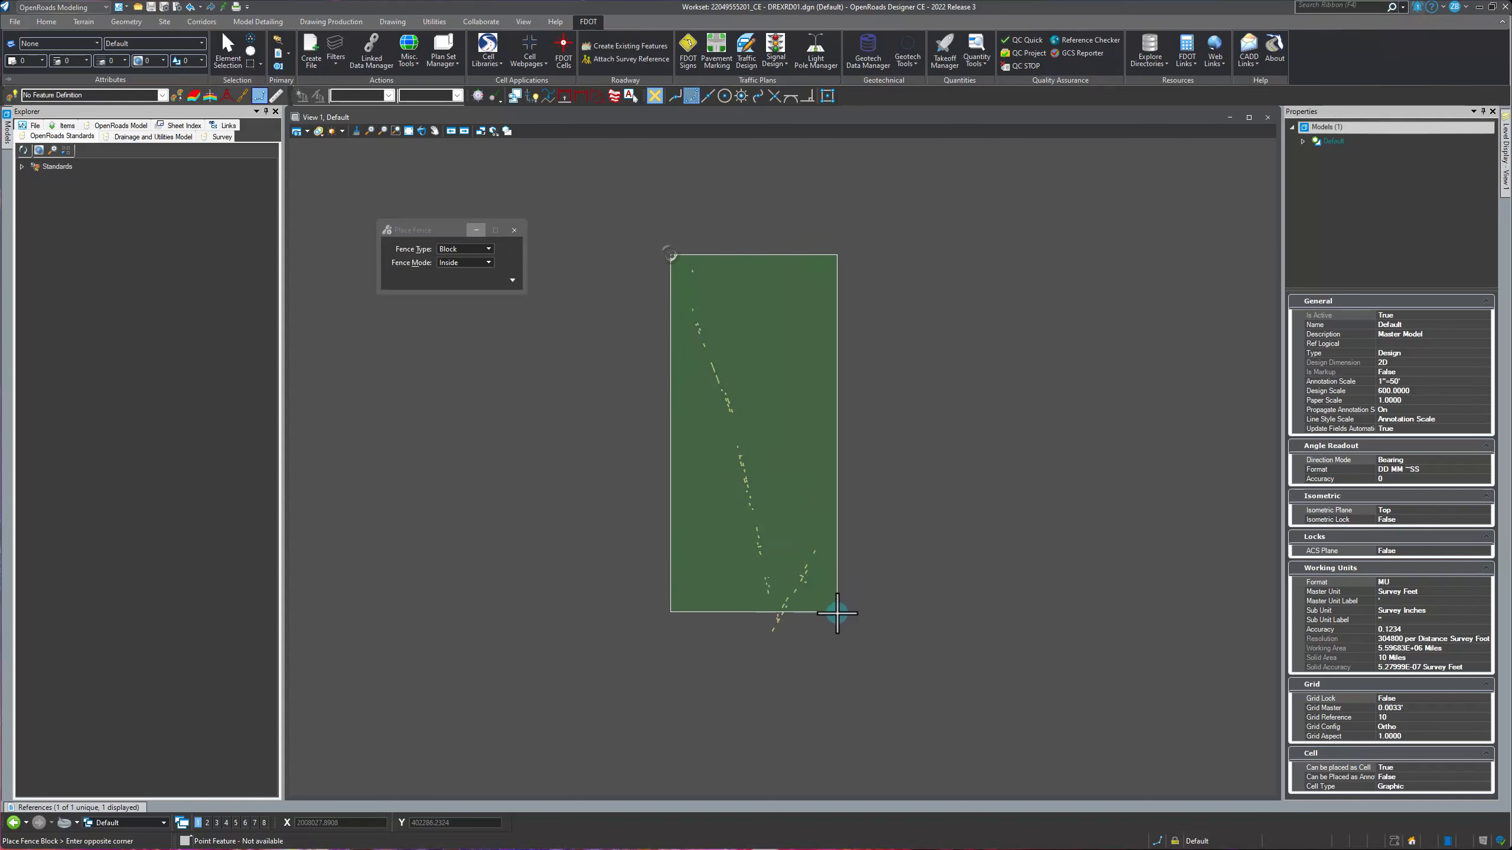
click(836, 643)
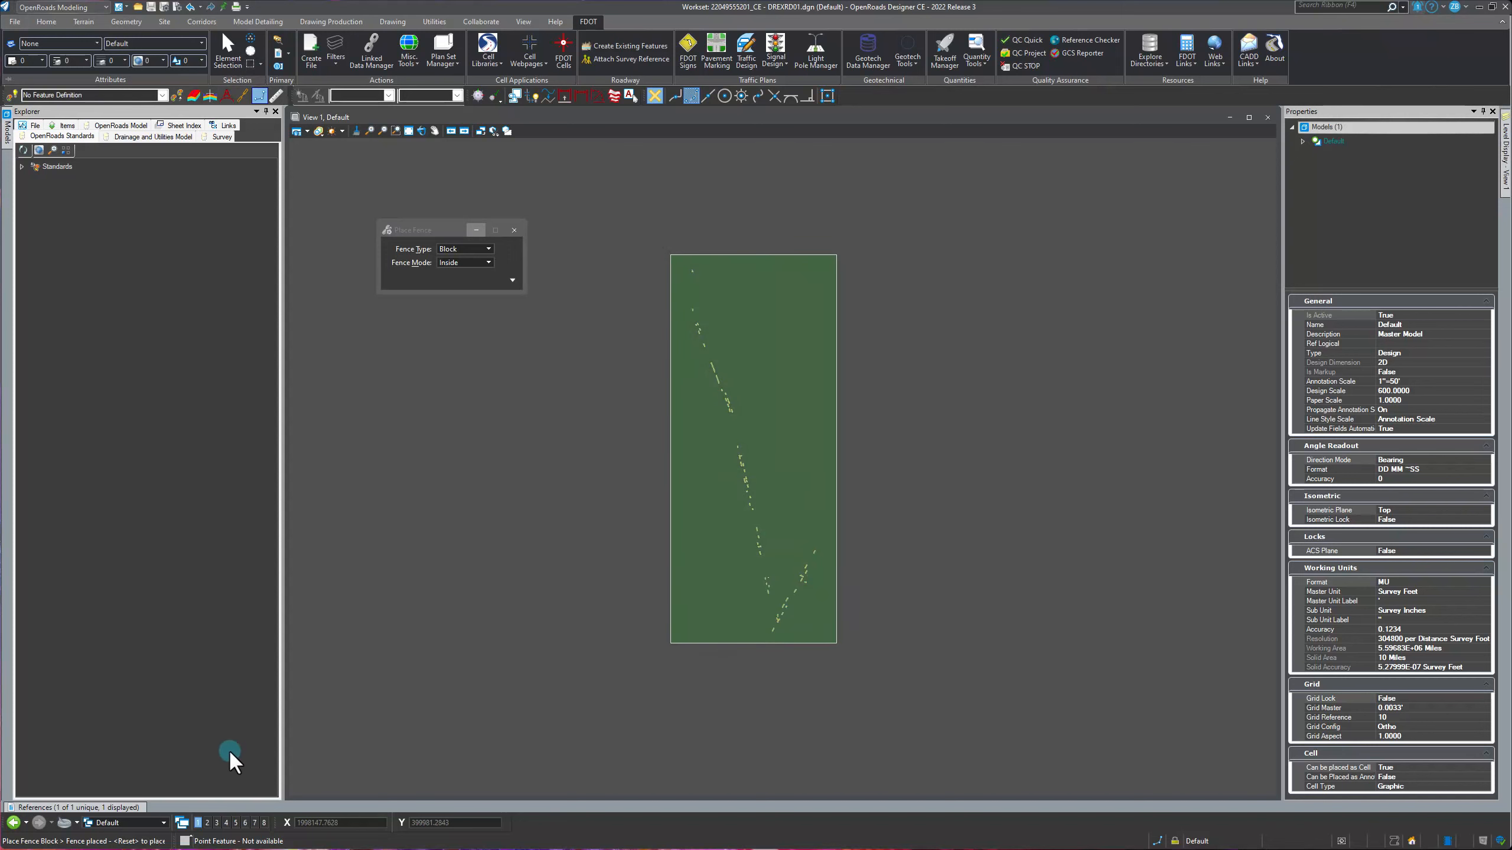
- Clip the DREX reference to the active fence, and remove the fence from the view
click(103, 812)
click(175, 650)
click(136, 623)
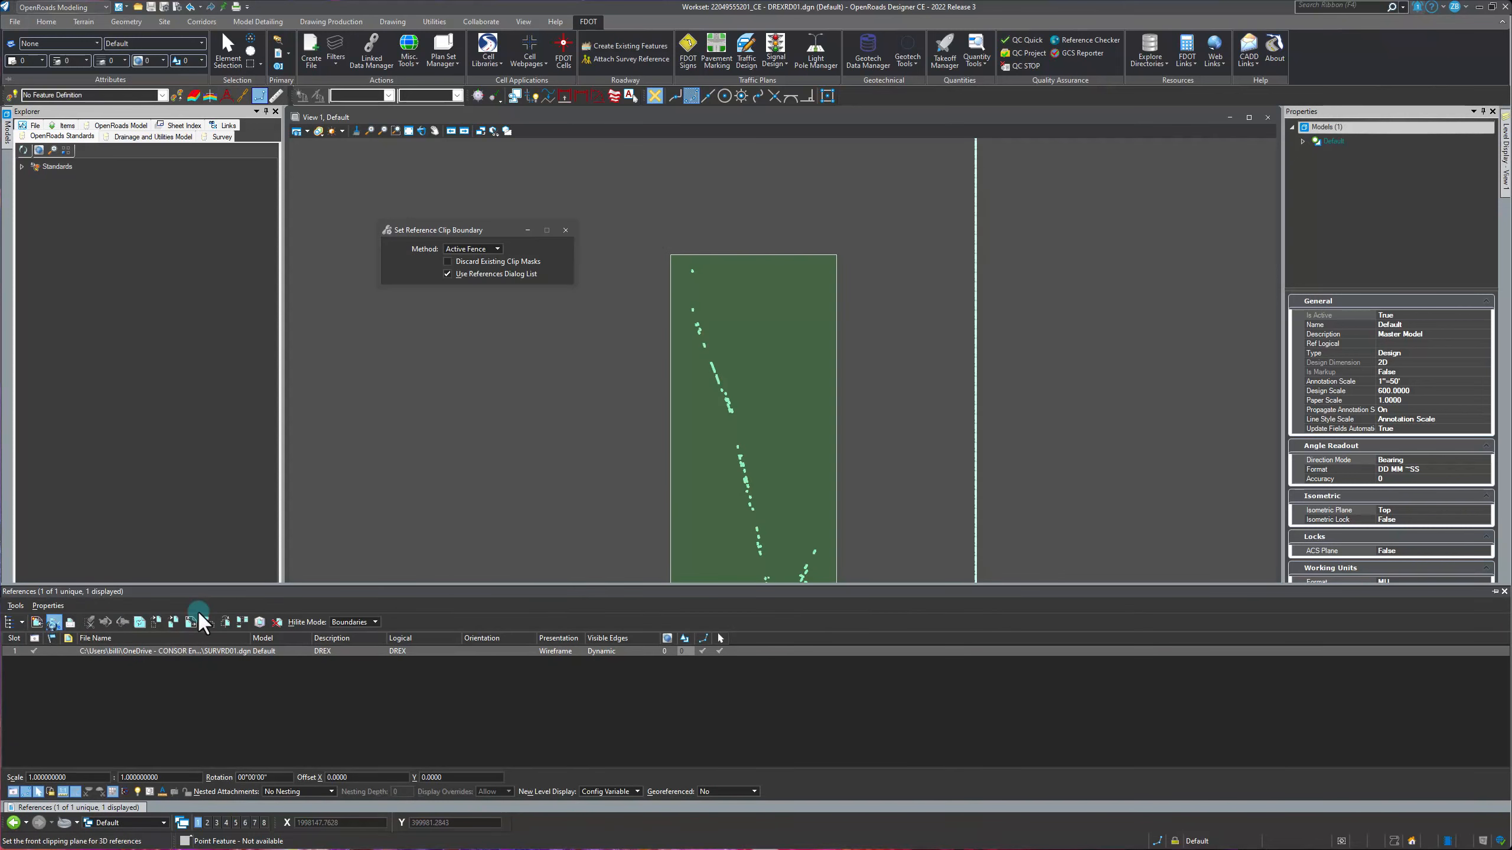
click(853, 422)
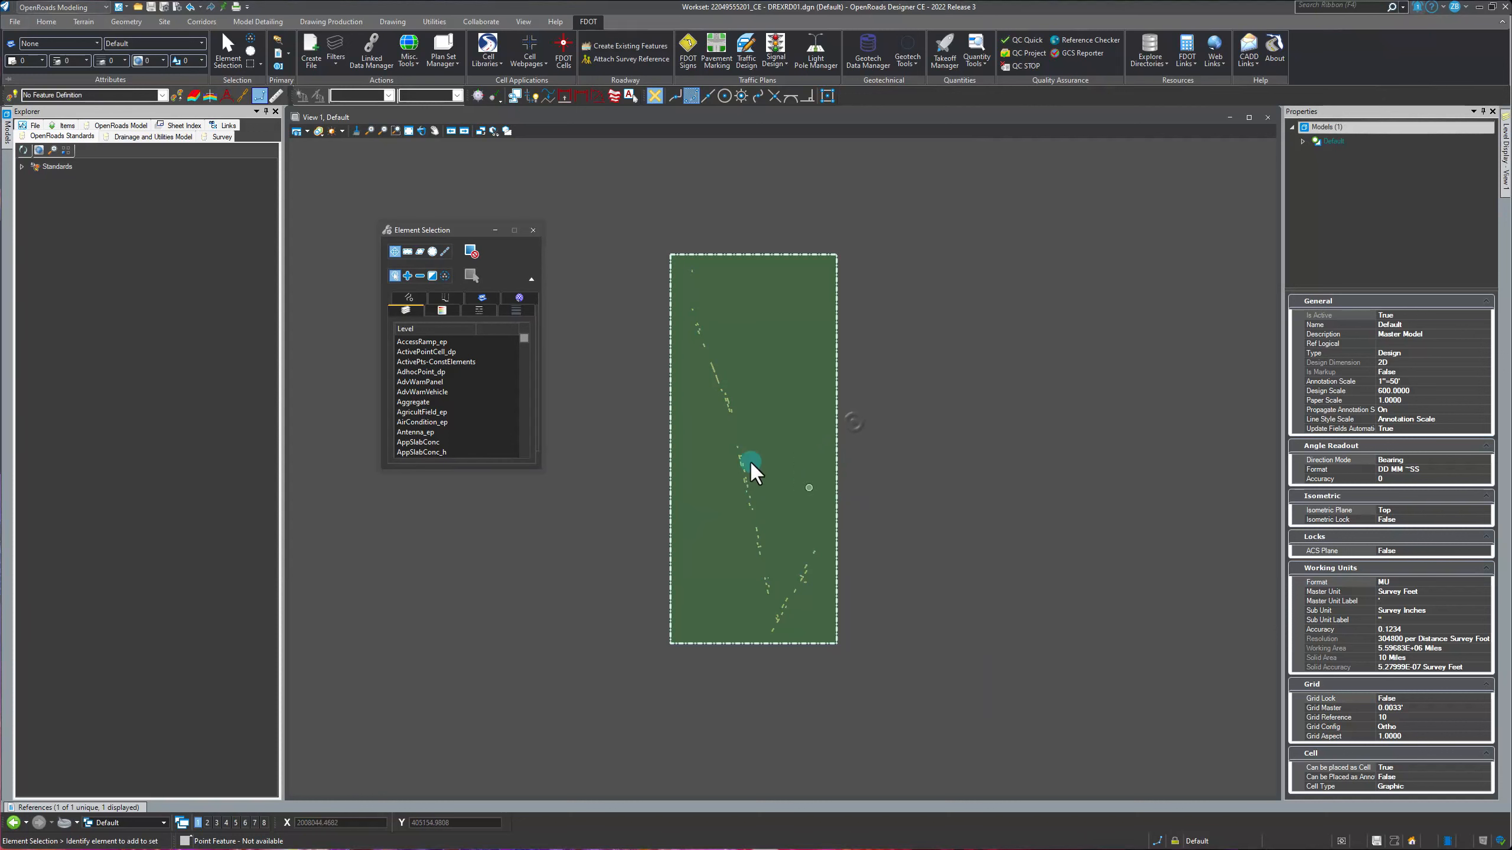
click(764, 393)
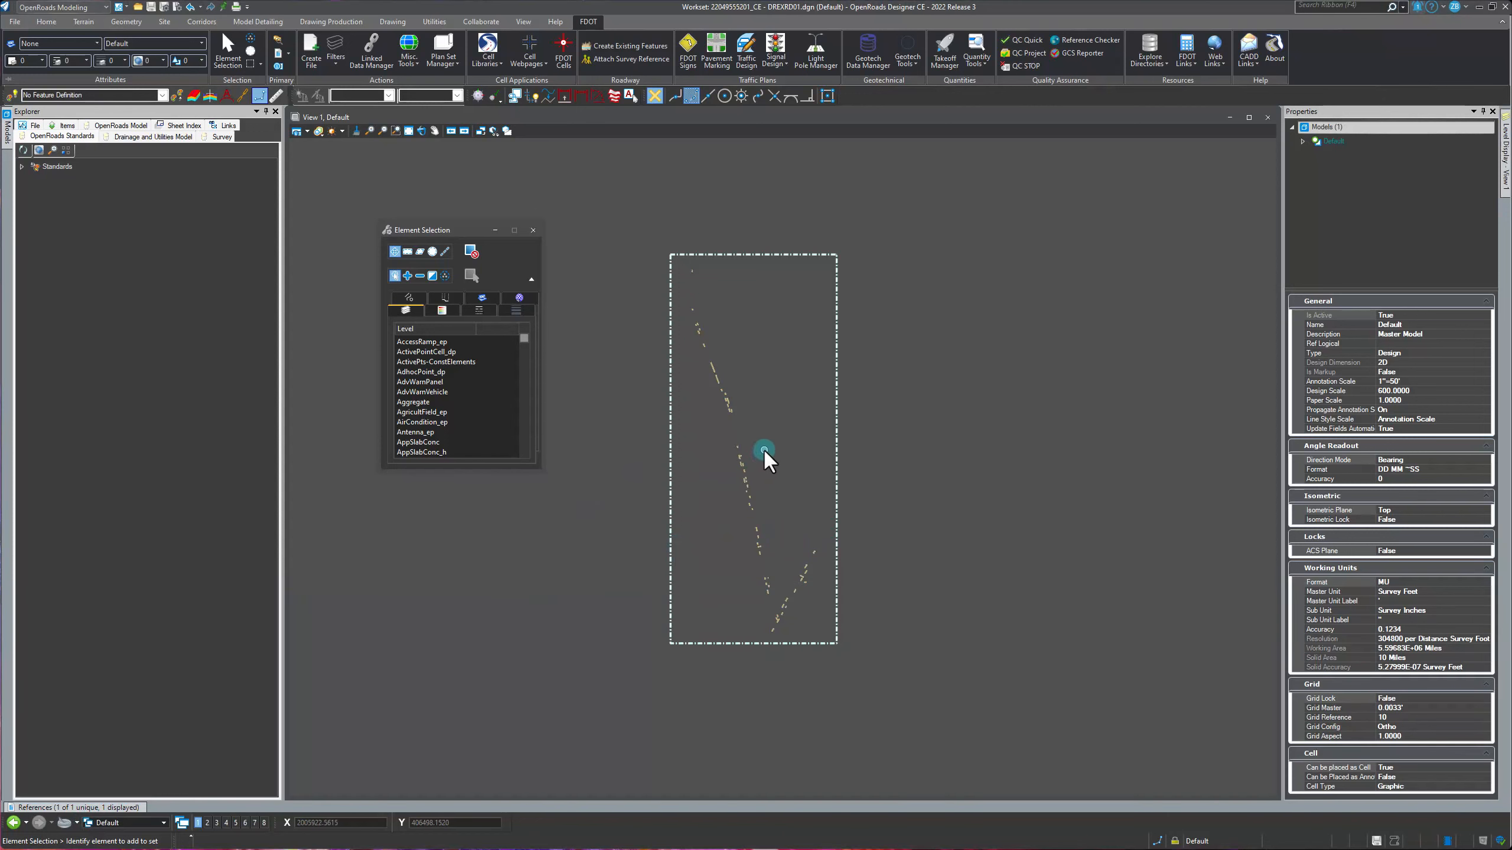
- Merge the clipped DREX reference SURVRD01.dgn into the current design through View 1 and accept the merge
scroll(763, 449, up, 6)
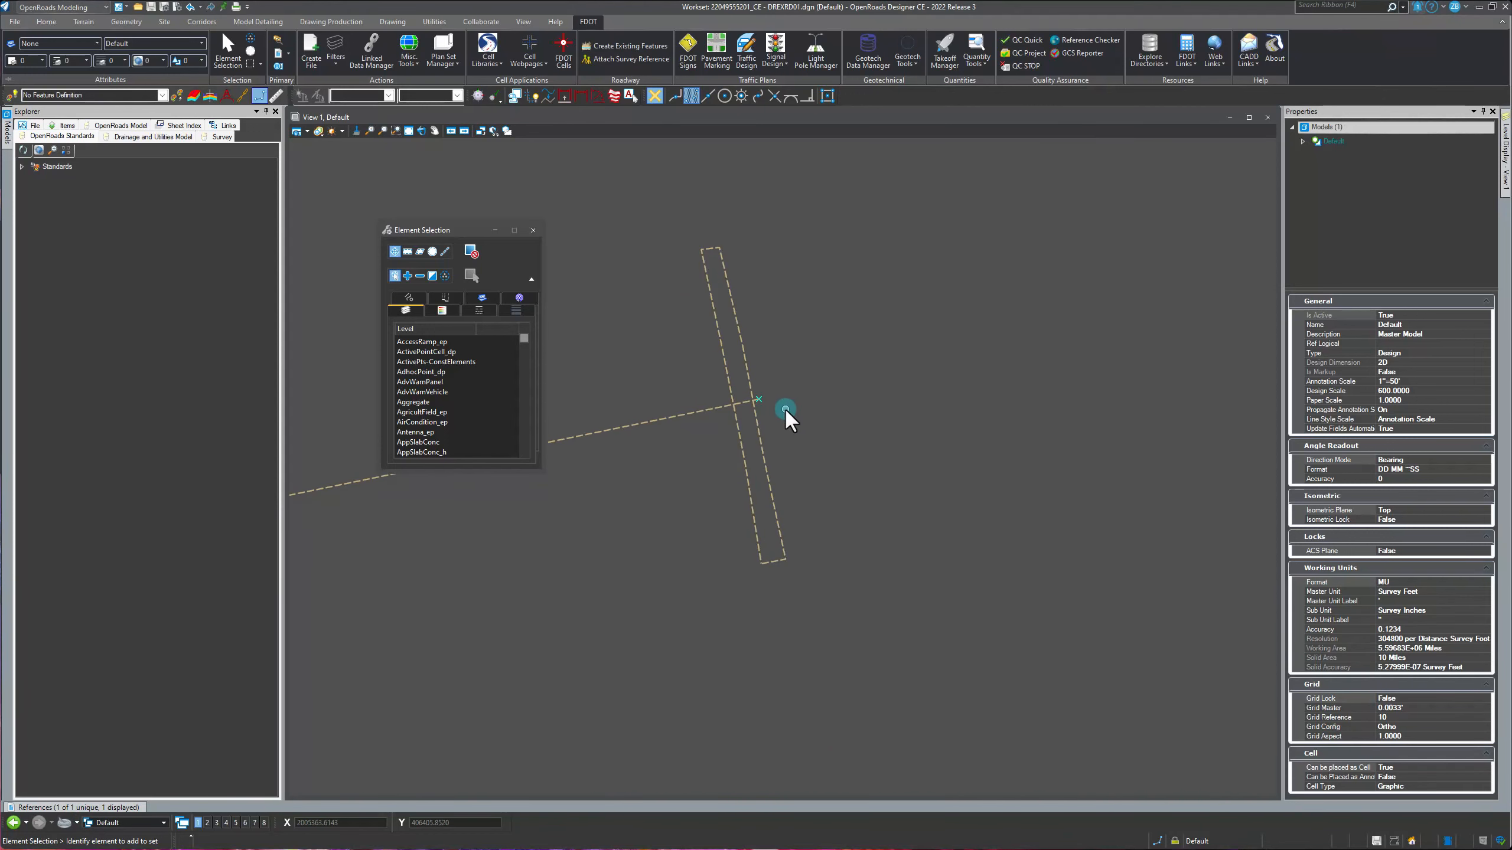
scroll(927, 450, down, 5)
scroll(846, 506, down, 2)
scroll(819, 513, up, 6)
scroll(744, 459, down, 7)
scroll(744, 454, down, 4)
click(78, 808)
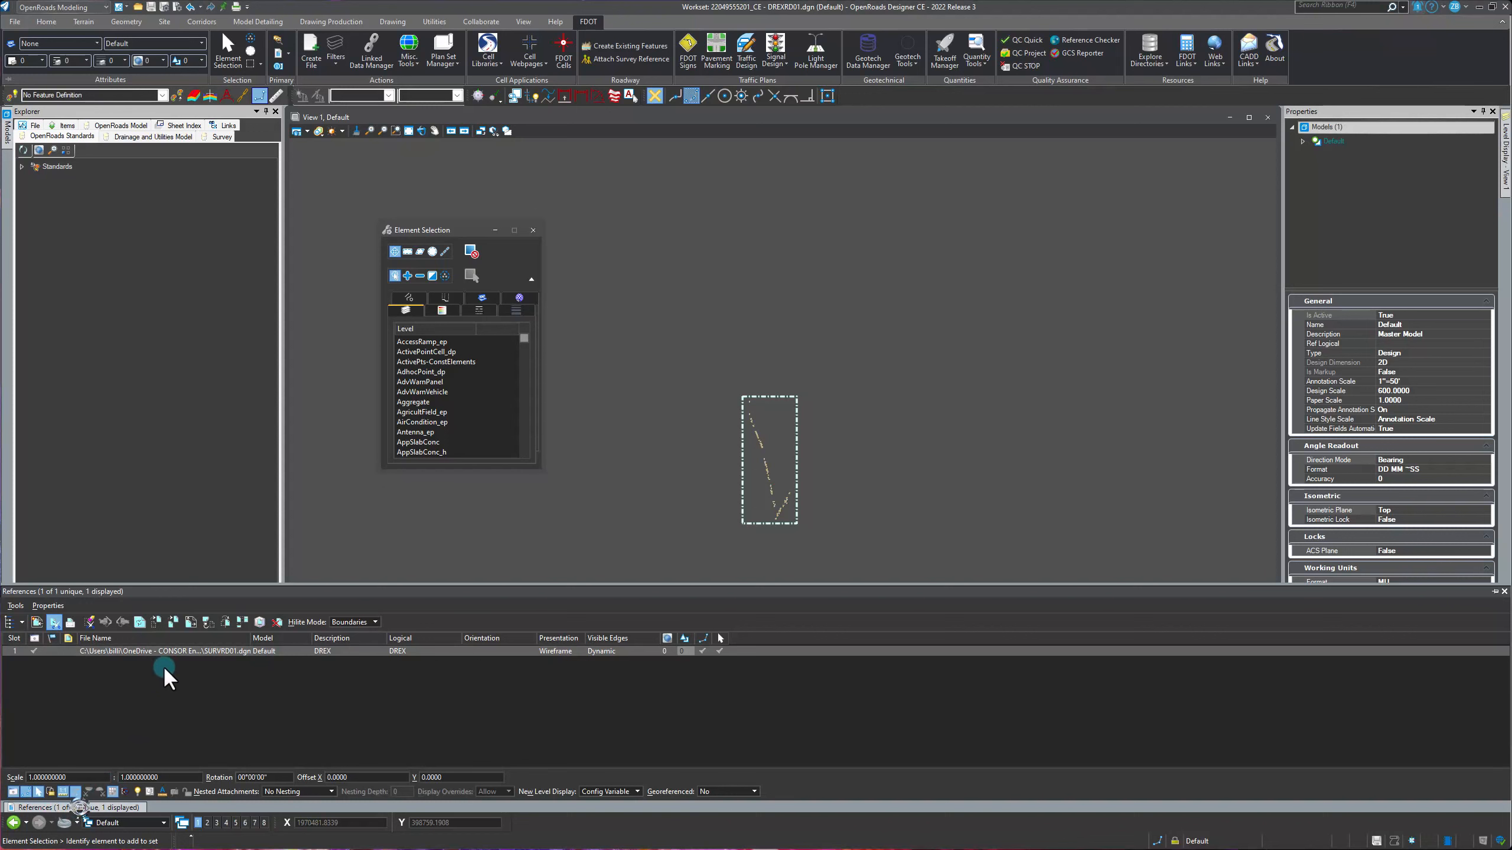
right_click(169, 652)
click(222, 511)
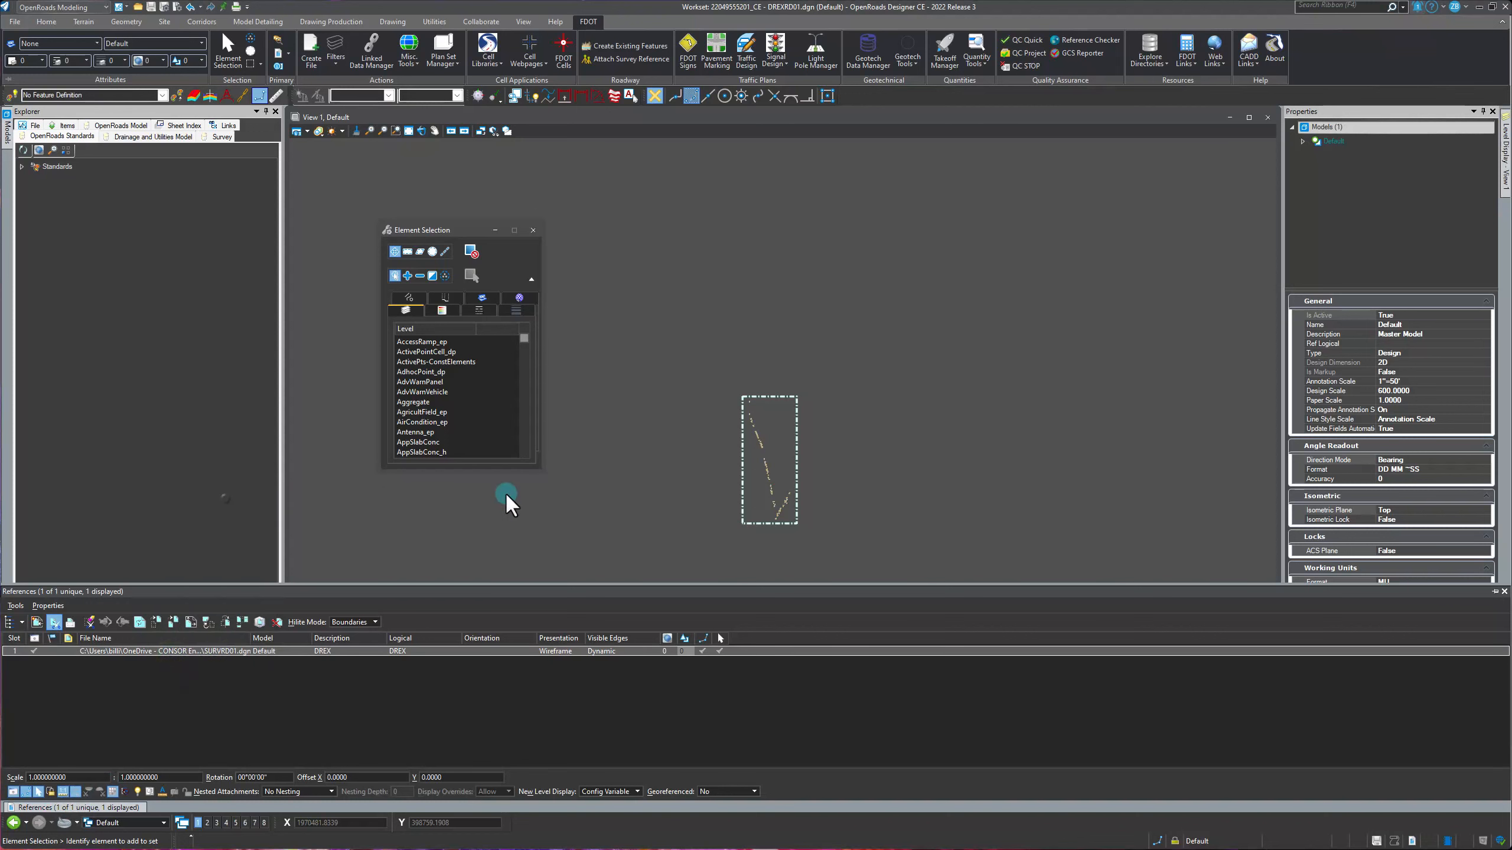
click(786, 329)
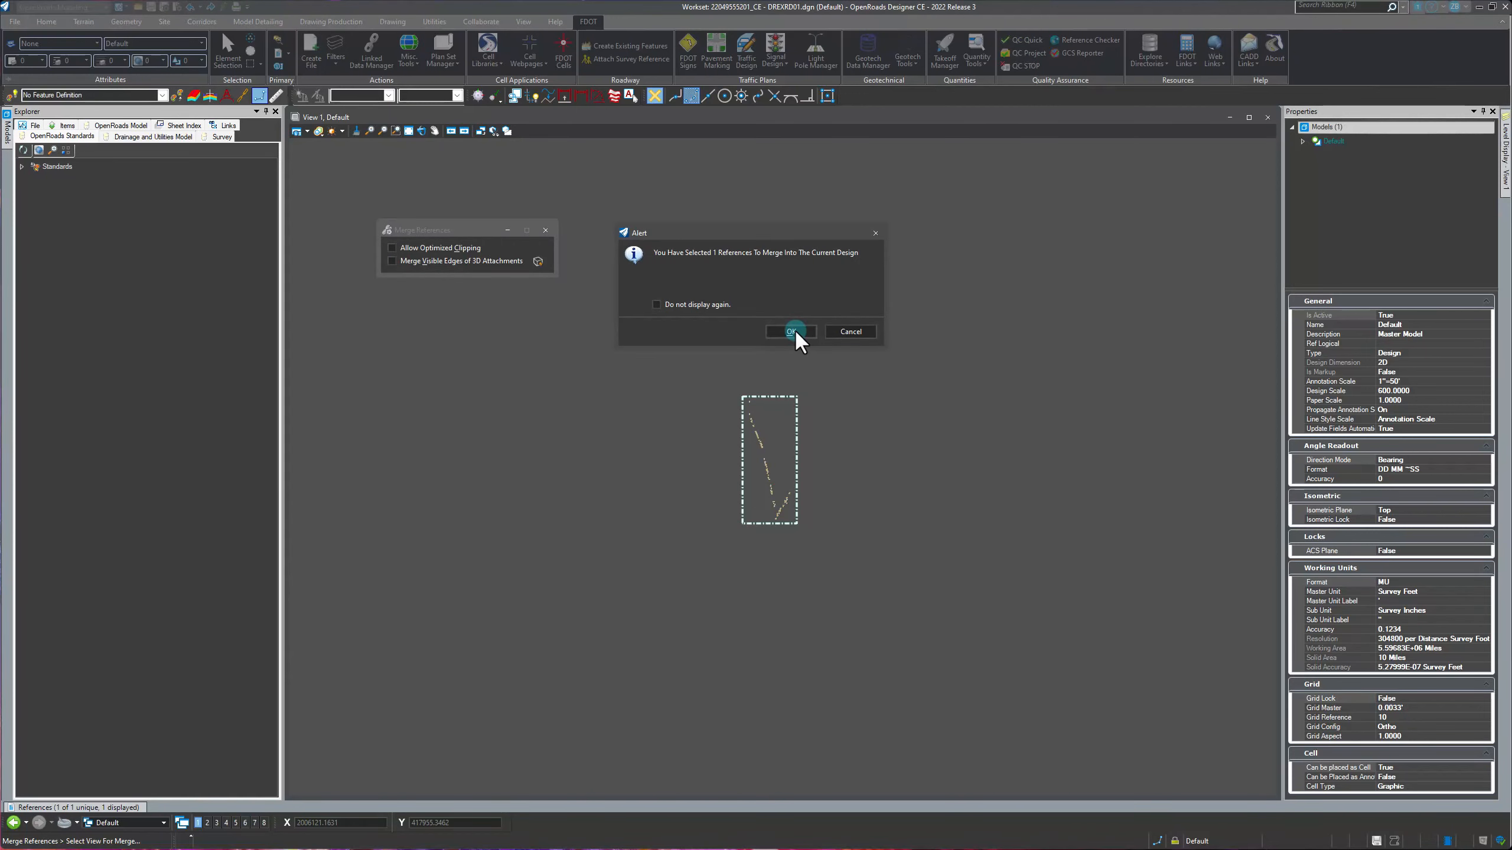
click(791, 331)
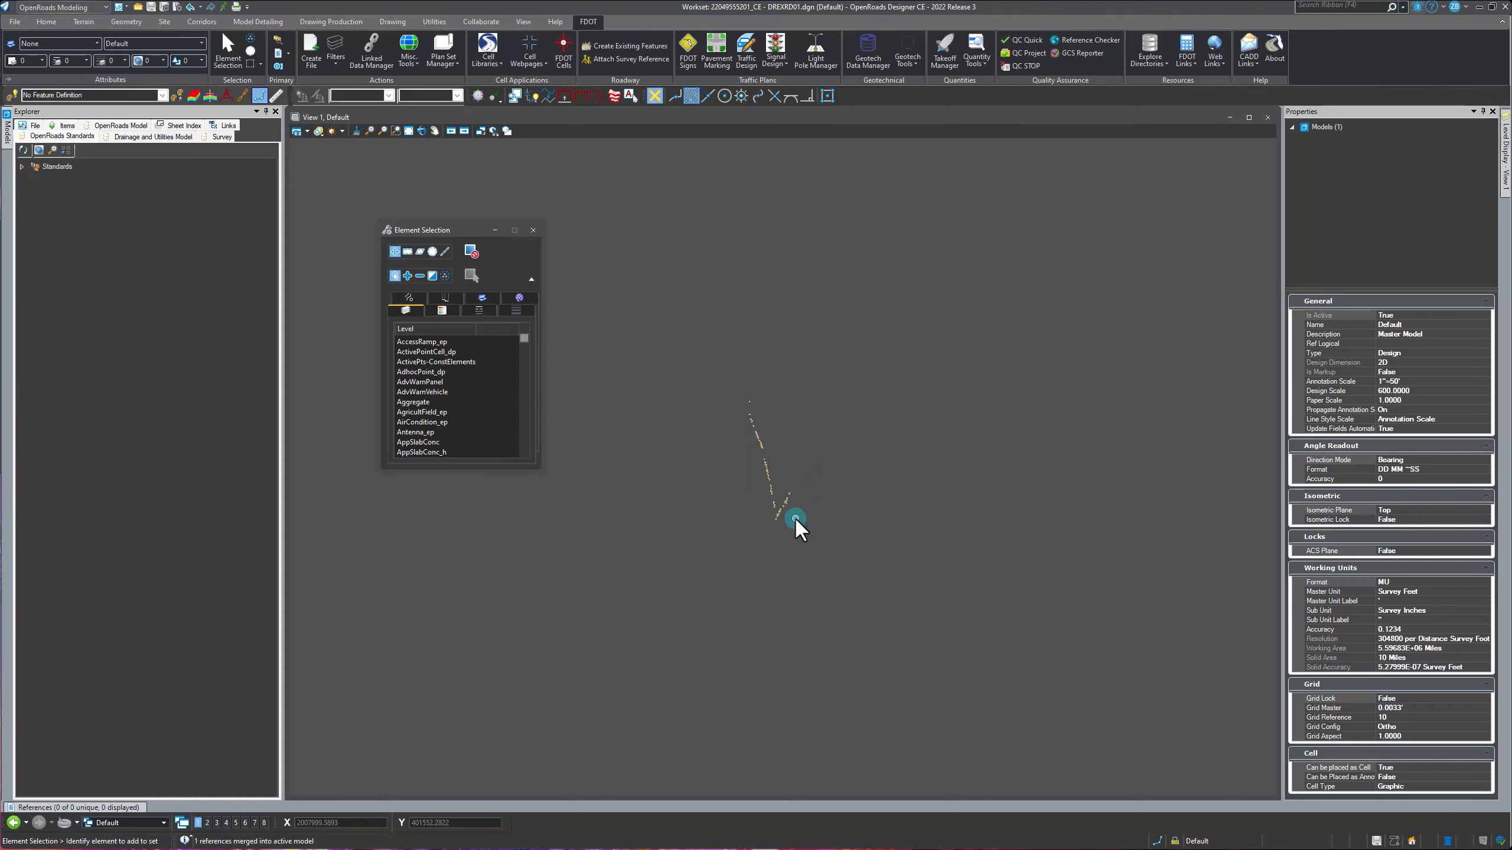
- Select a merged drainage pipe line in the southeastern branch to check its properties, and clear the selection
scroll(794, 518, up, 8)
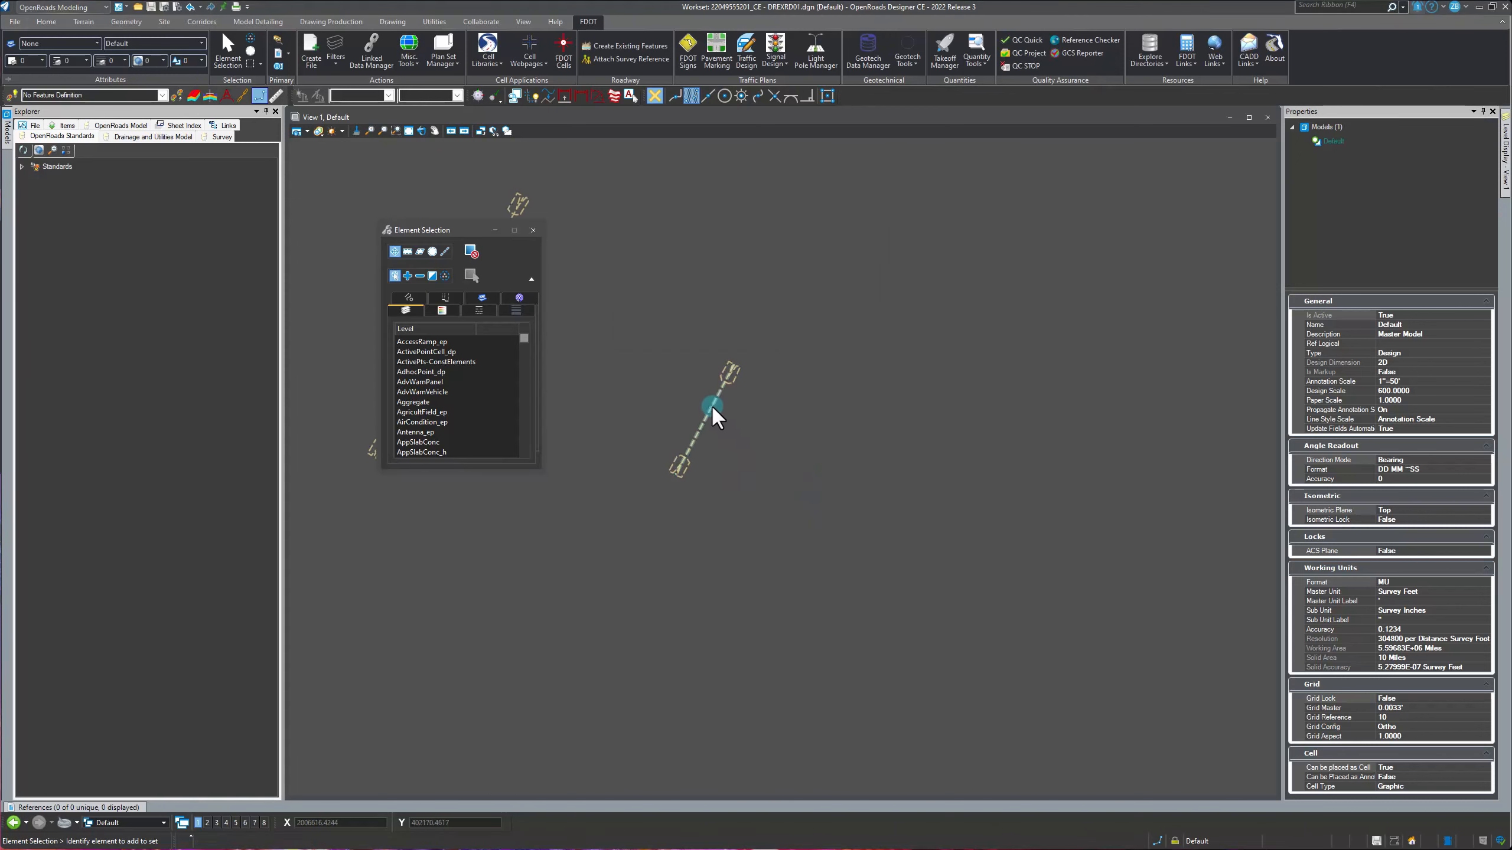
click(711, 405)
click(808, 481)
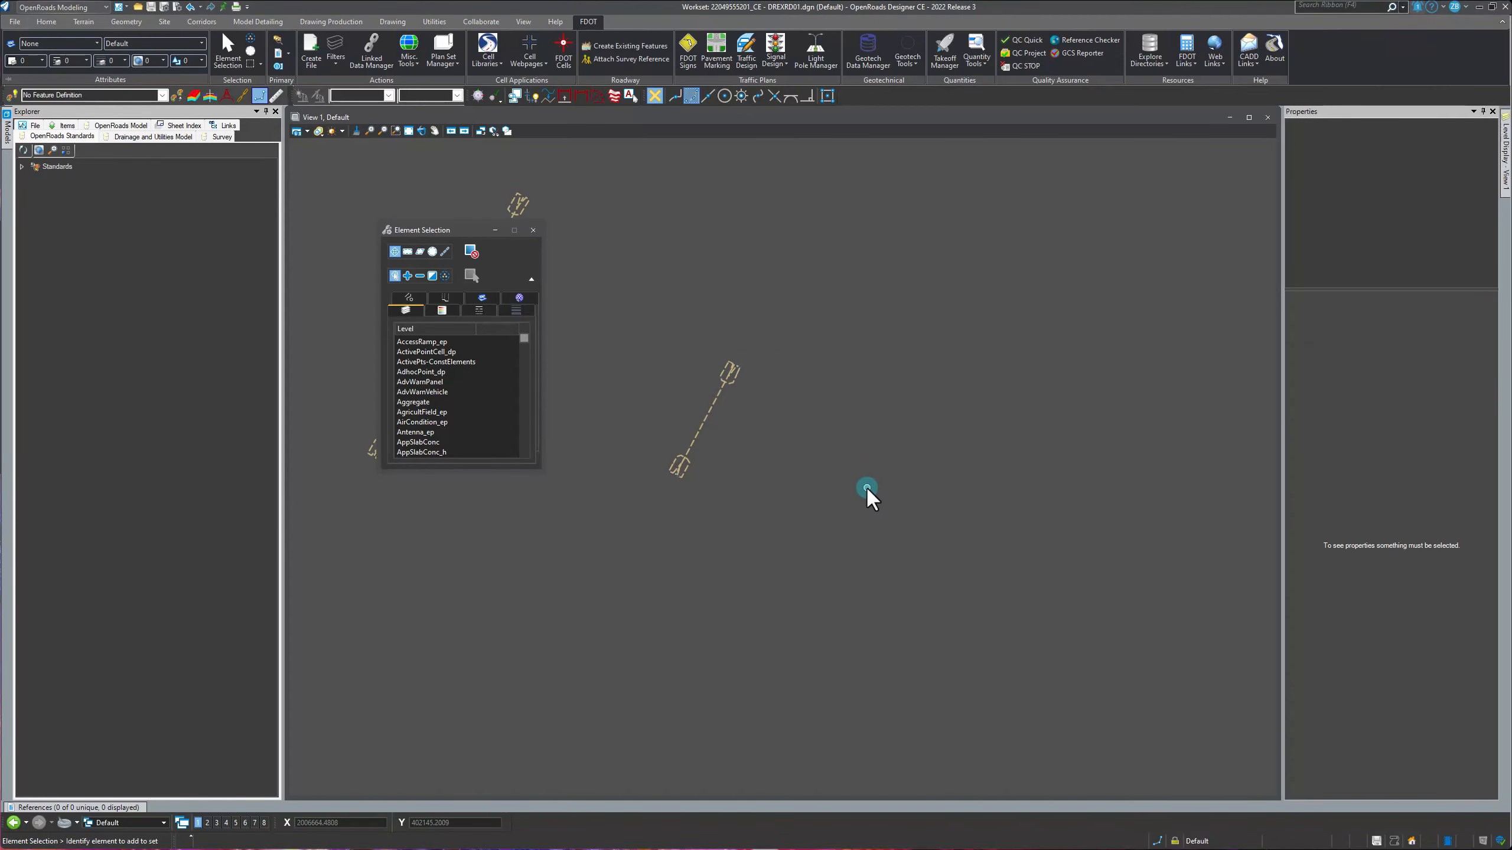
scroll(734, 543, down, 3)
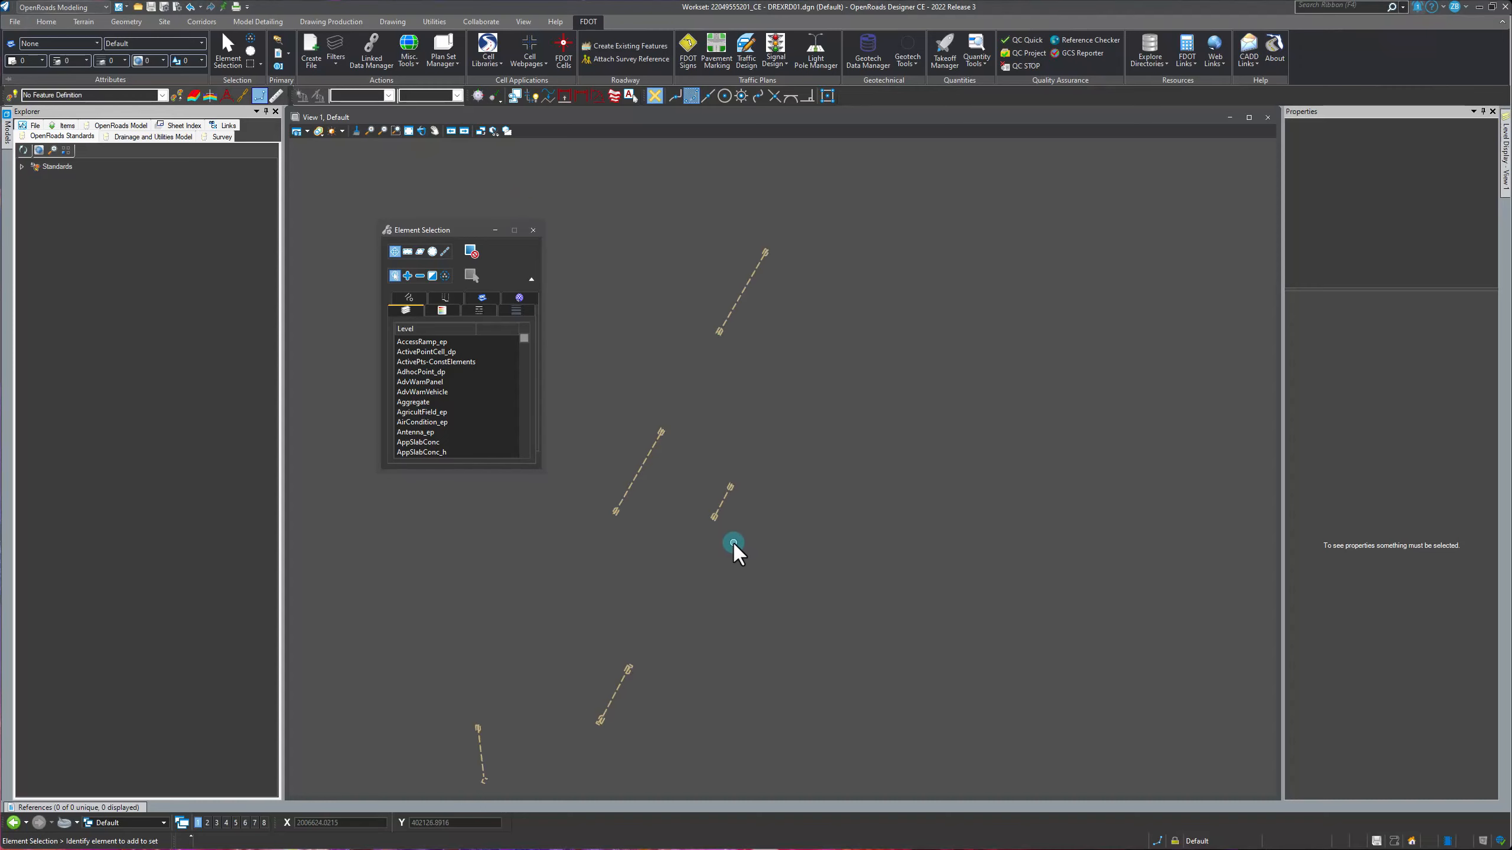
scroll(736, 544, down, 5)
scroll(782, 569, down, 2)
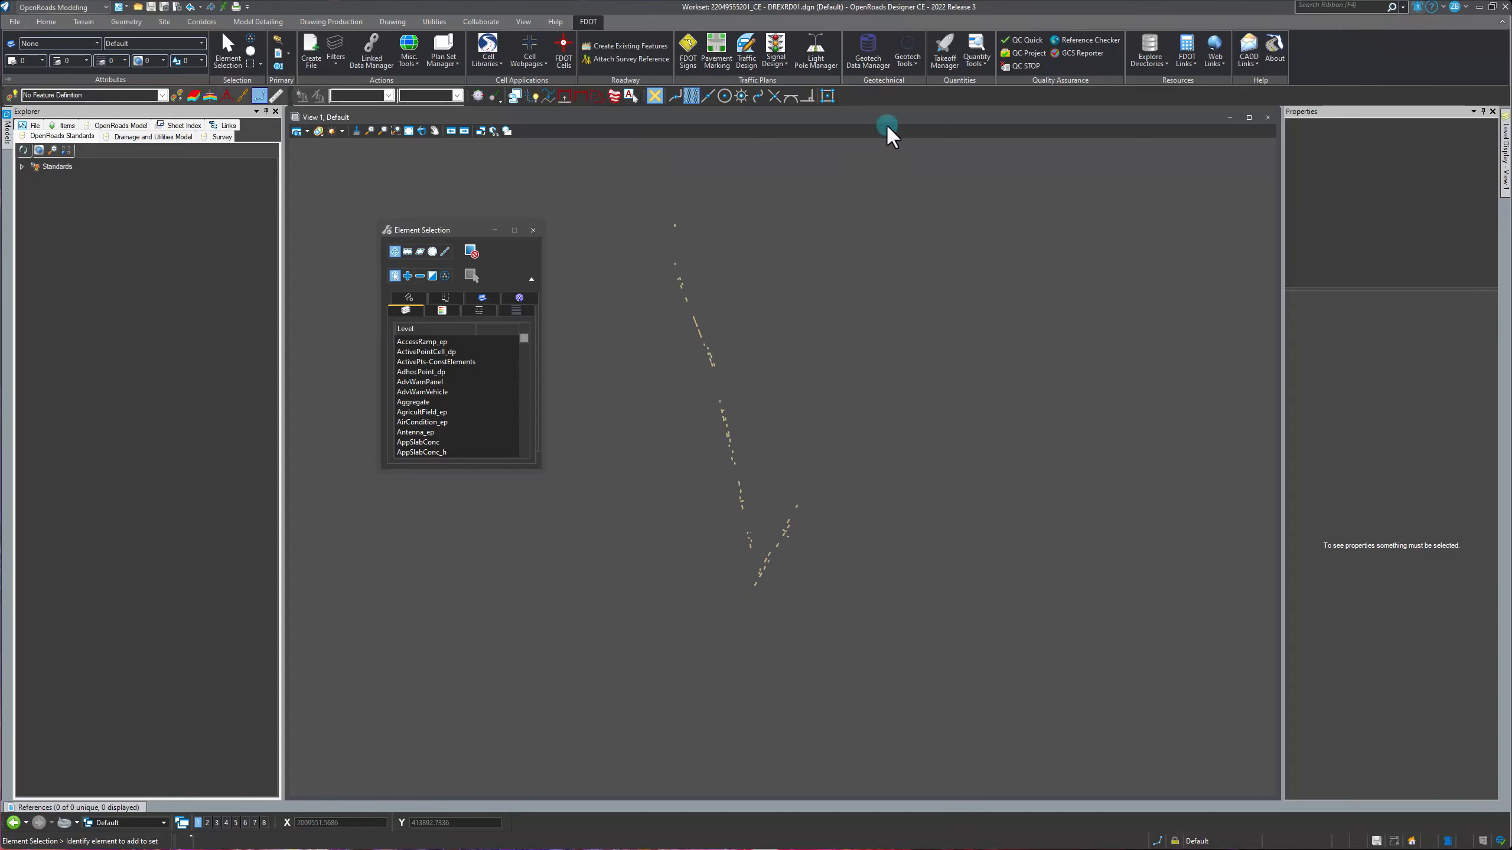
- Create and open the survey design file UTEXRD01.dgn for Utilities - Existing
click(312, 53)
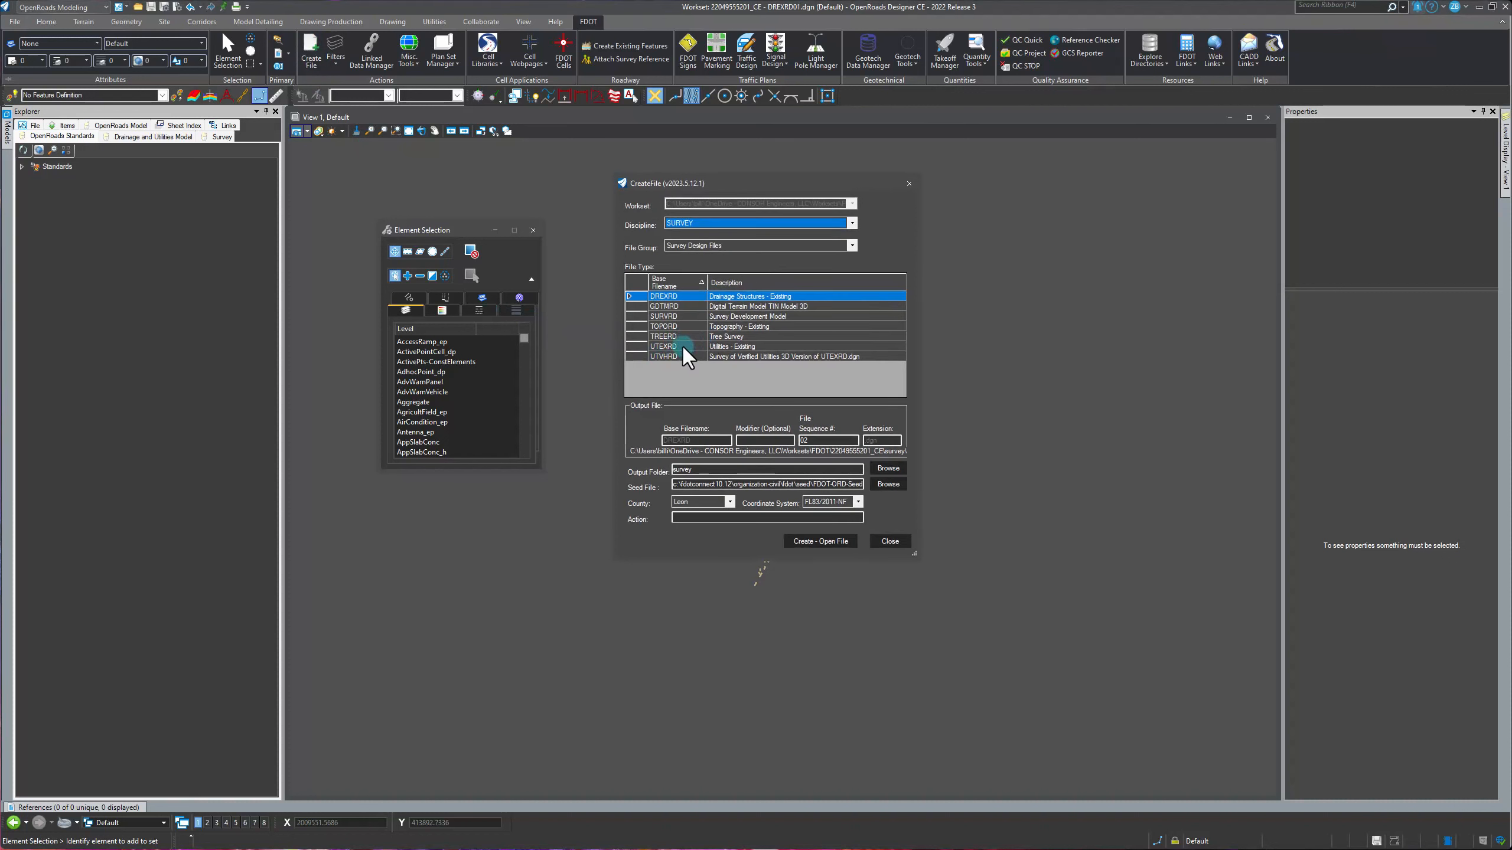
click(683, 347)
click(822, 539)
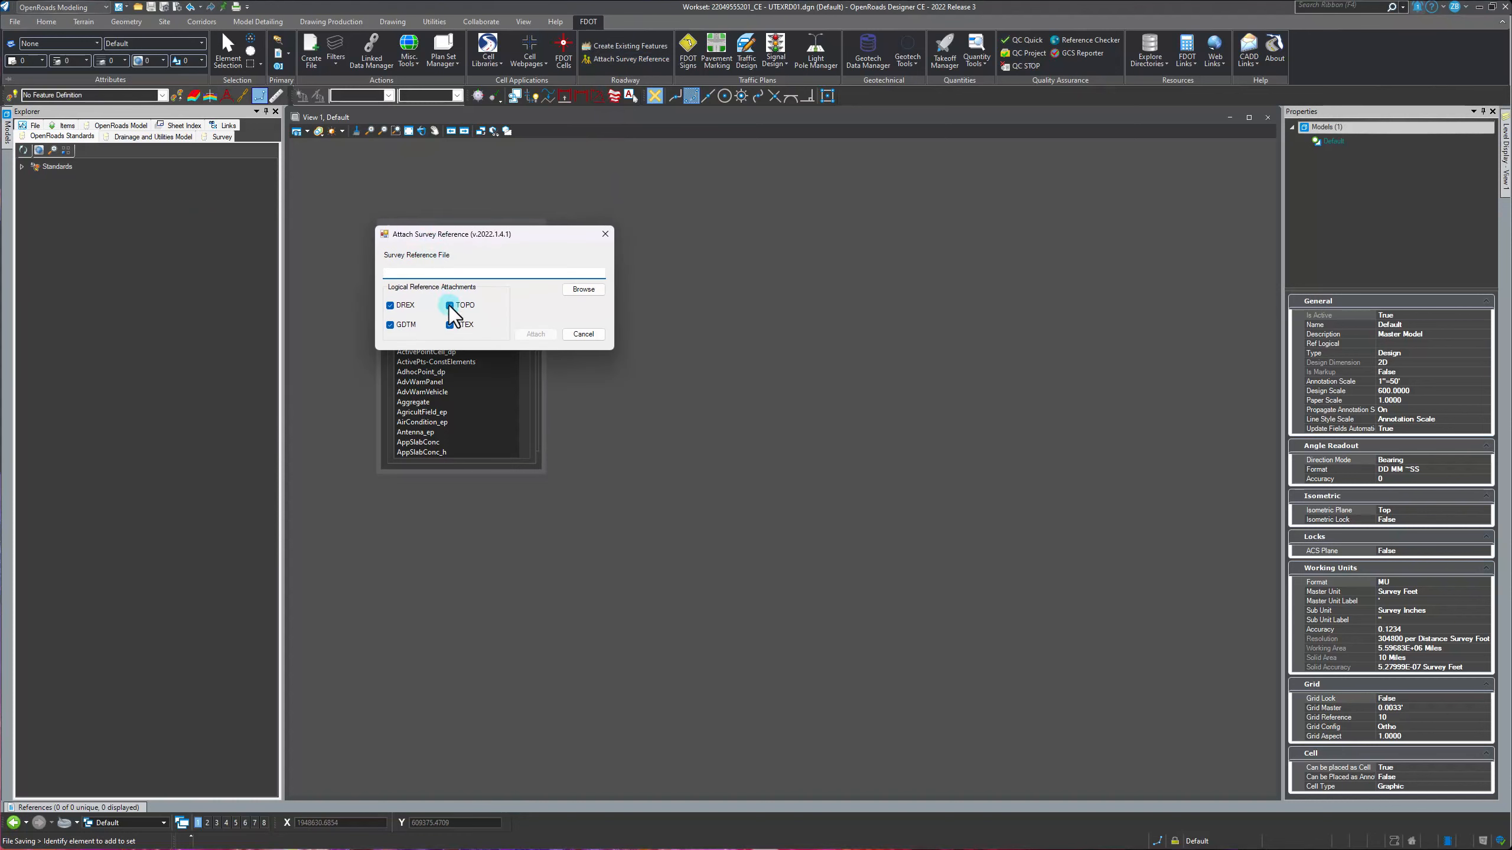
- Attach SURVRD01.dgn as the survey reference with only the UTEX logical attachment, and acknowledge the completed attachment
click(586, 291)
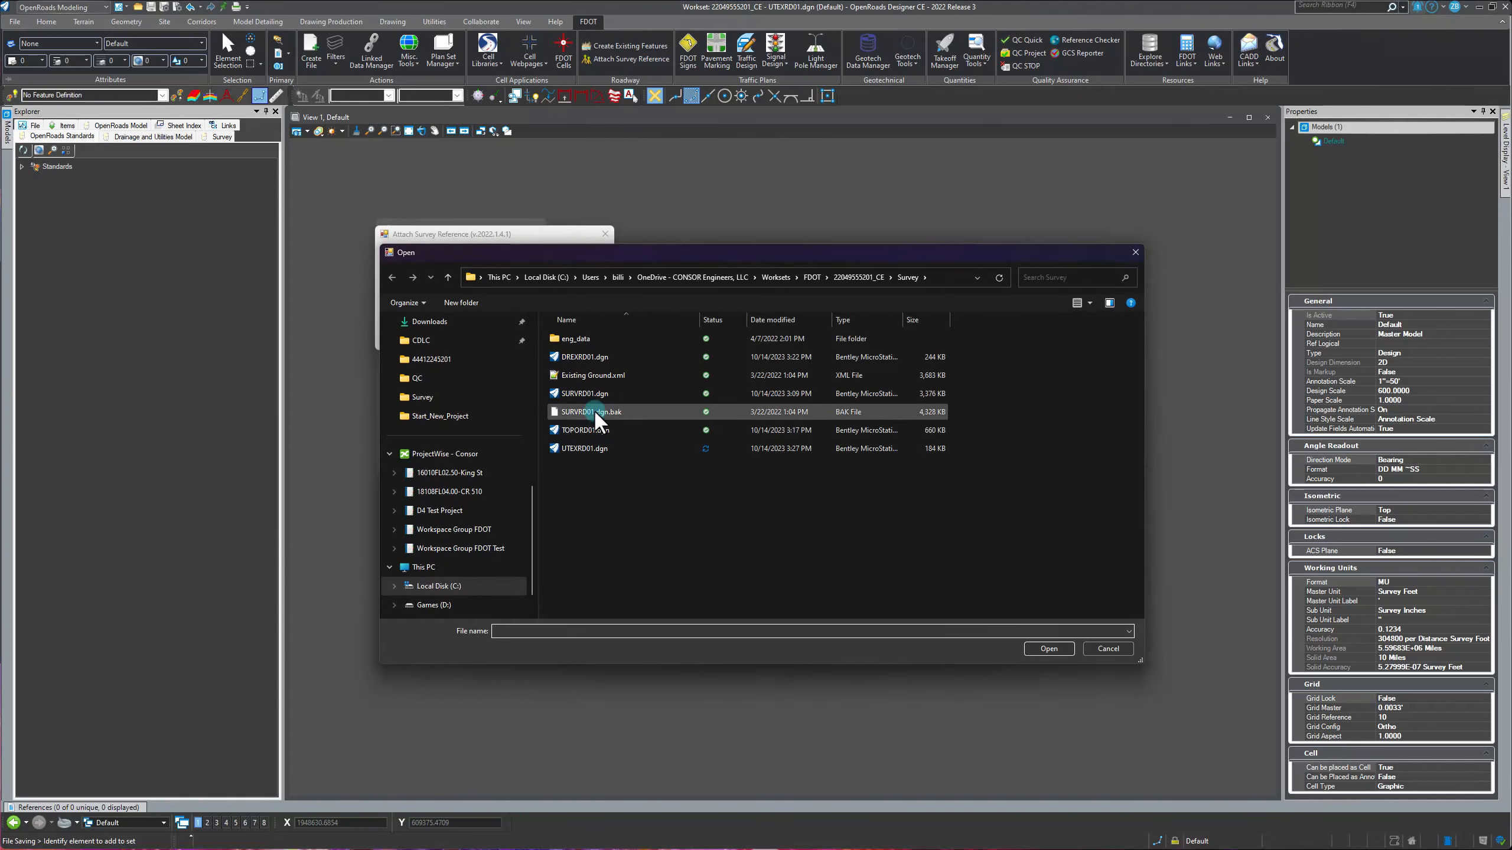
double_click(598, 392)
click(391, 305)
click(390, 325)
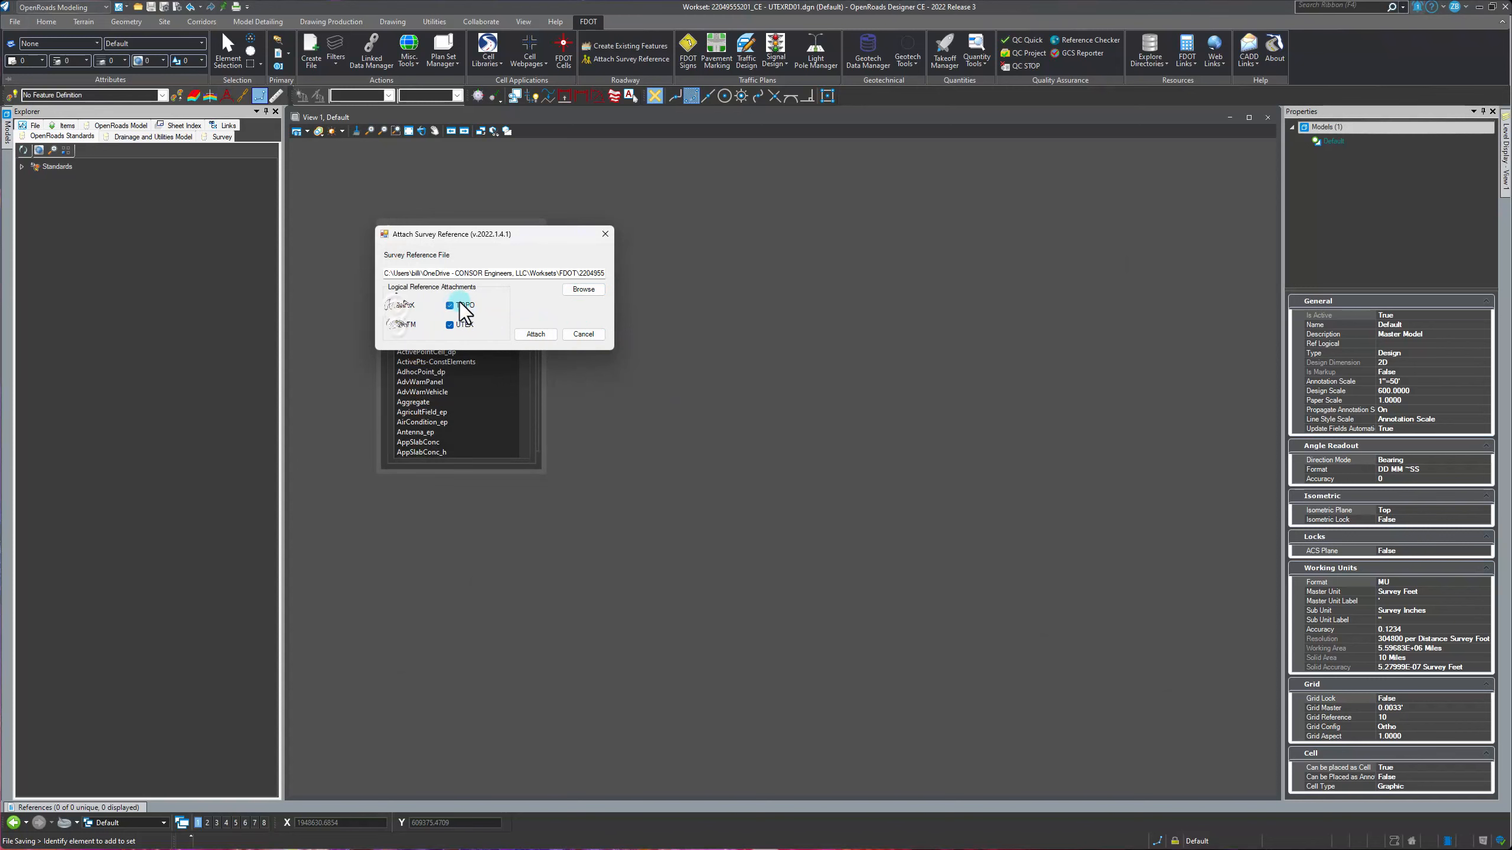
click(535, 334)
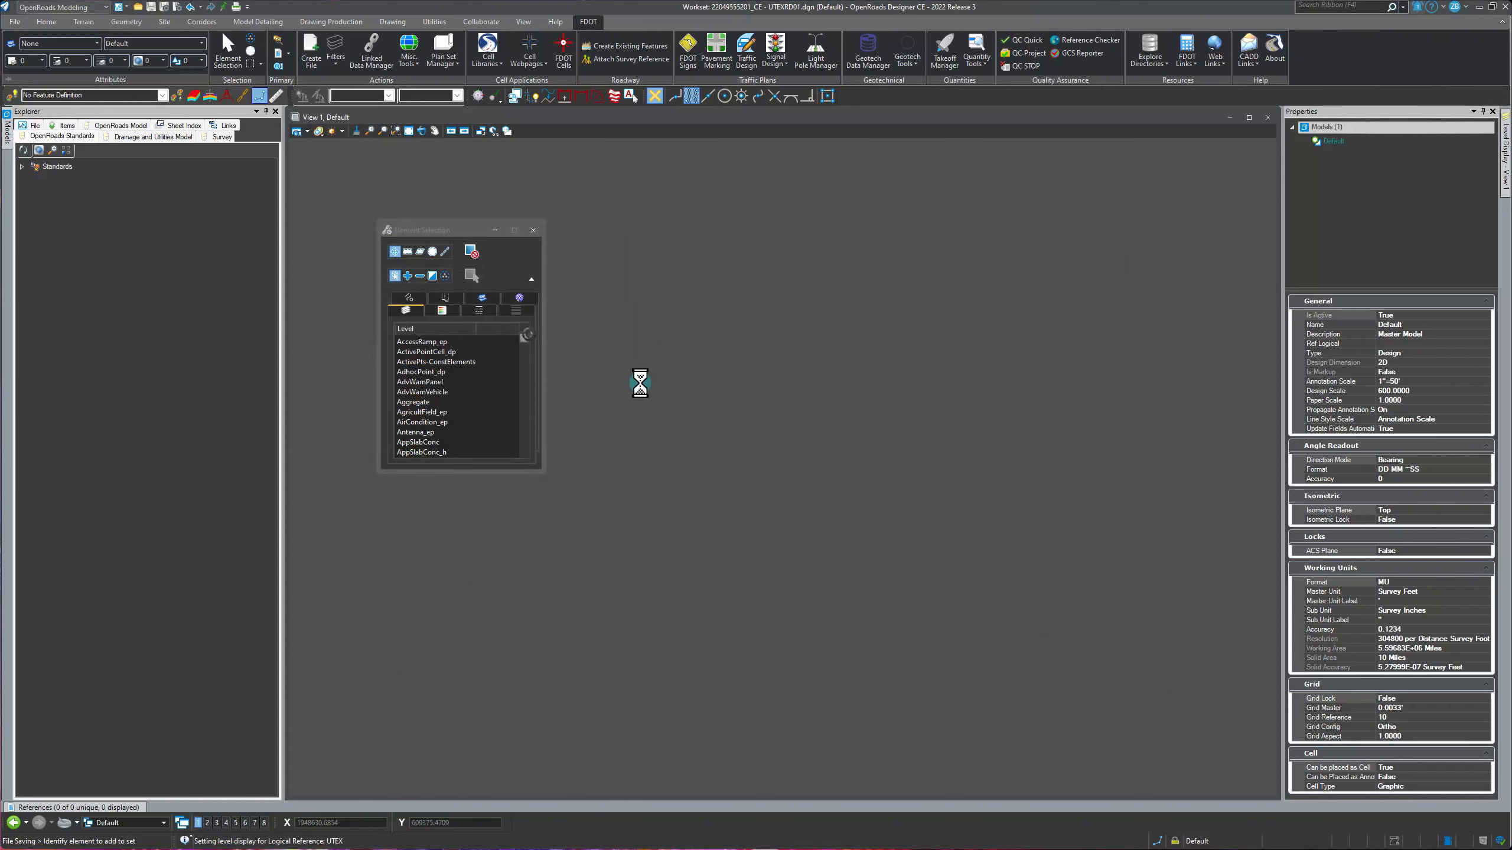
click(777, 468)
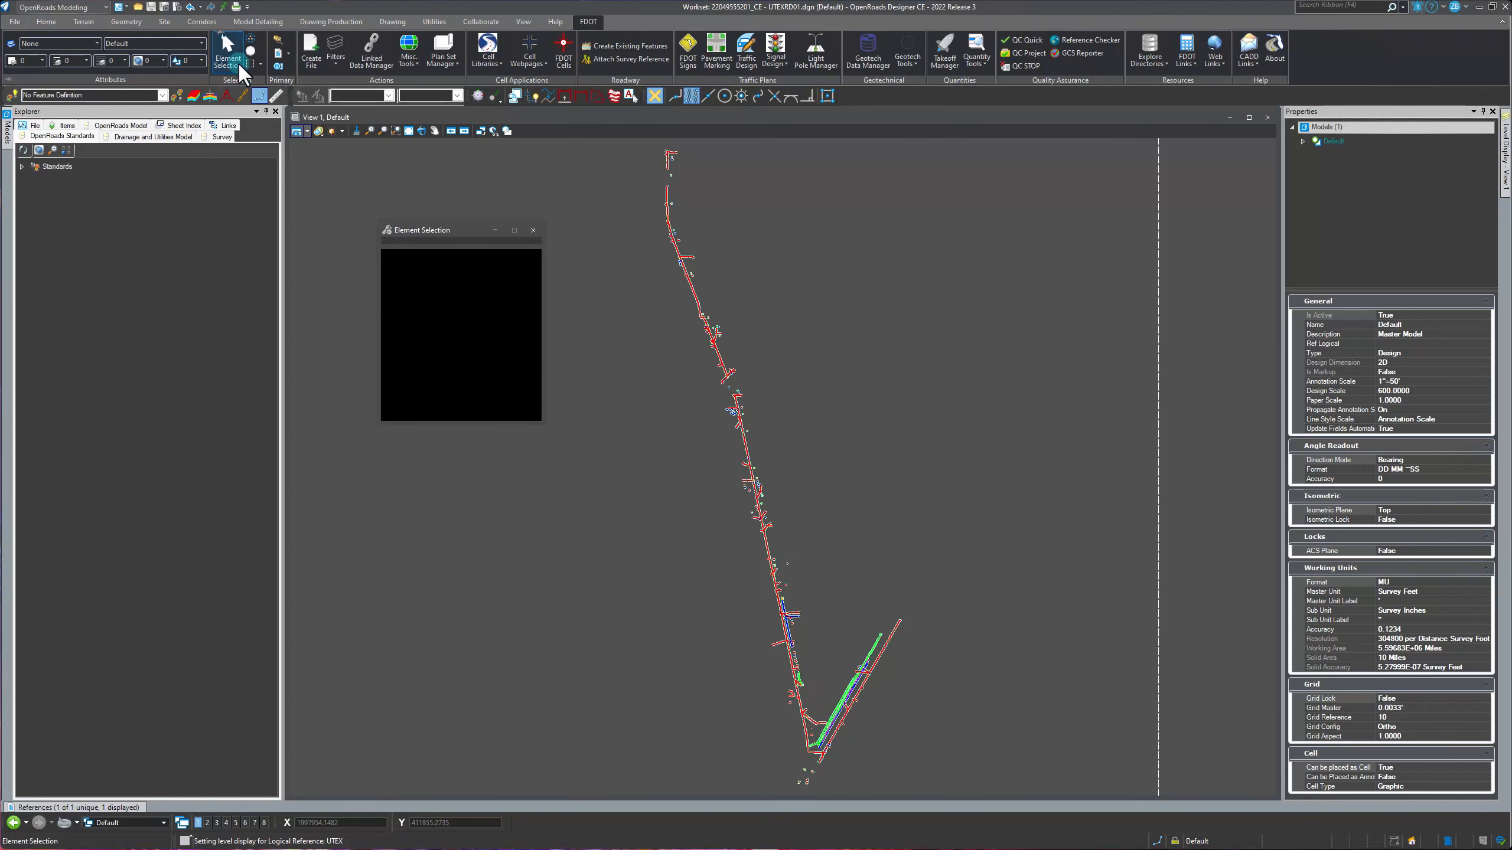
- Select the red utility line near the southern junction to check the attached UTEX reference, and clear the selection
scroll(834, 742, up, 5)
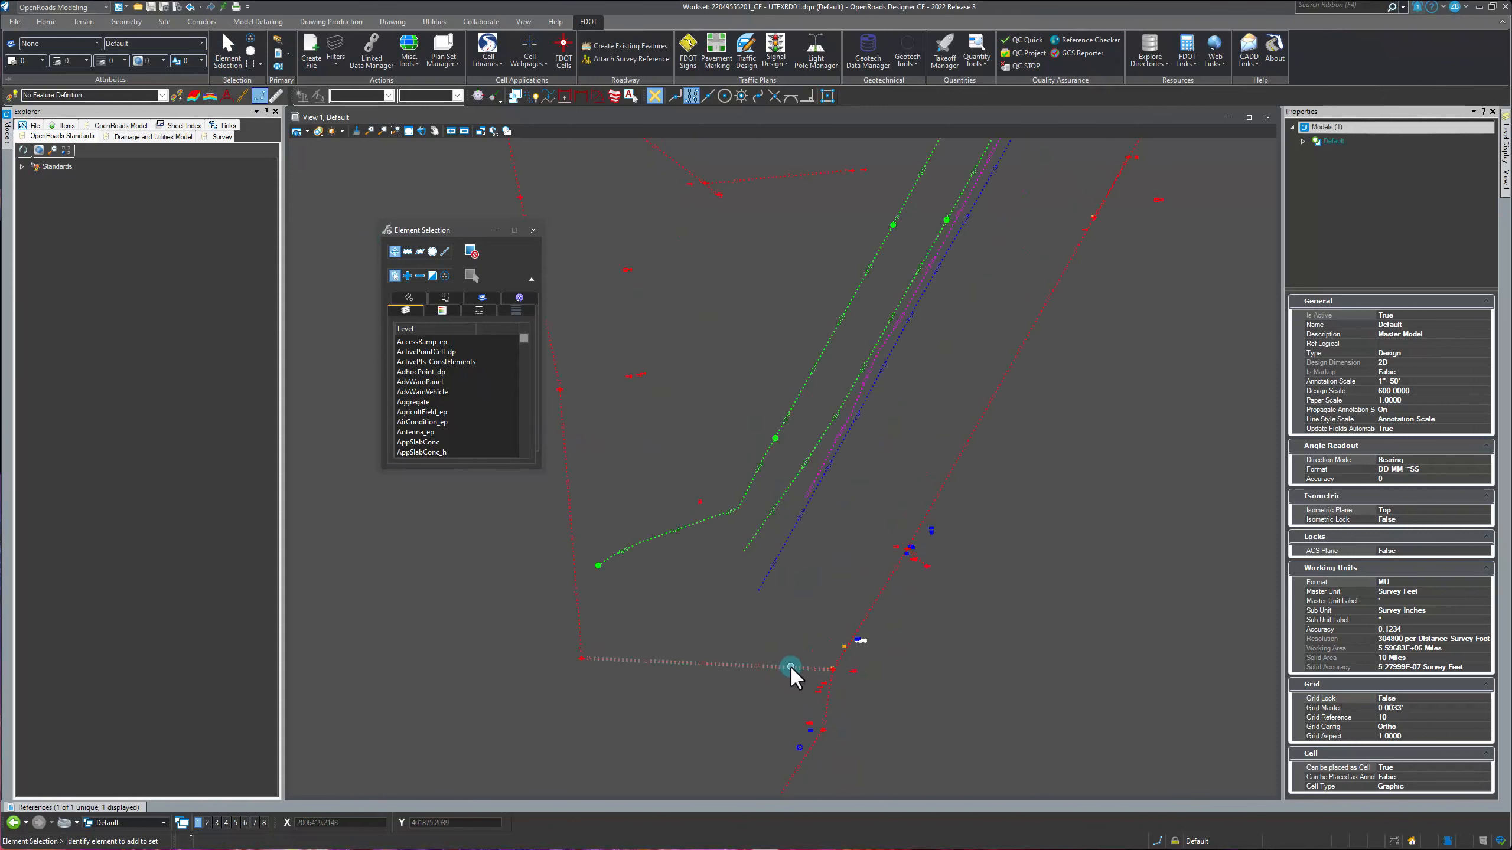
click(789, 667)
click(811, 590)
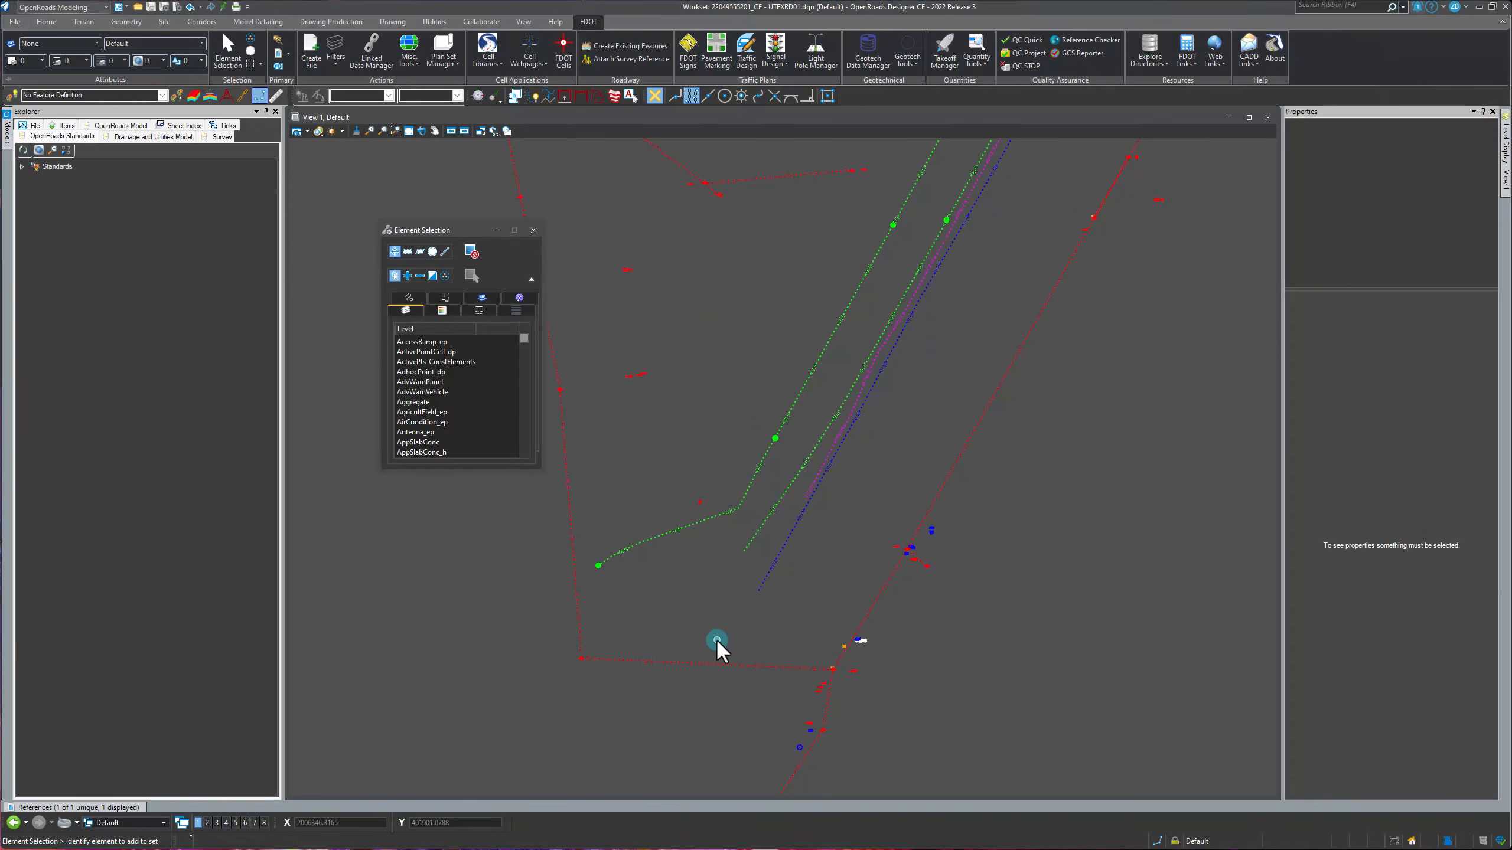
- Place a block fence around the entire utility corridor and clip the UTEX reference SURVRD01.dgn to it
scroll(807, 597, down, 6)
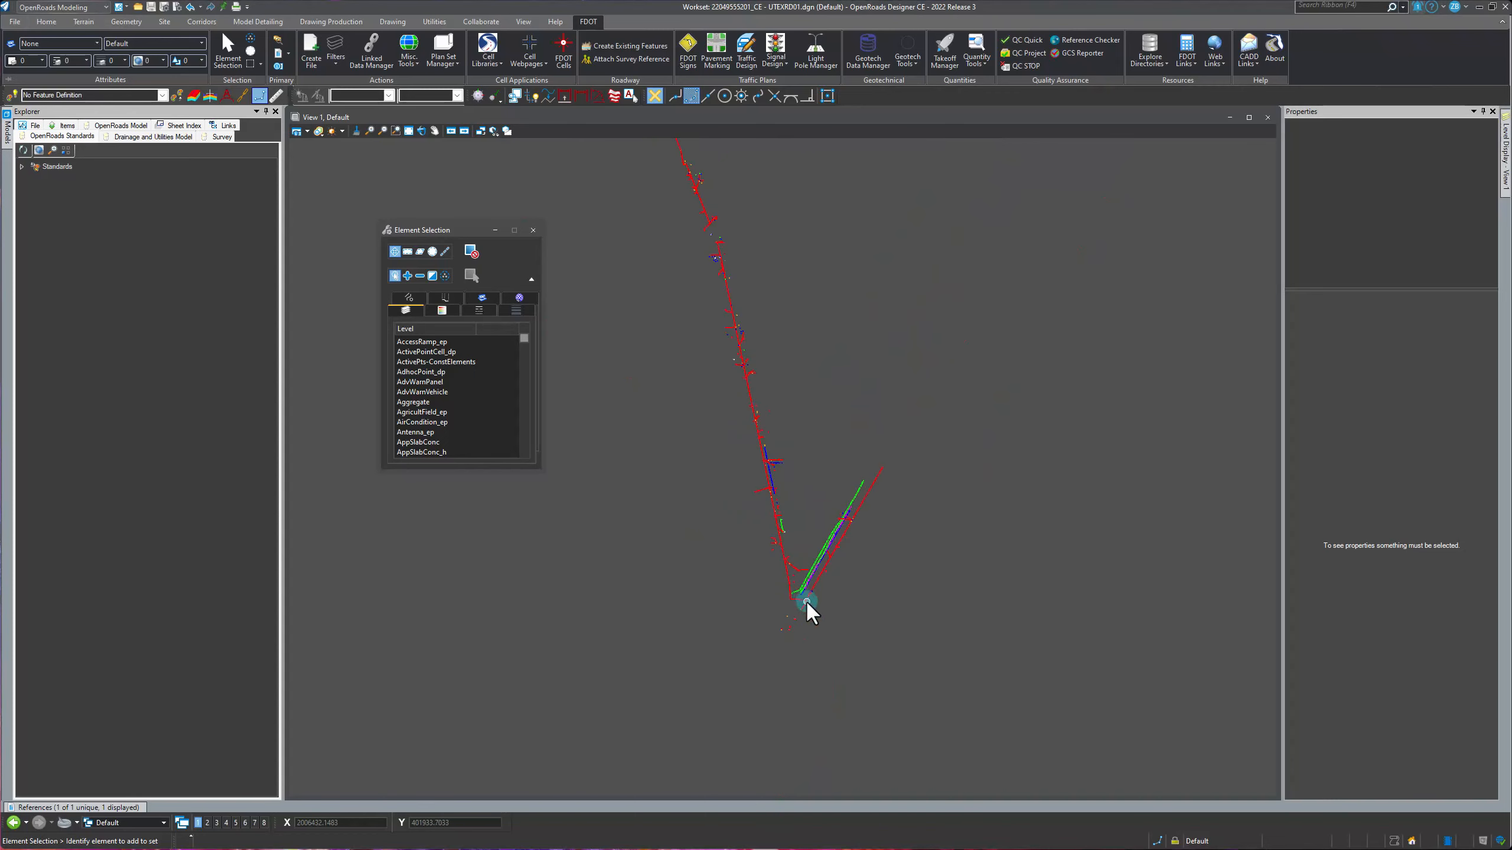
click(250, 63)
click(692, 241)
click(872, 643)
mouse_move(98, 810)
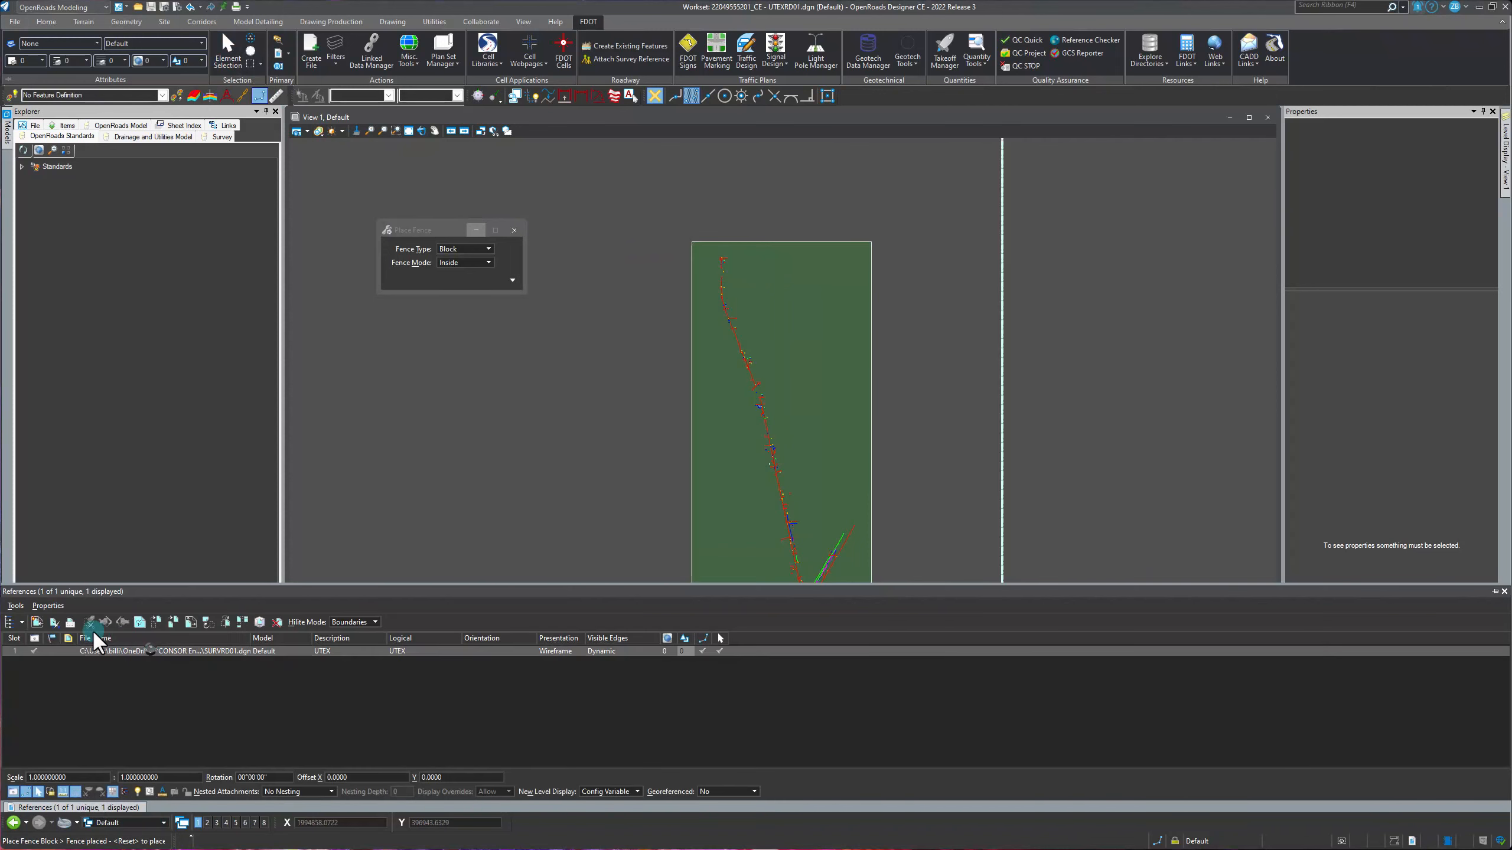
click(53, 622)
click(657, 452)
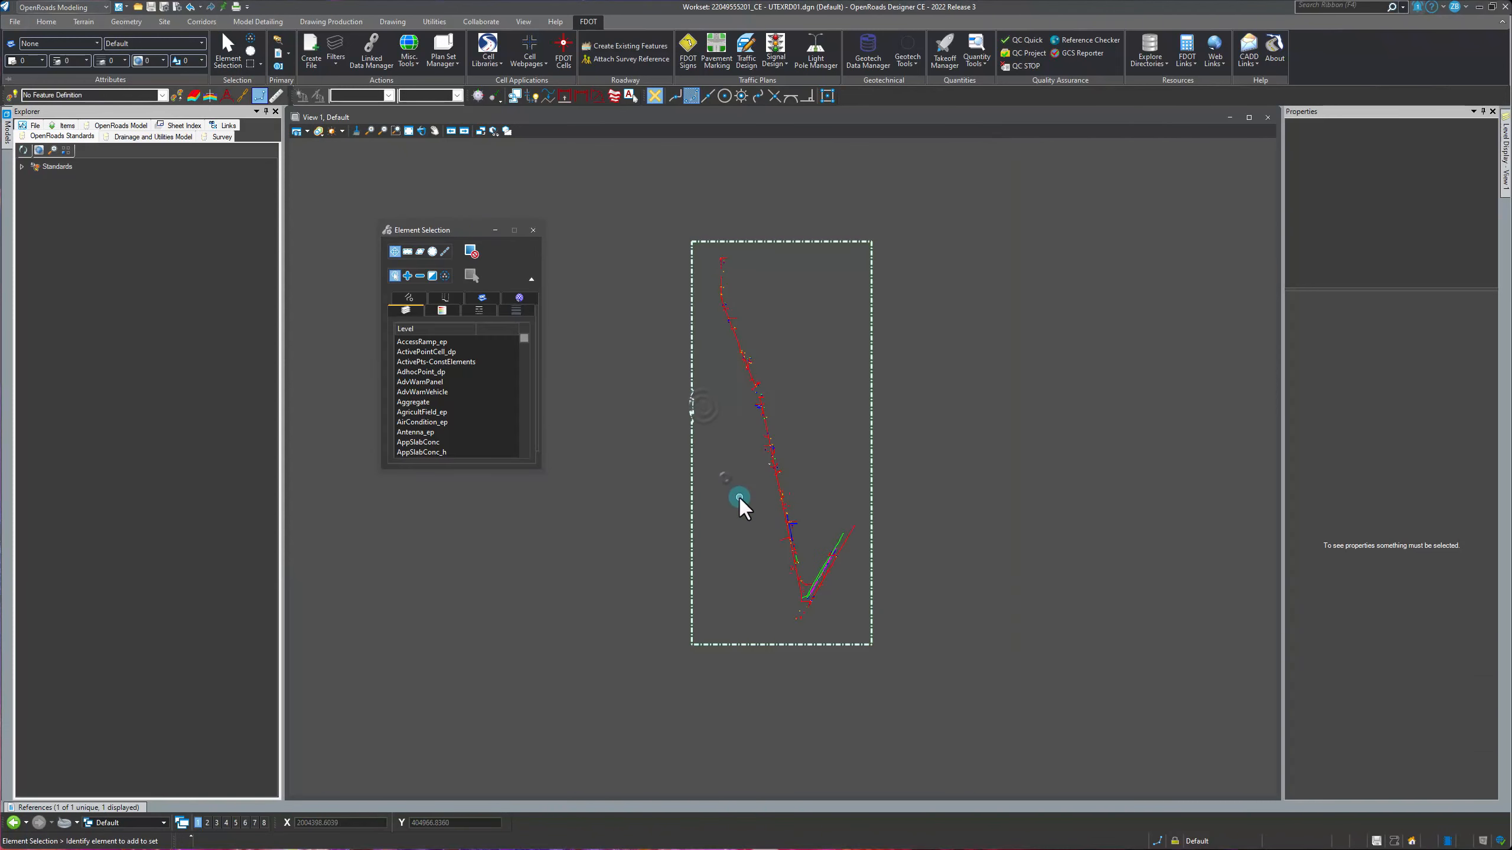
- Merge the clipped UTEX reference SURVRD01.dgn into the master design through View 1 and accept the merge
mouse_move(101, 807)
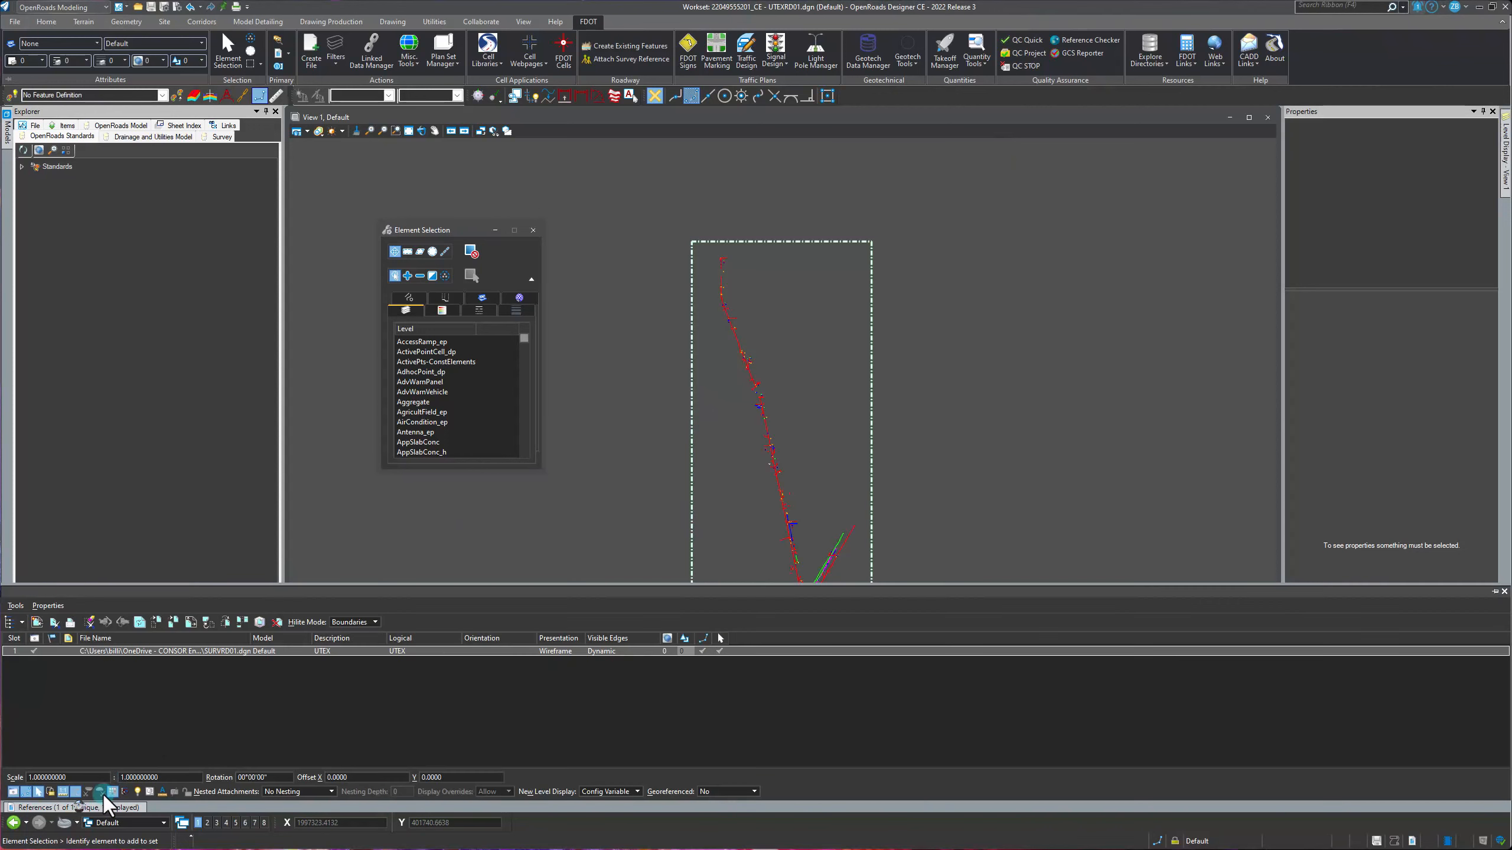
right_click(176, 651)
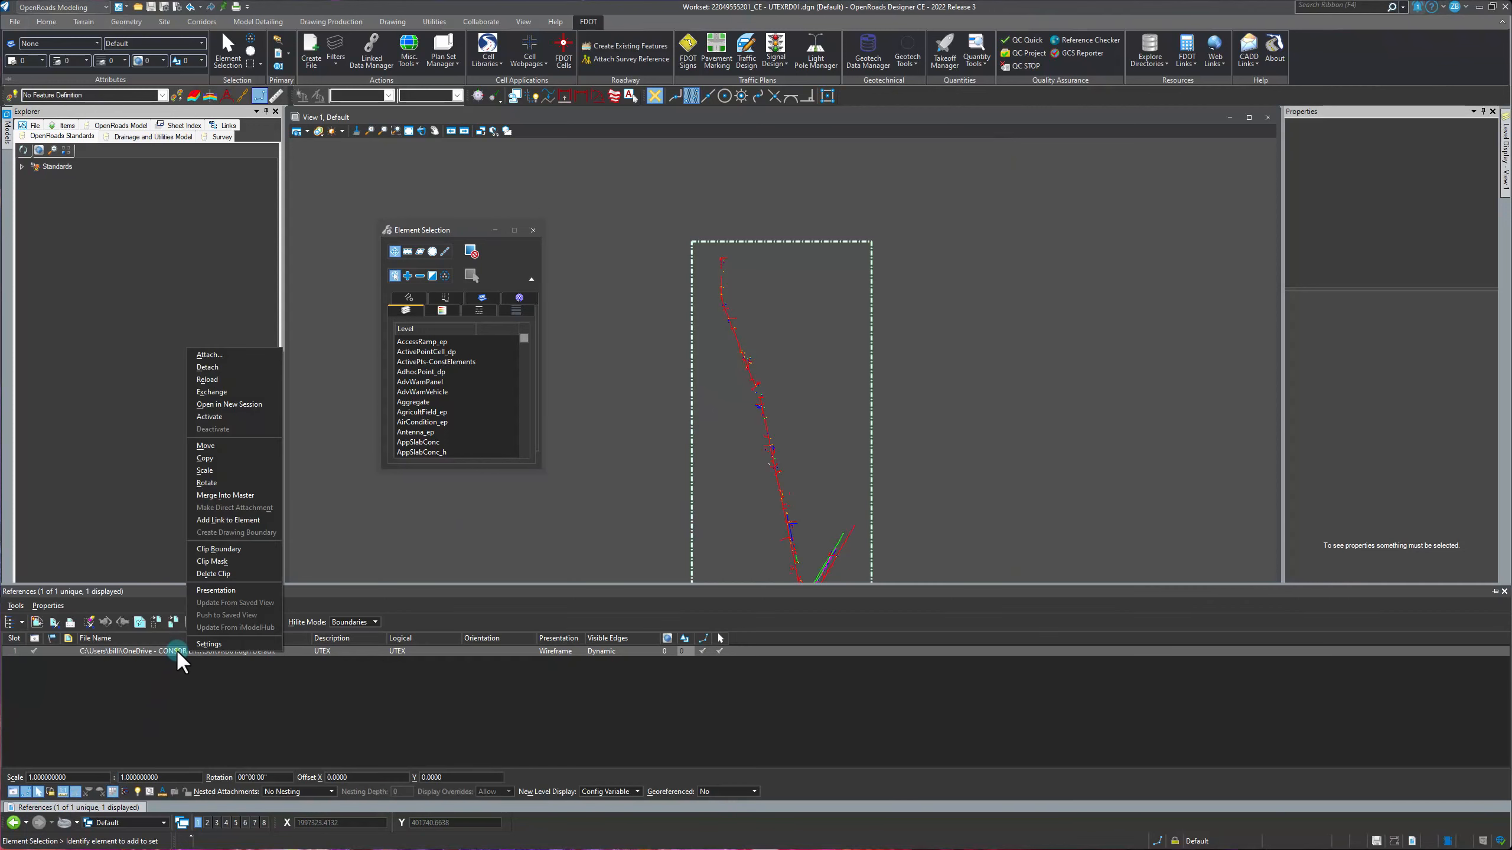
click(219, 496)
click(819, 404)
click(791, 332)
click(766, 517)
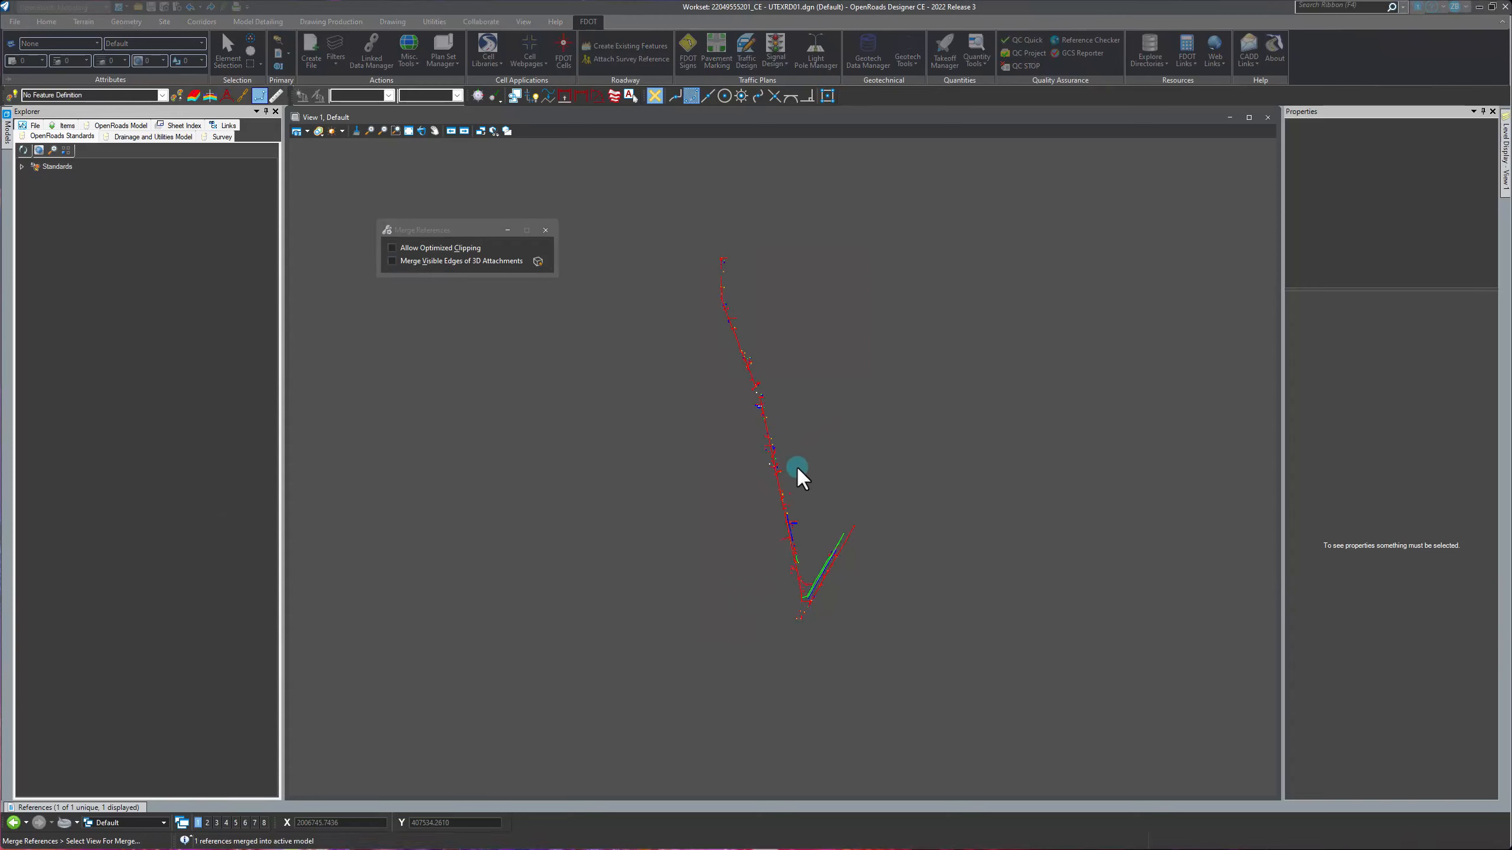
scroll(833, 595, up, 7)
scroll(717, 594, up, 4)
scroll(751, 652, down, 8)
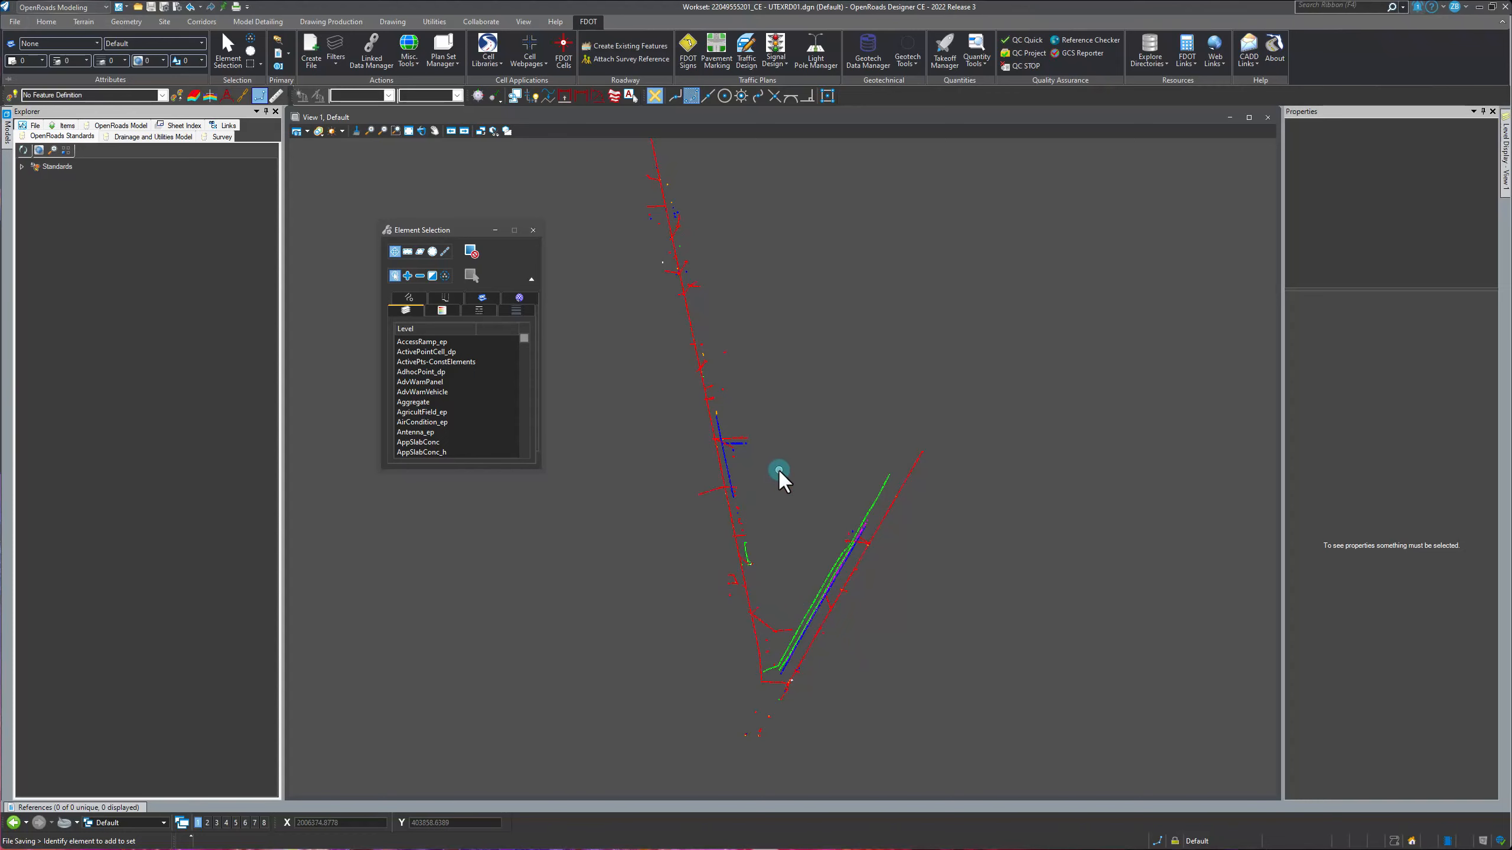
scroll(839, 682, down, 5)
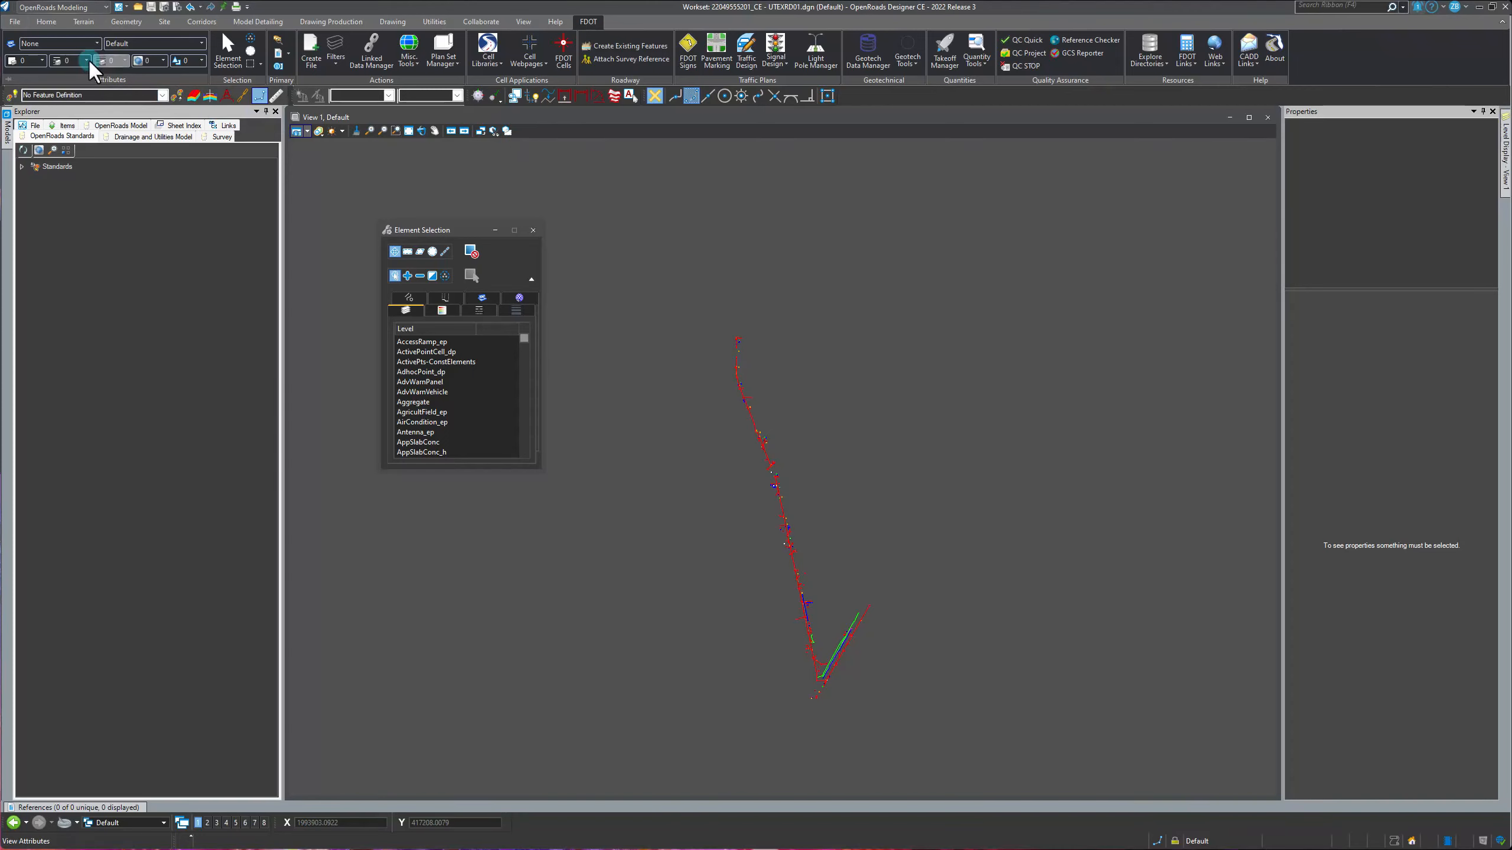
- Open SURVRD01.dgn from the project's Survey folder and bring the southern road junction into view
click(136, 7)
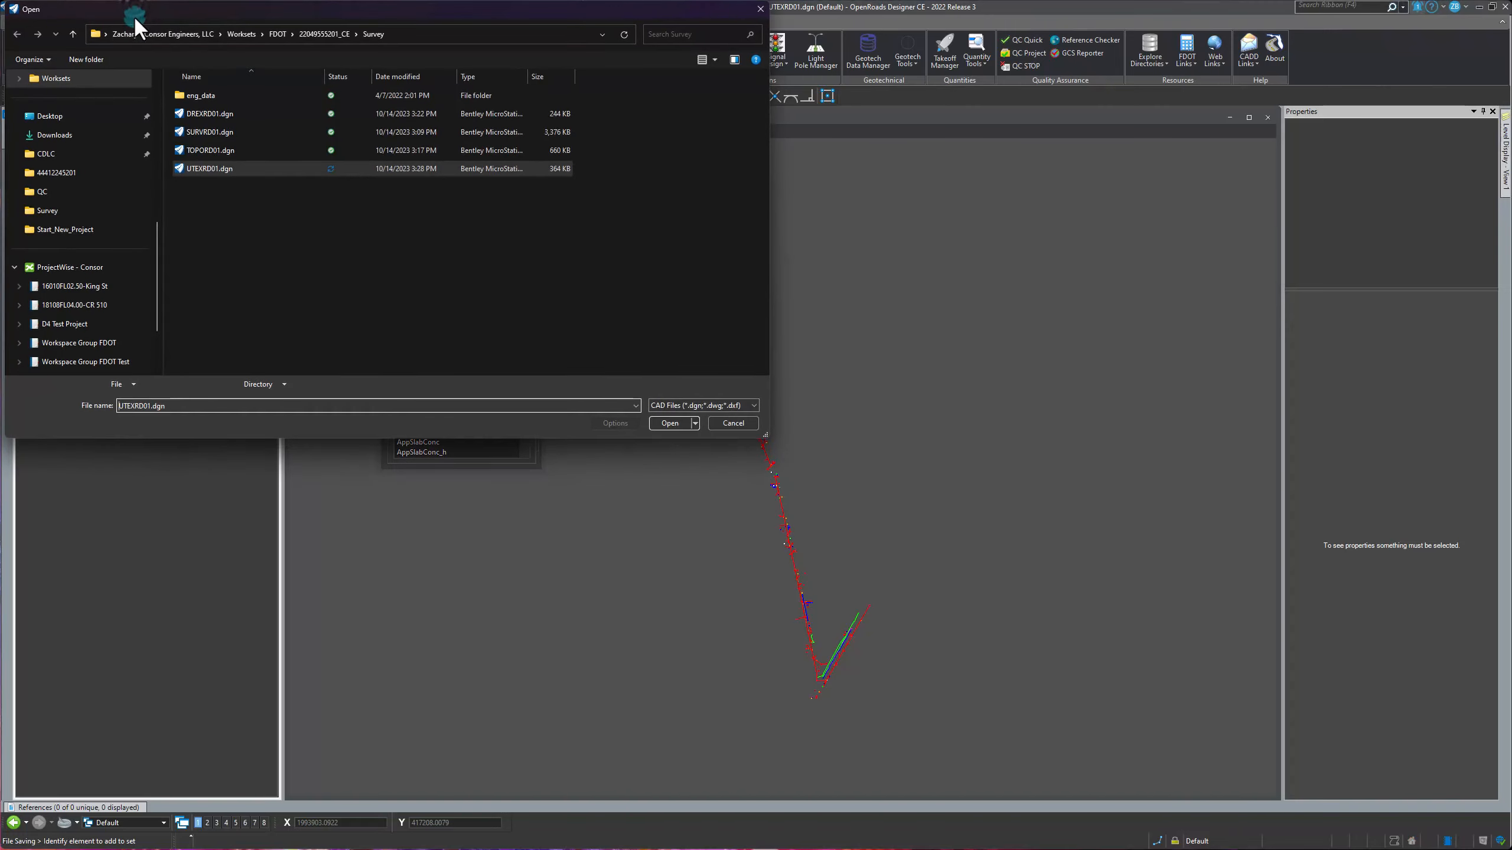
double_click(199, 131)
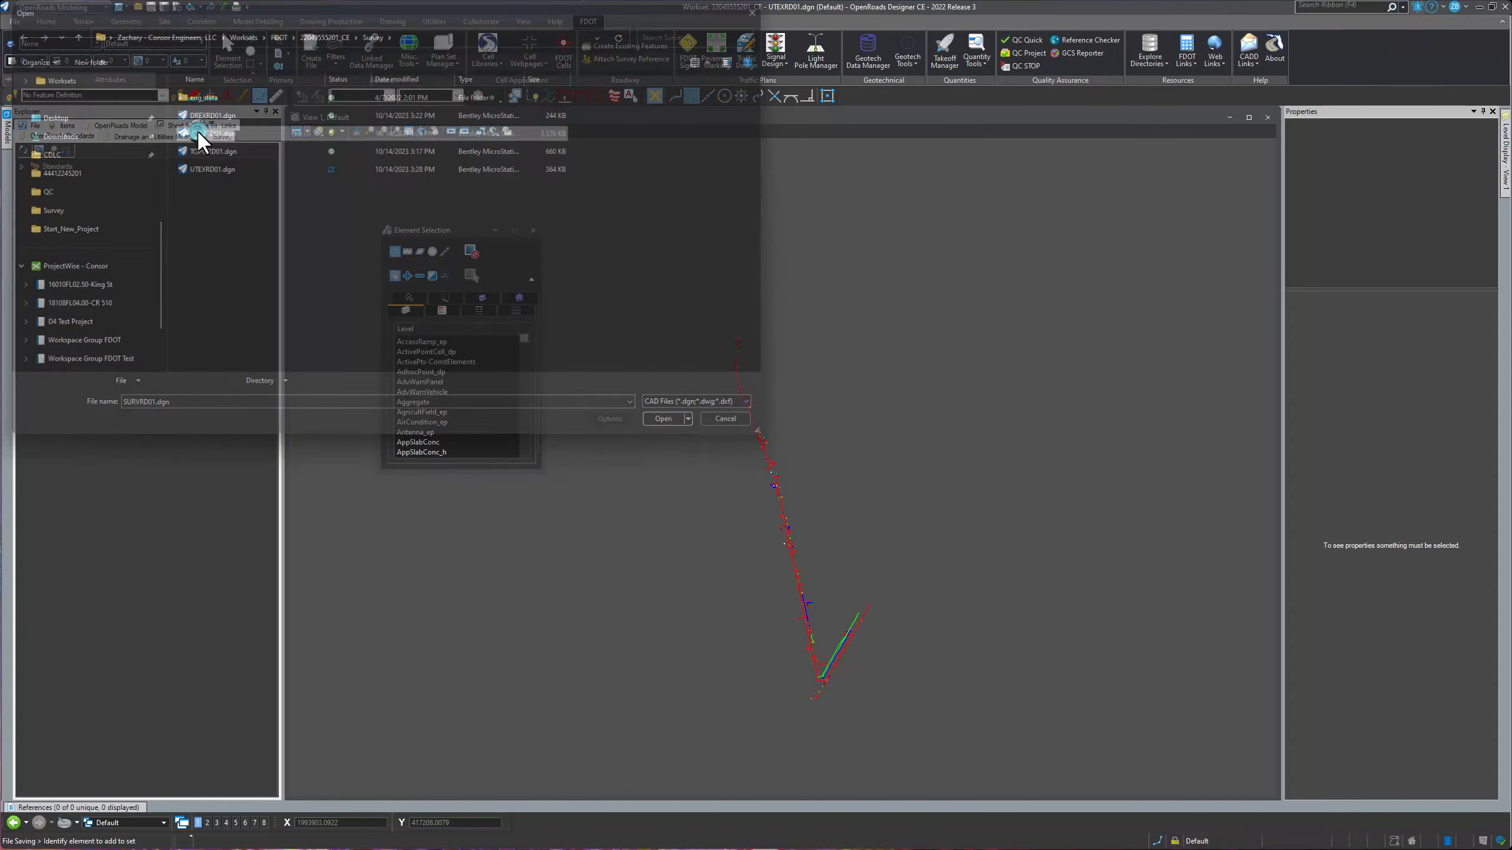
click(773, 563)
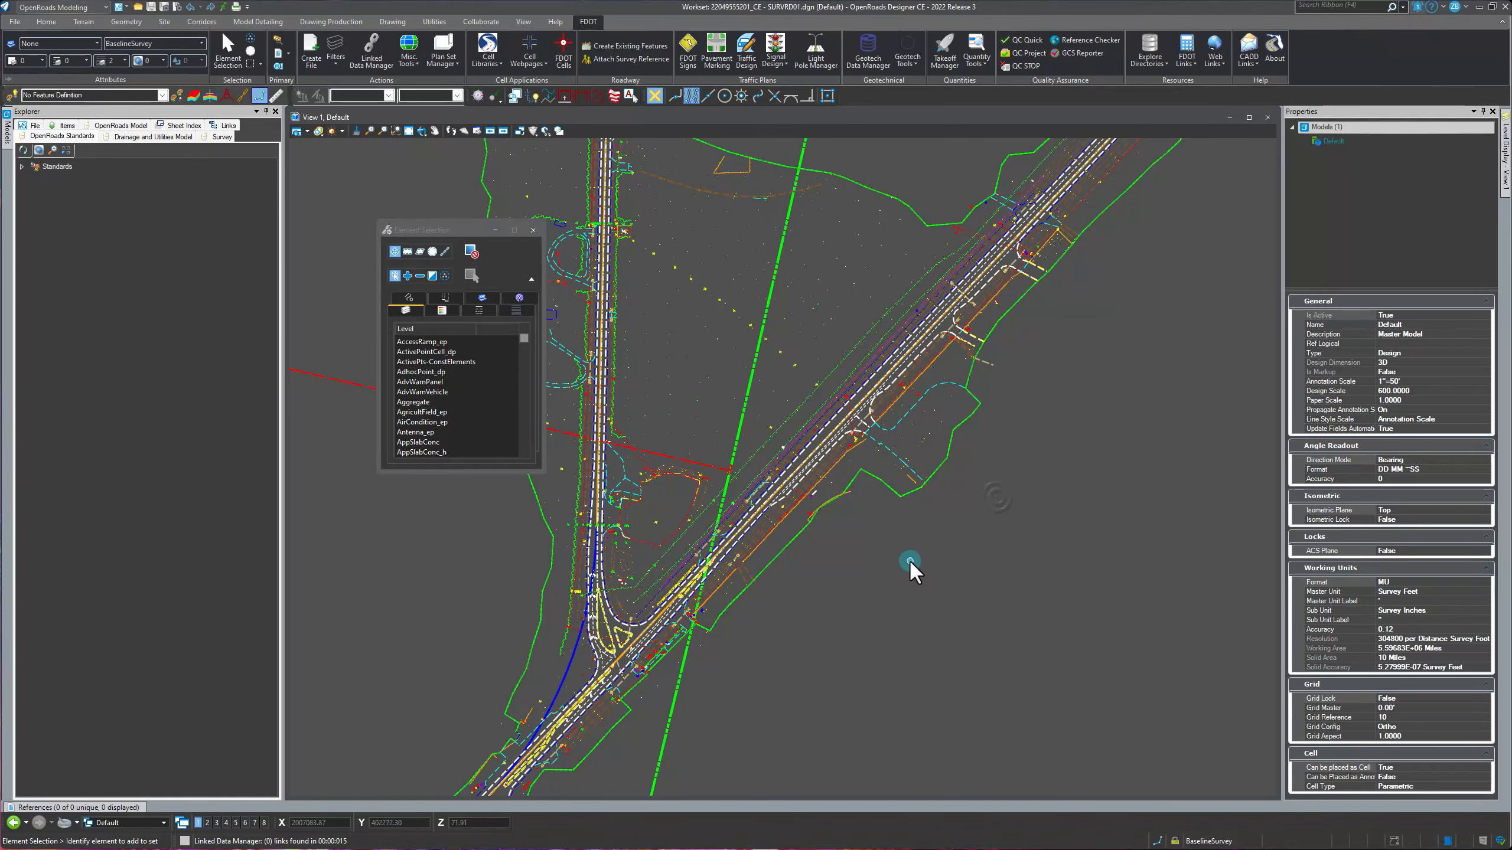
scroll(743, 681, down, 2)
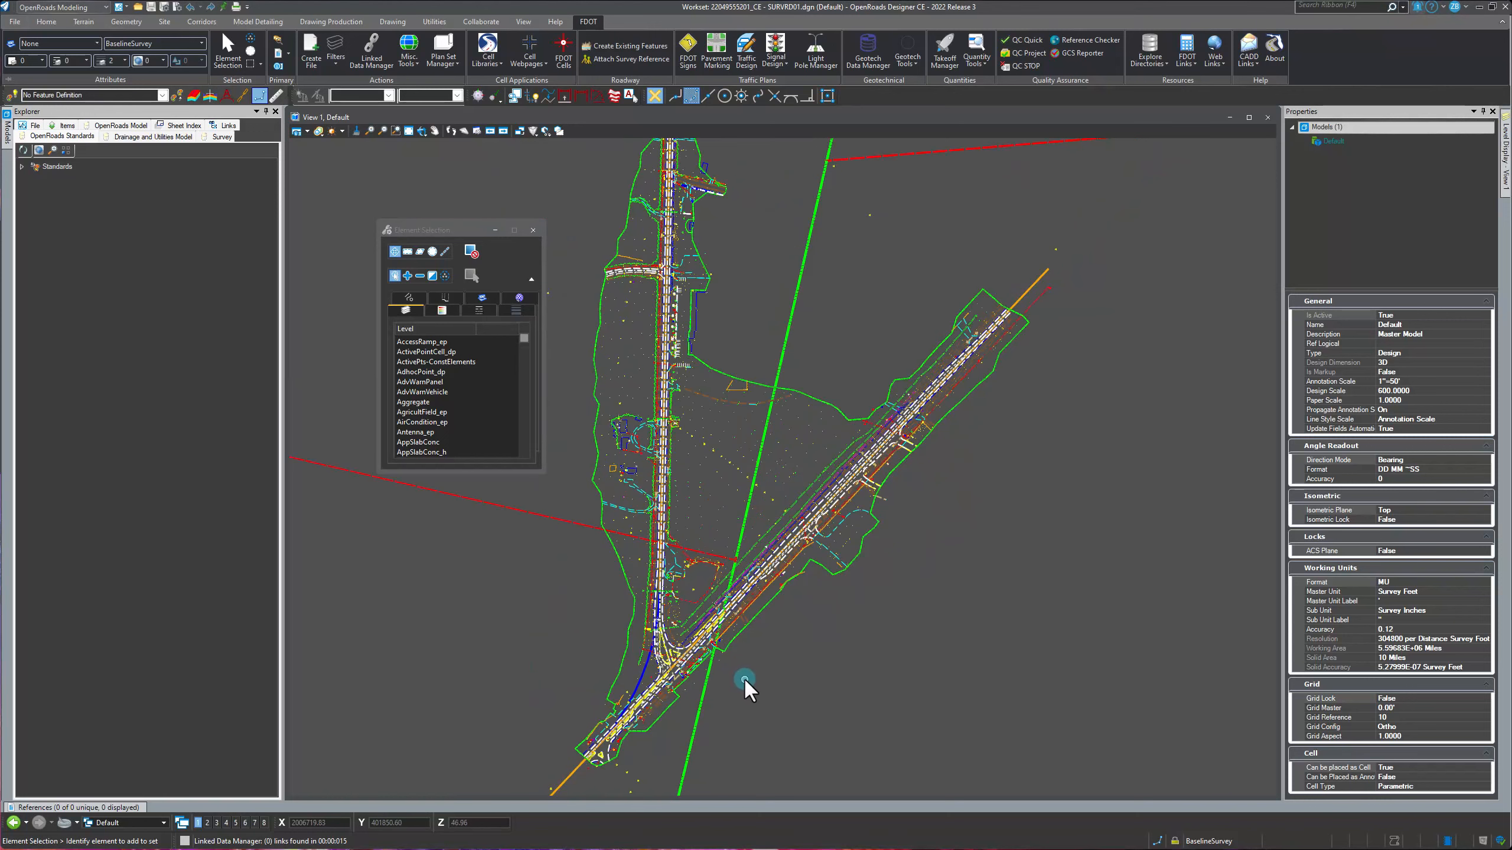
- Check the terrain boundary's properties, clear the selection, and look through the levels of SURVRD01.dgn displayed in View 1
click(834, 405)
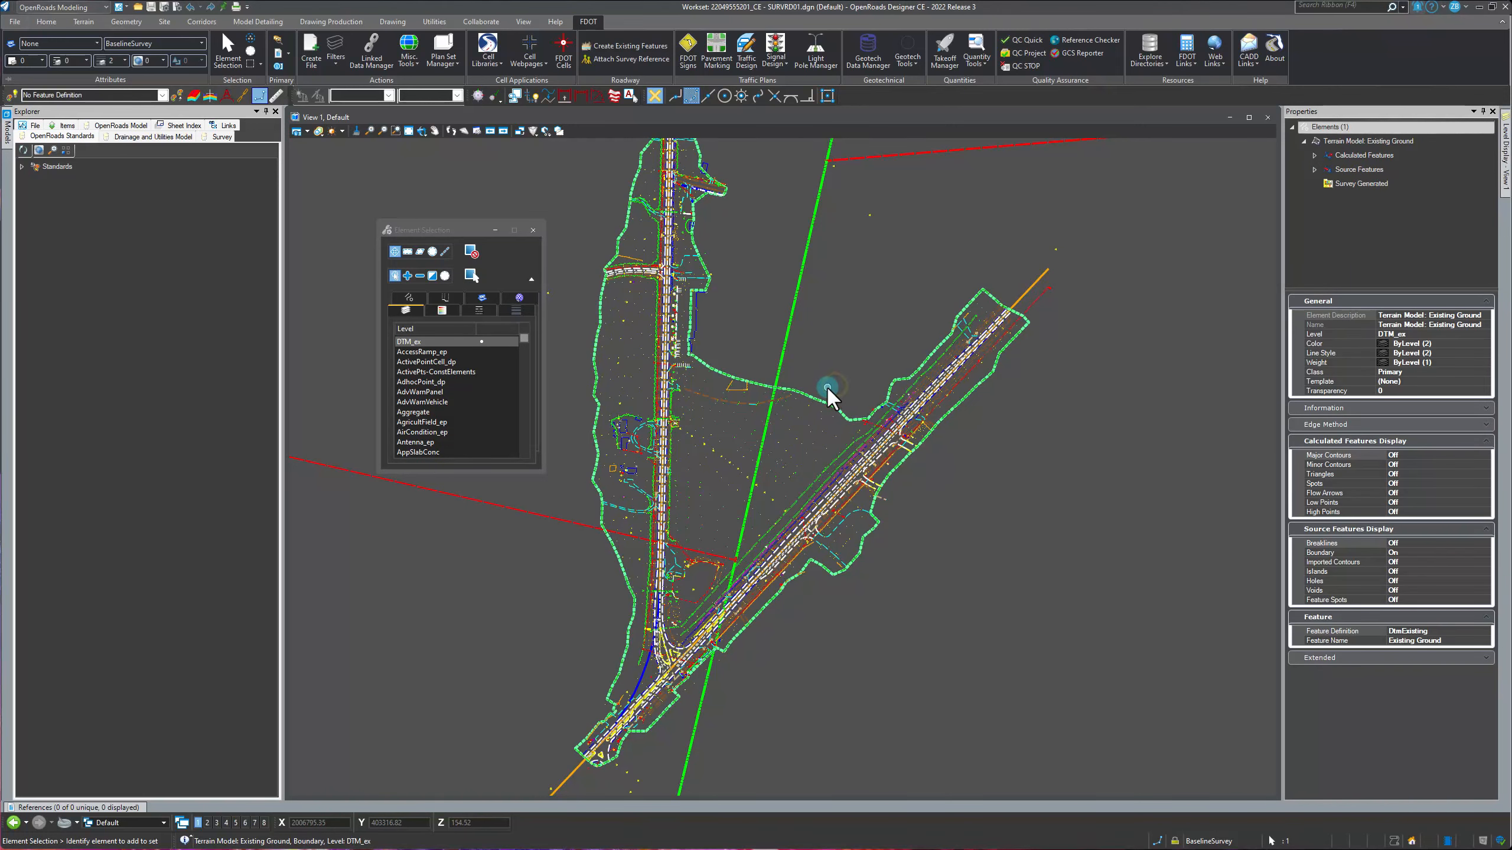
click(827, 385)
scroll(827, 387, up, 2)
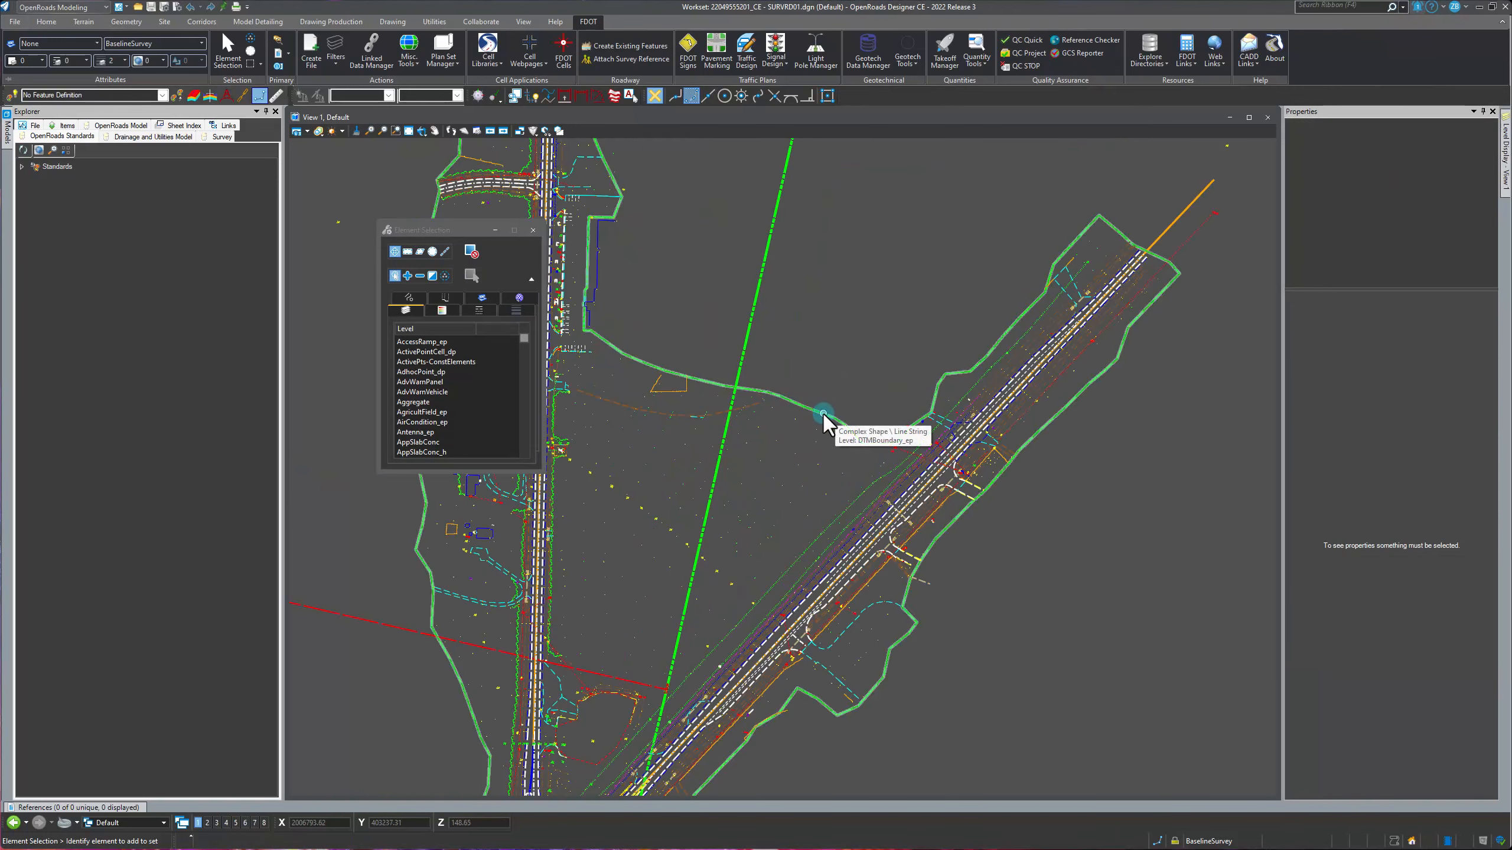
mouse_move(1507, 170)
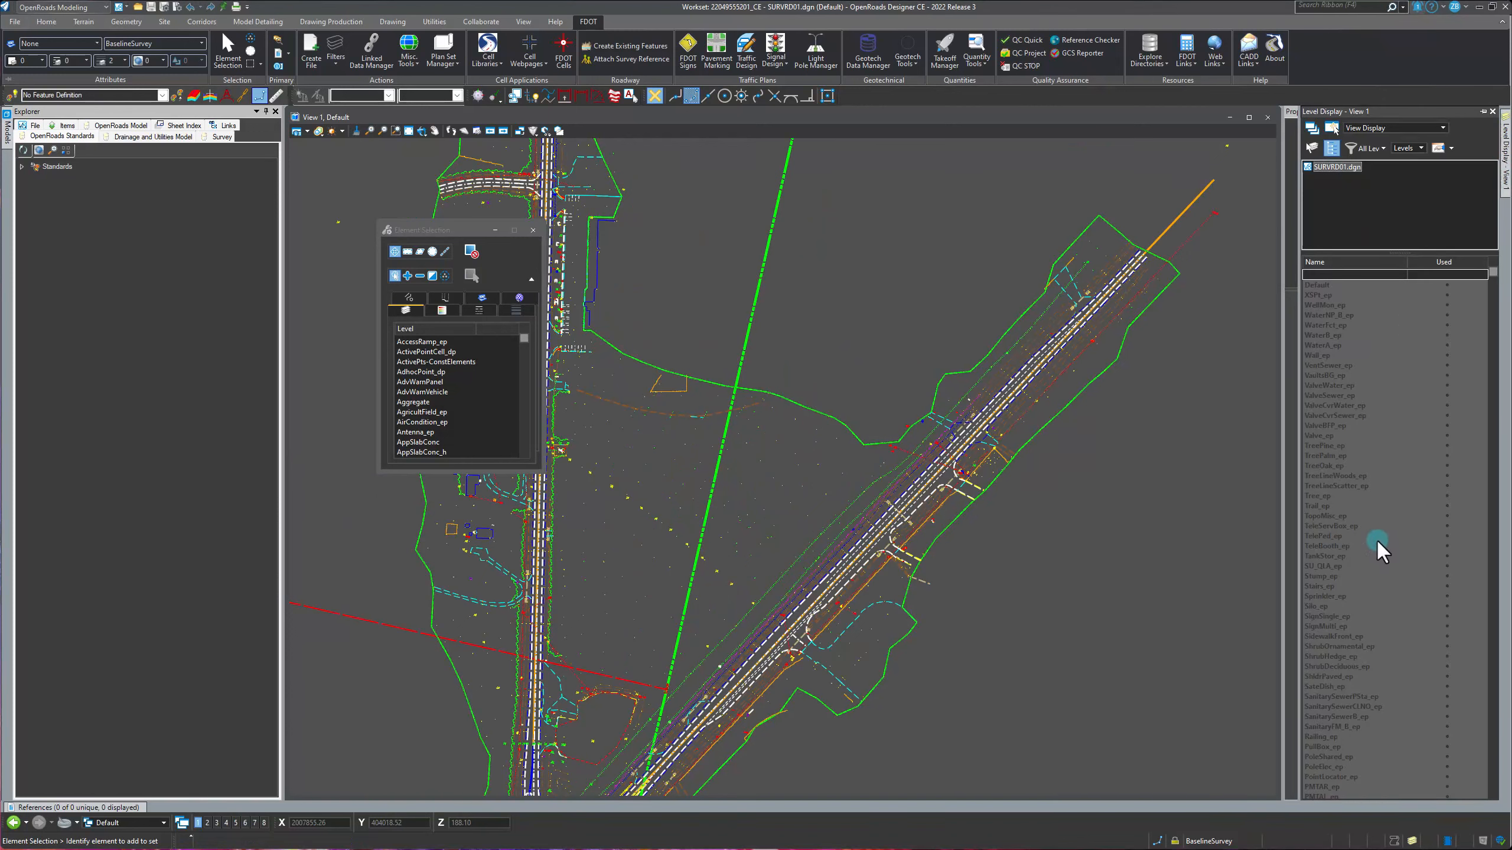
scroll(1363, 629, down, 4)
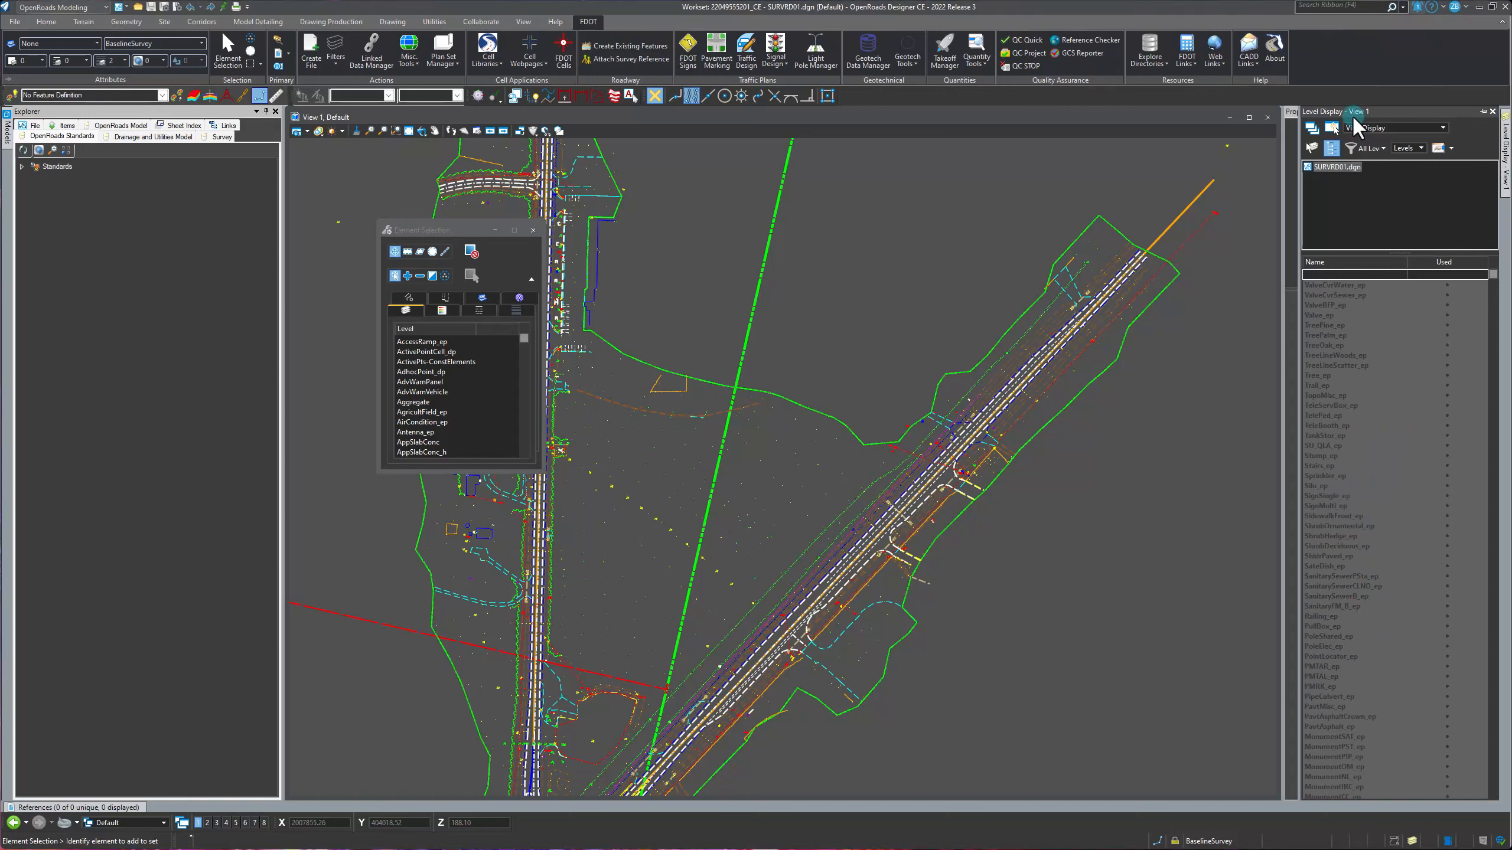
scroll(1353, 581, down, 16)
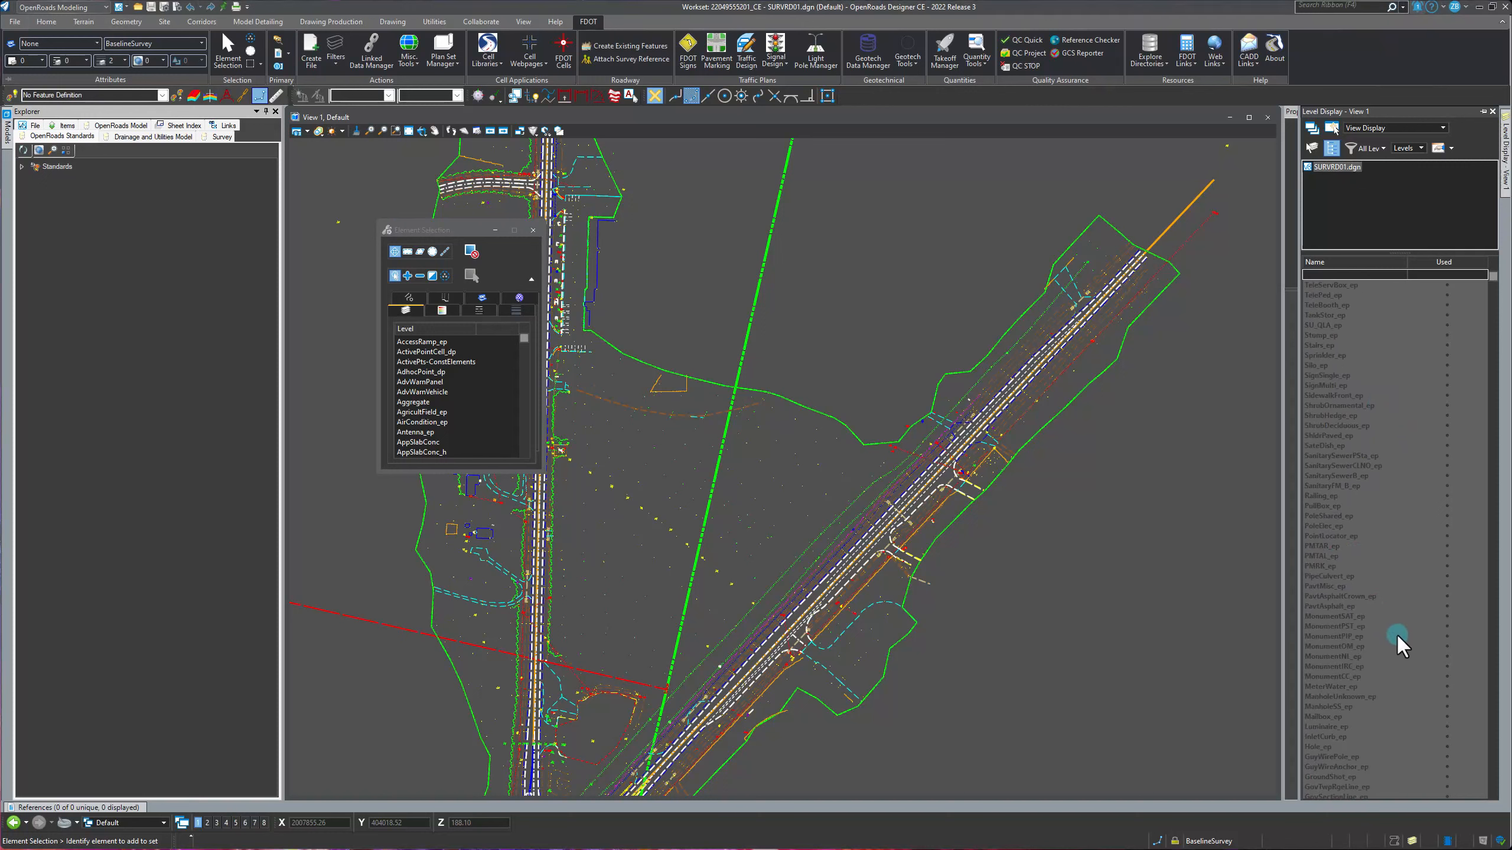
scroll(1393, 641, down, 3)
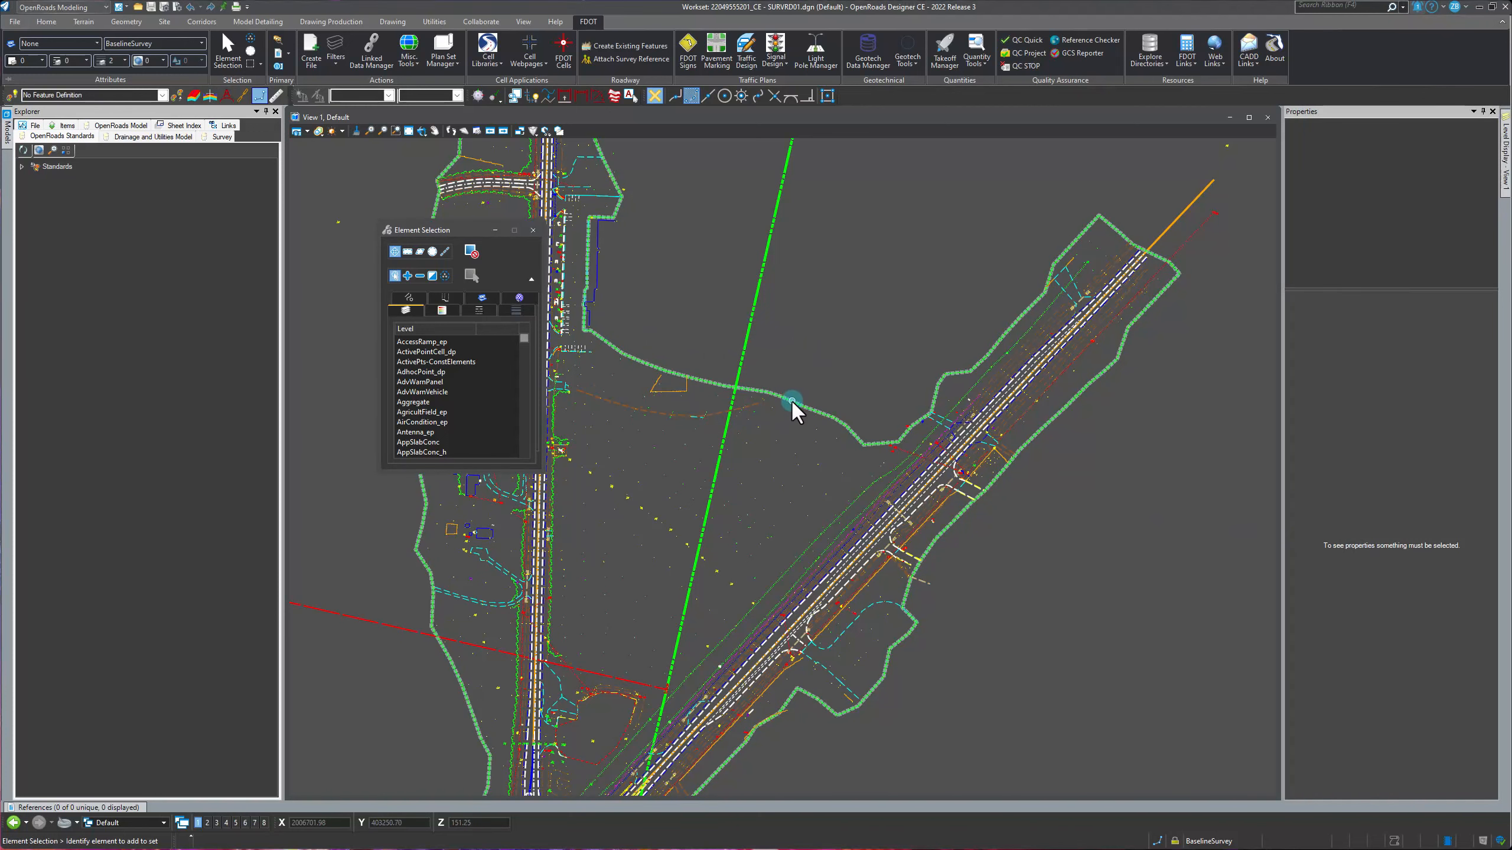
- Select the Existing Ground terrain model by its boundary and start exporting it in LandXML format
mouse_move(791, 400)
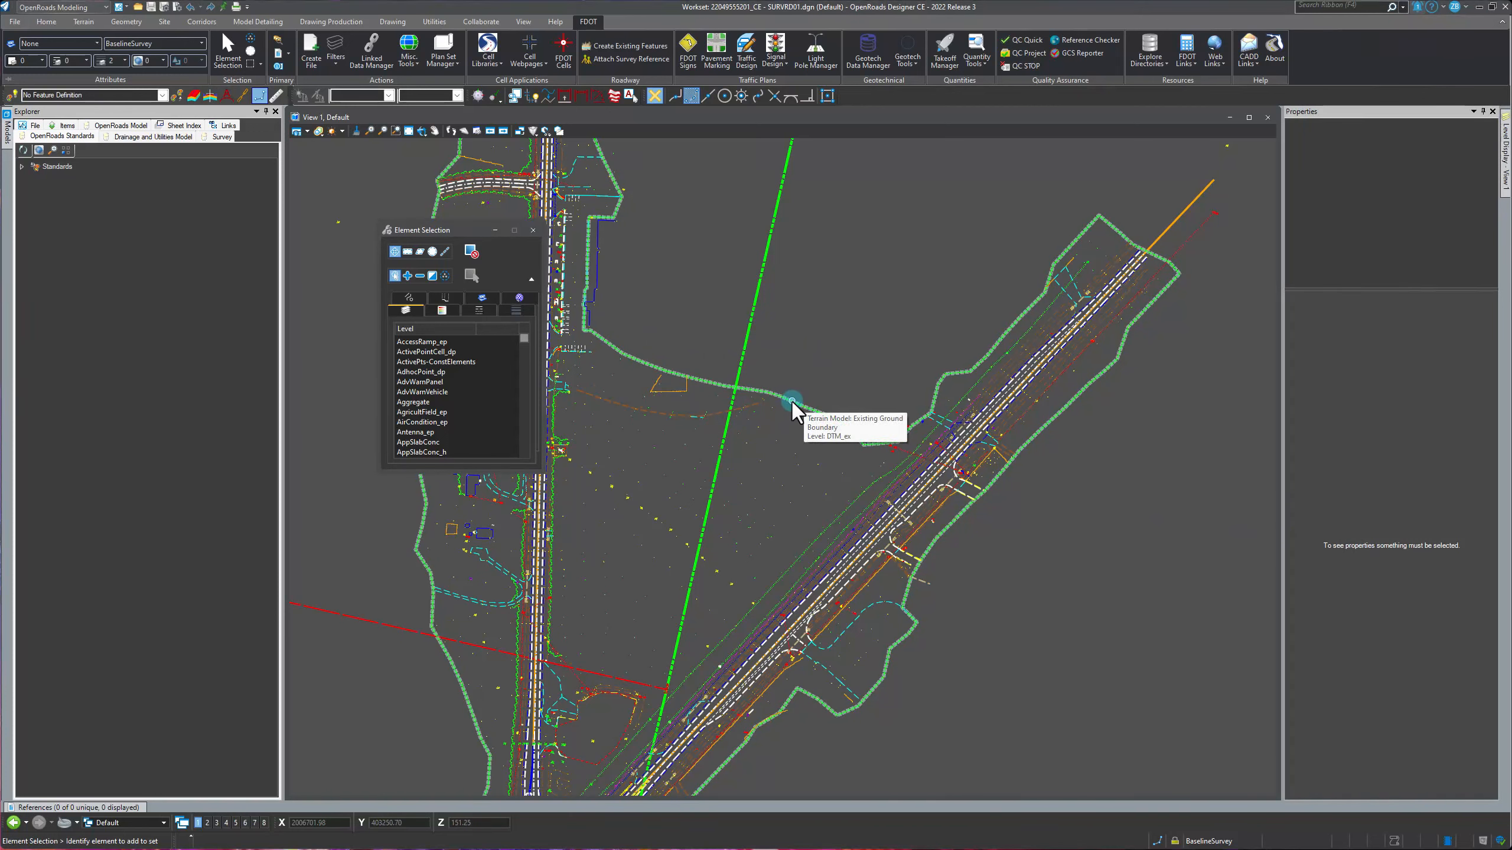
click(791, 400)
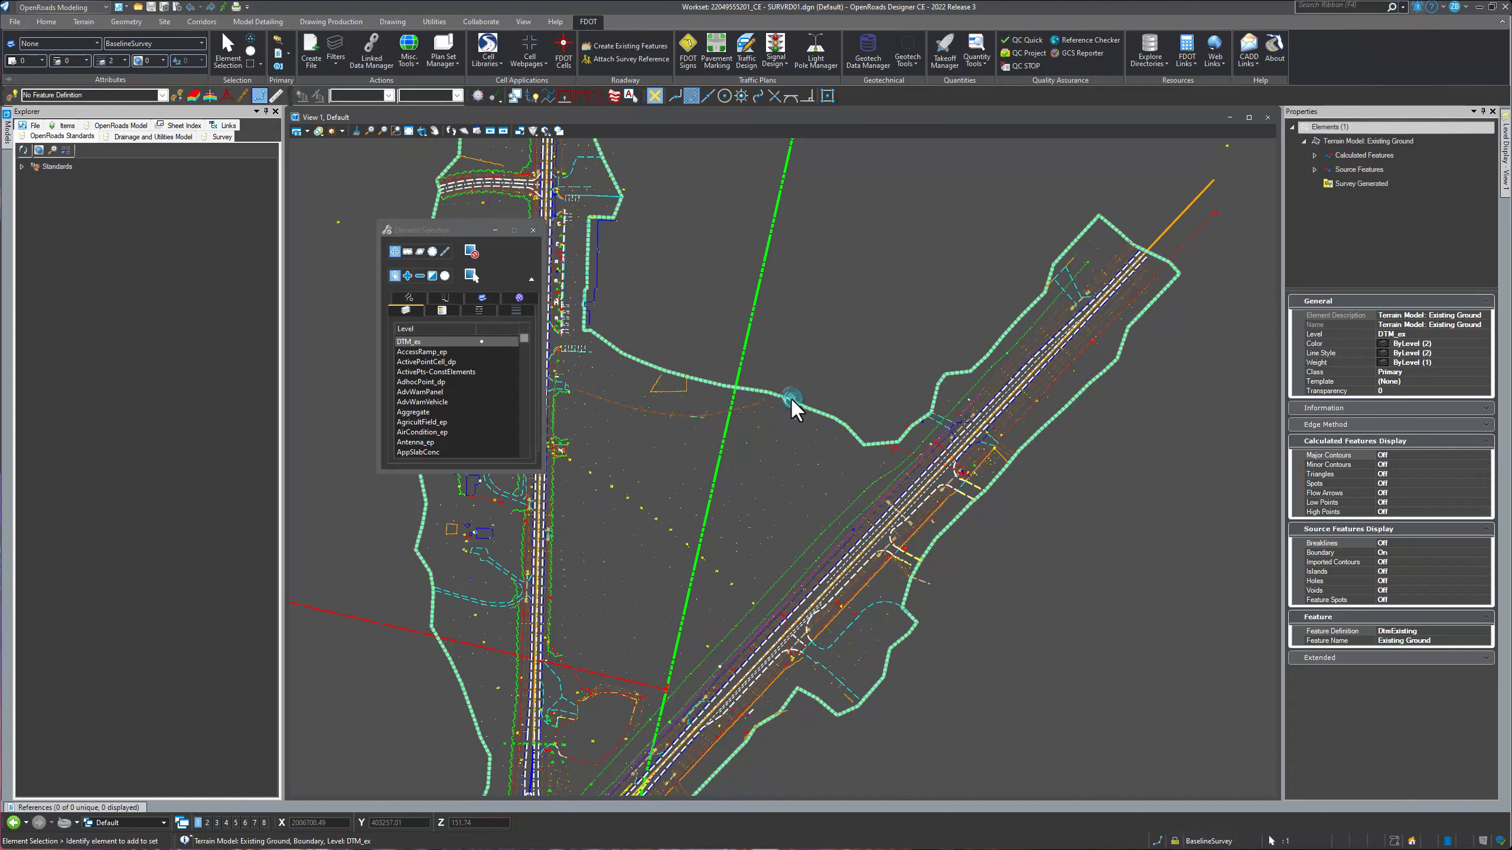
mouse_move(792, 400)
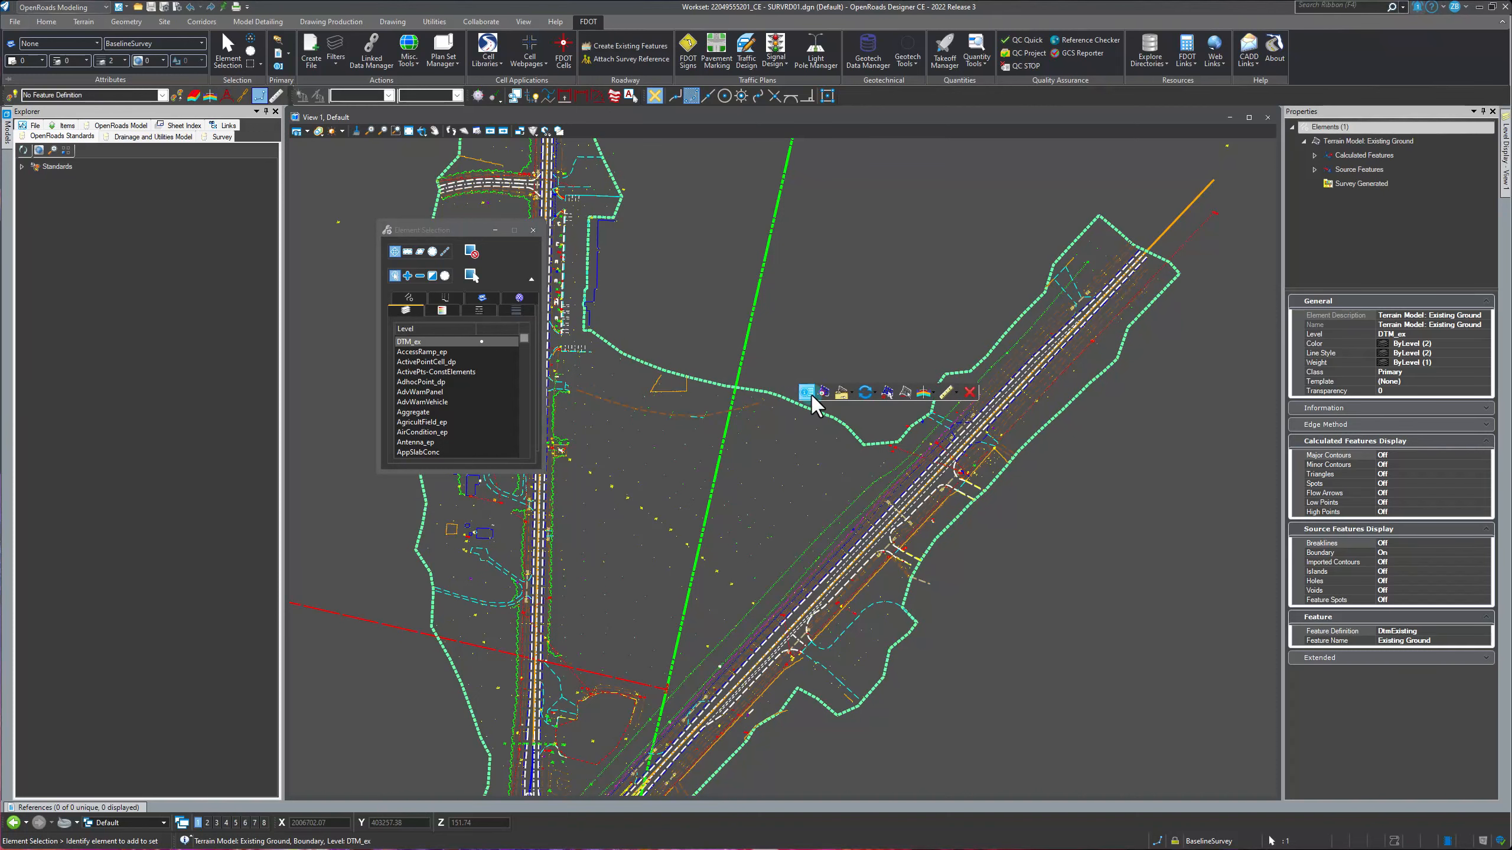
click(851, 393)
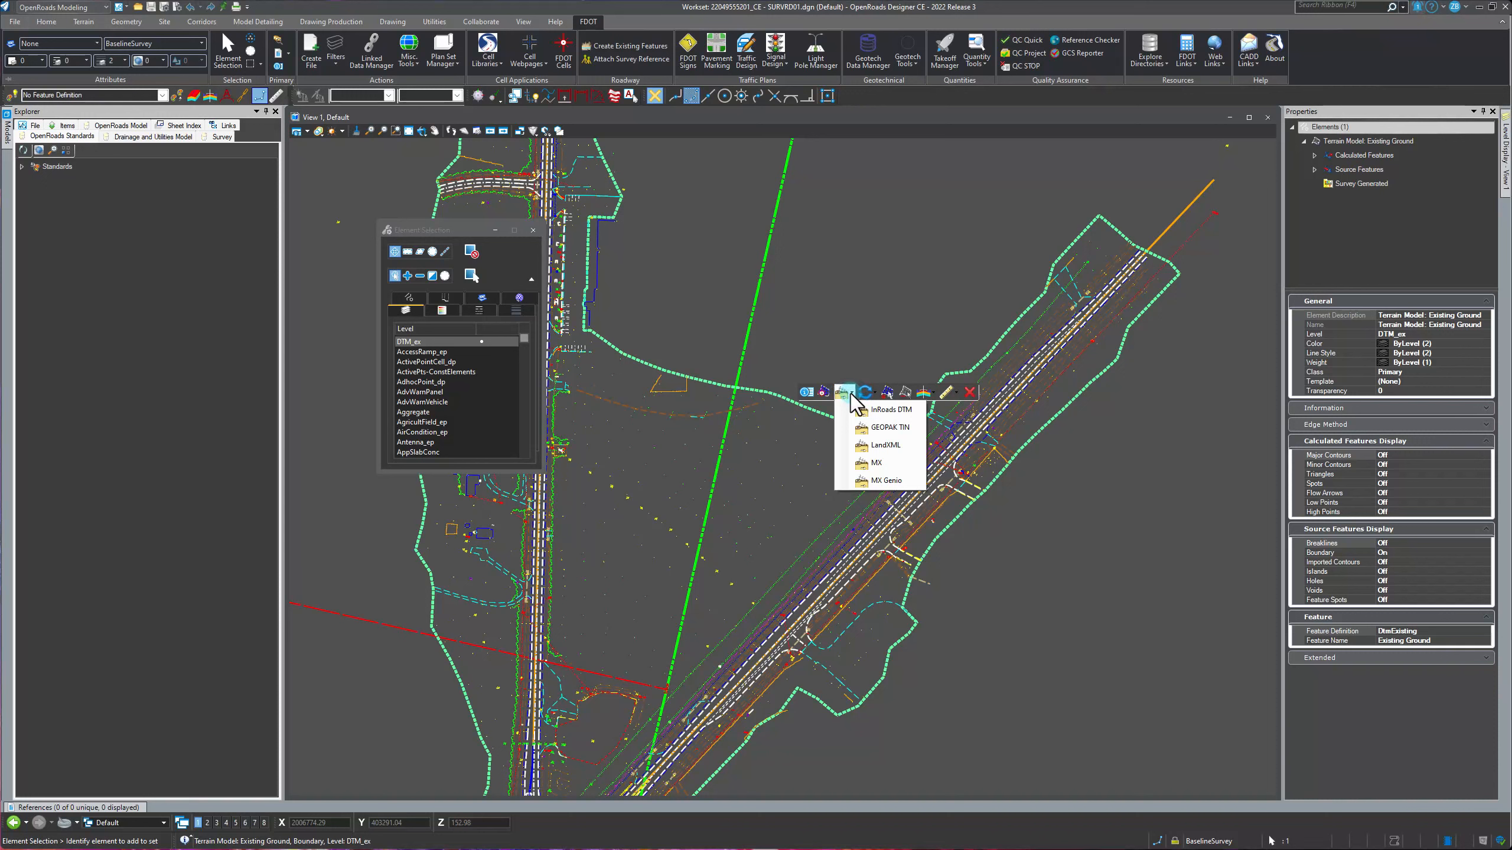
click(879, 446)
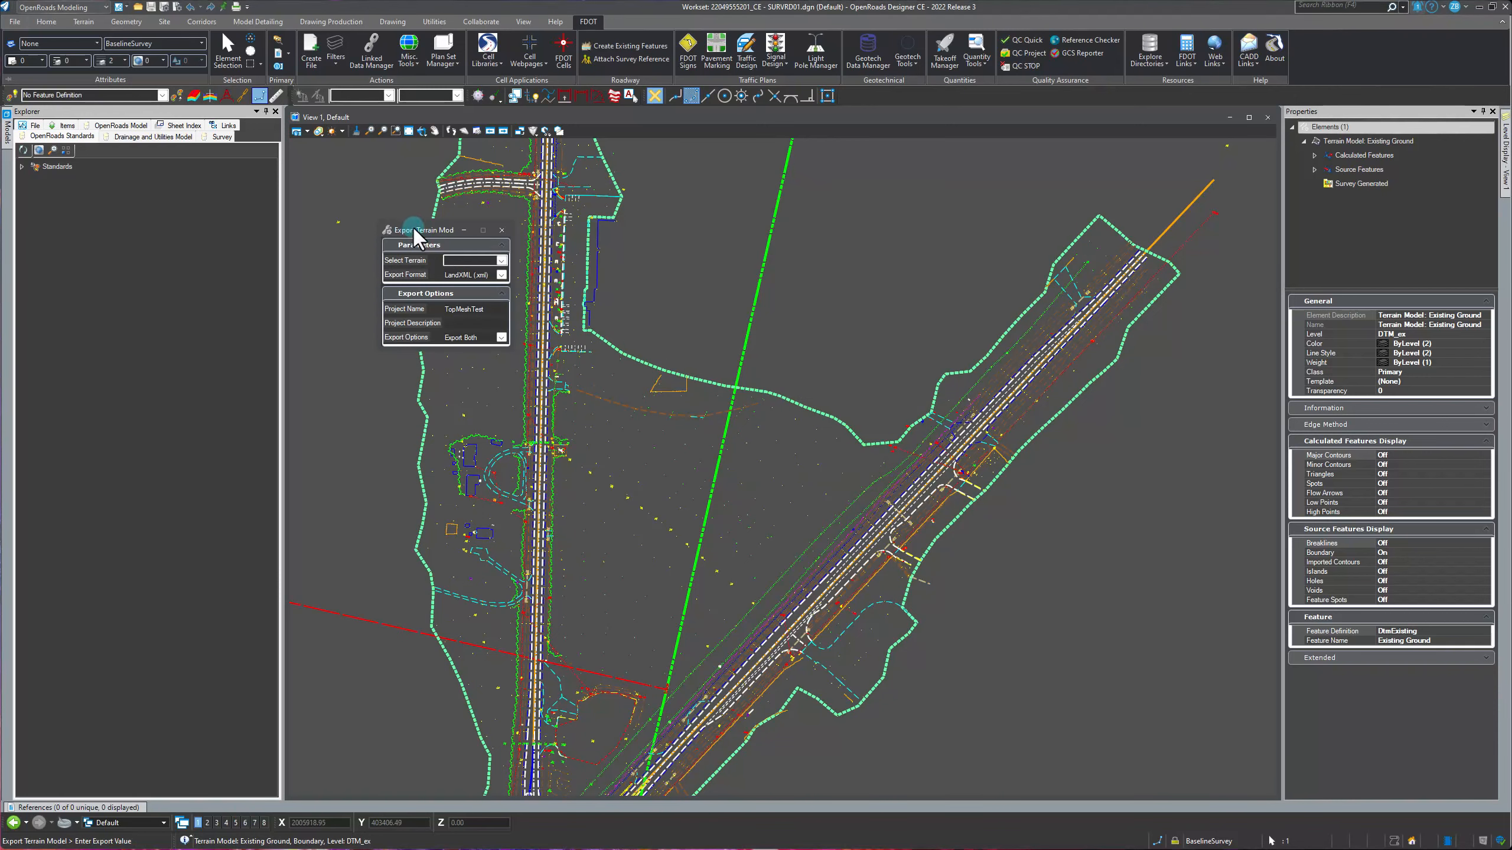
- Set the terrain export's project name to ExGroundTest, leave the description blank, choose Export Both, and accept the settings
drag(414, 229, 842, 222)
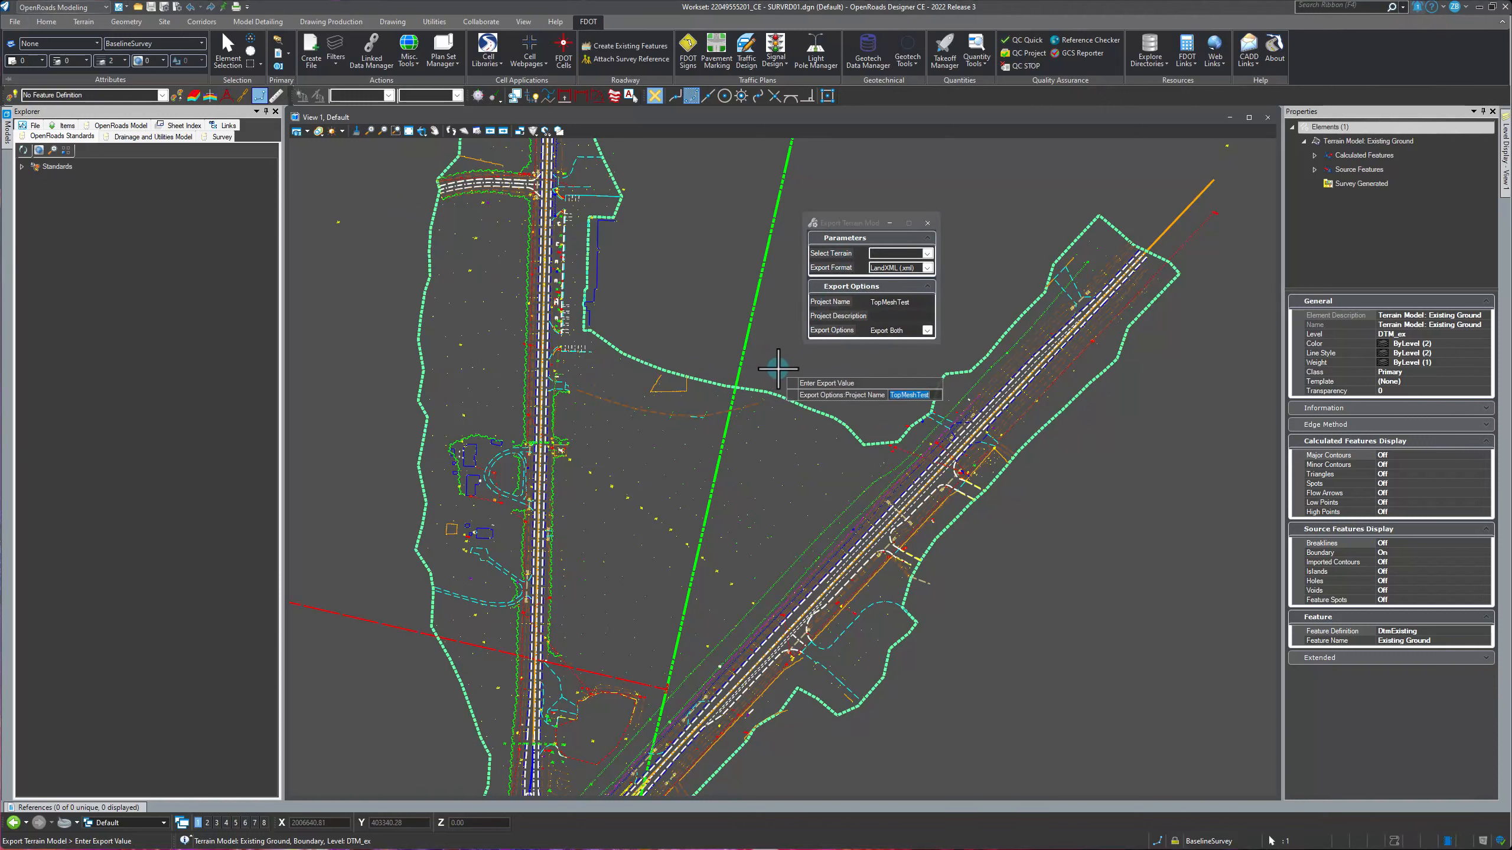
double_click(914, 302)
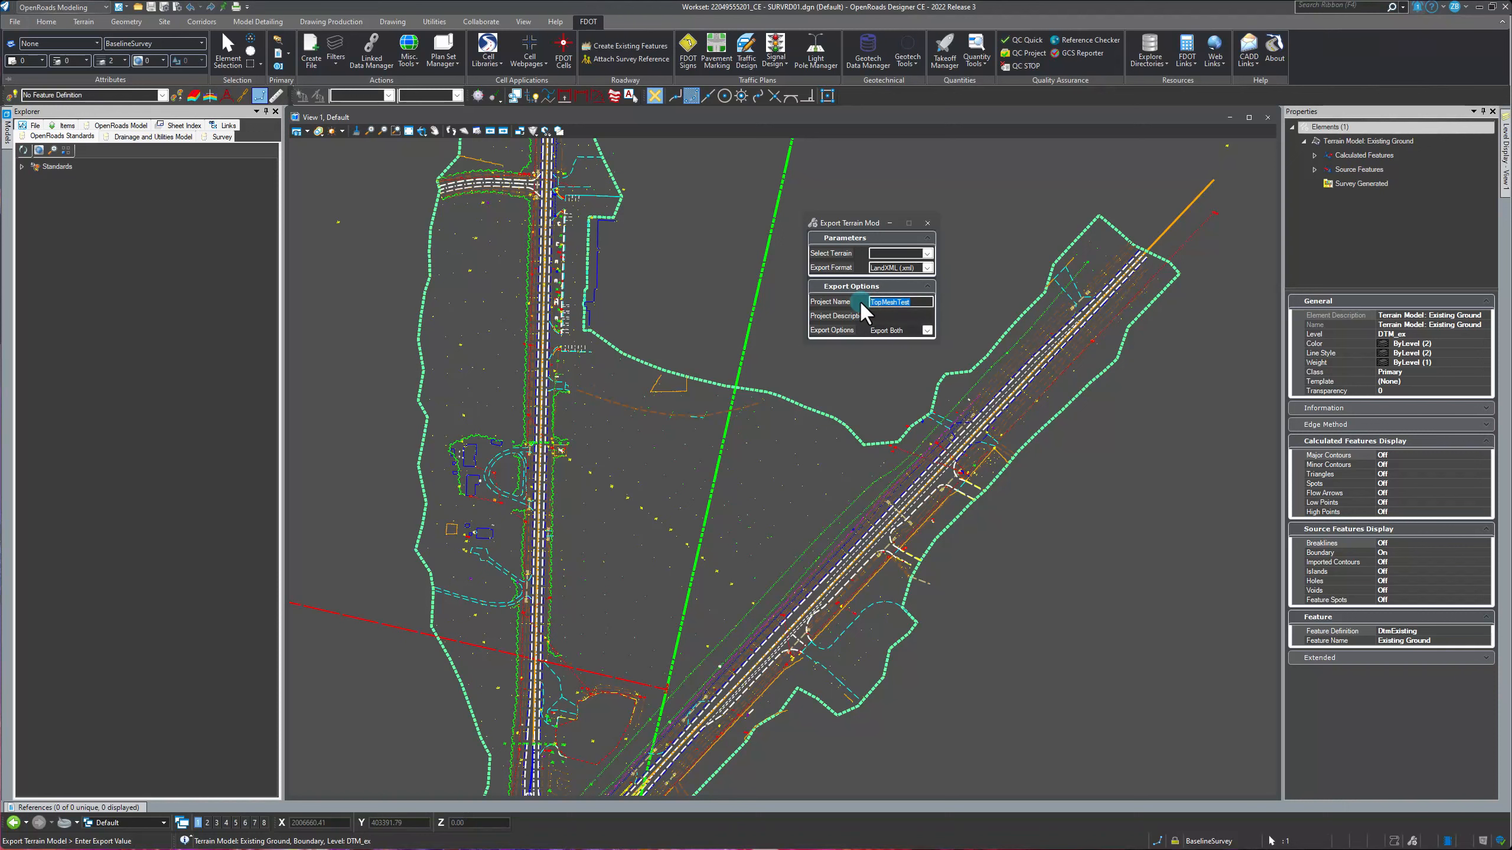
text(ExGroundTest)
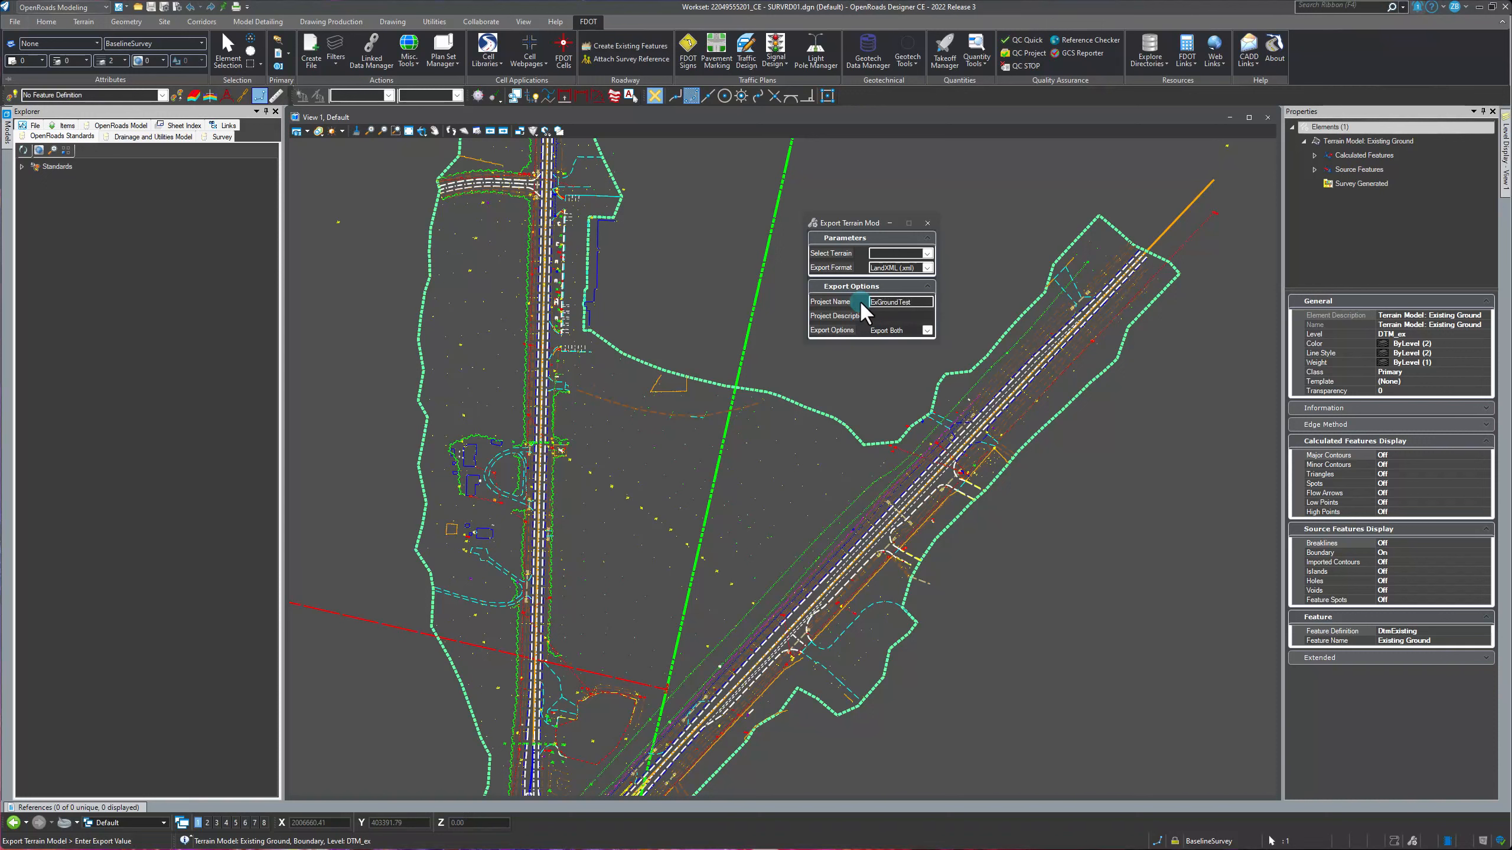
click(875, 369)
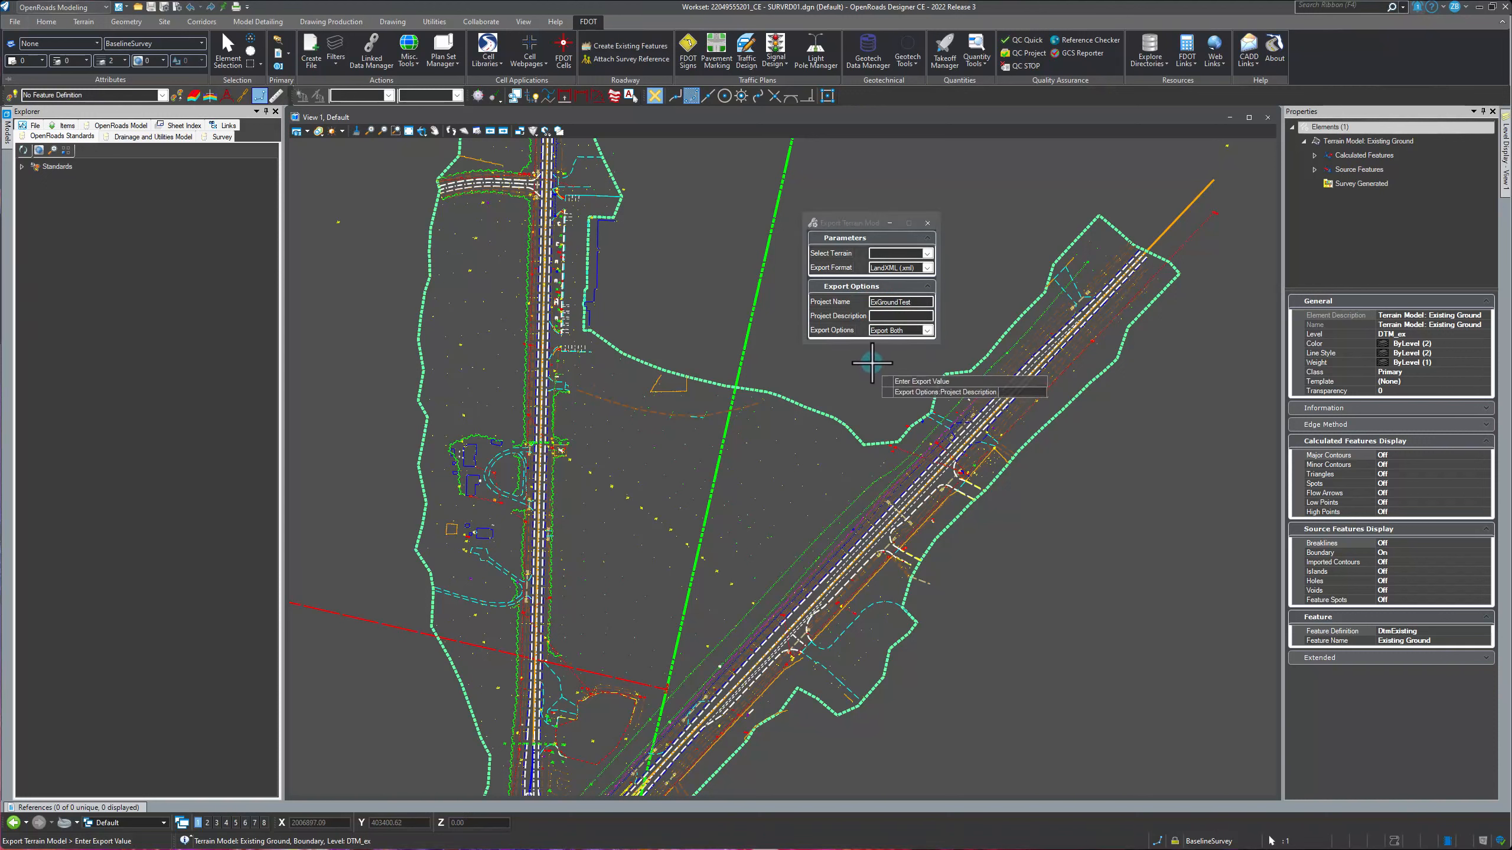
click(926, 330)
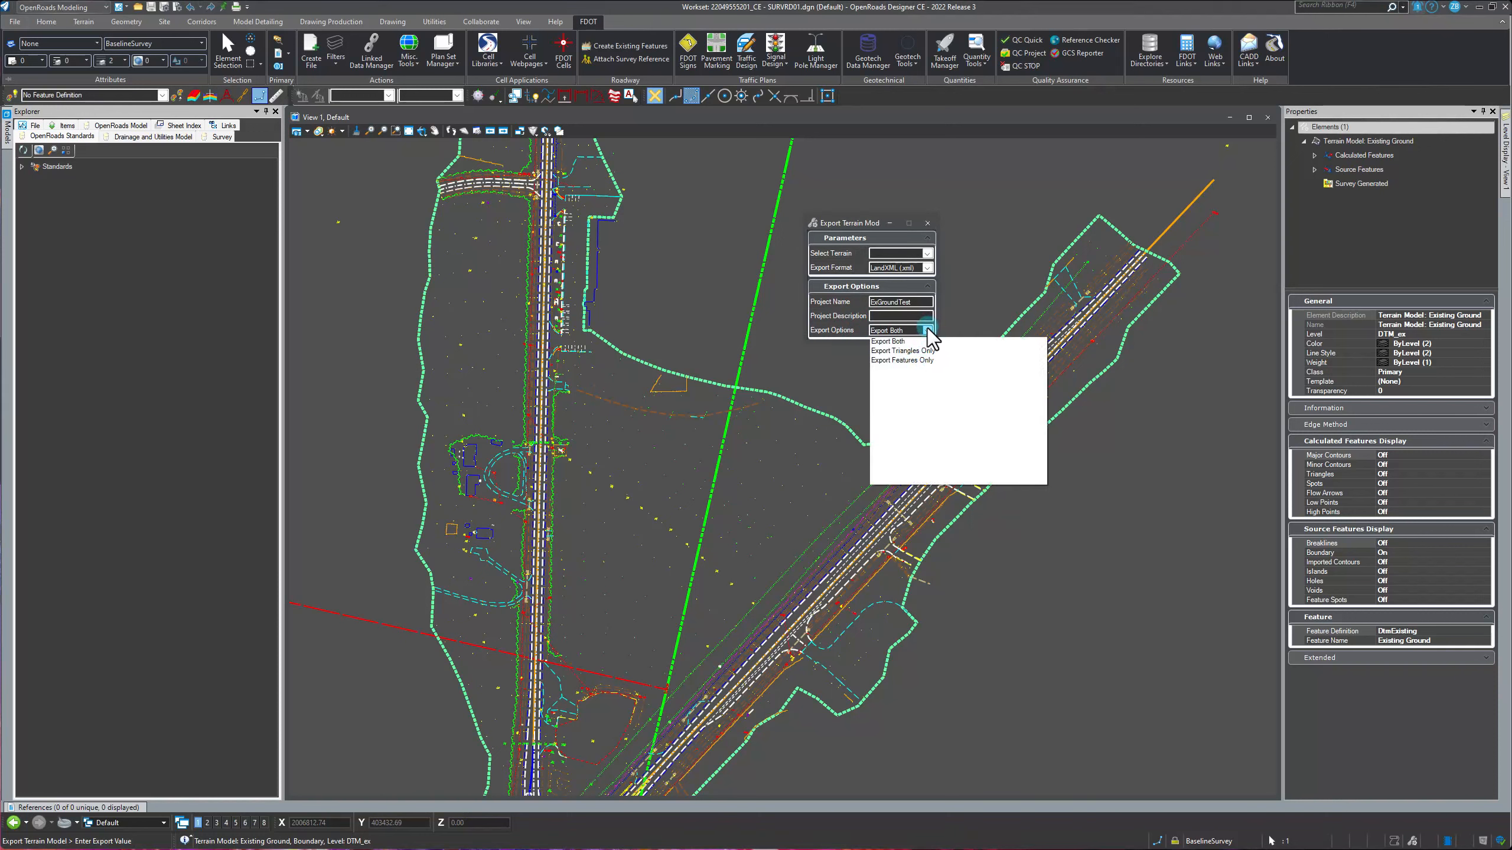
click(886, 342)
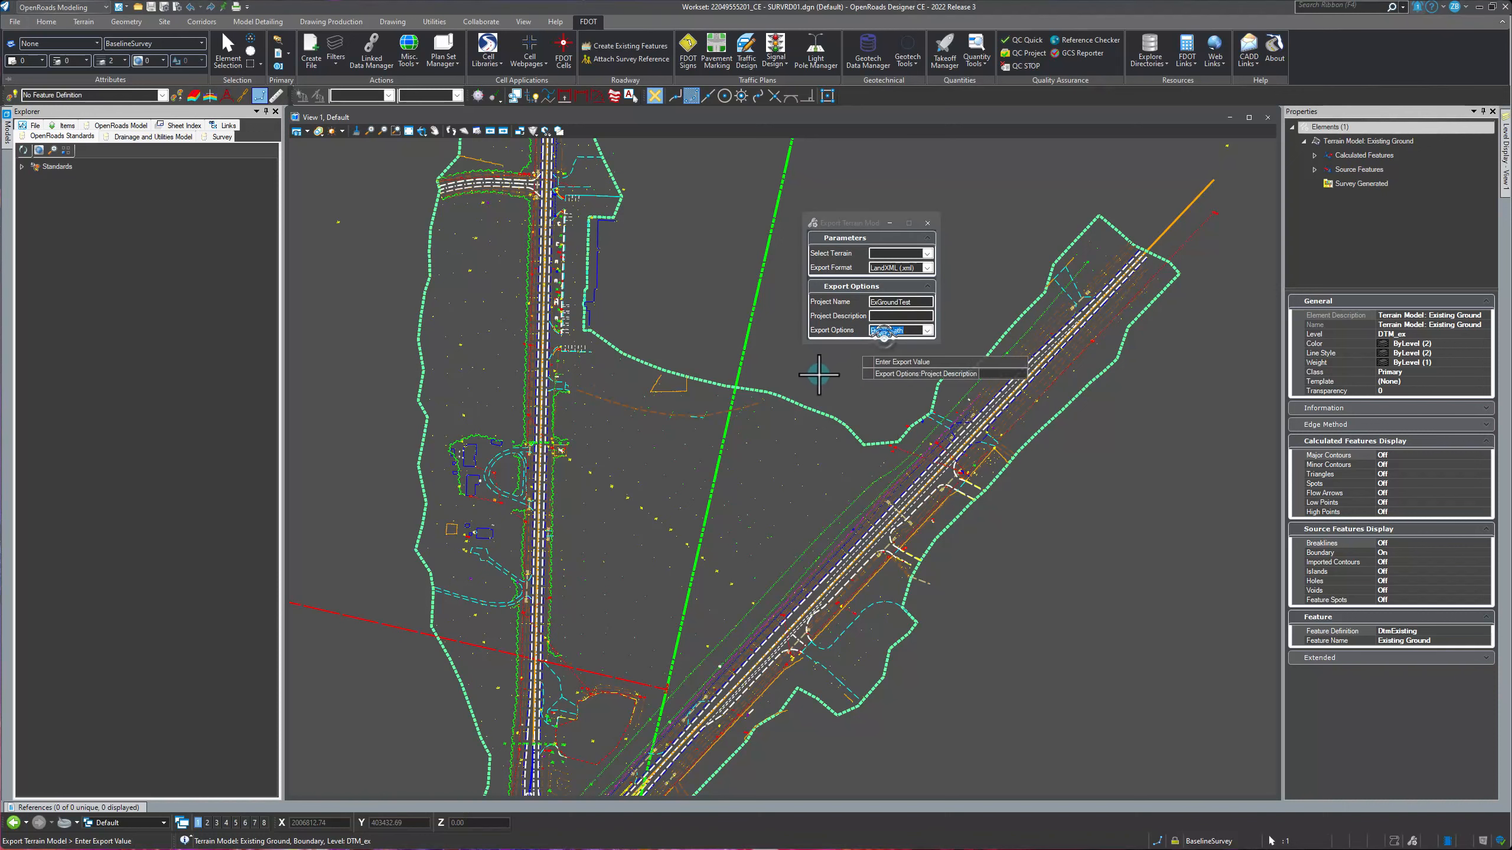
click(814, 367)
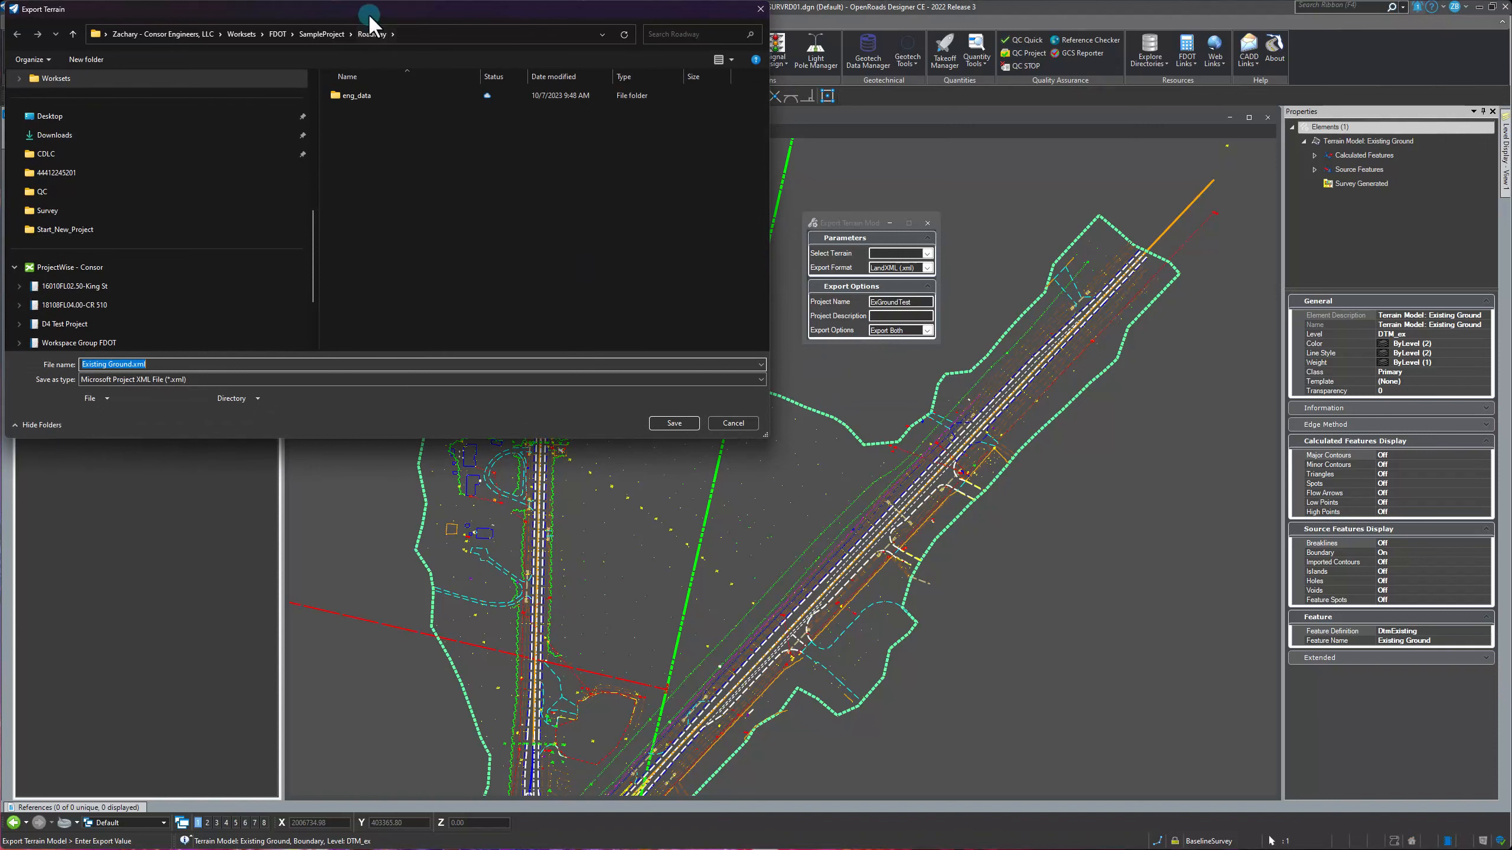
drag(369, 24, 742, 182)
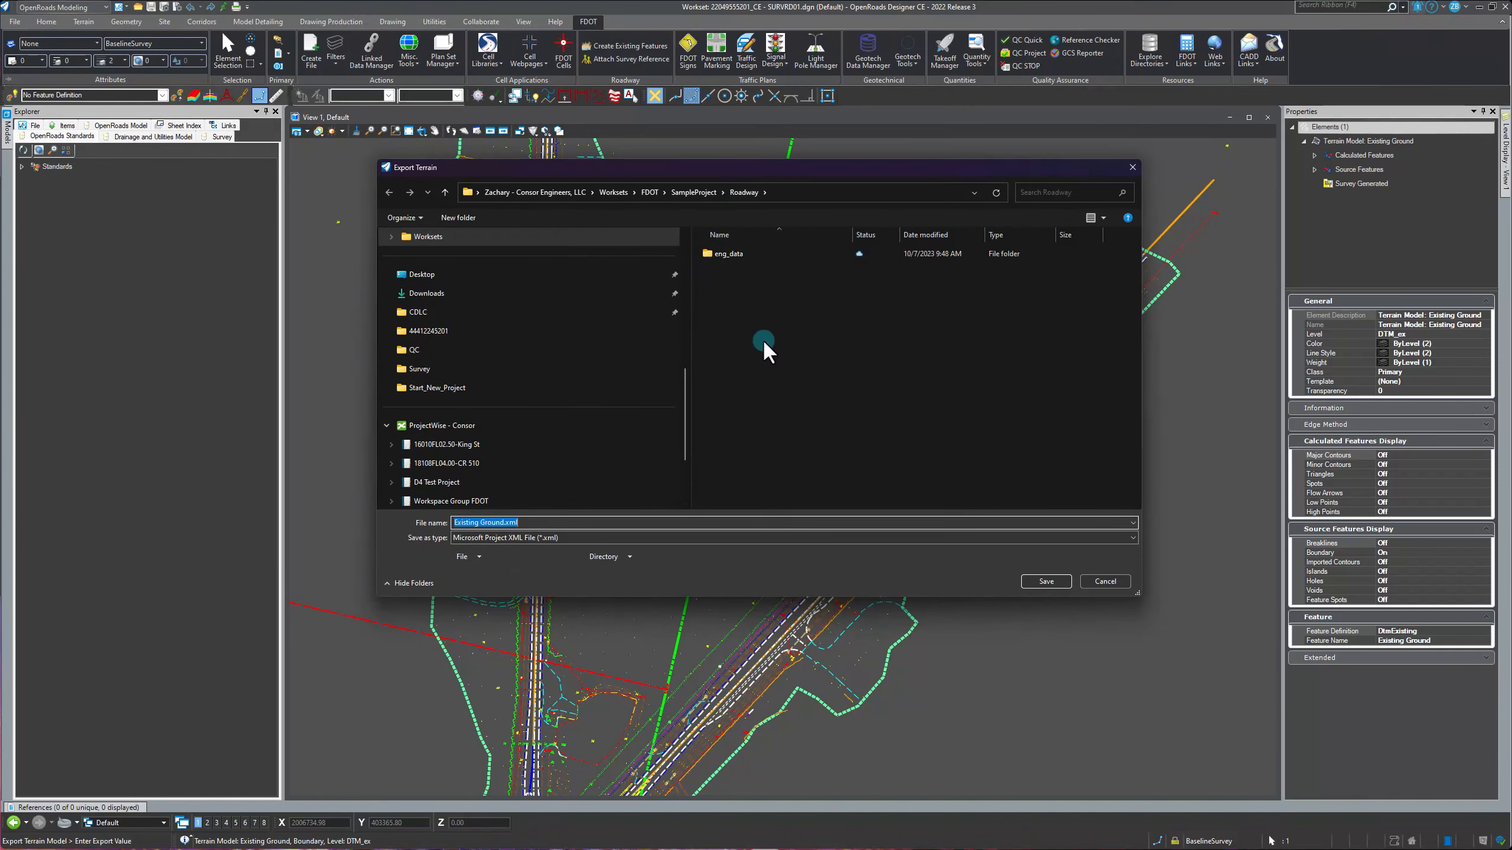
click(708, 192)
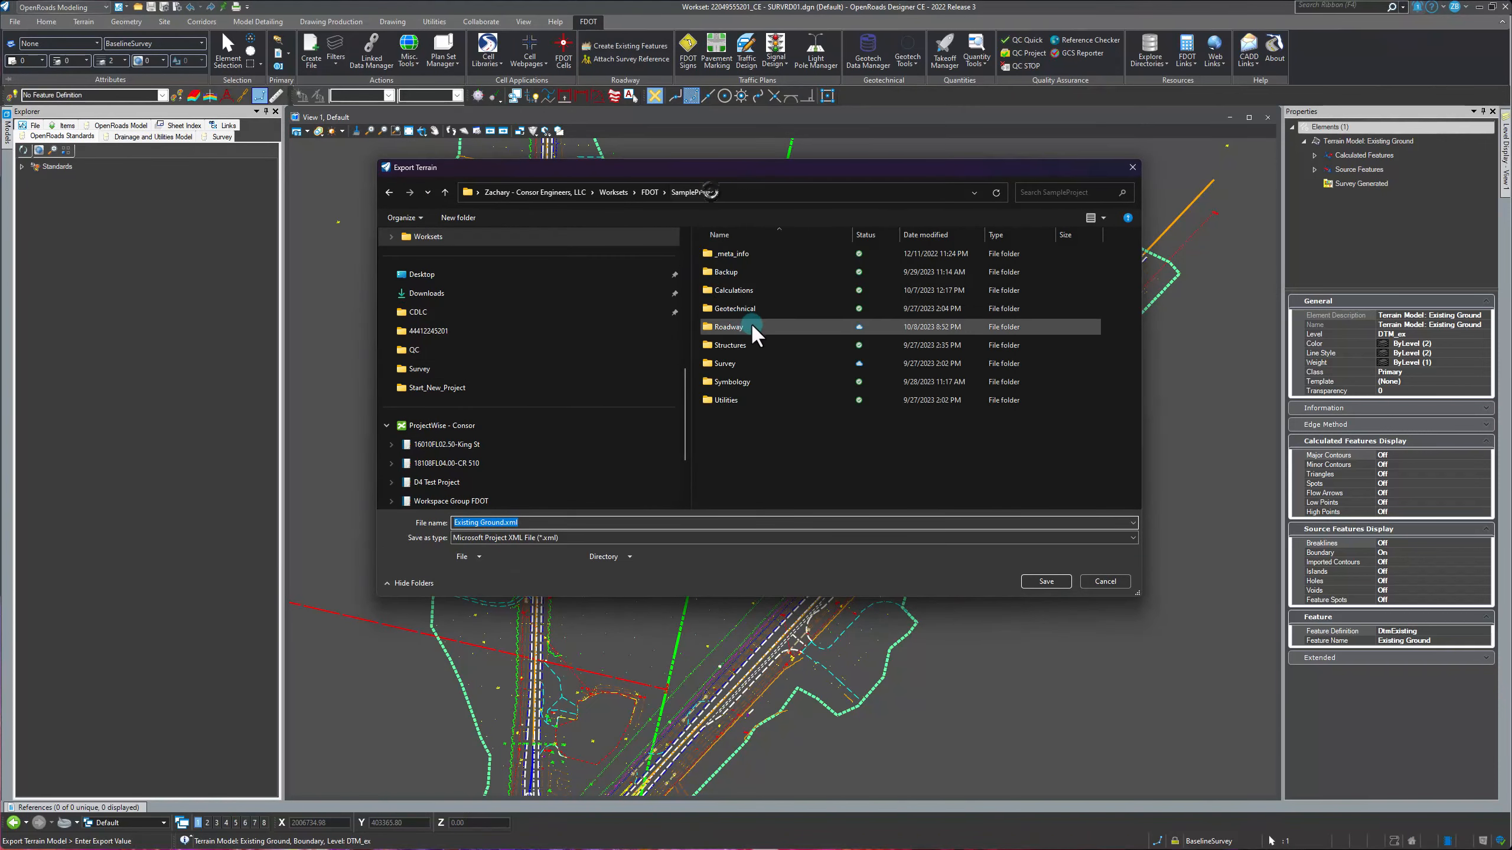
click(651, 191)
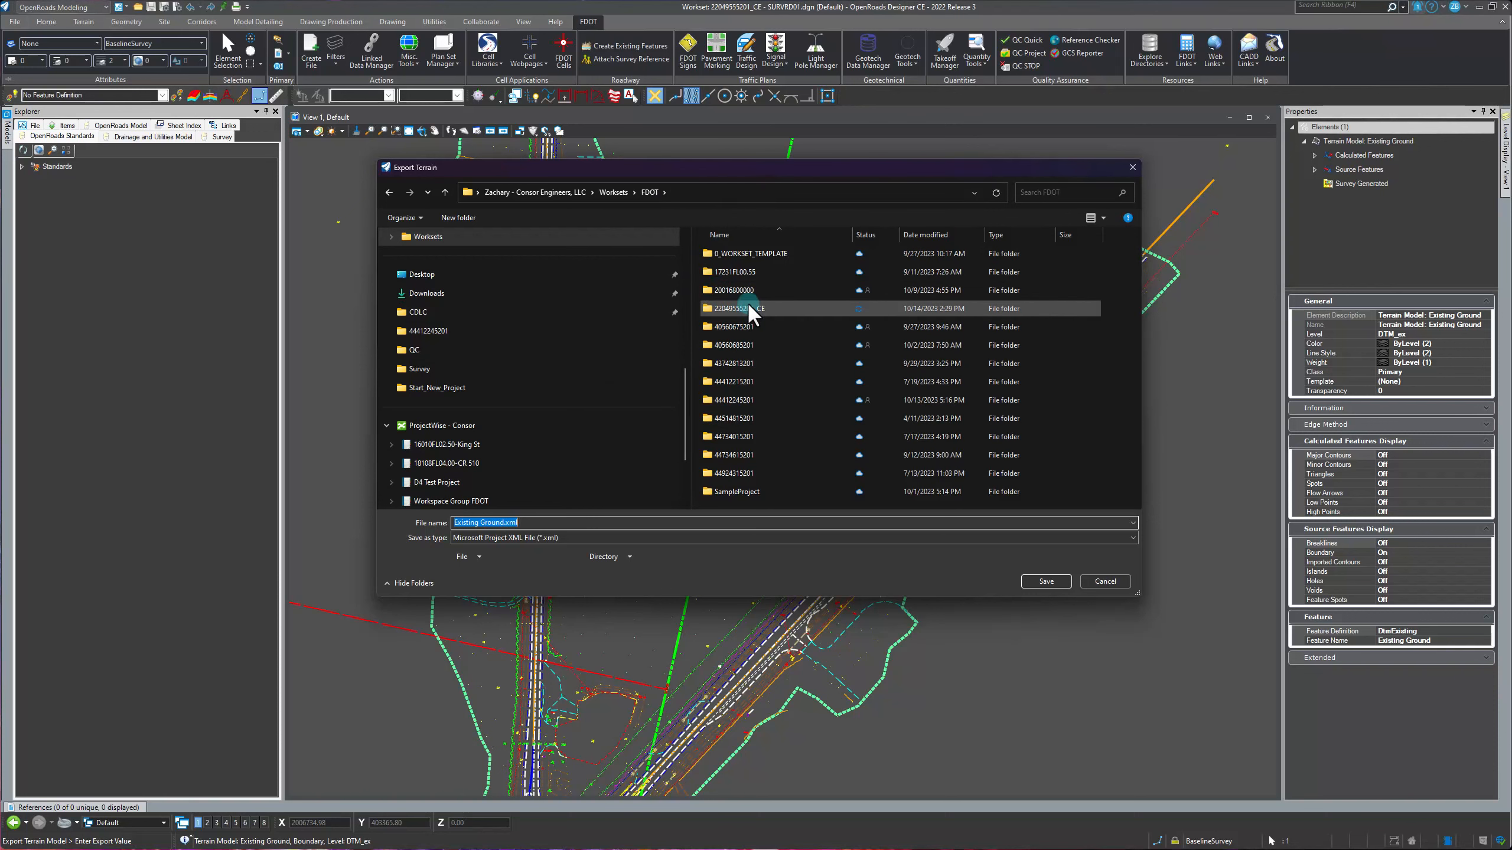
double_click(749, 308)
scroll(764, 428, down, 5)
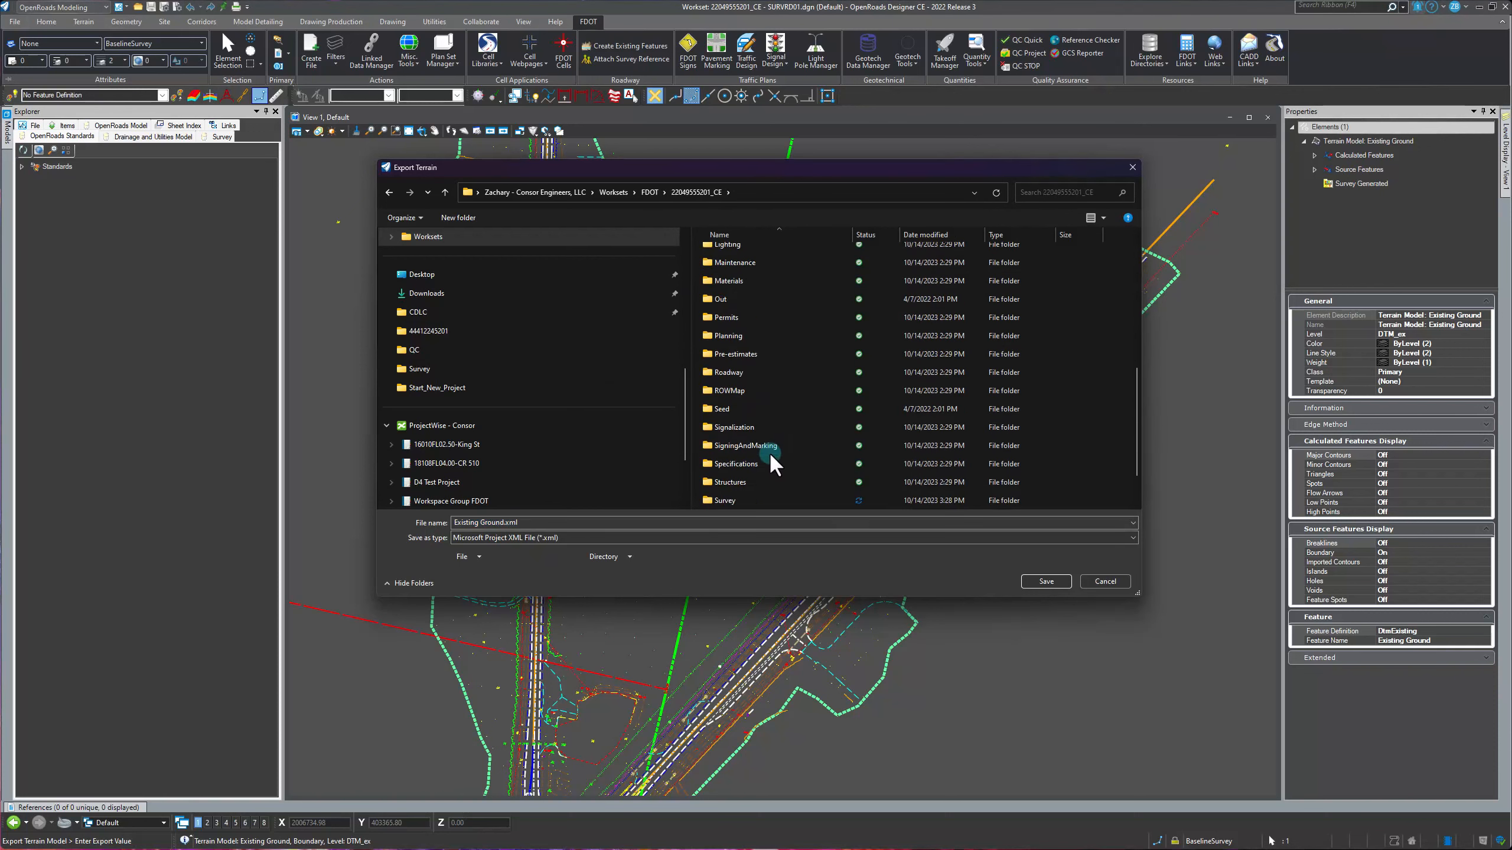
double_click(735, 450)
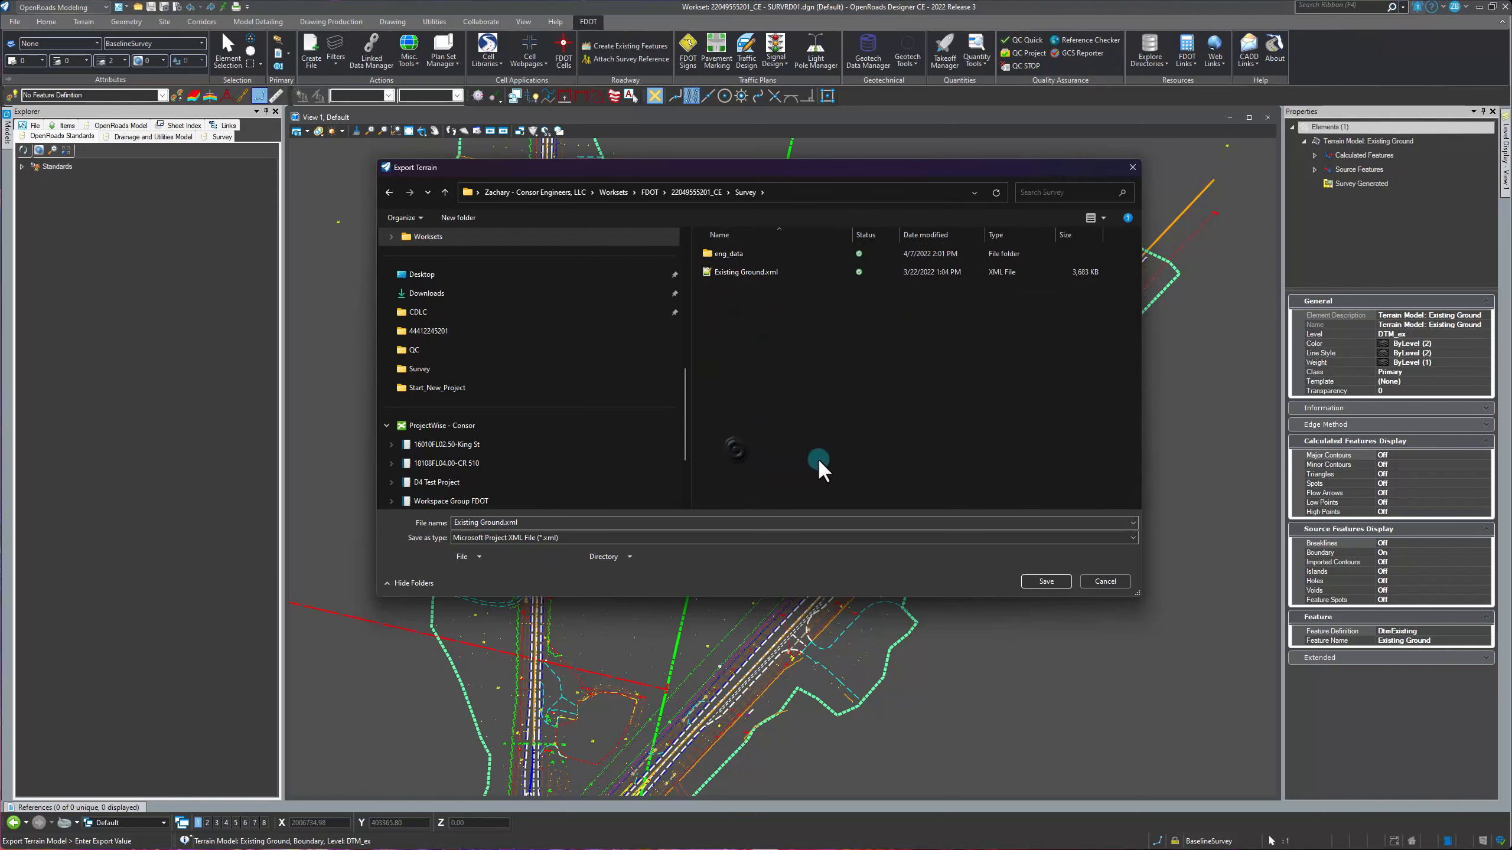
- Name the LandXML file ExGroundTest.xml, save it in the Survey folder, and leave the terrain export command
click(781, 270)
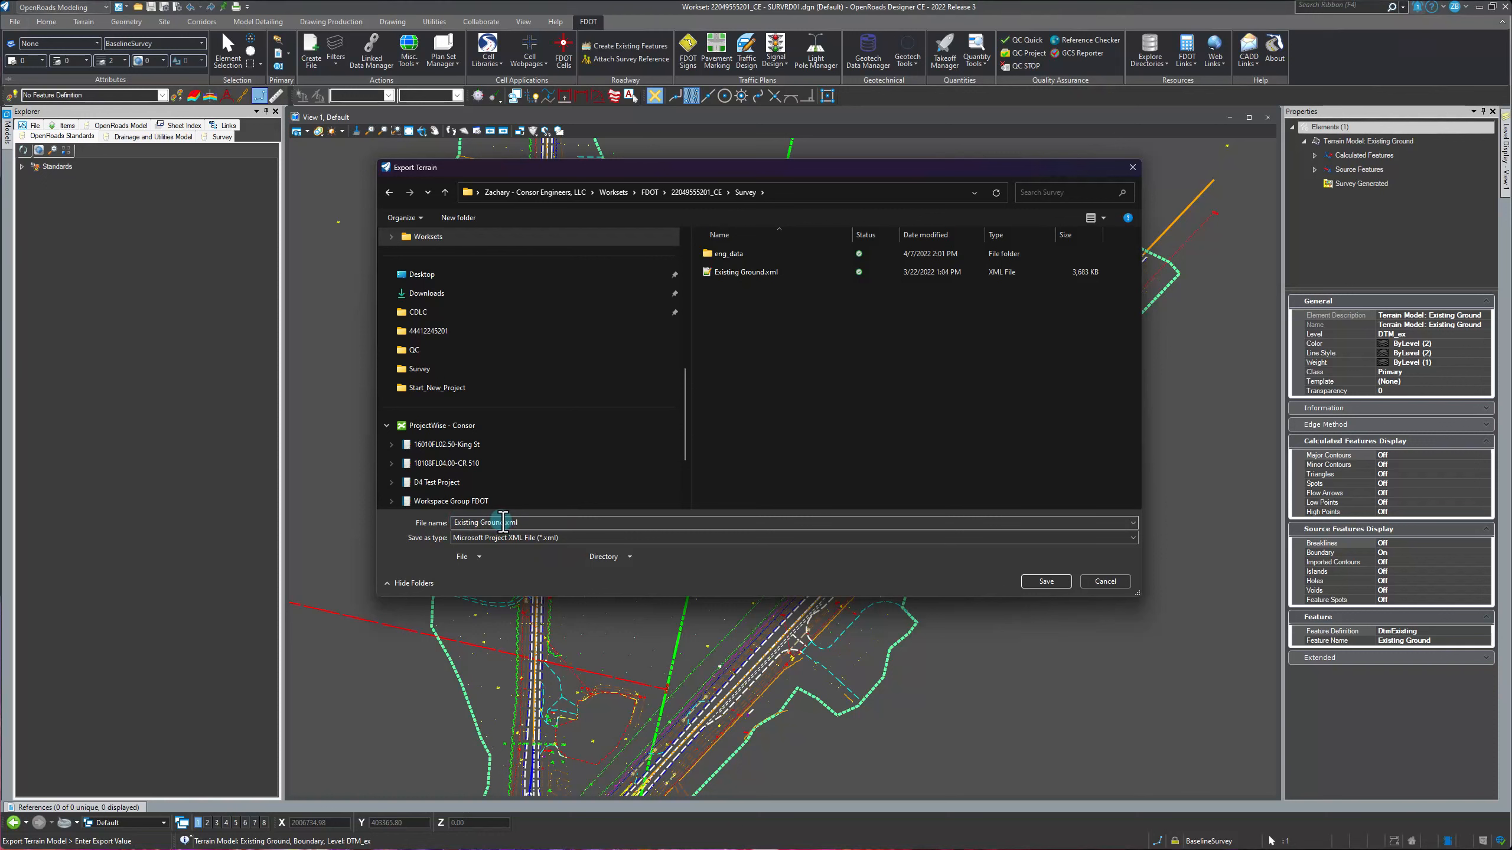
drag(504, 521, 415, 517)
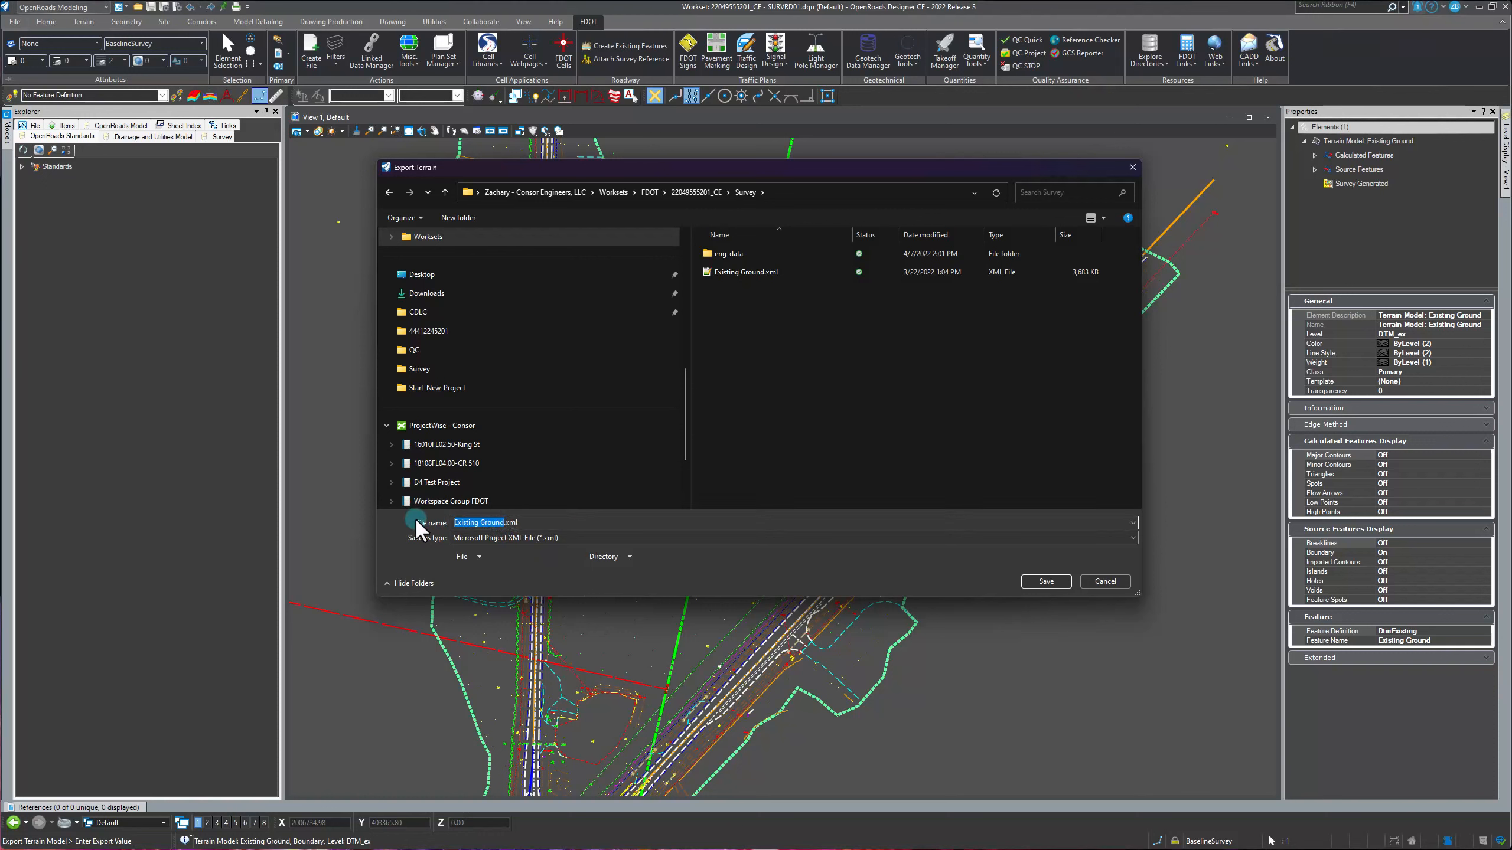
text(ExGround)
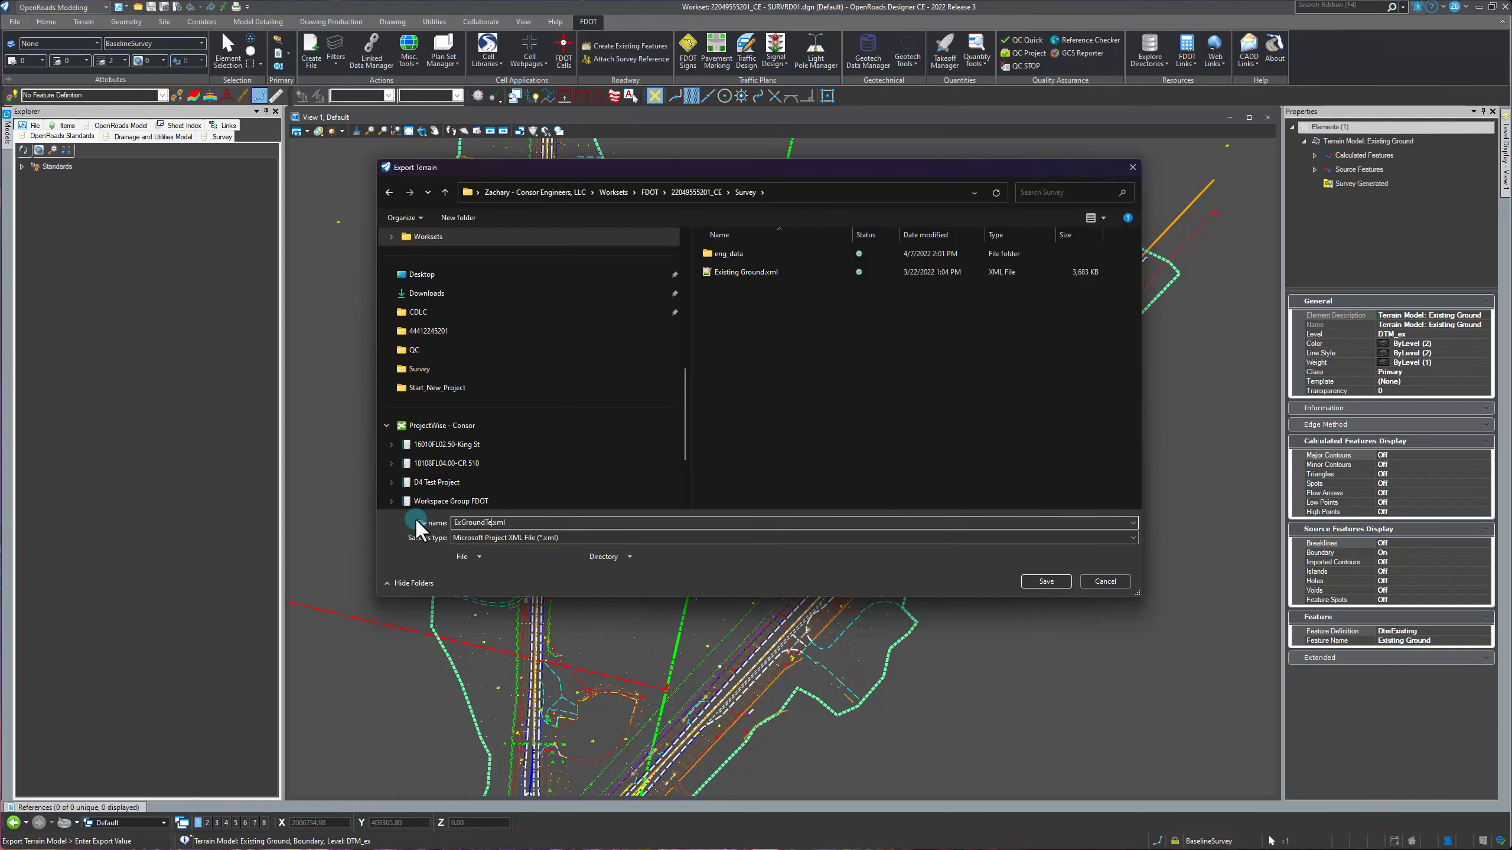
key(Return)
click(415, 518)
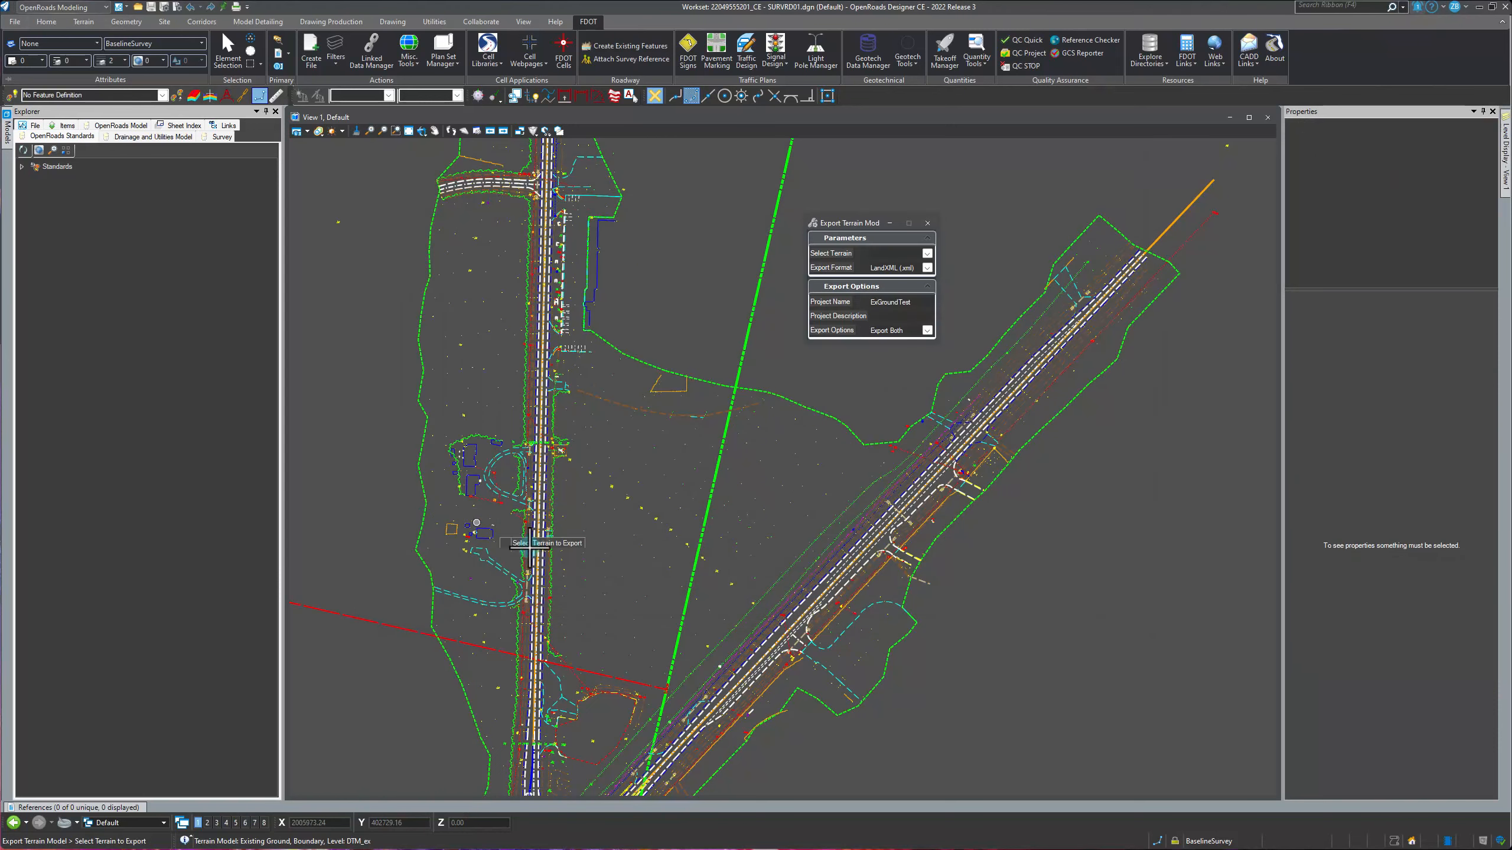
click(226, 60)
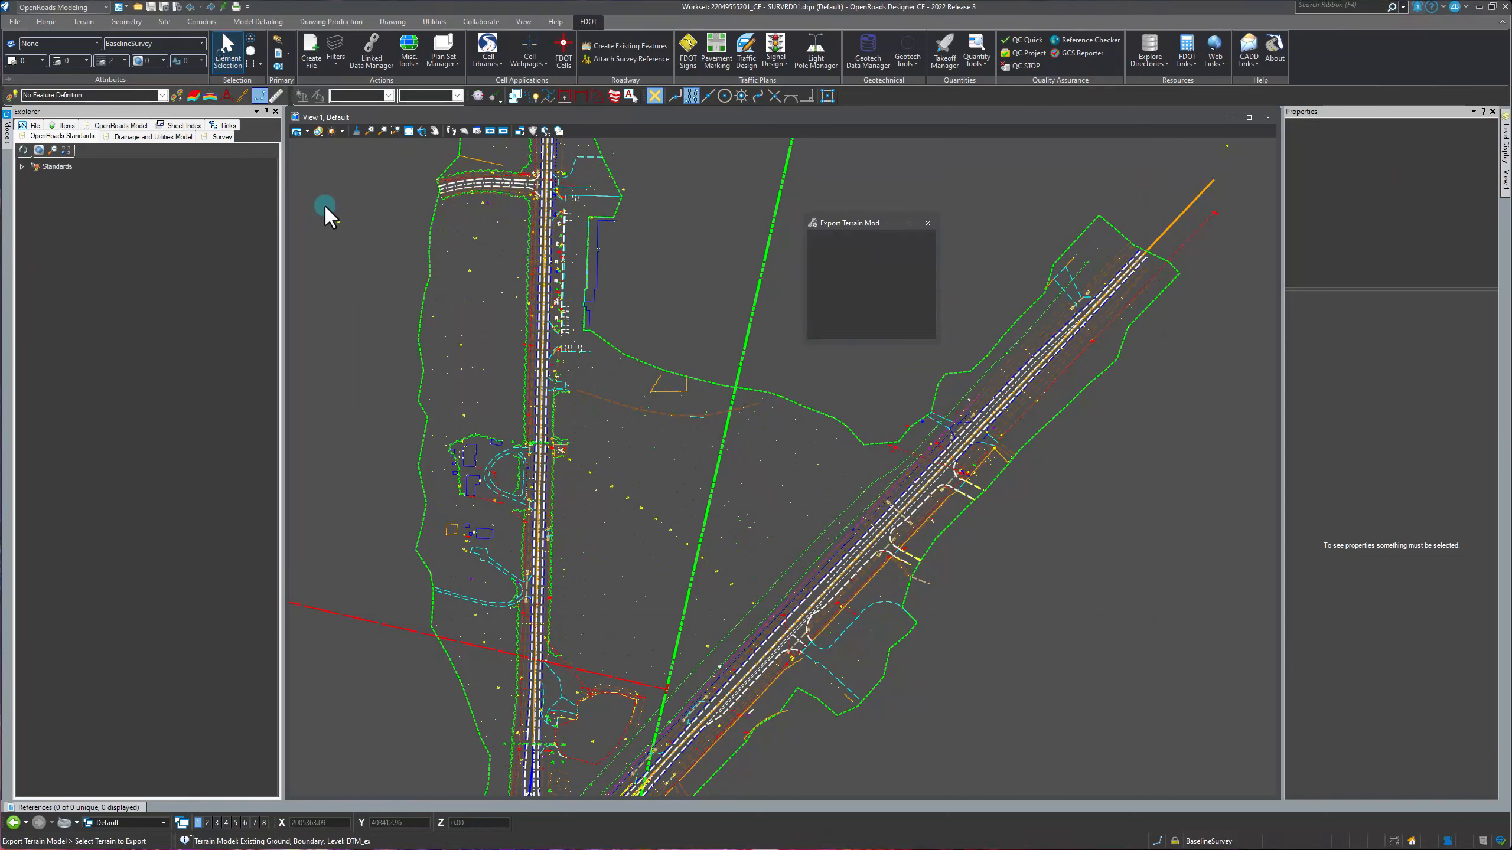
drag(833, 226, 1028, 236)
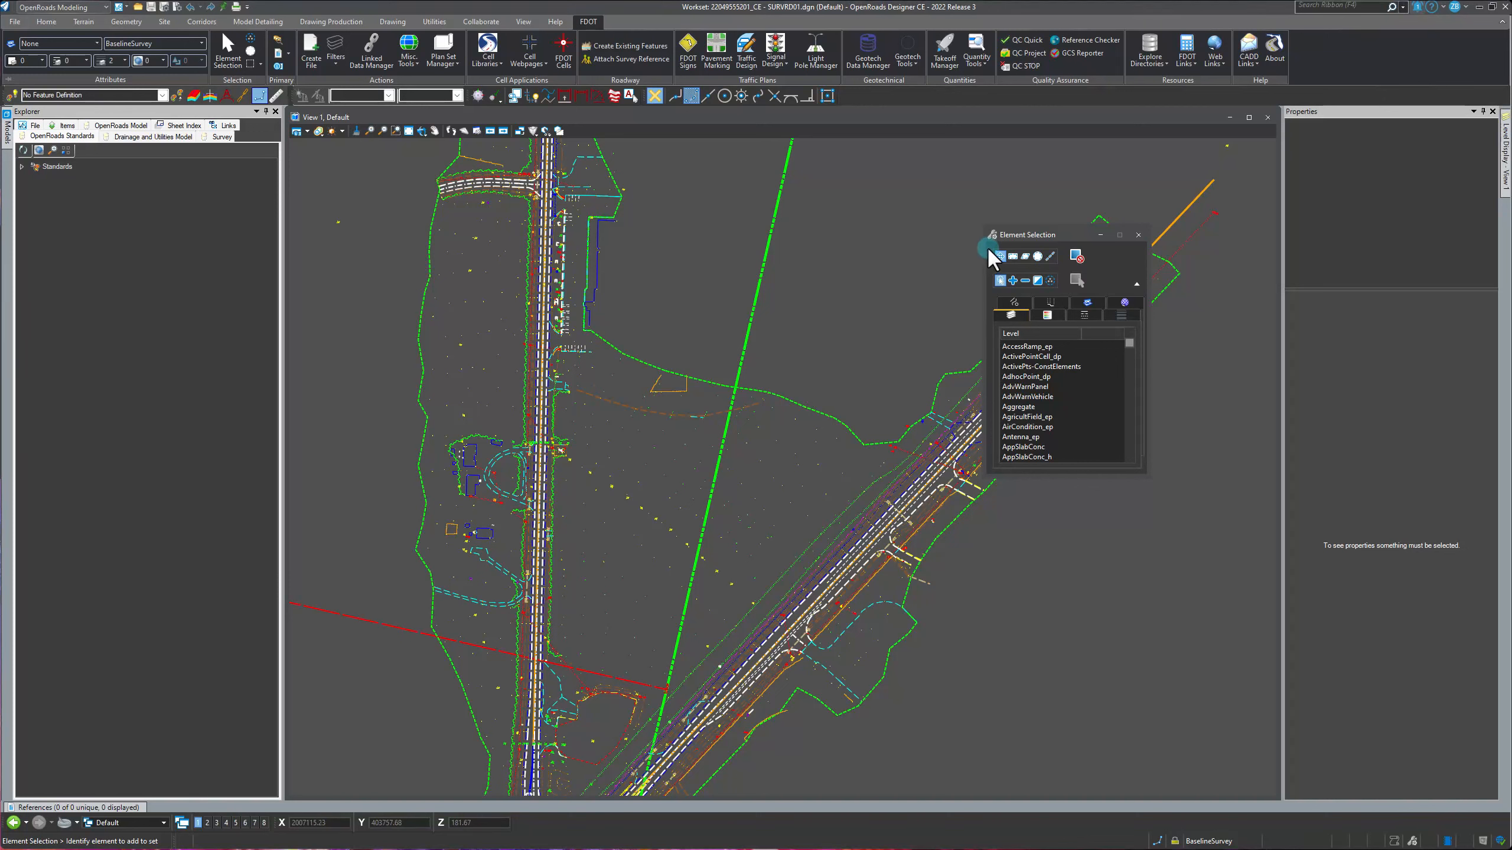
drag(1006, 235, 934, 193)
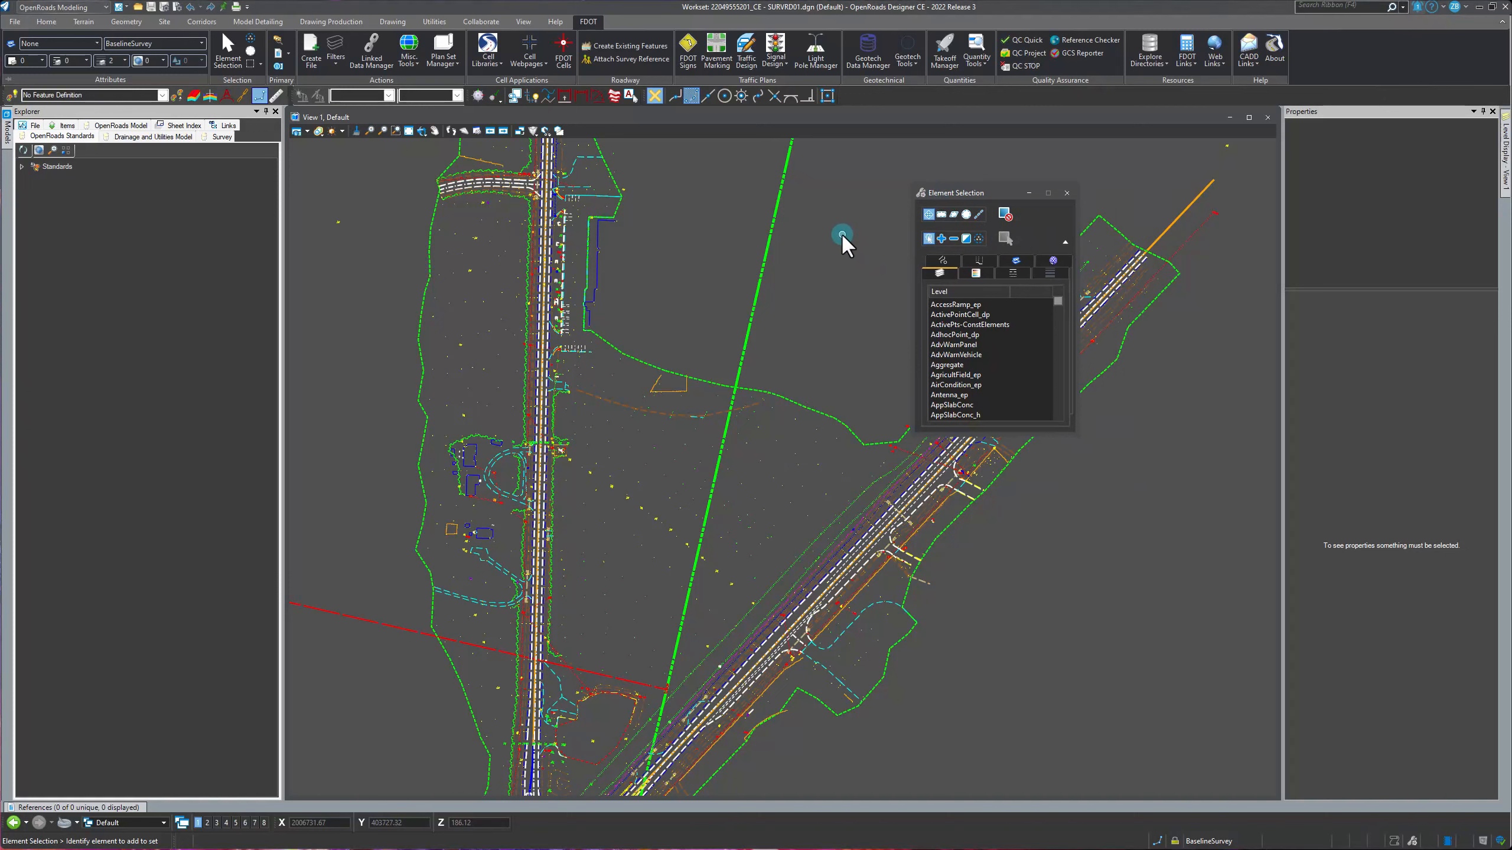
drag(952, 194, 1018, 189)
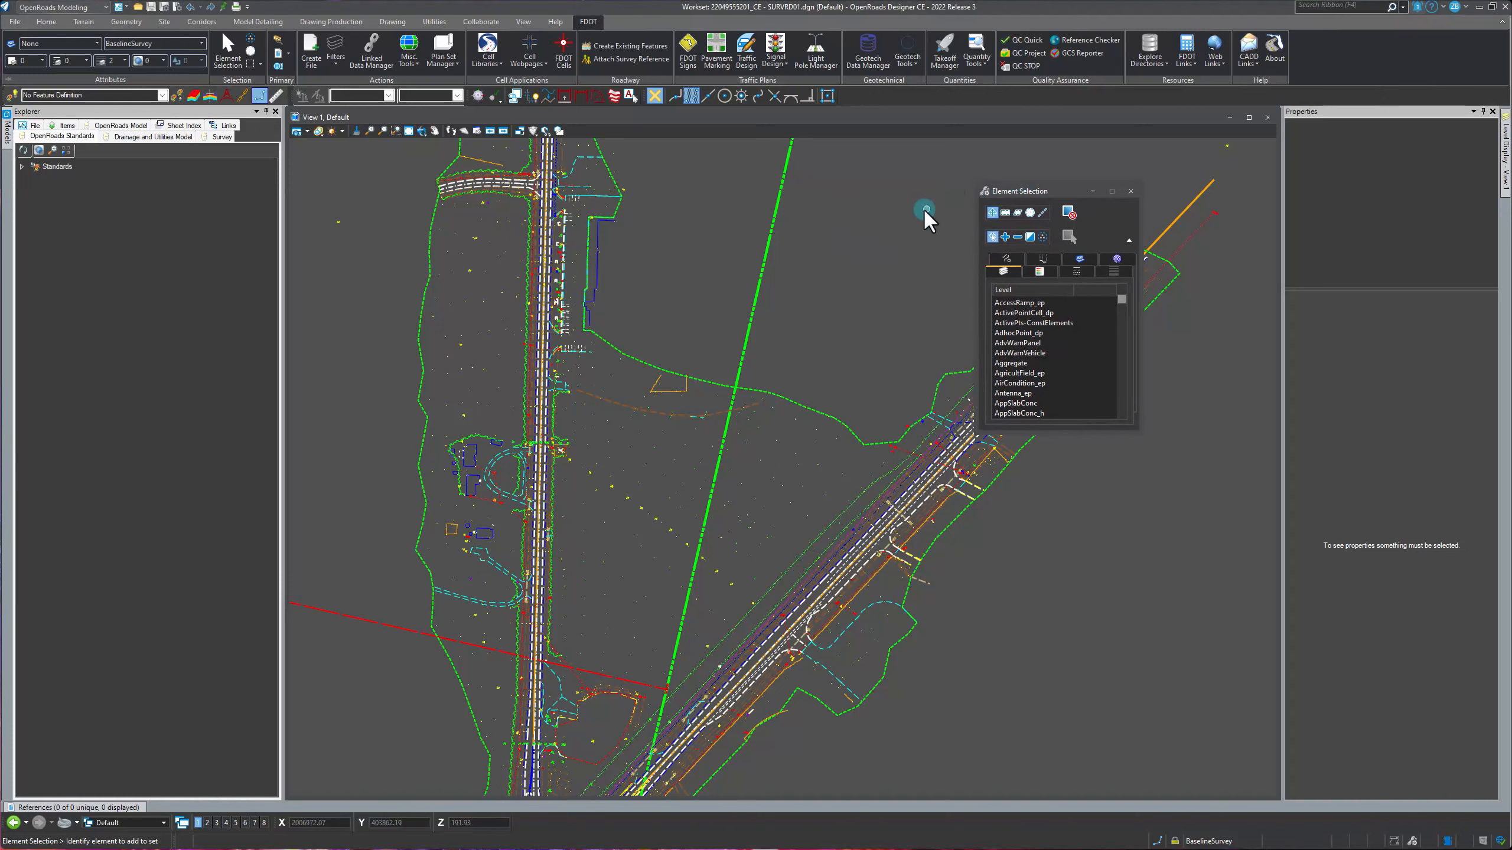
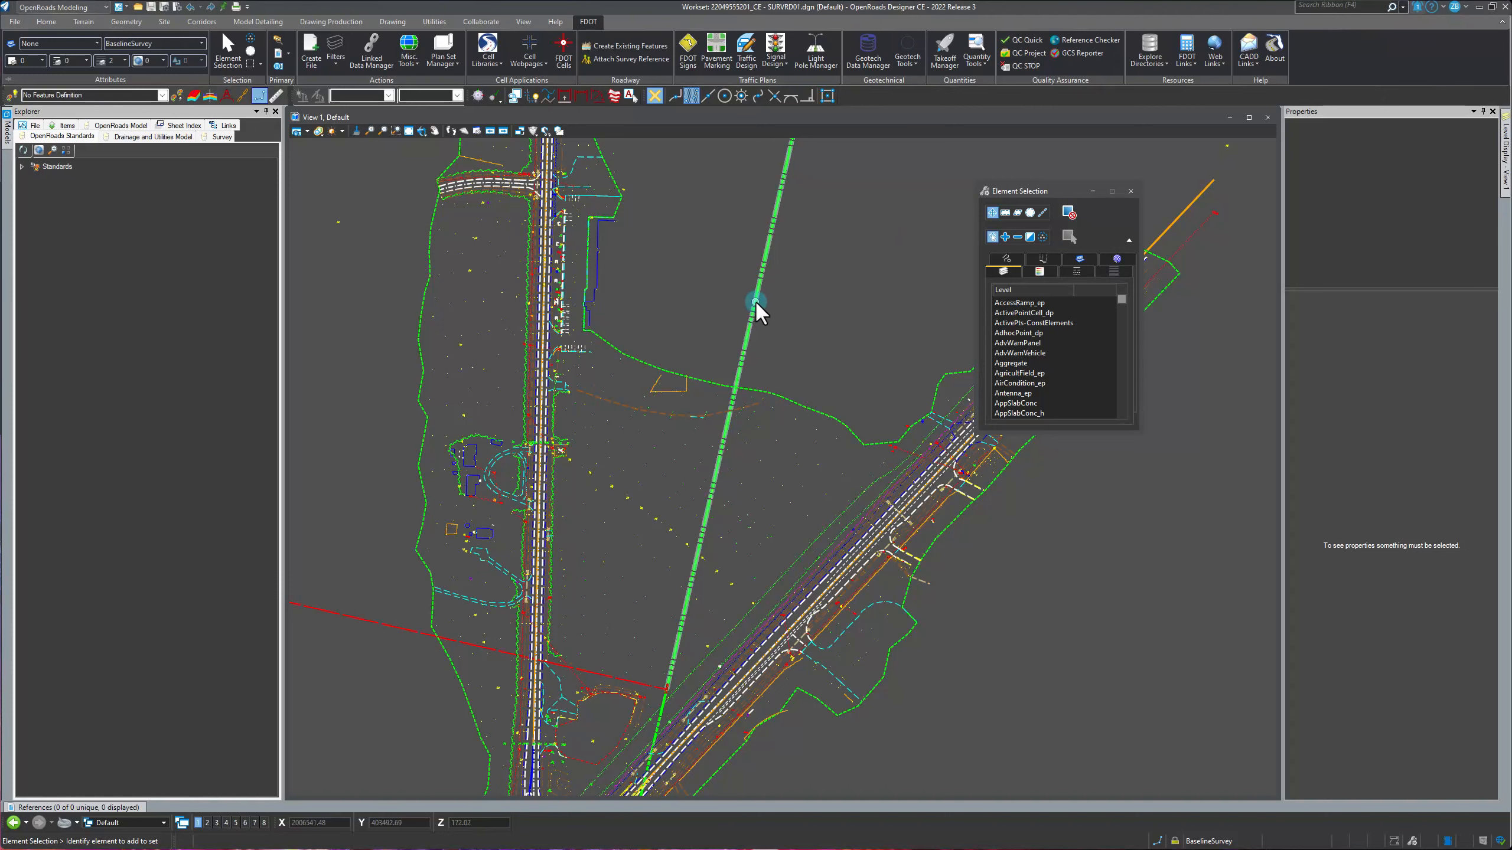
drag(1042, 190, 1080, 186)
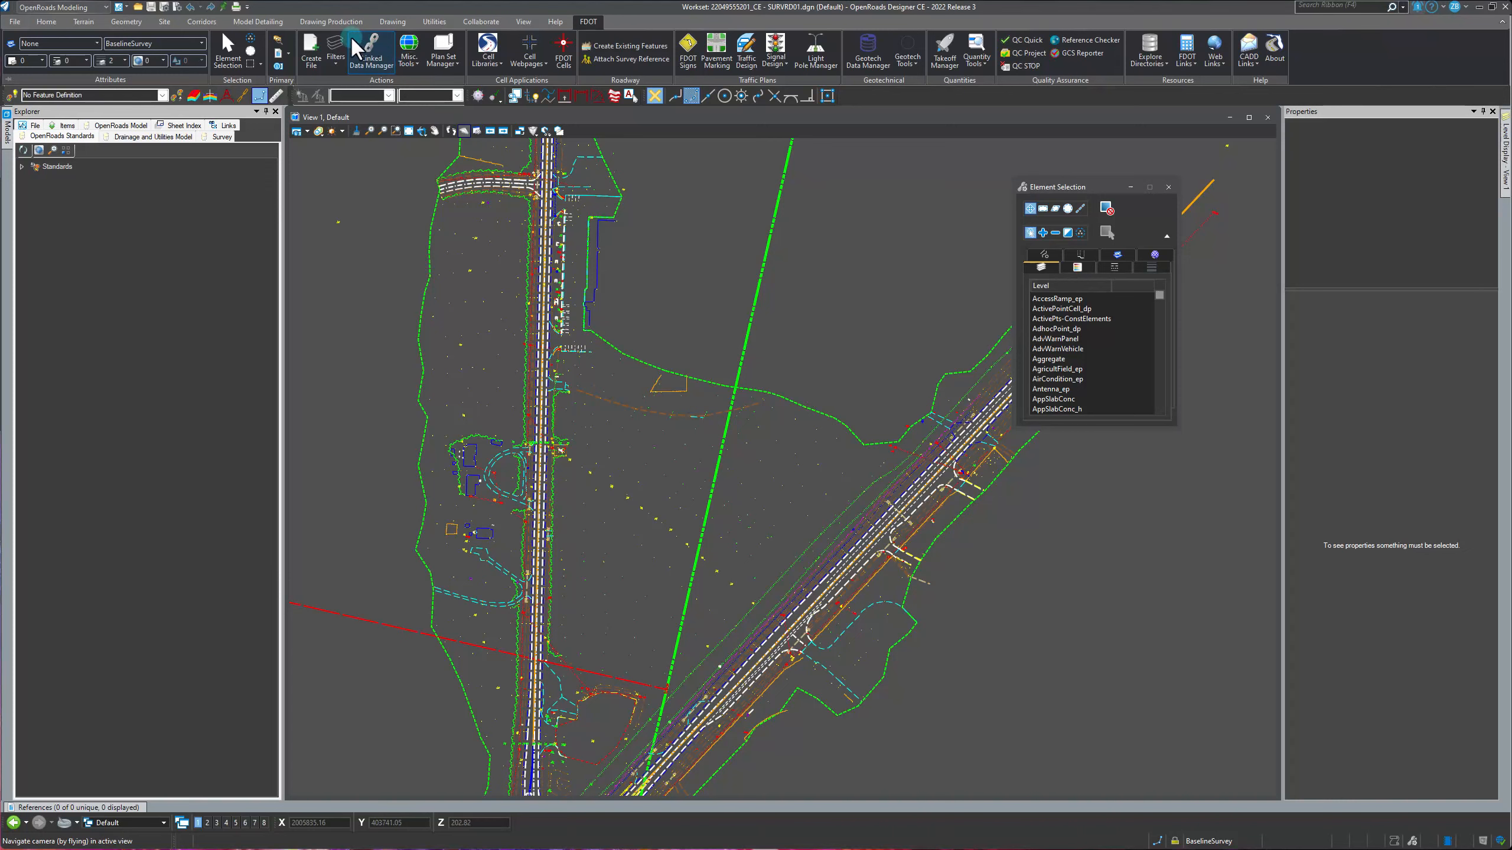
- Create and open the Survey discipline's digital terrain model file GDTMRD00.dgn, and close the file creation dialog
click(317, 48)
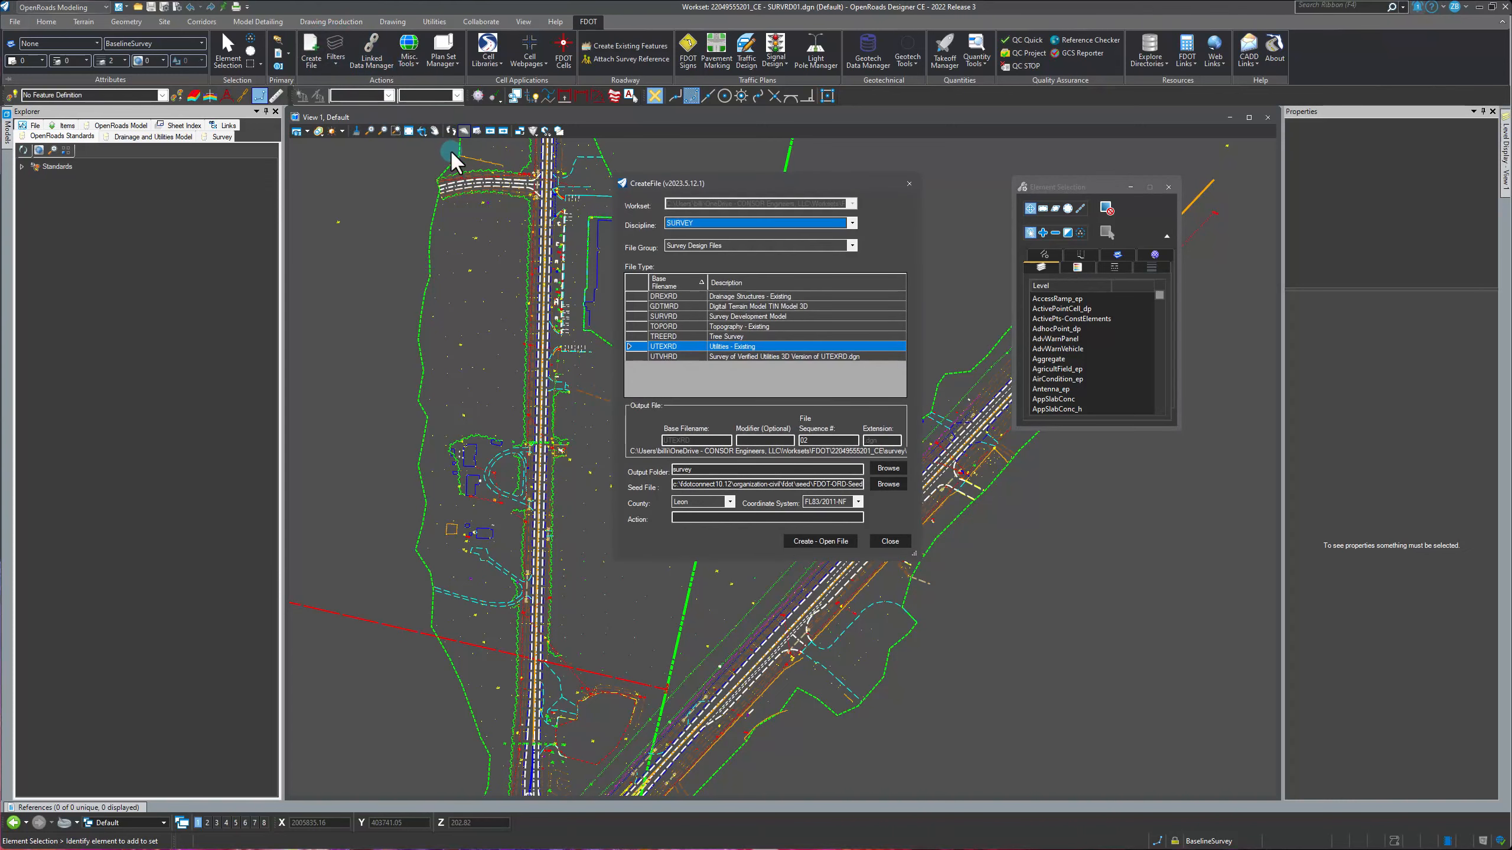
click(666, 306)
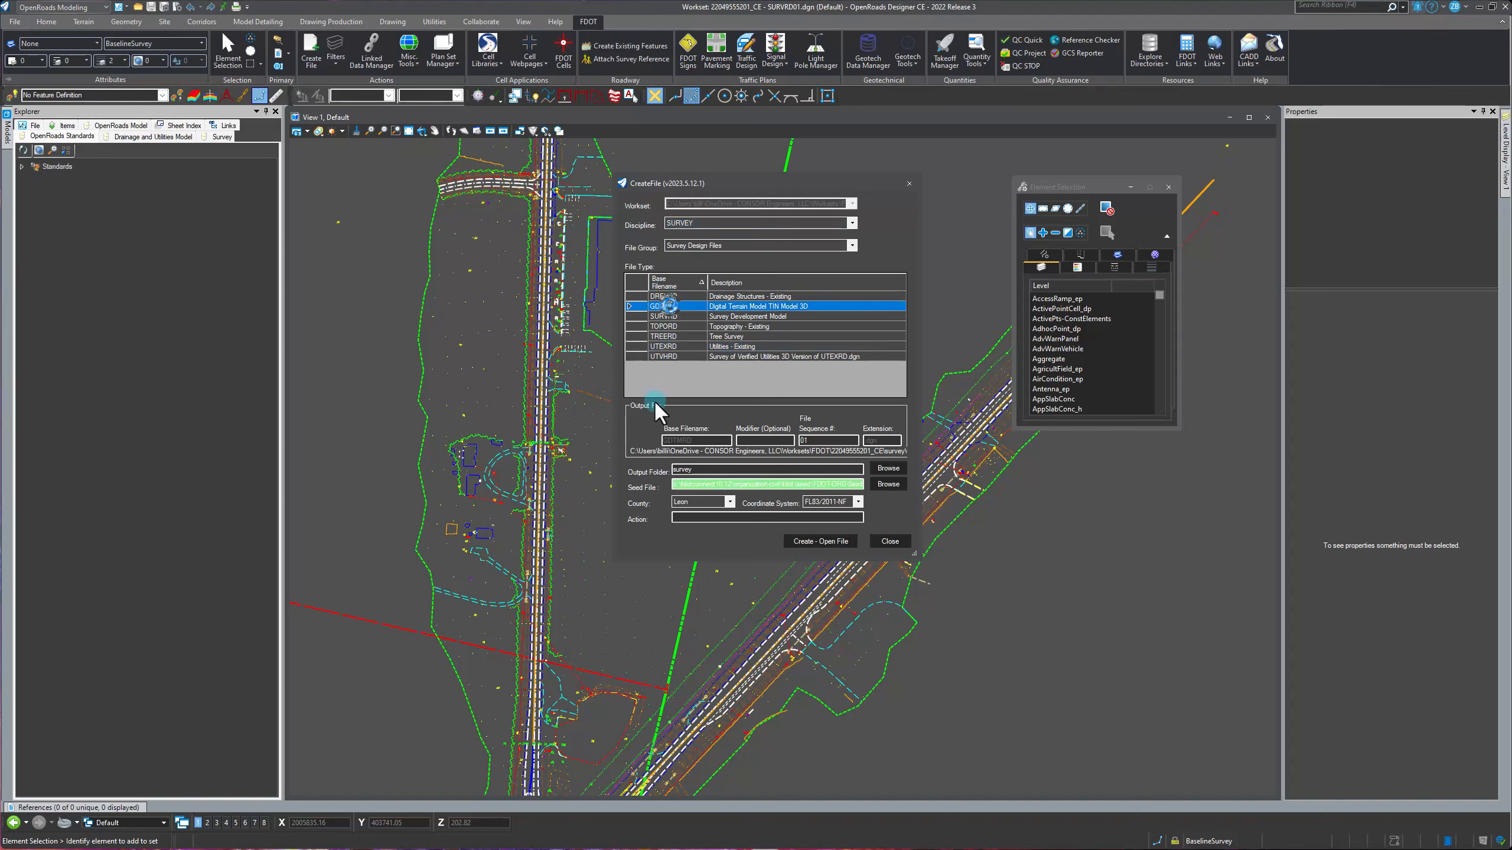
click(821, 441)
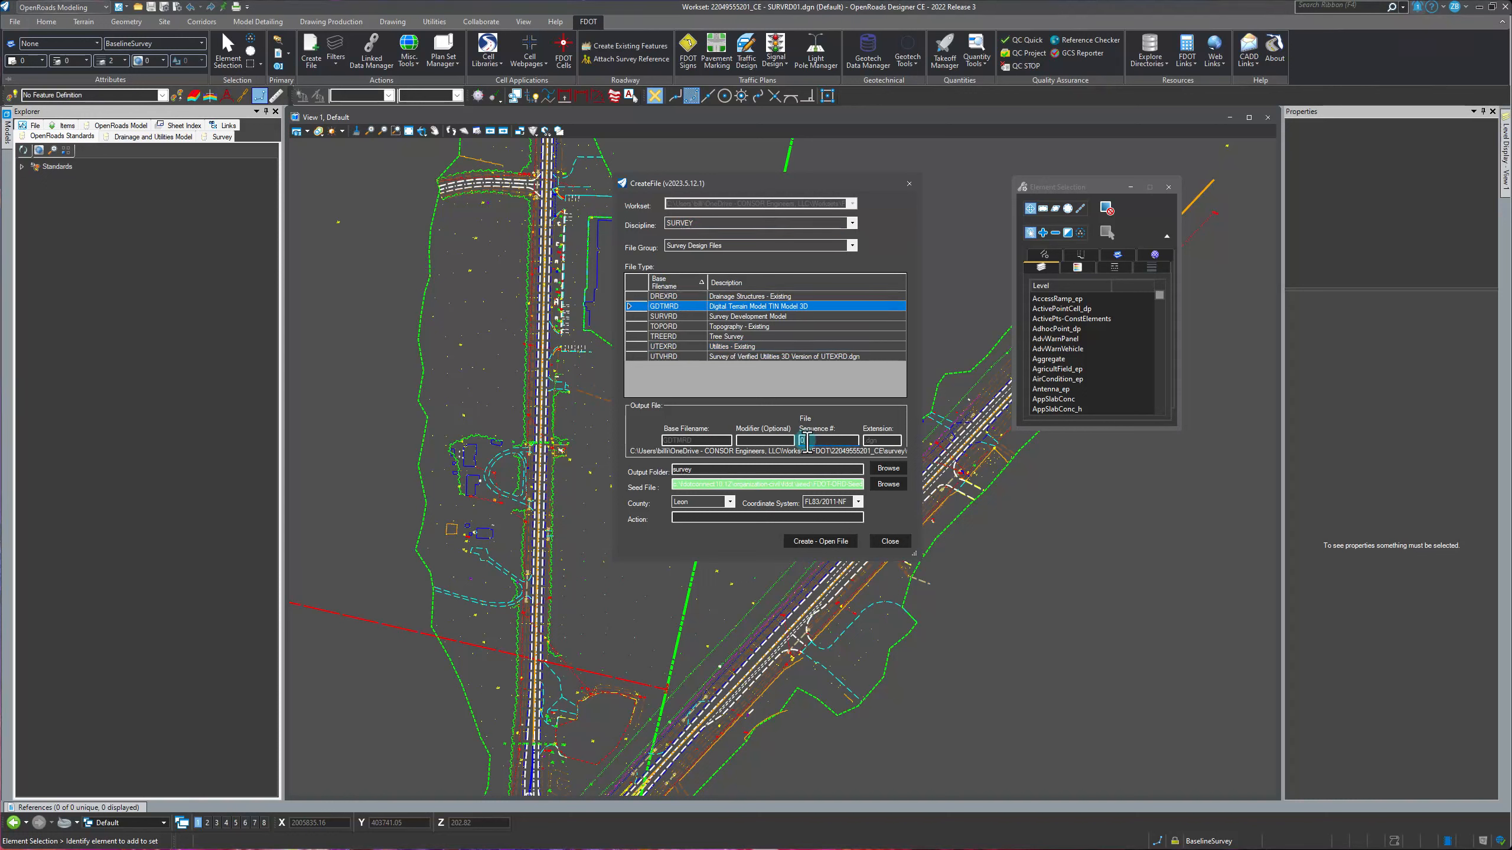
click(817, 442)
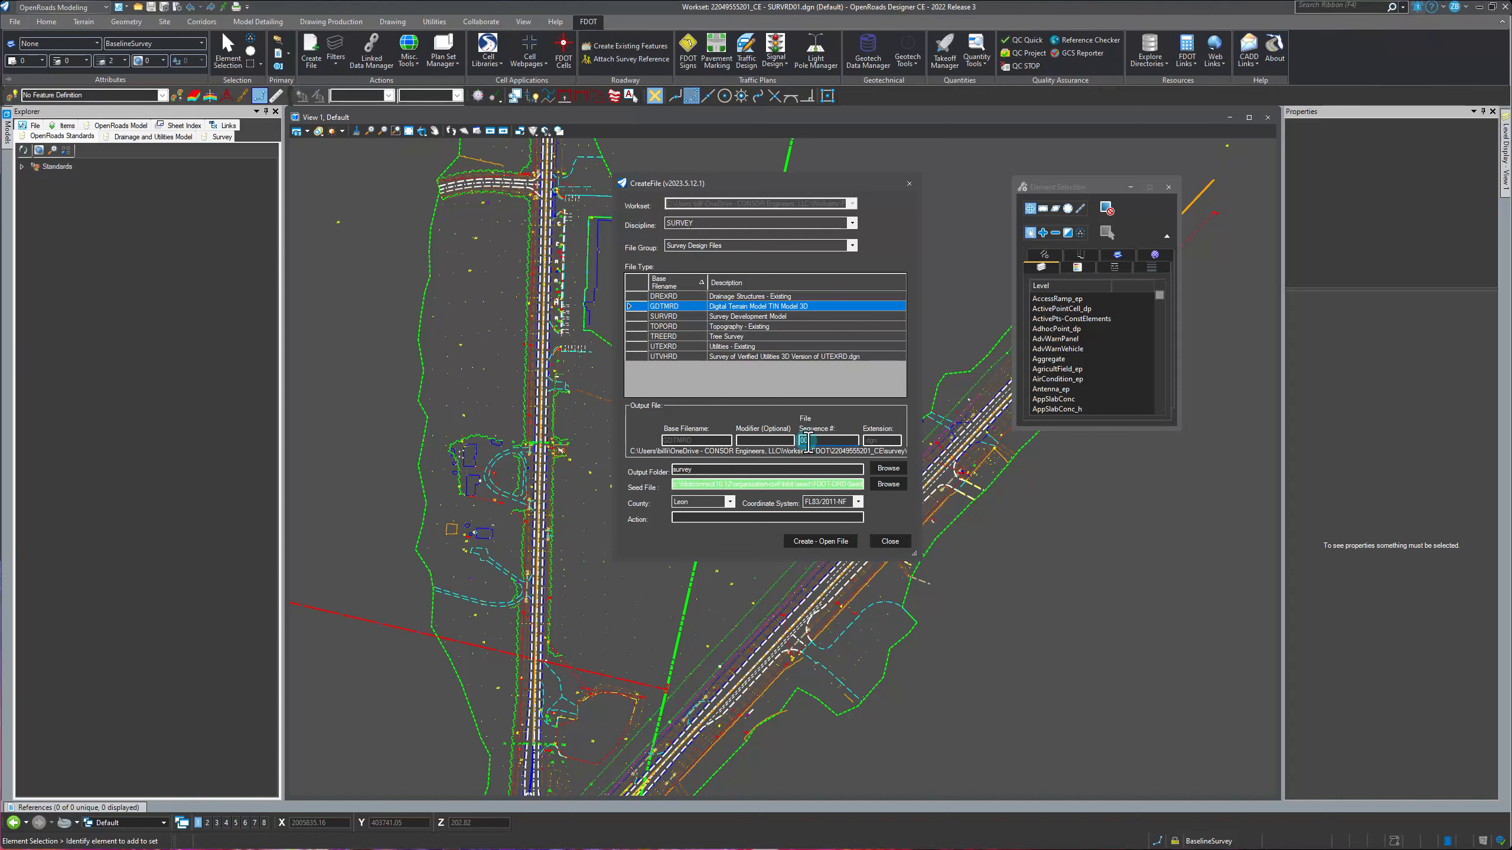
click(845, 442)
click(834, 541)
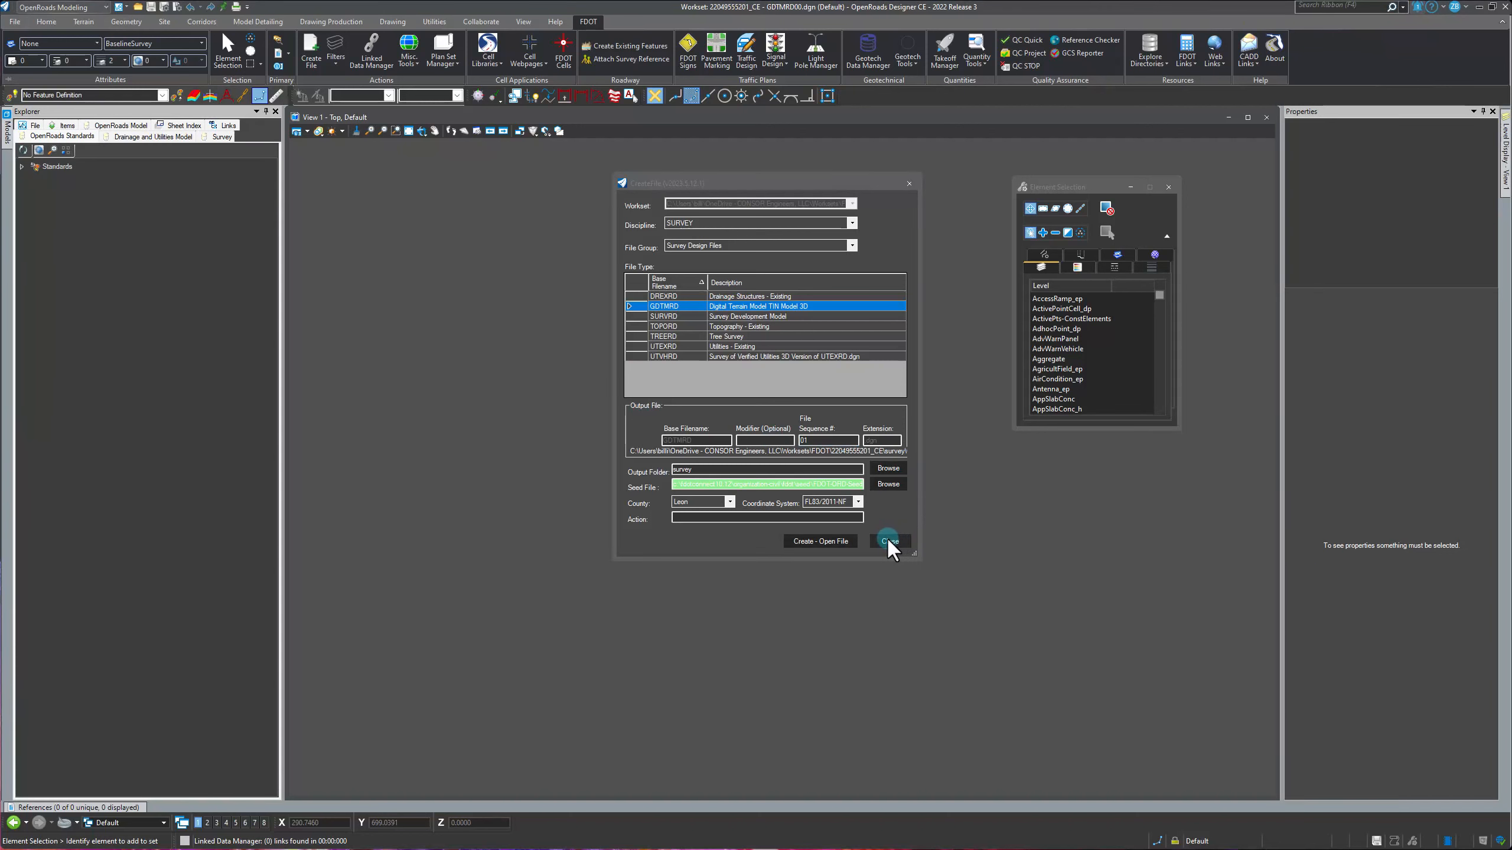
click(889, 541)
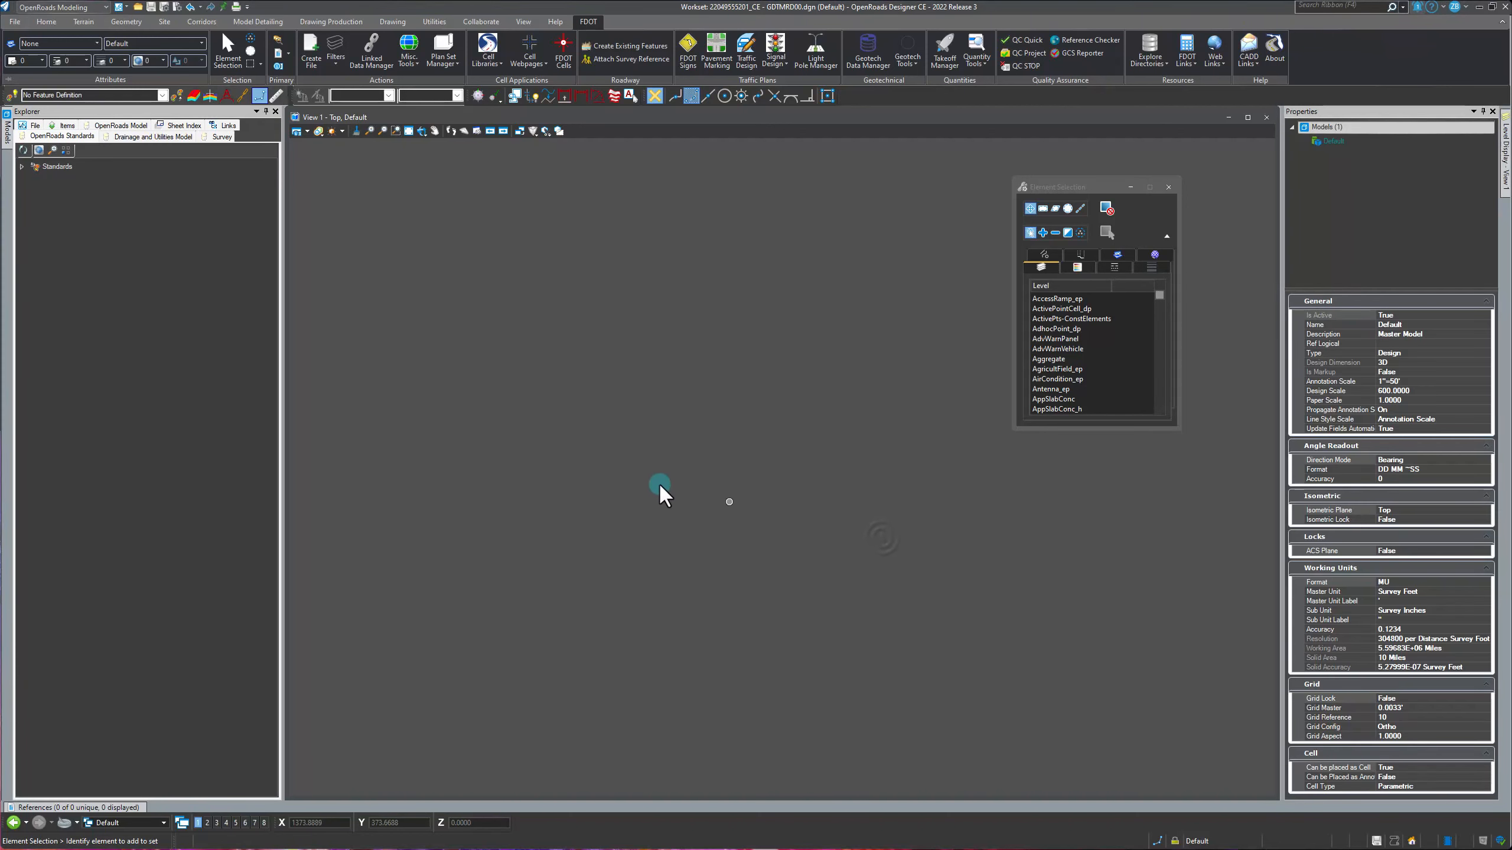
click(82, 21)
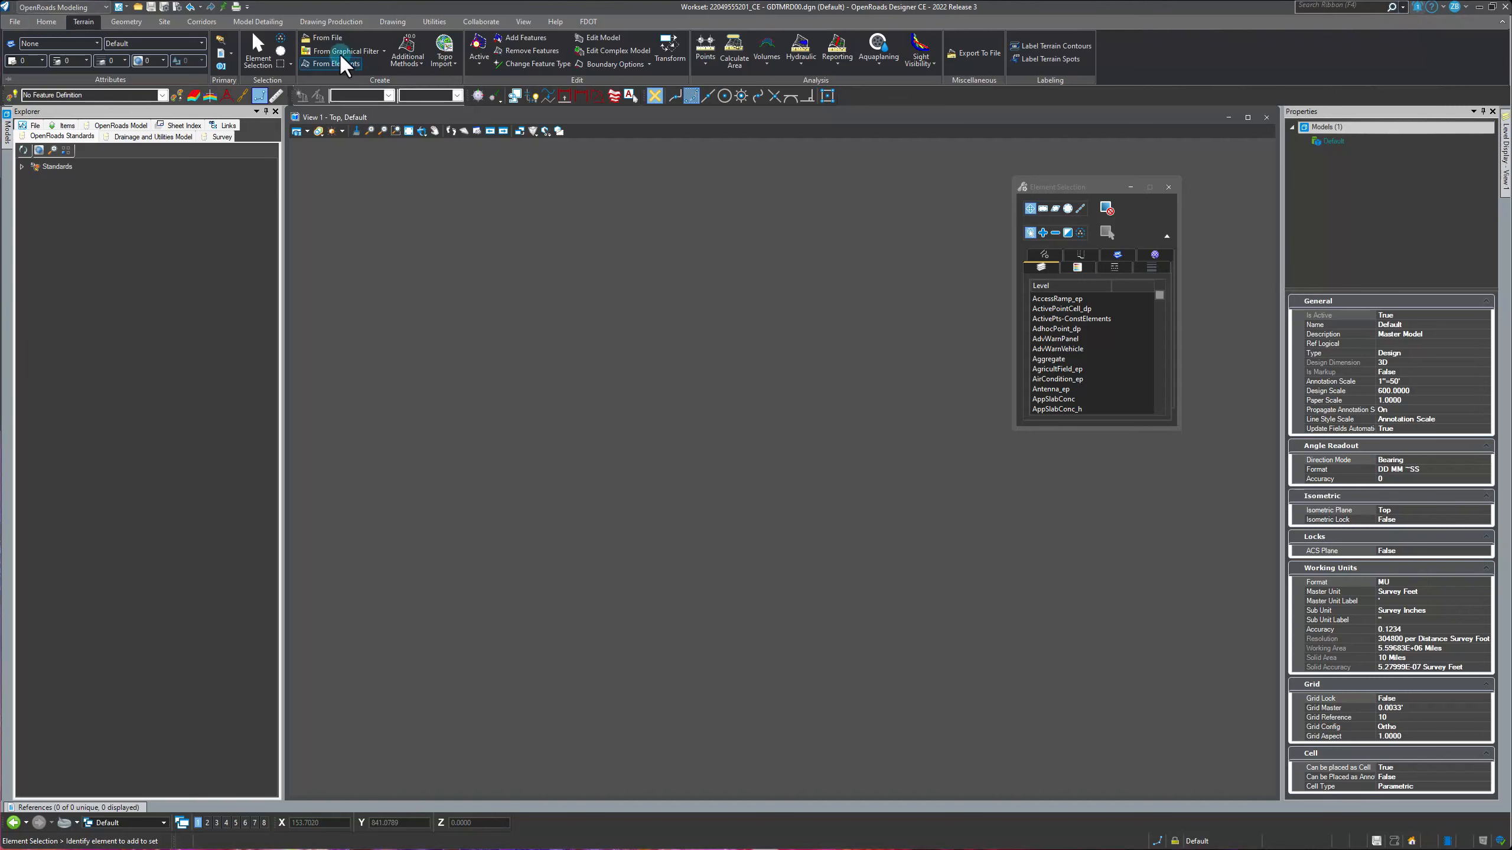
click(327, 39)
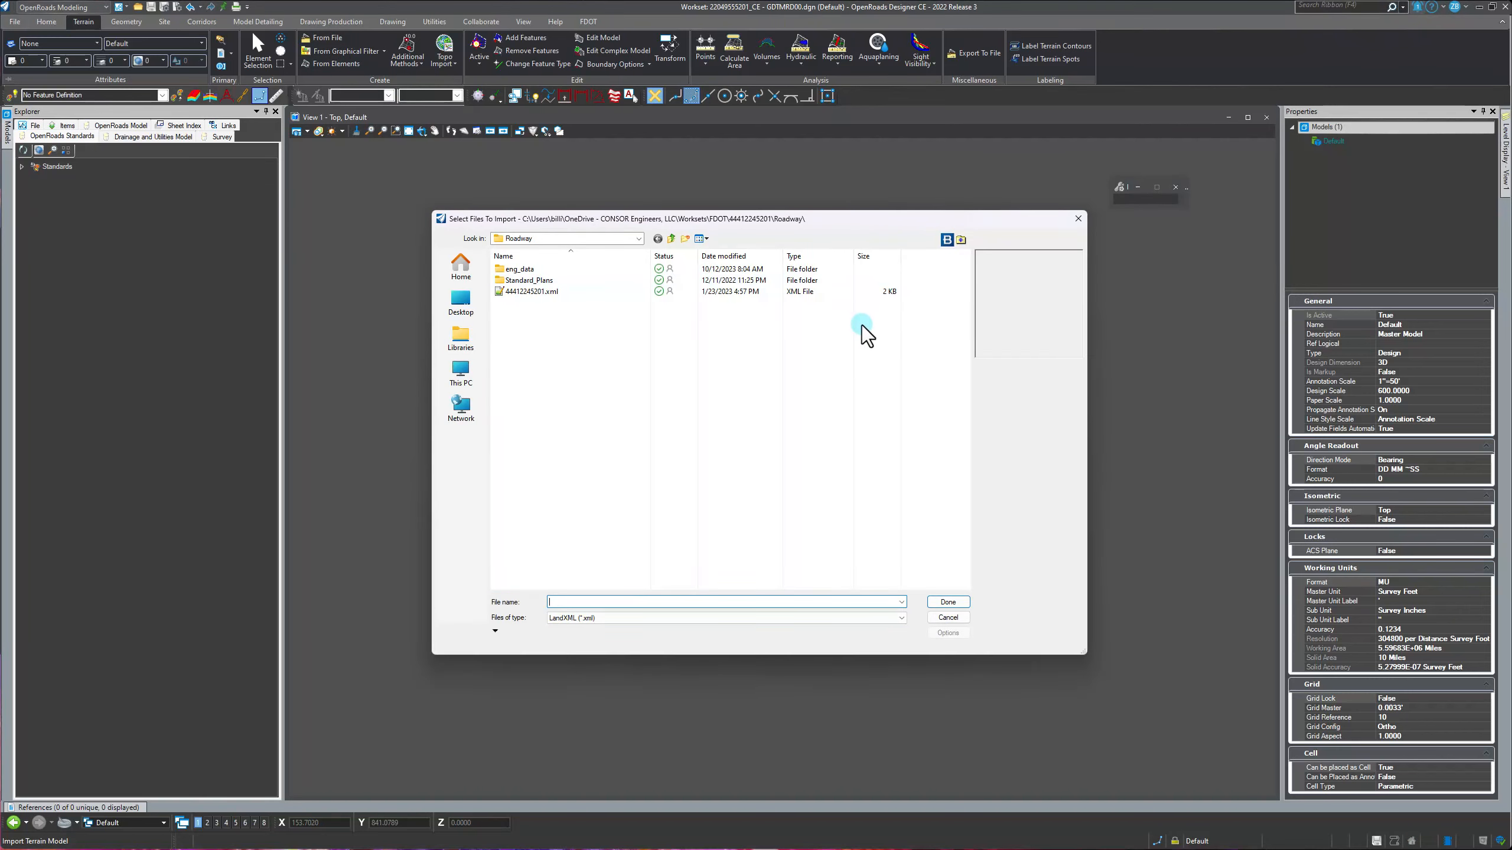
click(673, 240)
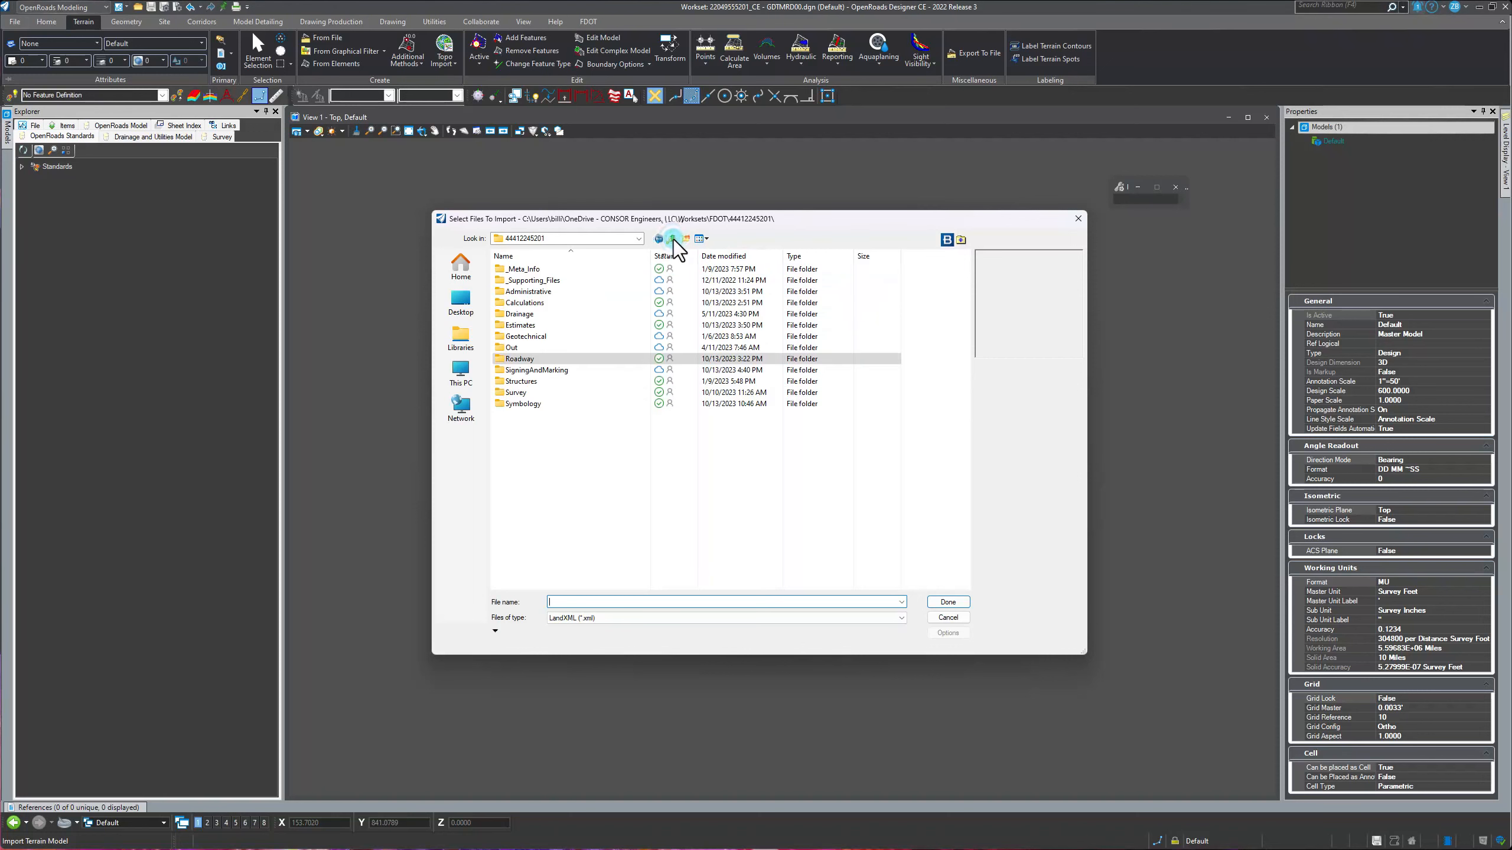
click(673, 239)
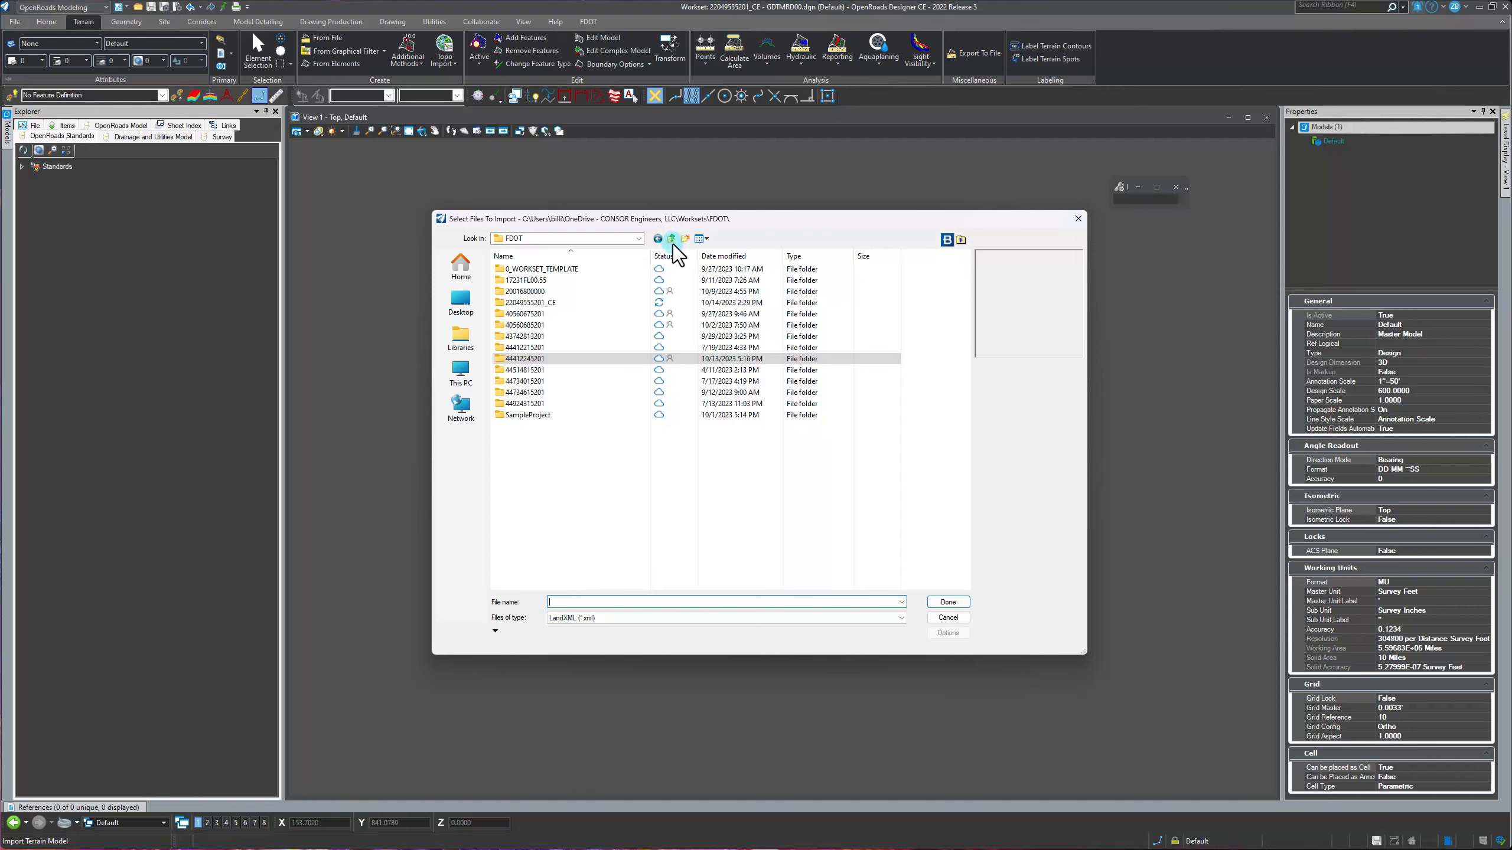
double_click(533, 303)
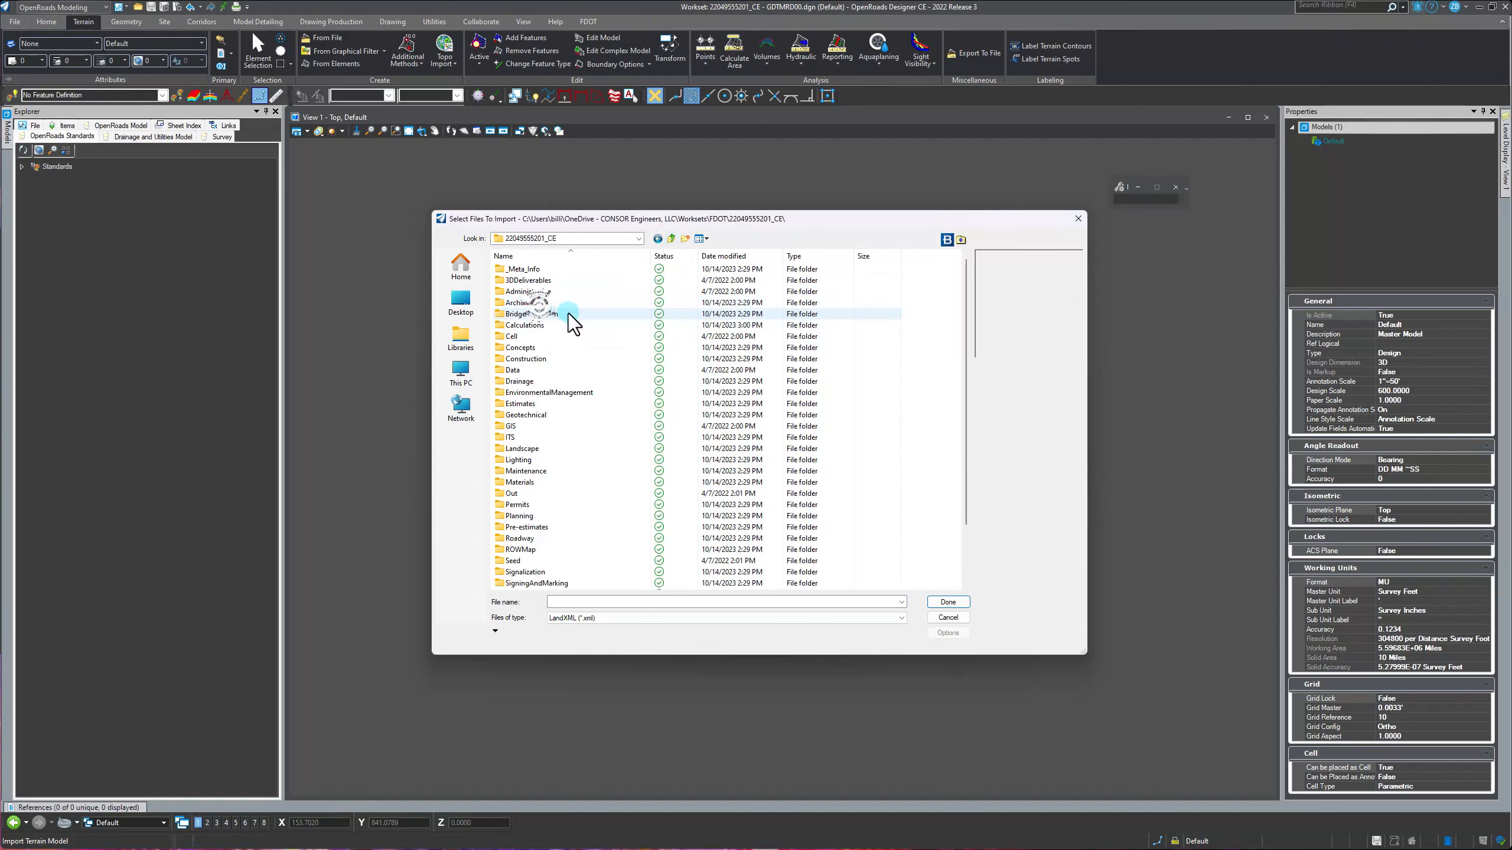
scroll(547, 543, down, 2)
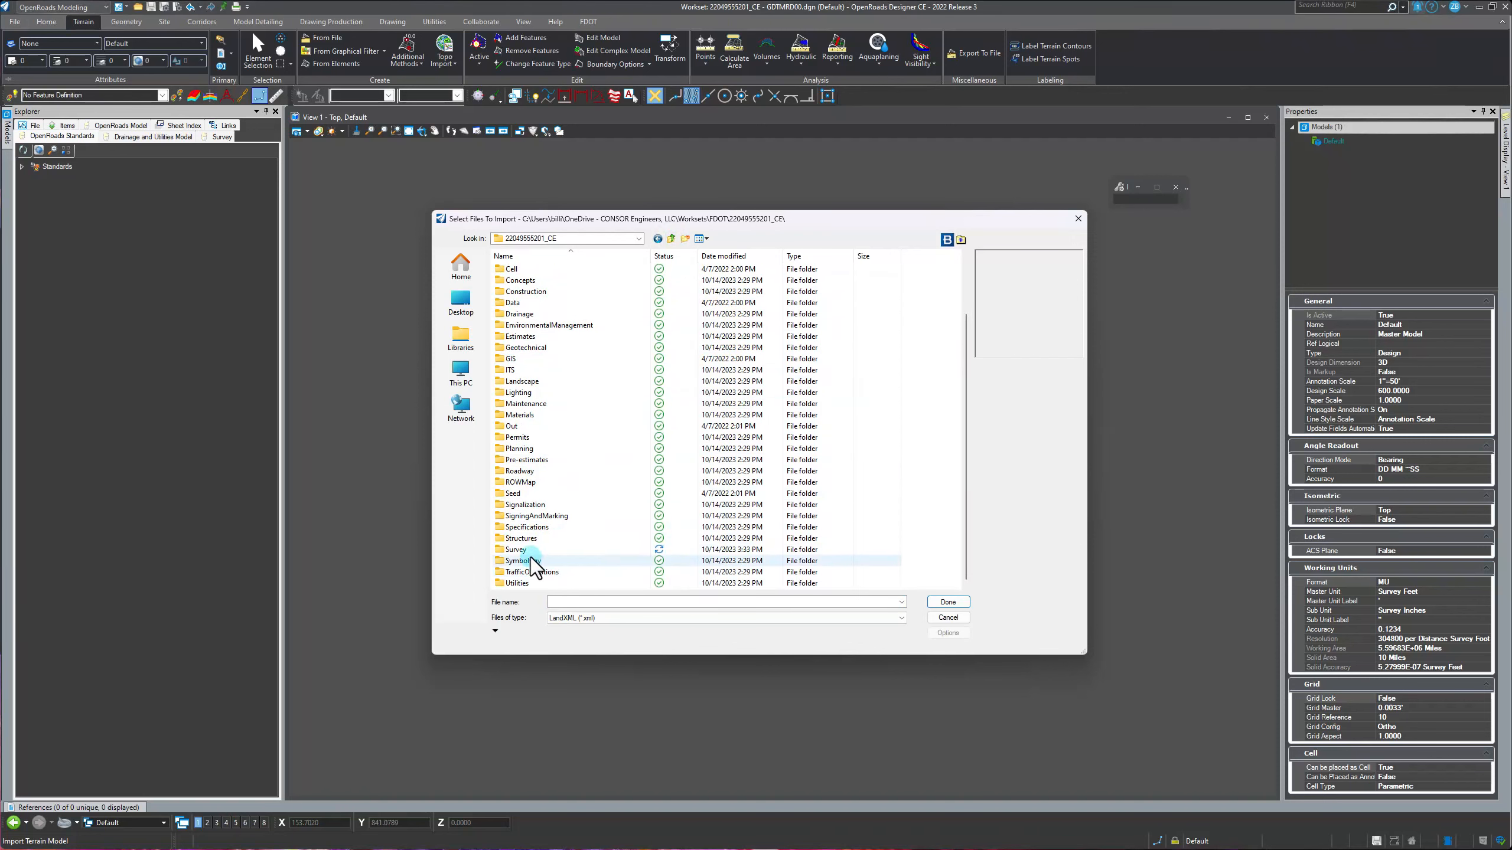
double_click(531, 552)
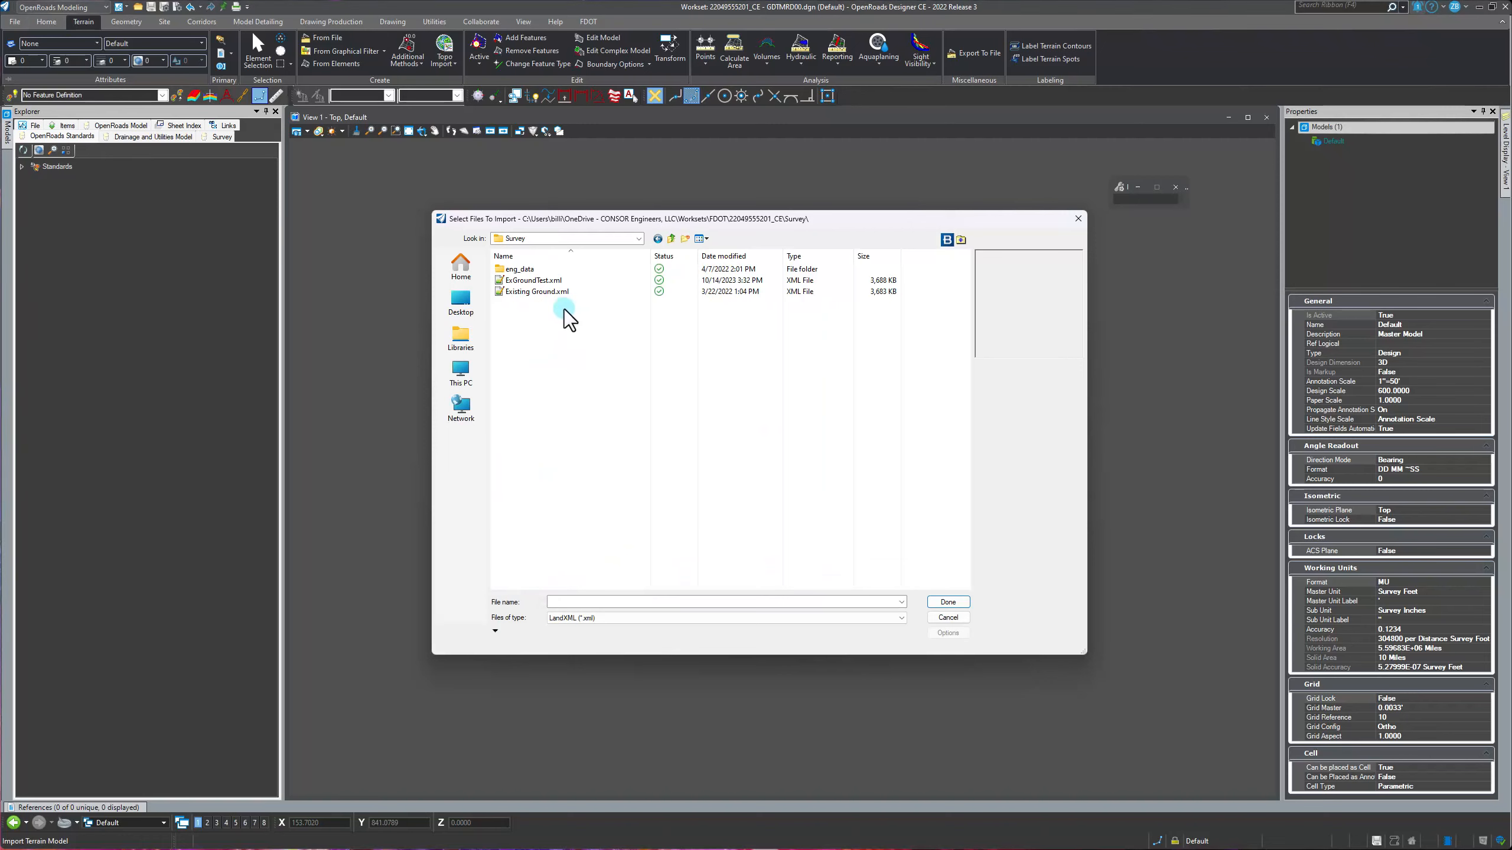
click(538, 291)
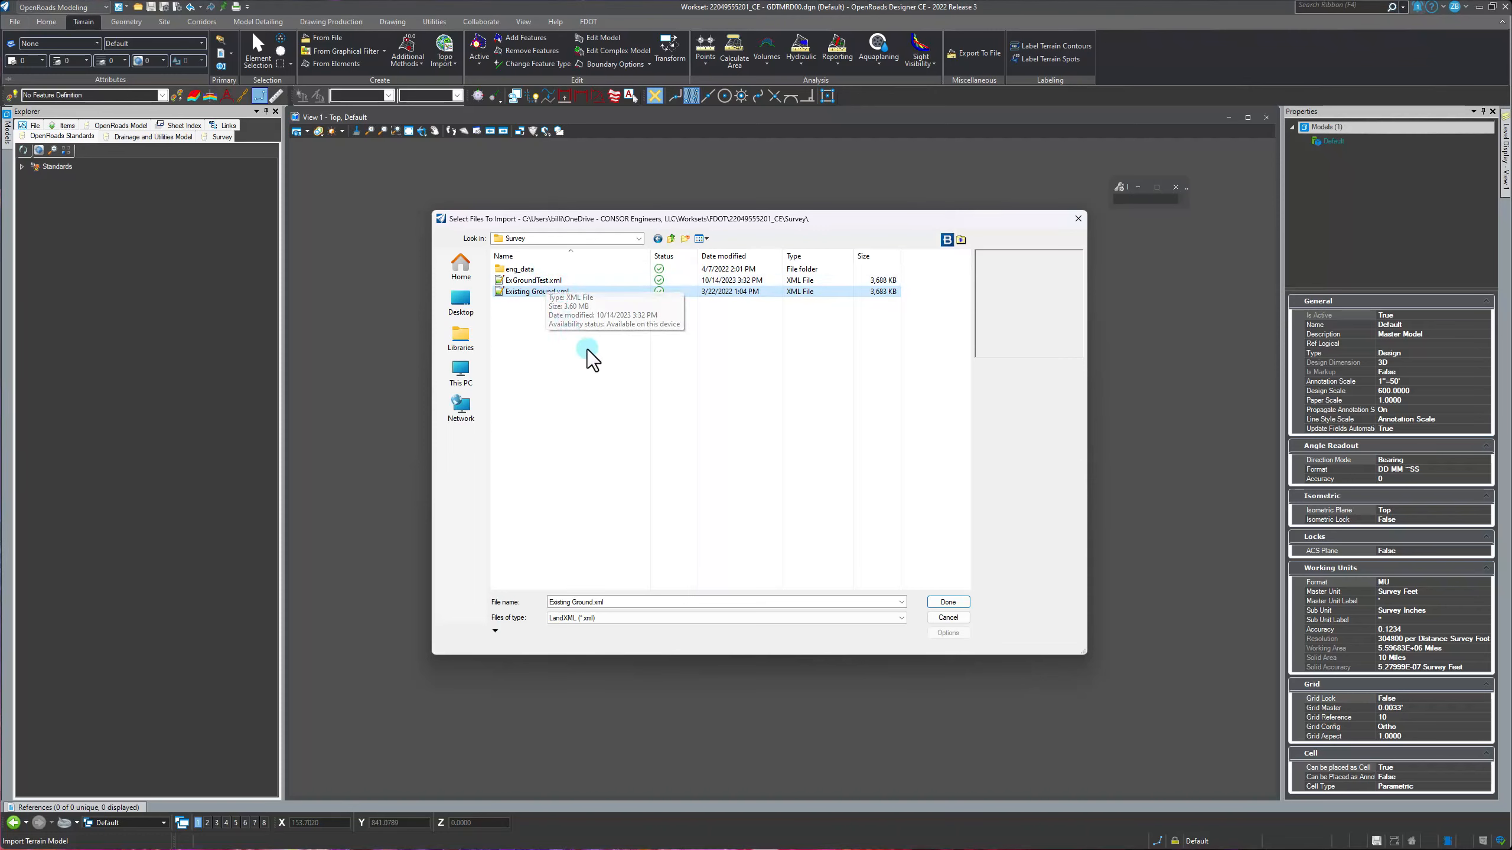
click(949, 603)
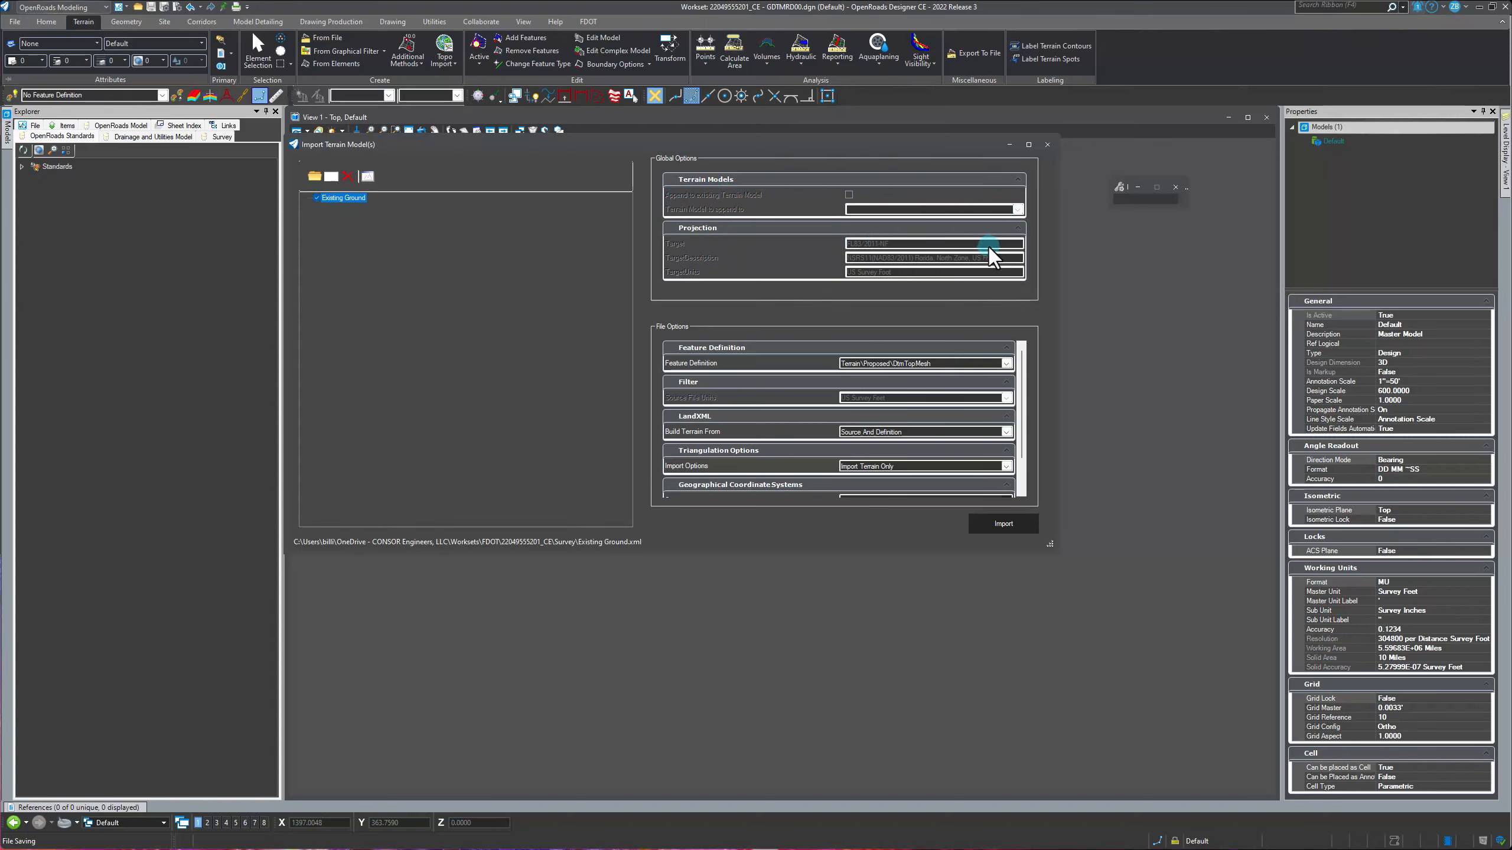
- Set the imported terrain's feature definition to Terrain\Existing\DtmExisting and look through the remaining file options
click(1005, 363)
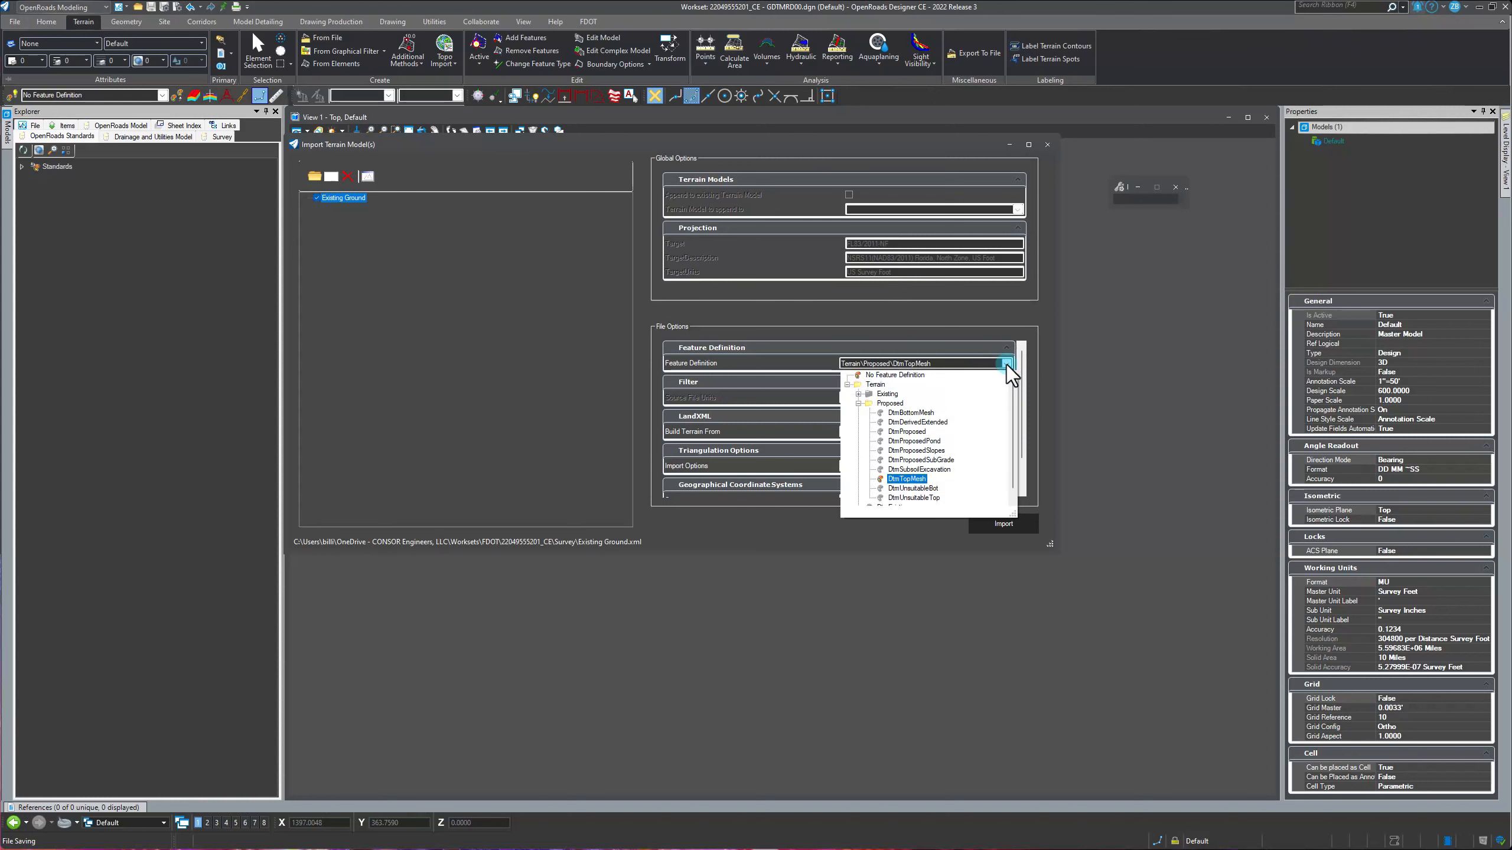
click(858, 394)
scroll(864, 397, up, 1)
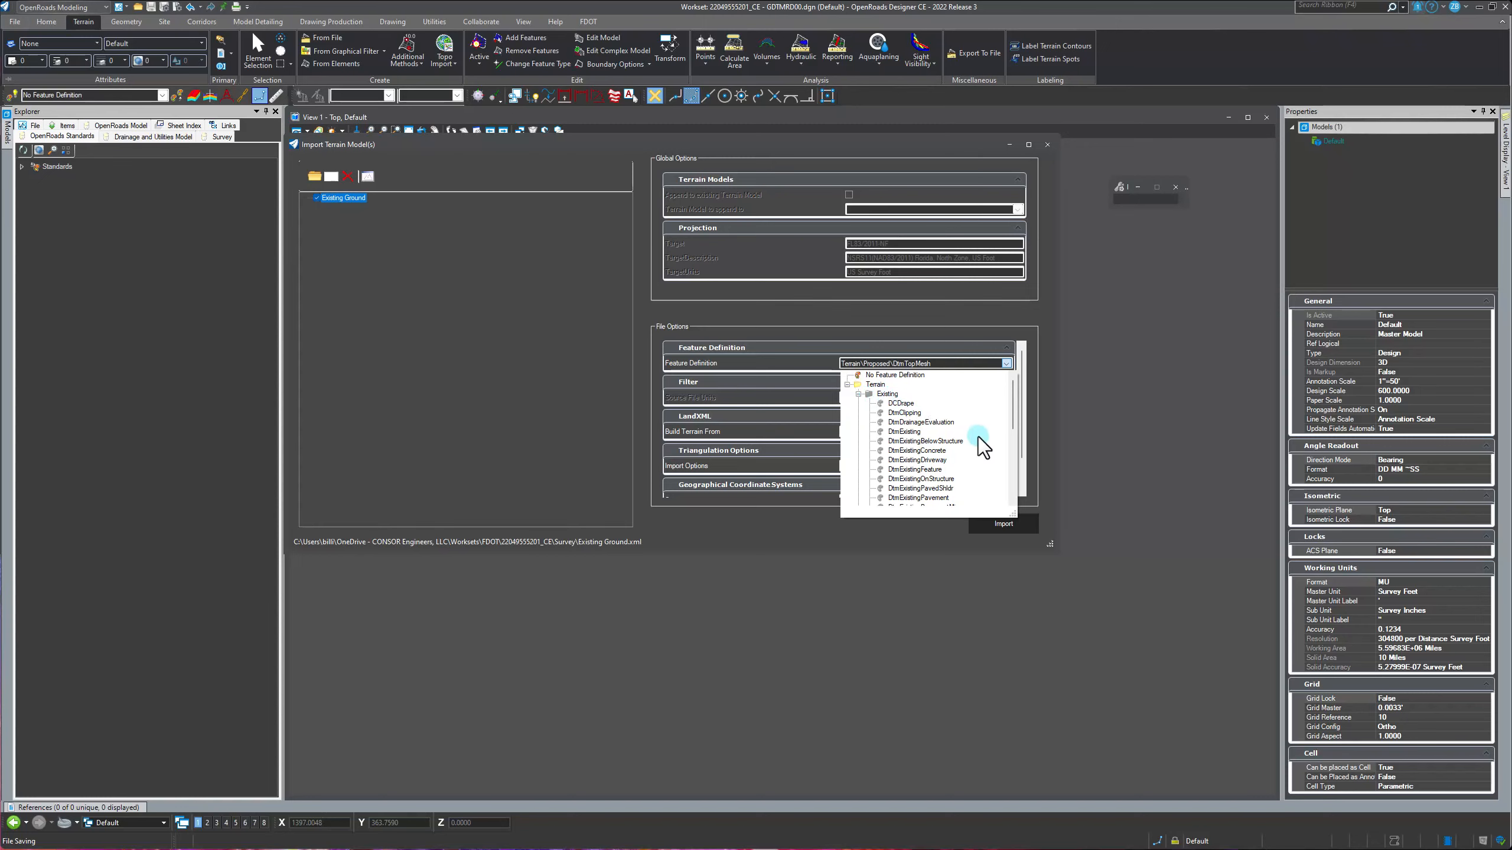
click(911, 430)
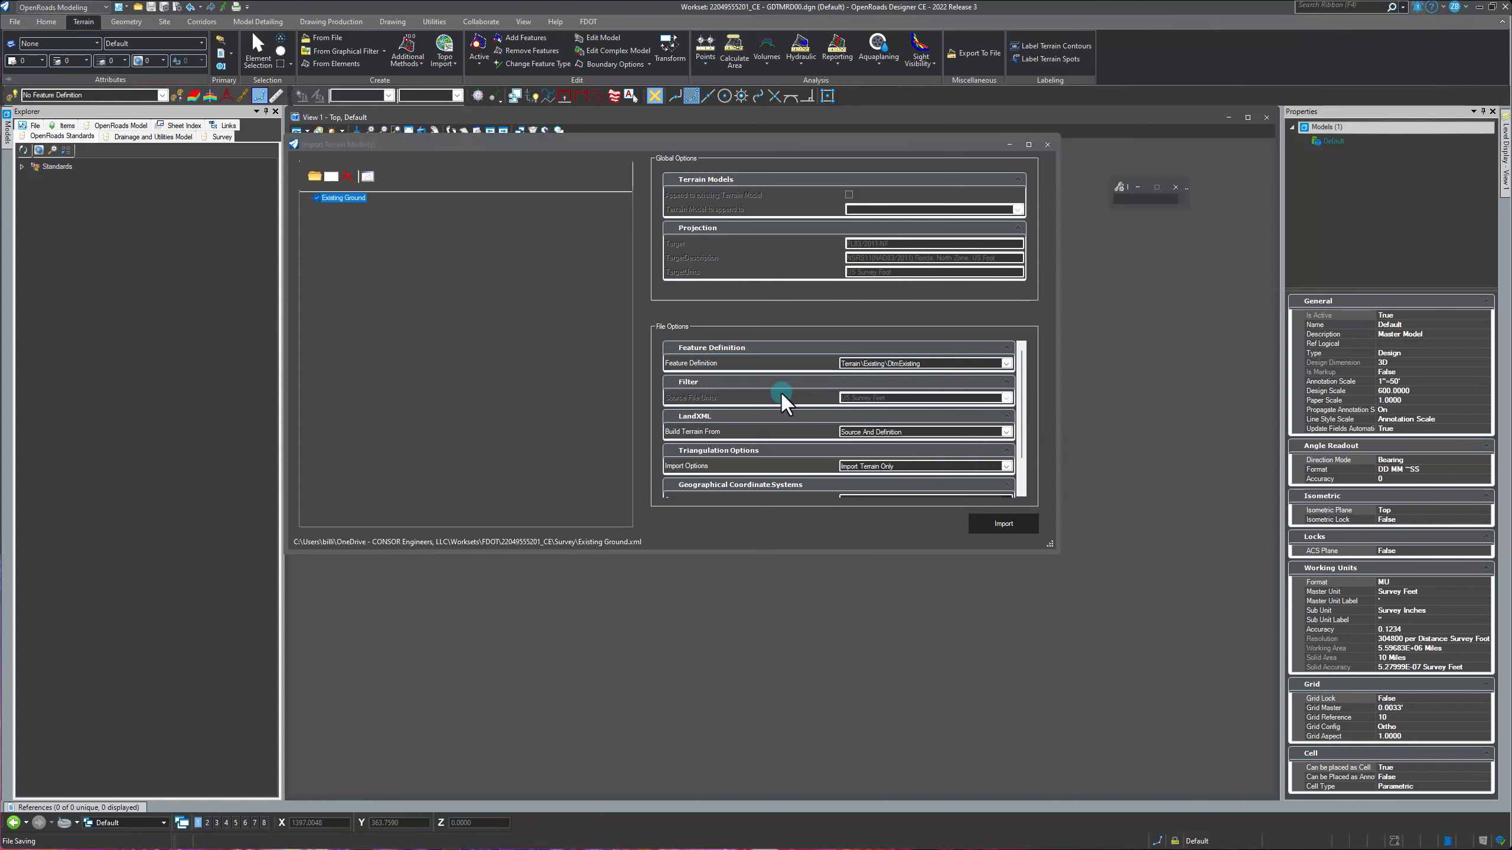
scroll(791, 438, down, 1)
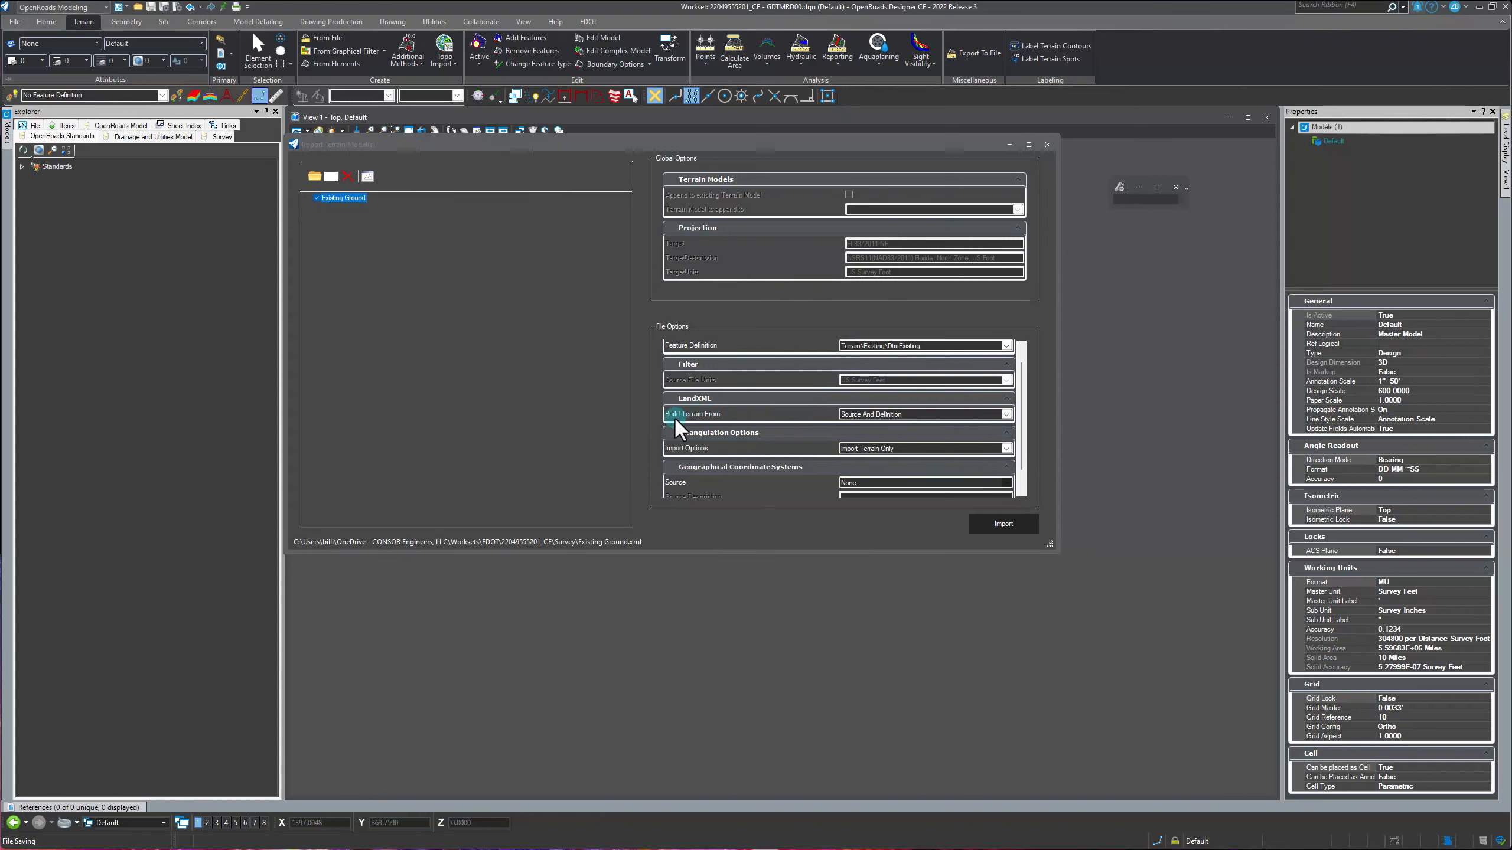
scroll(765, 411, down, 1)
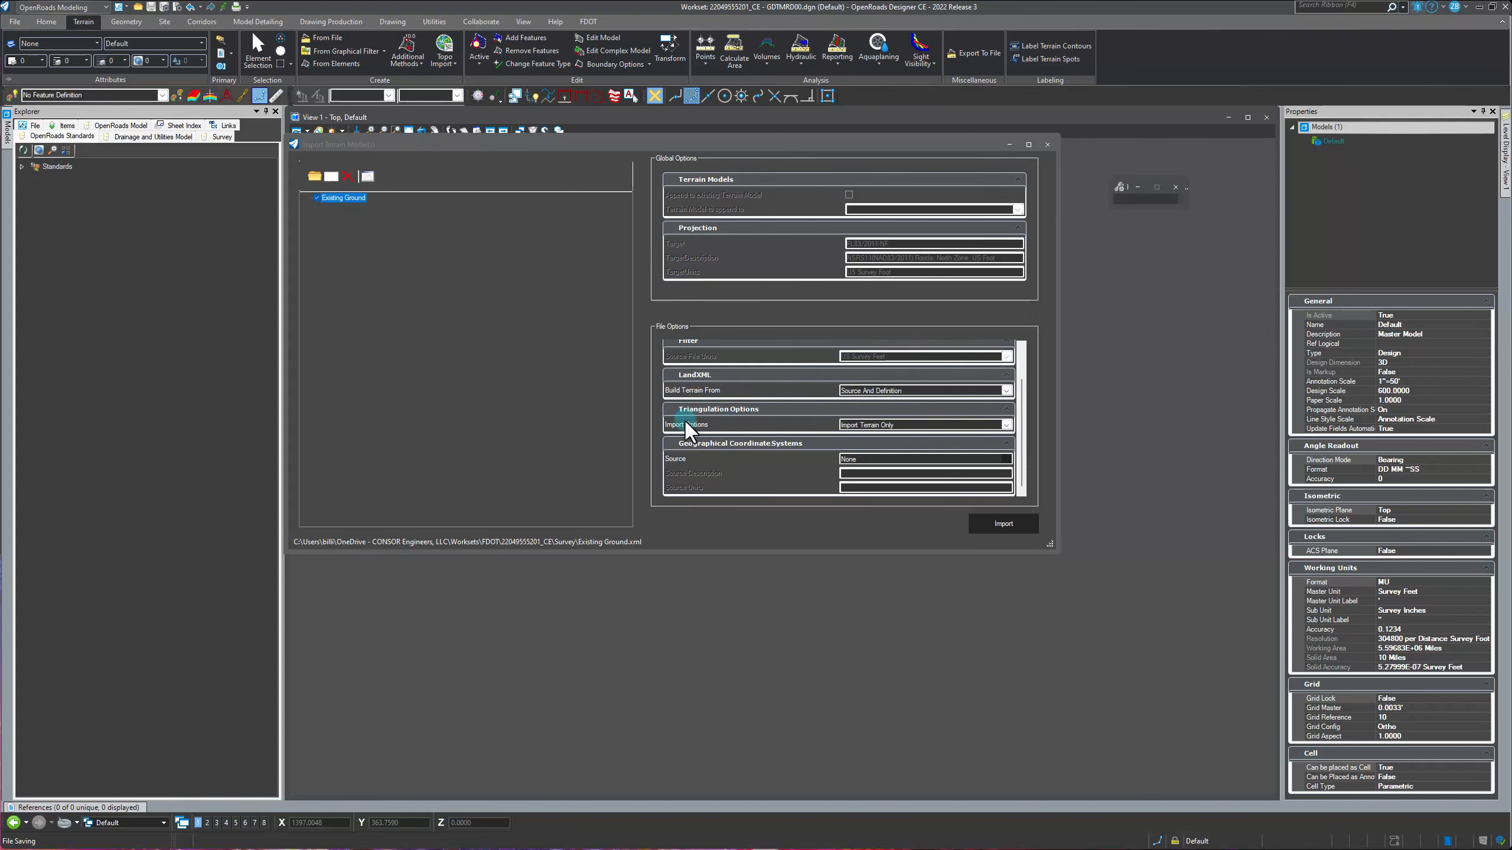
- Import the Existing Ground terrain with the Import Terrain Only option, close the import dialog, and fit the view to the terrain
click(1007, 424)
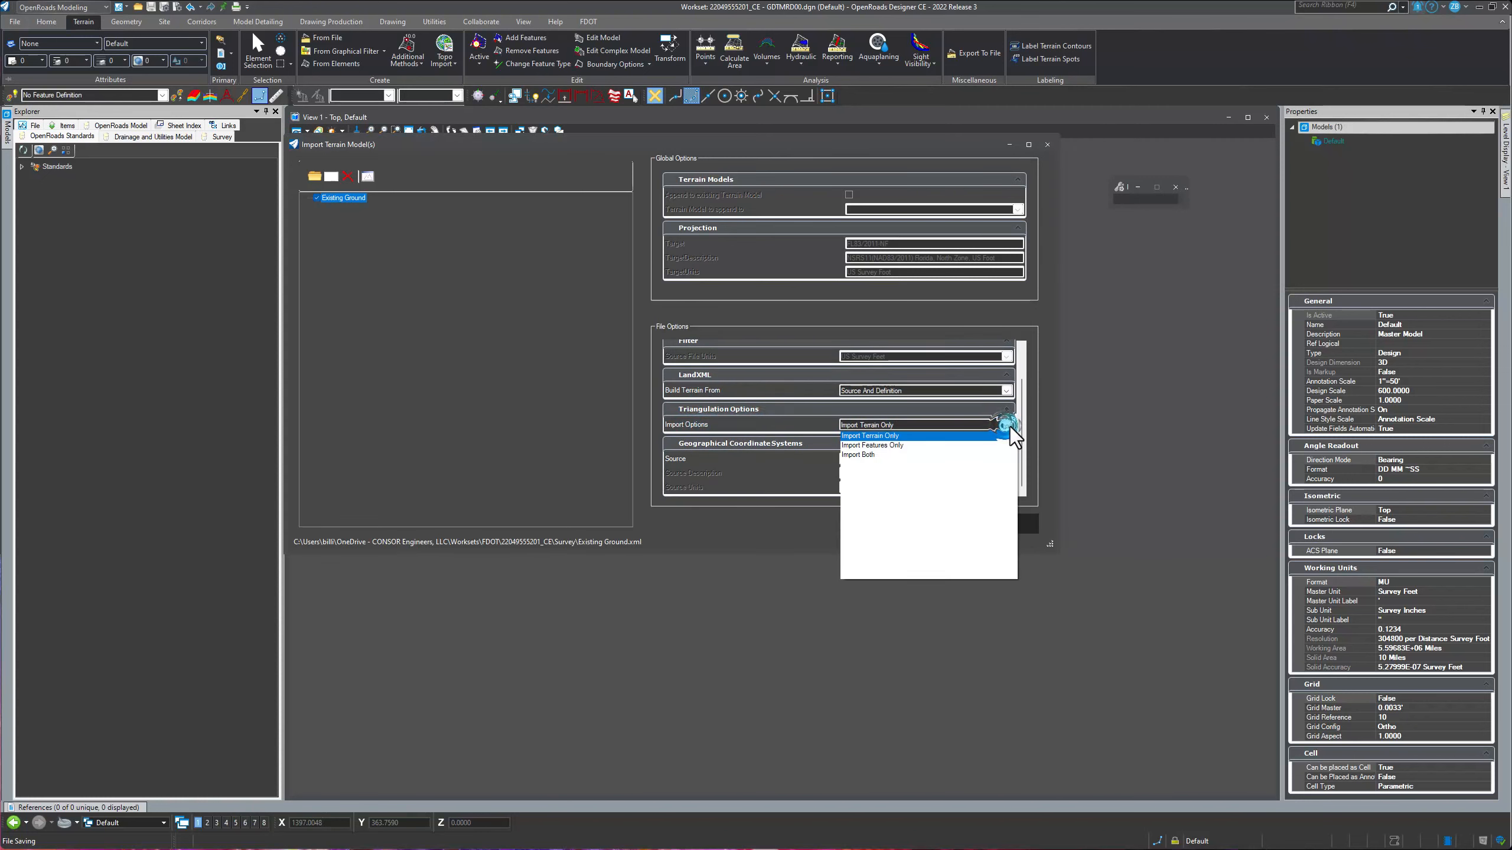
click(795, 421)
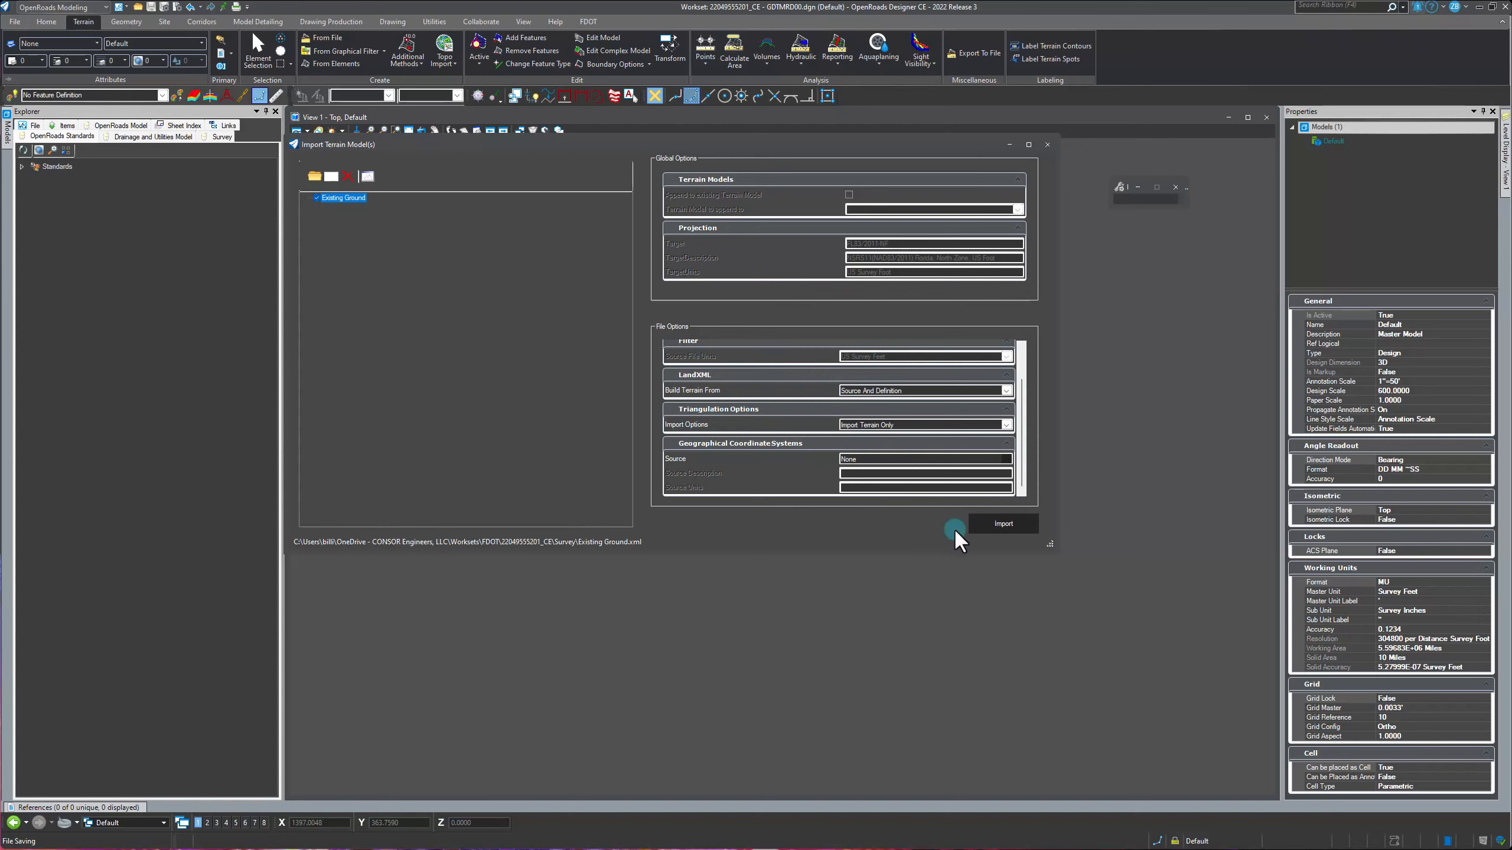
click(1000, 524)
click(1048, 145)
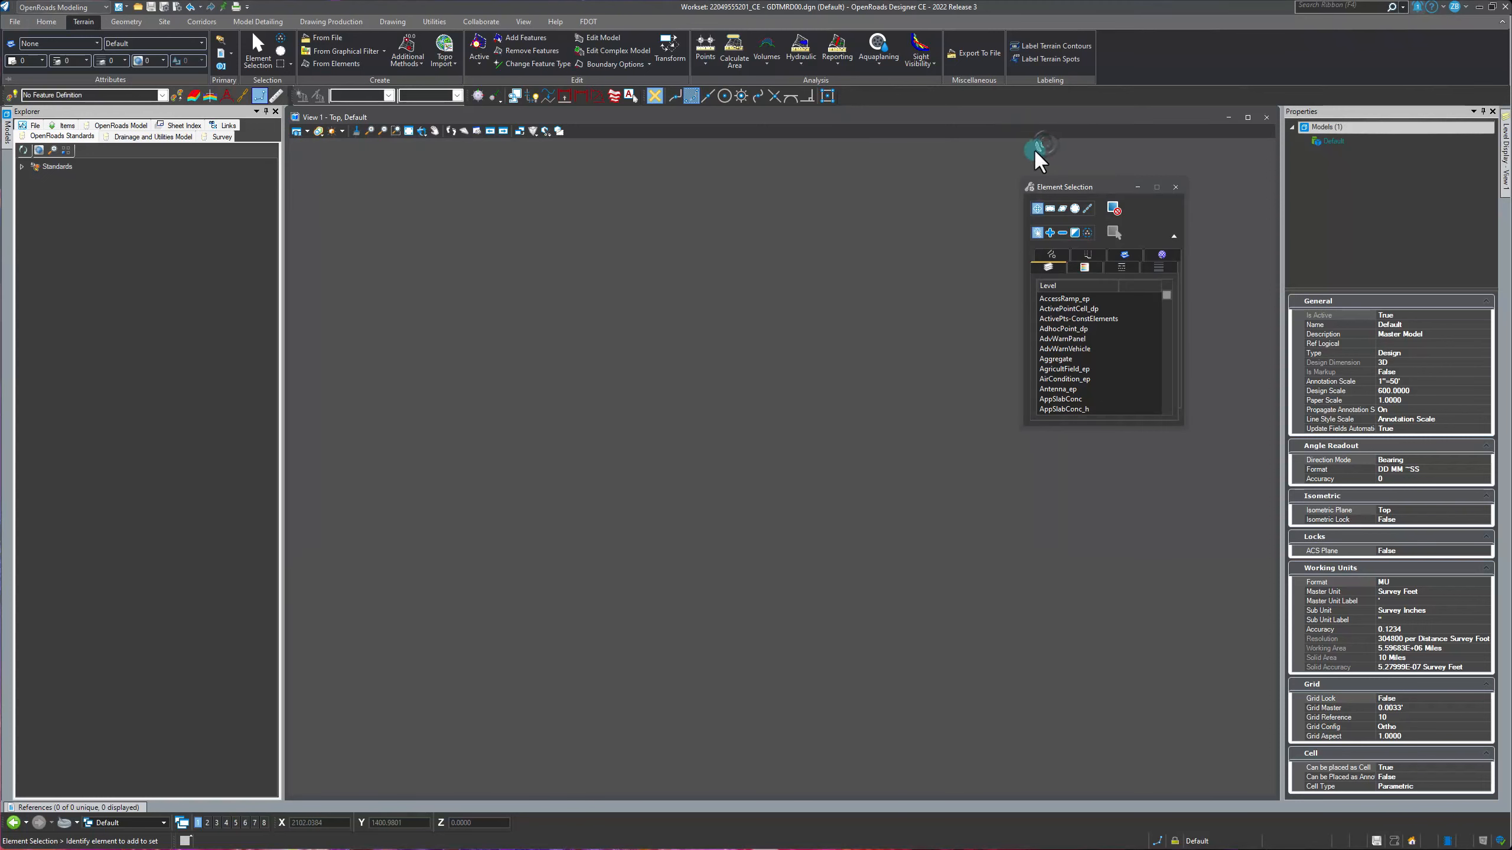
click(408, 130)
right_click(749, 400)
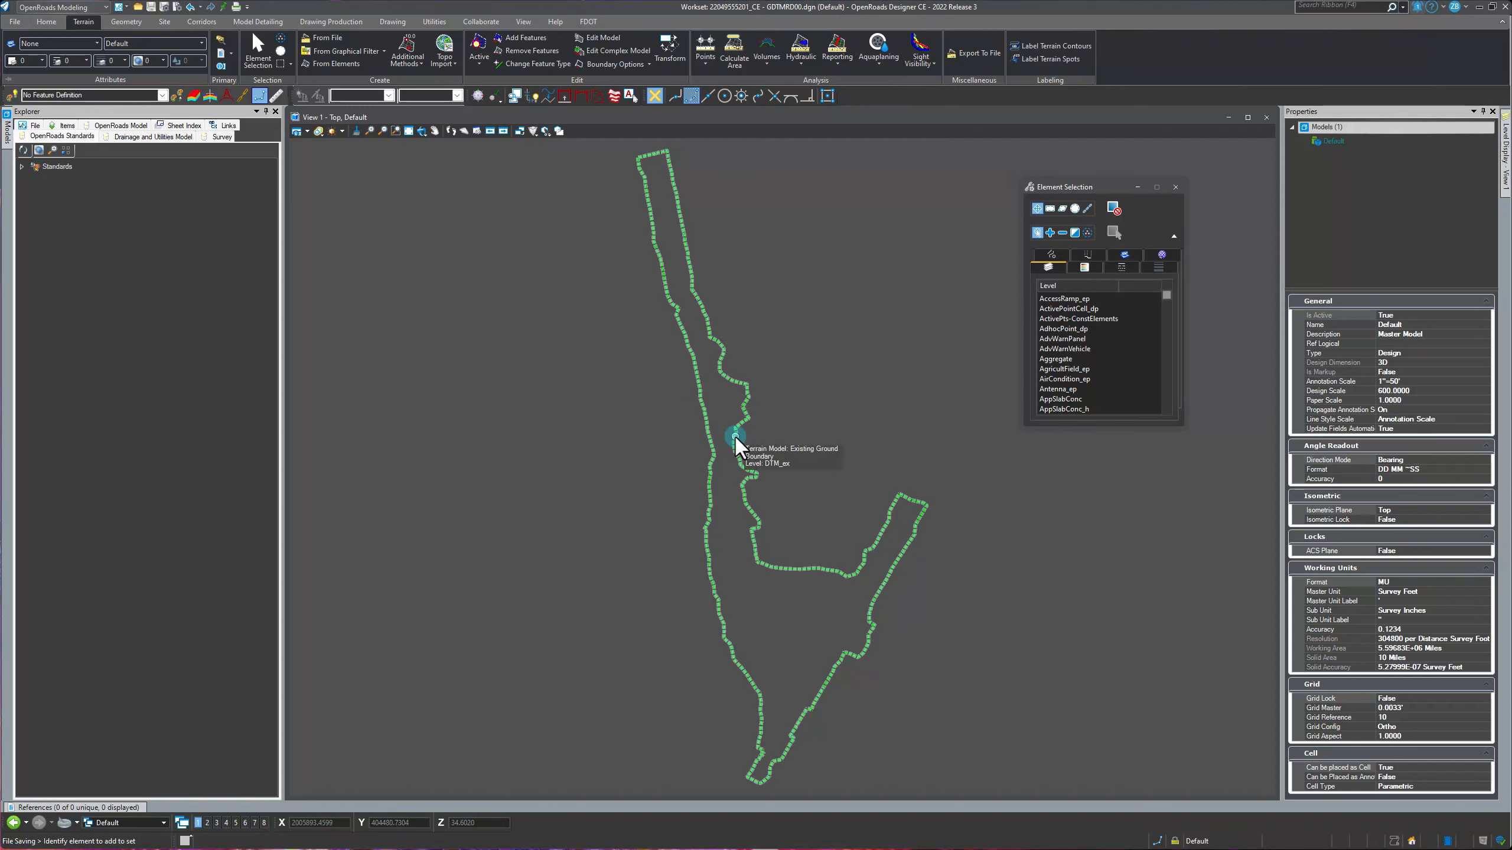
- Examine the imported terrain's boundary, its properties and its full extent along both corridor legs
scroll(717, 440, down, 4)
scroll(682, 491, up, 2)
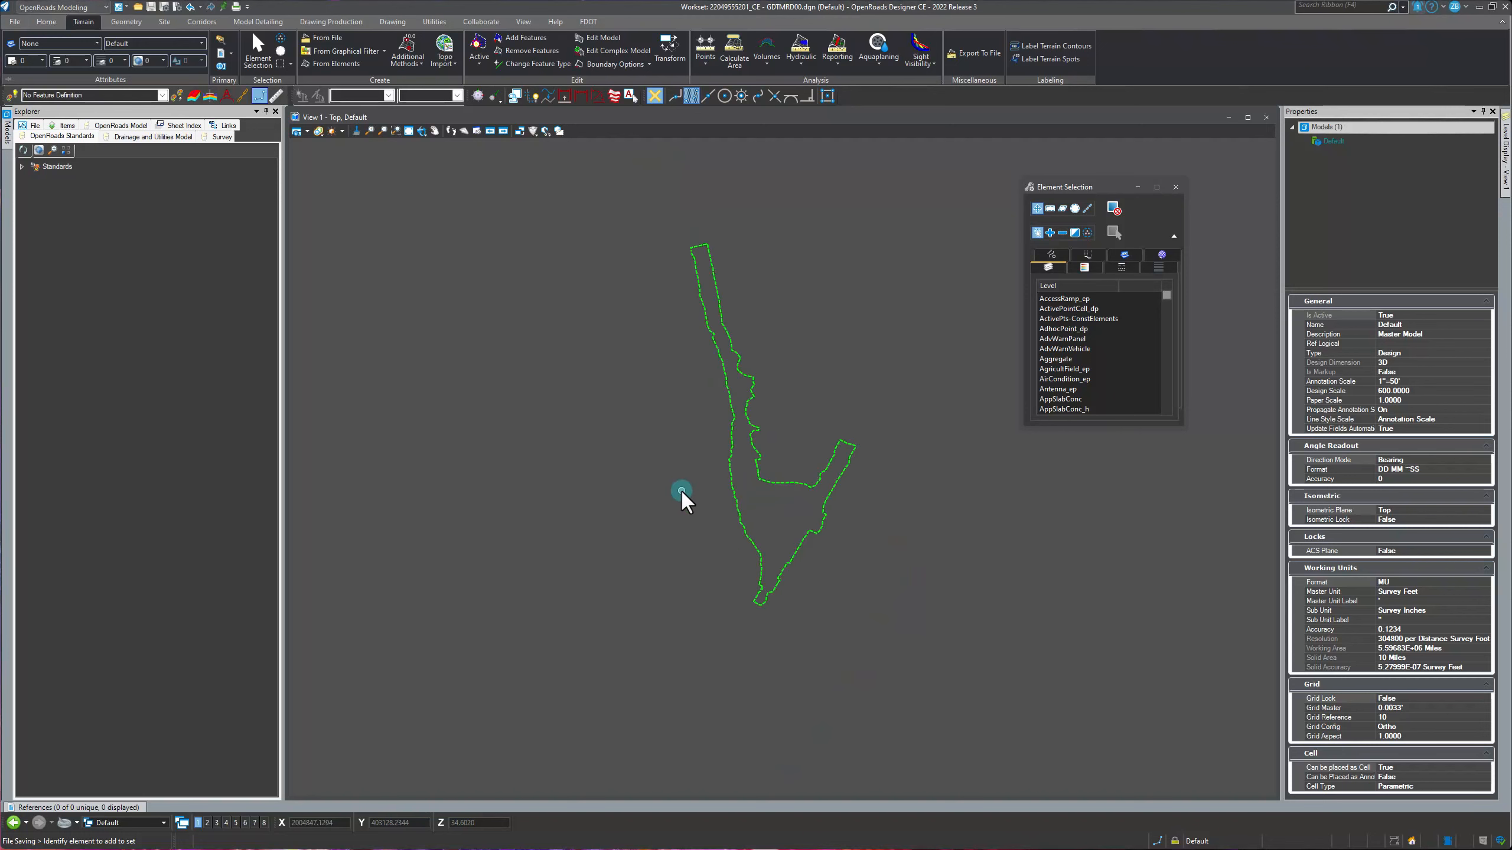
scroll(681, 492, up, 2)
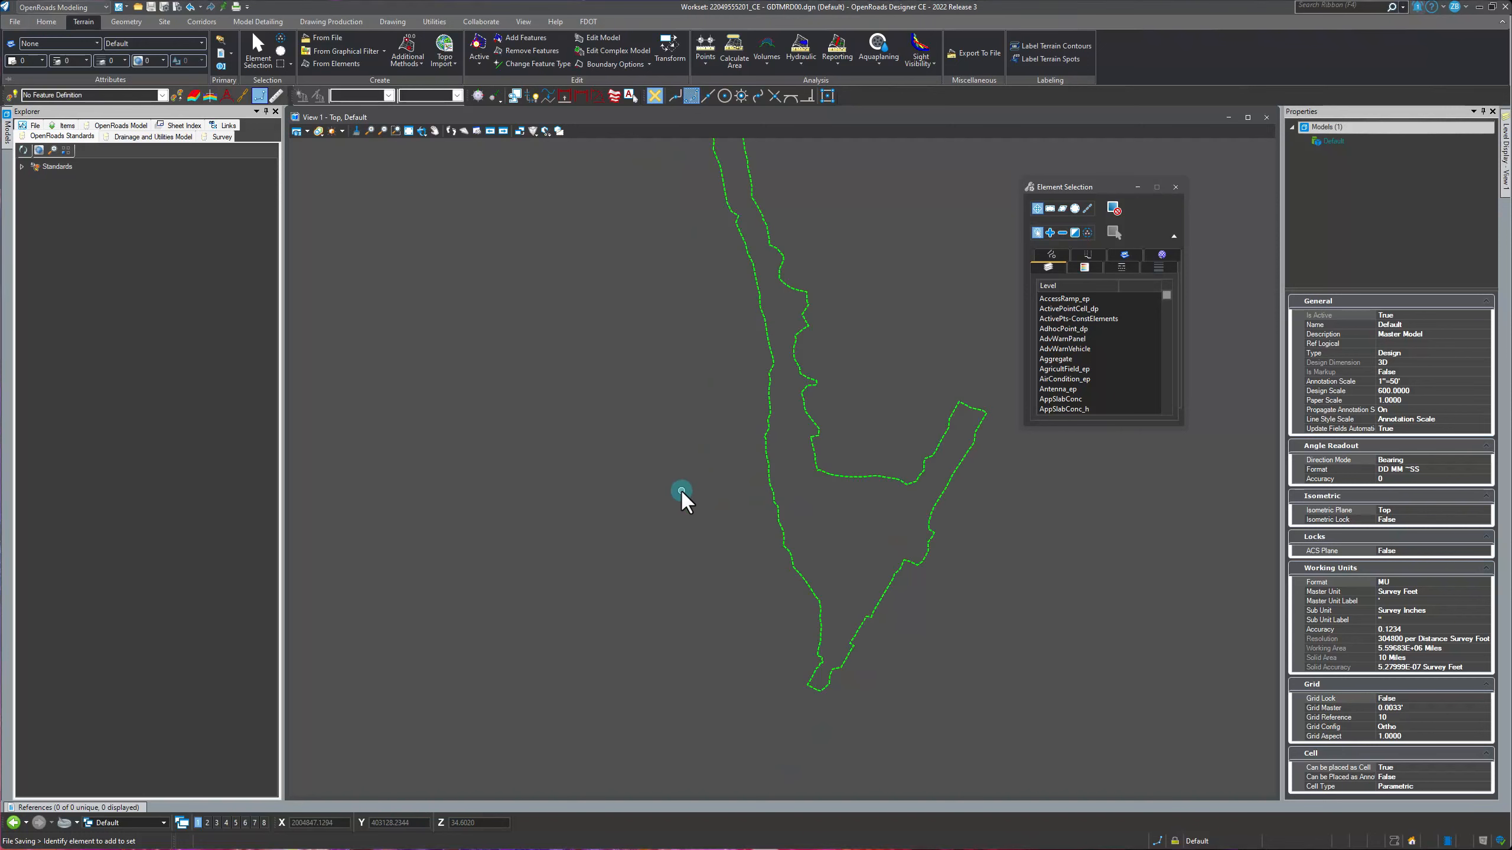
click(883, 478)
mouse_move(867, 486)
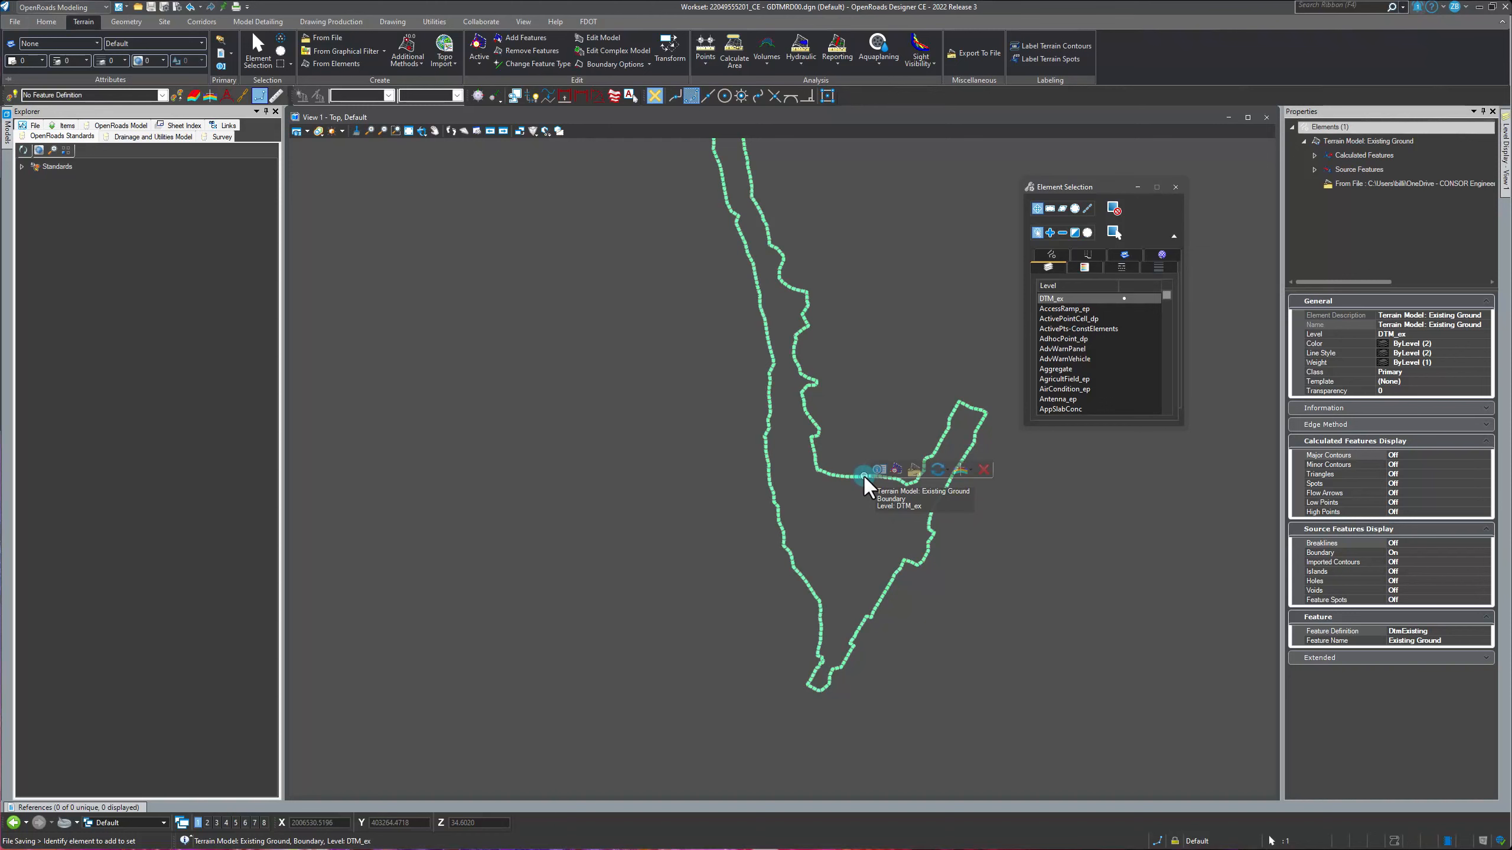
click(898, 475)
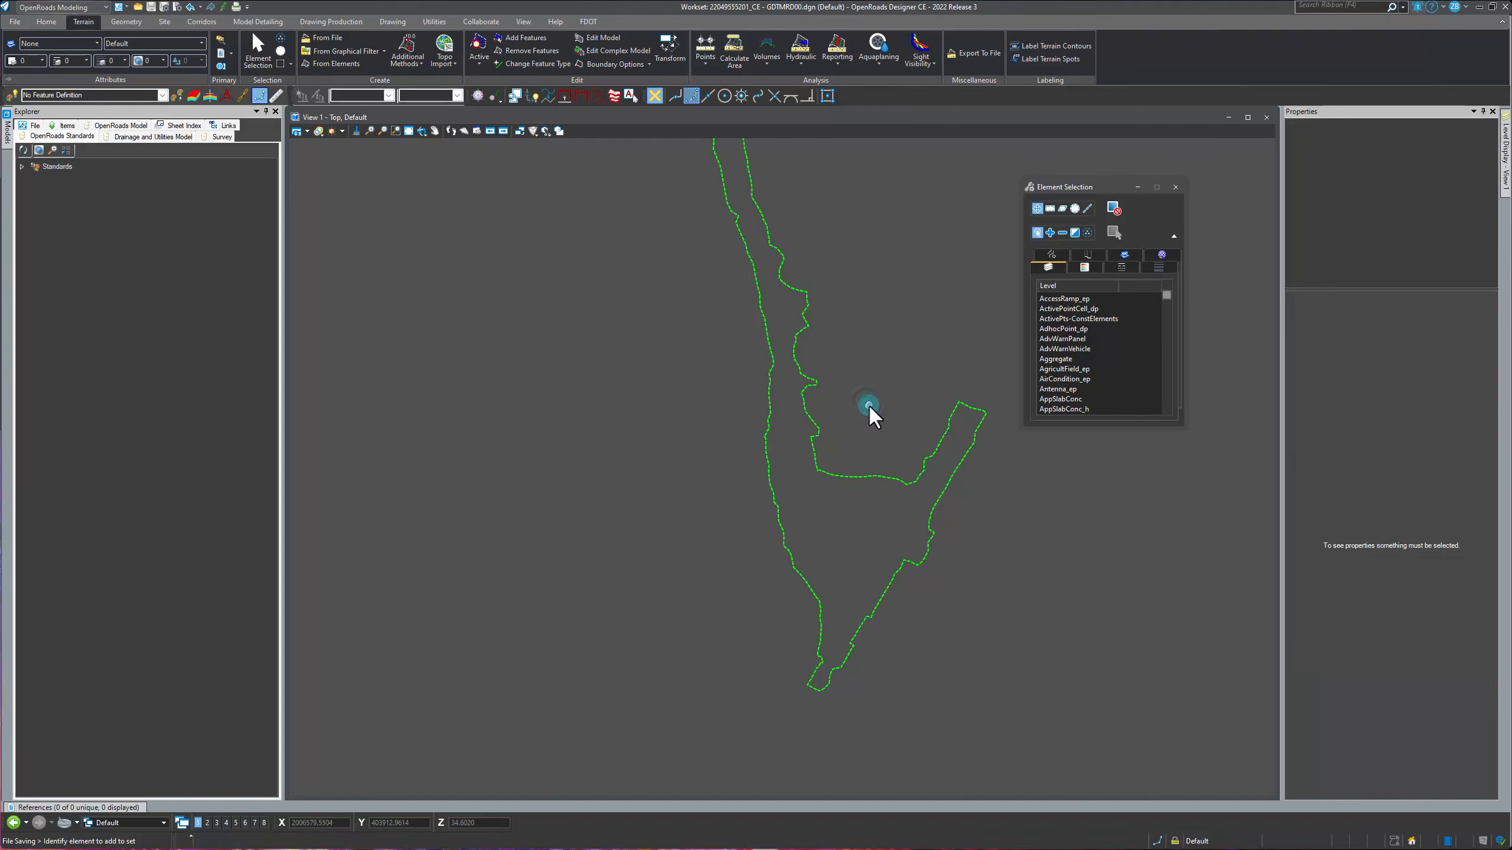
drag(1056, 188, 1094, 171)
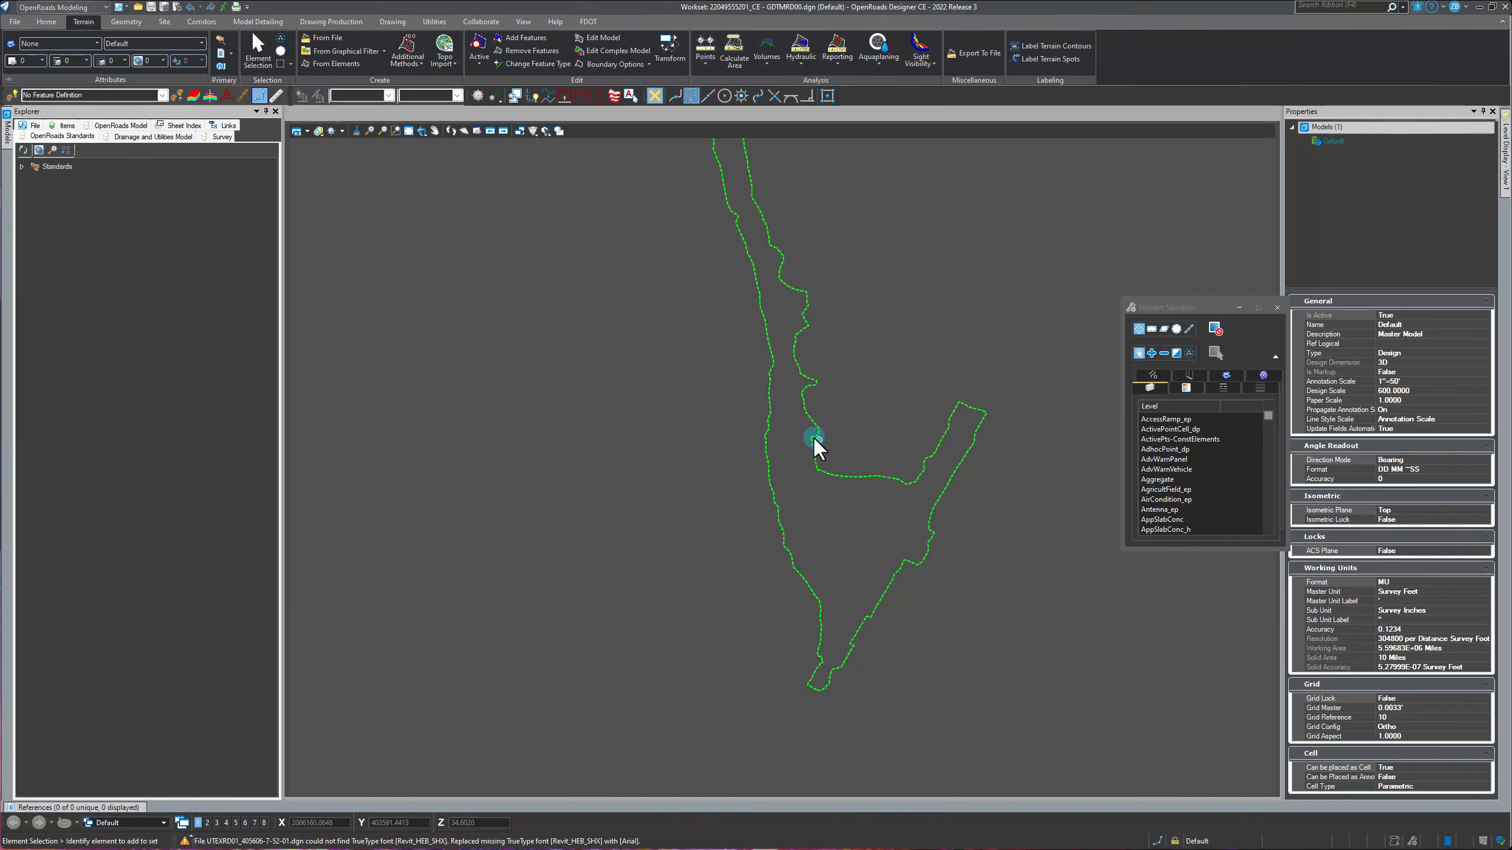
scroll(888, 622, down, 2)
scroll(808, 321, up, 3)
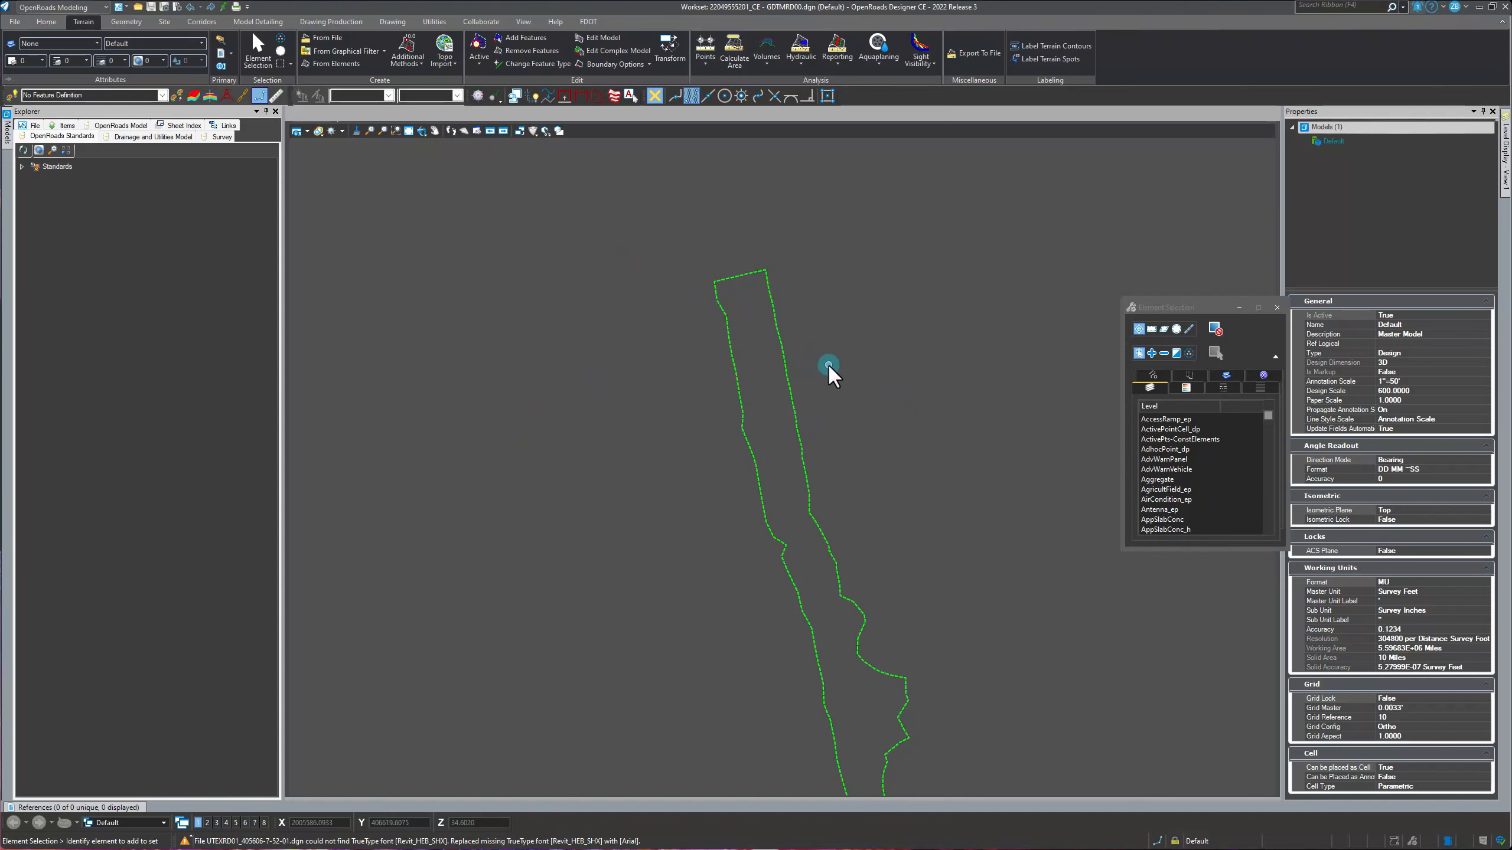
scroll(536, 295, down, 5)
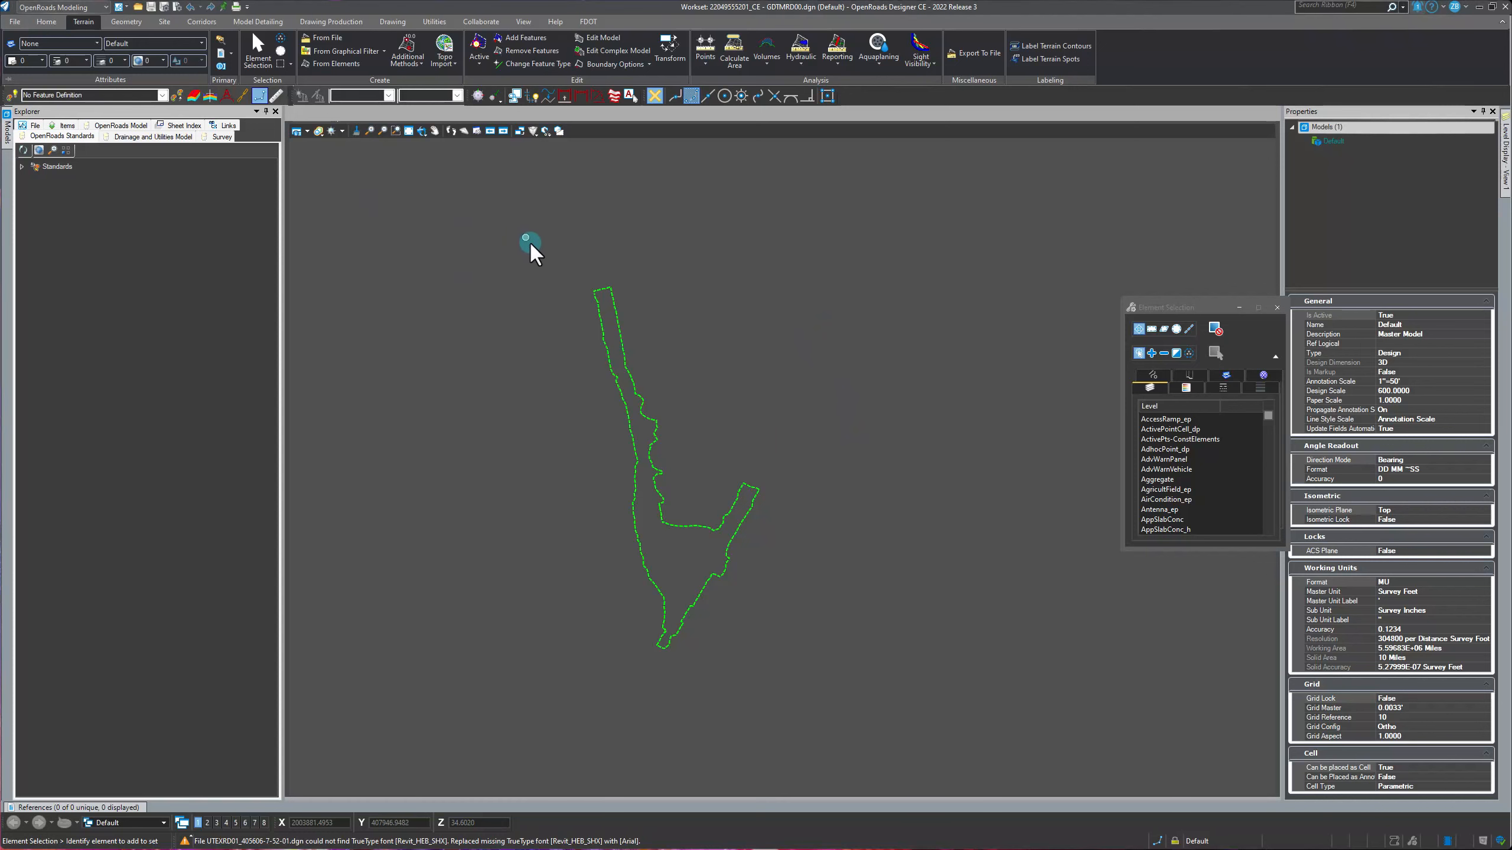
- Save a copy of the terrain file as GDTMRD00_Dummy.dgn in the Survey folder
click(21, 24)
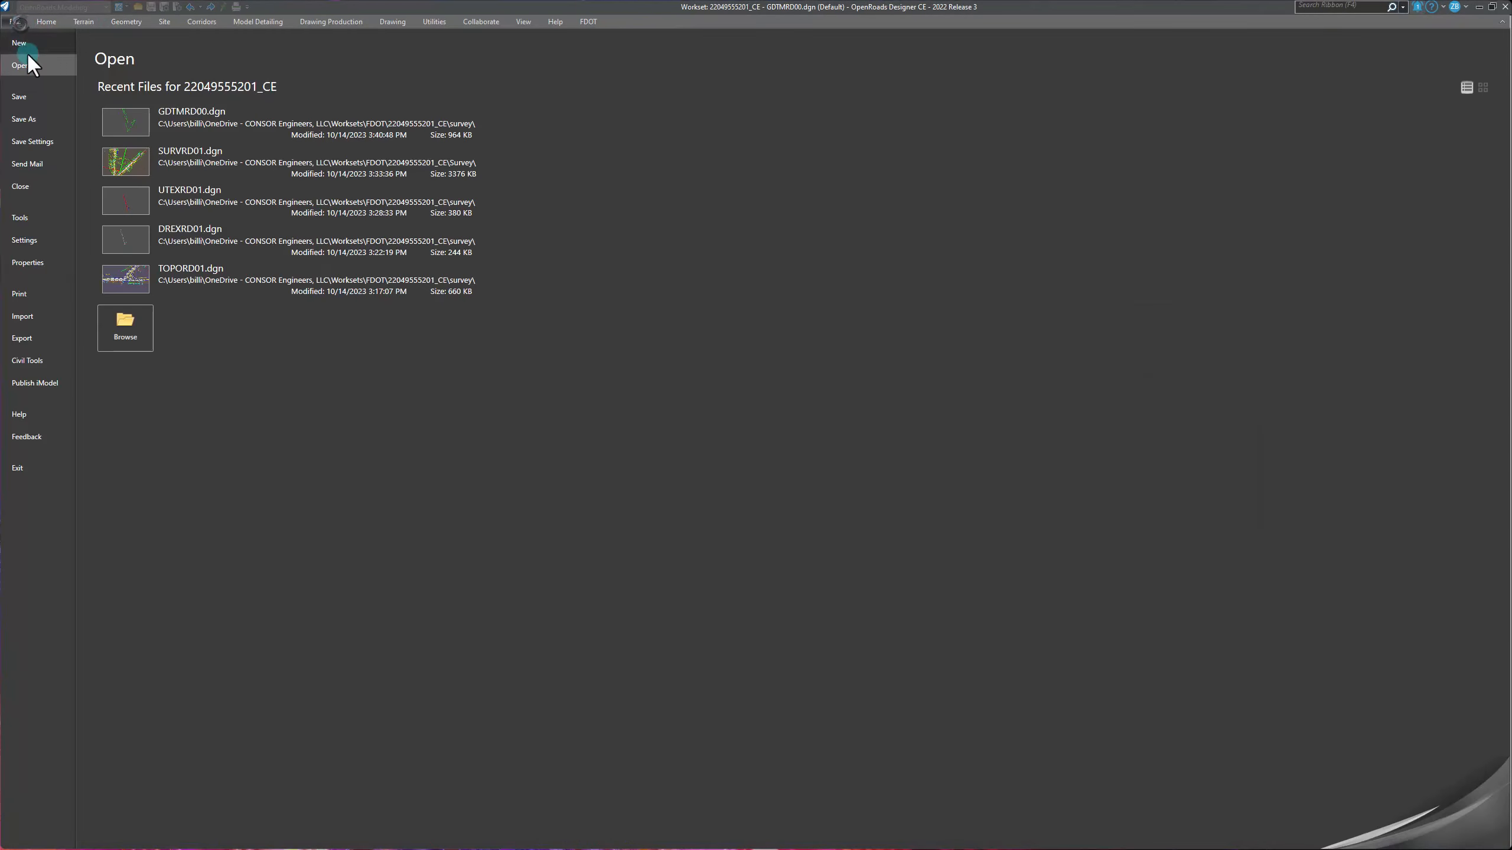
click(47, 116)
click(560, 361)
click(127, 365)
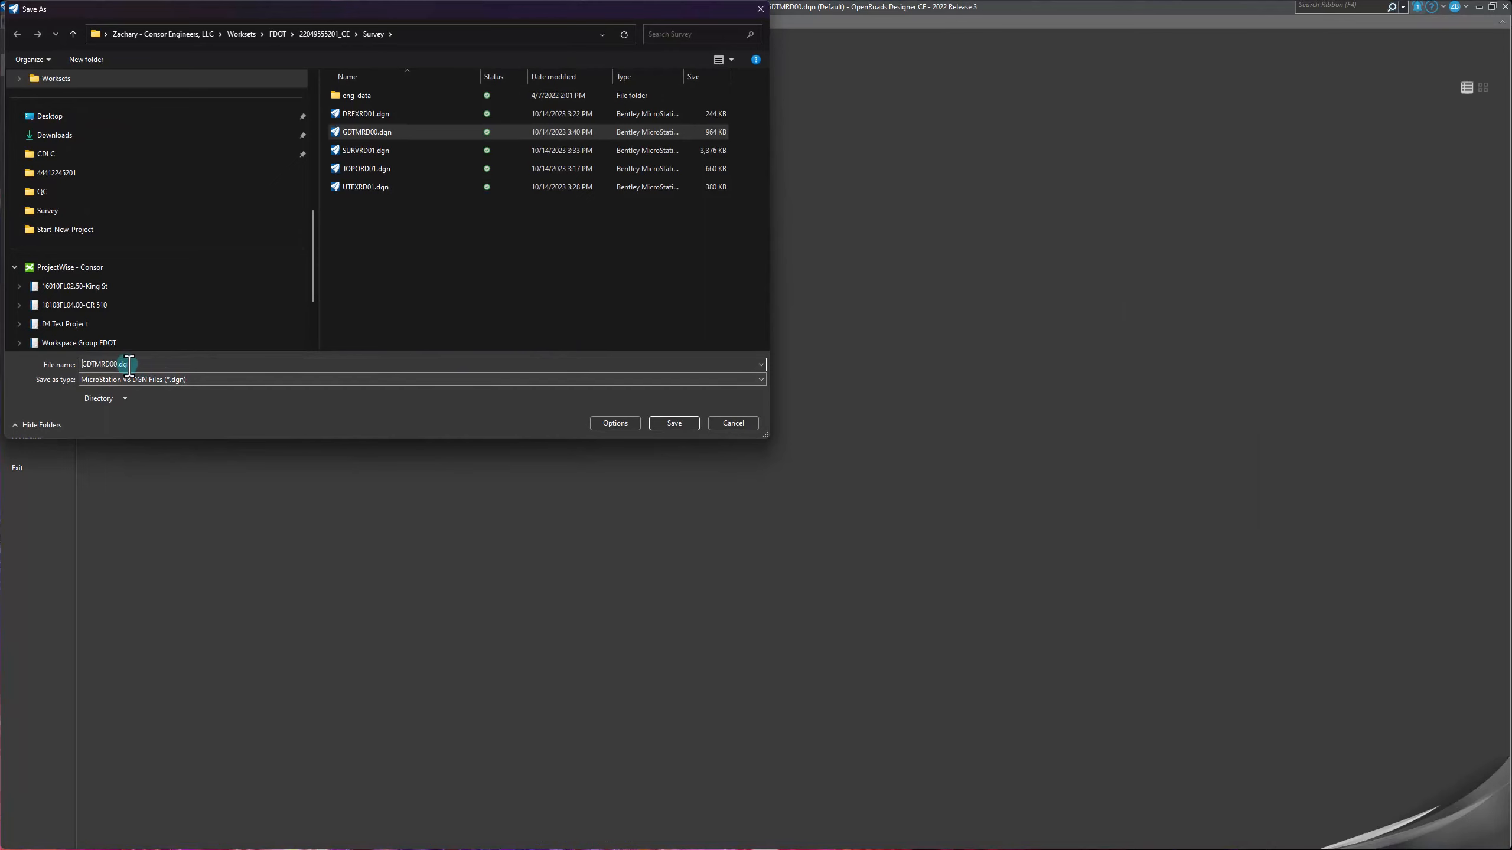
text(_Du)
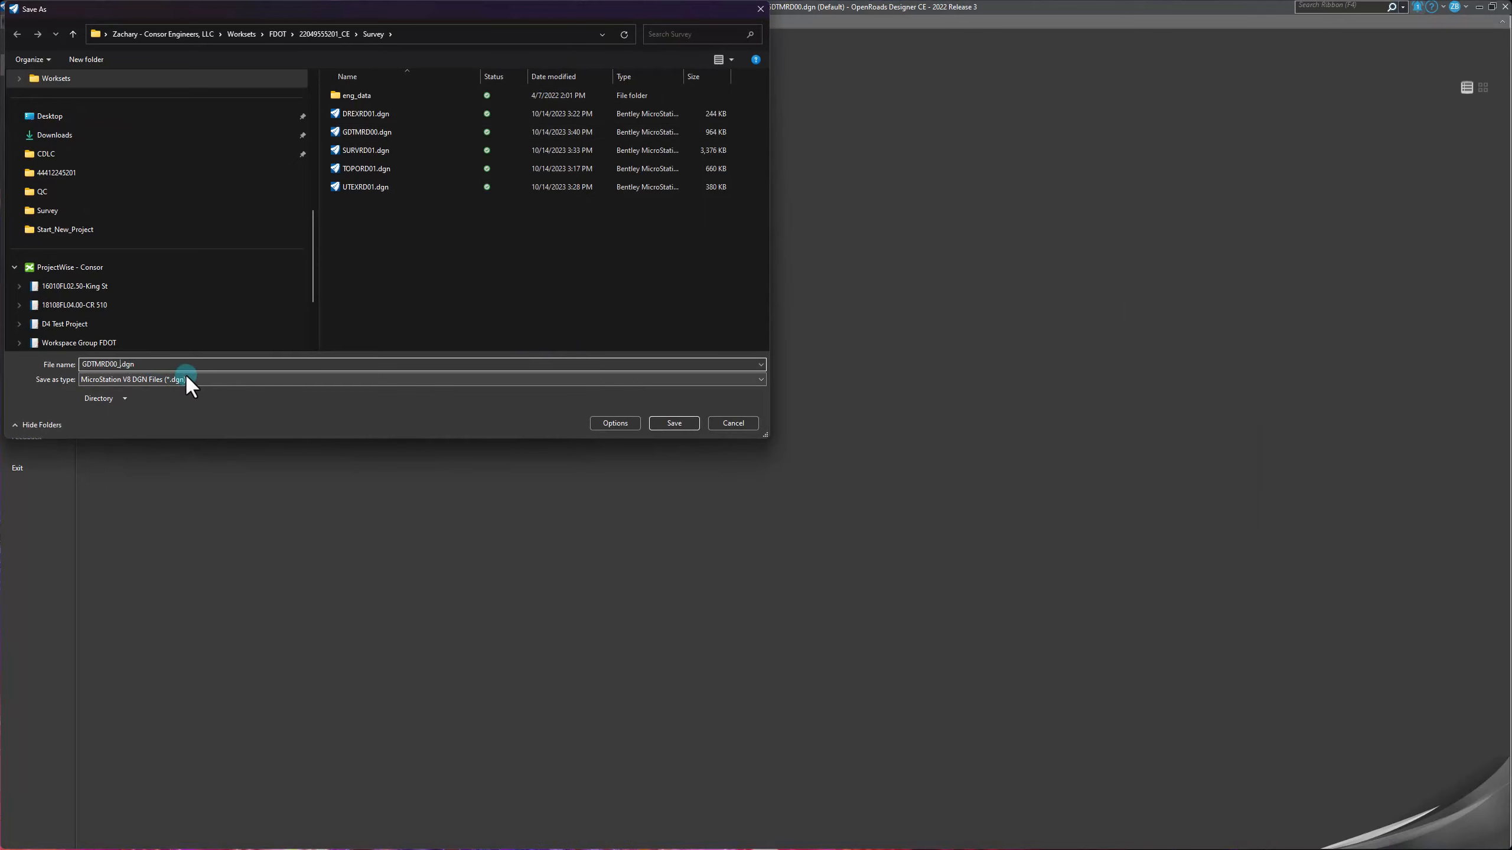
text(mmy)
key(Return)
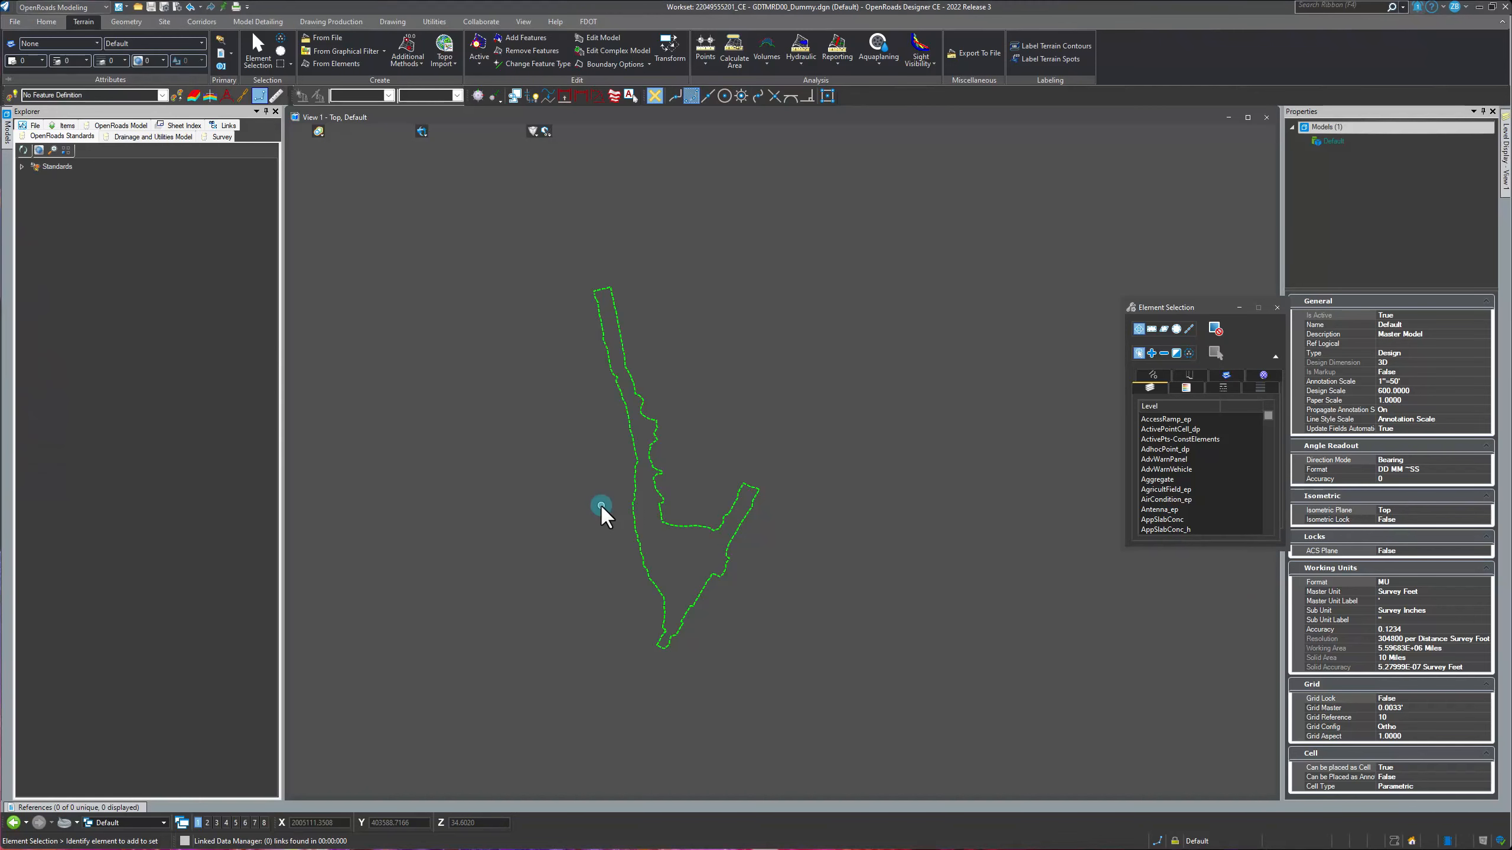
- Delete the Existing Ground terrain model from the dummy file
click(677, 524)
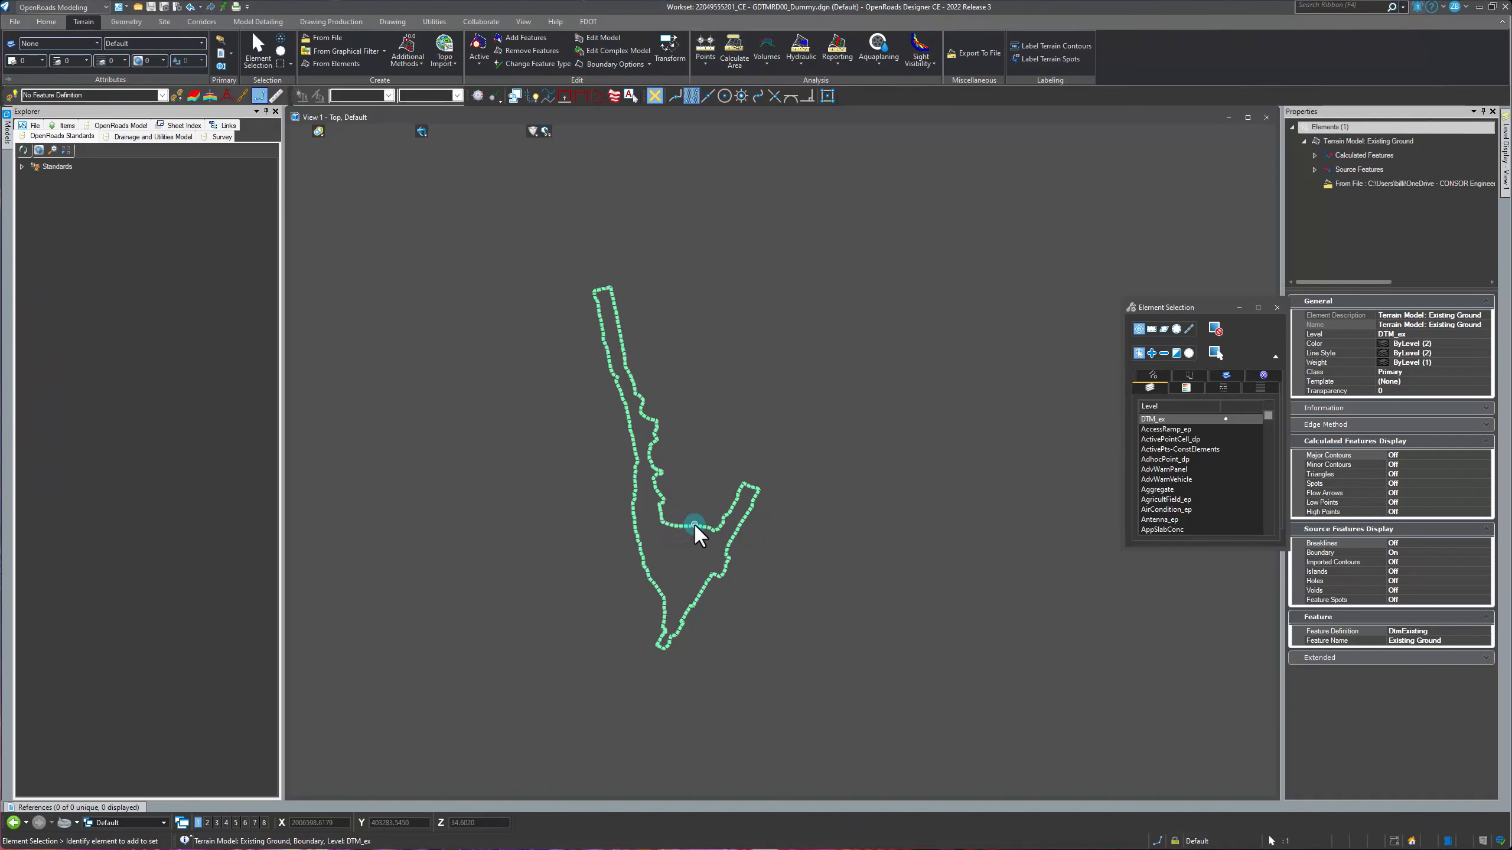
scroll(695, 522, up, 2)
scroll(688, 540, up, 1)
key(Delete)
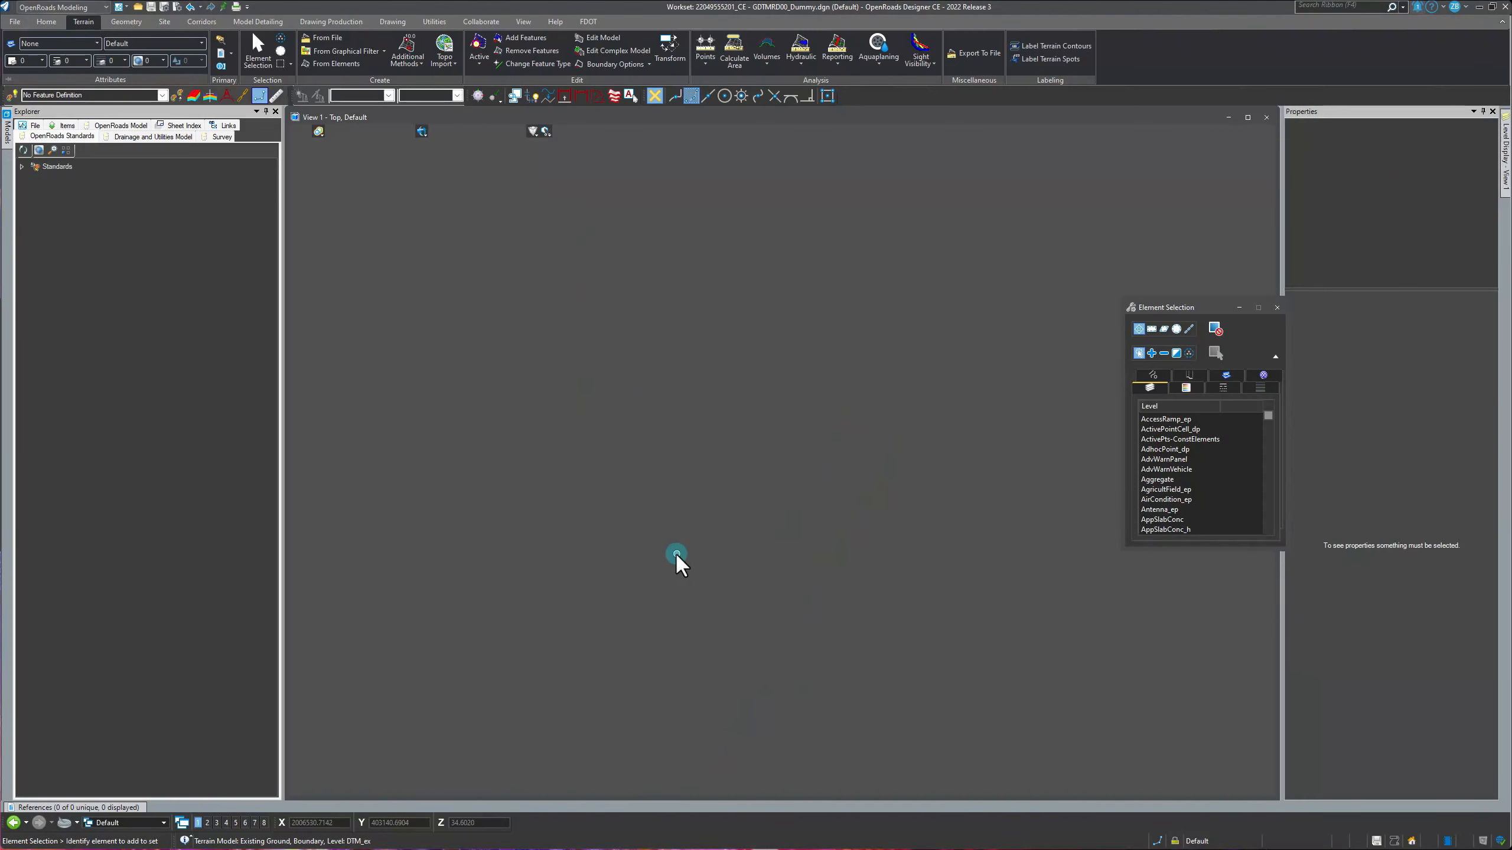
- Attach GDTMRD00.dgn from the Survey folder as a reference to the dummy file
click(78, 808)
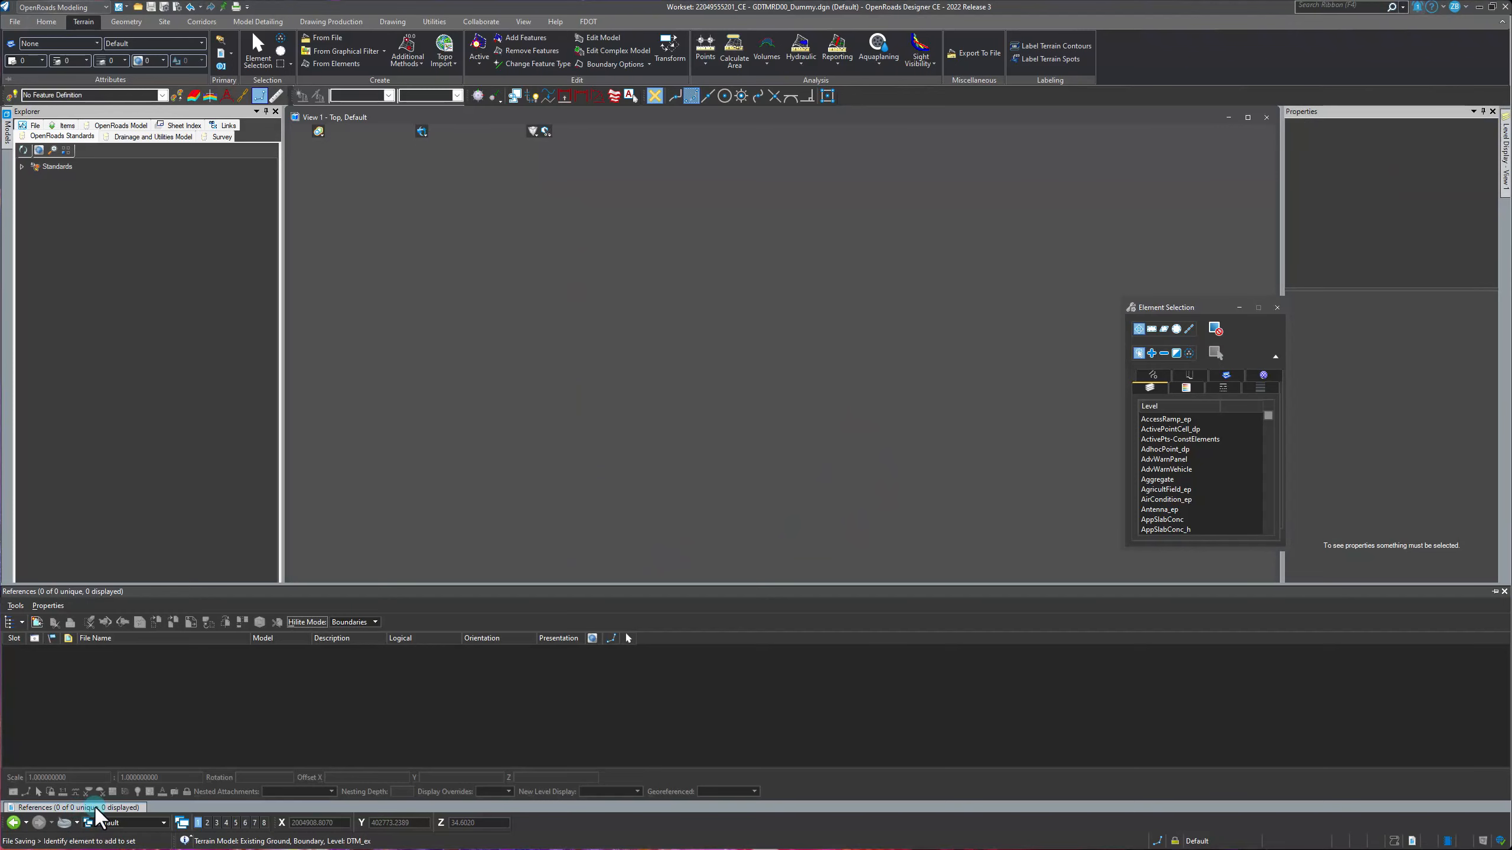
click(20, 627)
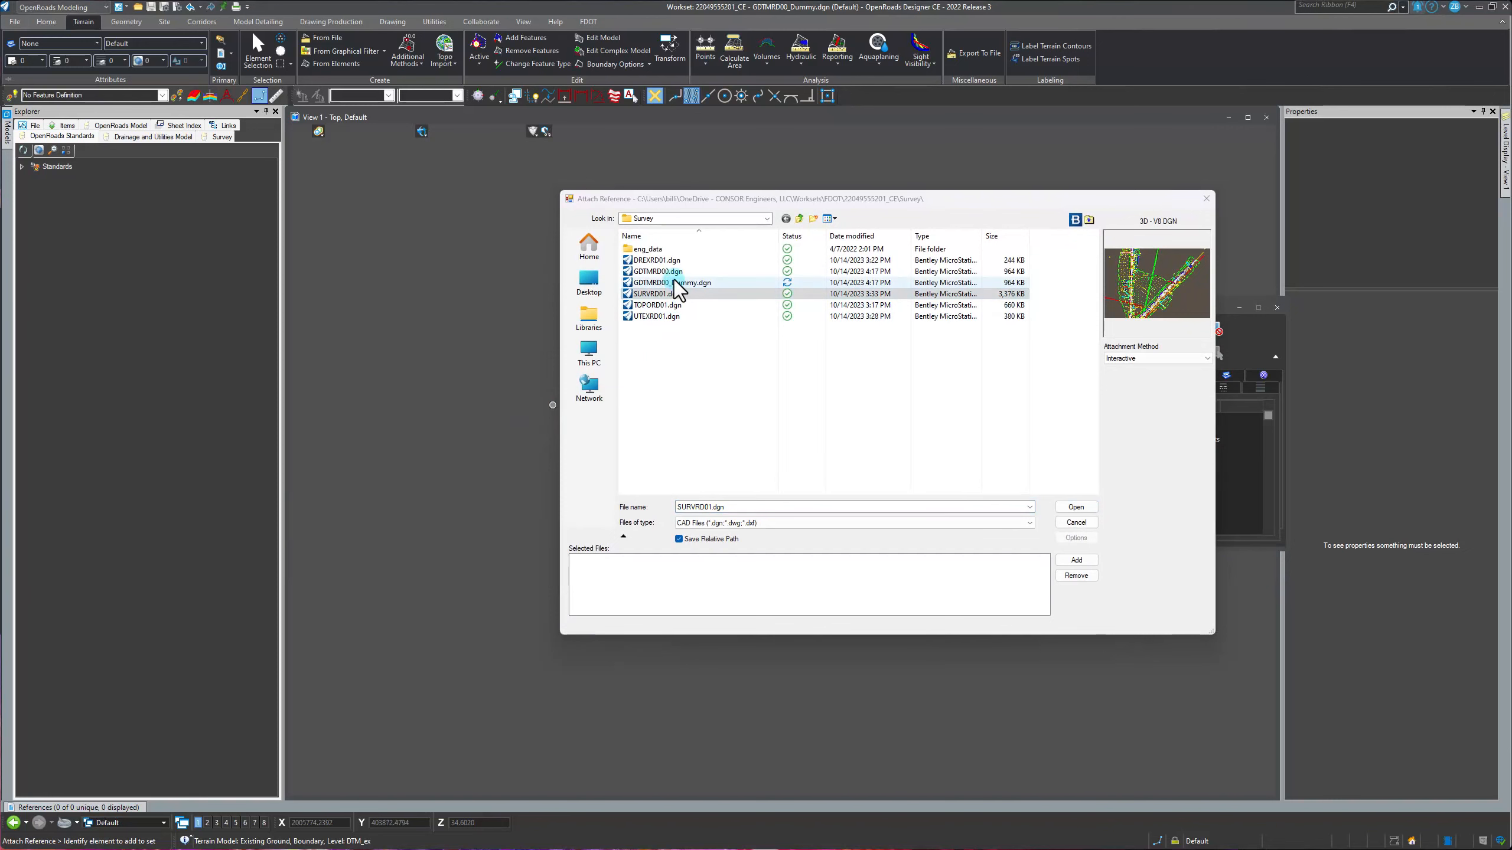
click(671, 272)
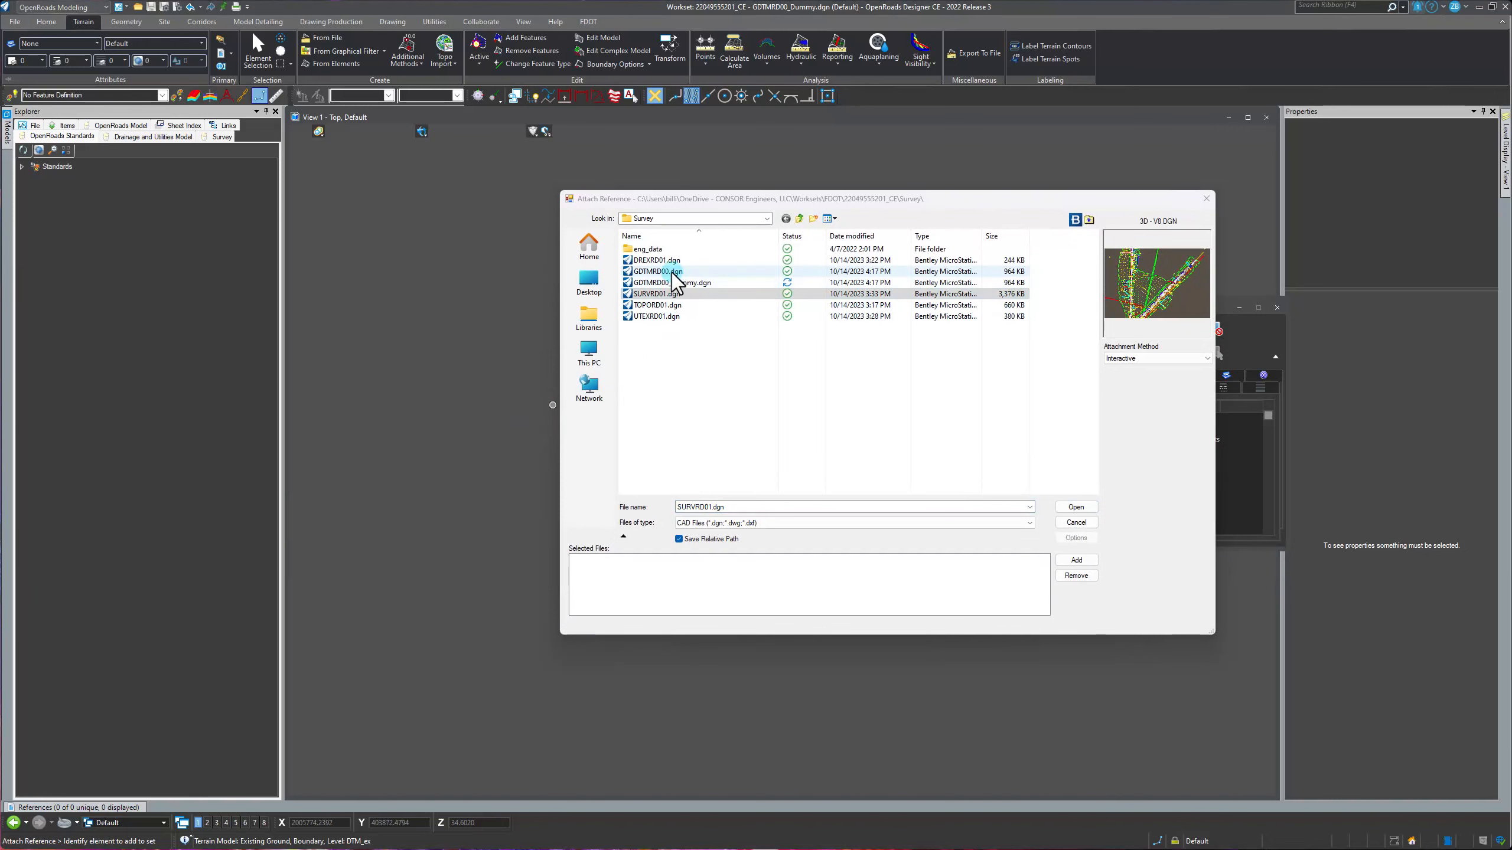
click(1077, 508)
click(725, 527)
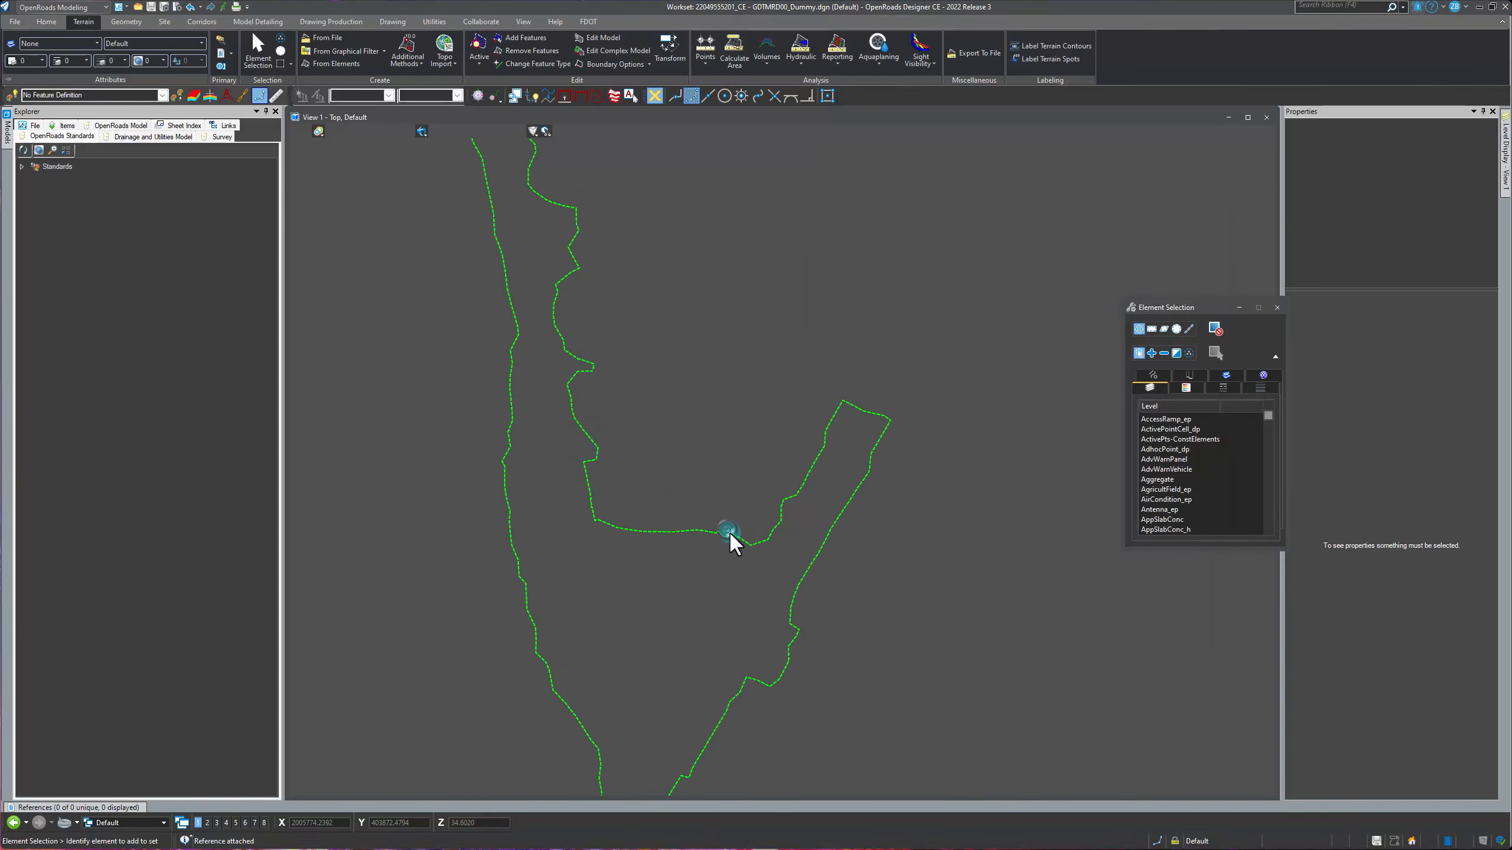
- Set Override Symbology to Yes in the properties of the referenced Existing Ground terrain
click(629, 531)
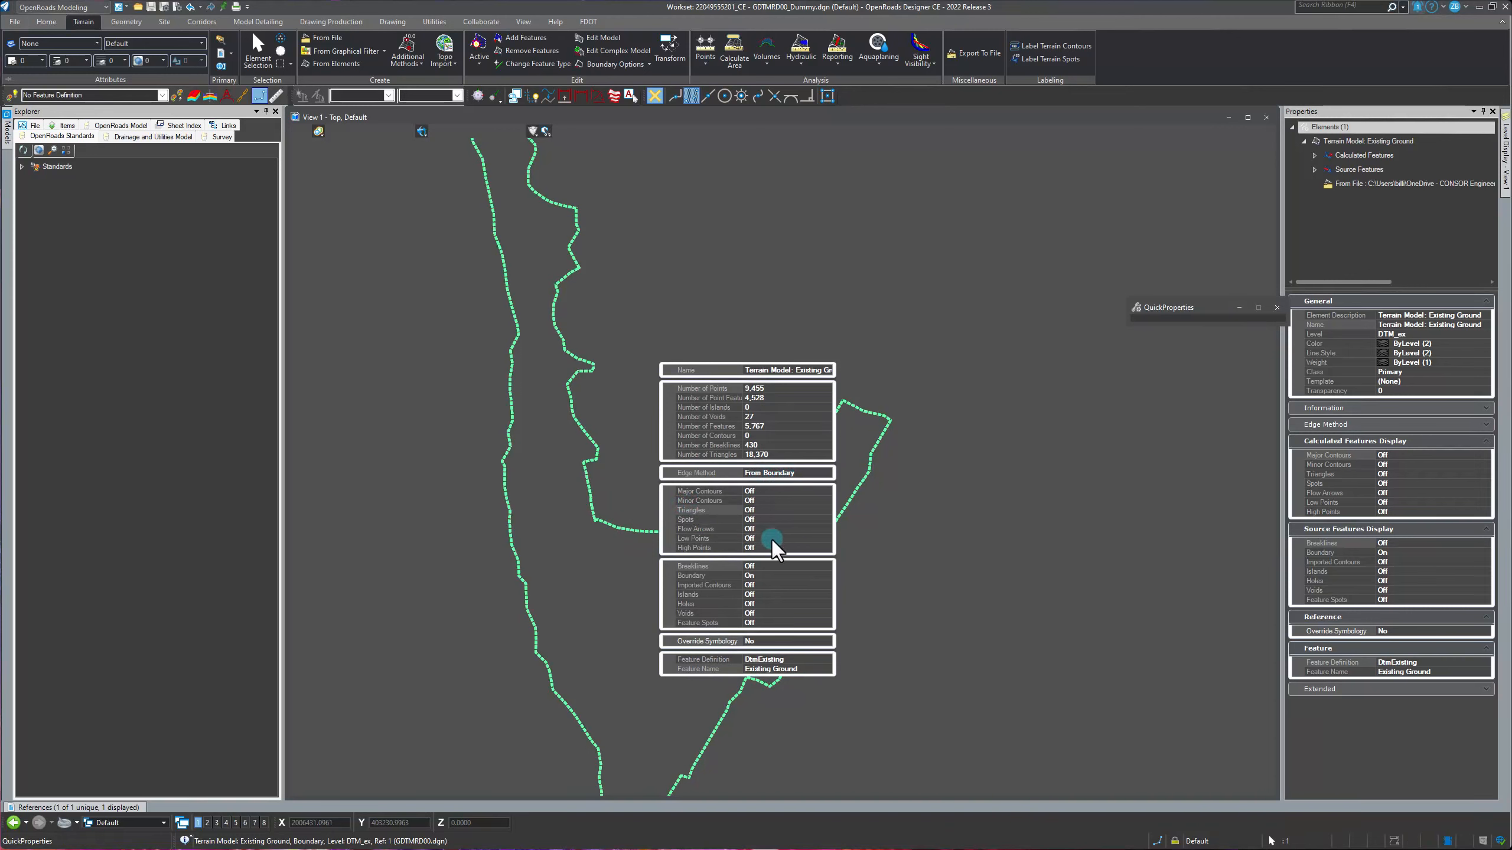
click(748, 641)
click(827, 641)
click(827, 641)
click(756, 662)
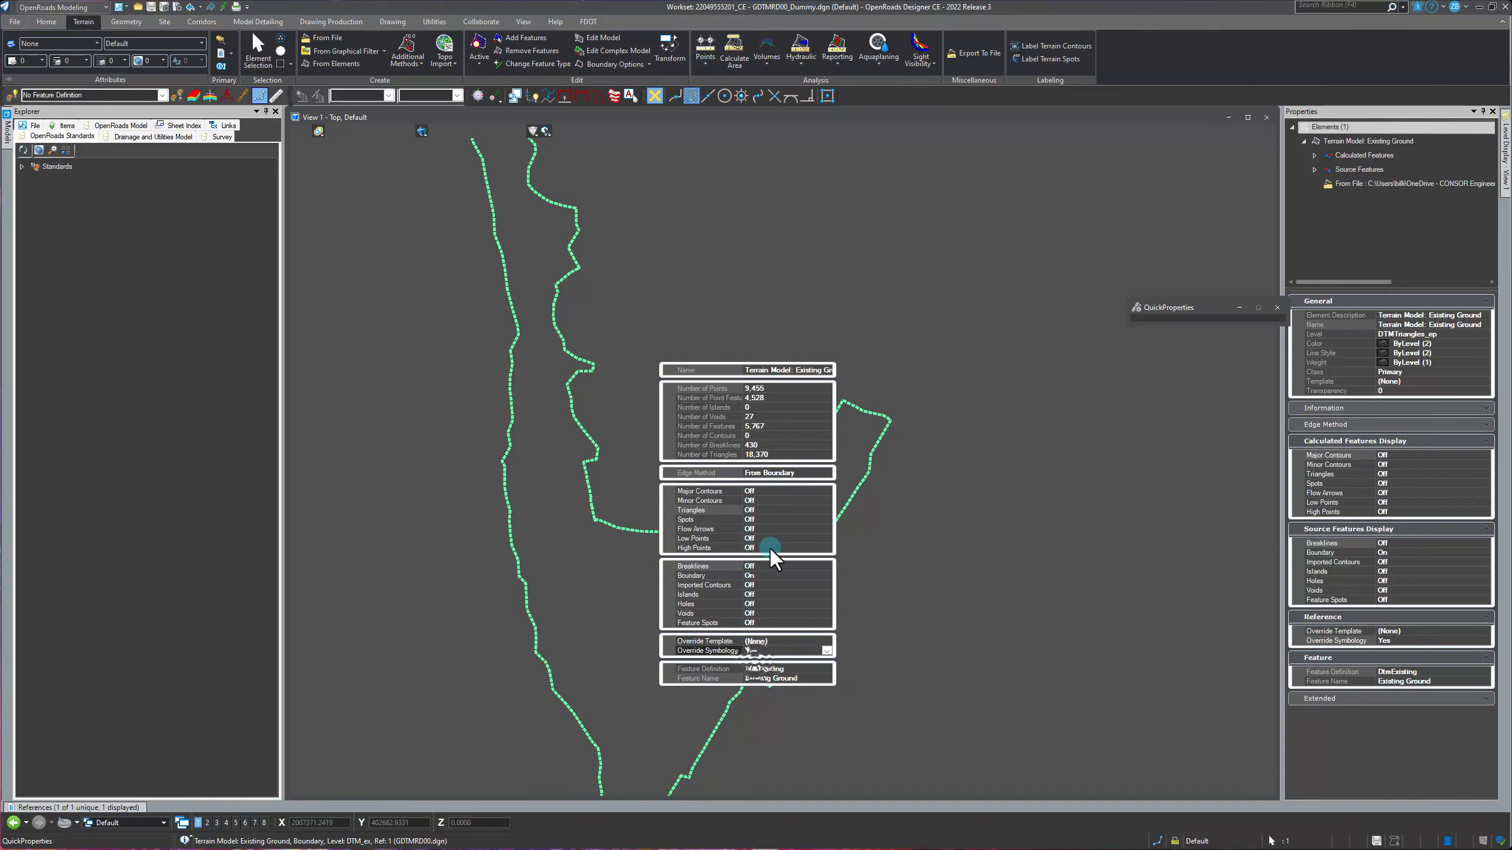
- Turn on the triangle display of the referenced terrain and close its quick properties
click(756, 509)
click(825, 510)
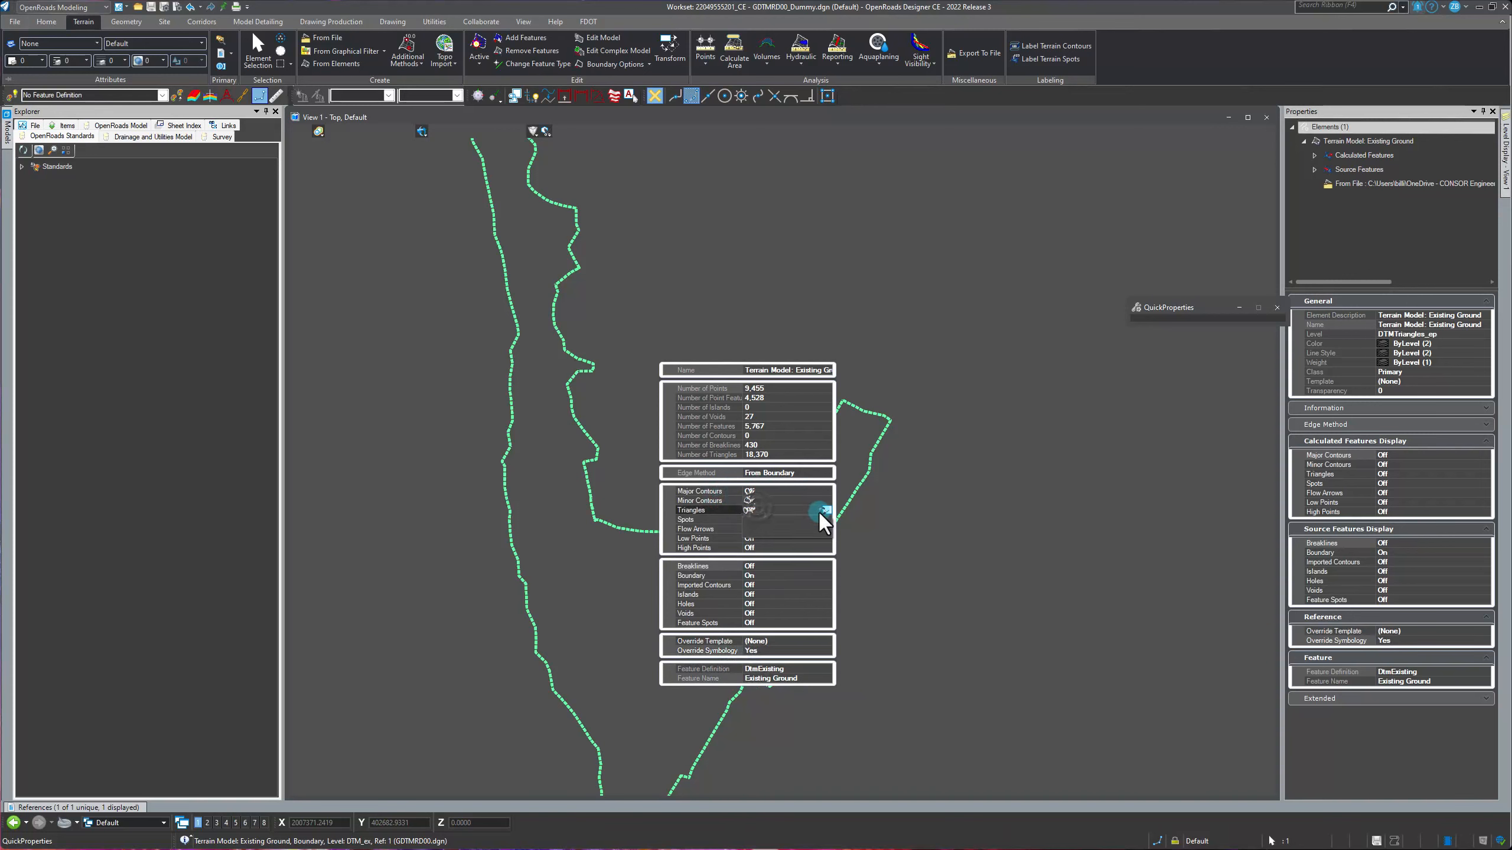
click(748, 529)
click(657, 453)
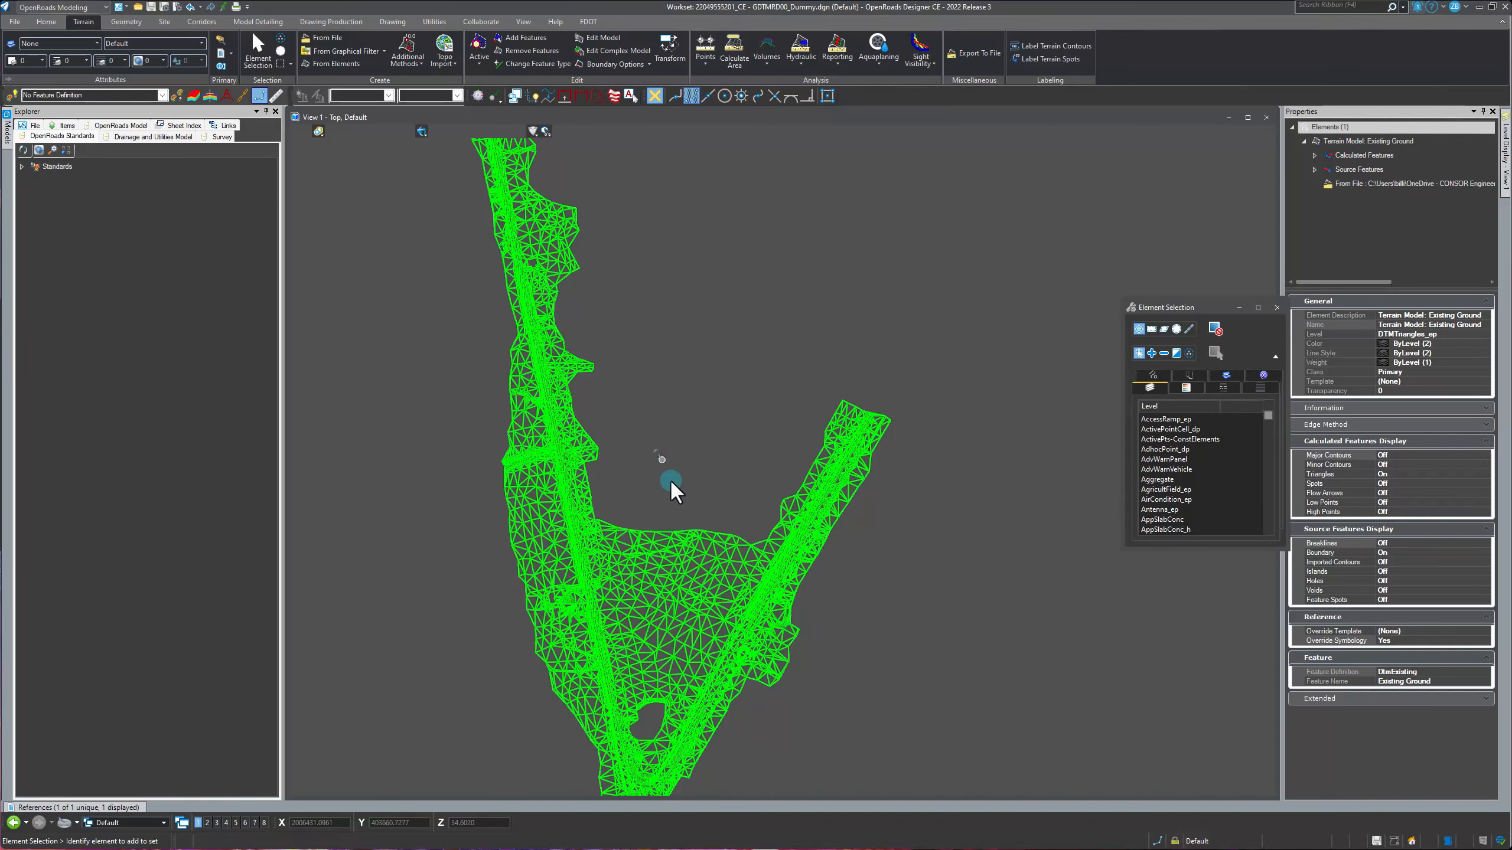
- Examine the terrain triangulation along the inner edge between the two corridor legs
scroll(614, 558, up, 2)
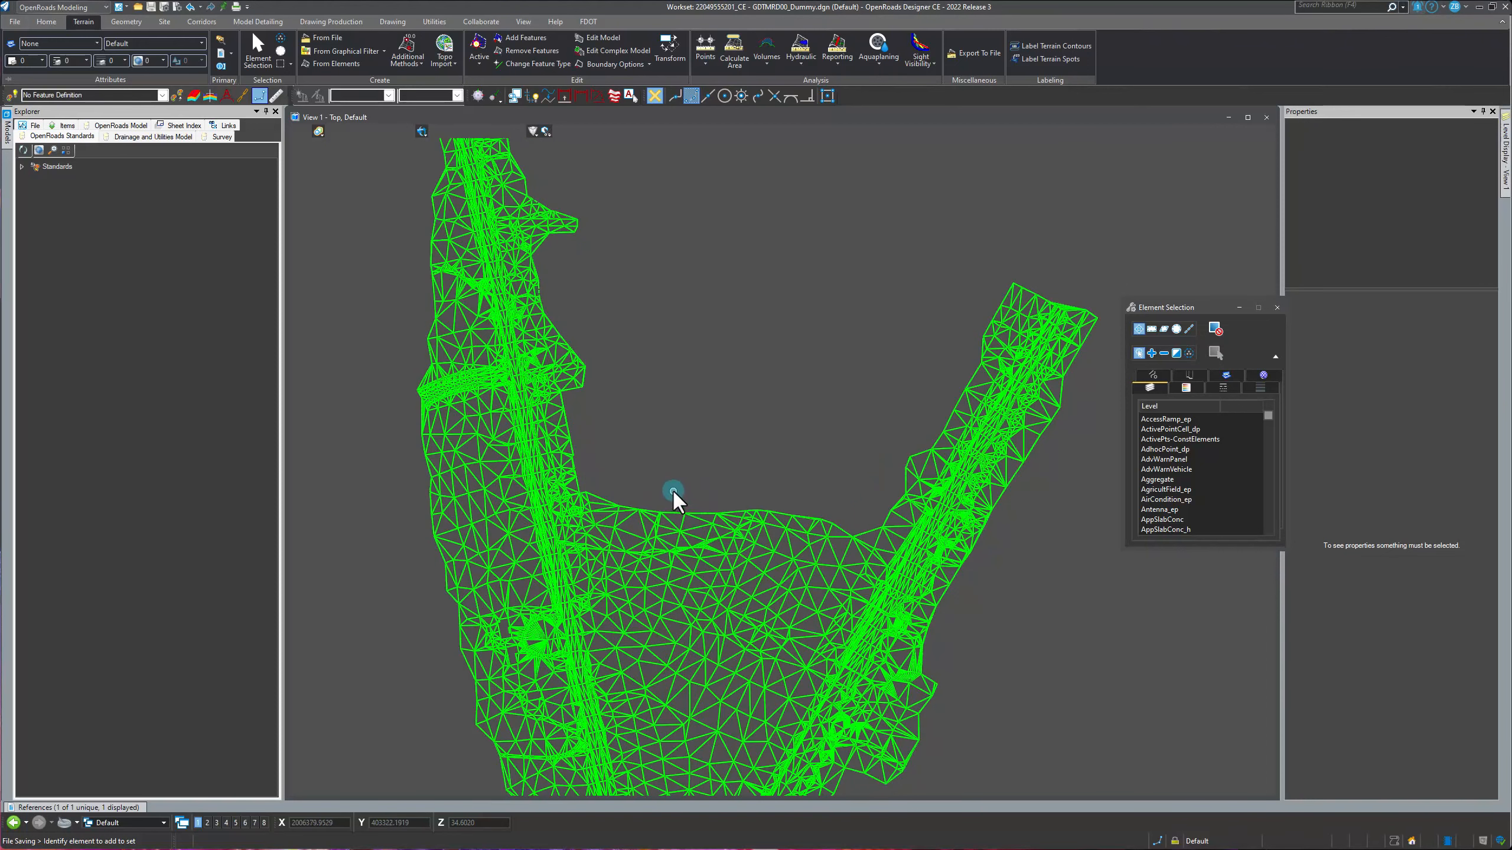
scroll(623, 451, down, 2)
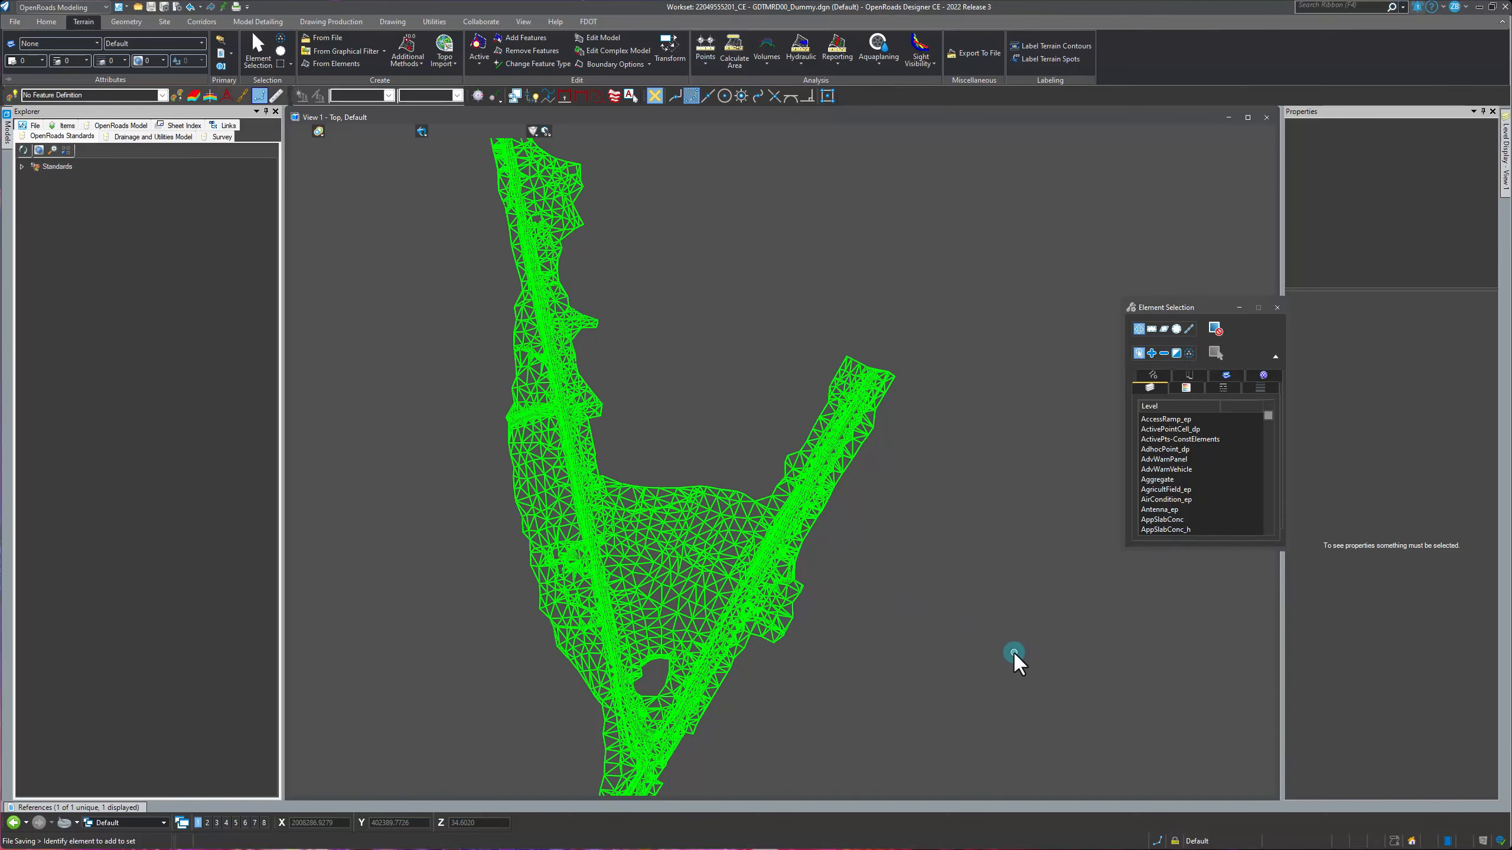
scroll(624, 494, up, 4)
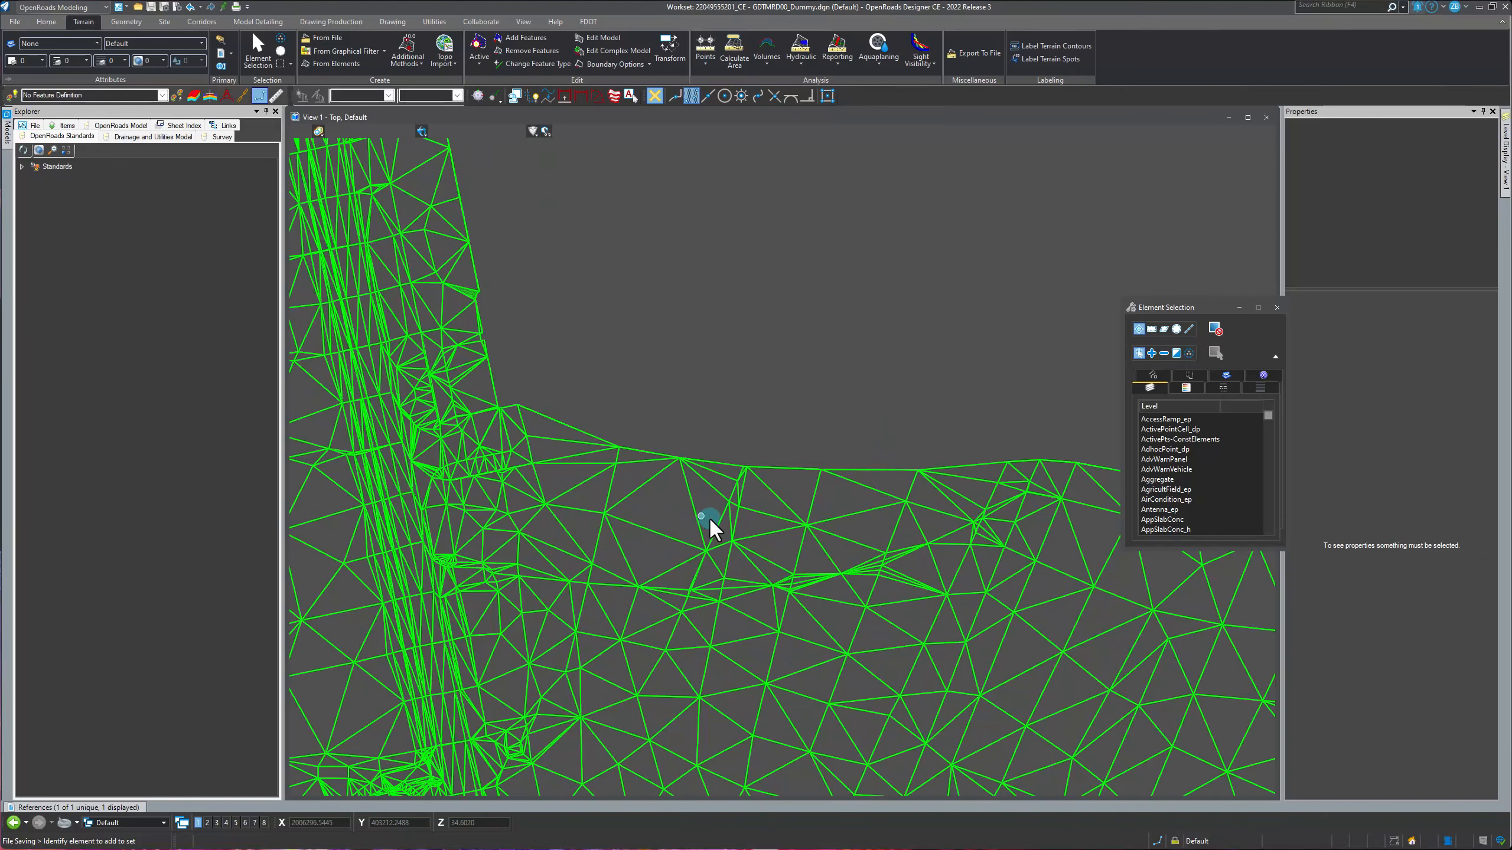
scroll(641, 489, down, 2)
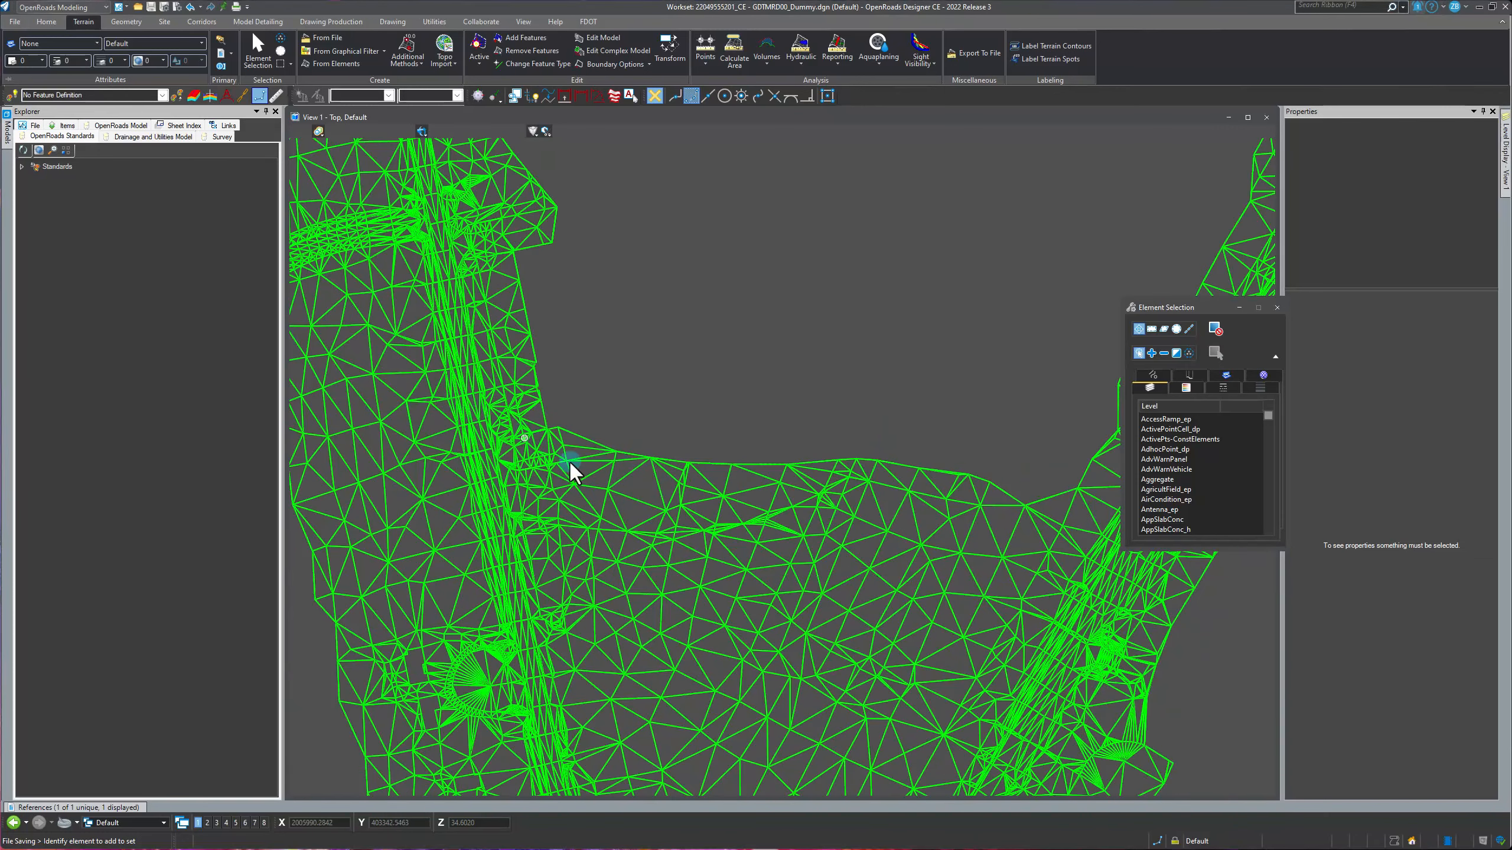
scroll(553, 454, down, 3)
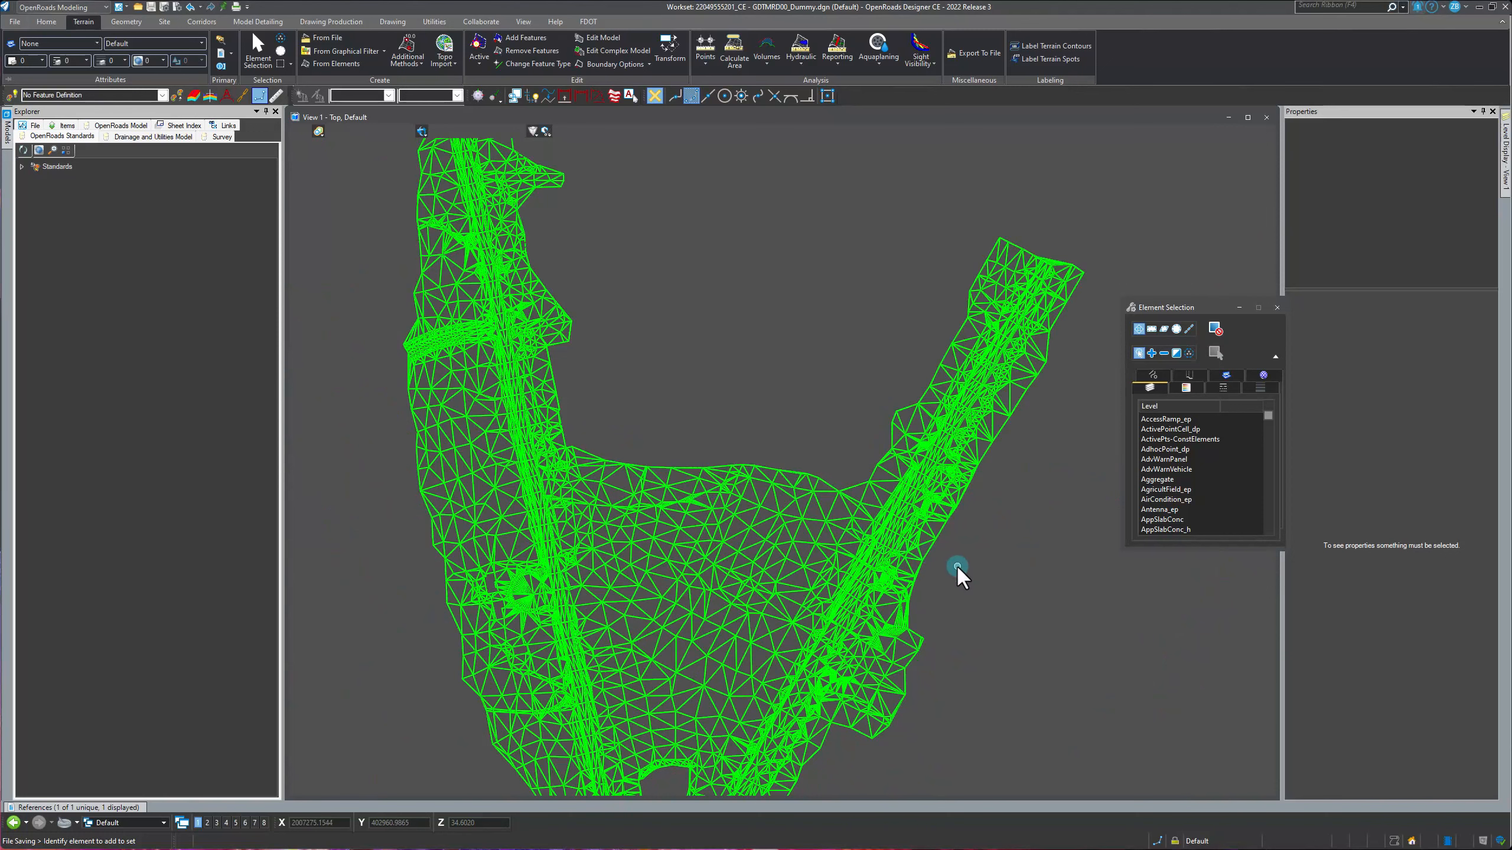
scroll(645, 522, up, 3)
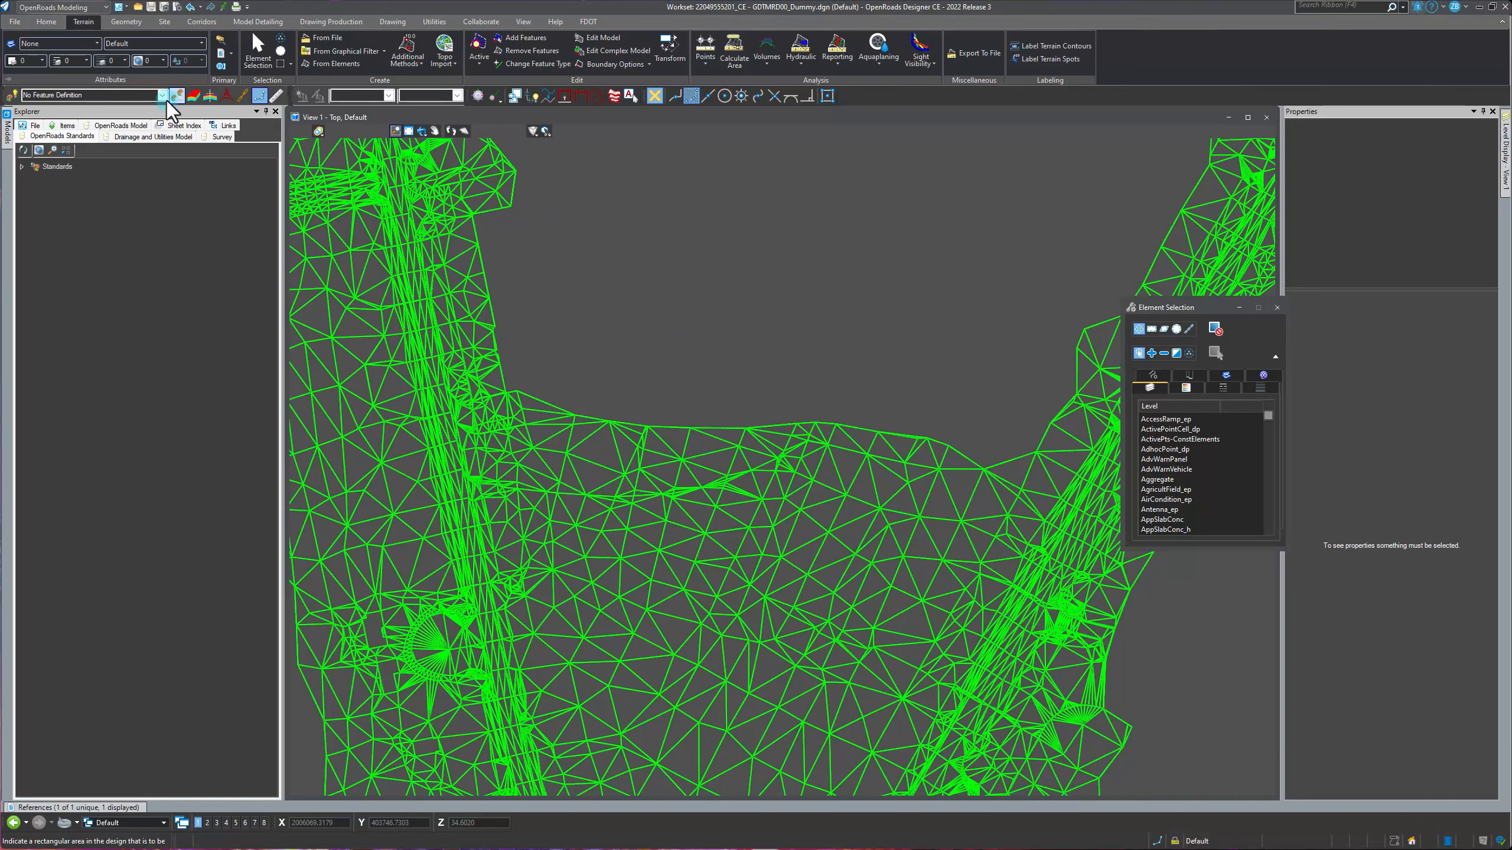
- Filter the level list for miscellaneous levels and make Miscellaneous2 the active level
click(130, 45)
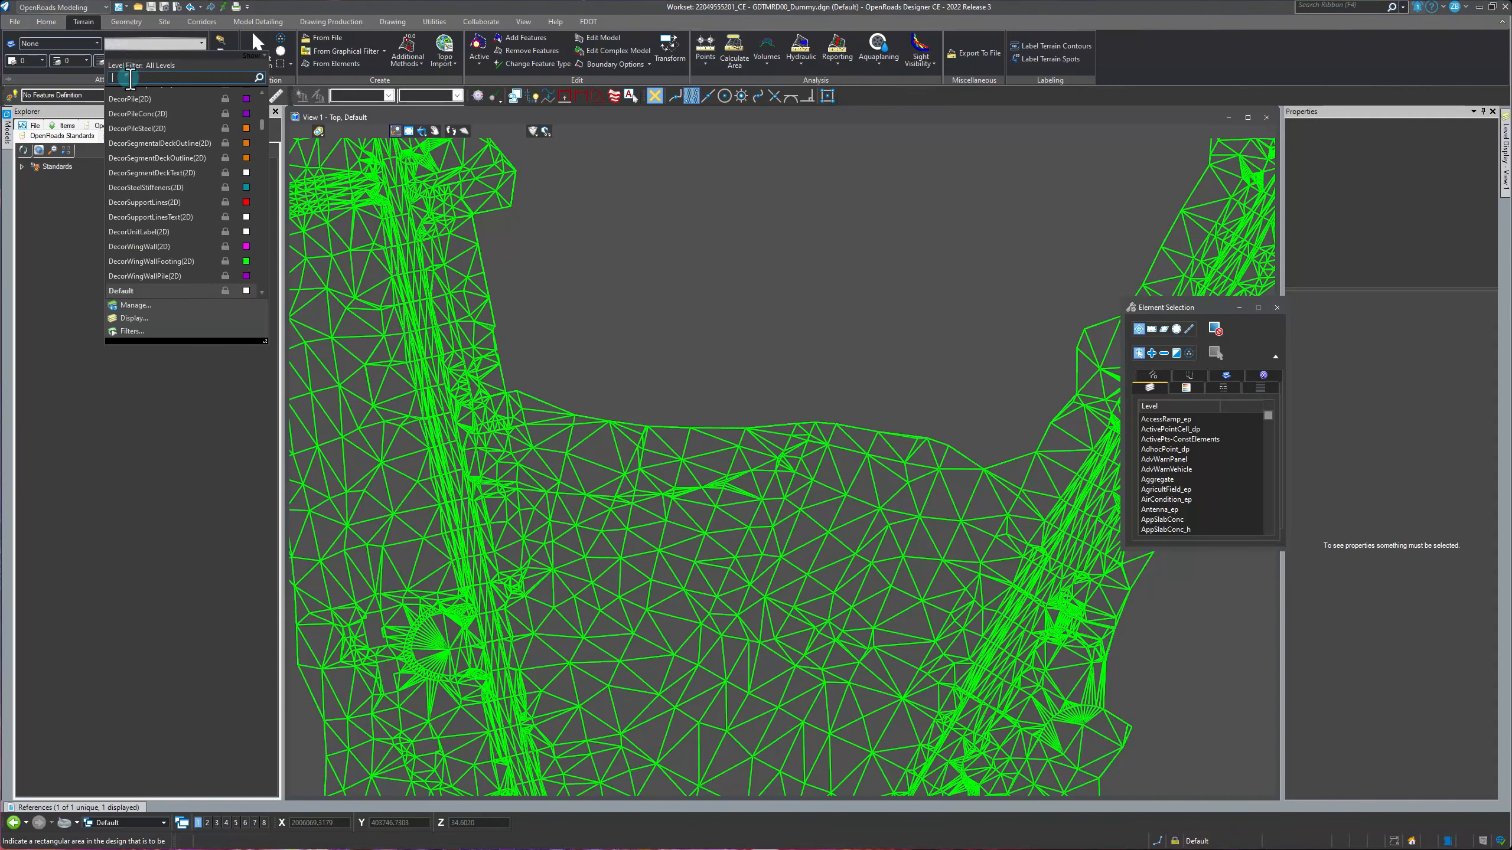
text(miscee)
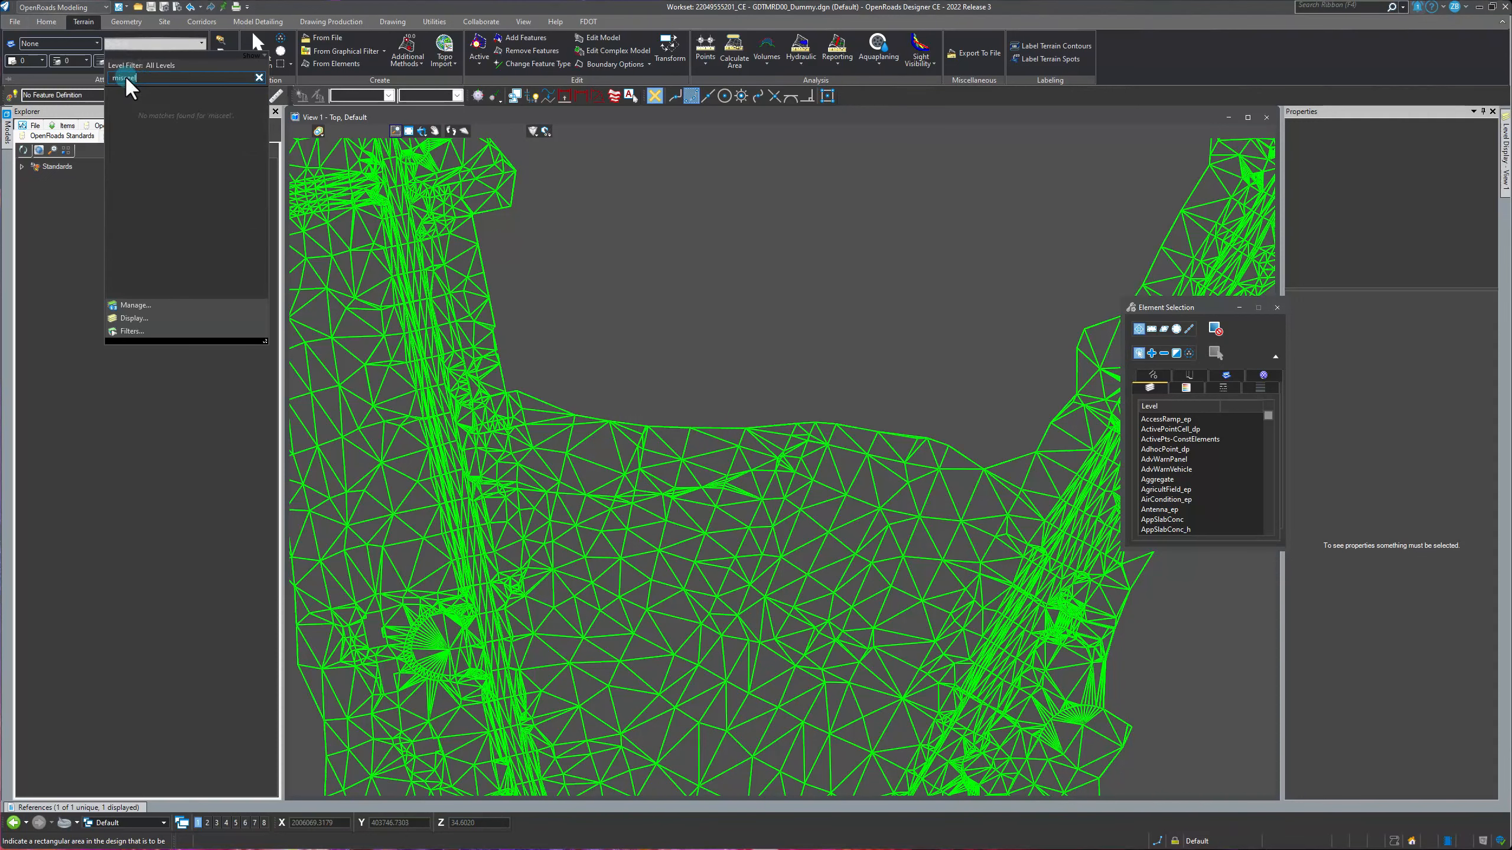
key(BackSpace)
text(llan)
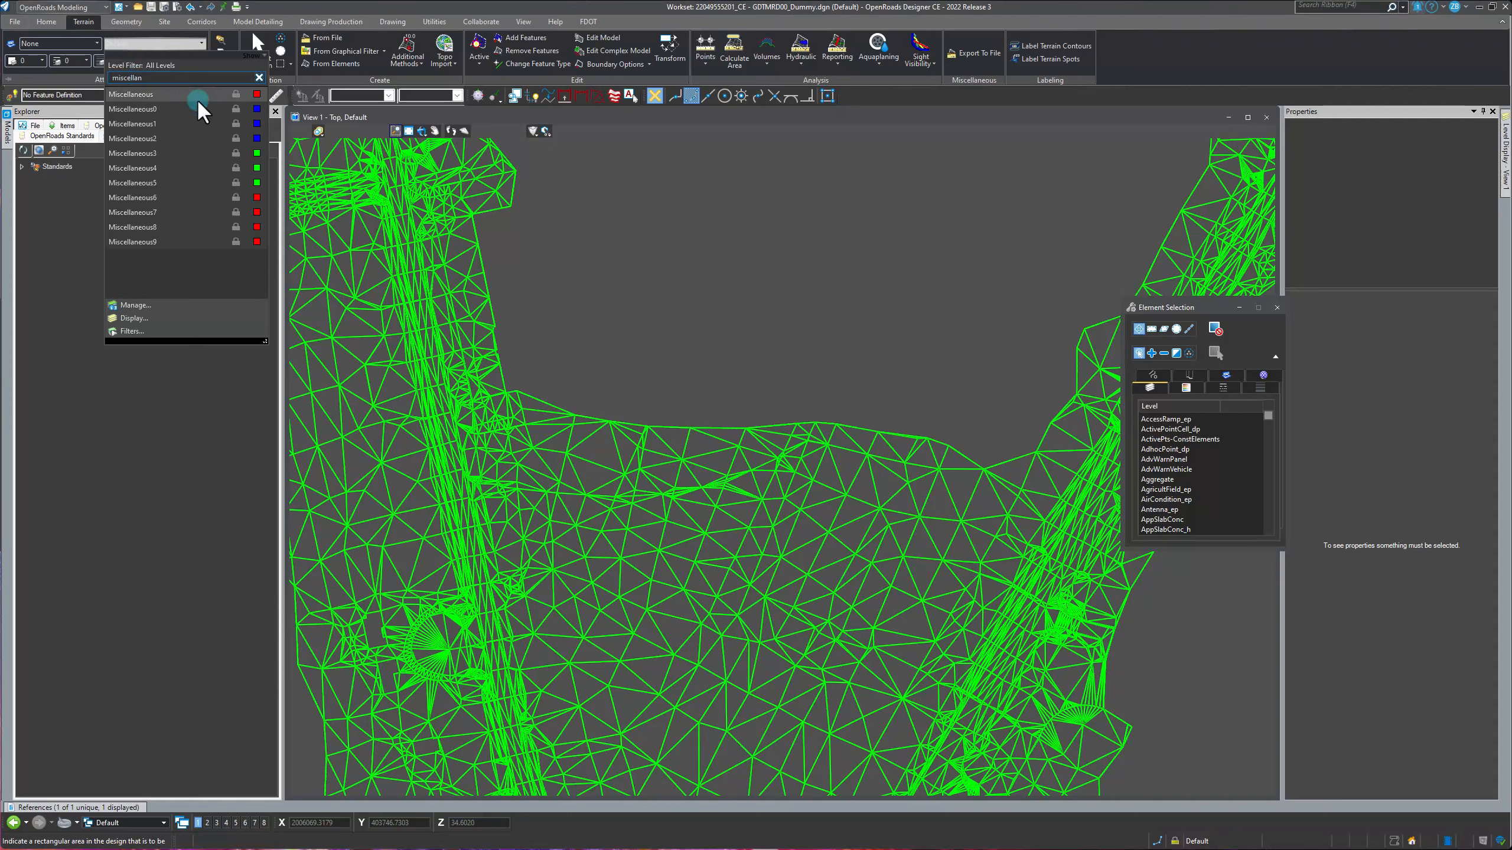
click(133, 138)
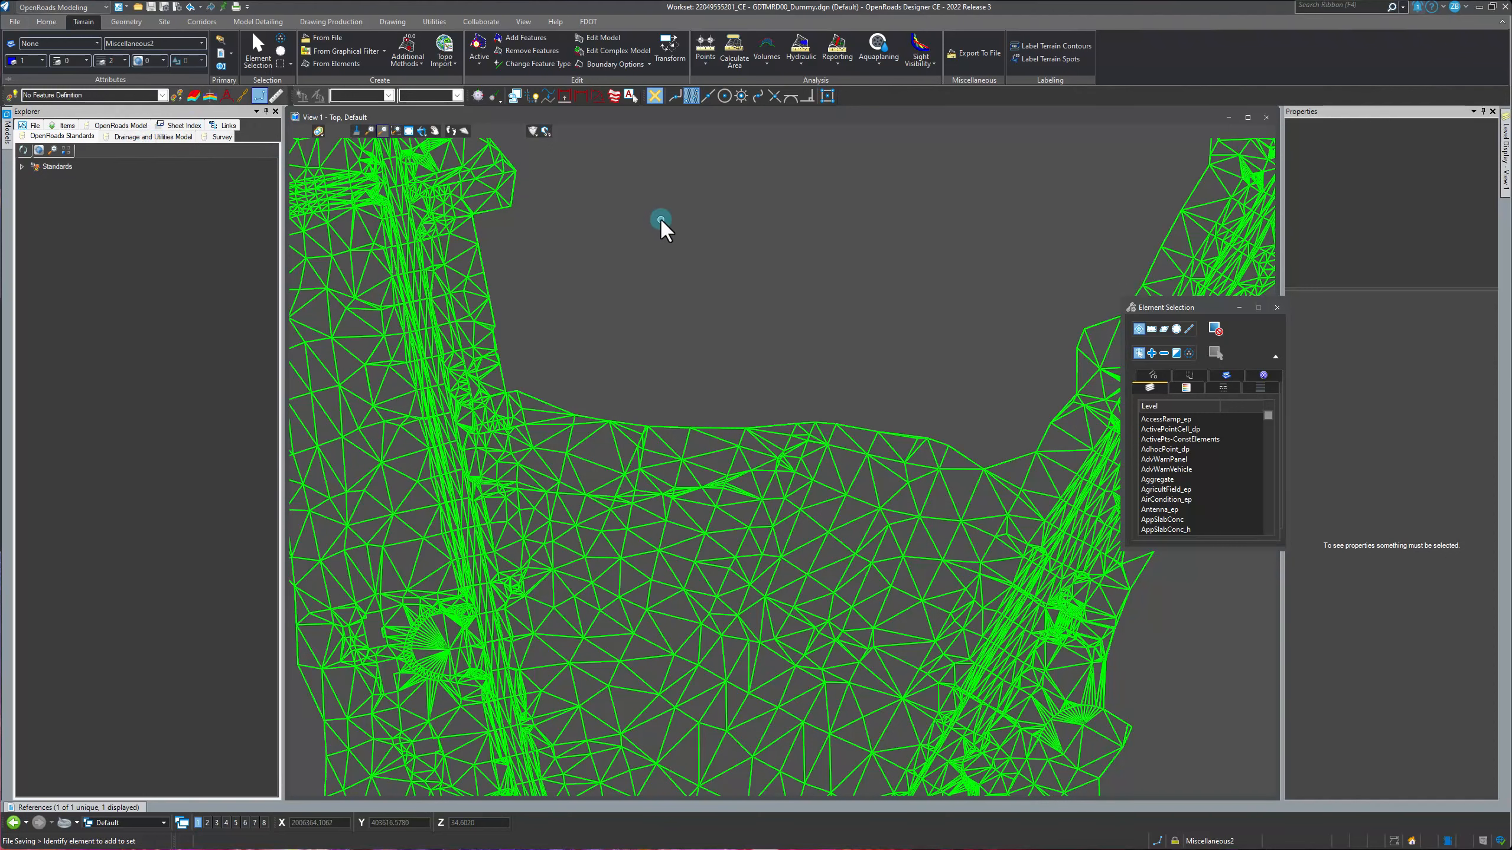
- Draw a closed seven-vertex SmartLine shape along triangle edges inside the terrain between the two corridor legs, snapping to triangle vertices
click(392, 21)
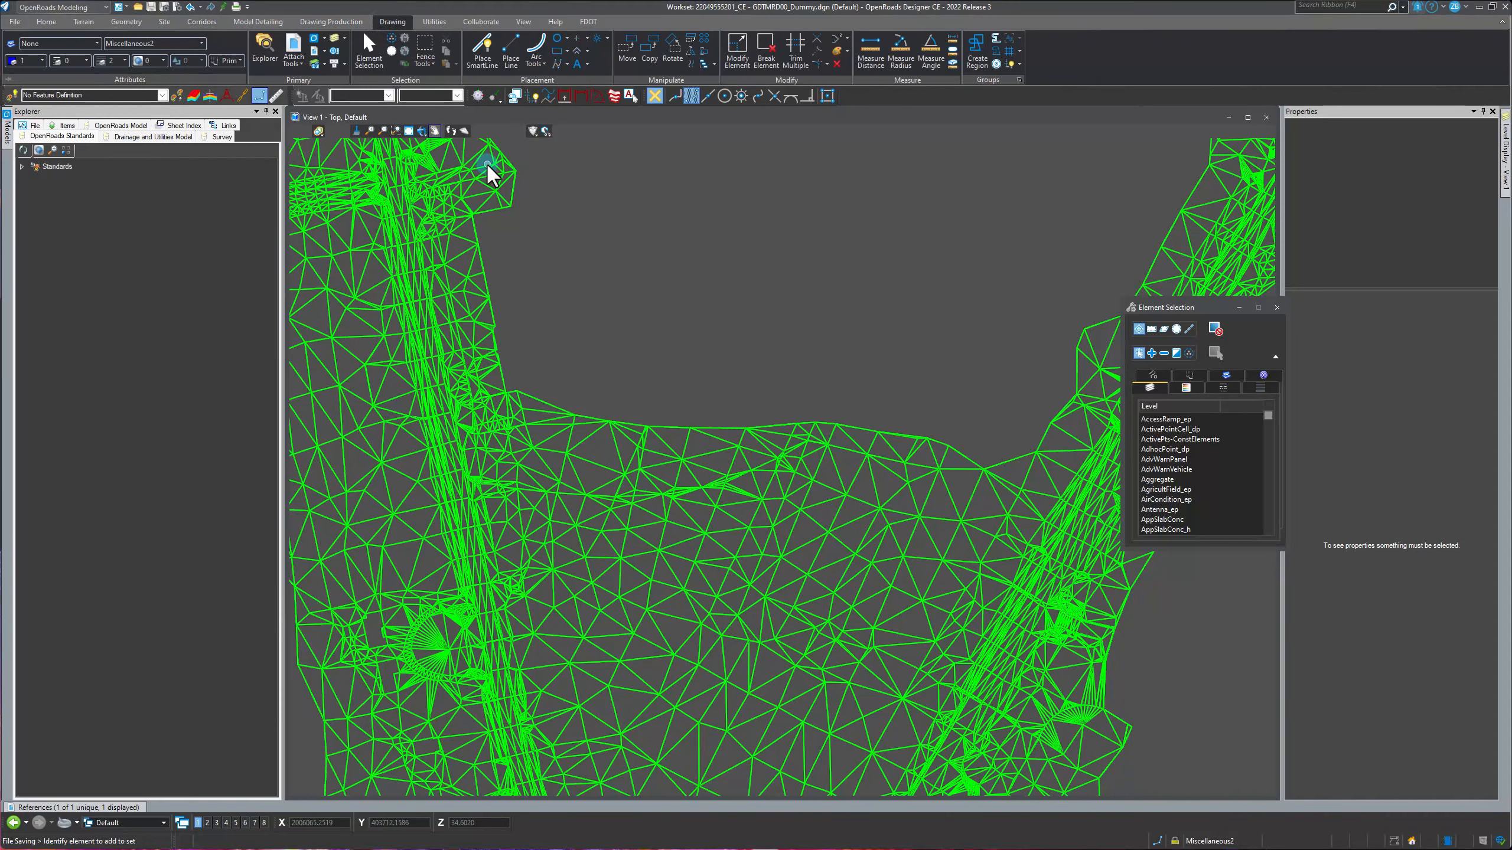
click(486, 54)
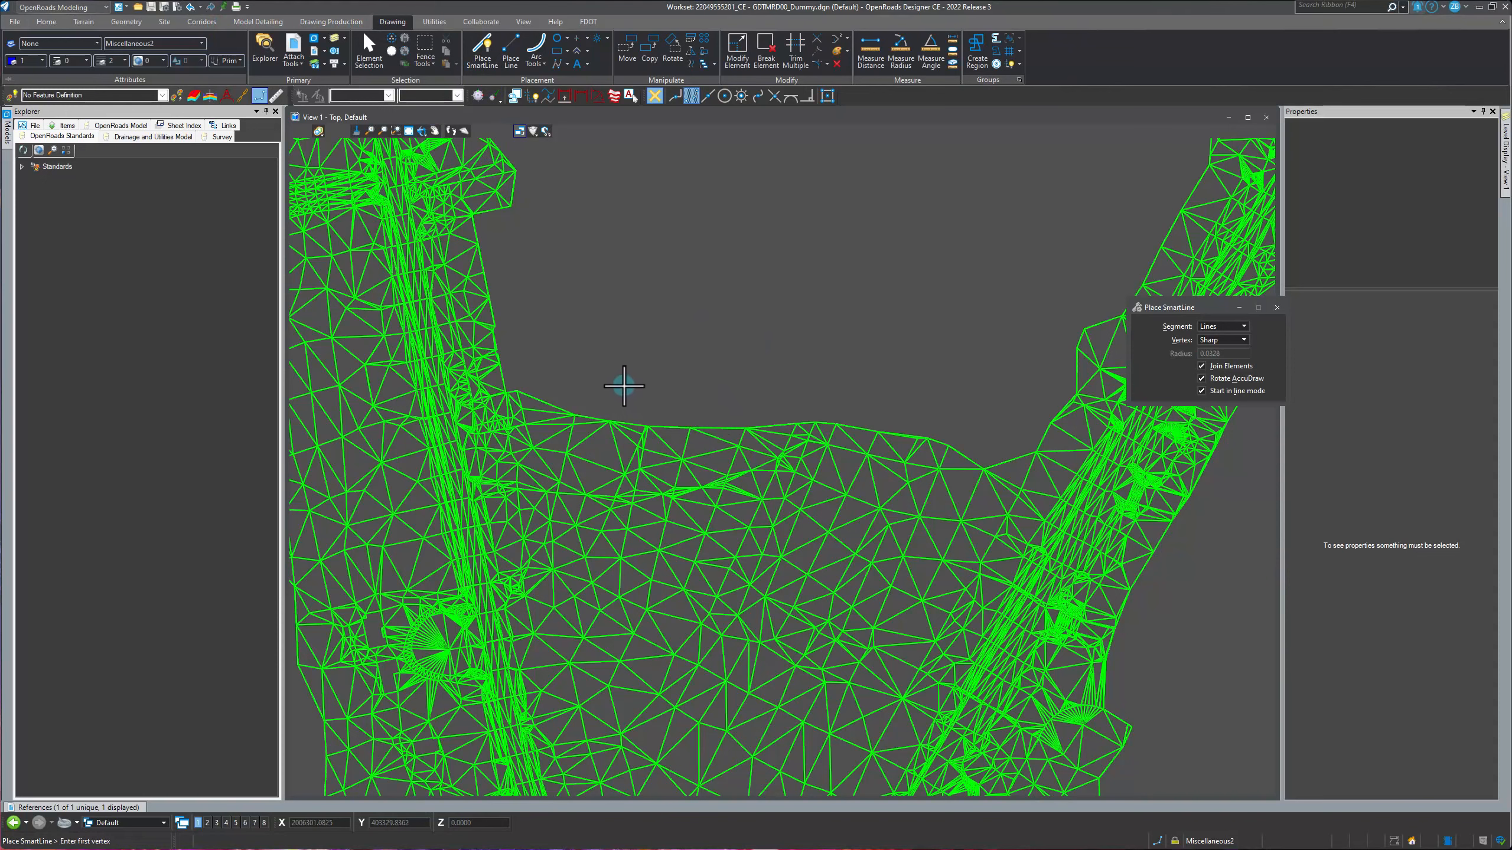
scroll(661, 564, up, 2)
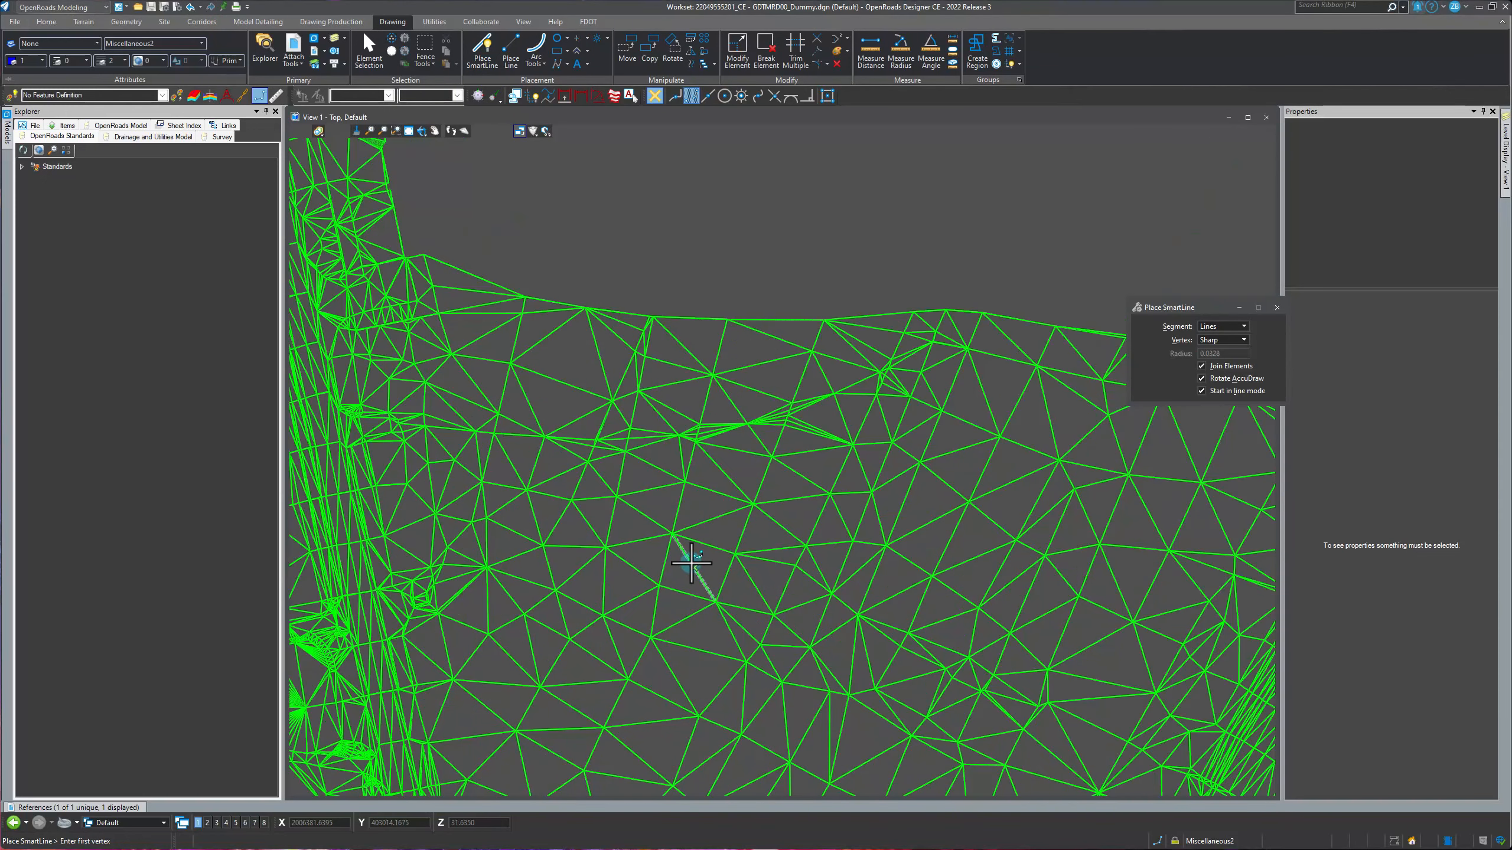
scroll(744, 580, up, 2)
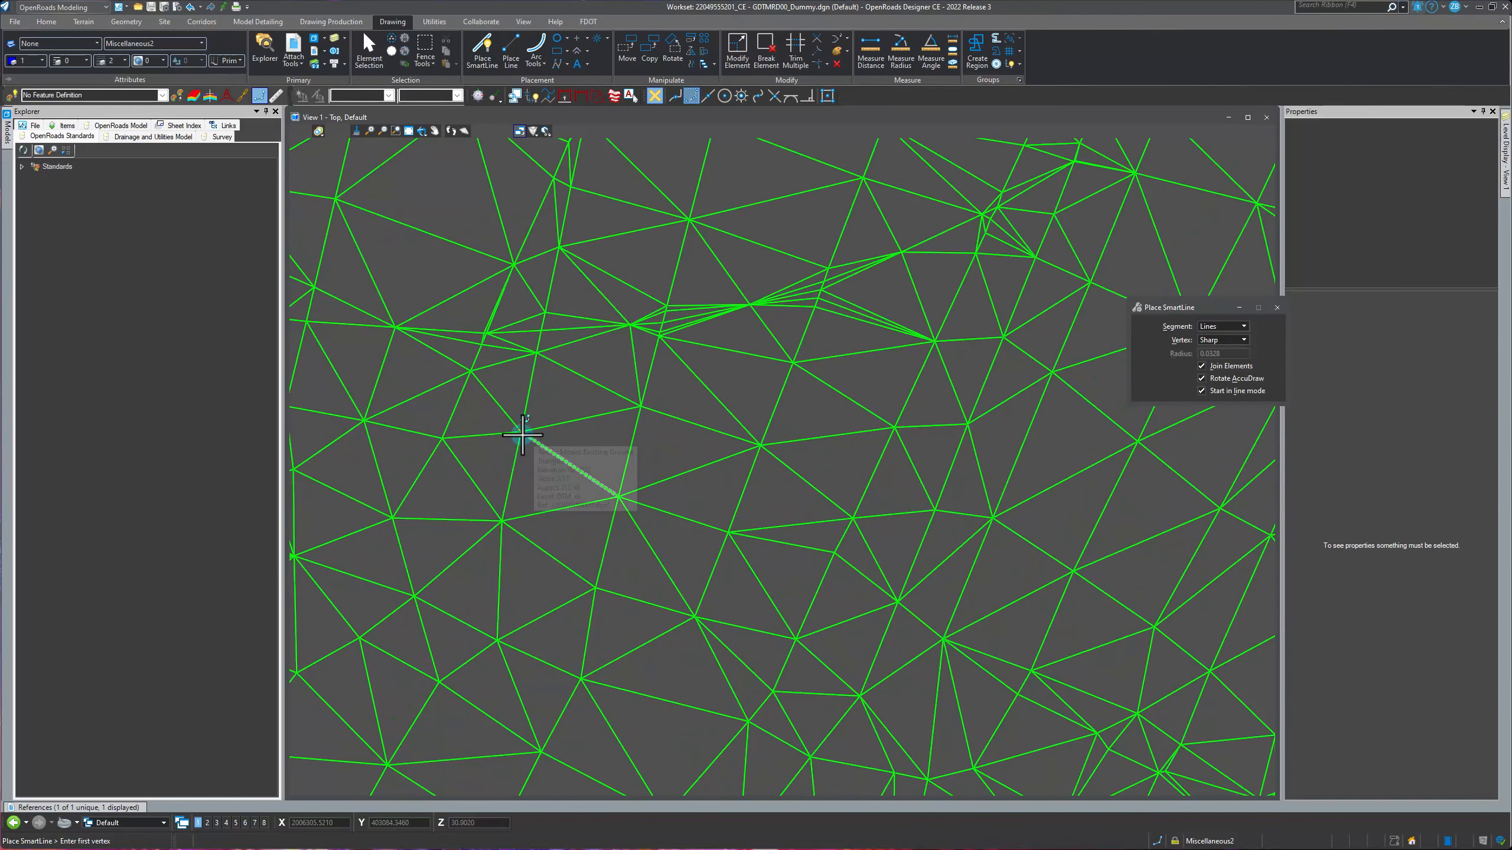
click(523, 434)
click(502, 519)
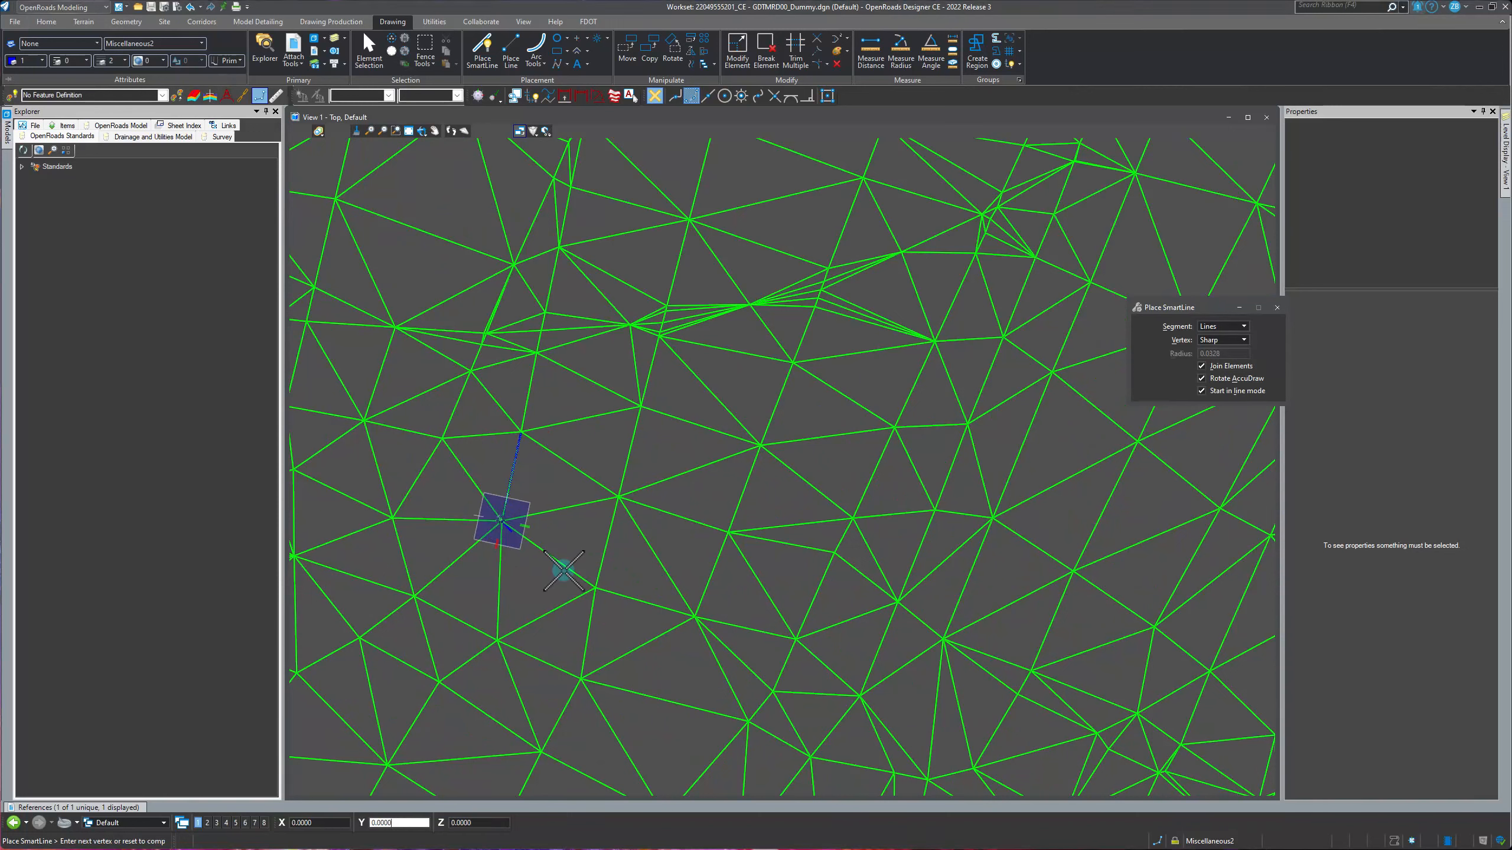
click(594, 586)
click(695, 613)
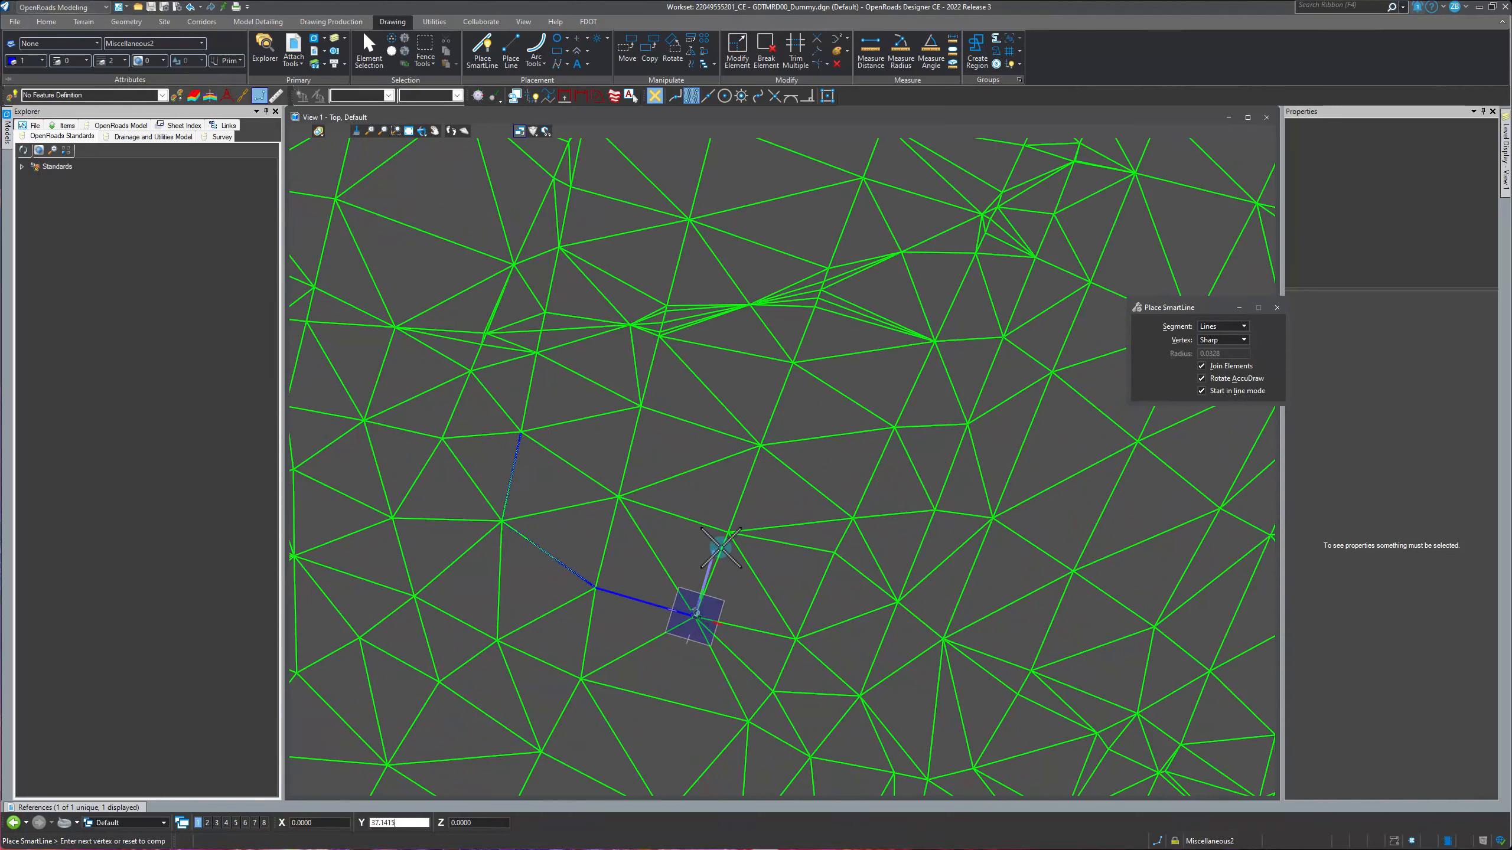
click(728, 534)
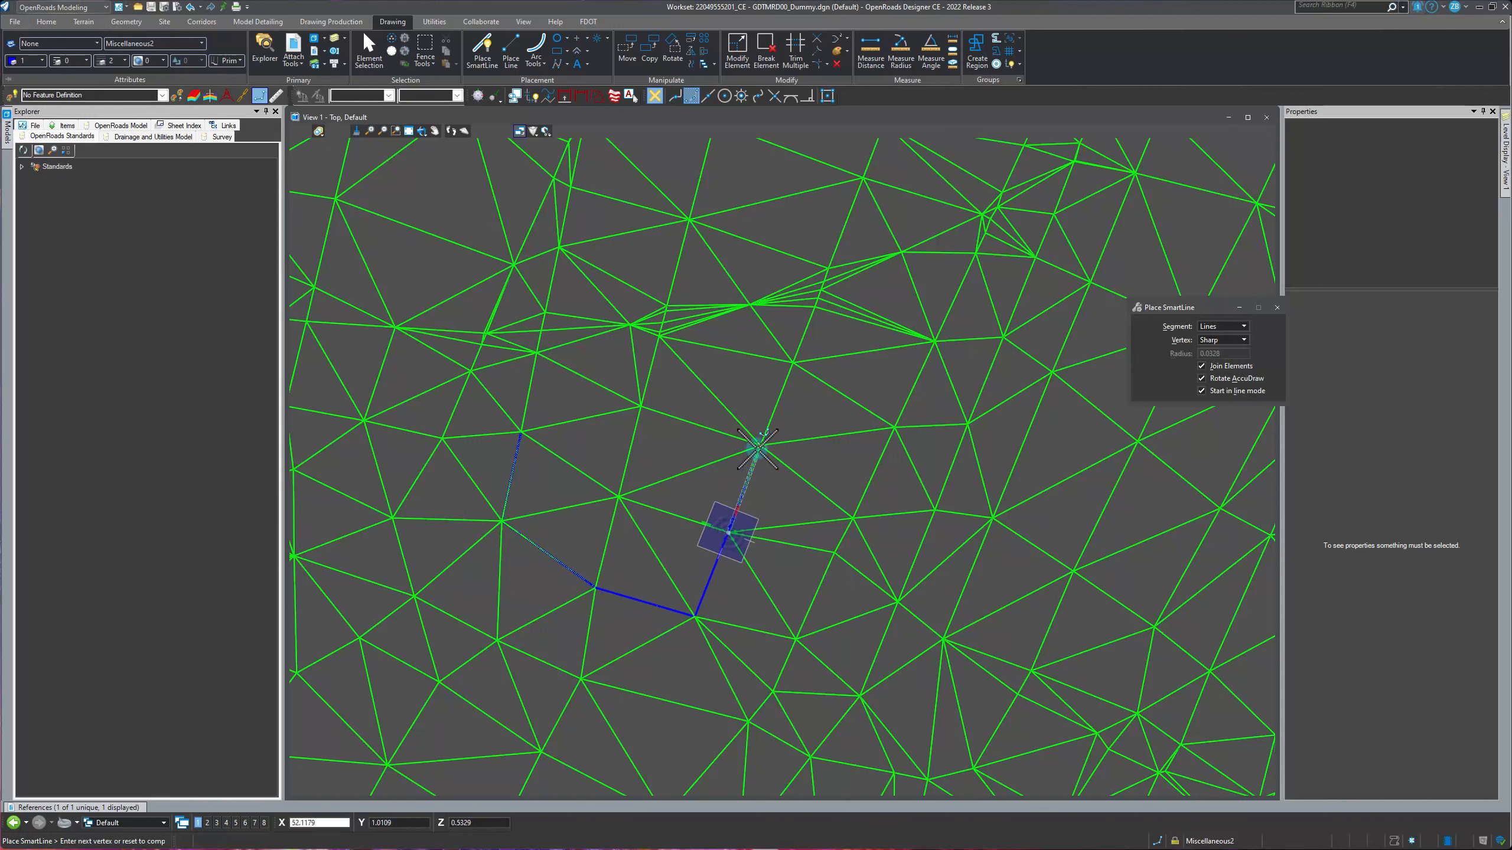
click(760, 445)
click(640, 407)
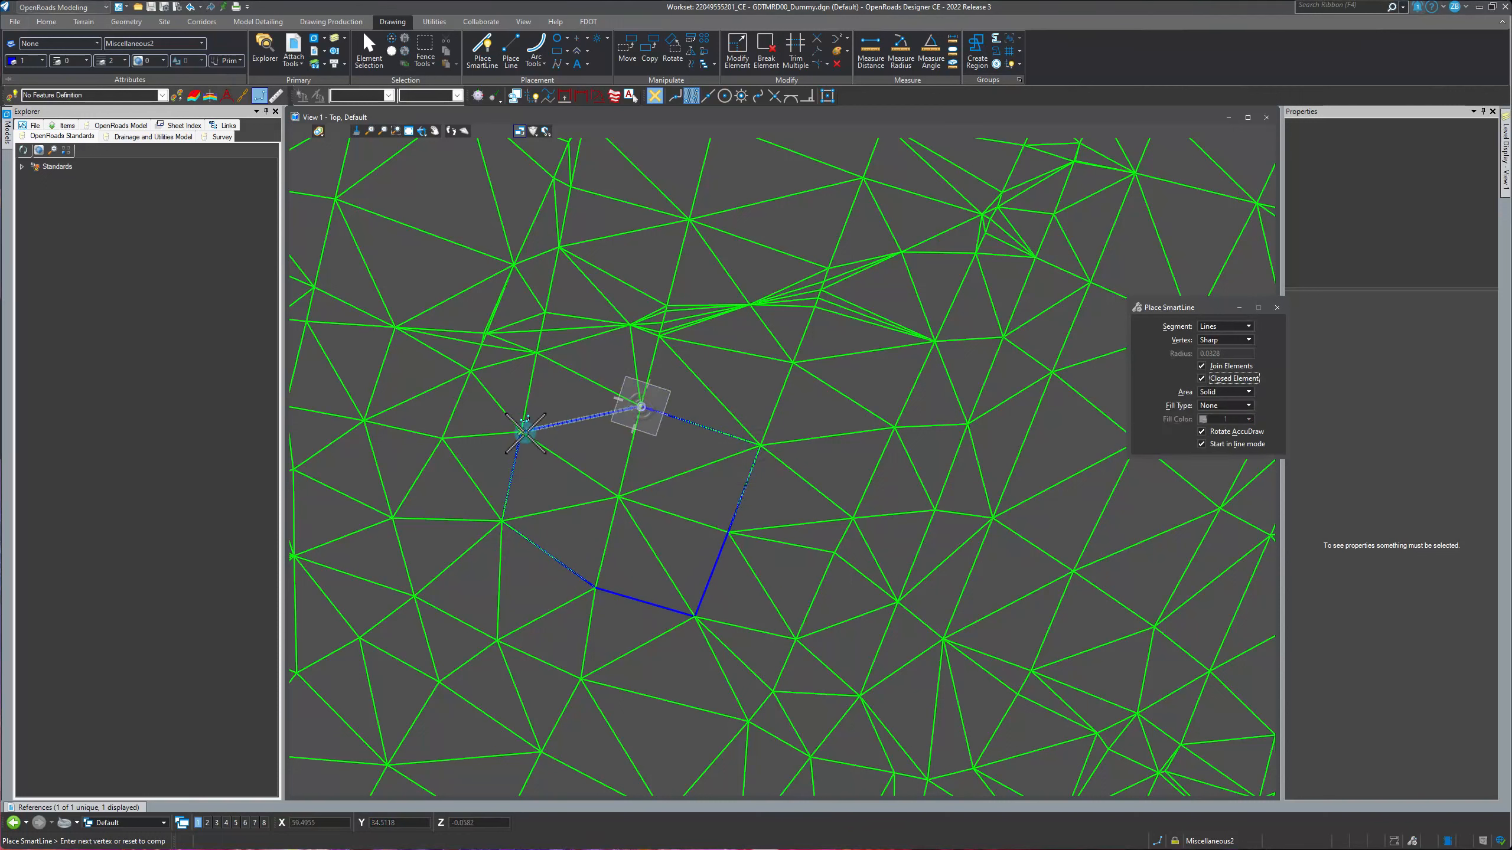
click(522, 431)
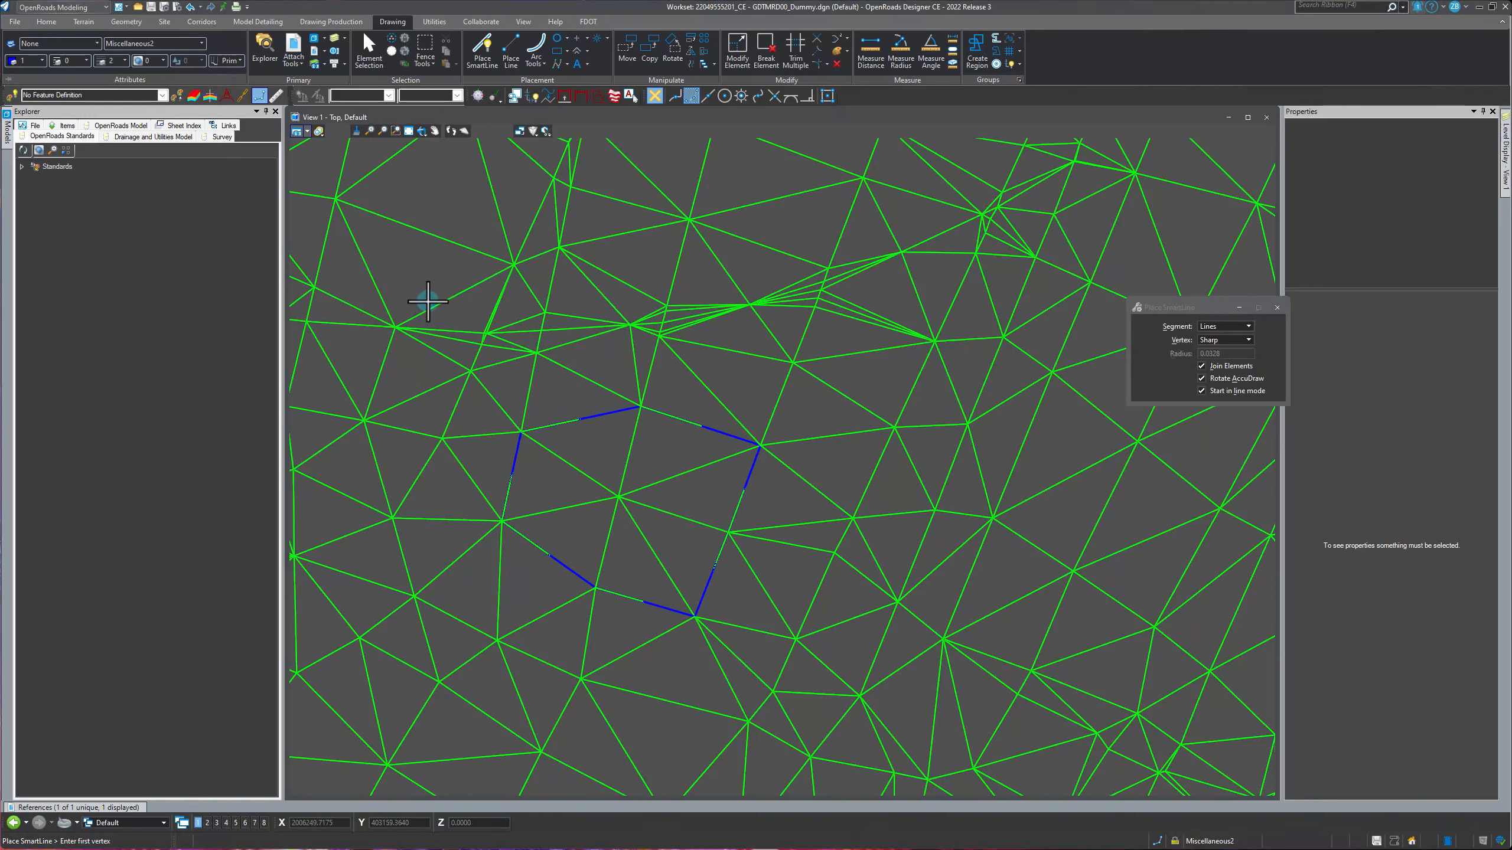
click(365, 48)
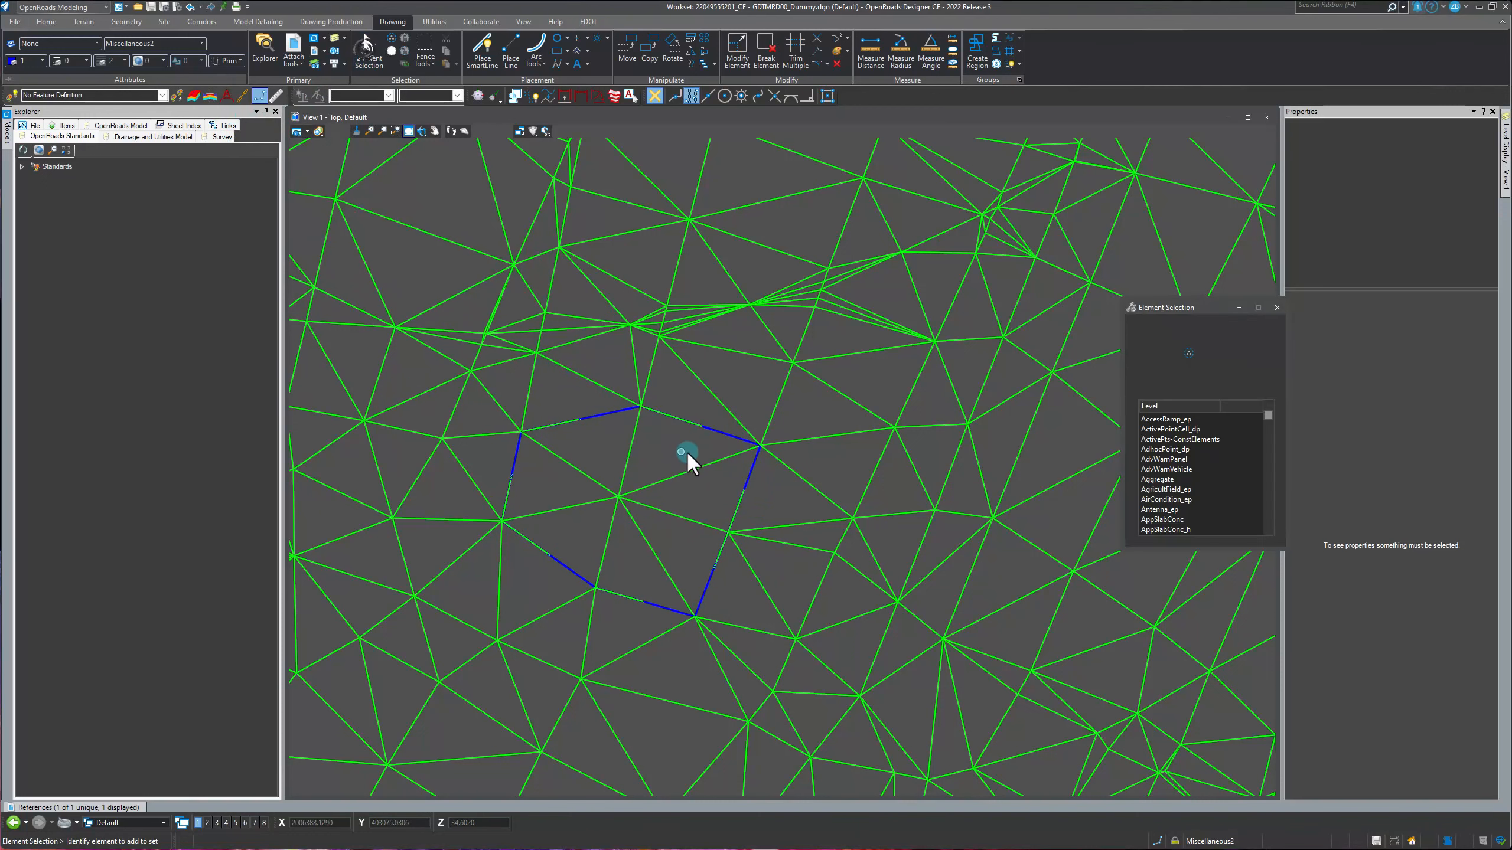
scroll(689, 455, down, 2)
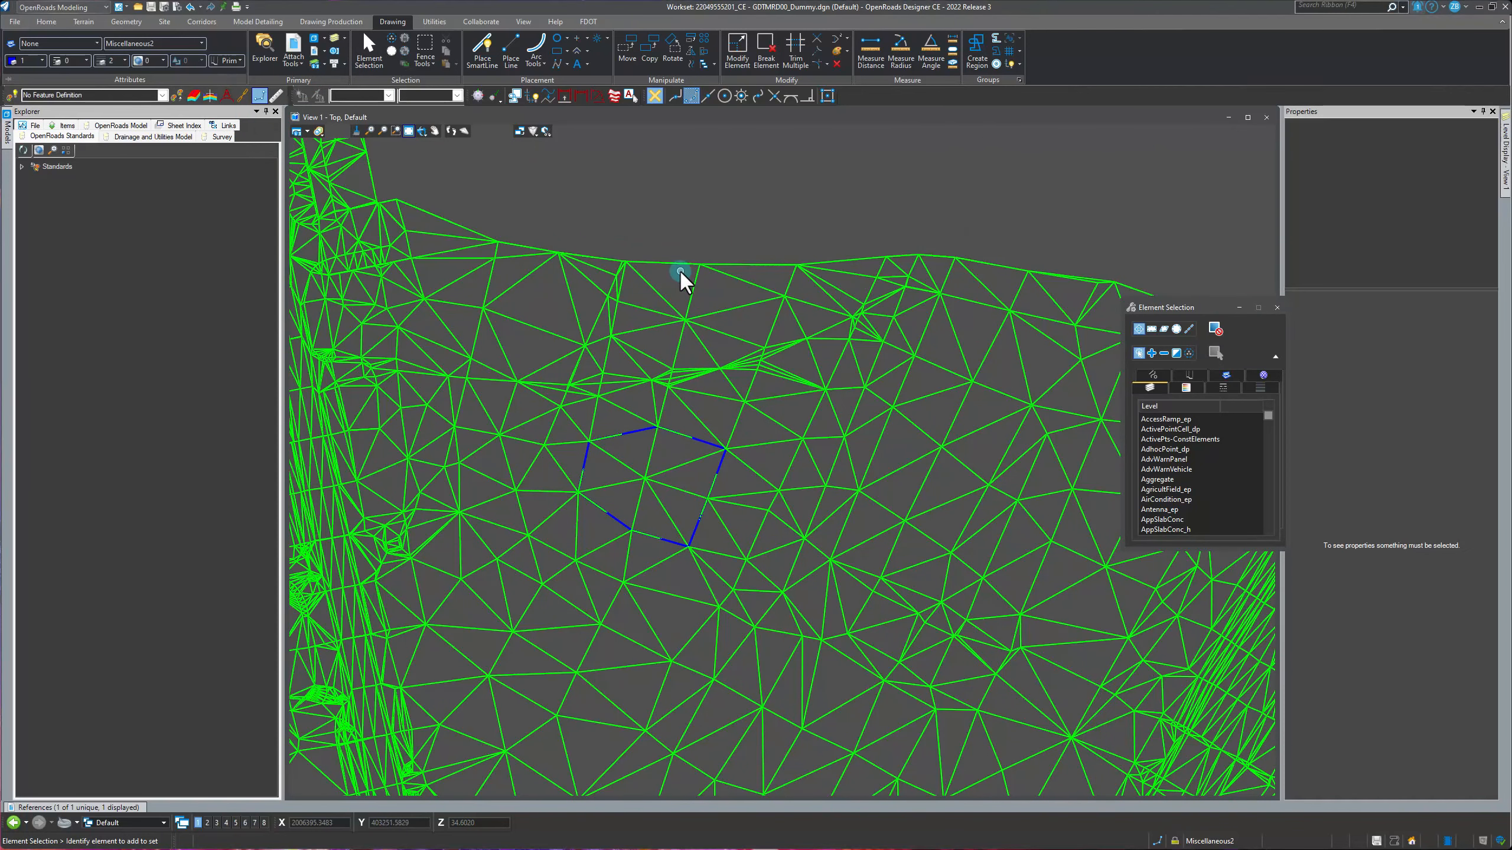
- Increase the transparency of the GDTMRD00.dgn reference so its triangles are displayed faded
click(89, 807)
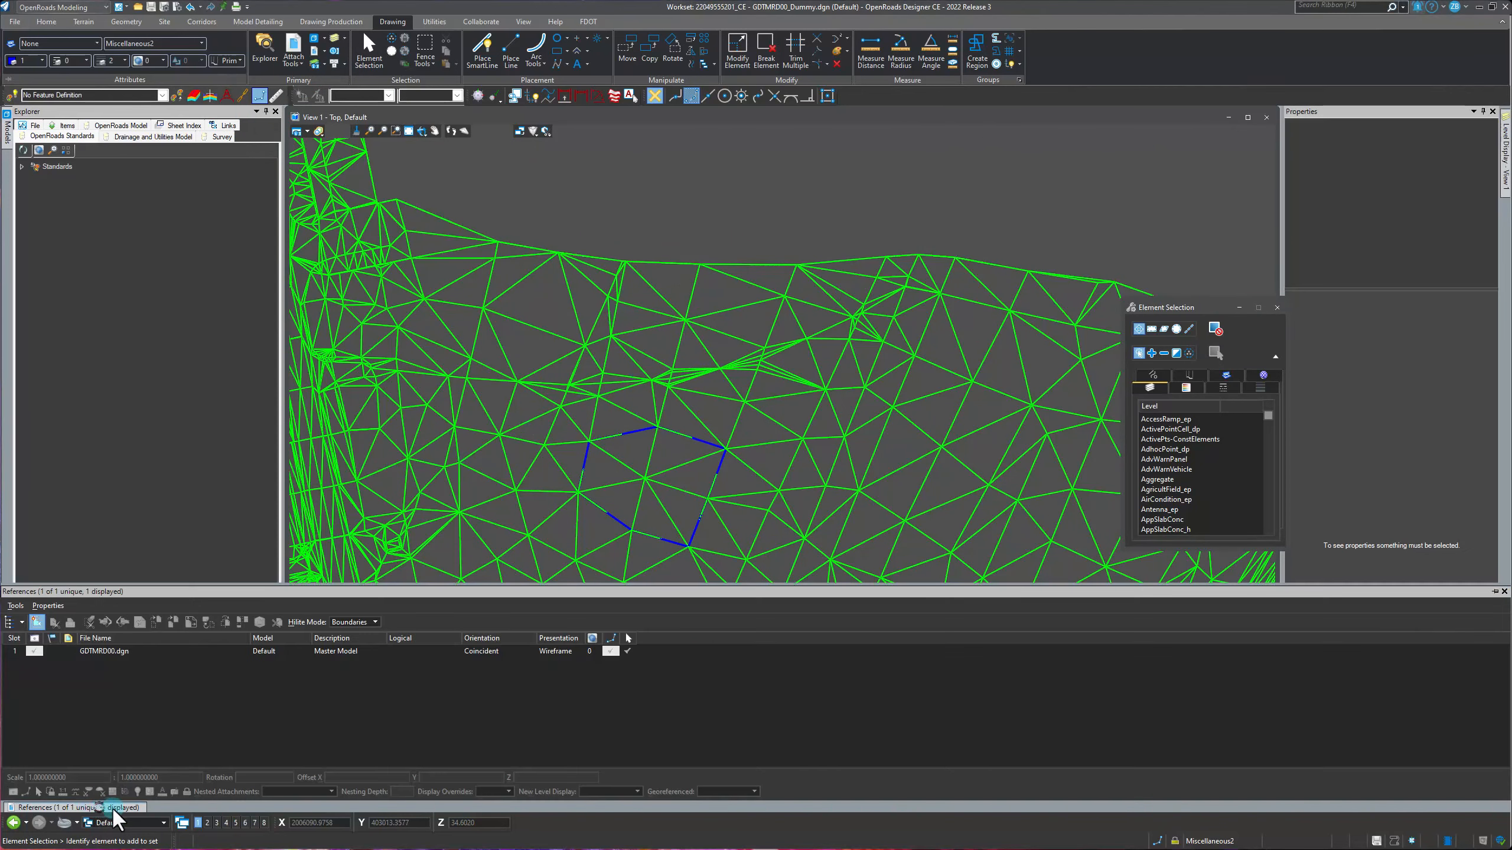
click(110, 652)
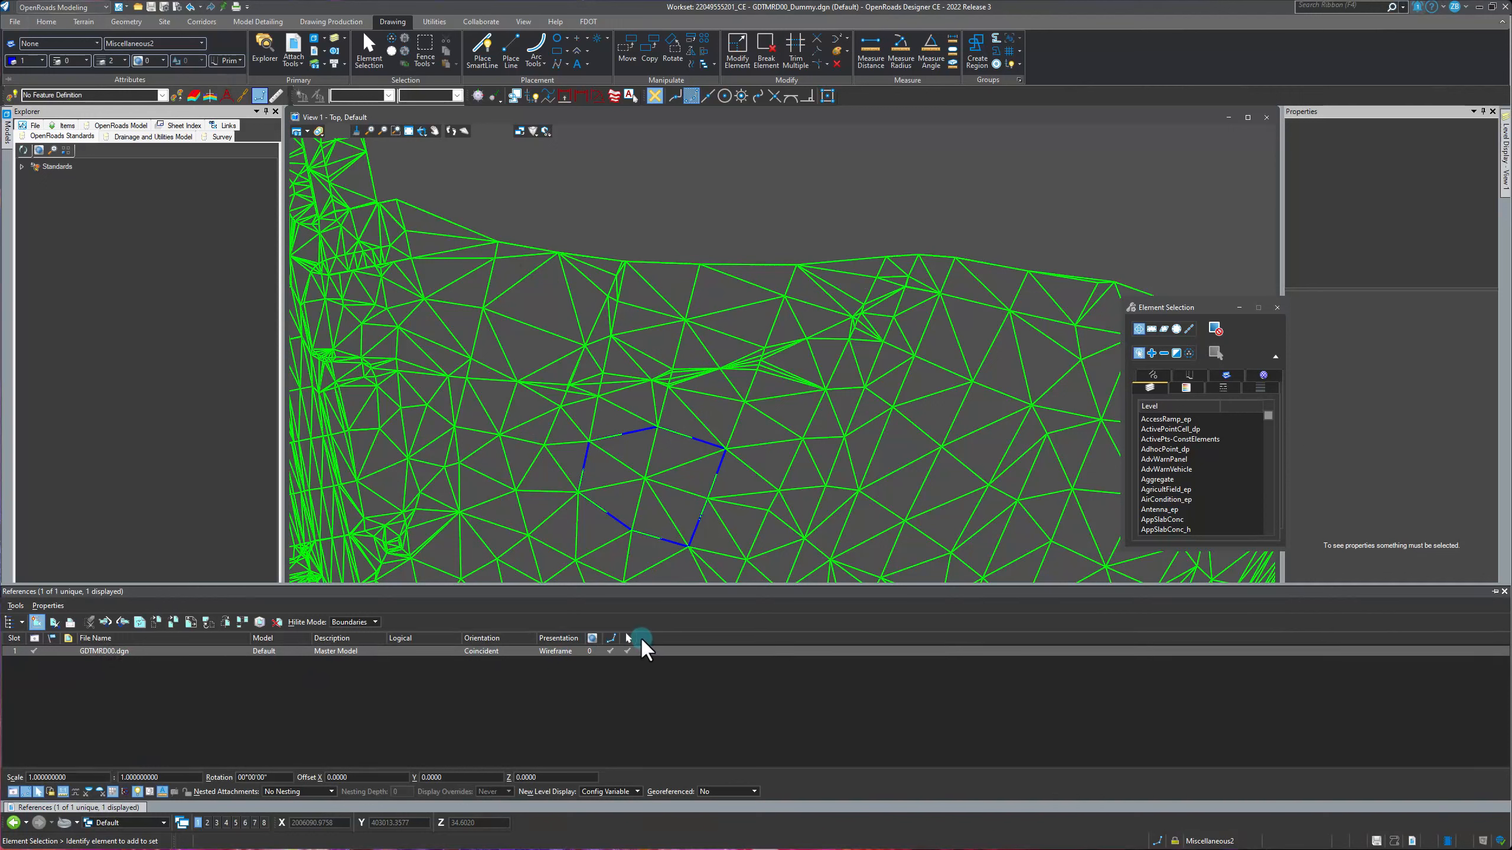
right_click(559, 640)
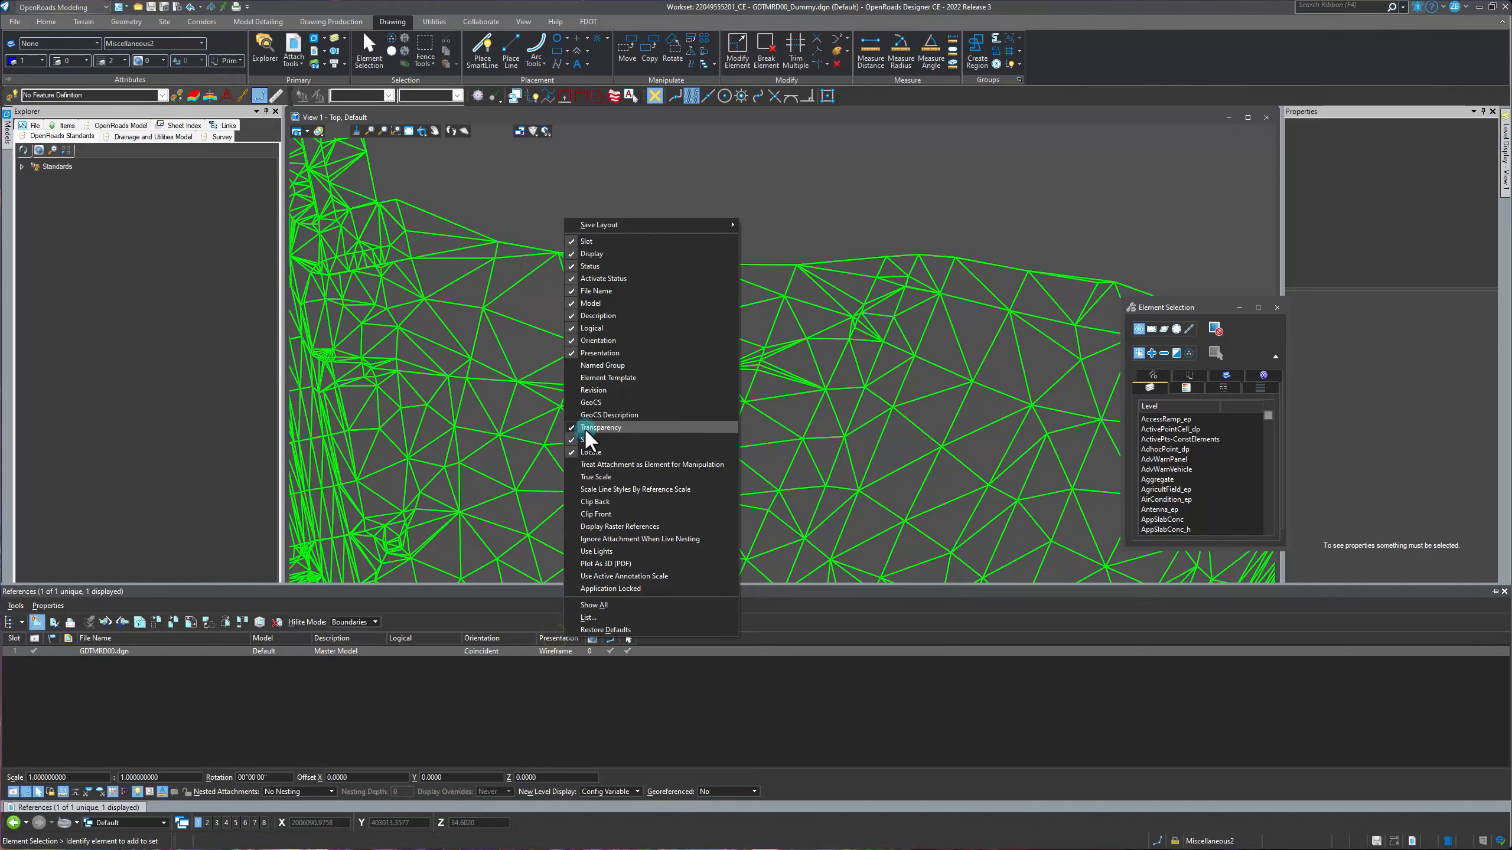
double_click(588, 652)
double_click(608, 743)
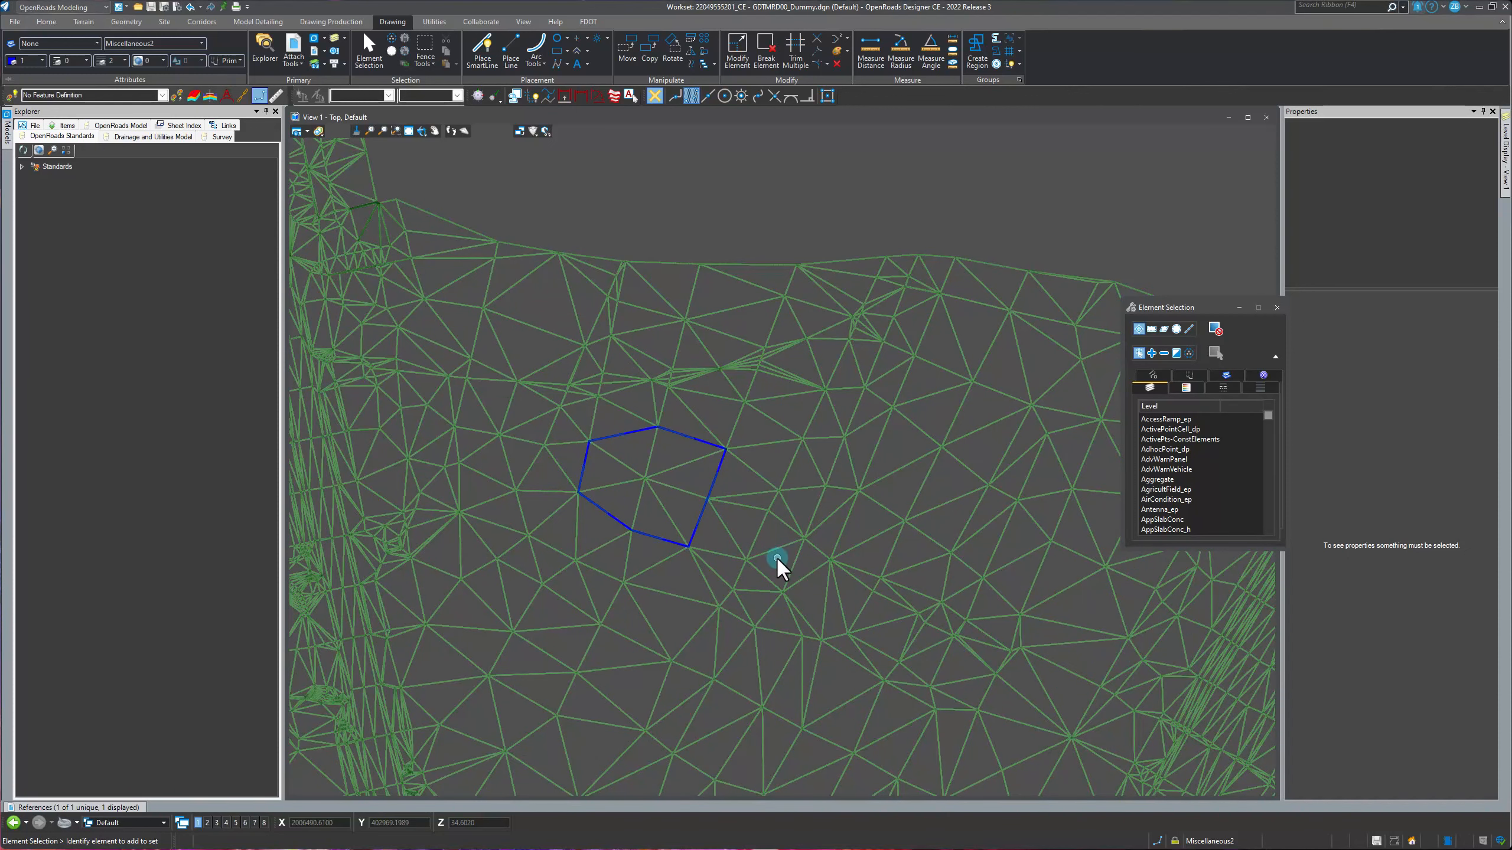
- Start a clipped terrain model from the referenced Existing Ground terrain, using the small closed Miscellaneous2 shape as the clipping element
click(83, 21)
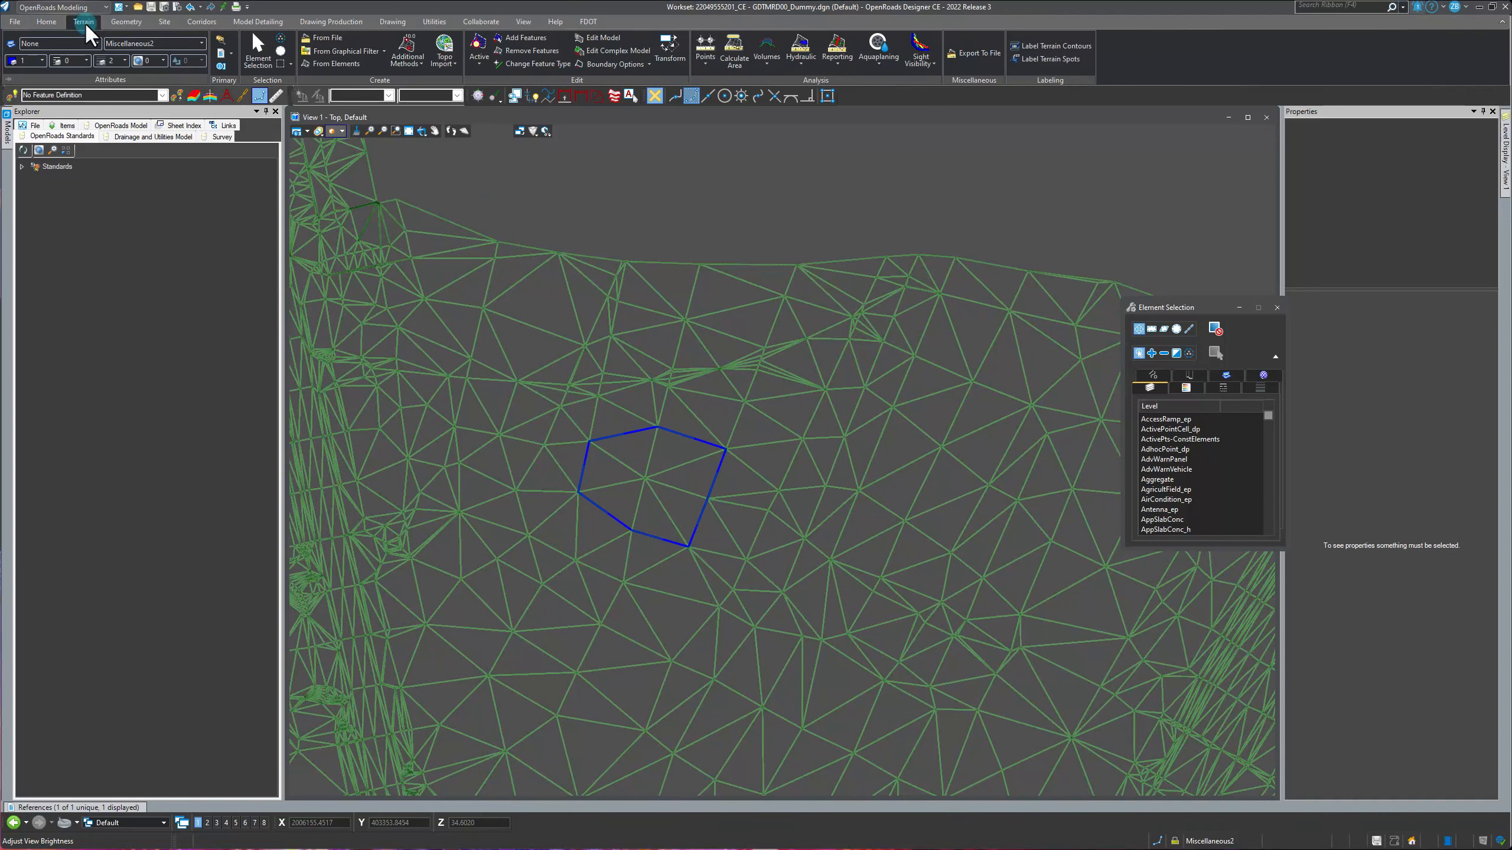
click(405, 64)
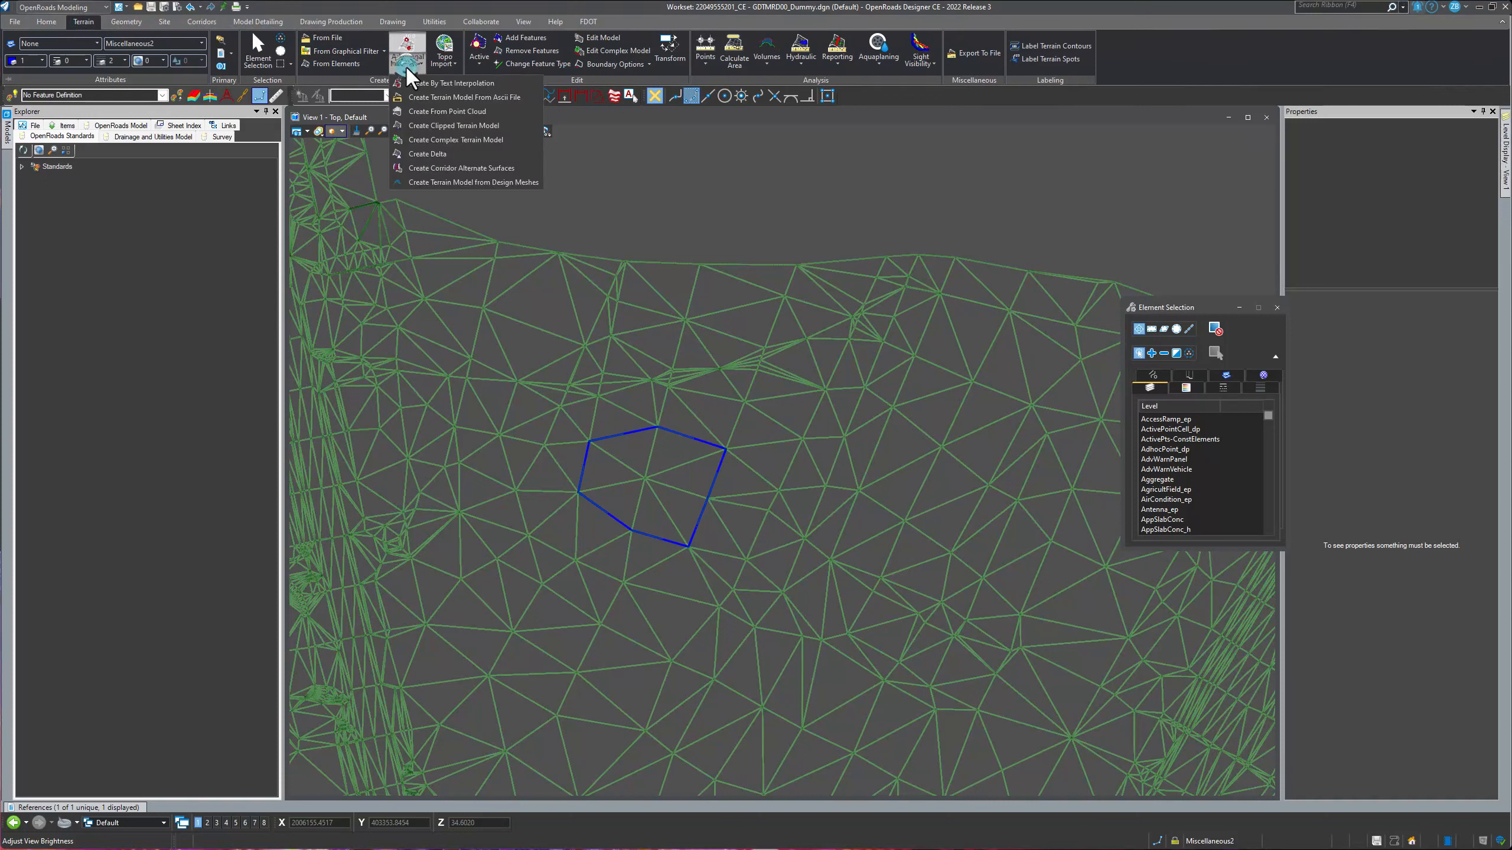
click(437, 125)
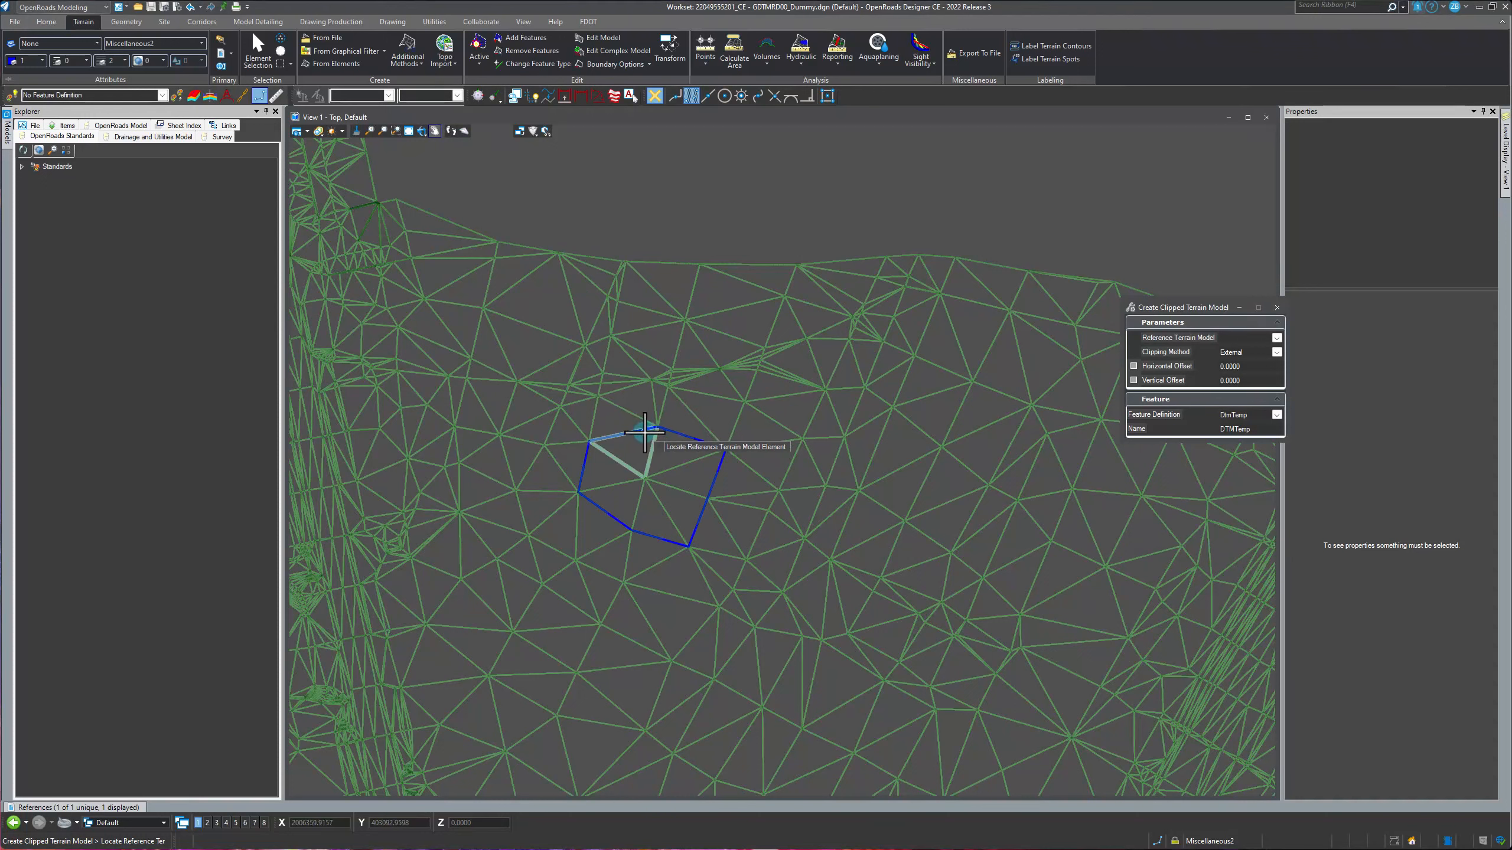
click(686, 263)
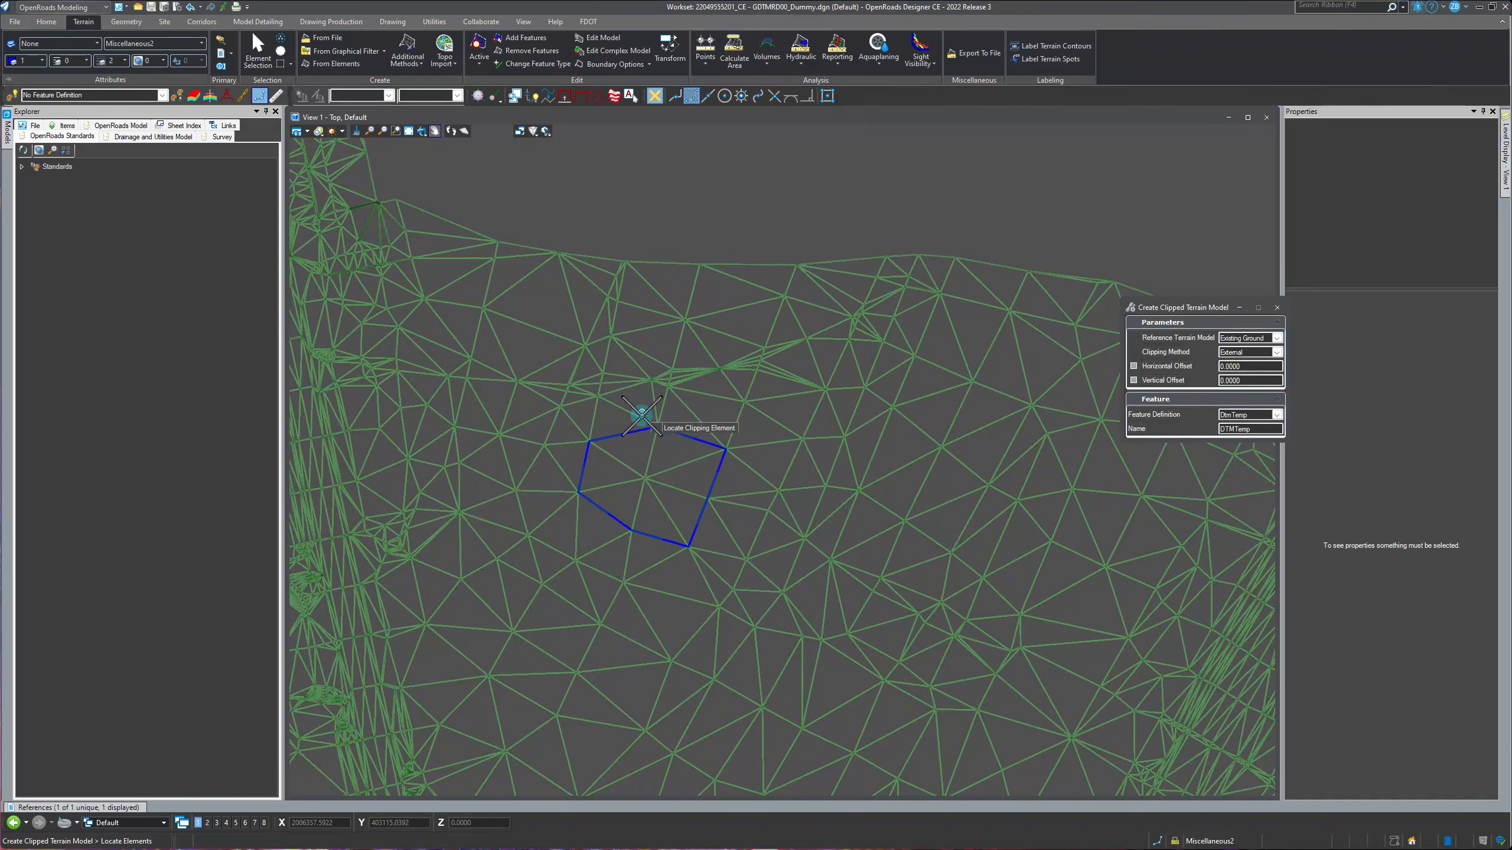
click(635, 433)
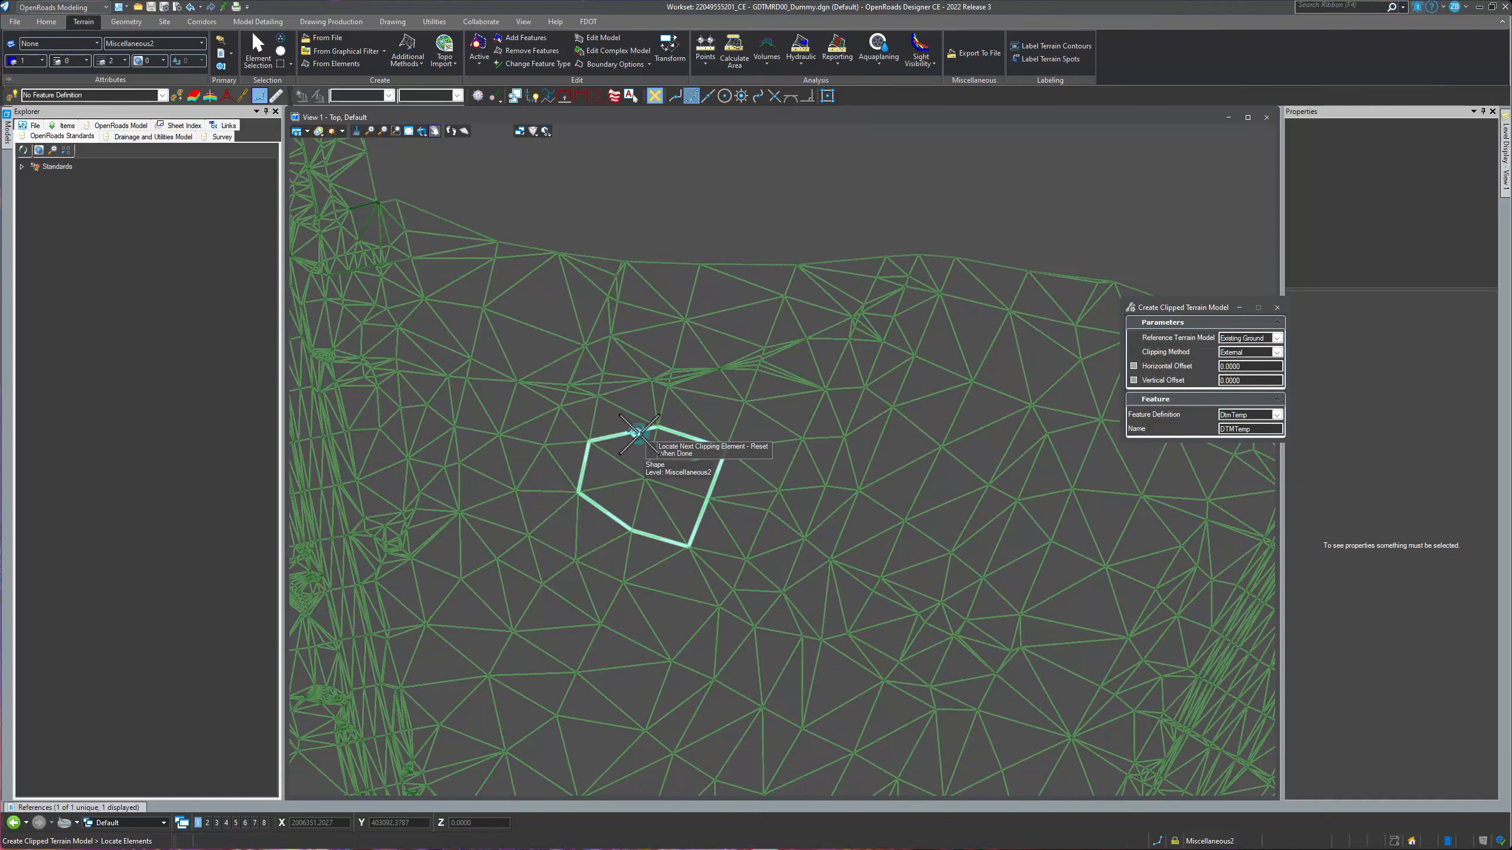
right_click(675, 451)
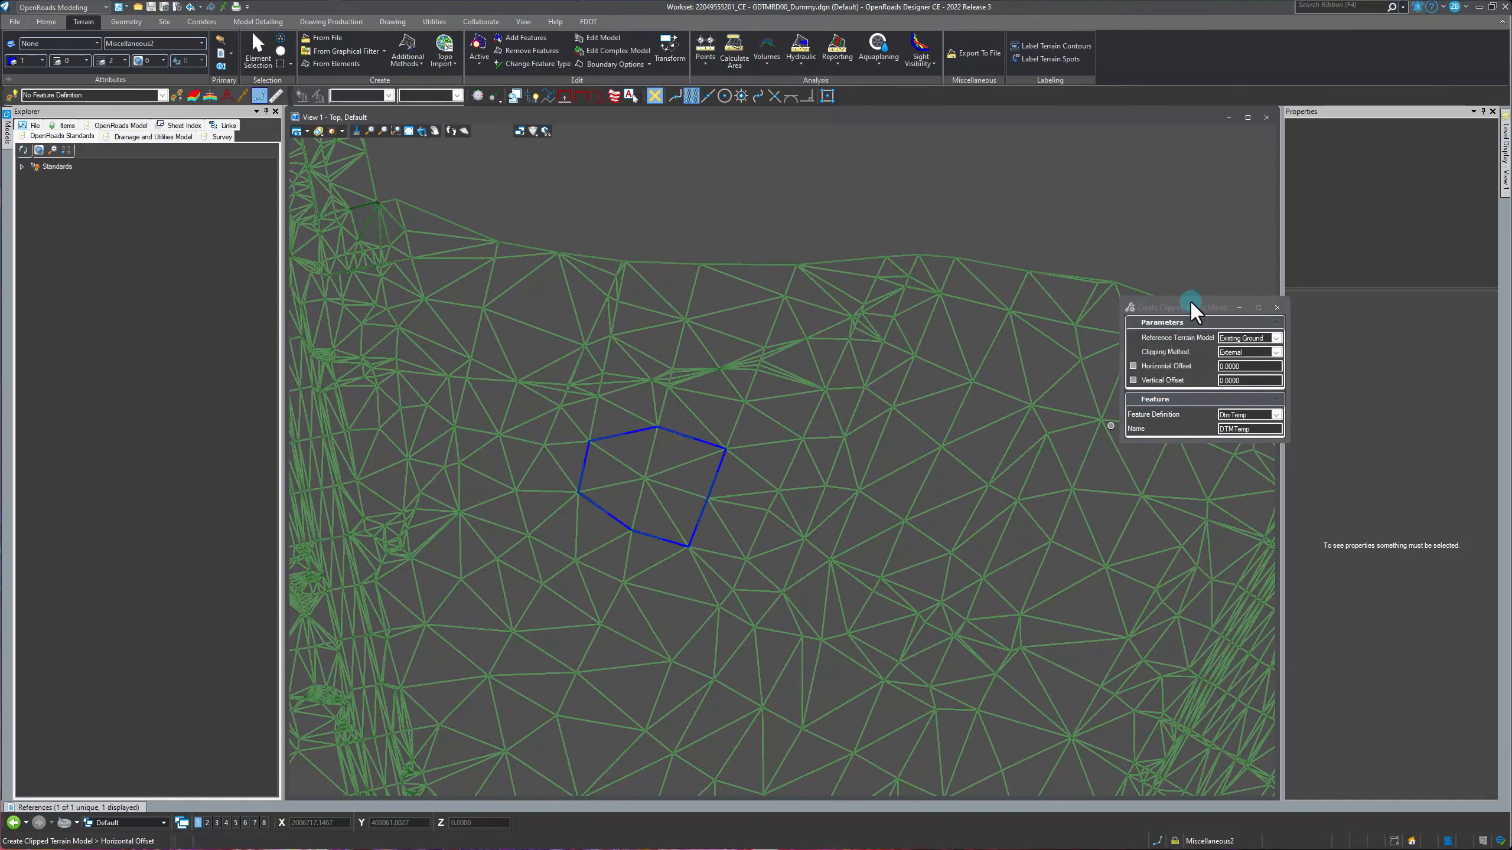
- Name the clipped terrain ExGroundDummy and create it with External clipping, zero offsets and the DtmTemp feature definition
drag(1181, 306, 806, 153)
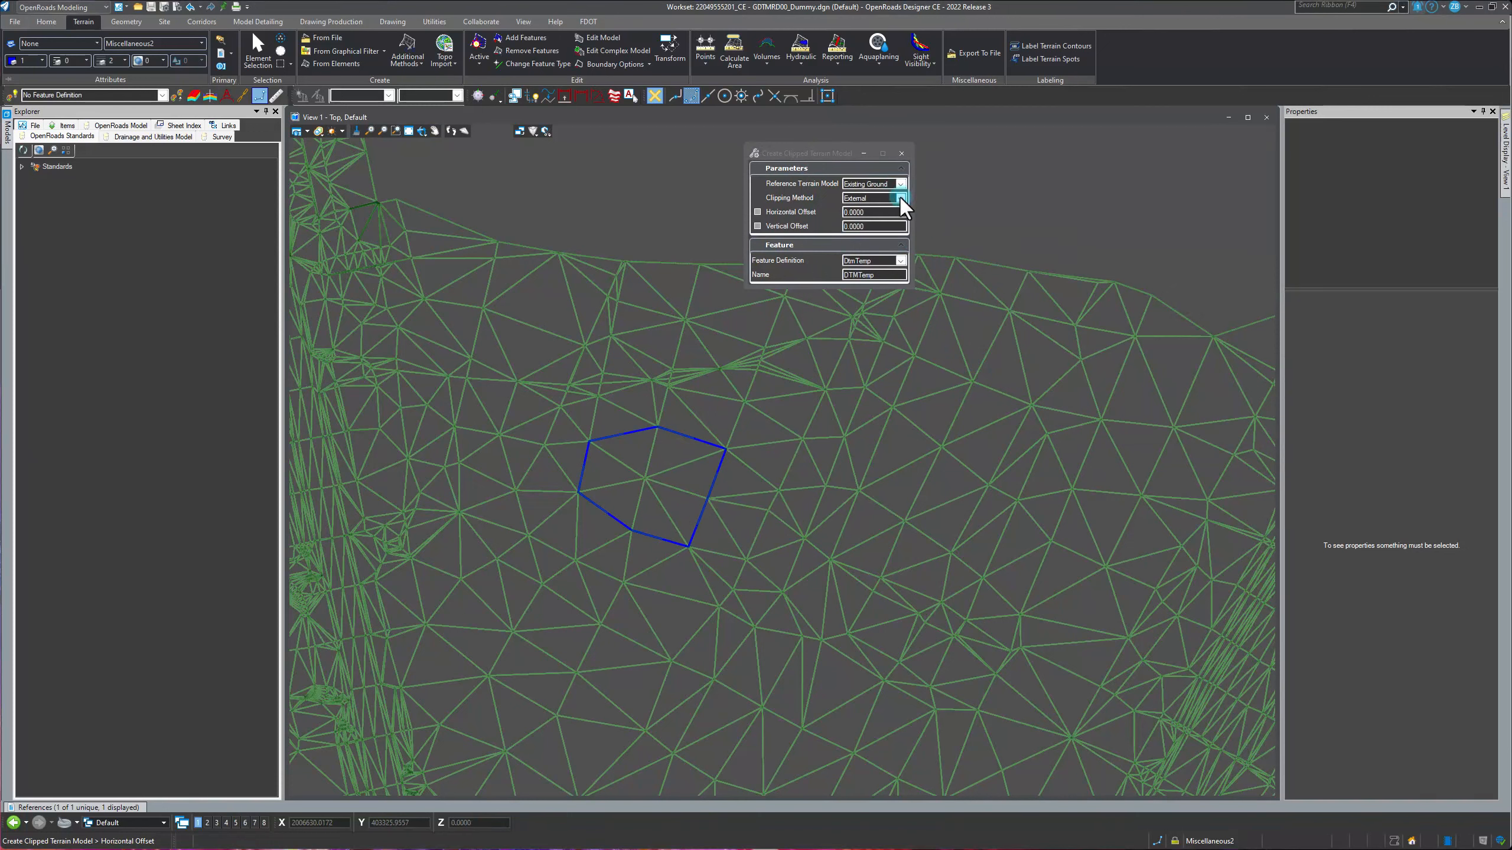
click(897, 275)
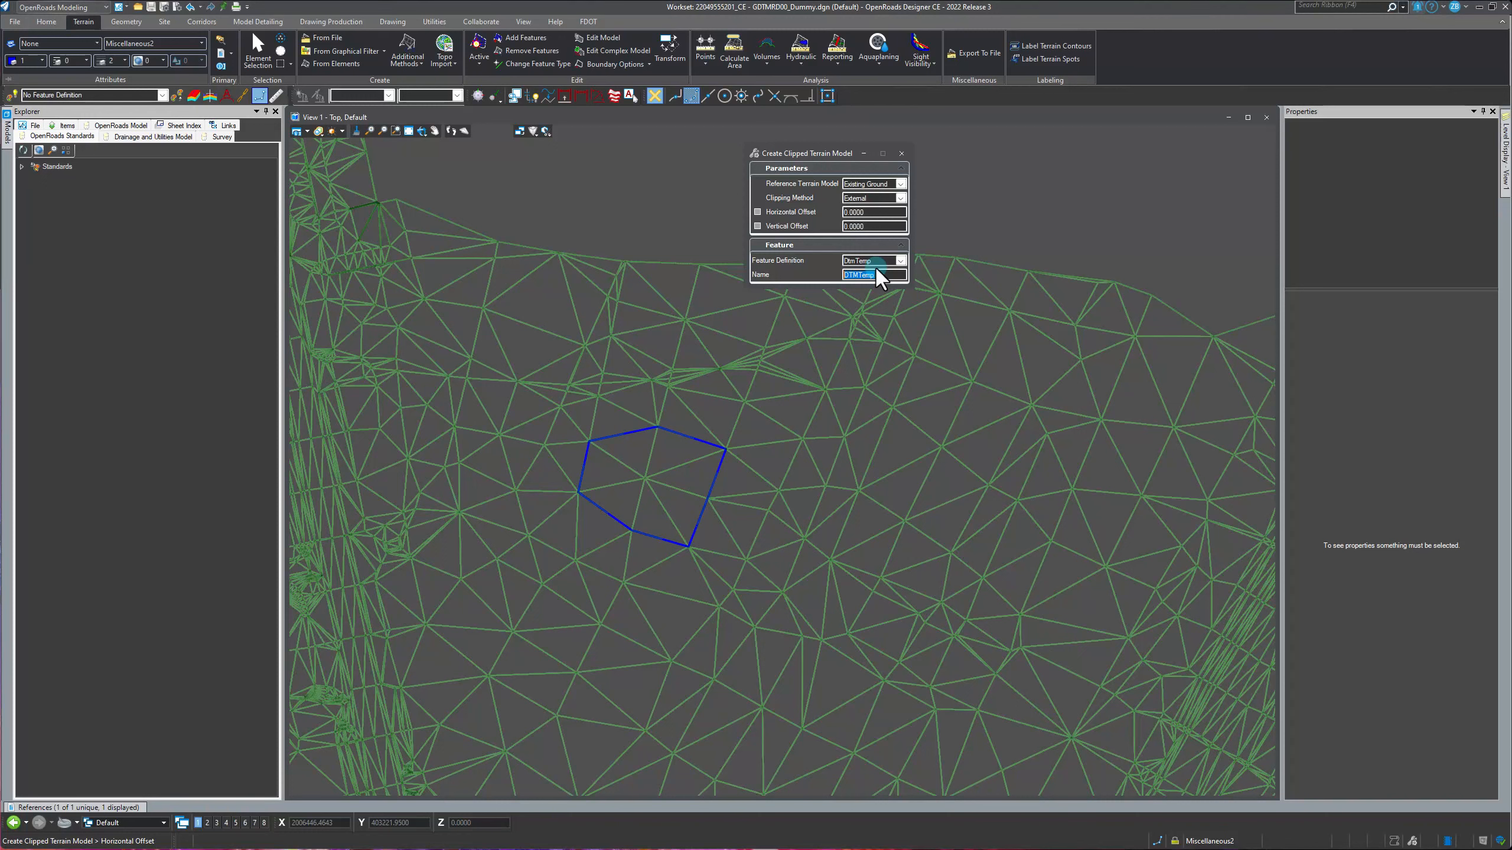
text(ExGroundDummy)
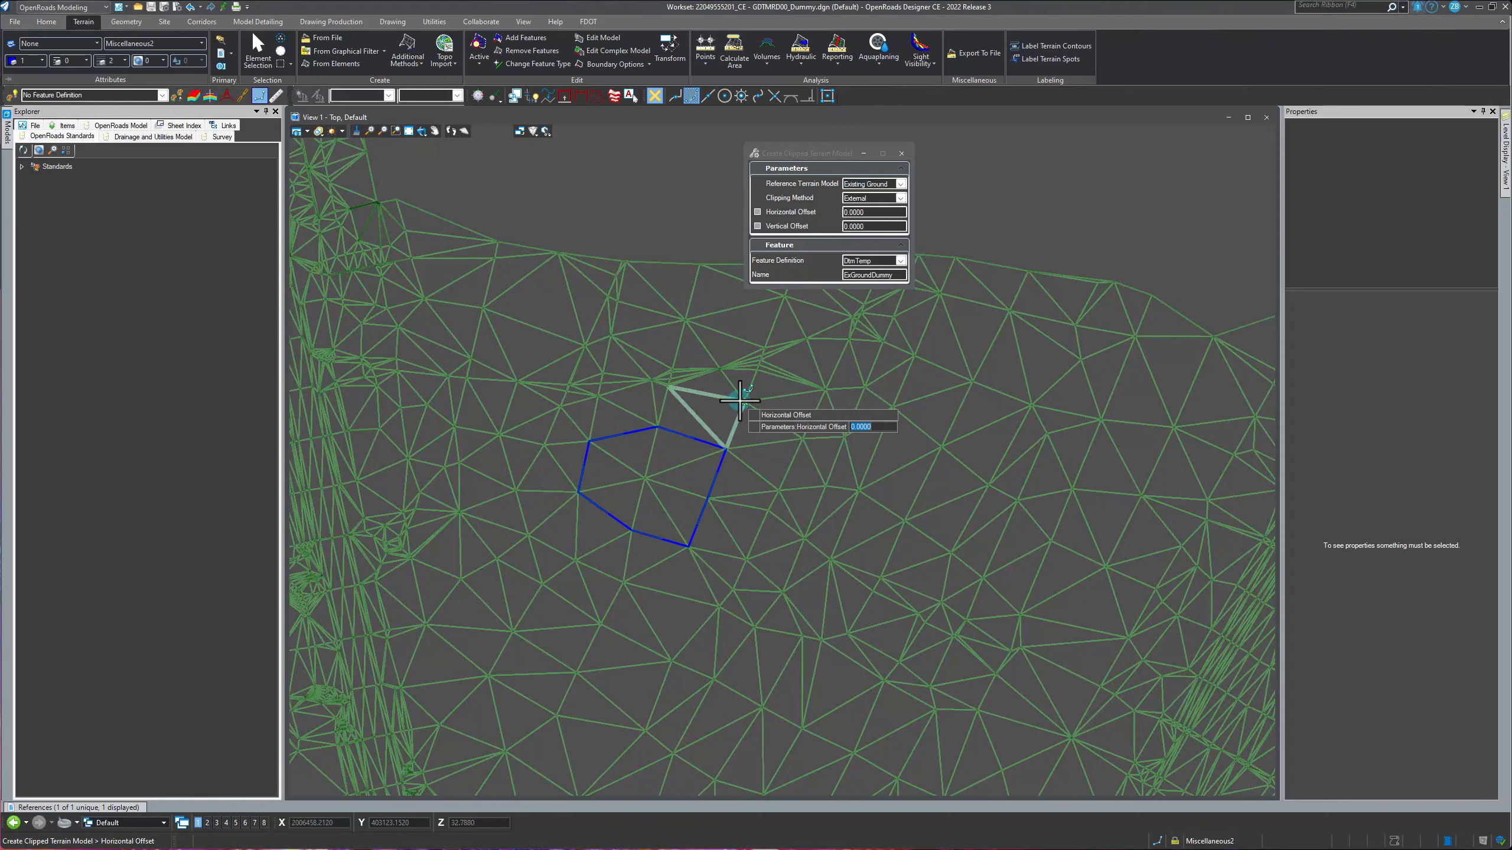
click(717, 418)
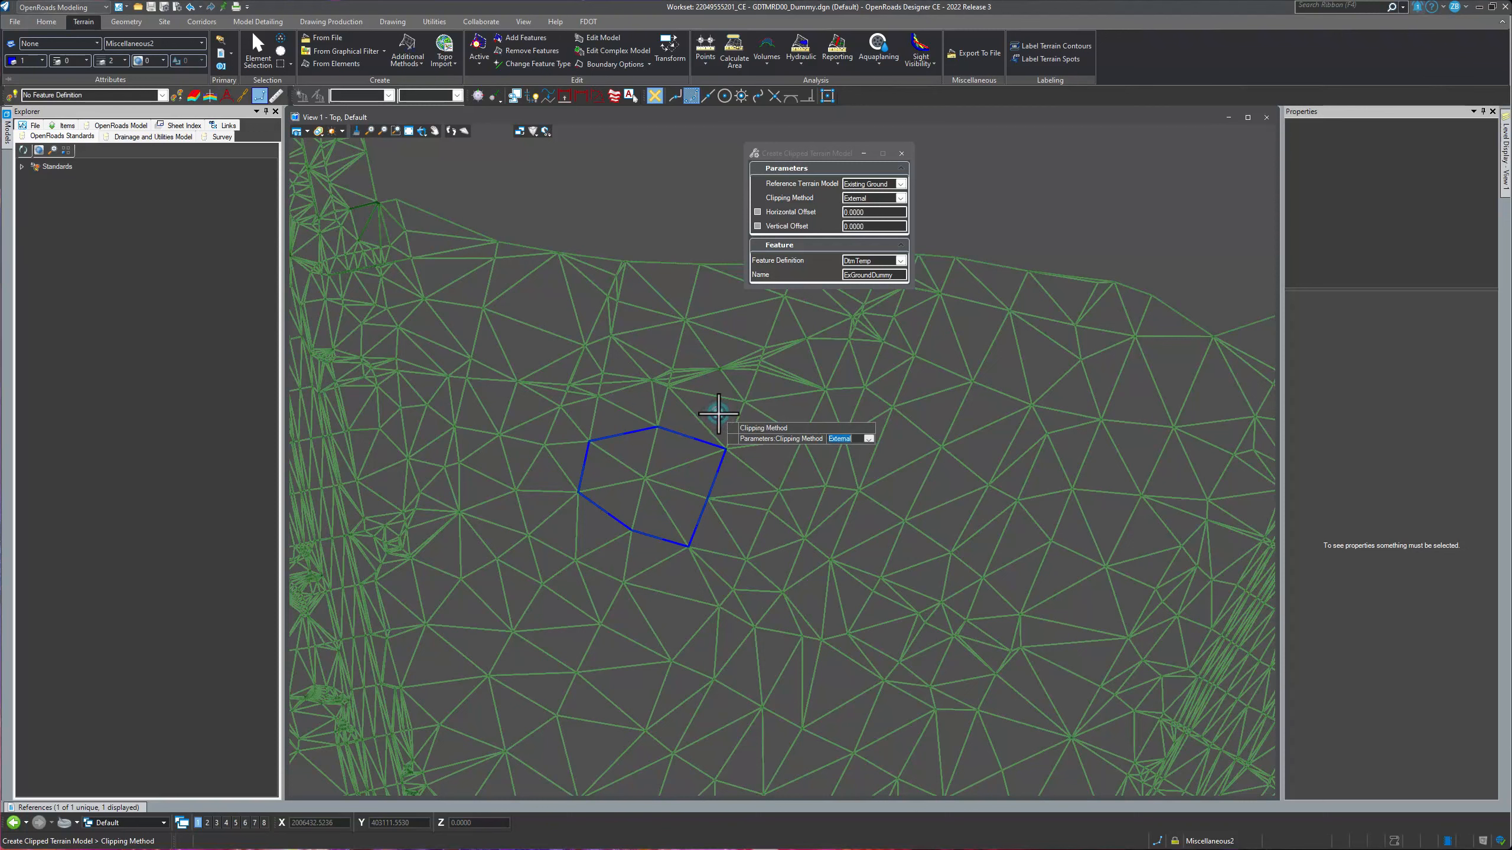
click(715, 414)
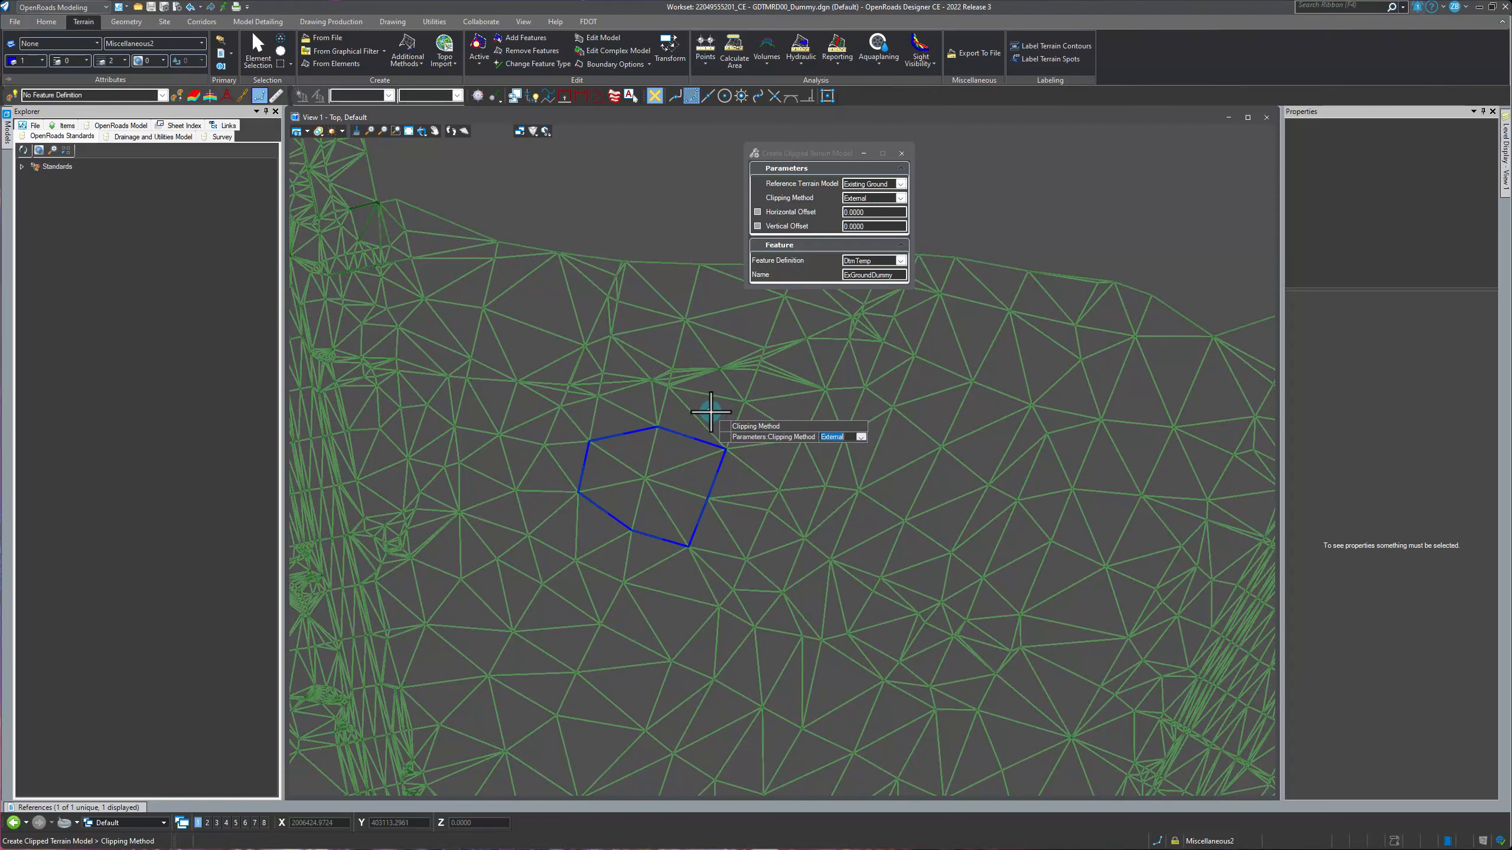
click(717, 413)
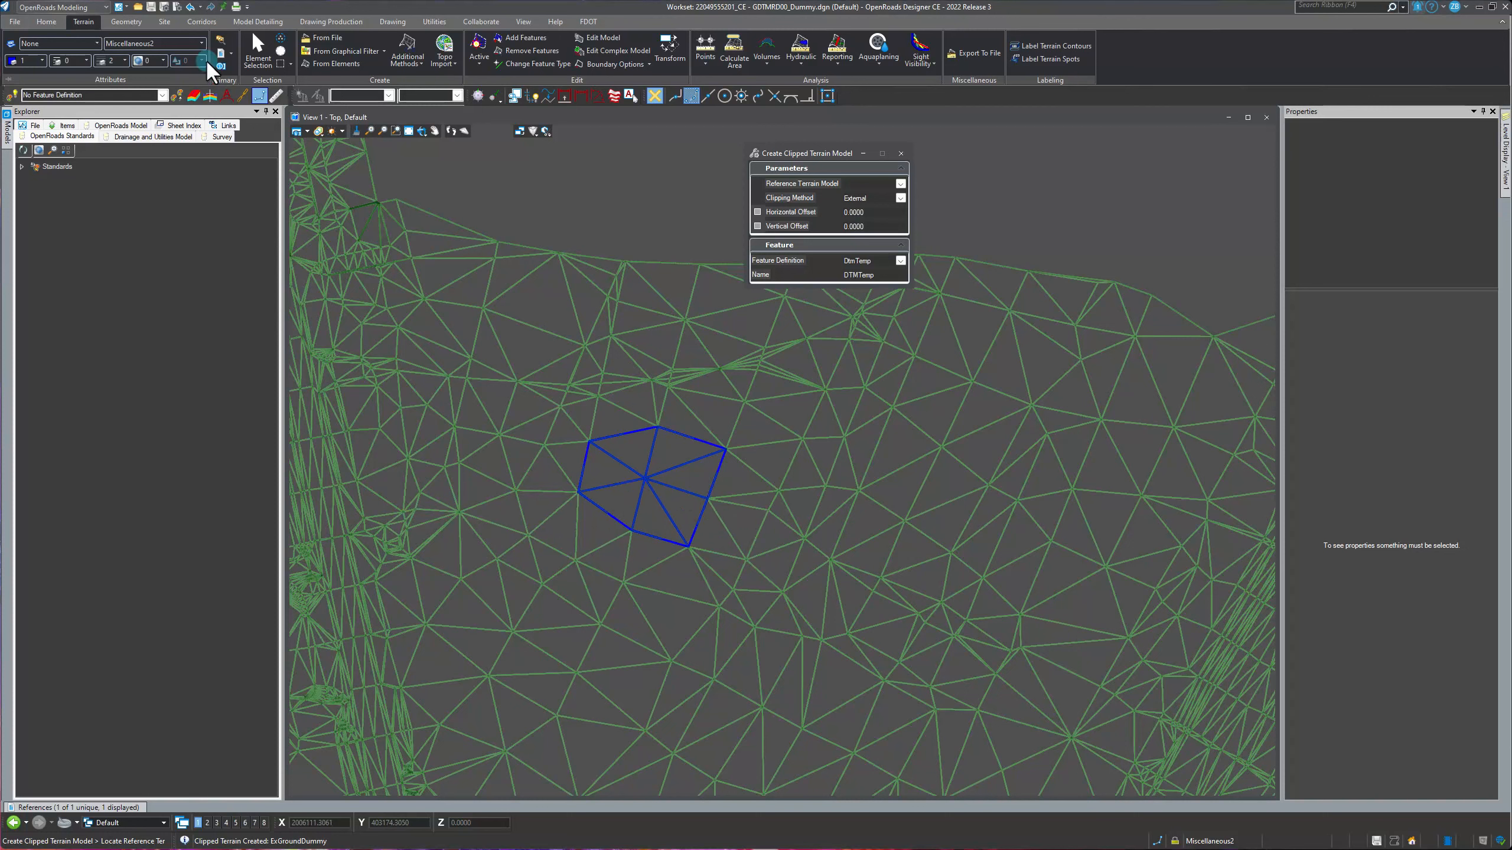
click(257, 52)
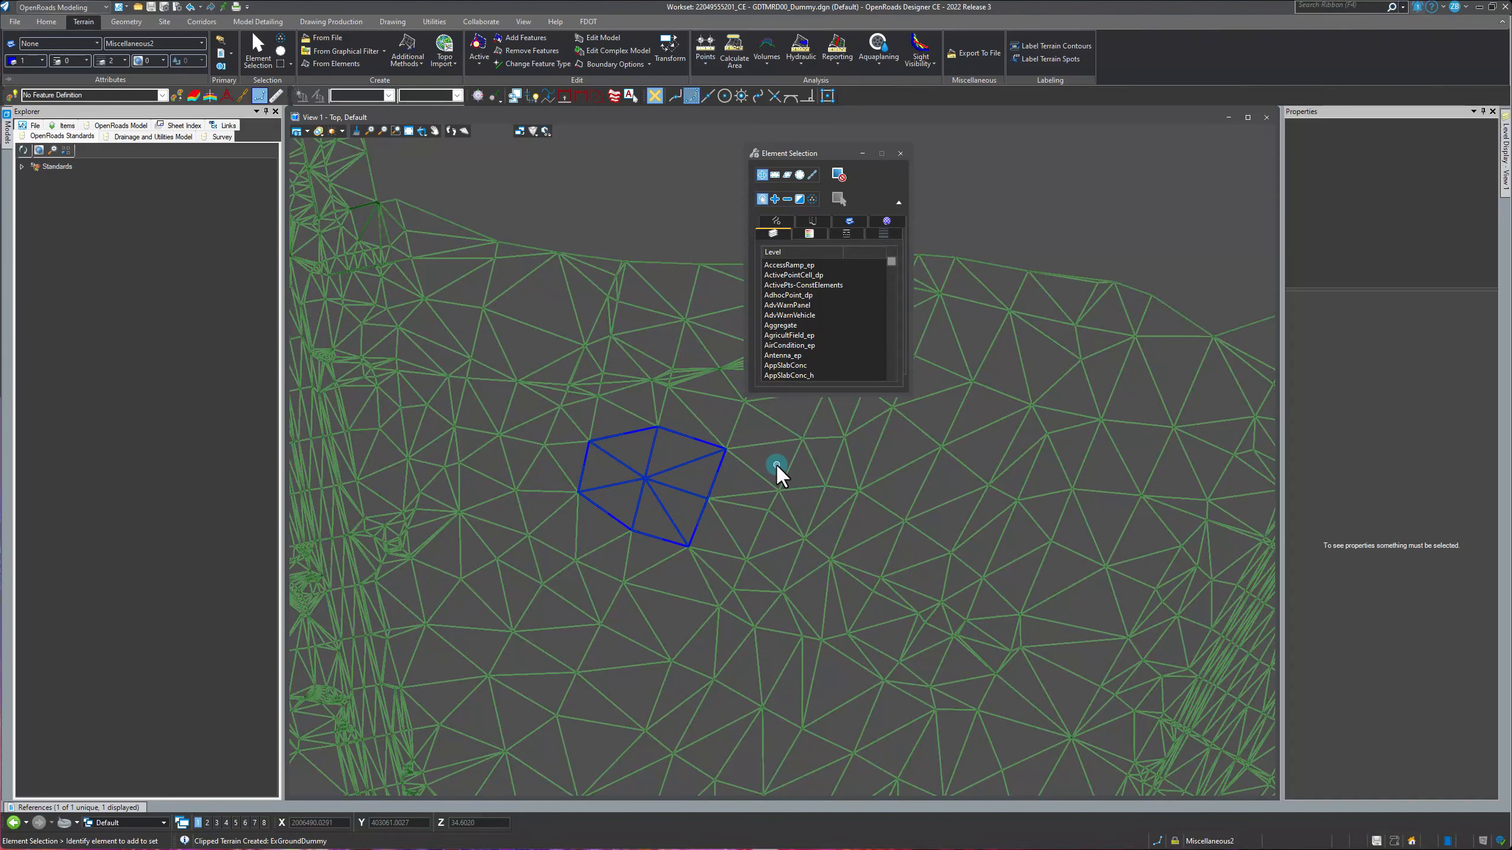
drag(791, 153, 1024, 154)
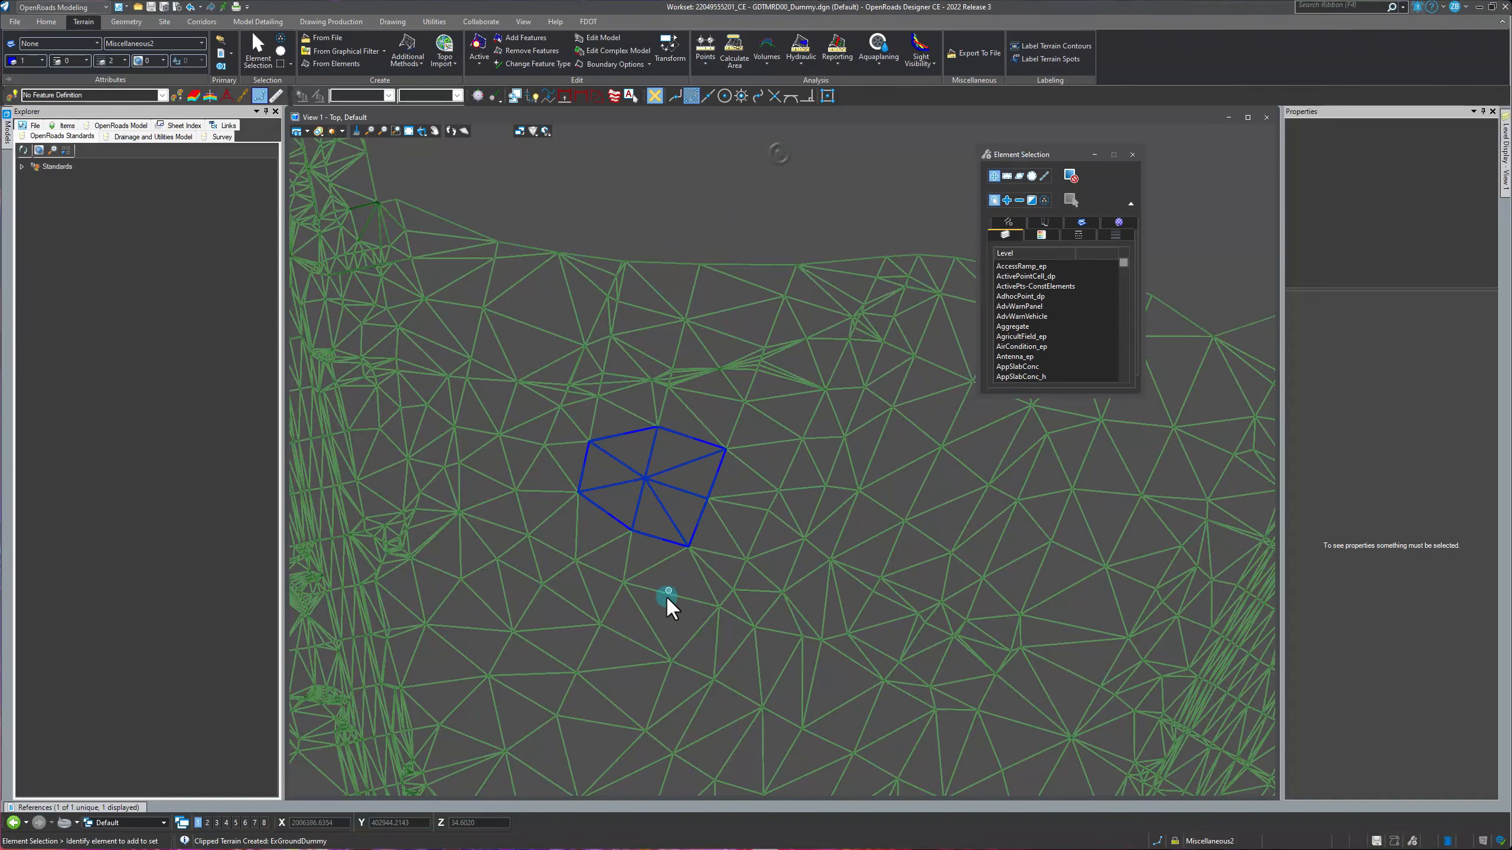
- Create and open a survey GDTMRD digital terrain model file with sequence number 01, county Leon and coordinate system FL83/2011-NF
scroll(711, 546, down, 5)
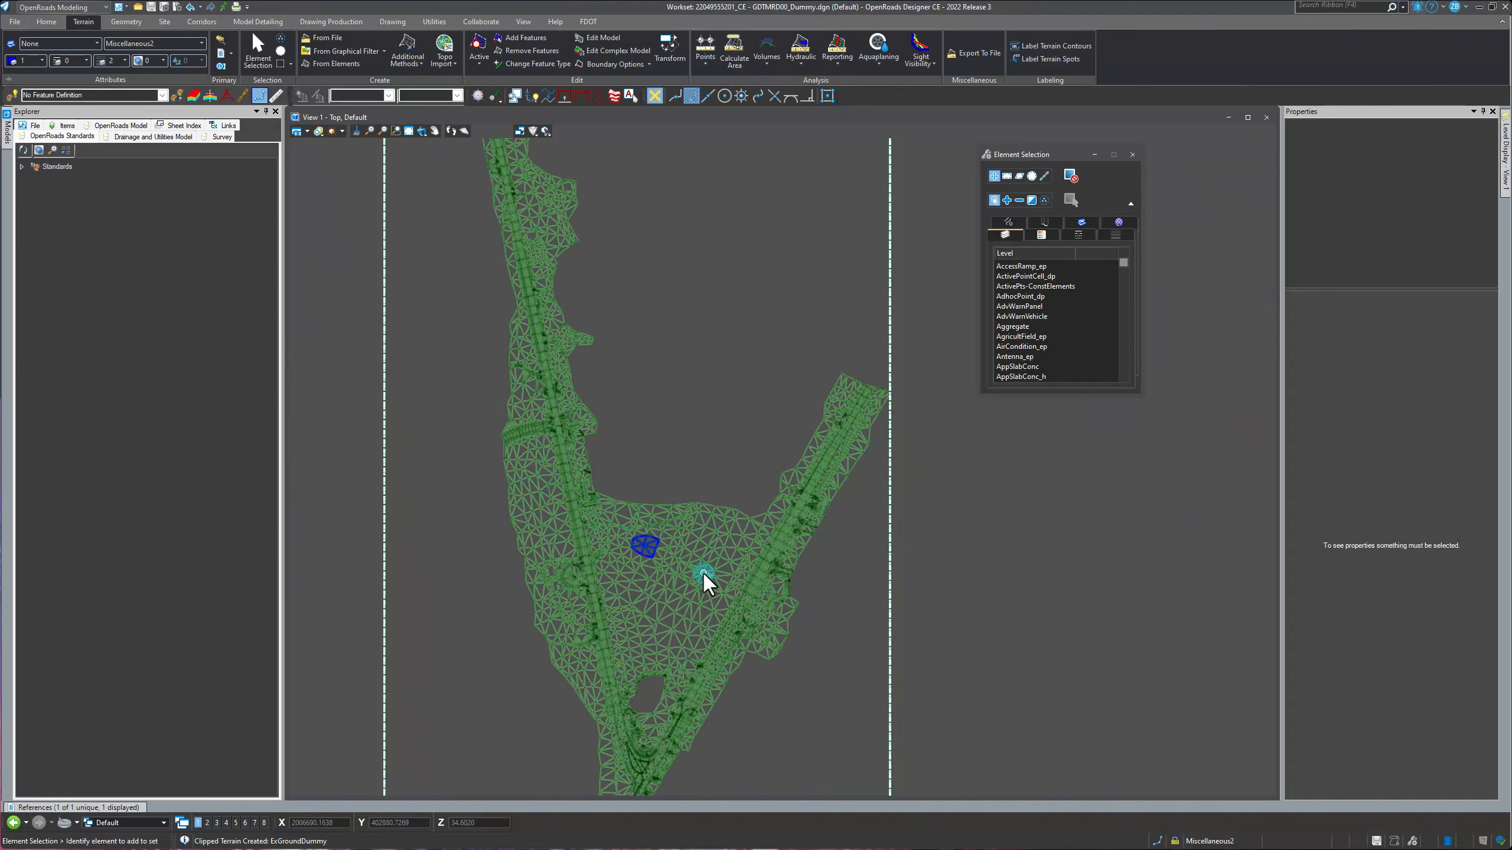
mouse_move(703, 573)
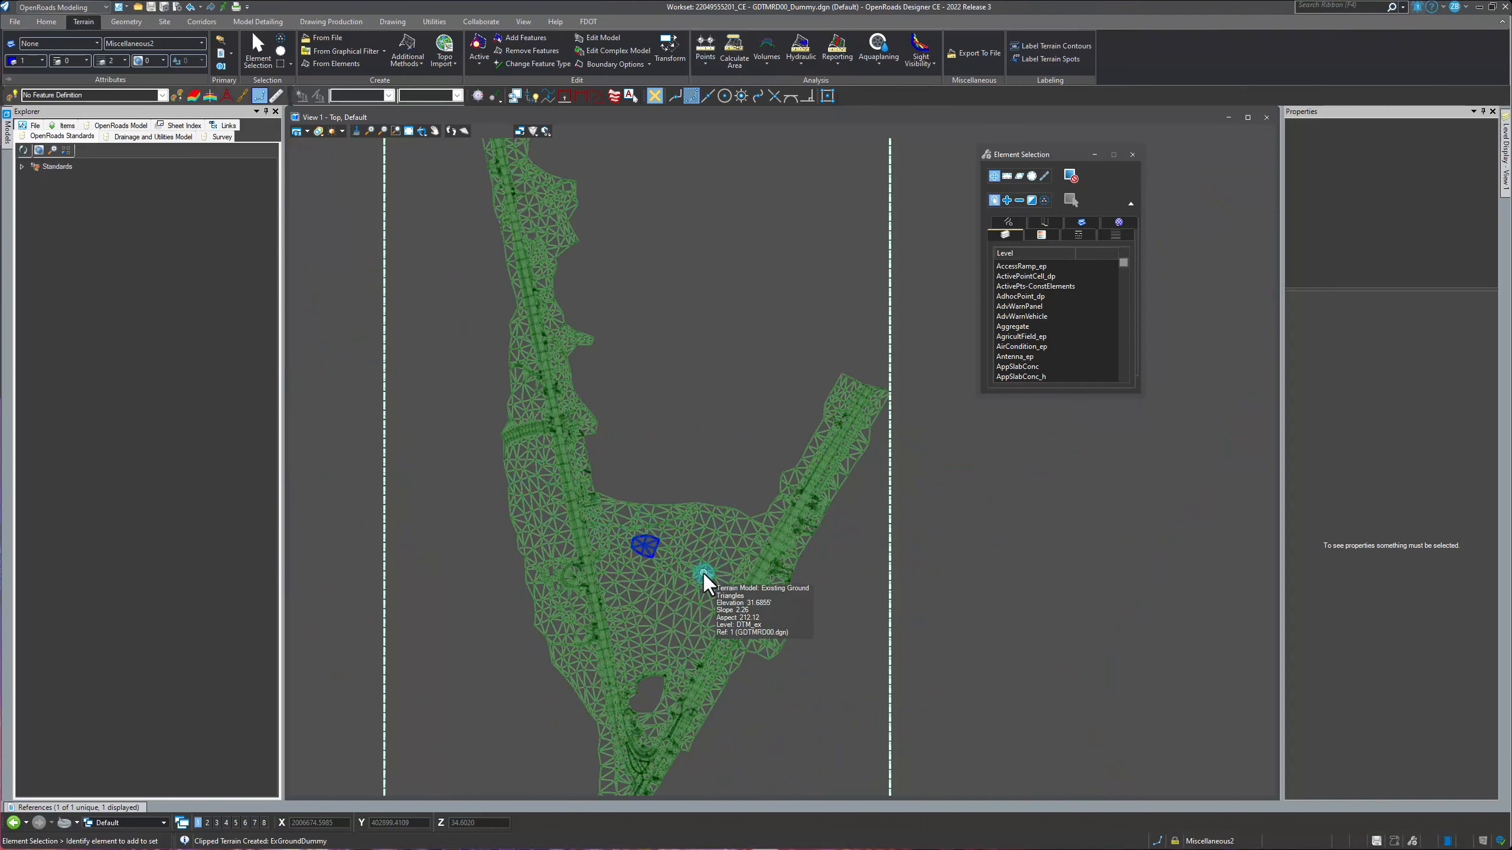
click(681, 452)
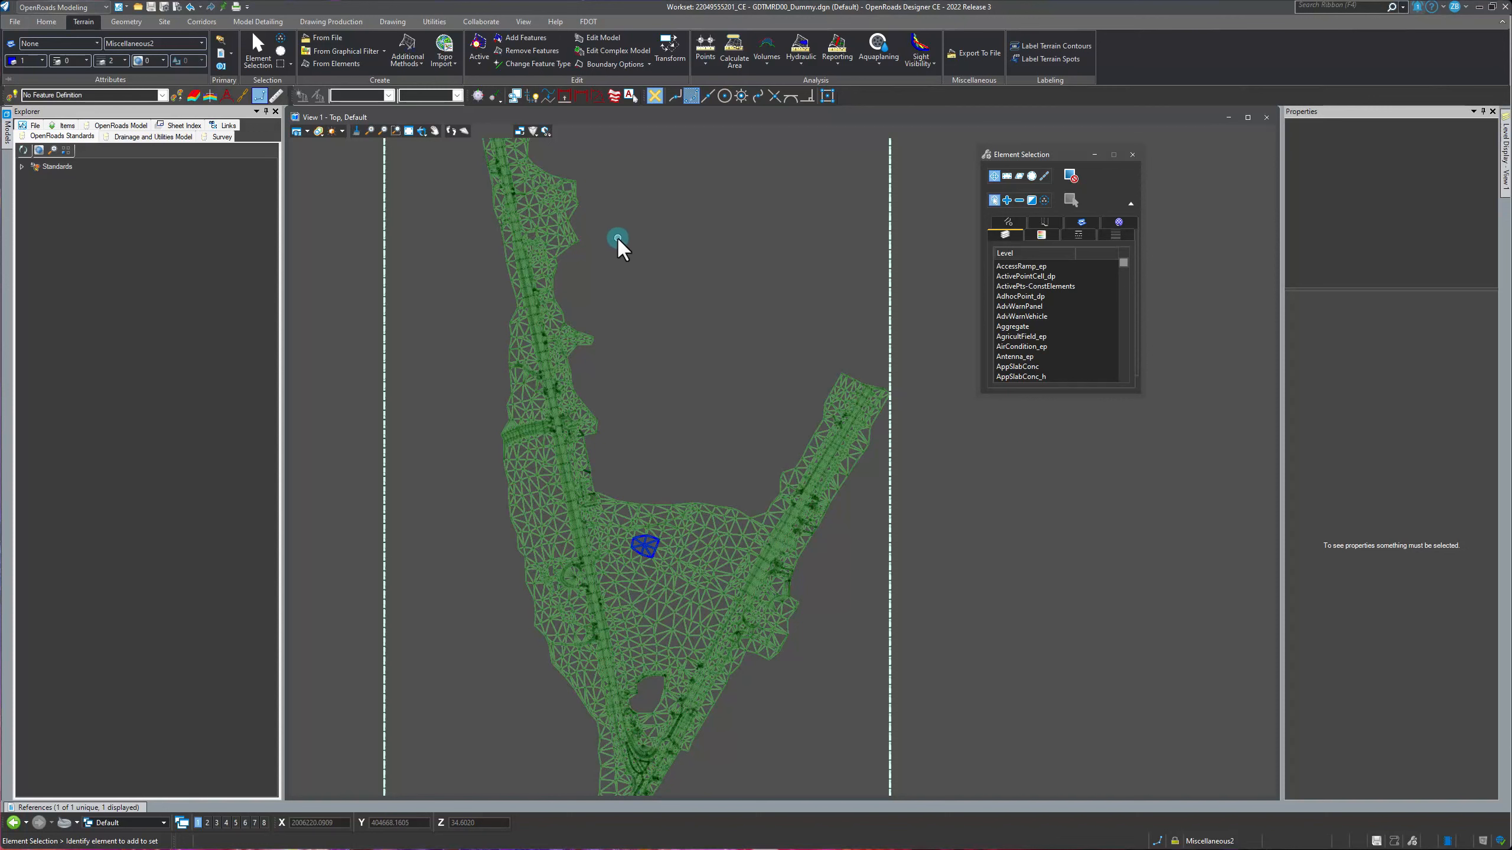
click(583, 21)
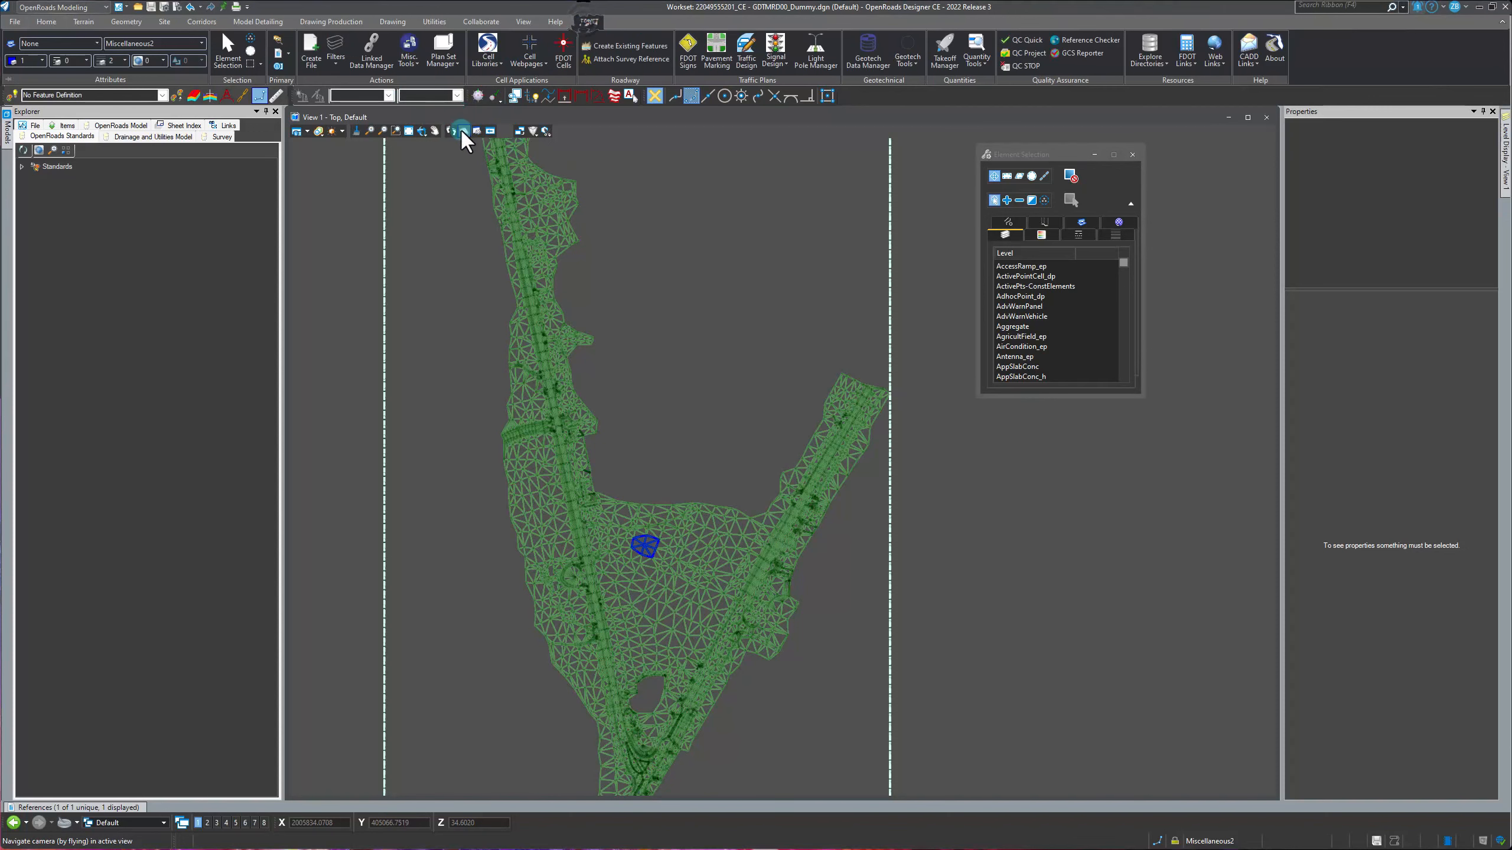
click(303, 53)
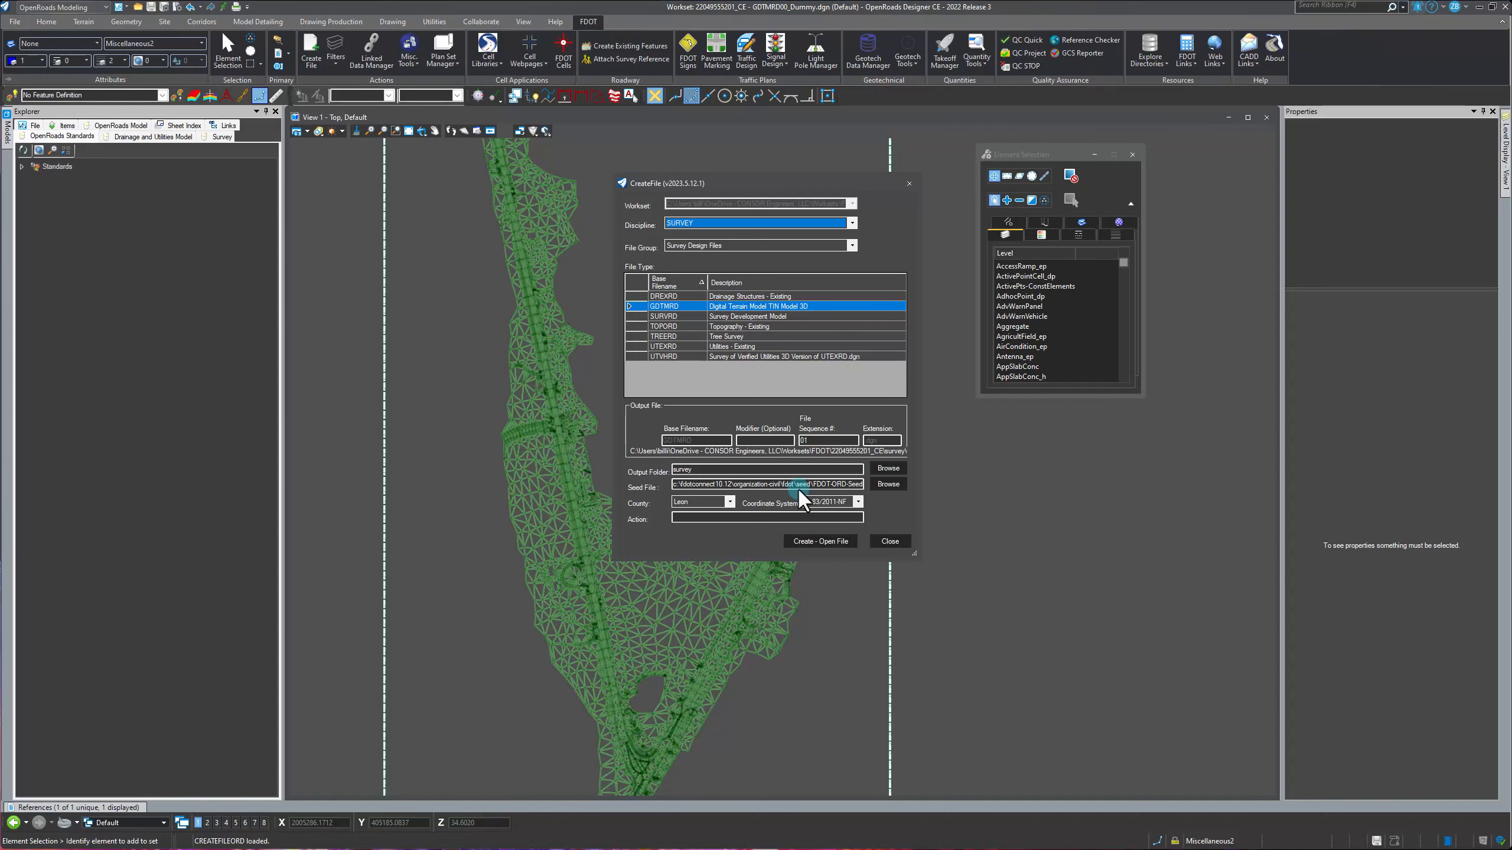
click(817, 540)
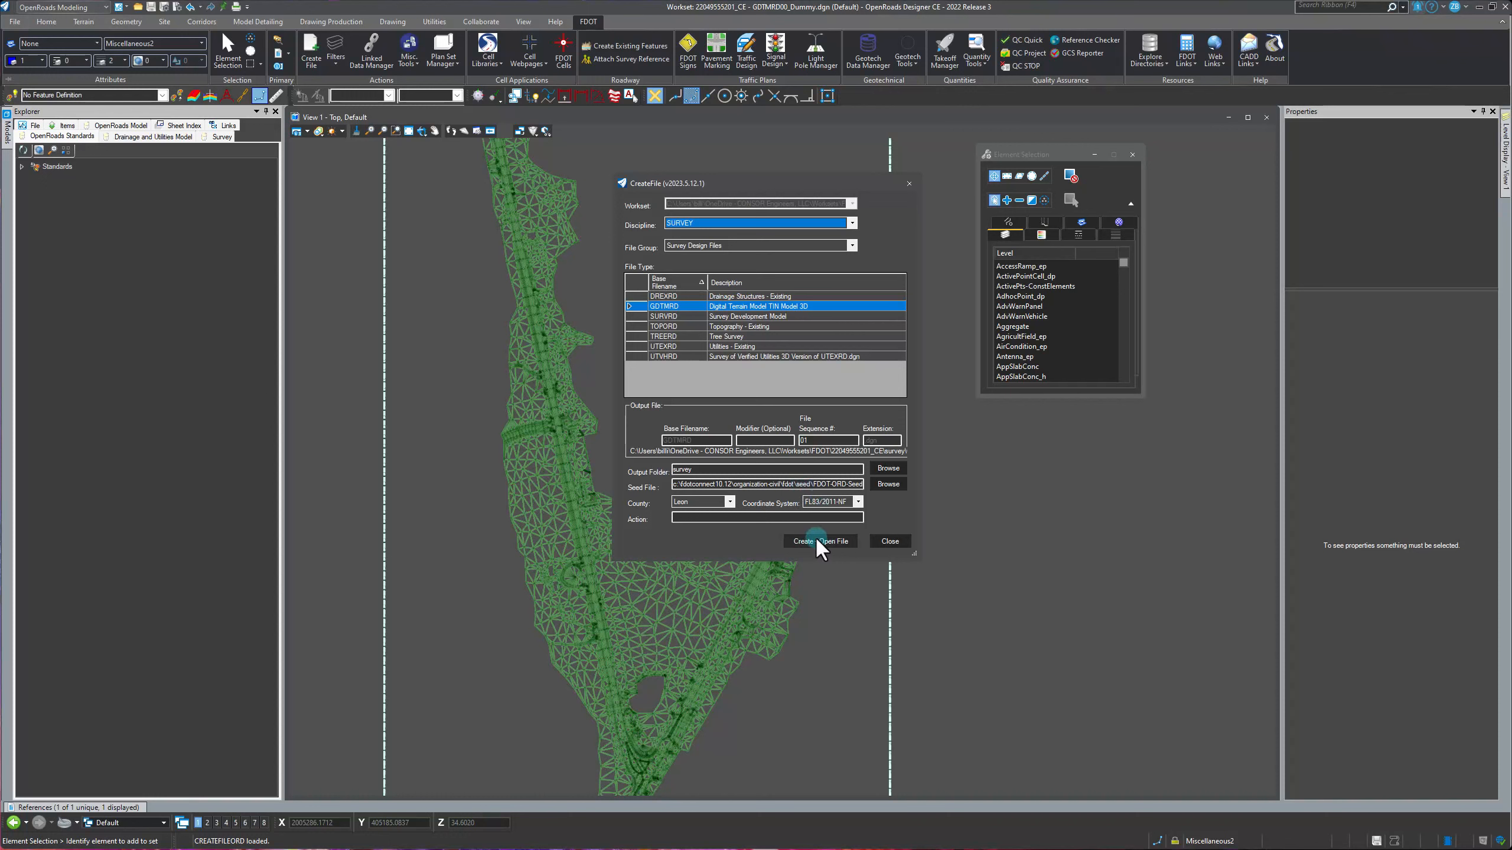
- Open the new GDTMRD01.dgn file and attach GDTMRD00.dgn, GDTMRD00_Dummy.dgn and SURVRD01.dgn as Coincident references
click(828, 540)
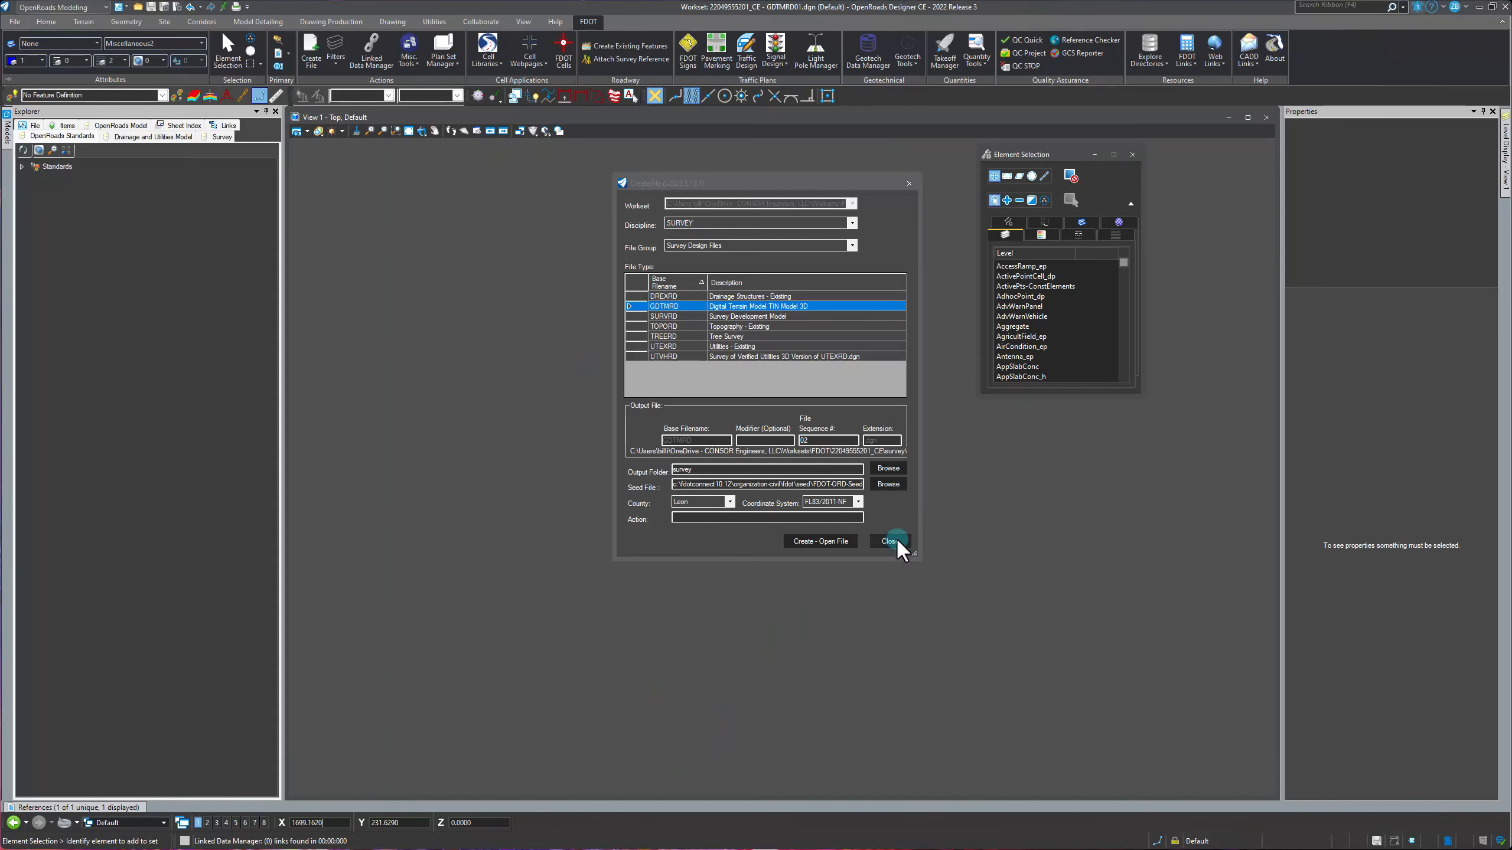
click(56, 808)
click(36, 623)
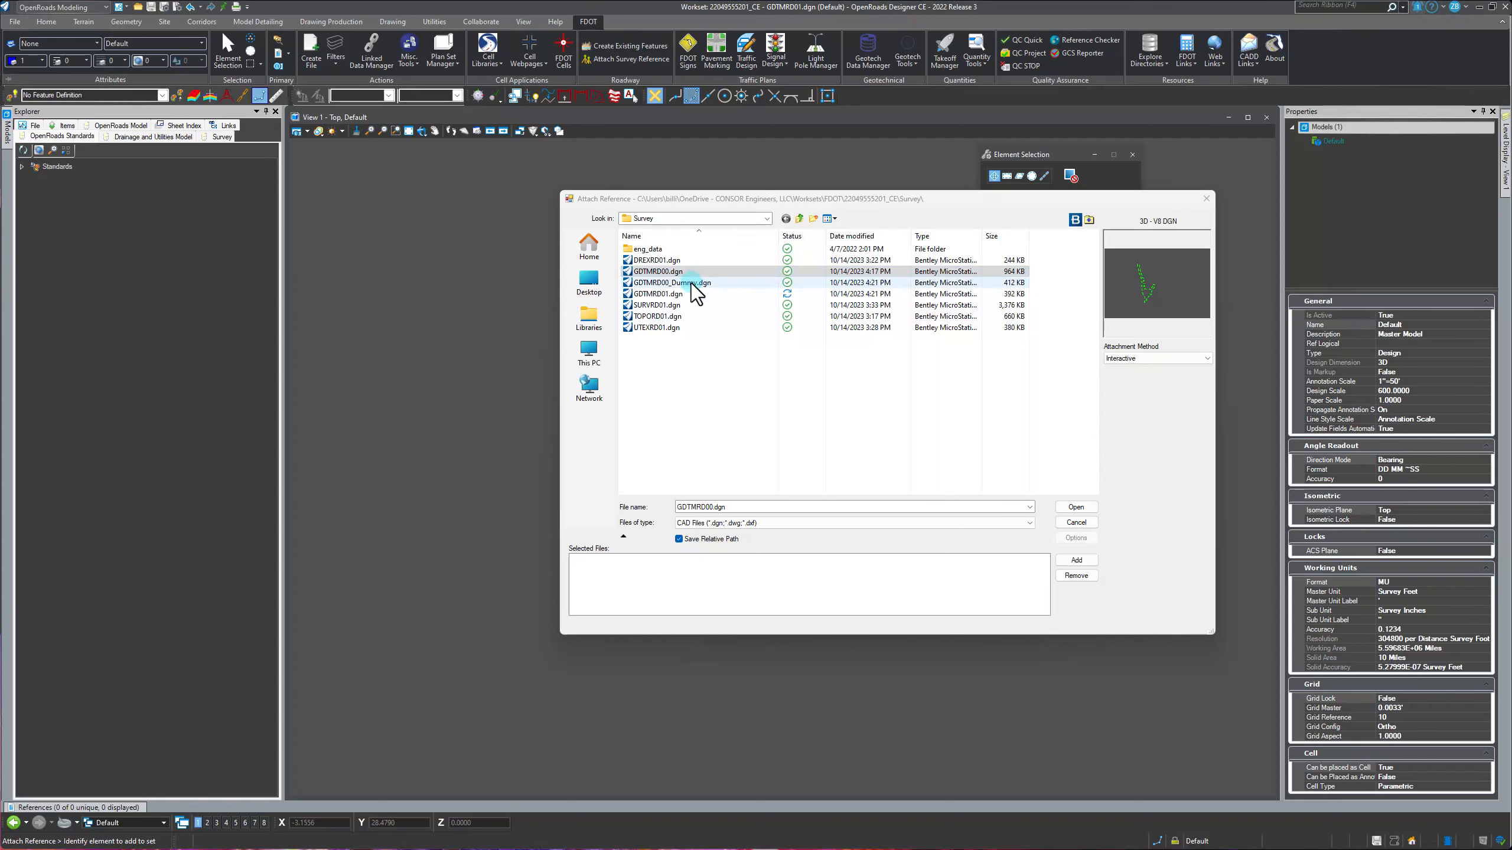
ctrl+click(693, 284)
ctrl+click(676, 306)
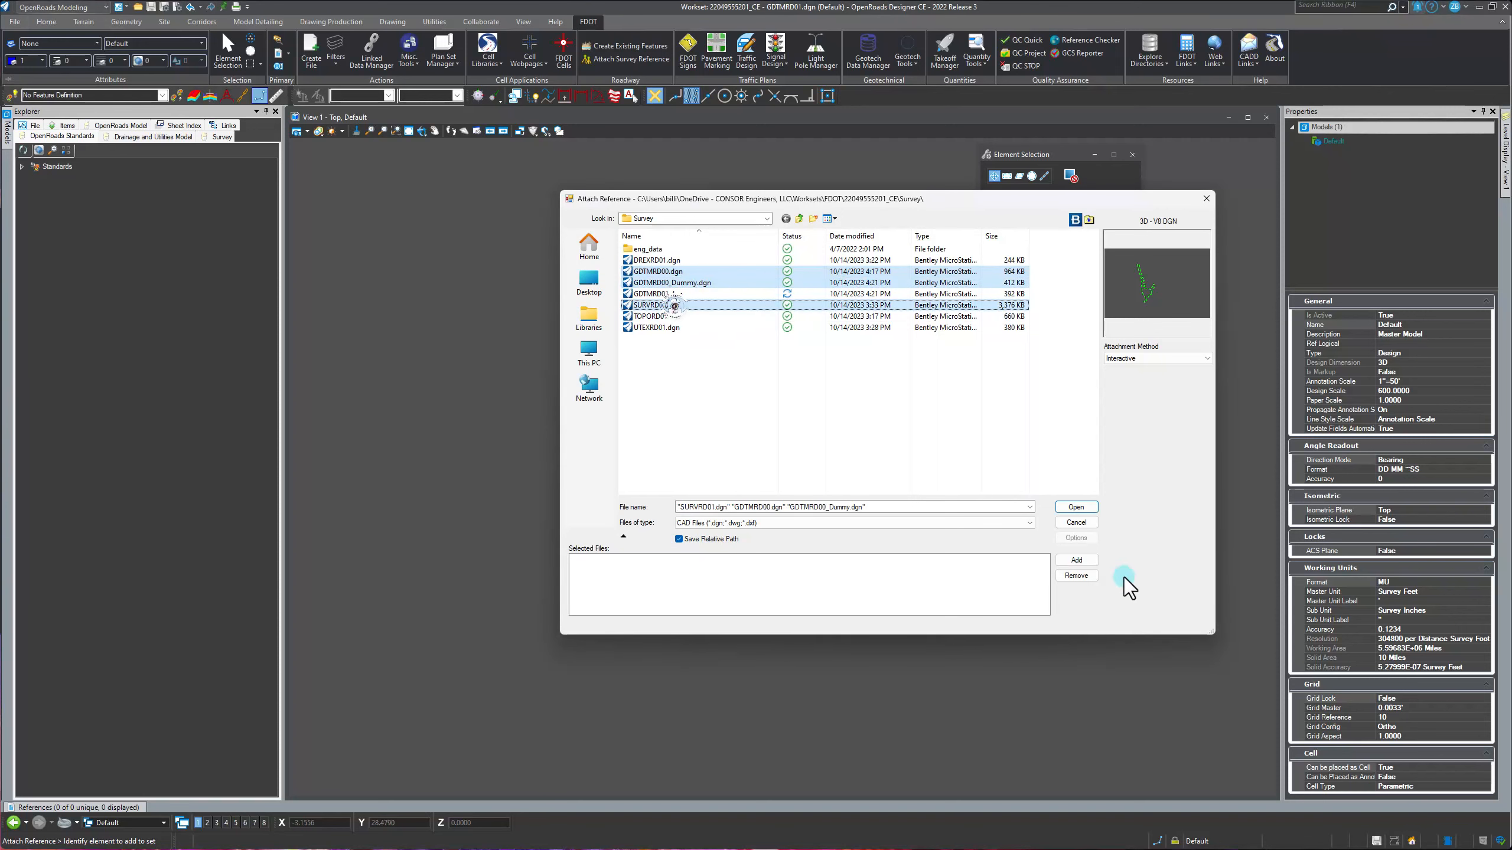
click(1075, 507)
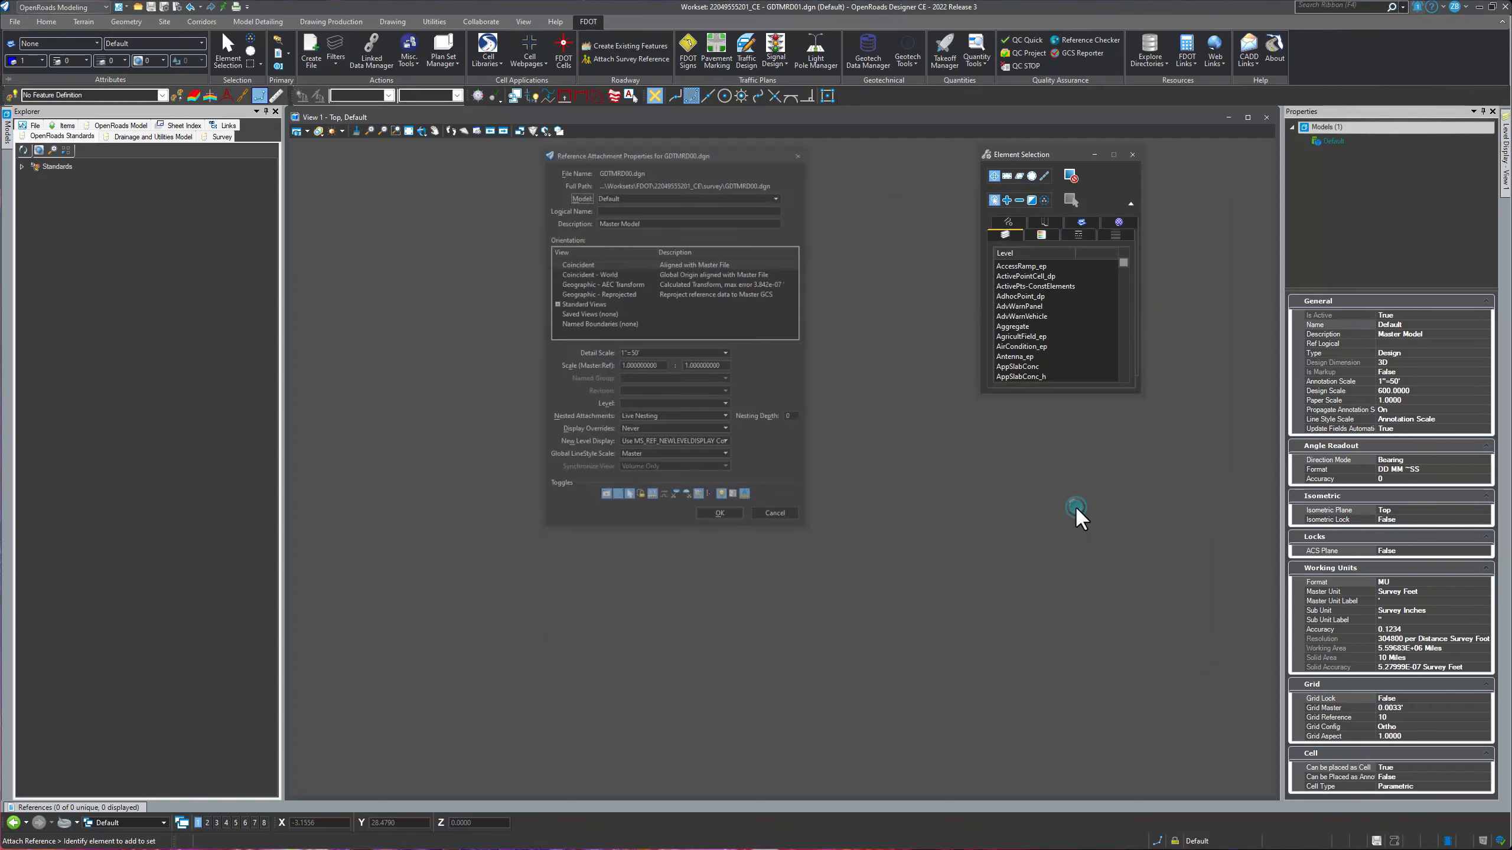
click(723, 519)
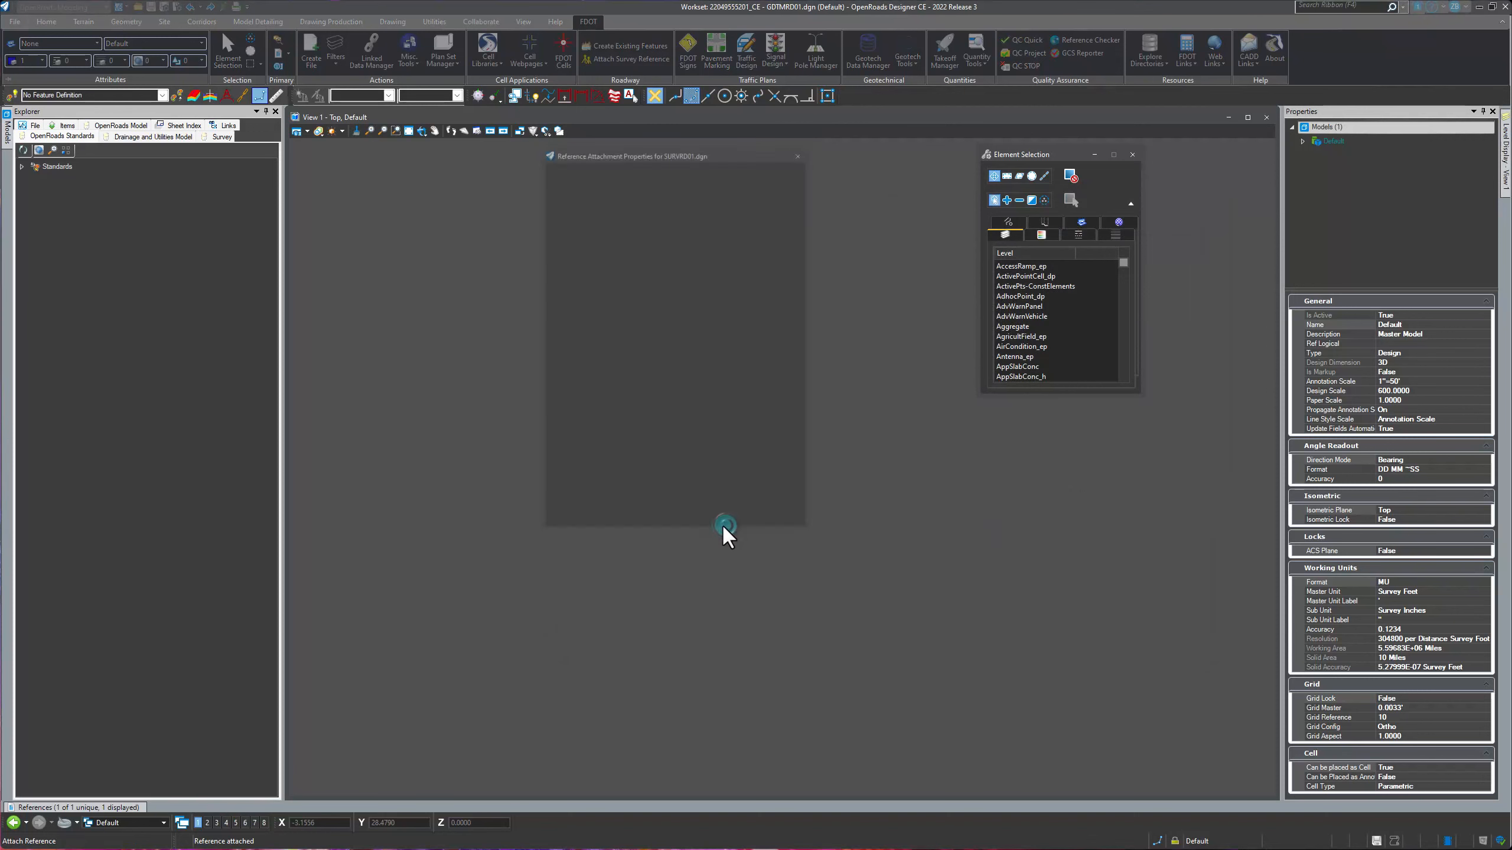
click(726, 526)
- Turn off all levels of the SURVRD01.dgn reference except DTMBoundary_ep
click(409, 132)
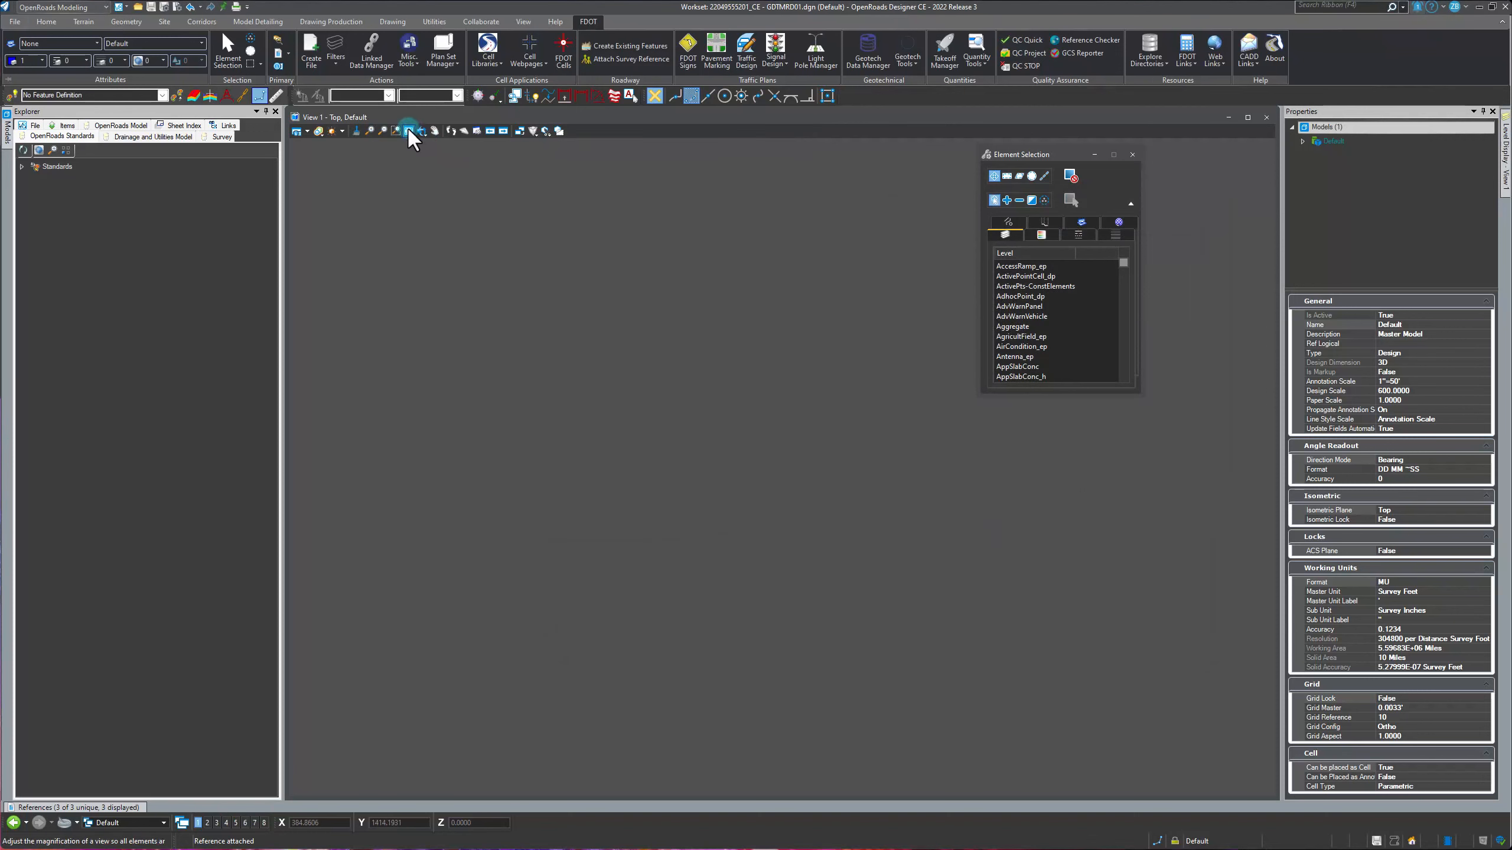
scroll(926, 529, up, 5)
scroll(817, 611, up, 2)
mouse_move(1497, 172)
click(1359, 199)
scroll(1363, 531, down, 15)
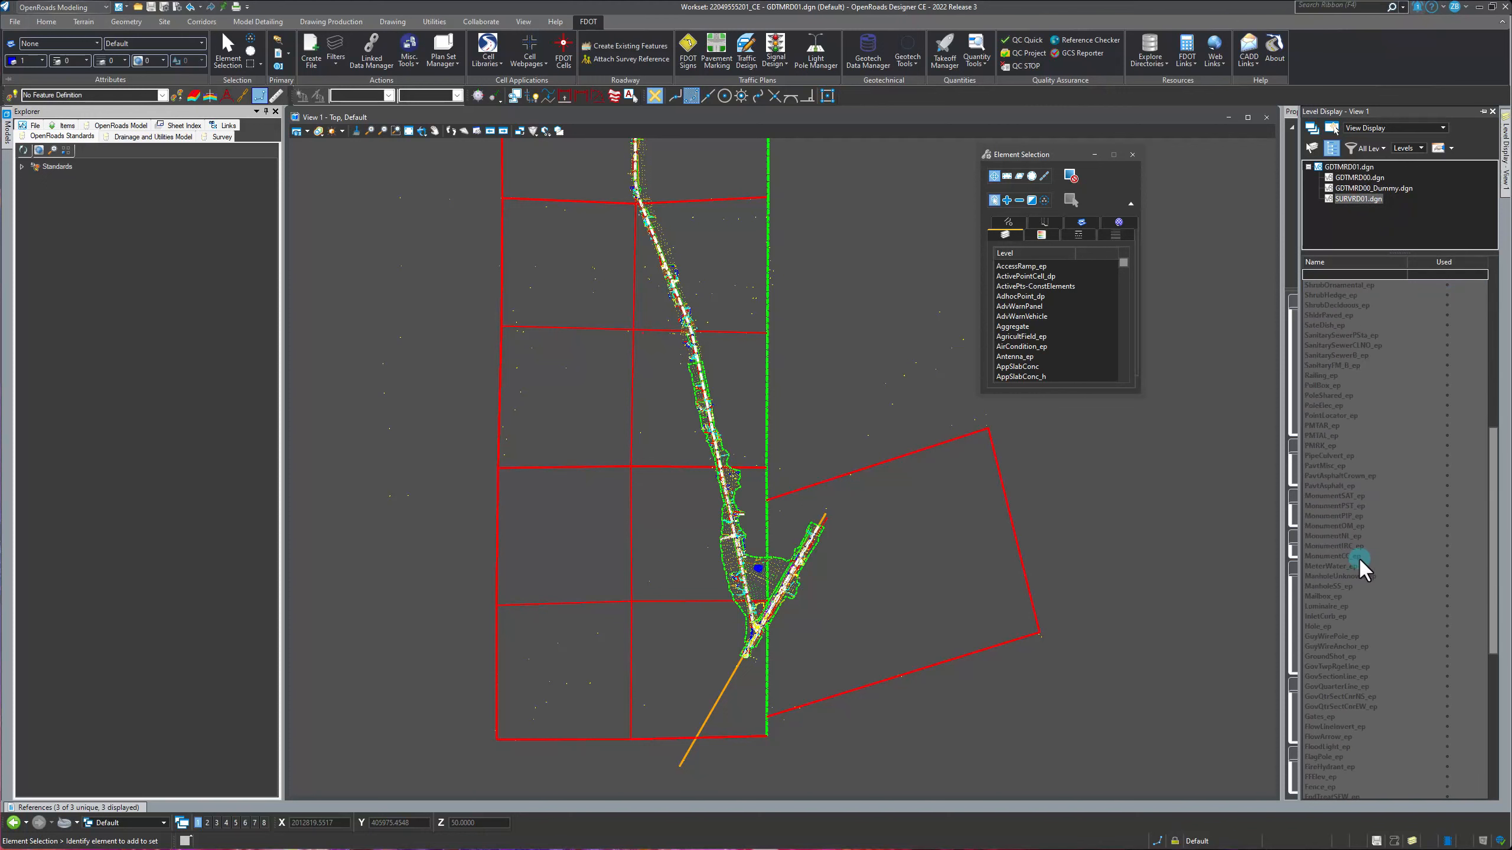
scroll(1360, 561, down, 10)
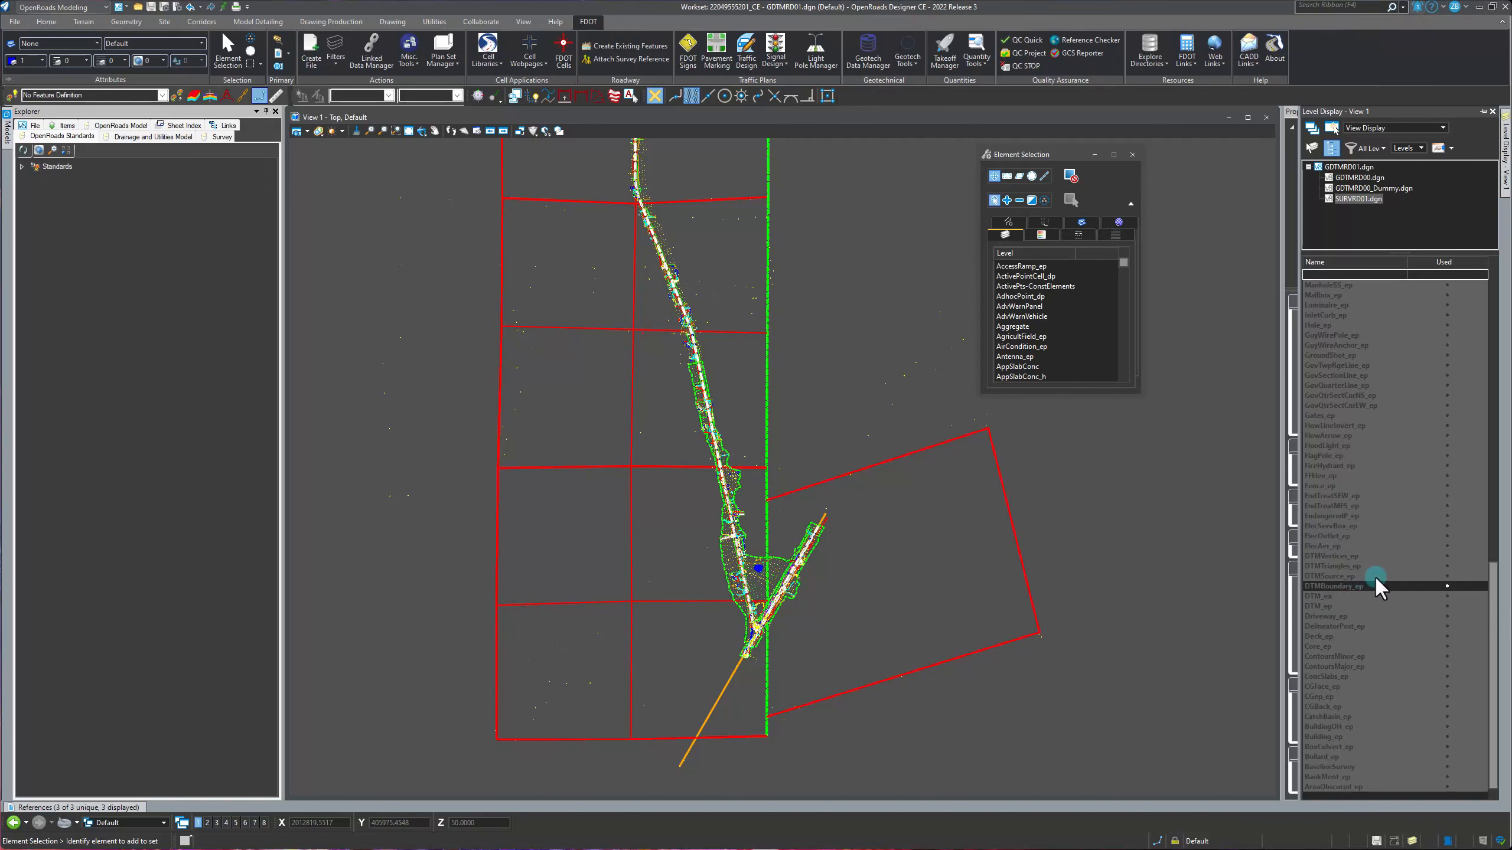
right_click(1347, 565)
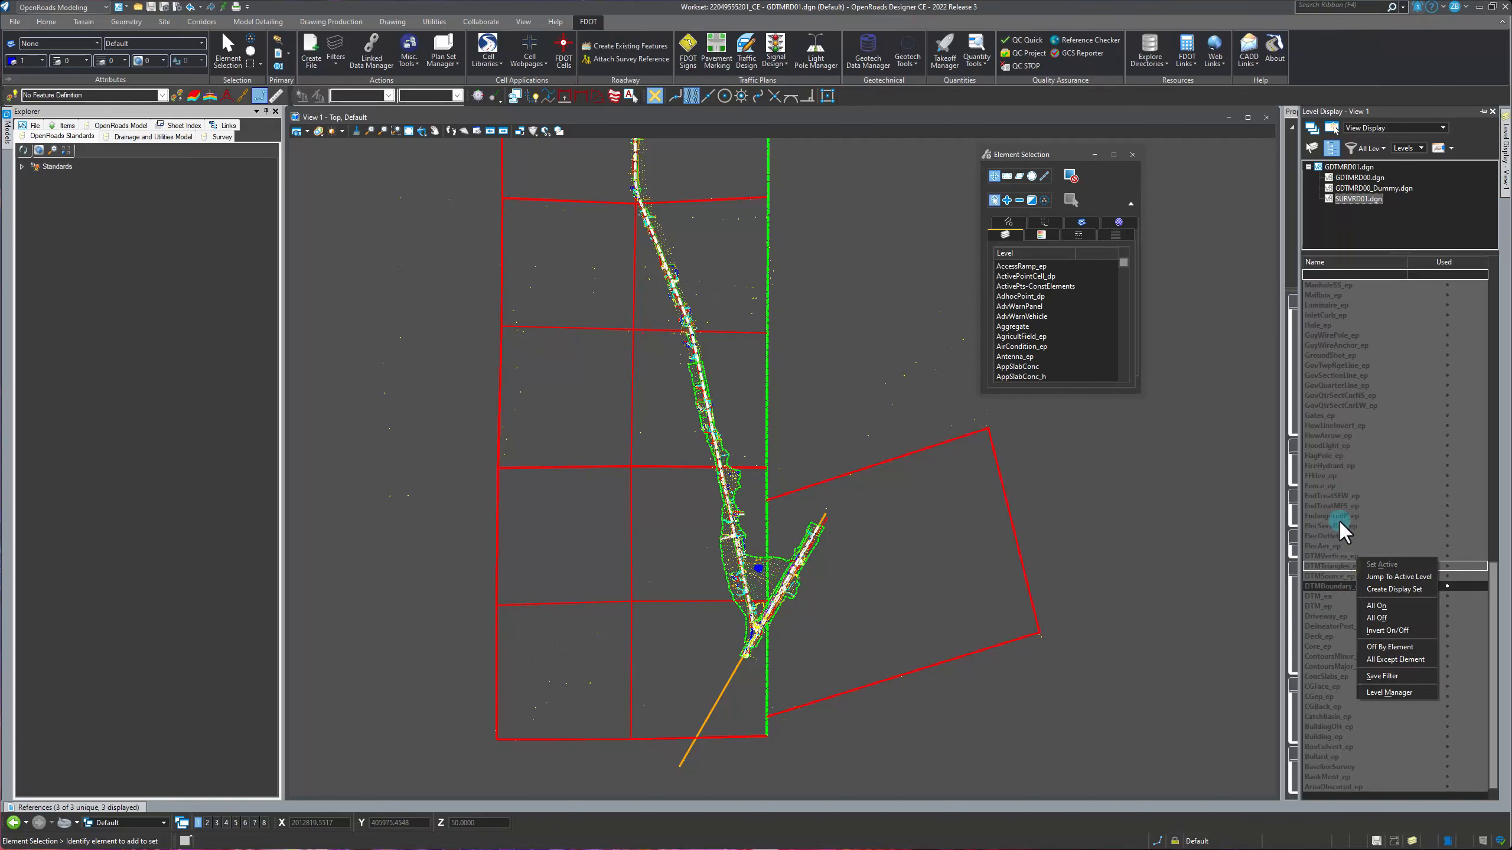
click(1370, 618)
click(1343, 585)
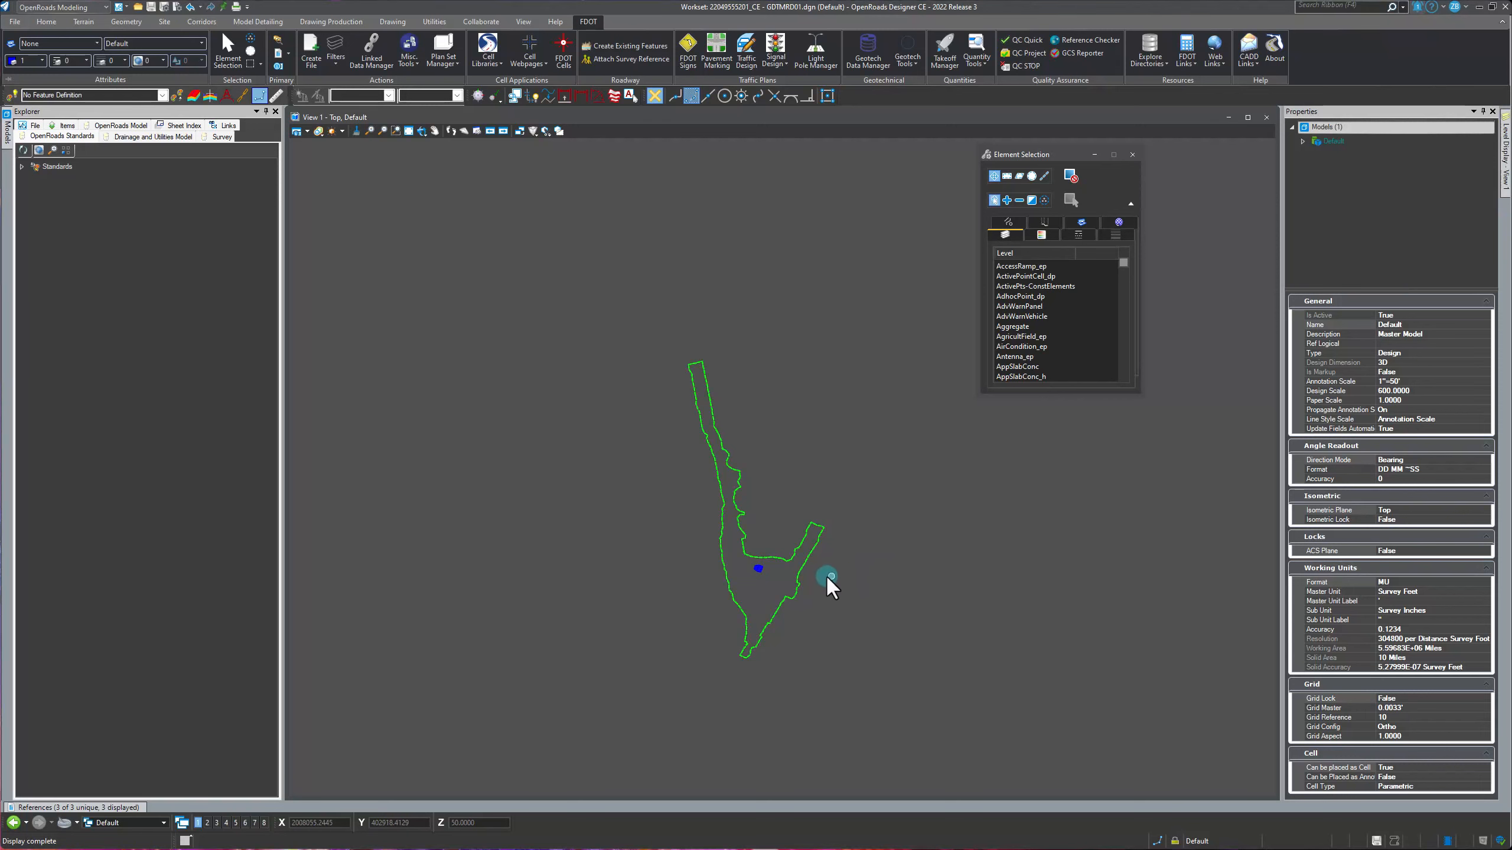
- Set the transparency of the GDTMRD00.dgn and GDTMRD00_Dummy.dgn references to 50
scroll(779, 572, up, 2)
click(121, 807)
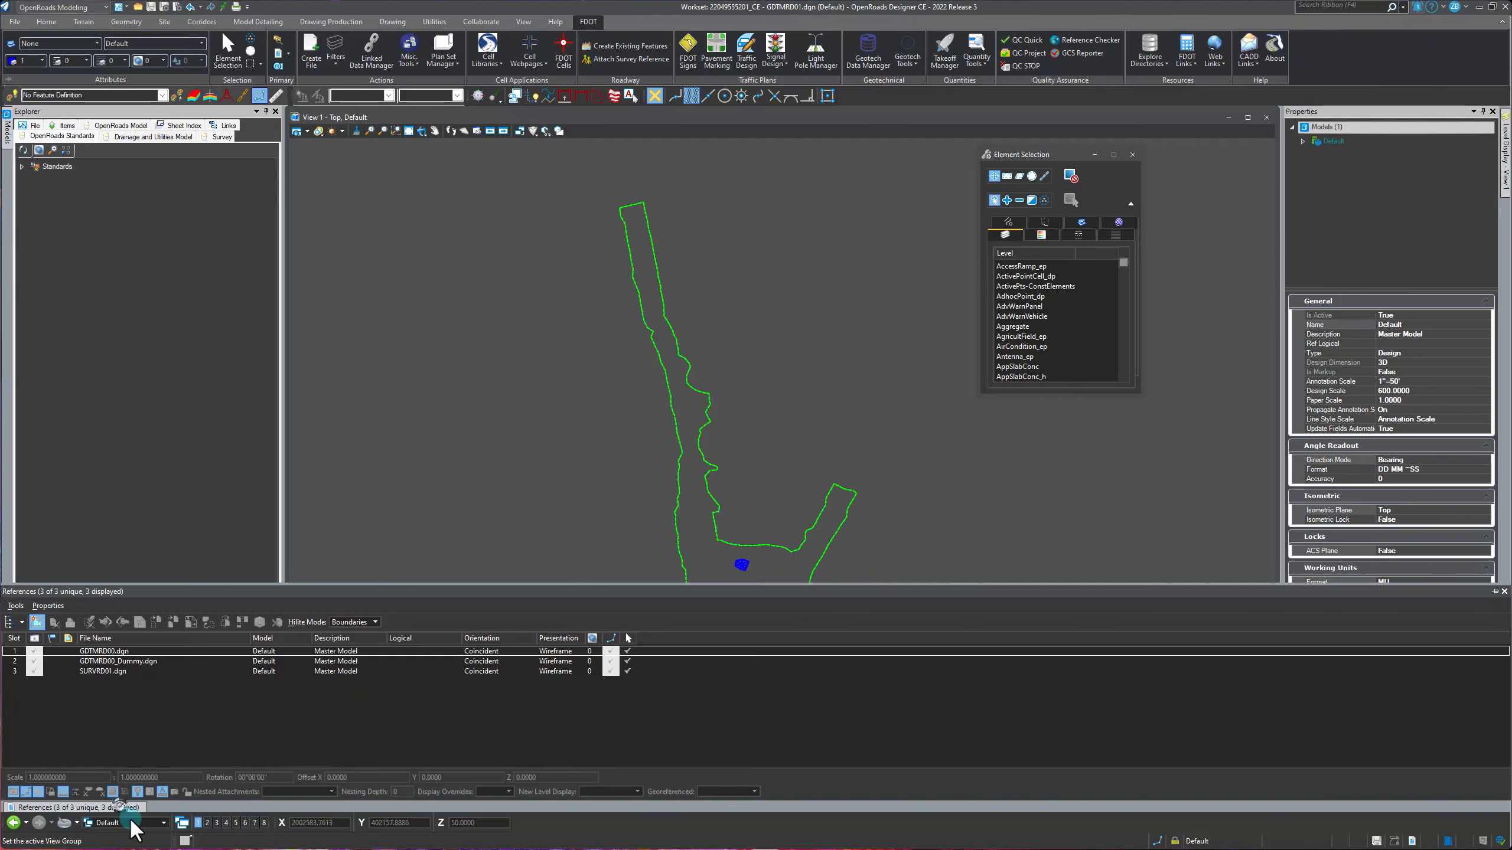
click(113, 651)
ctrl+click(115, 661)
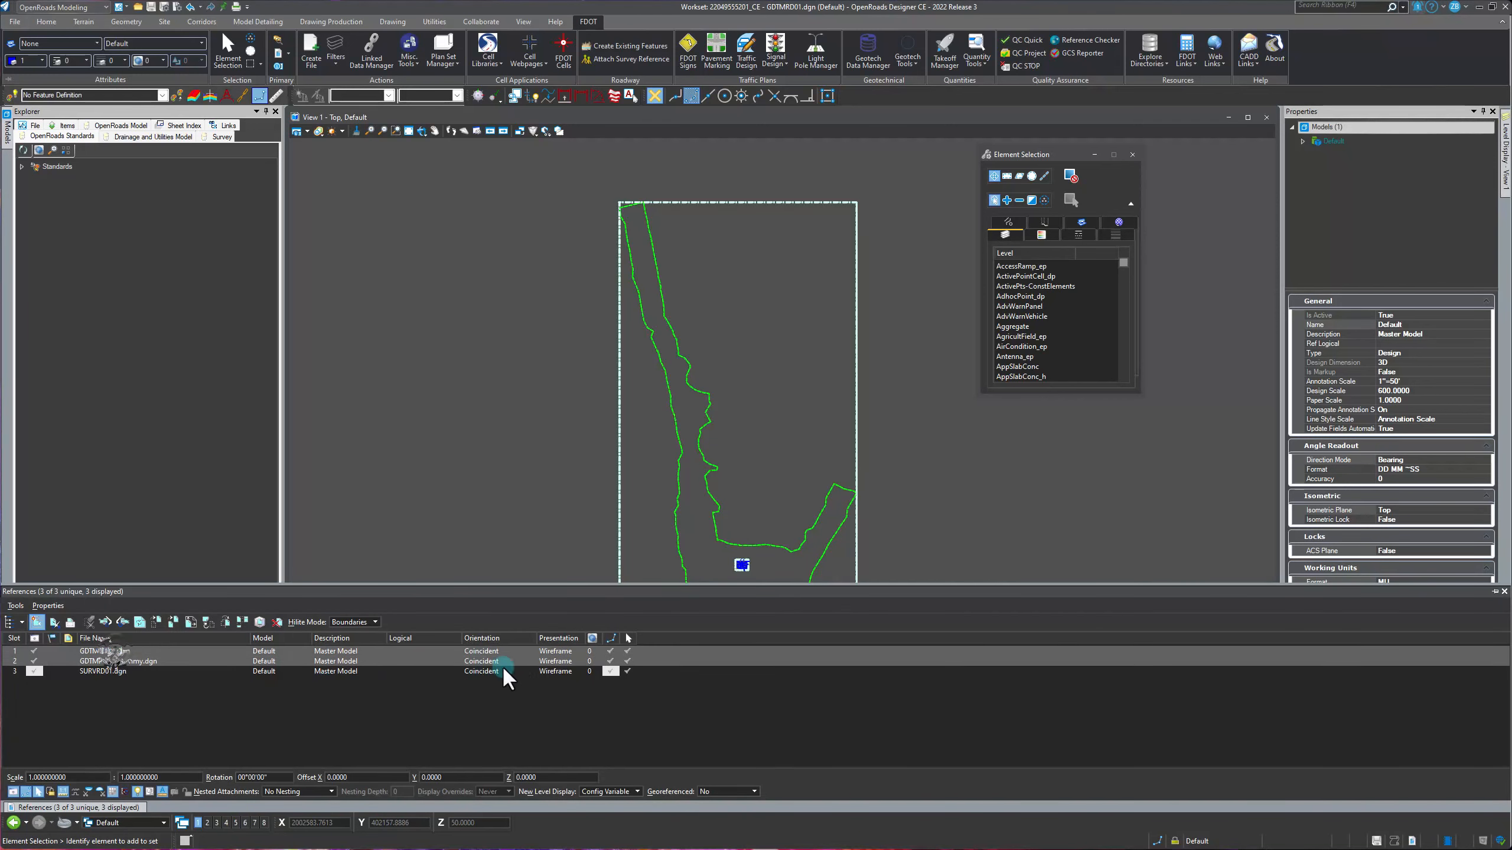
click(591, 660)
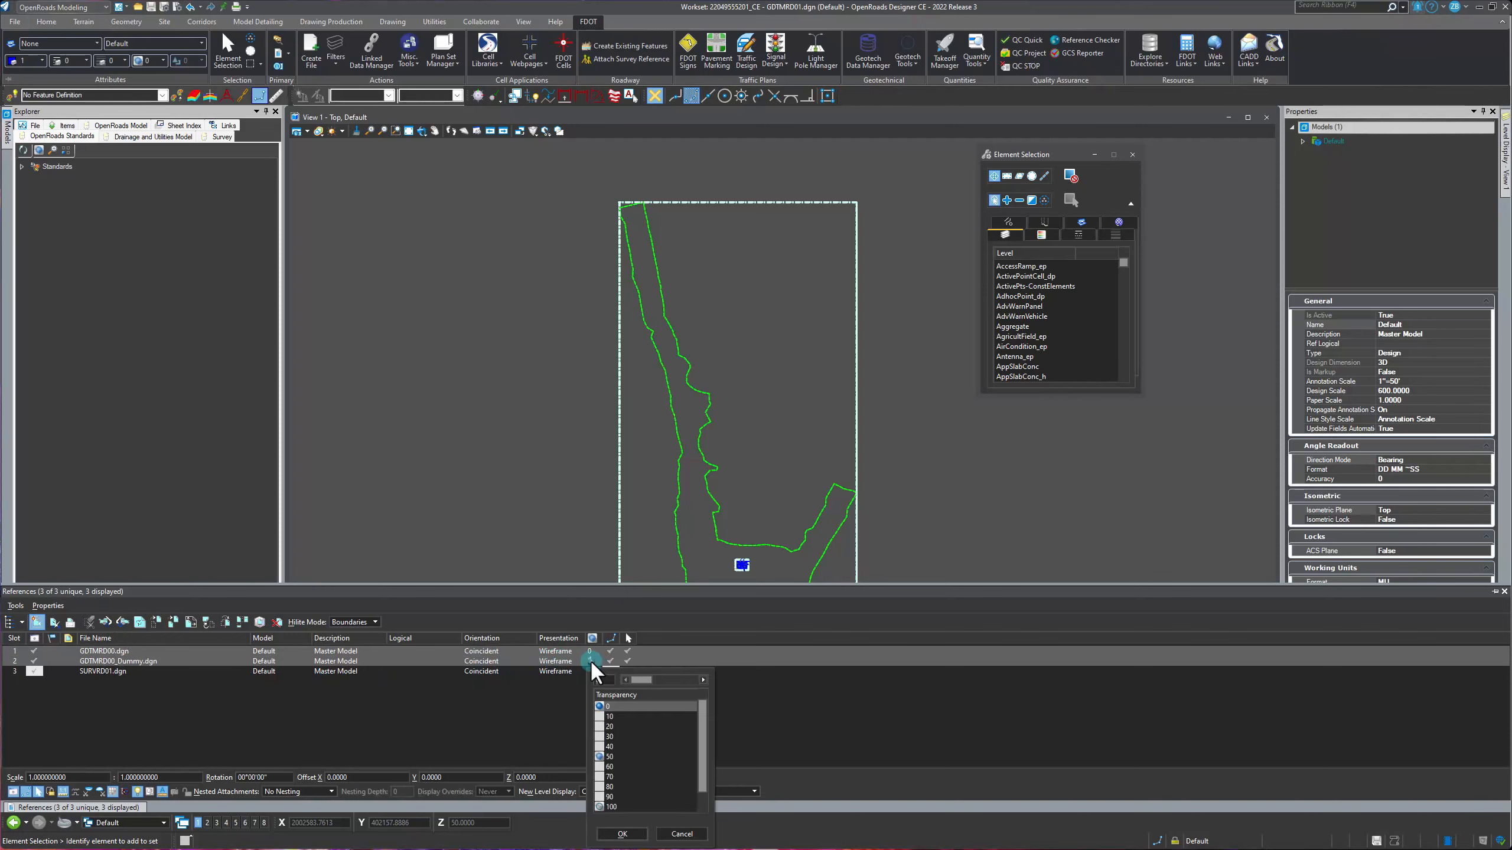
click(608, 756)
click(557, 457)
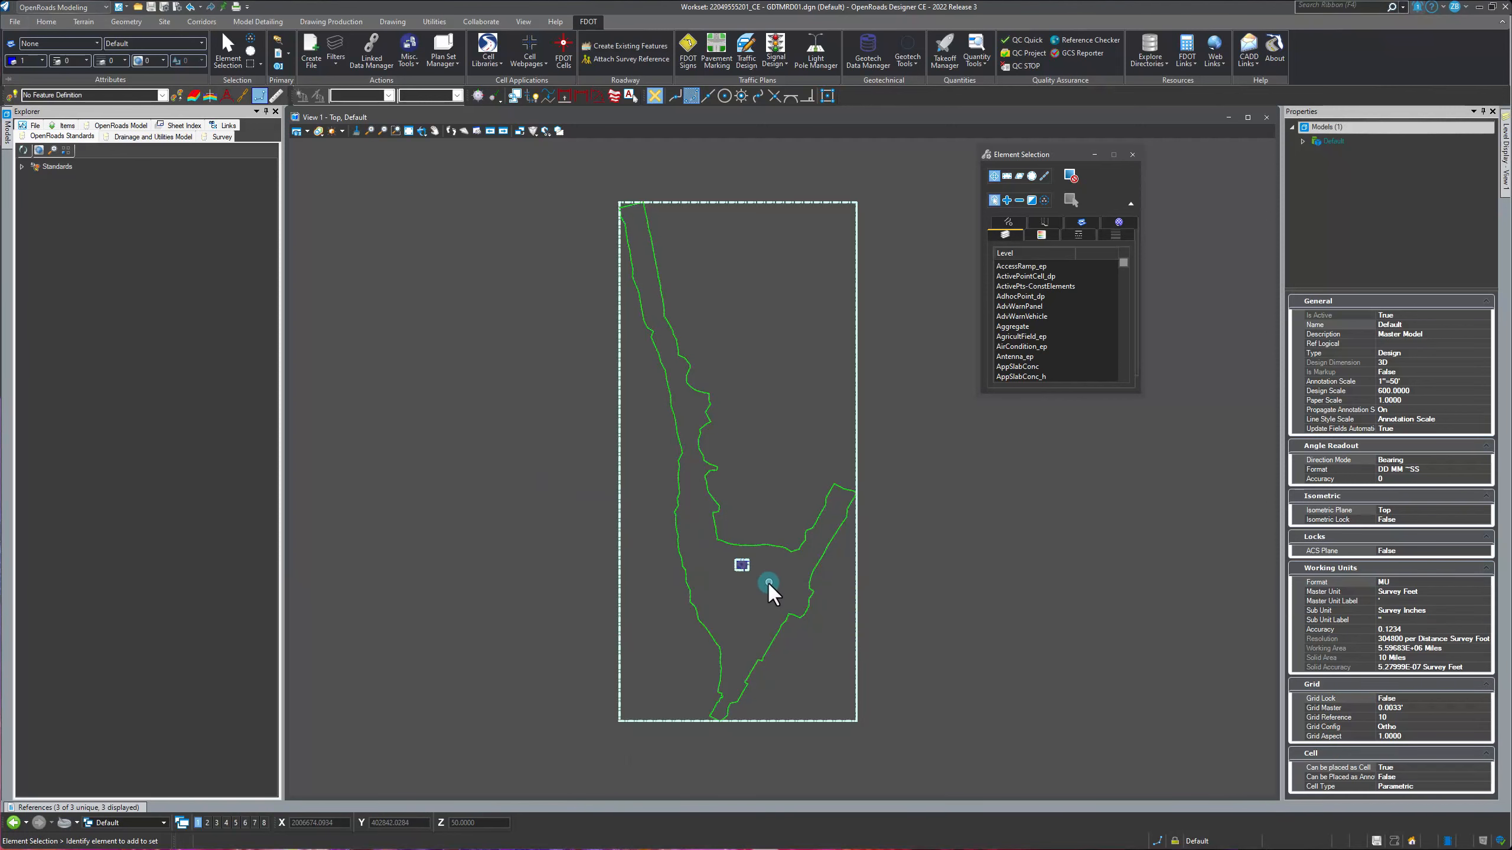
scroll(756, 575, up, 3)
scroll(652, 560, up, 2)
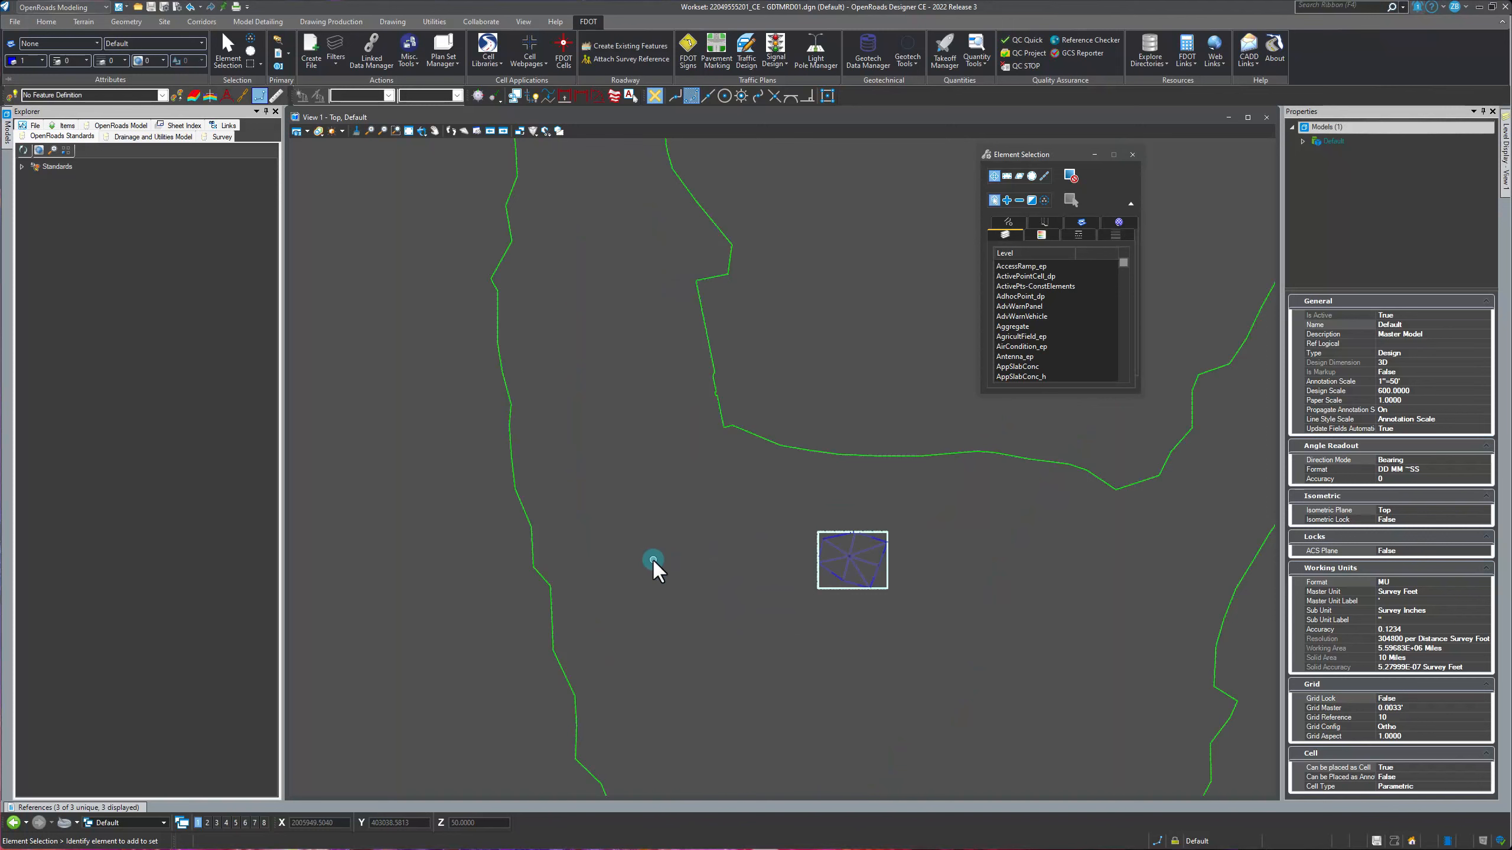
scroll(623, 509, down, 3)
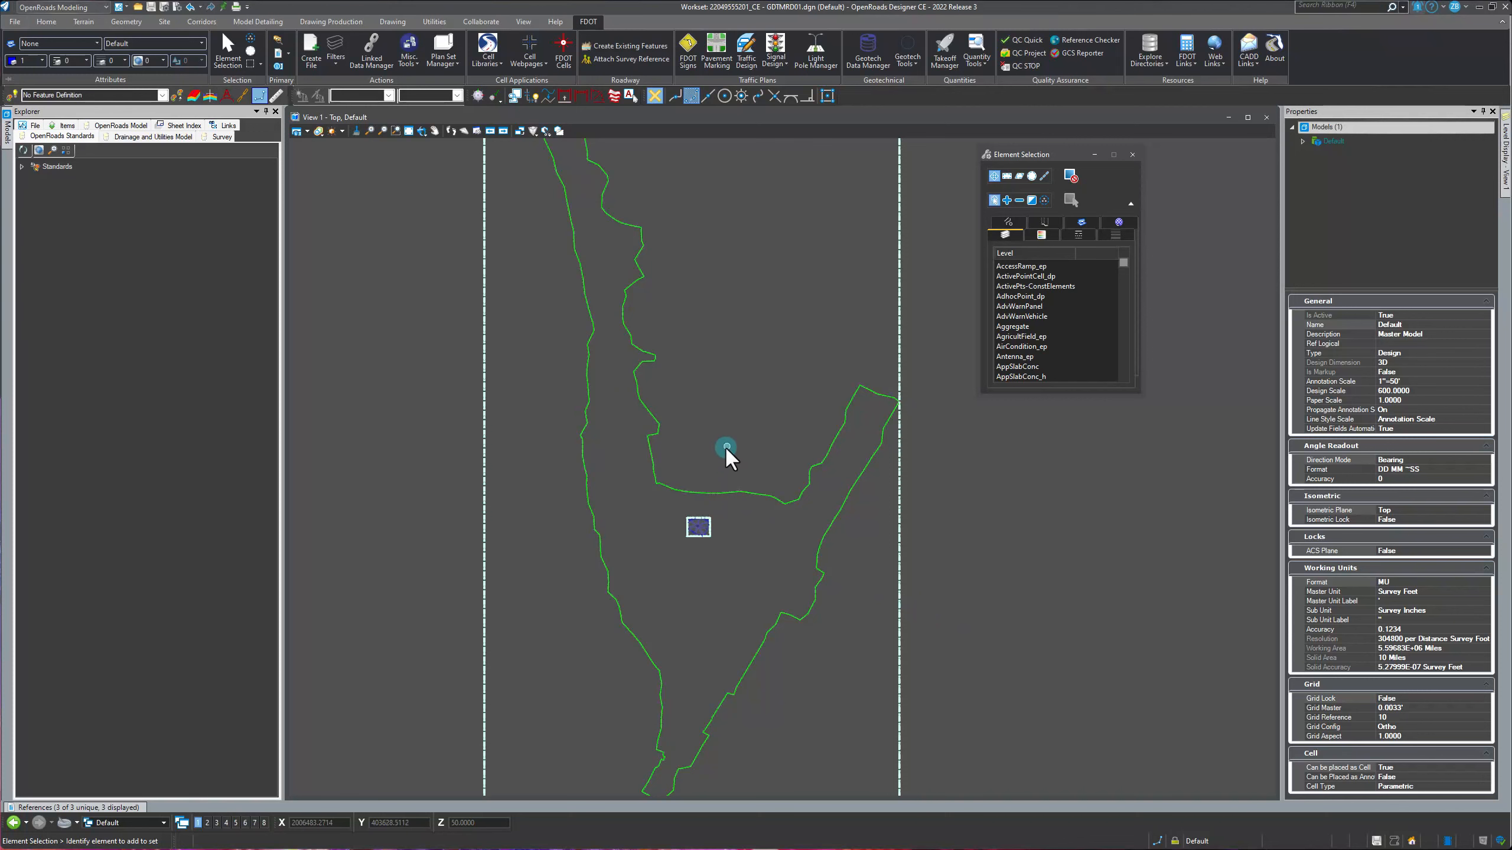
- Turn off the display of the SURVRD01.dgn reference so only the two terrain references are drawn
click(83, 808)
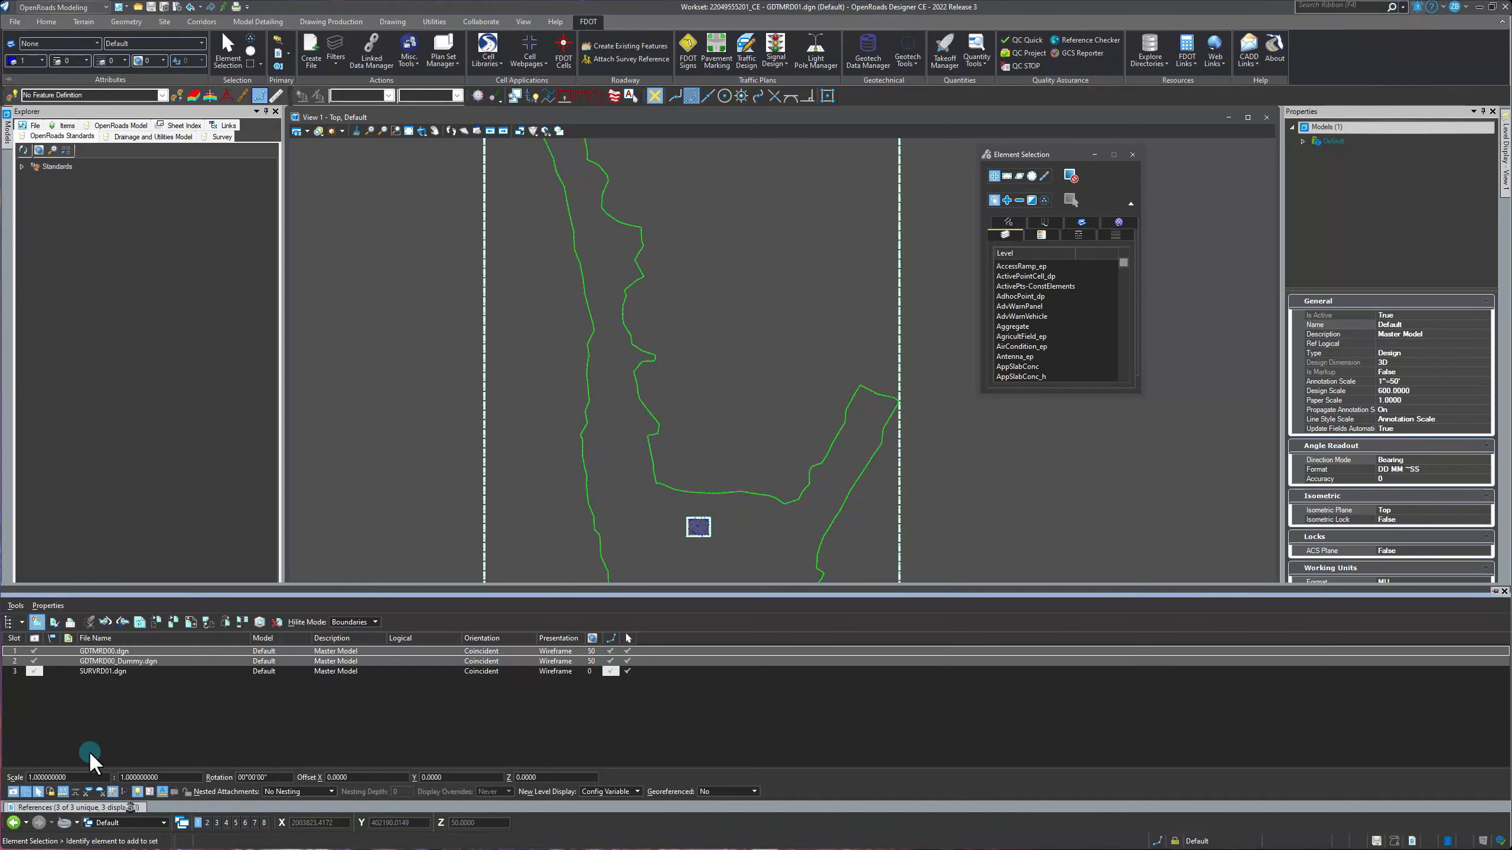
click(35, 670)
scroll(733, 526, down, 2)
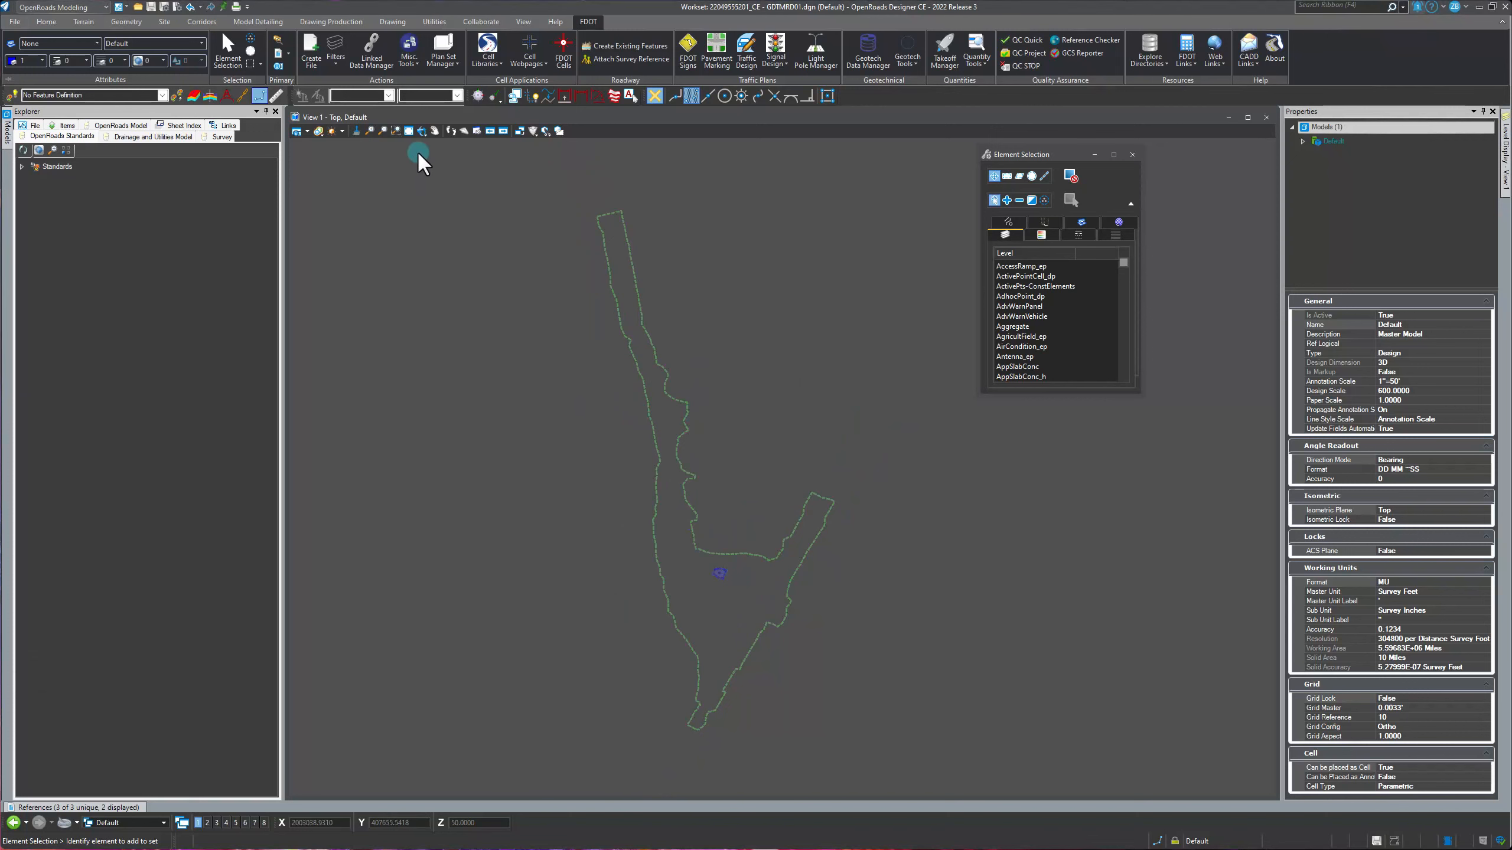
- Start a complex terrain model with Existing Ground as the primary terrain and ExGroundDummy appended to it
click(87, 21)
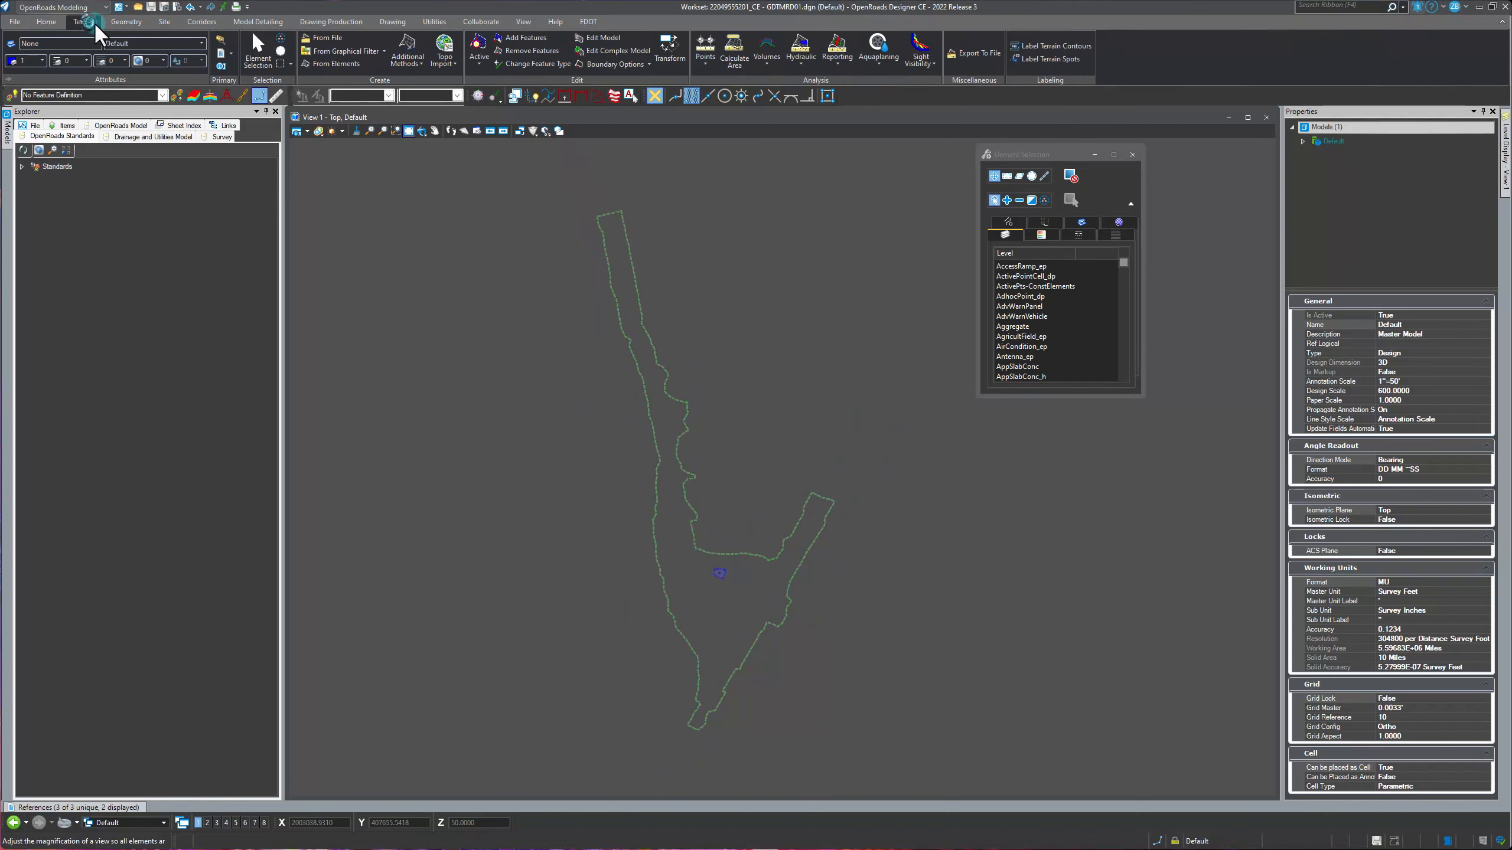
click(421, 74)
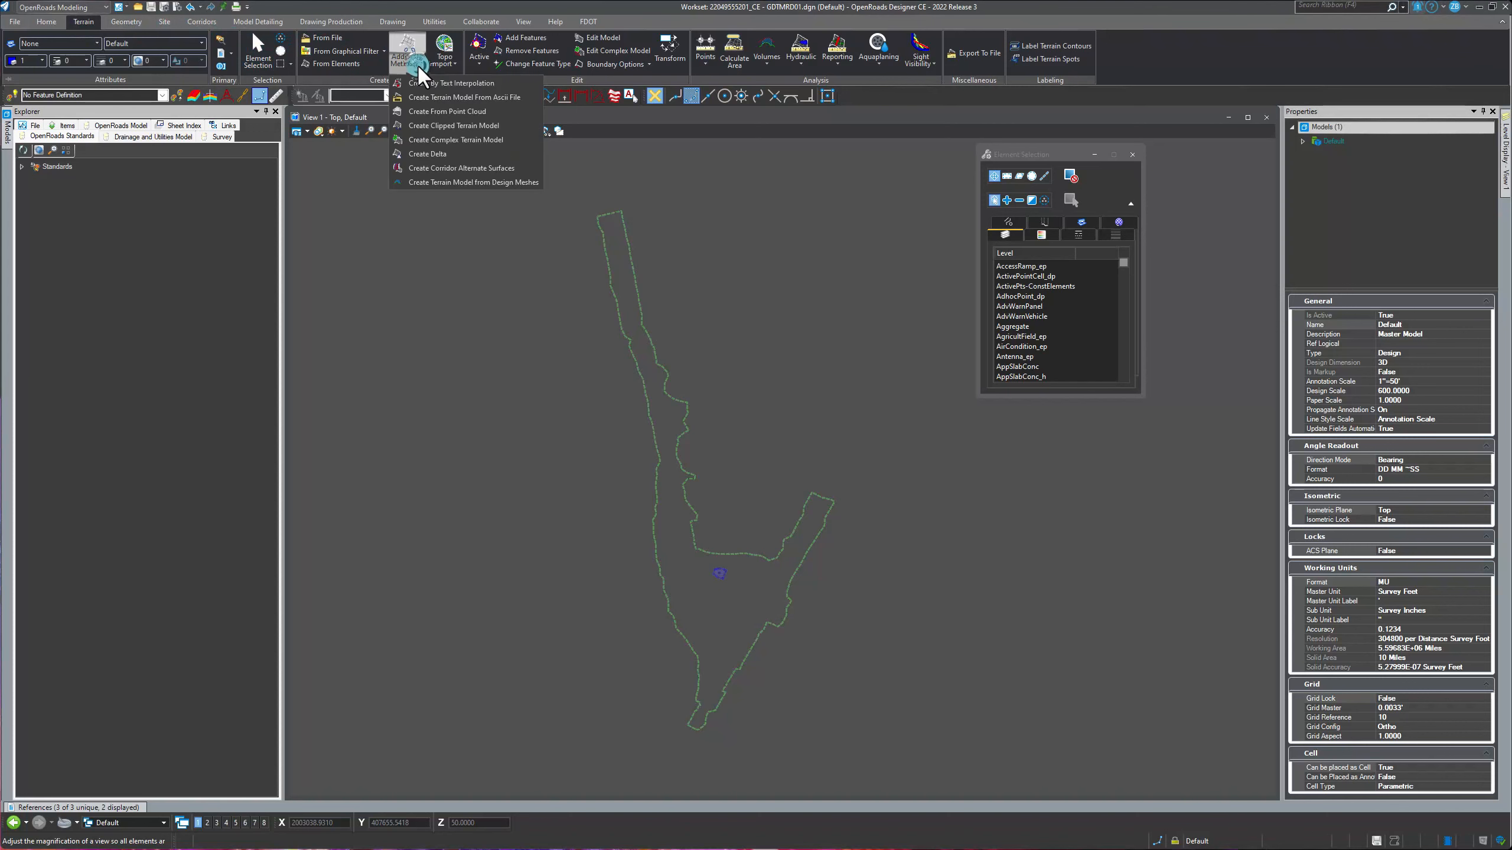
click(430, 139)
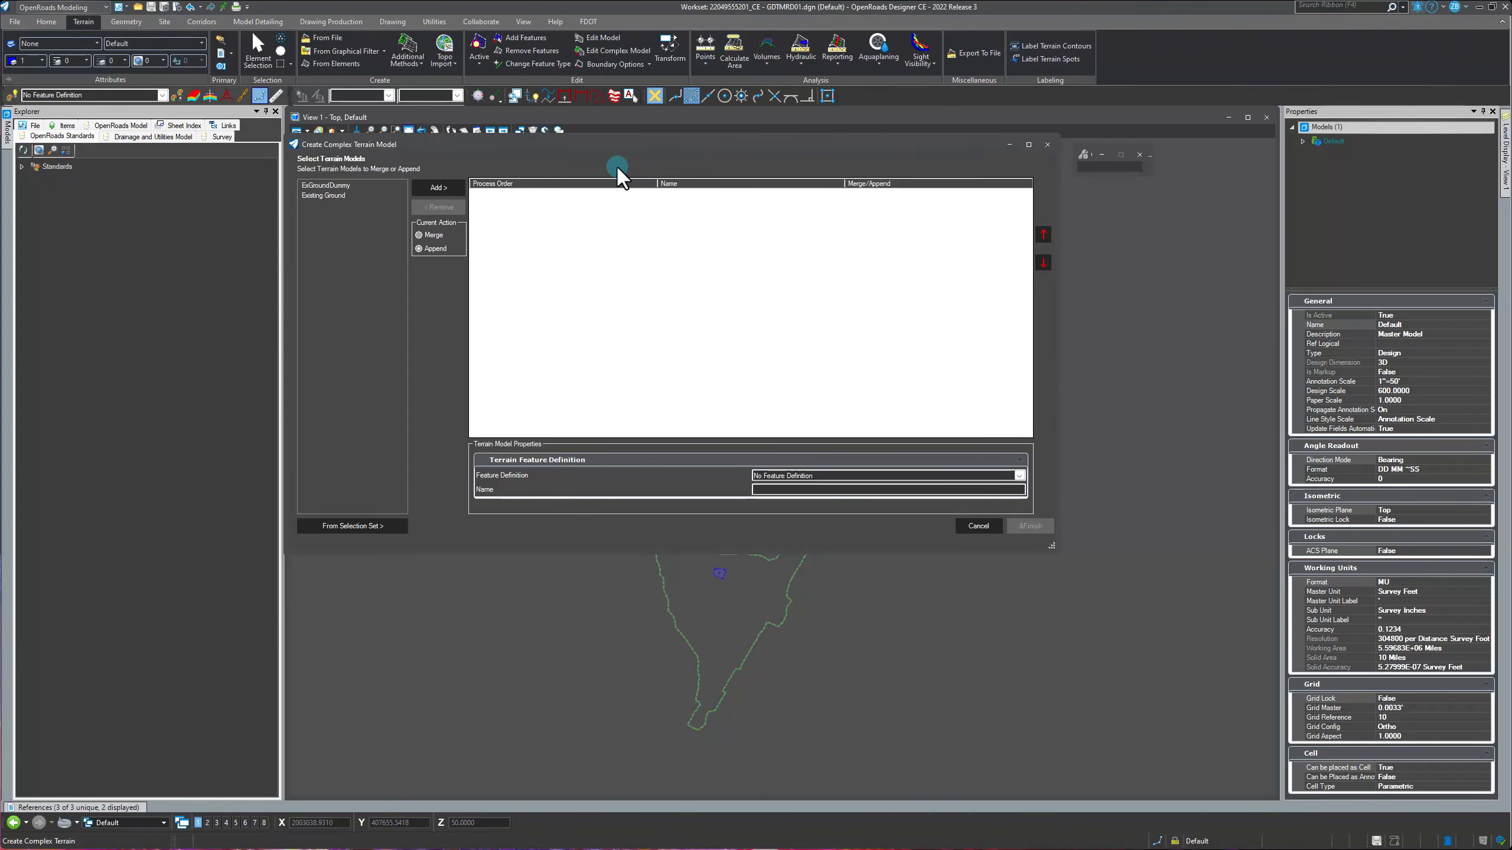
drag(565, 146, 764, 192)
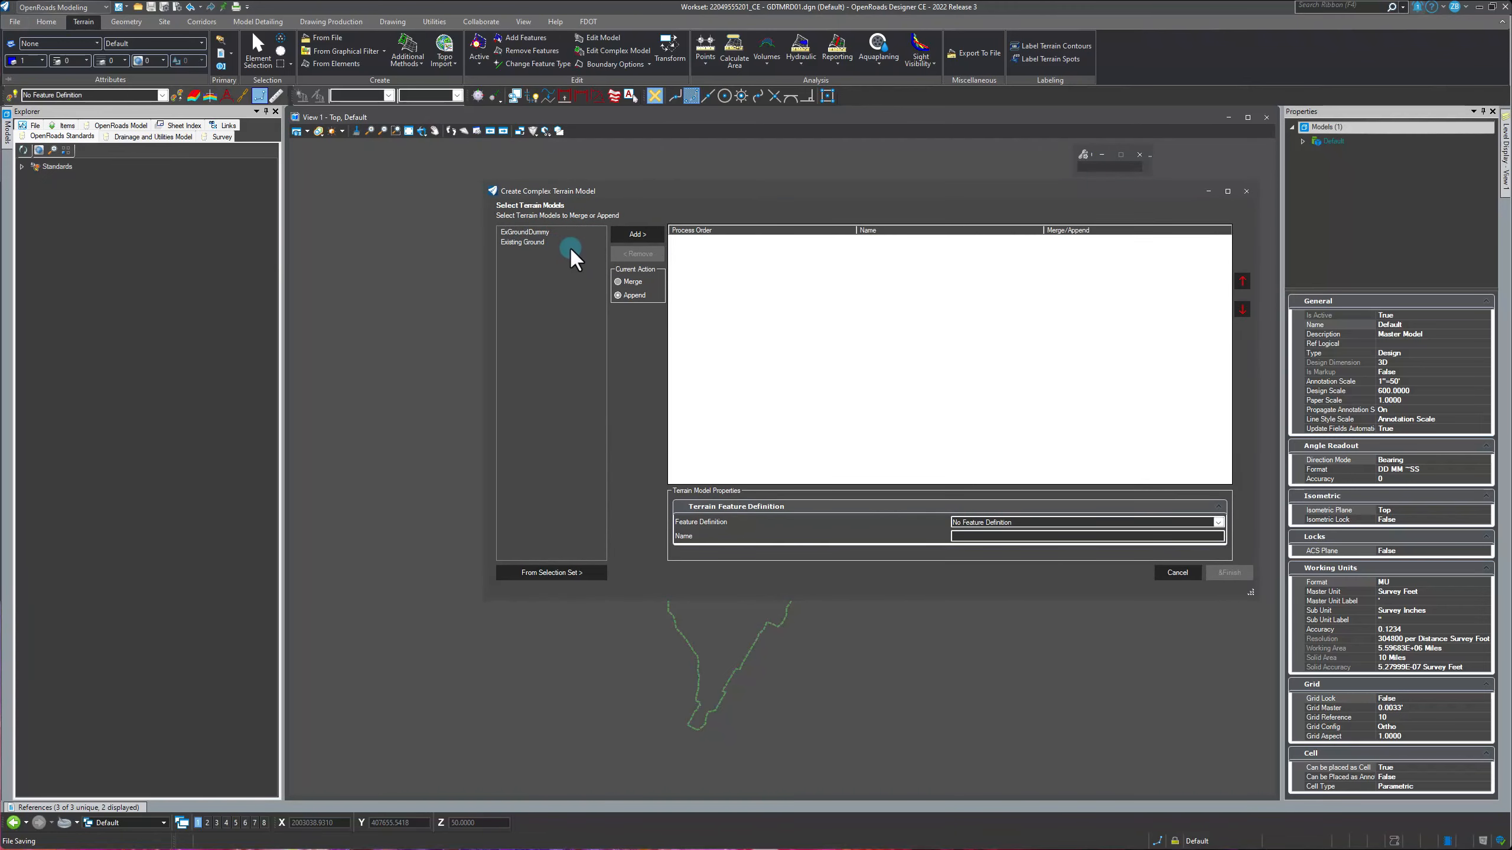
click(522, 241)
click(636, 234)
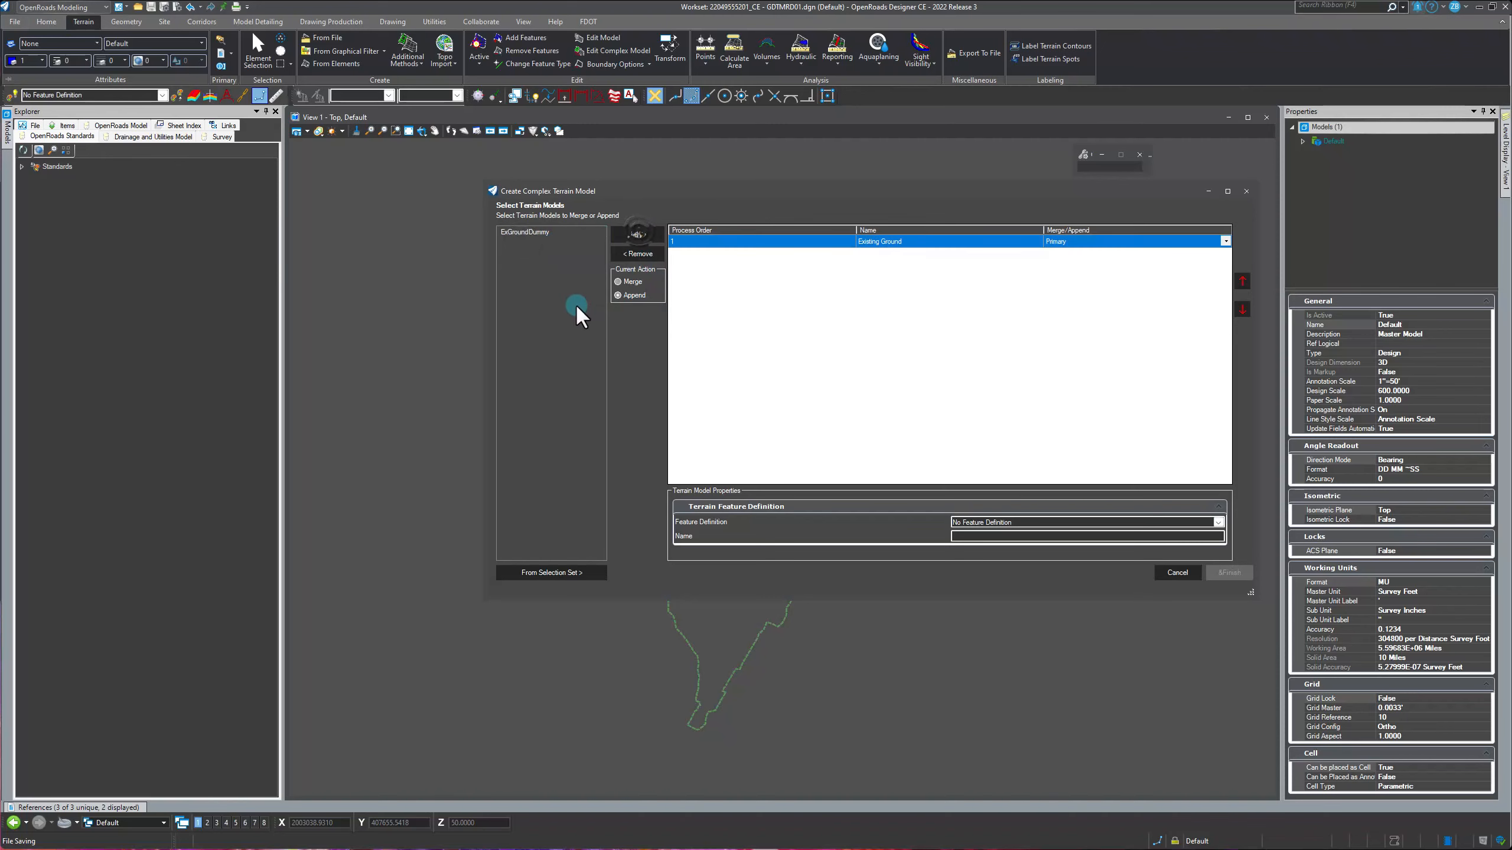
click(547, 265)
click(517, 232)
click(642, 233)
click(634, 234)
- Assign the DtmExisting feature definition, name the complex terrain ExistingGroundMain and create it
click(1214, 523)
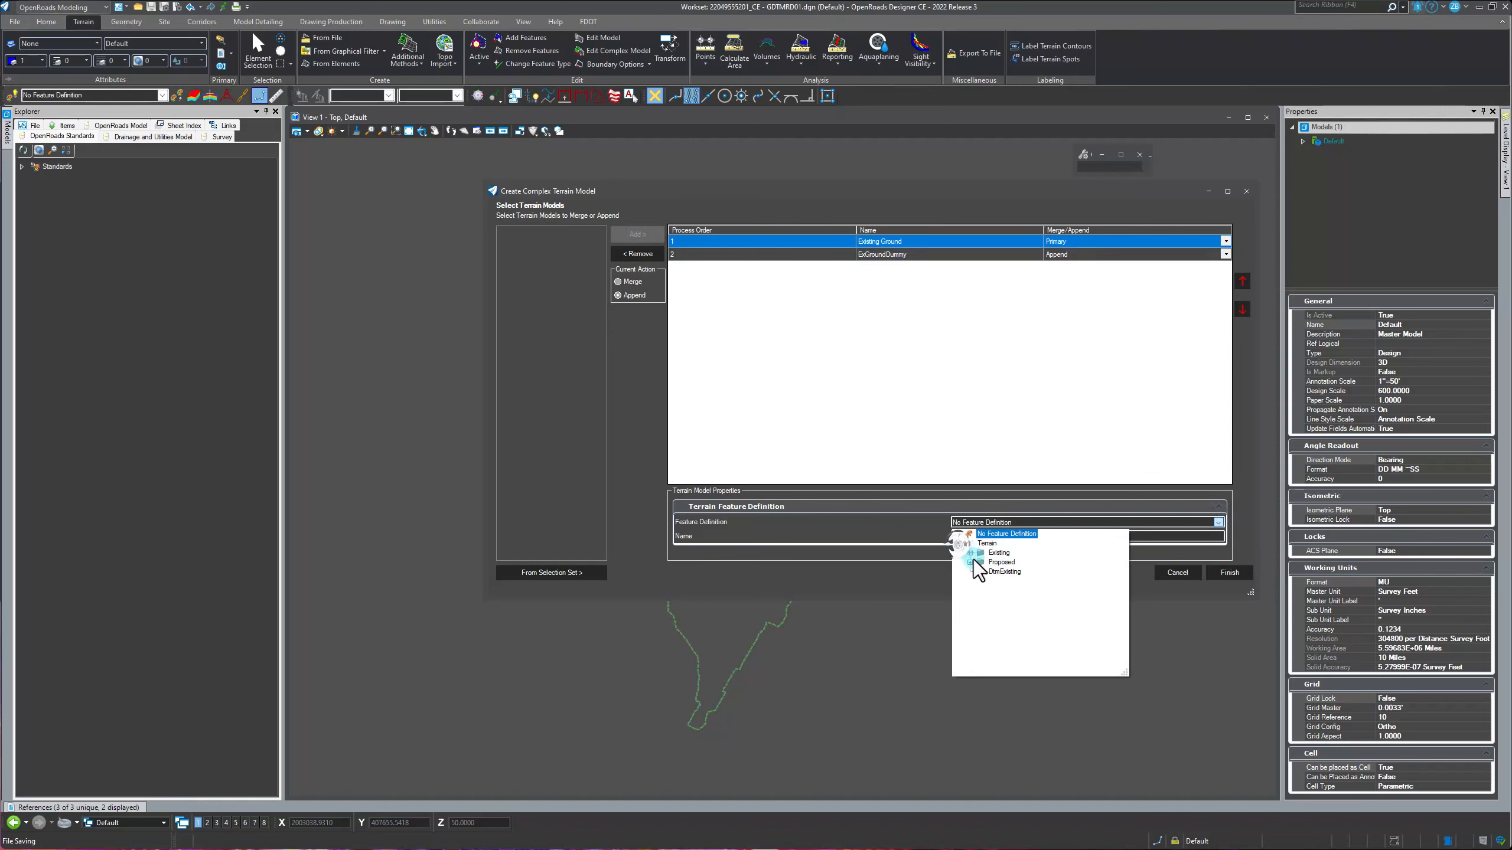
click(971, 554)
scroll(1053, 624, down, 2)
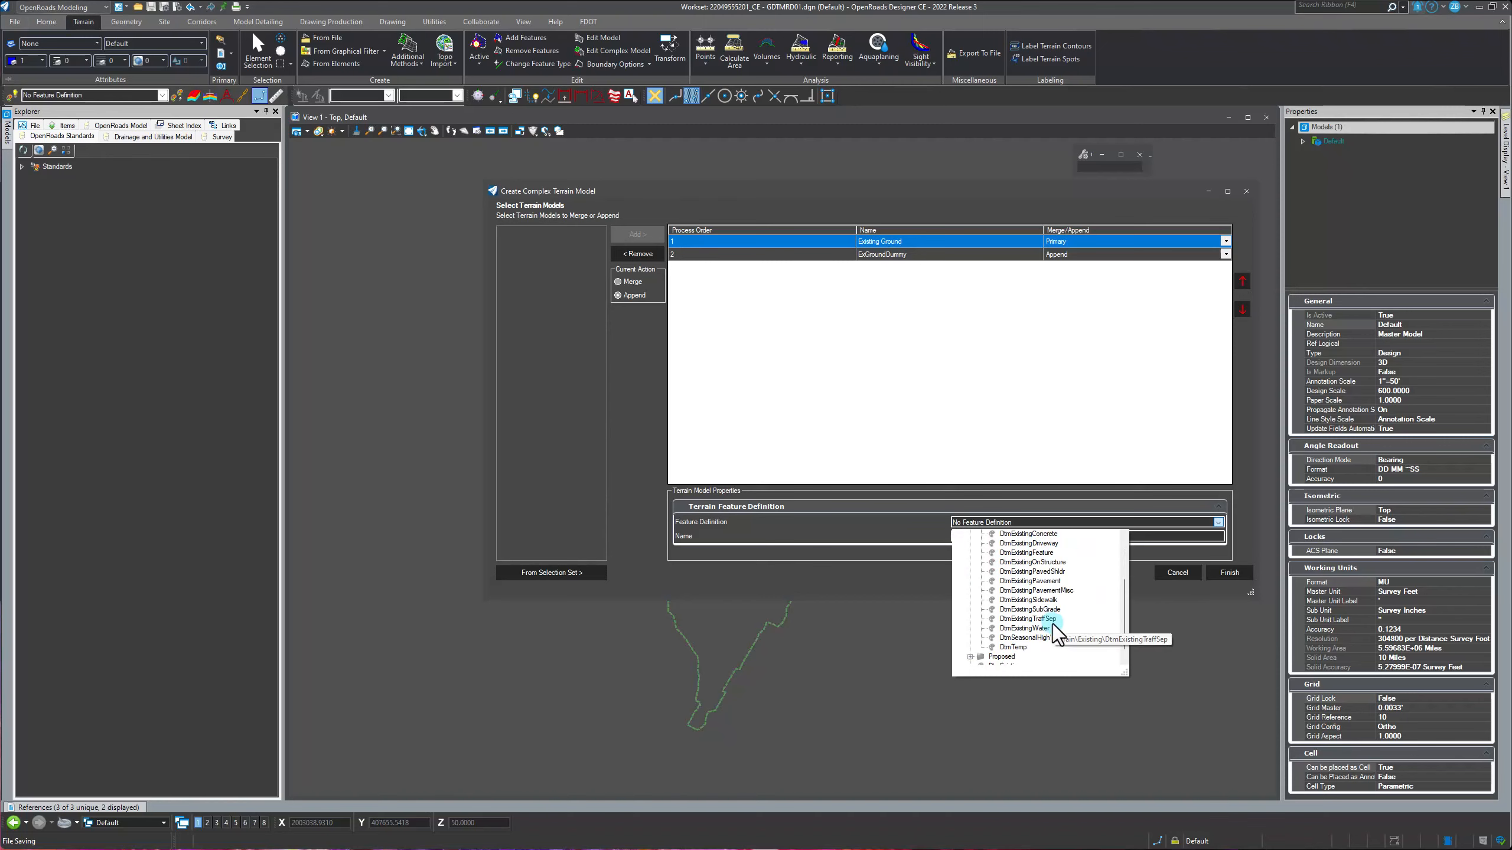
scroll(1059, 575, up, 2)
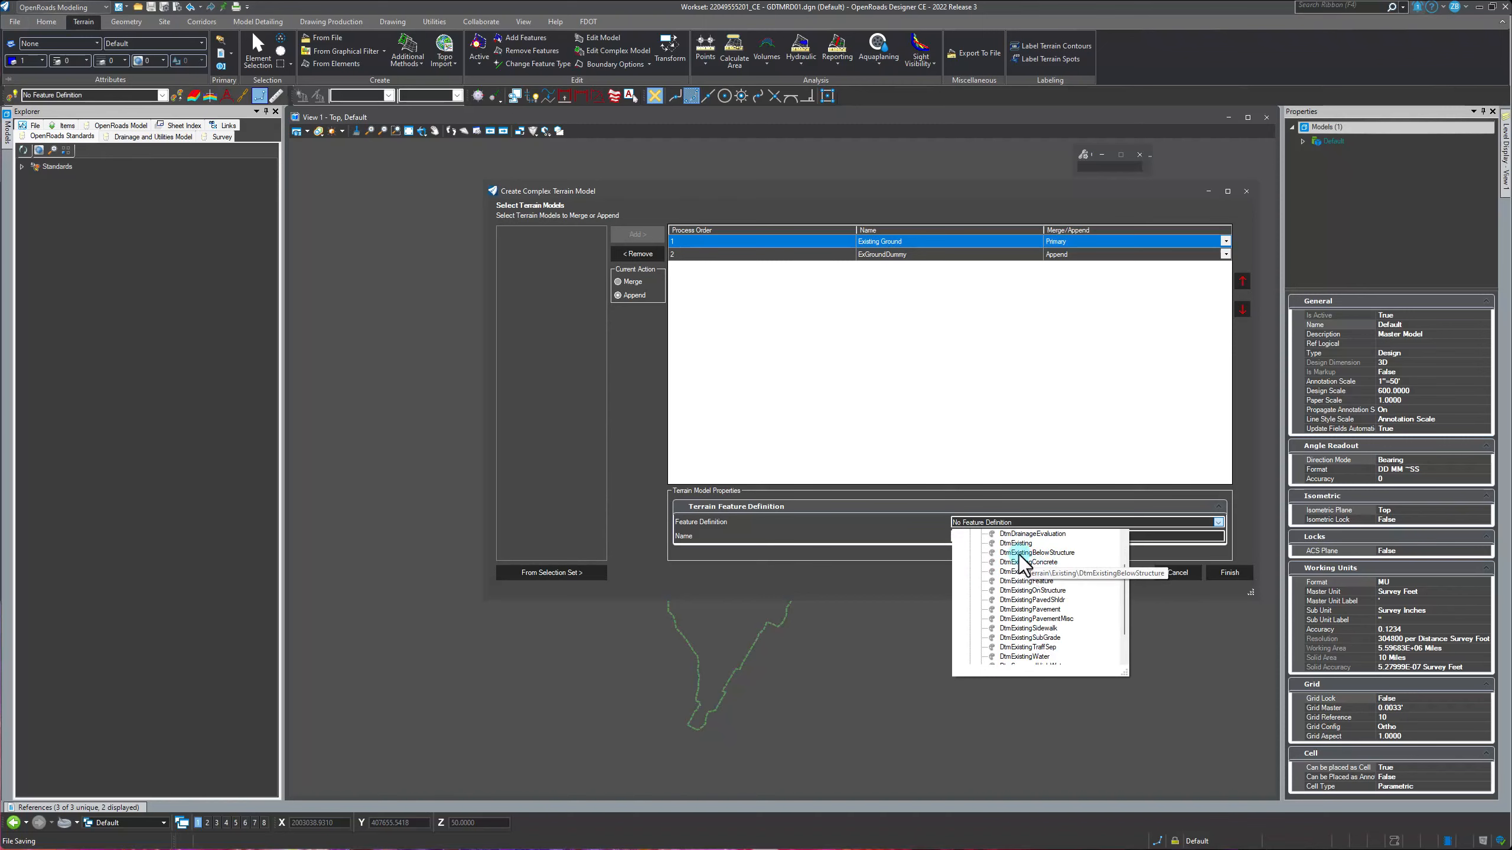
click(1004, 546)
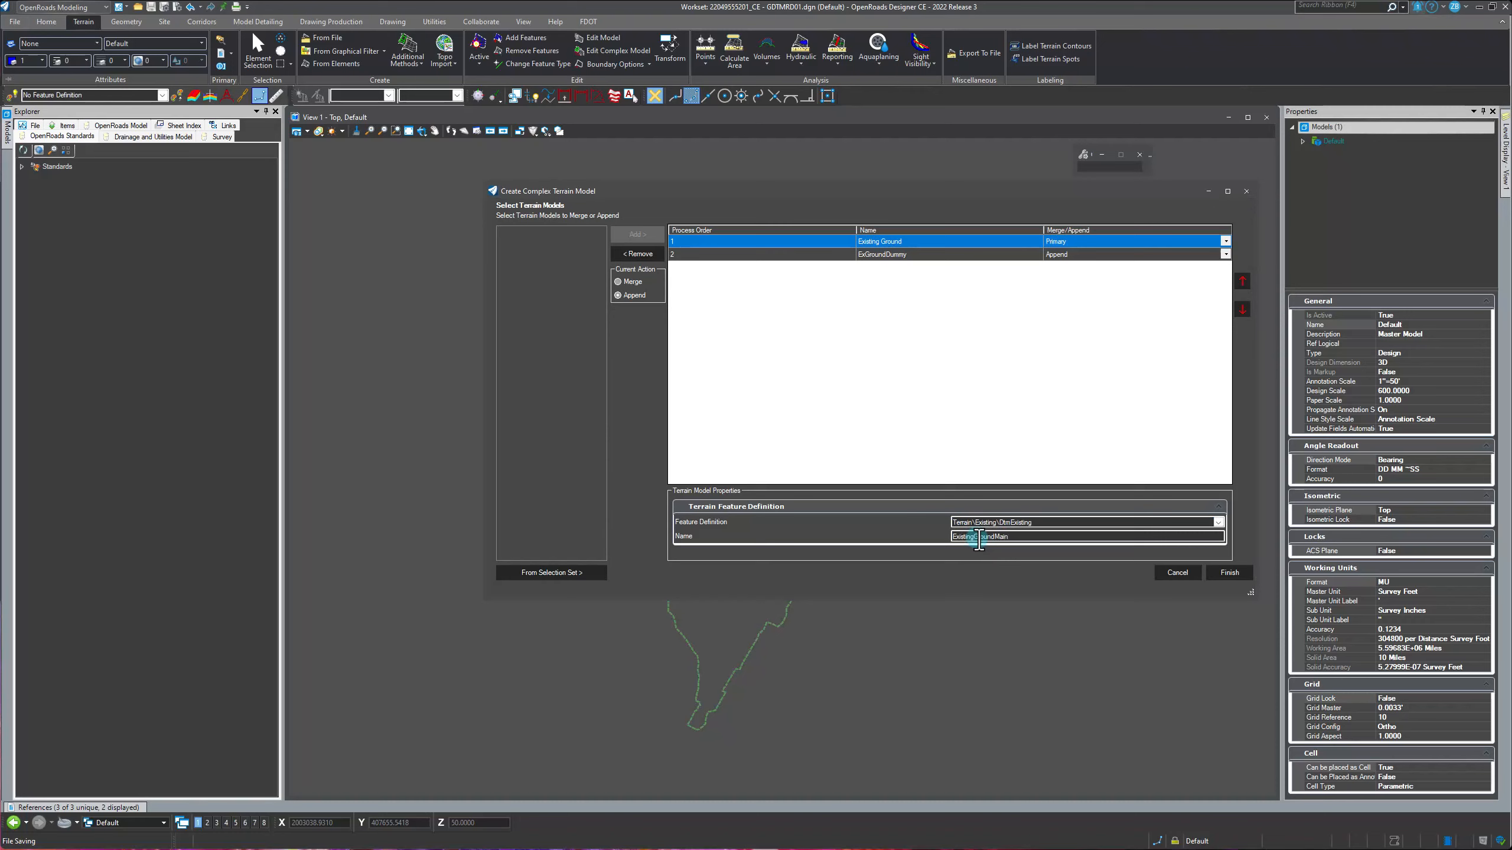
click(1227, 572)
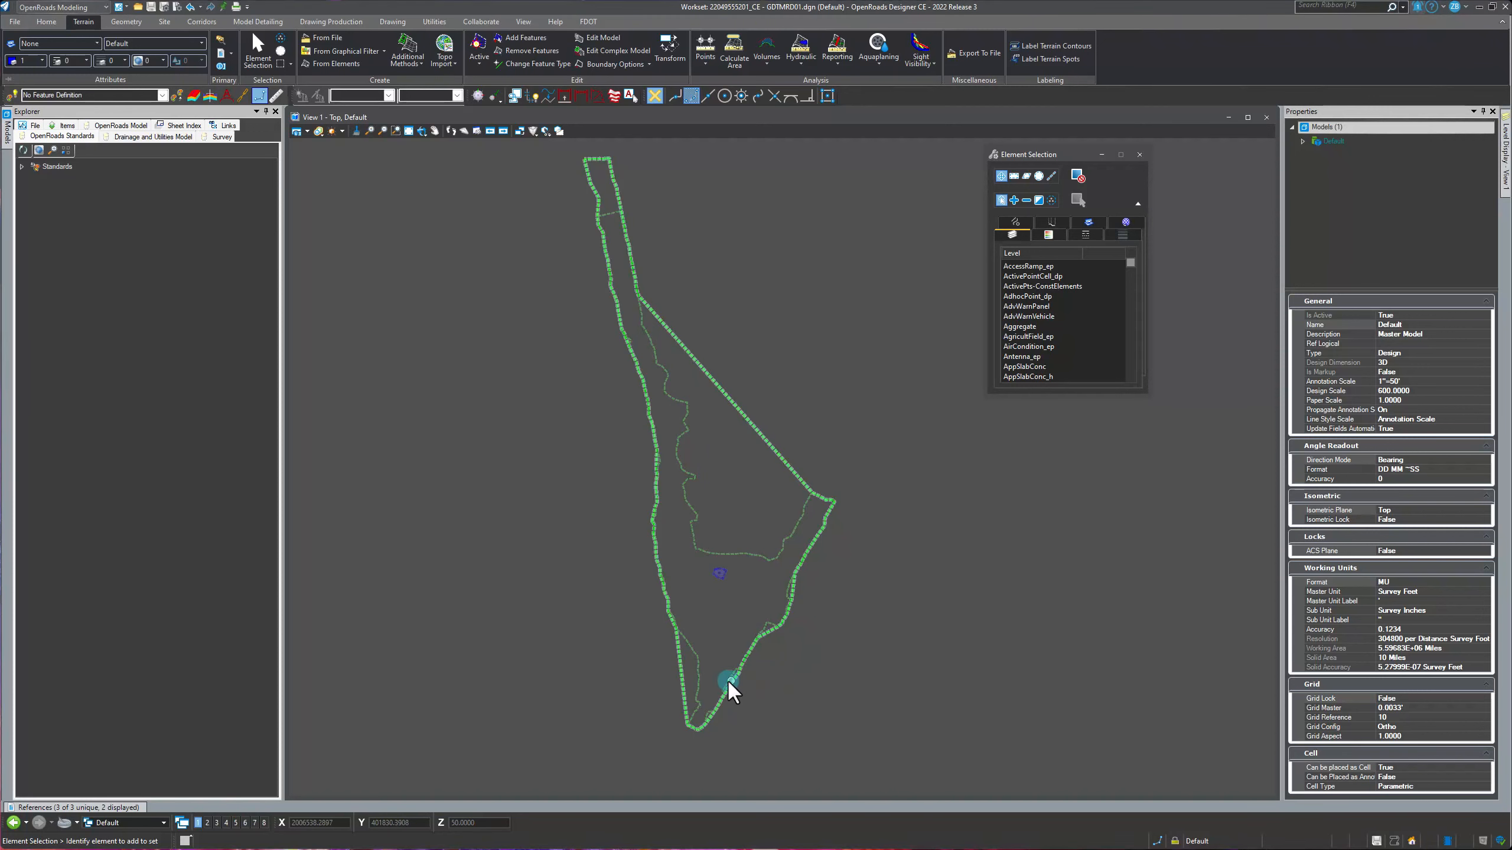
- Turn on the triangle display of the ExistingGroundMain terrain model
scroll(678, 664, up, 2)
click(679, 664)
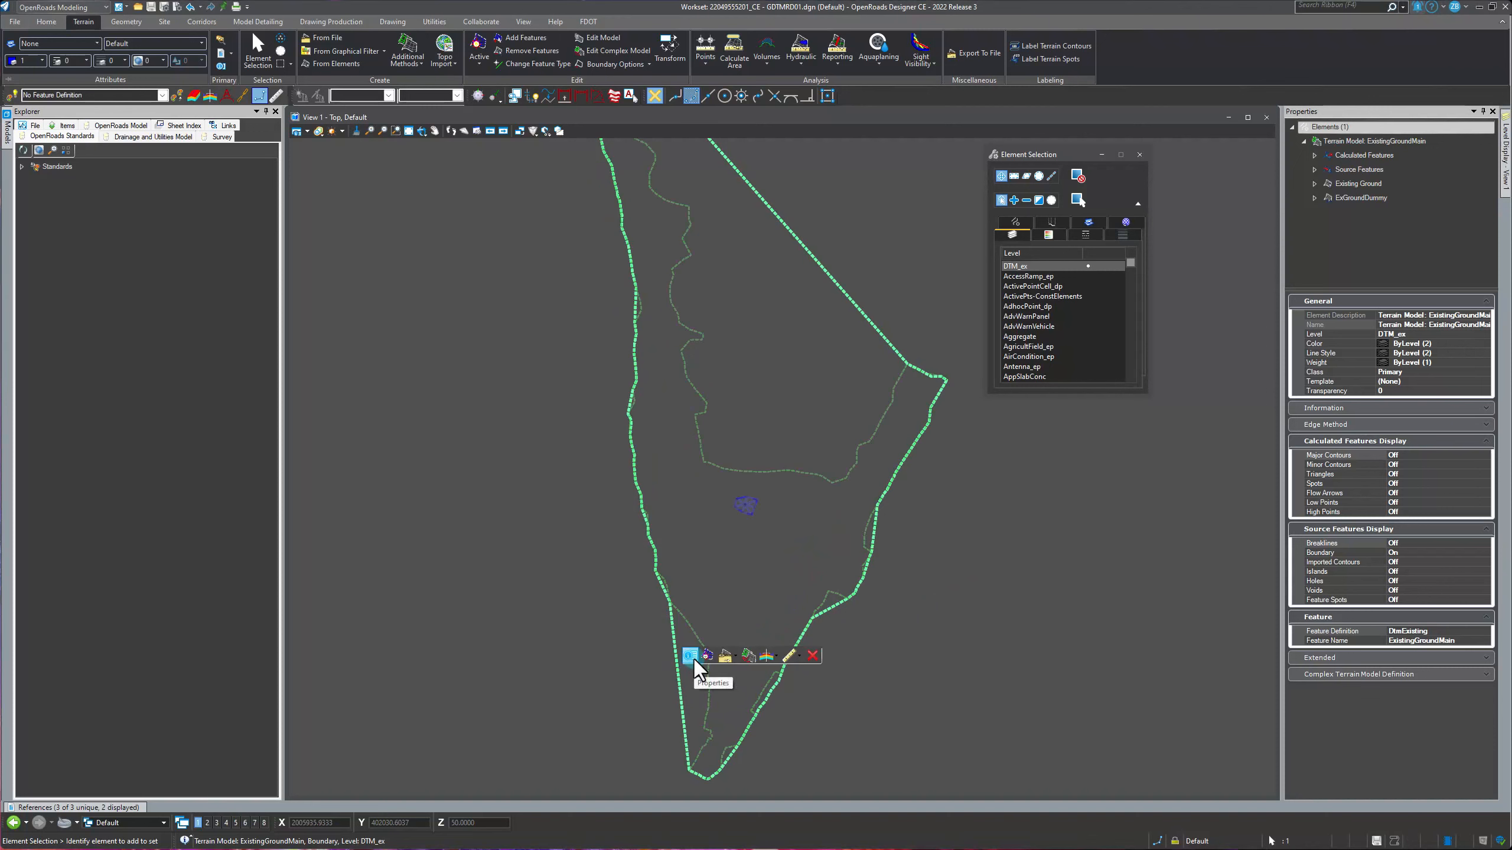
click(693, 658)
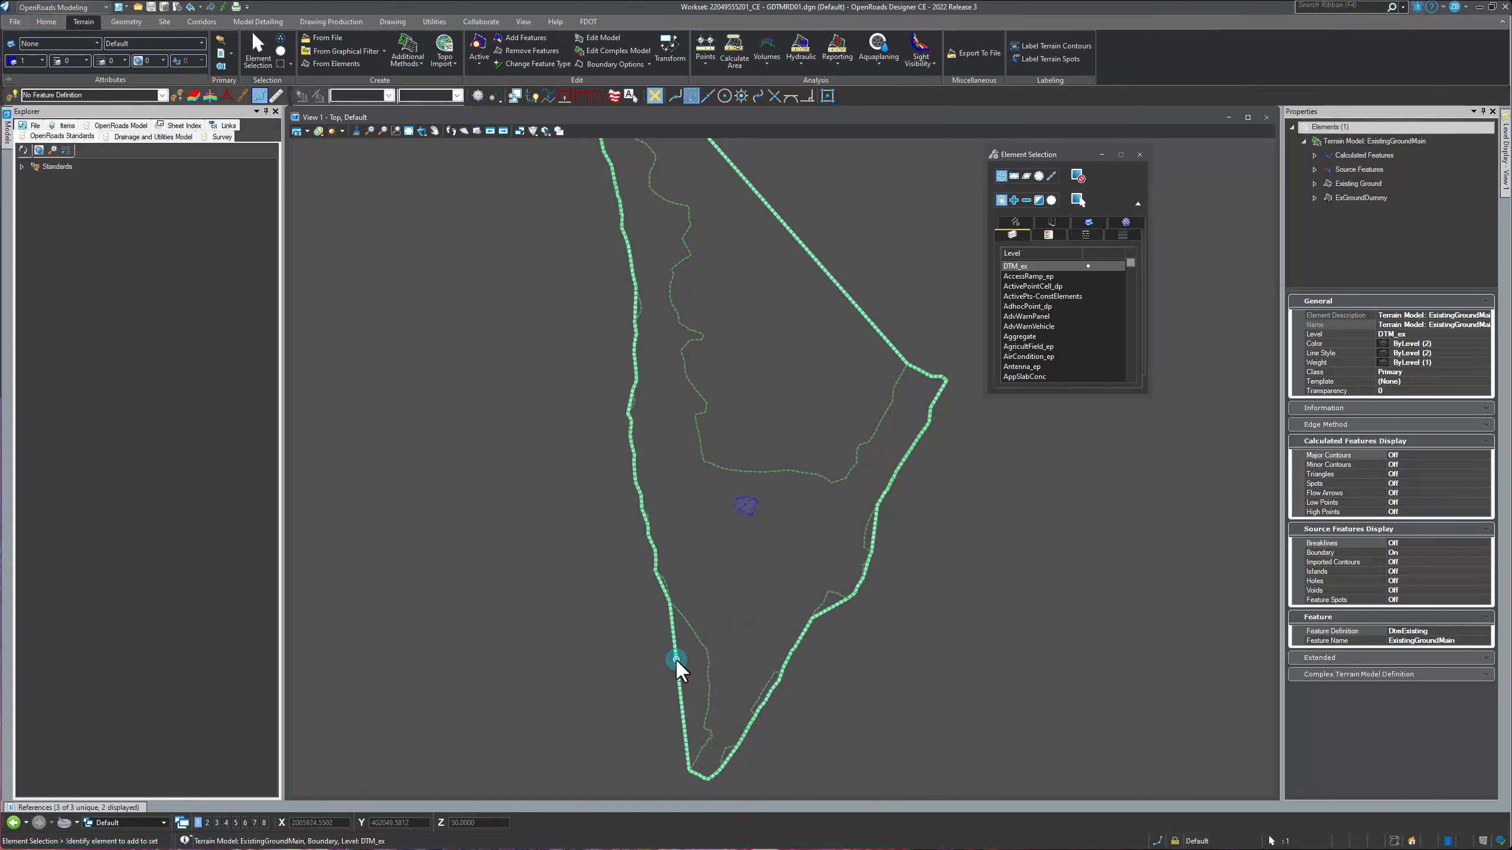
click(621, 643)
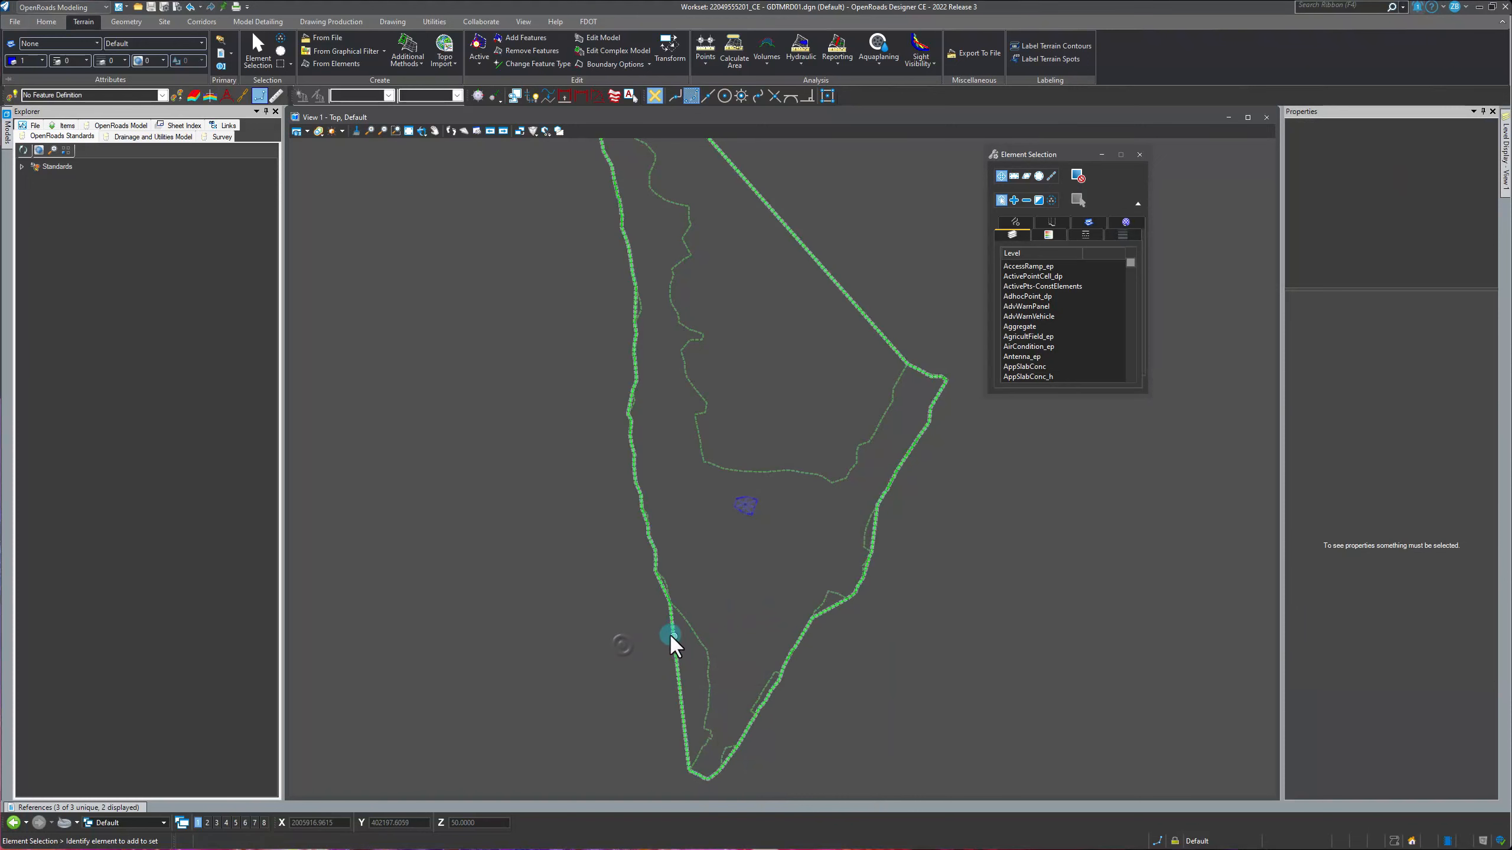
click(671, 630)
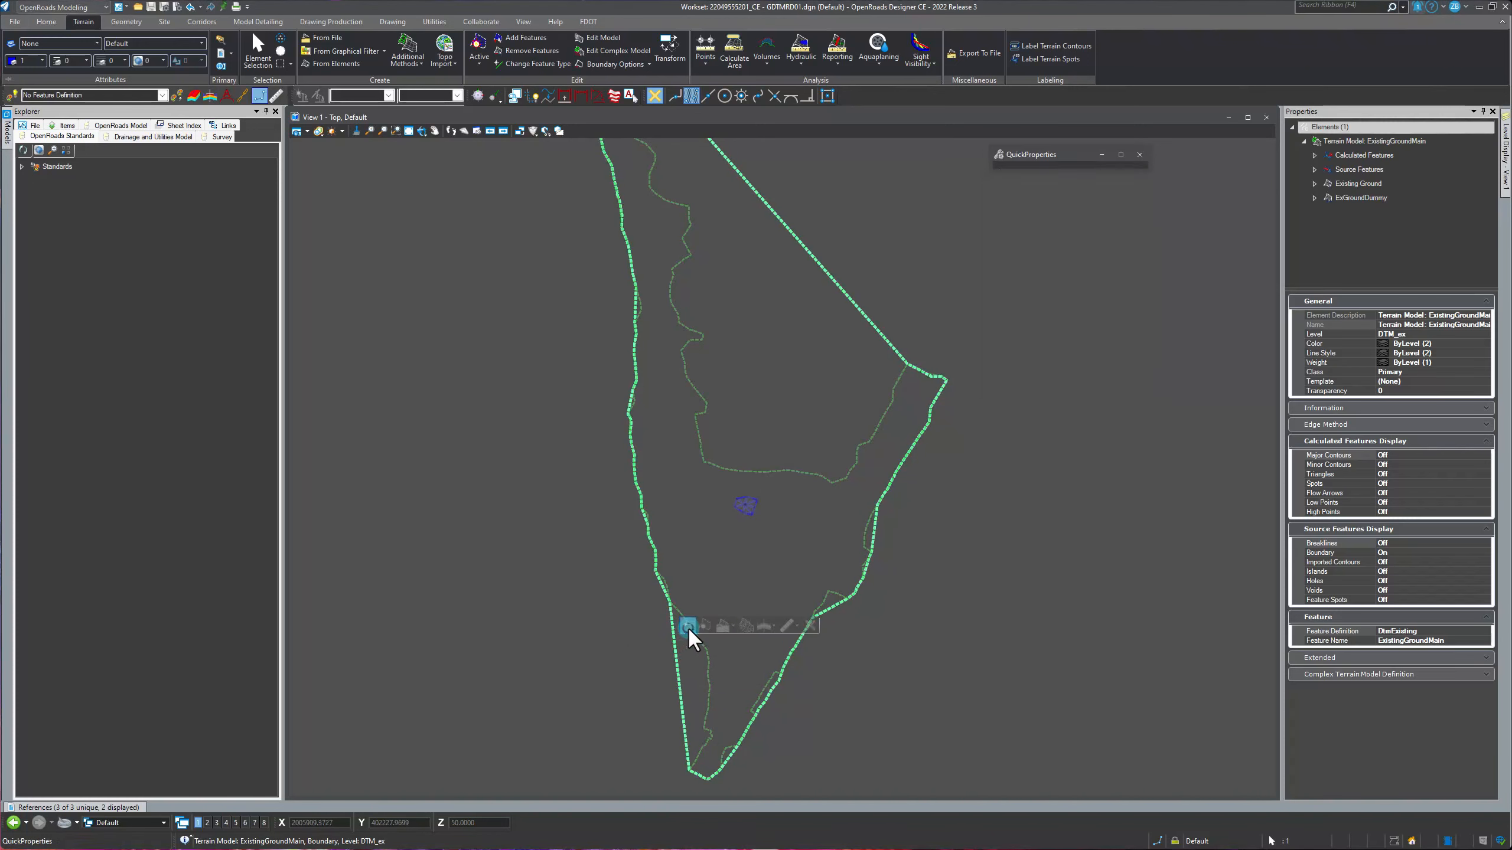
mouse_move(687, 627)
click(862, 613)
click(782, 632)
click(592, 649)
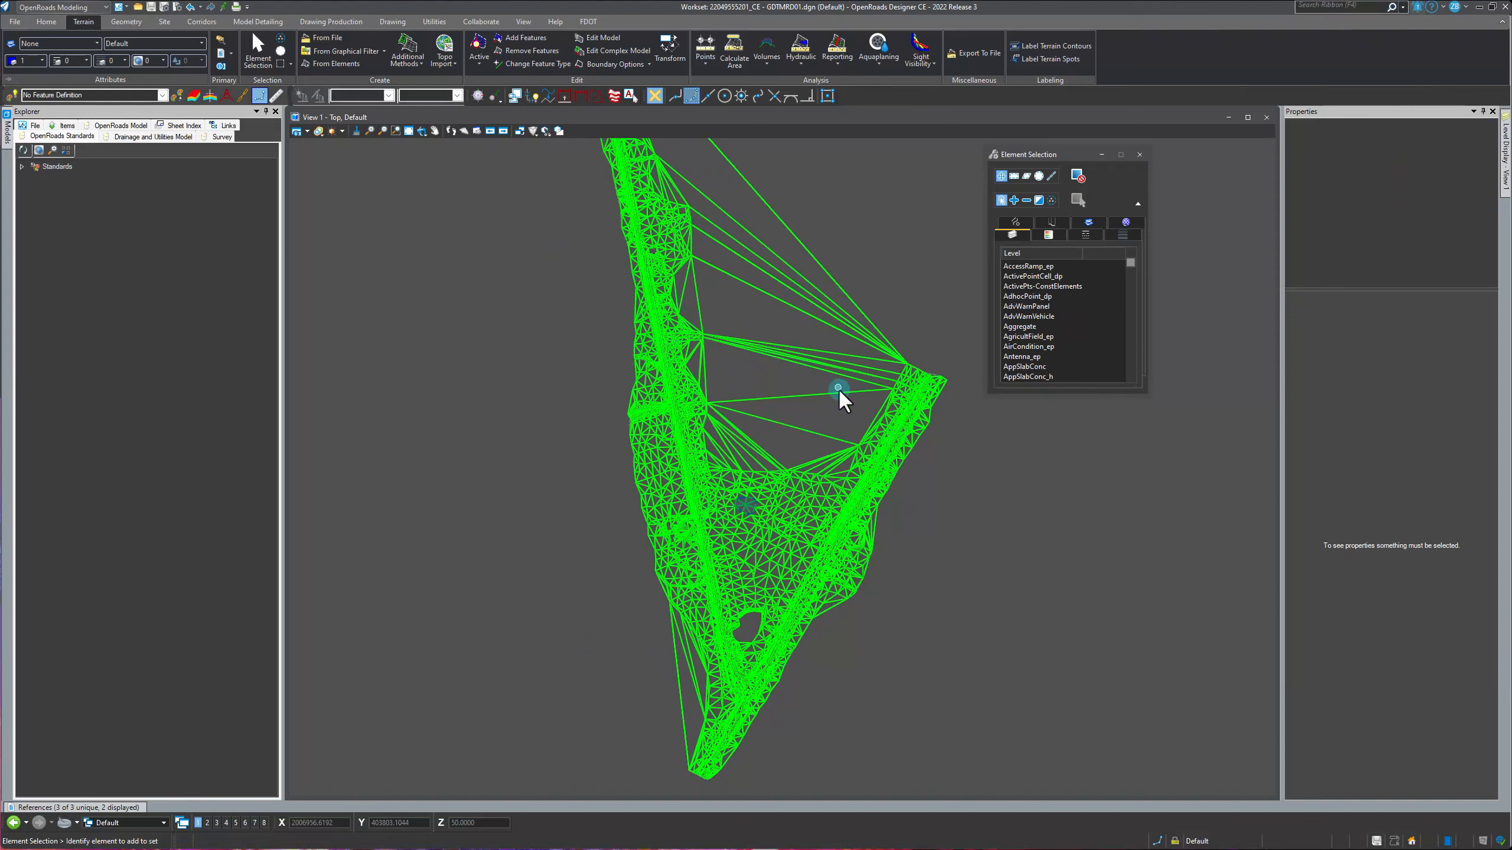
- Turn off the triangle display of the ExistingGroundMain terrain model
click(677, 671)
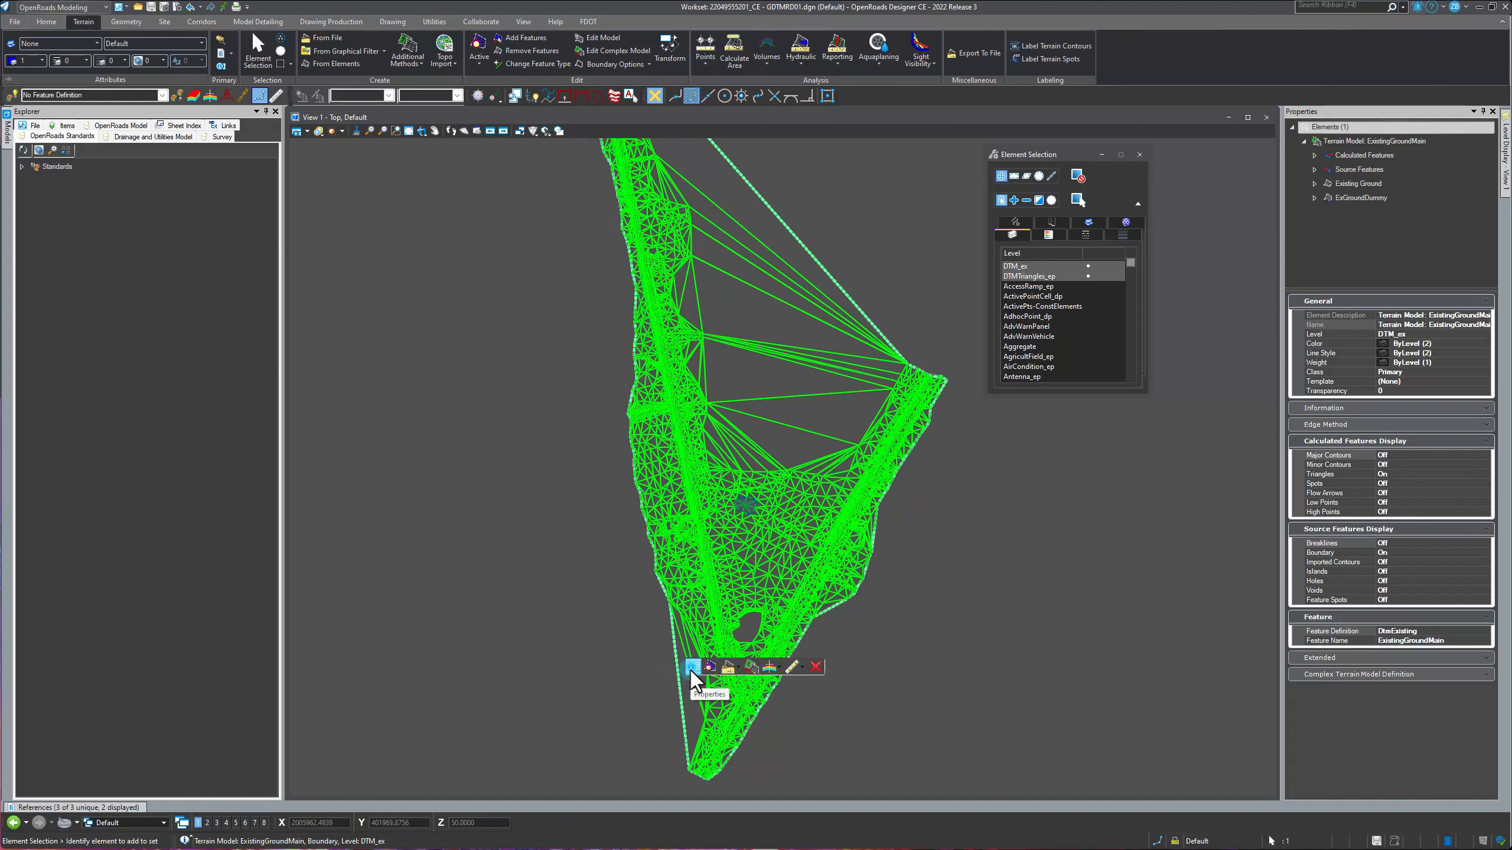
click(692, 668)
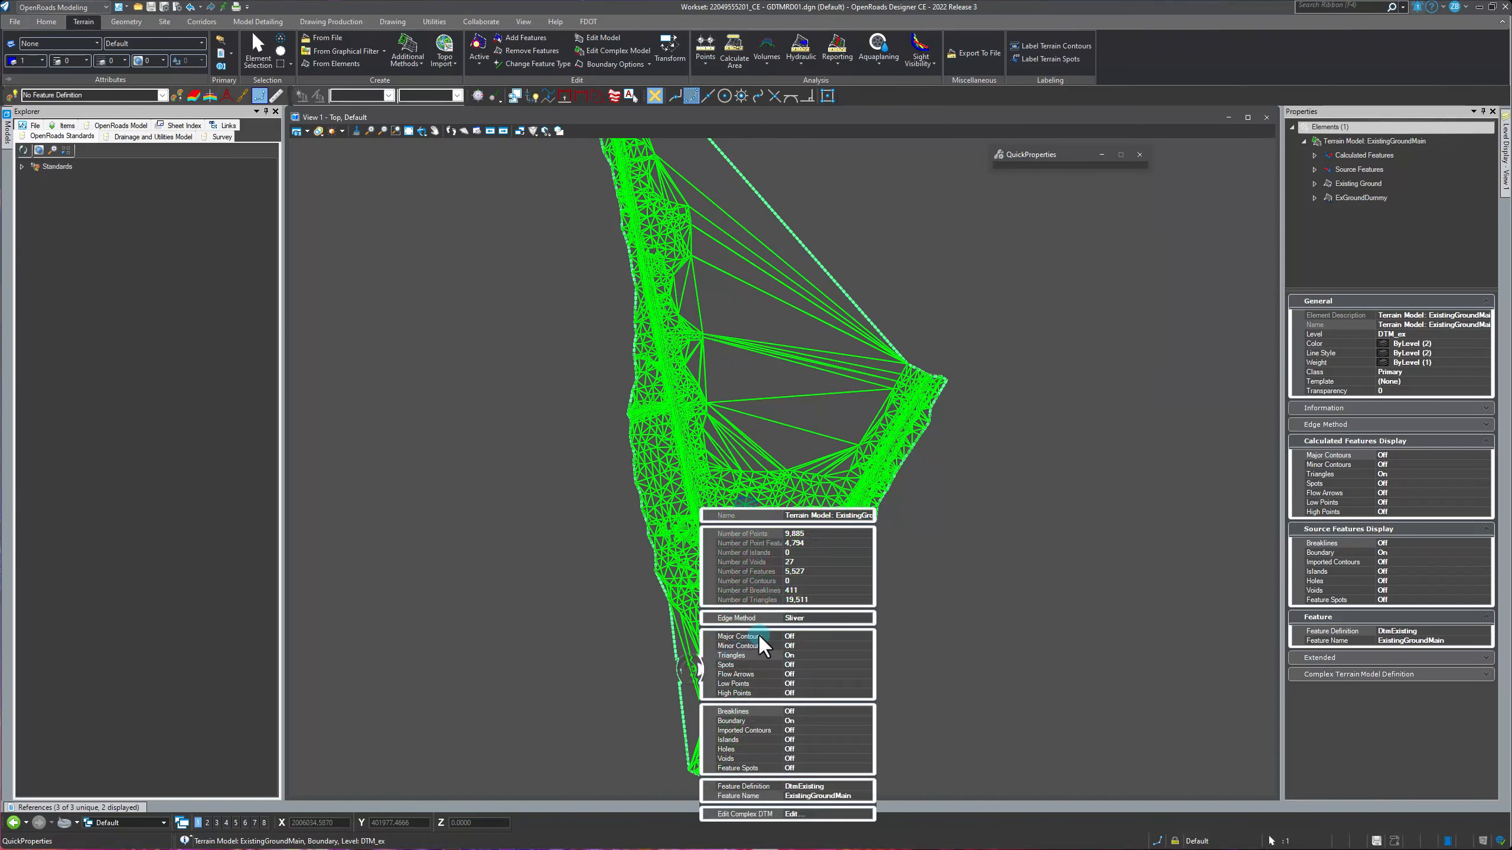
click(796, 653)
click(868, 655)
click(797, 666)
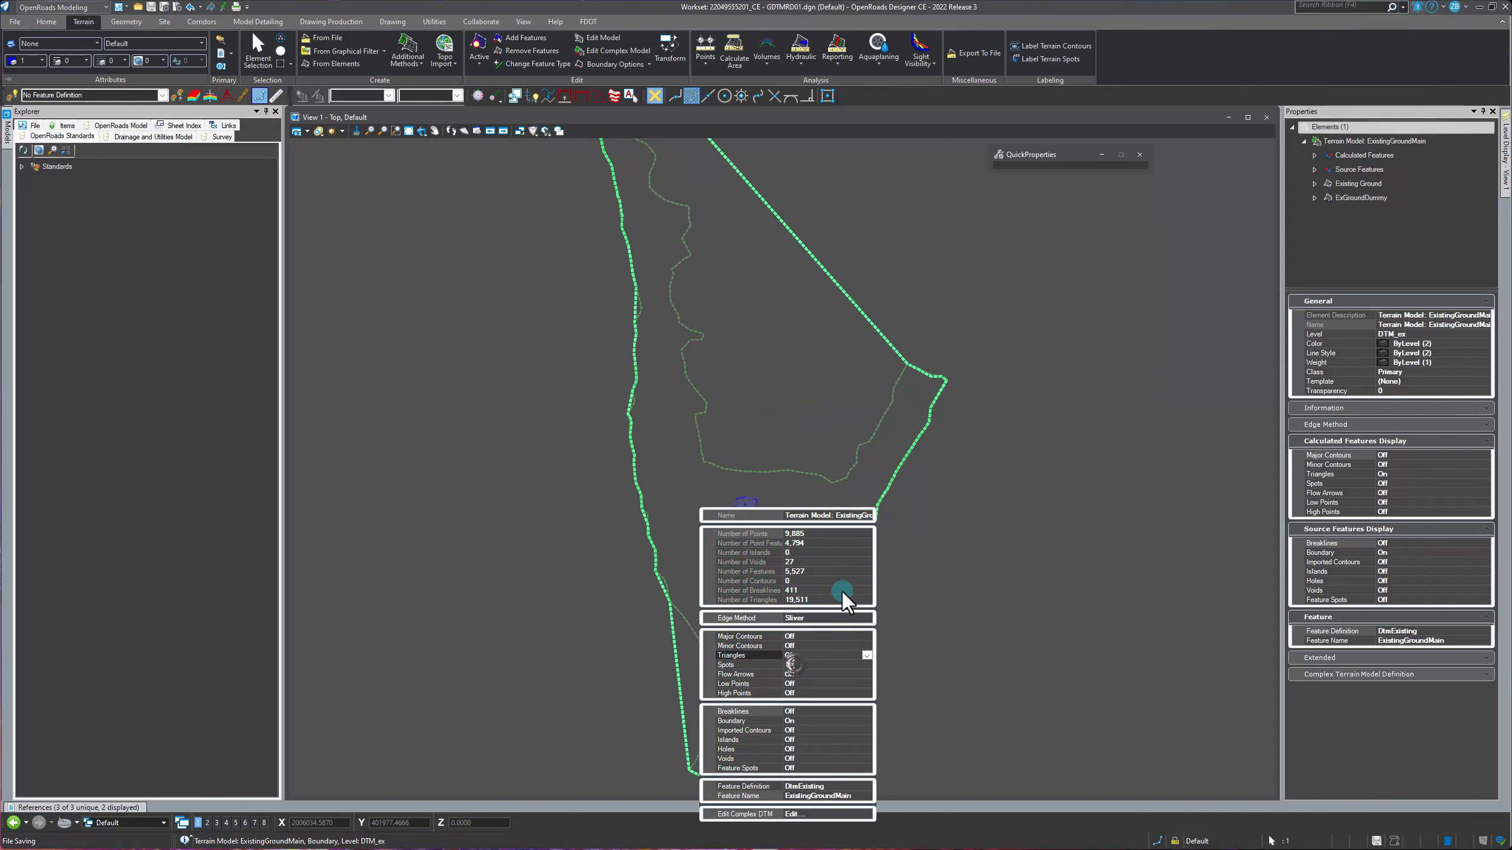
- Try the Max Edge Length edge method on the ExistingGroundMain terrain model
click(848, 619)
click(853, 619)
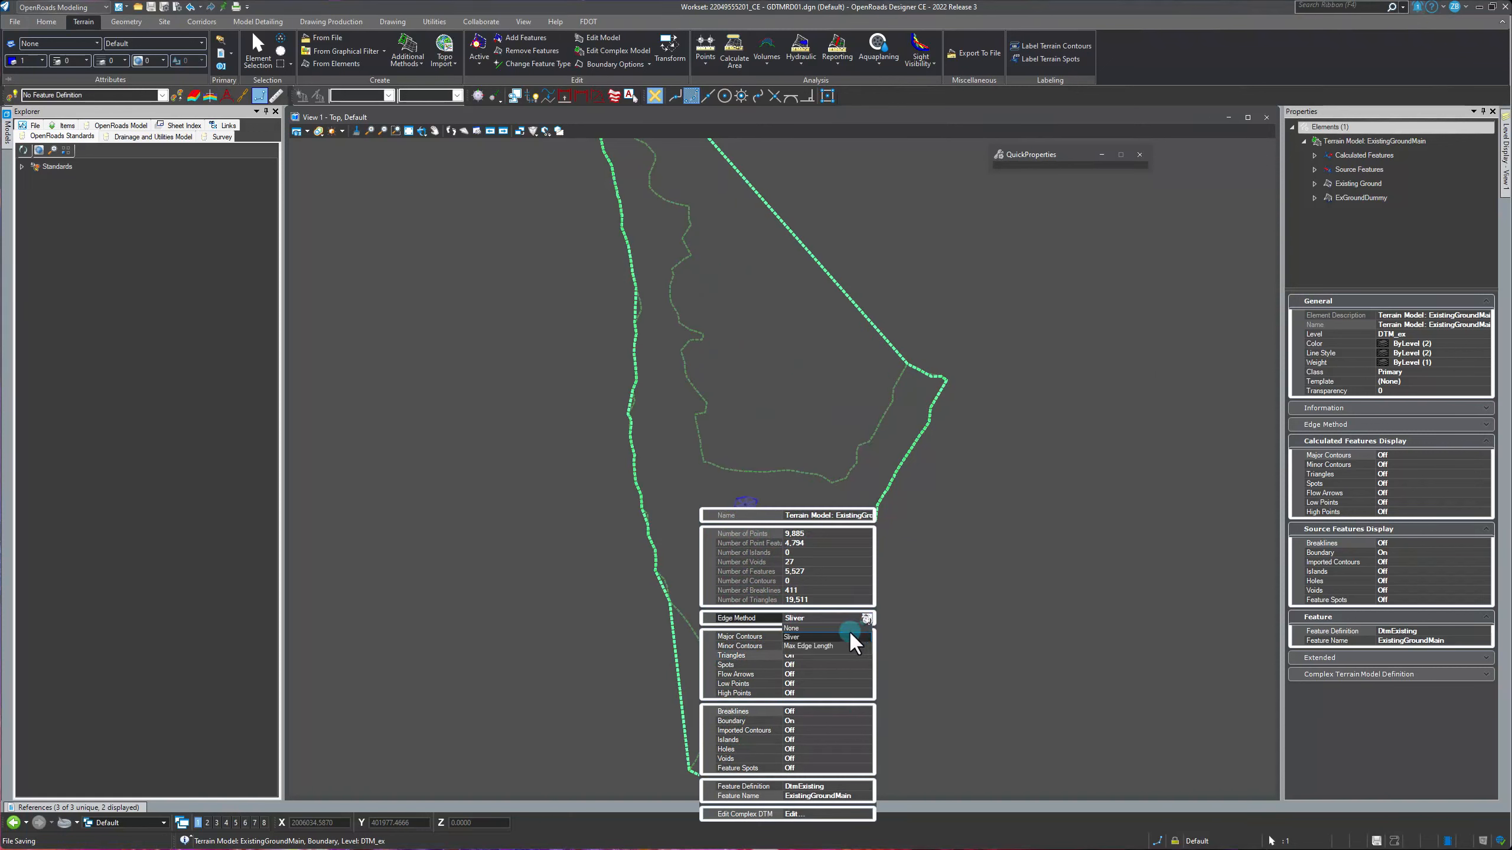
click(818, 646)
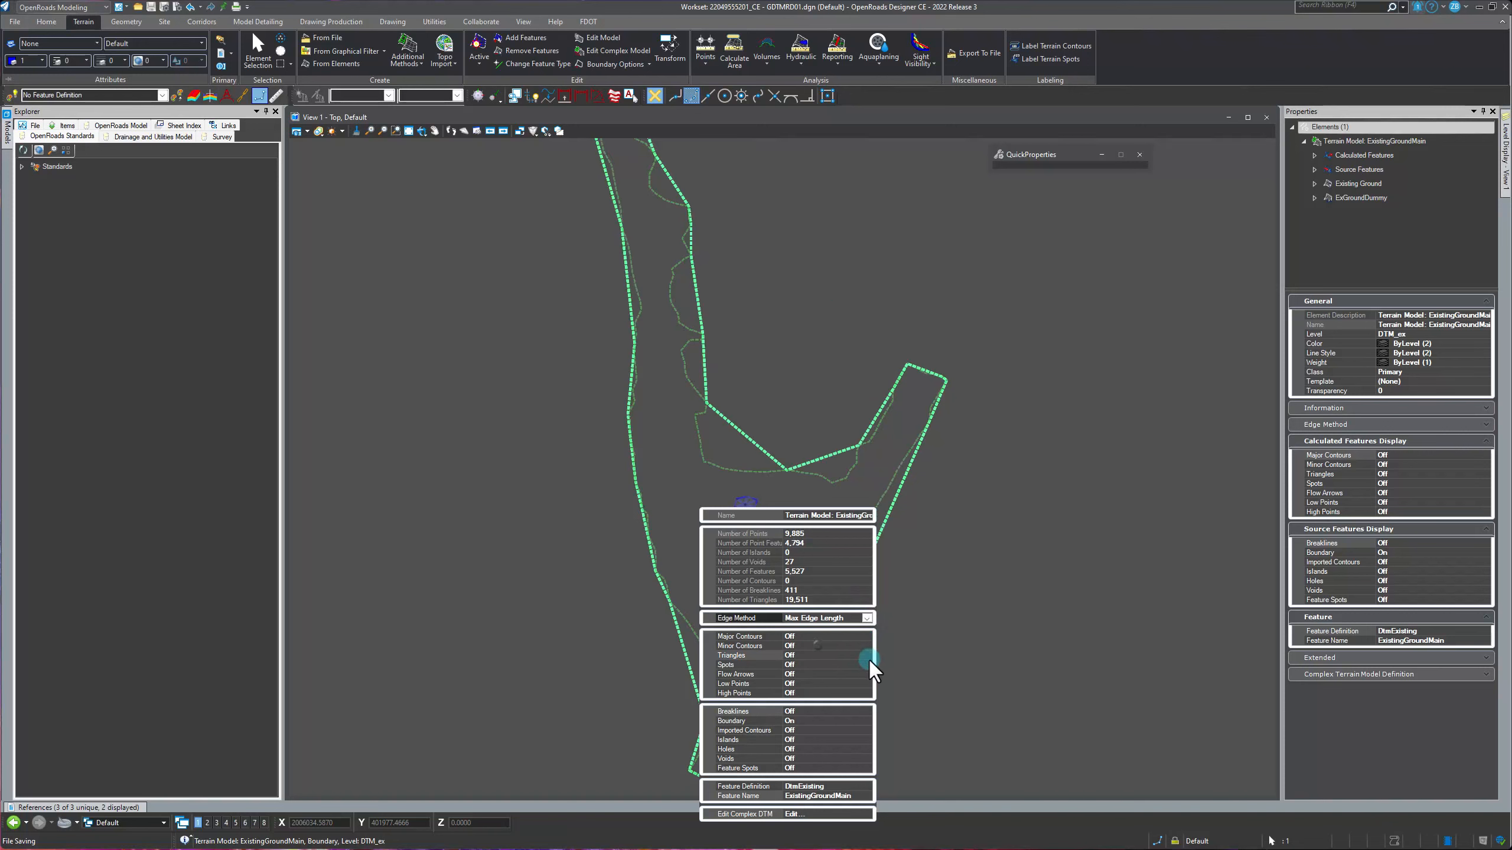
click(796, 629)
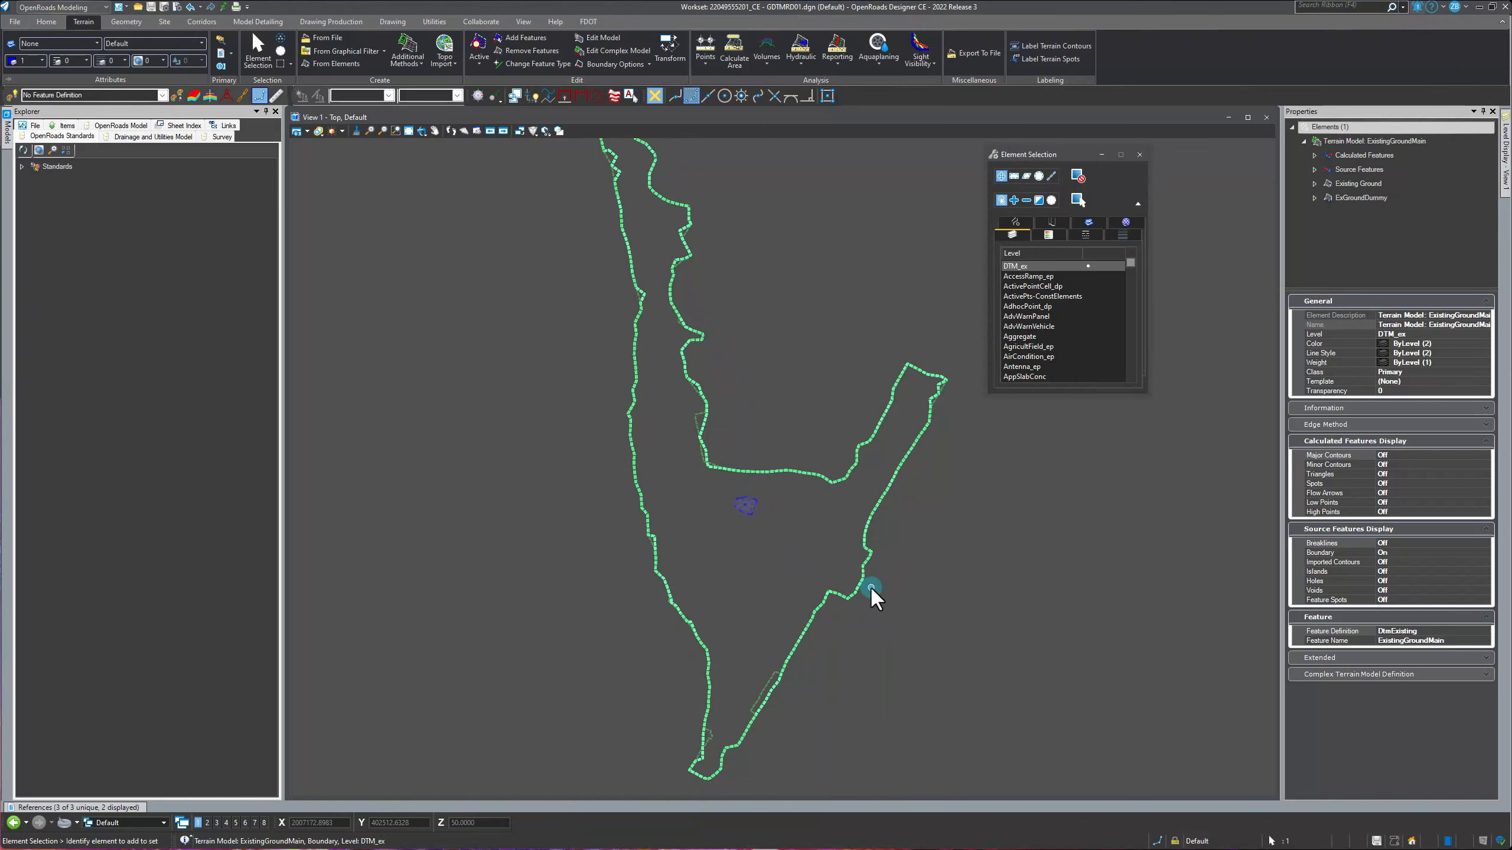
- Inspect the trimmed terrain boundary up close against the surveyed outline, and undo the edge method and triangle display changes
scroll(704, 446, up, 3)
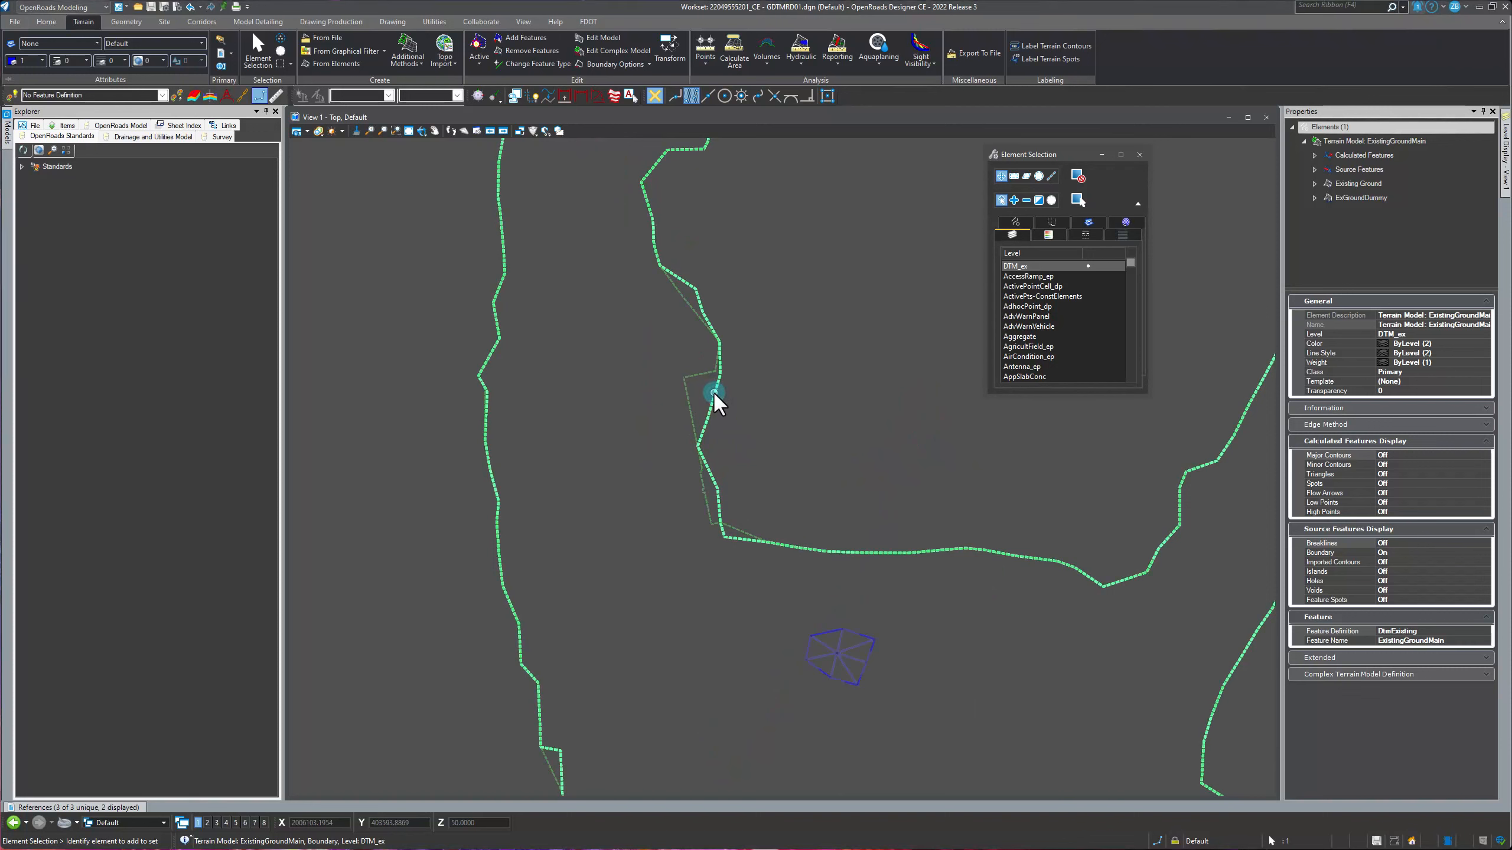
mouse_move(716, 394)
click(837, 486)
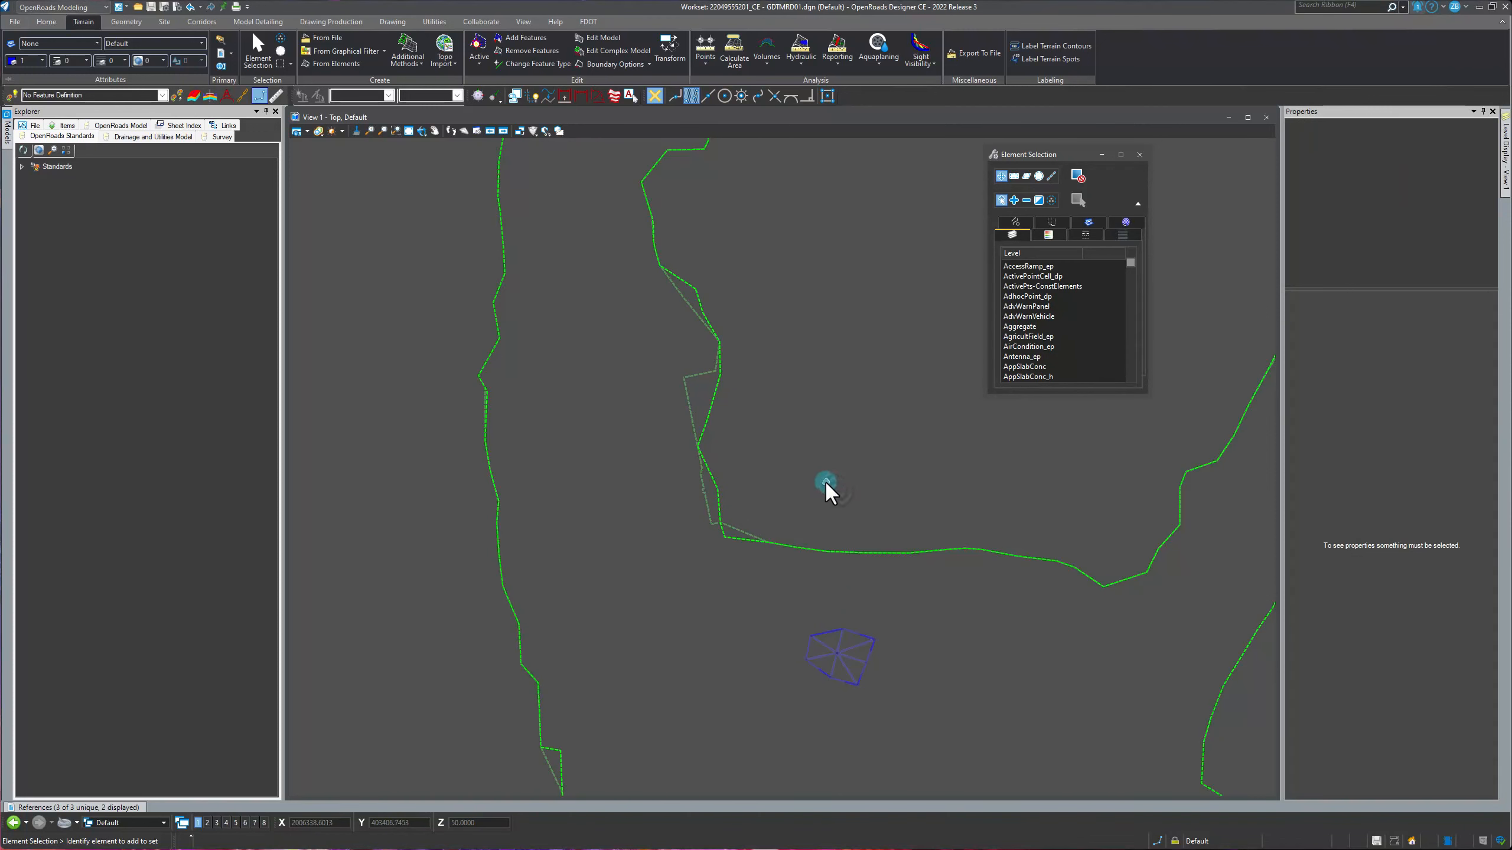
scroll(774, 497, down, 2)
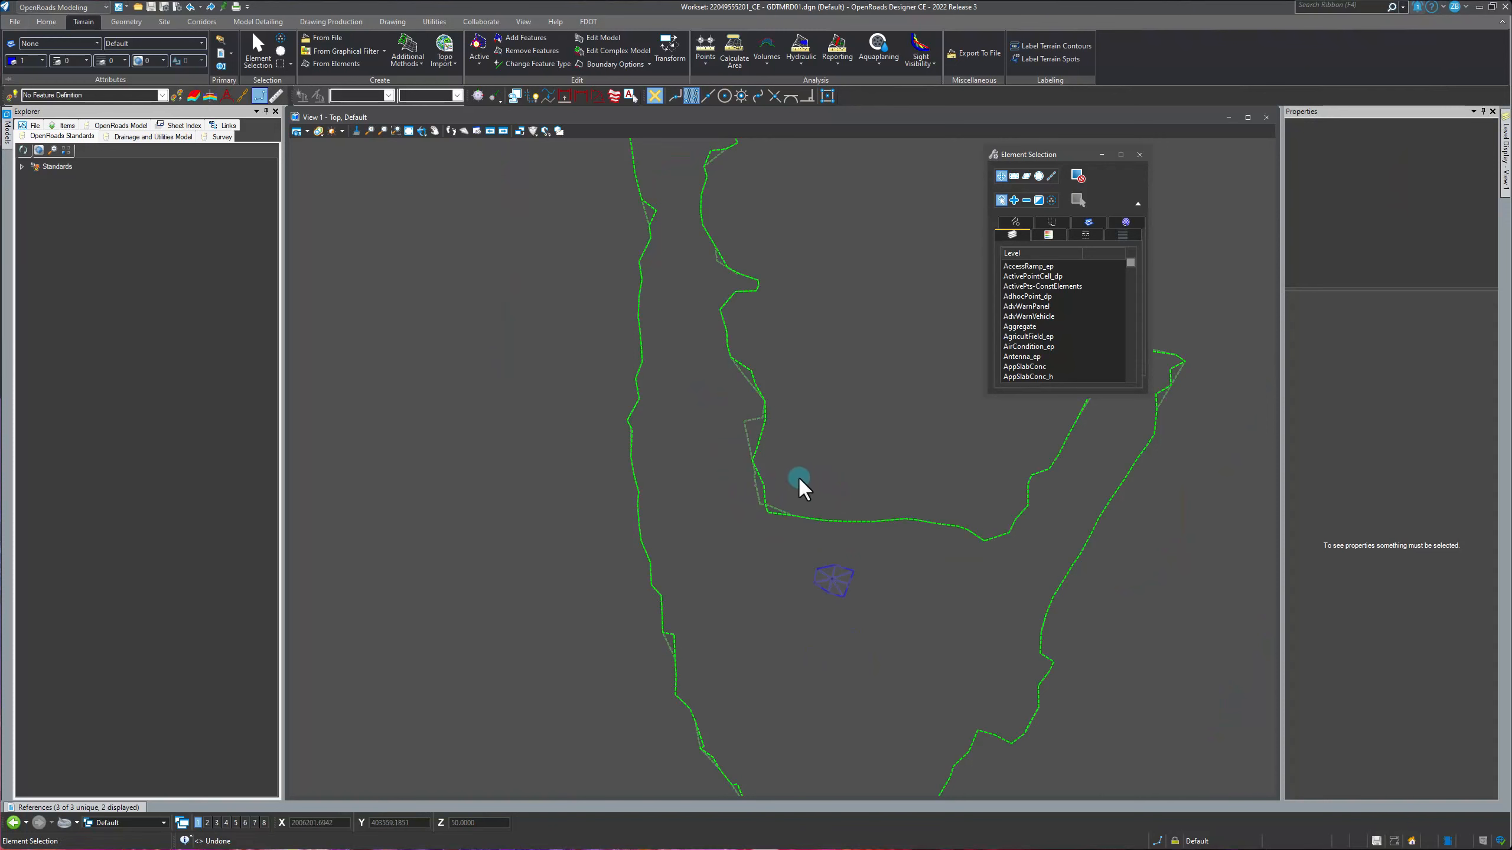
key(ctrl+z)
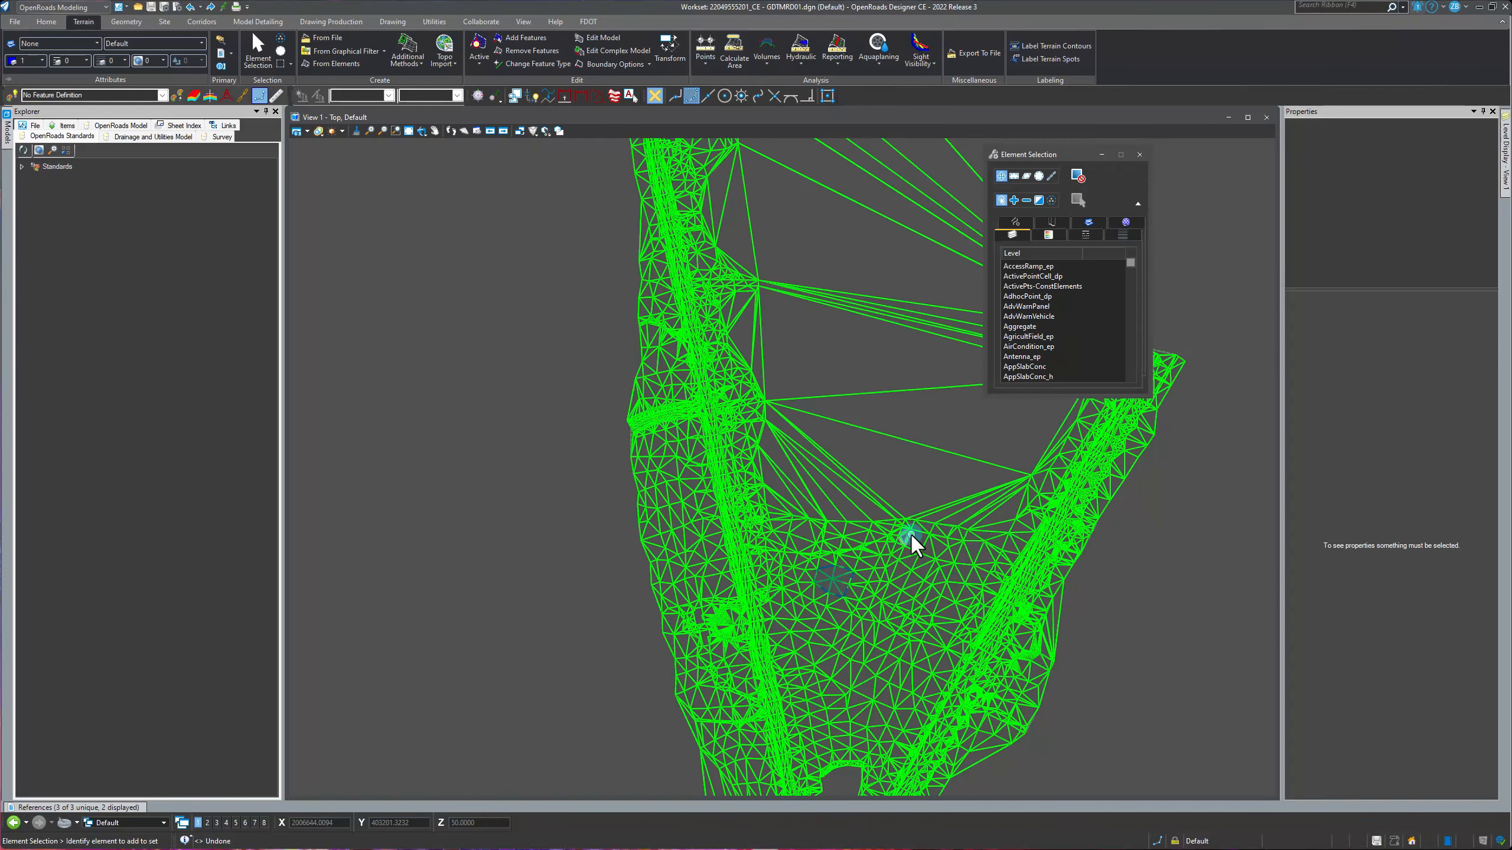
- Set Triangles to Off for the restored ExistingGroundMain terrain so only its boundary is drawn
click(856, 474)
click(867, 469)
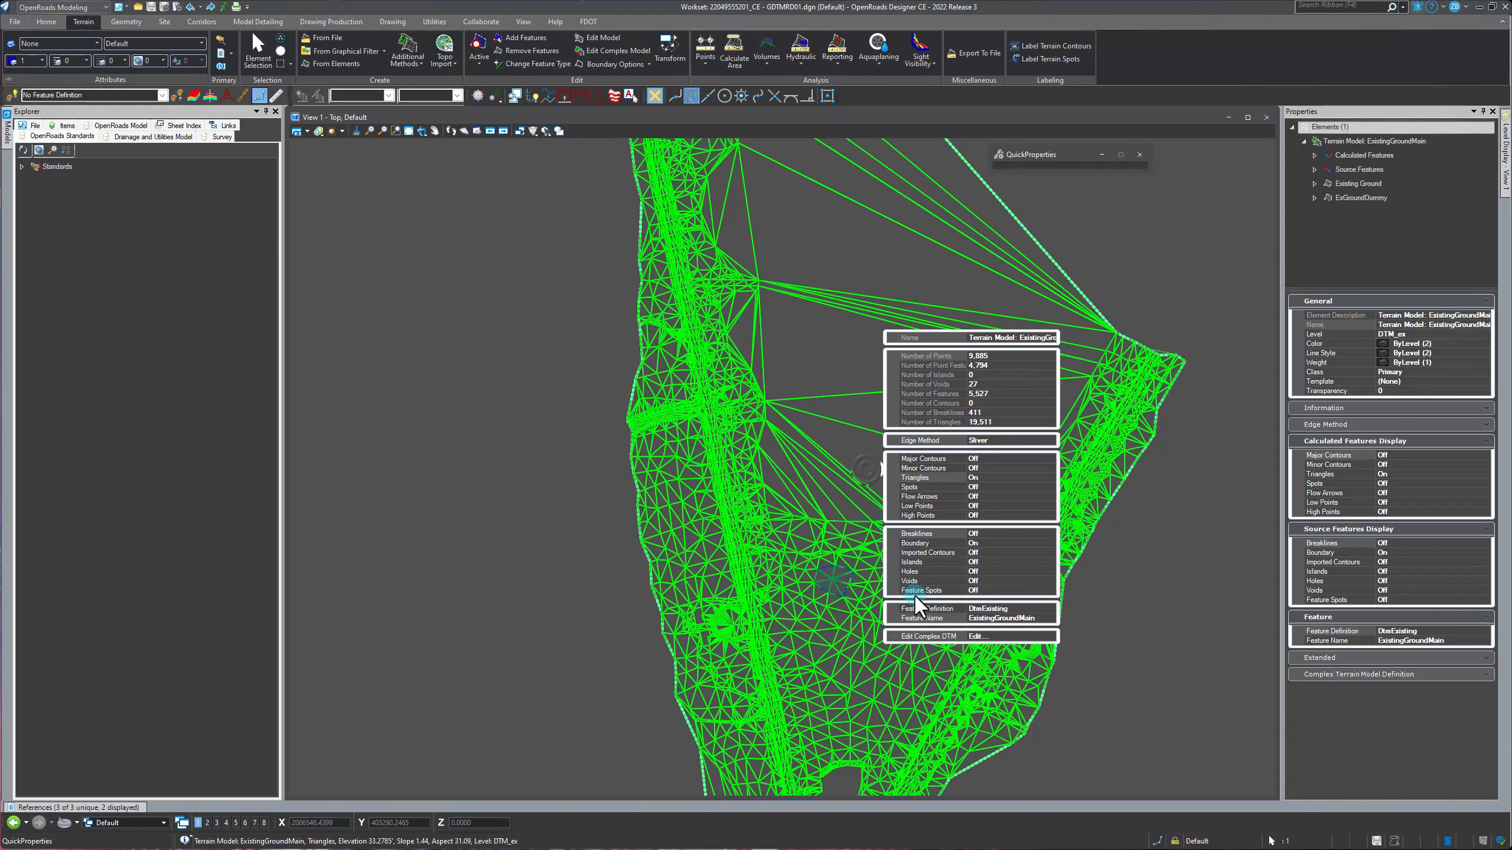
click(1039, 479)
click(1052, 479)
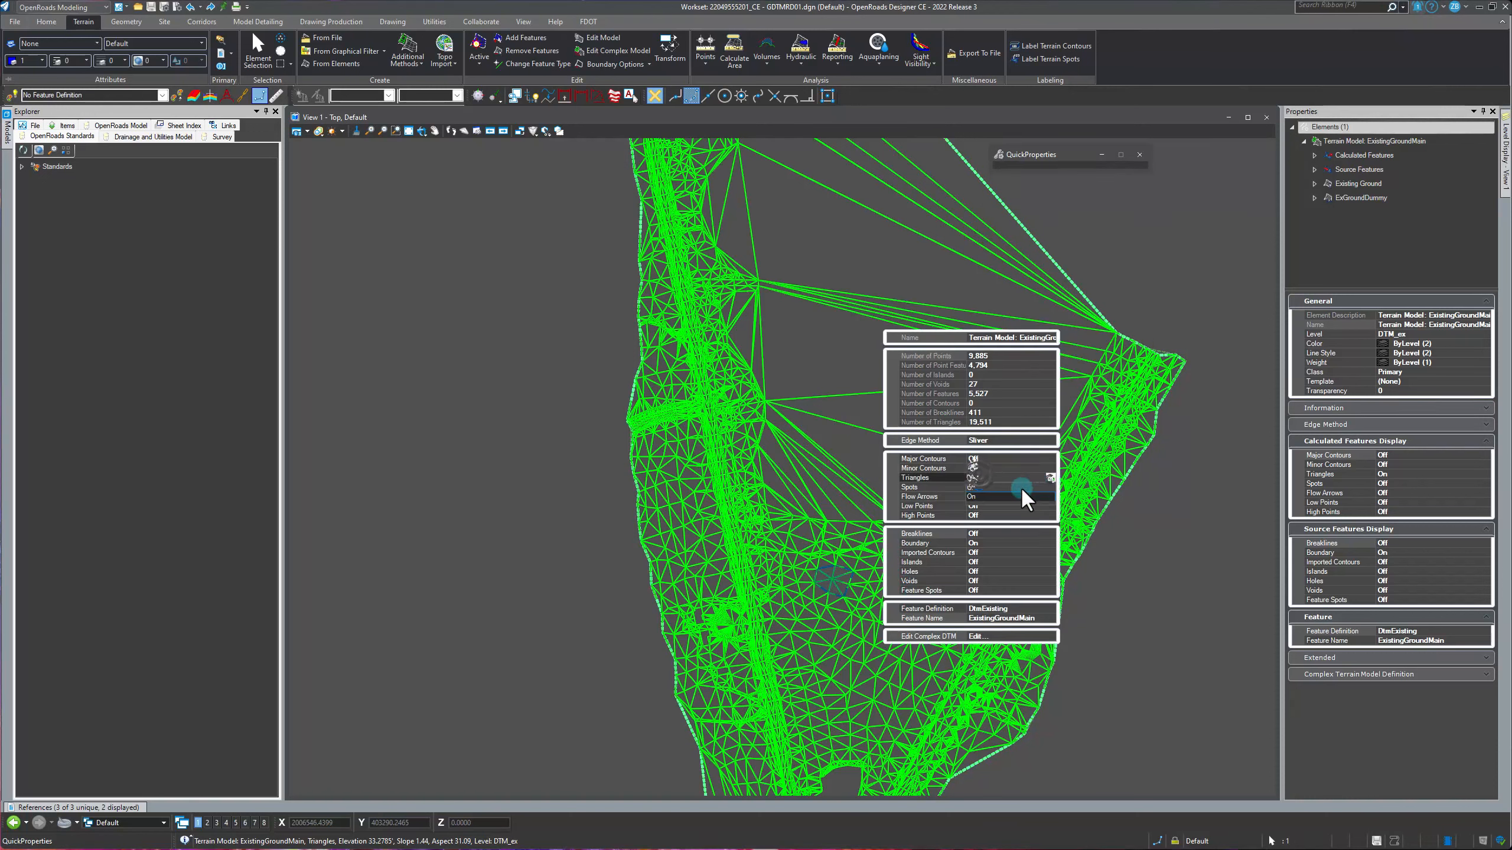
click(976, 486)
click(836, 377)
- Examine the ExistingGroundMain outline around the dummy terrain's north end and where it departs from the surveyed boundary
scroll(836, 595, down, 4)
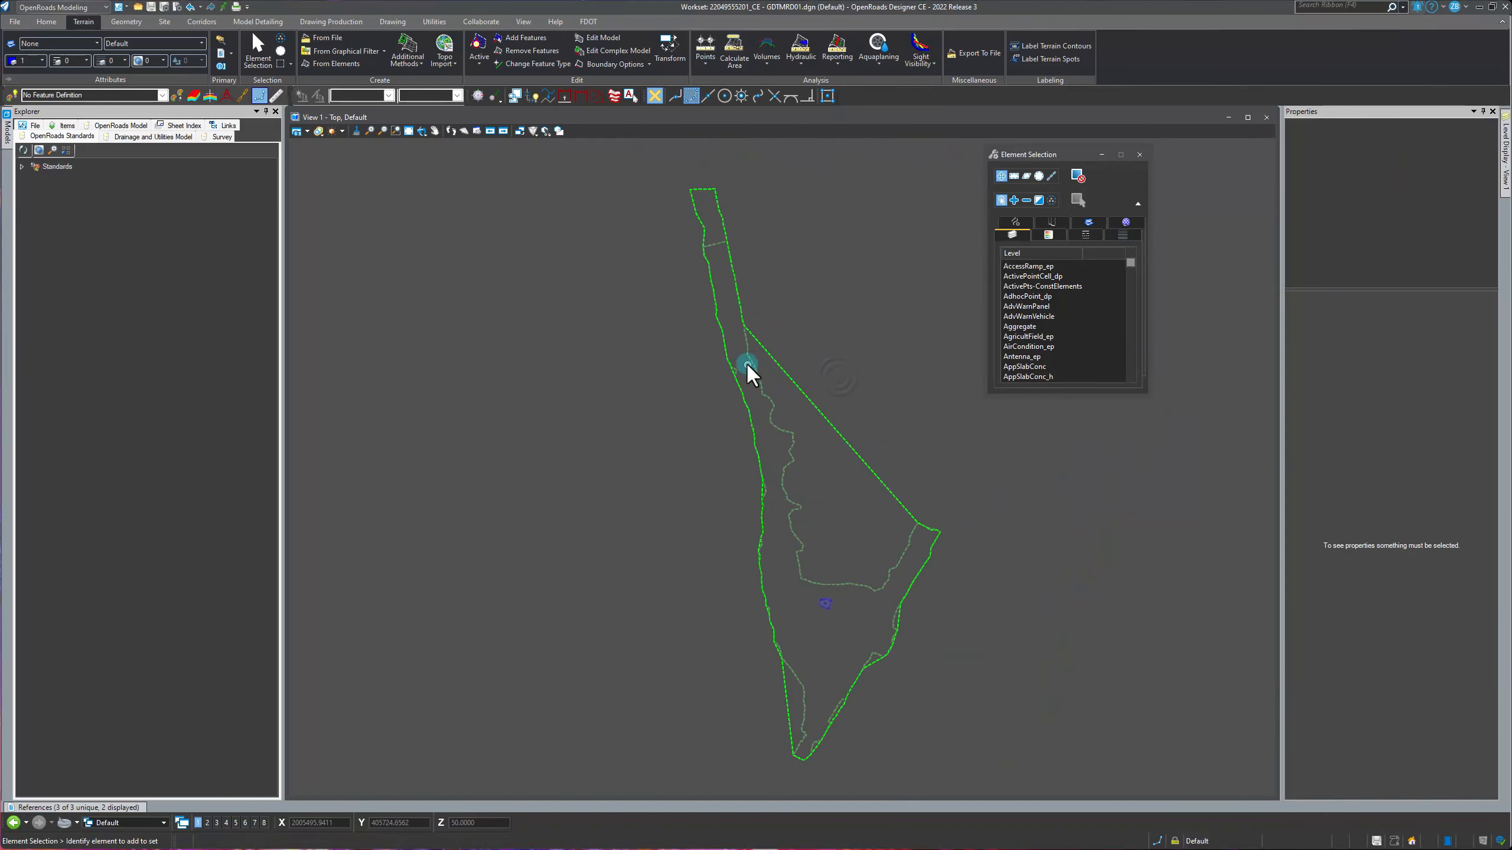
scroll(671, 197, up, 3)
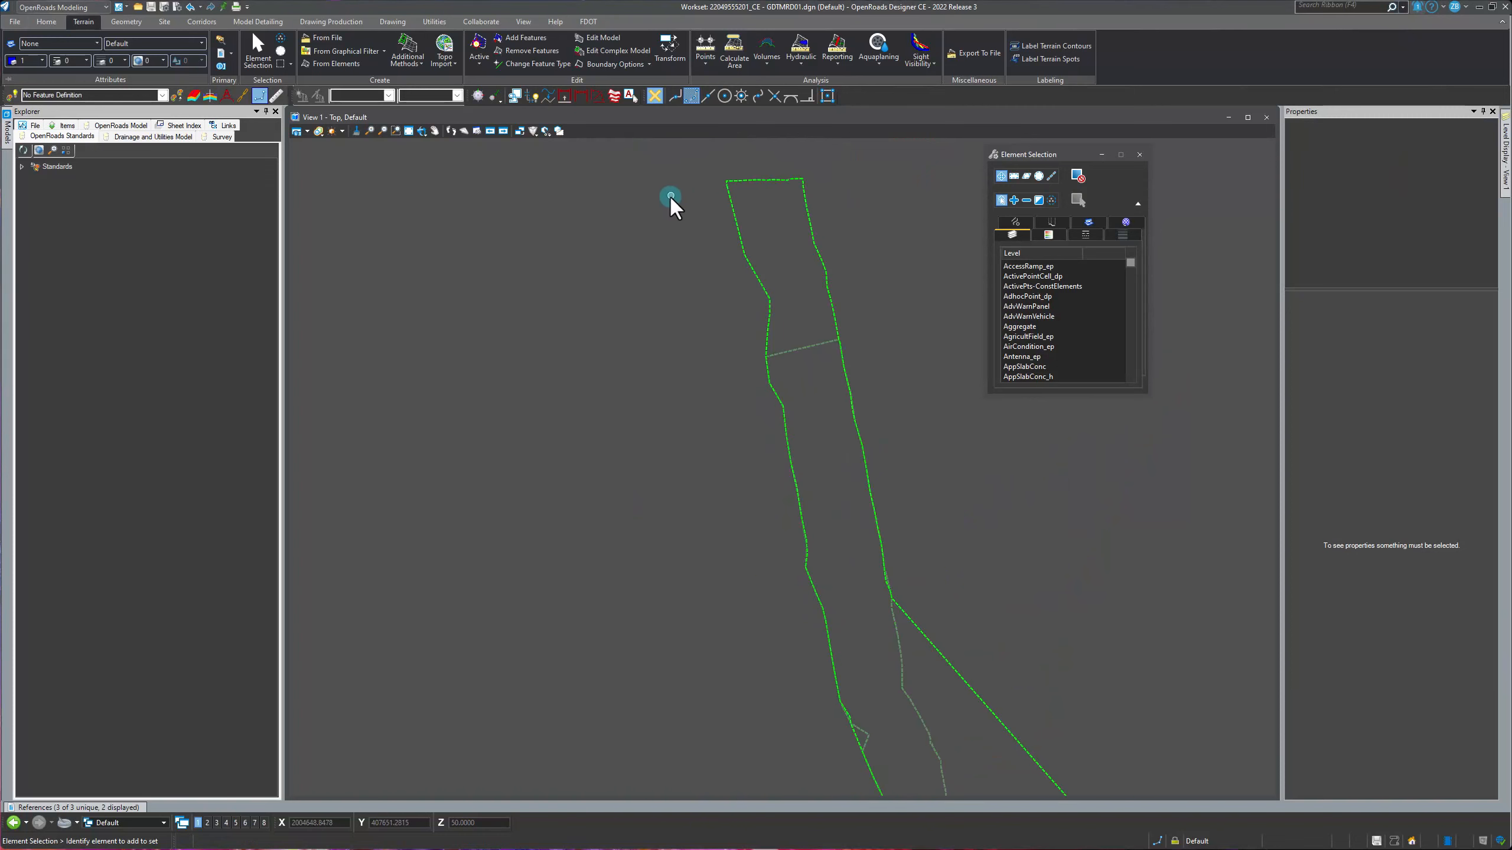
scroll(765, 413, down, 2)
scroll(785, 341, up, 2)
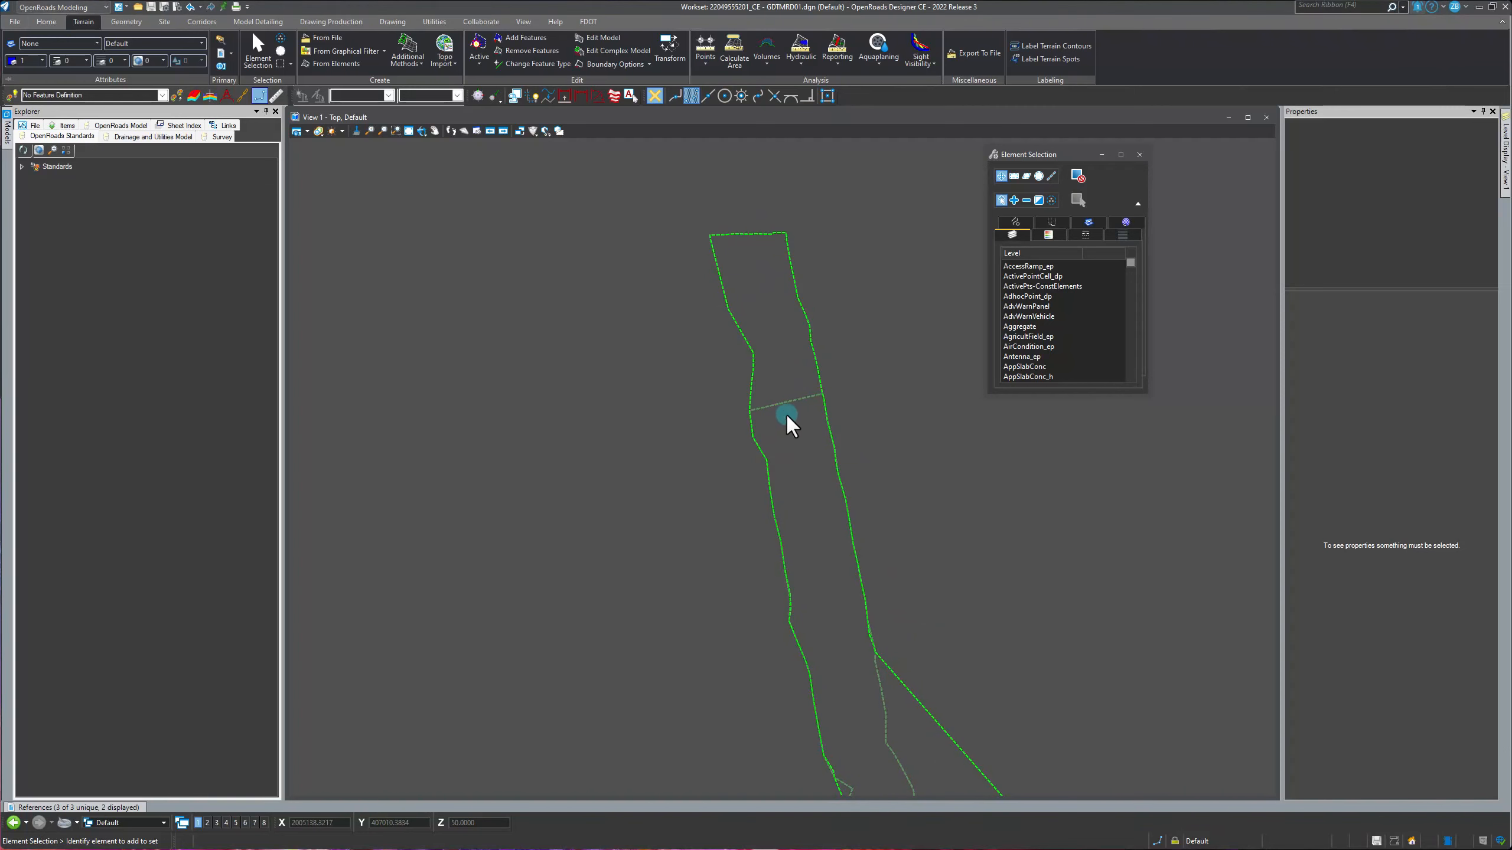
scroll(668, 305, down, 2)
scroll(690, 441, down, 2)
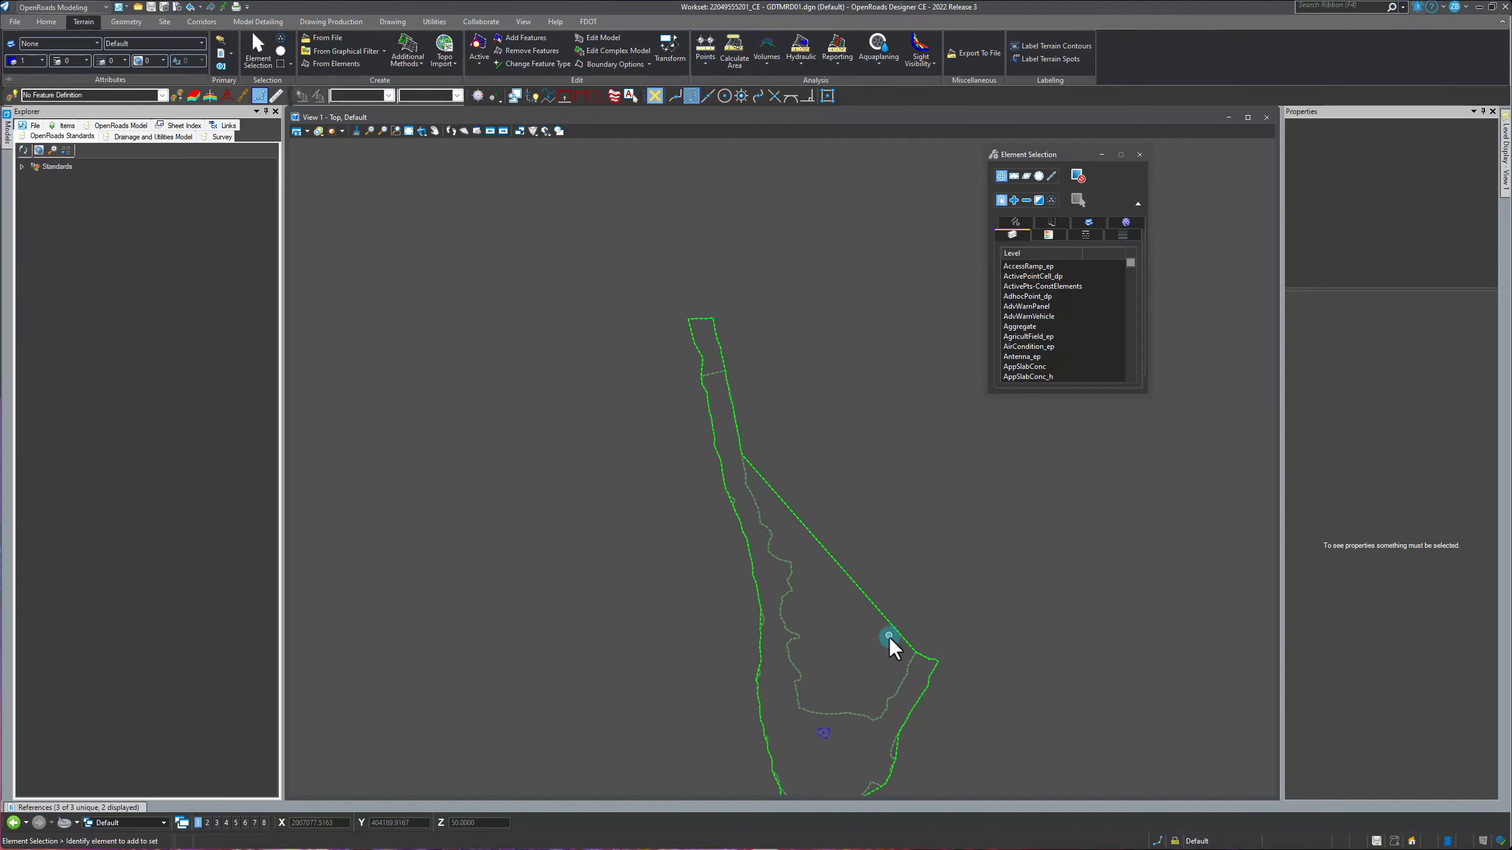
scroll(569, 548, down, 2)
scroll(707, 758, up, 2)
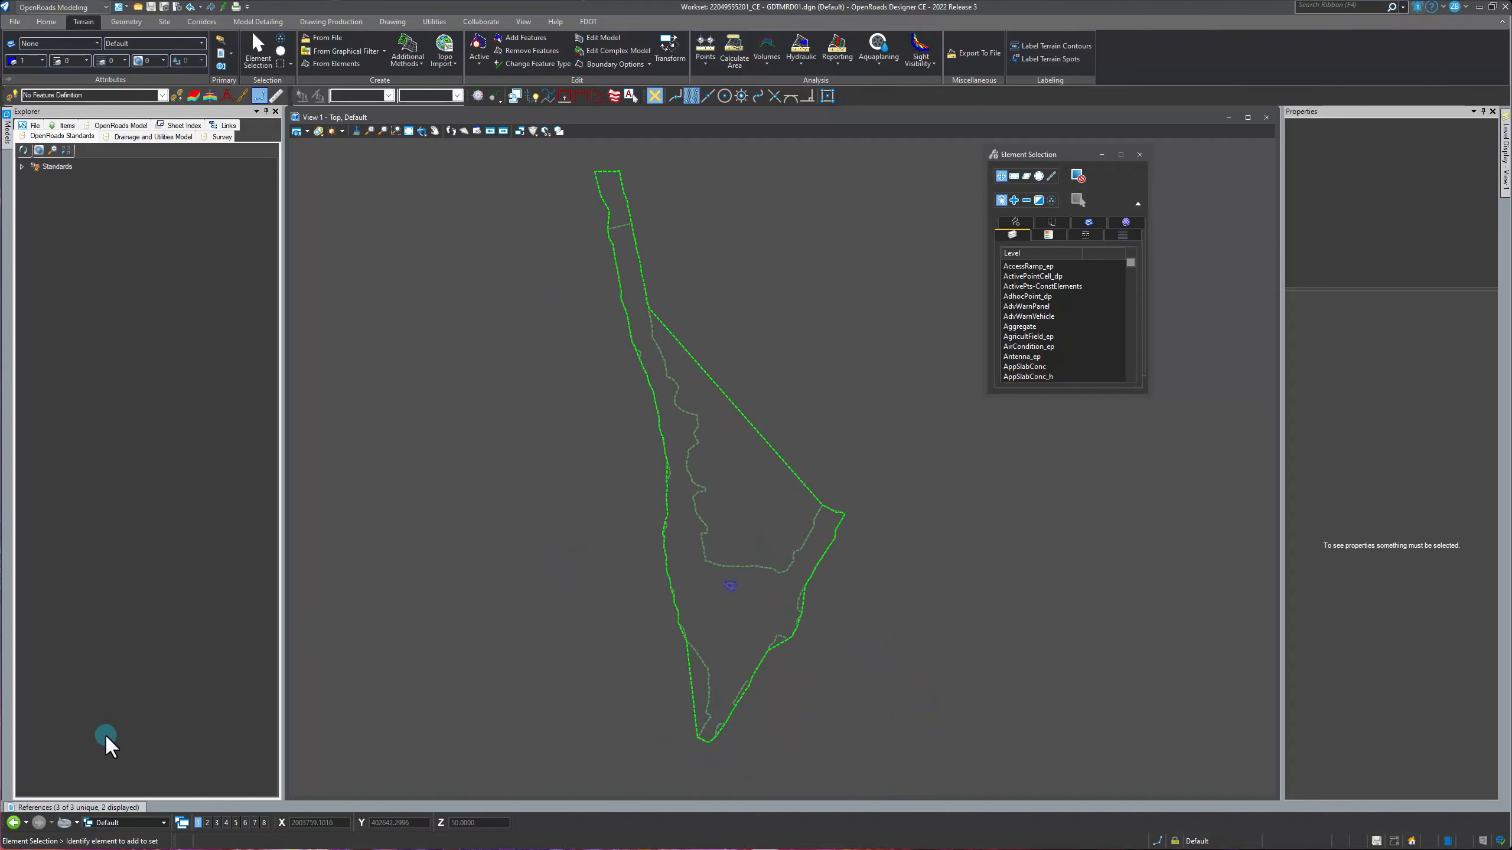
- Turn on the display of the SURVRD01.dgn reference
click(107, 808)
click(40, 670)
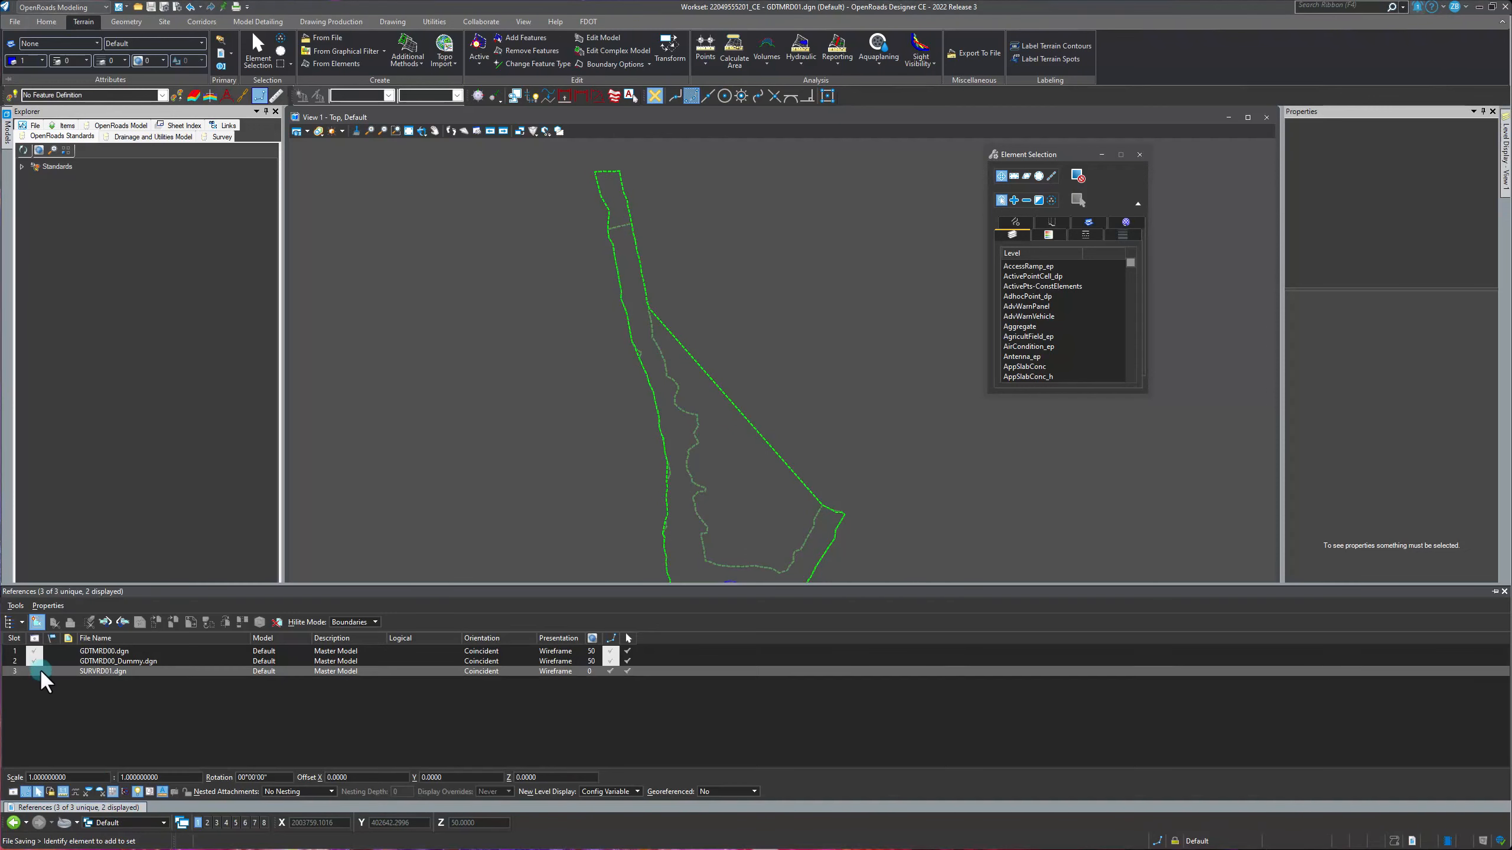
click(33, 670)
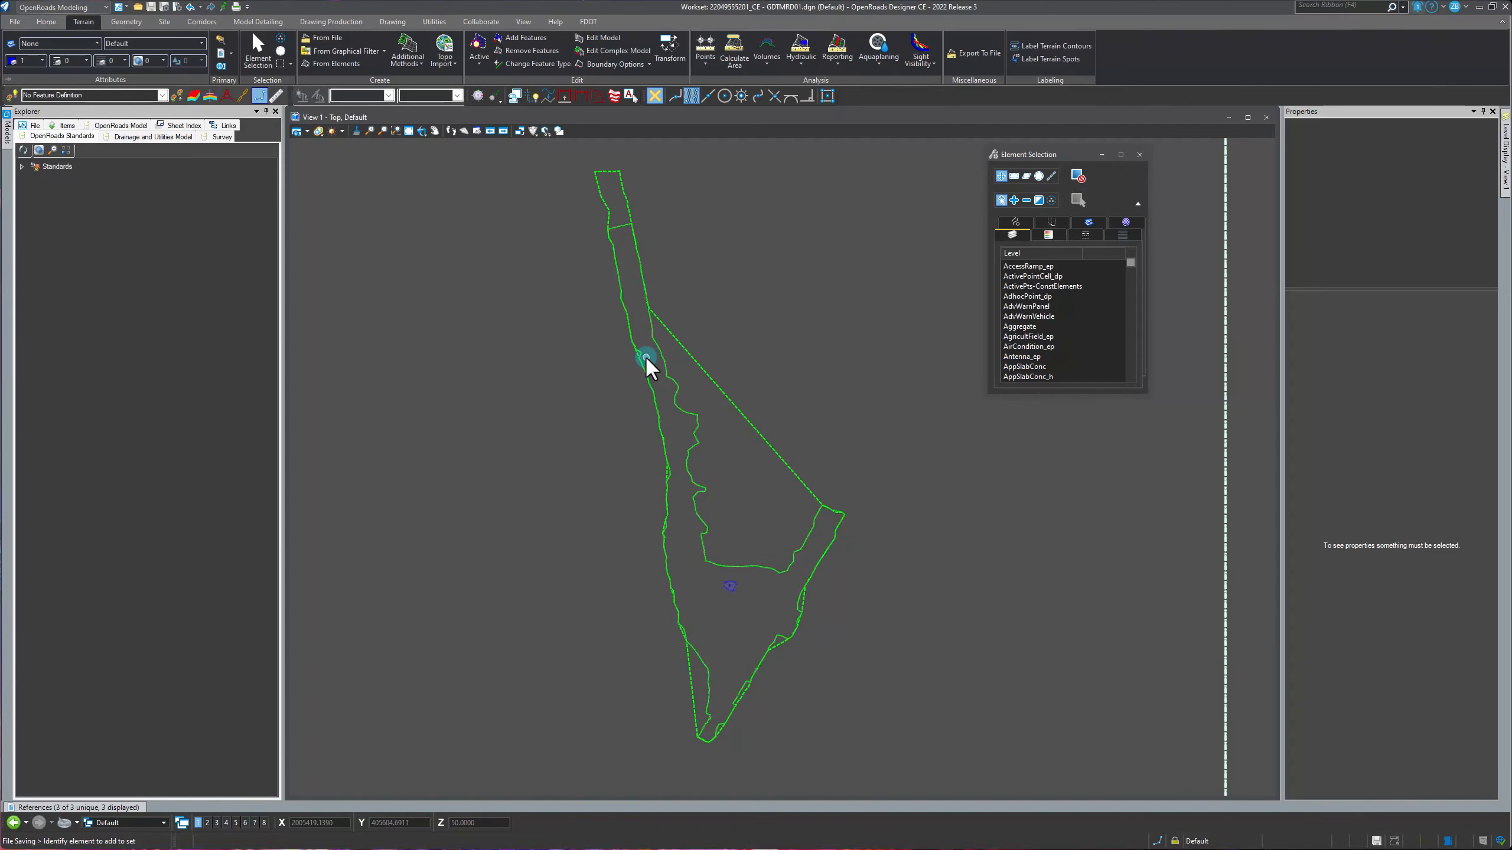
- Add the boundary shape from SURVRD01.dgn to the ExistingGroundMain terrain model as a Boundary feature and inspect the new outline
click(593, 93)
click(526, 37)
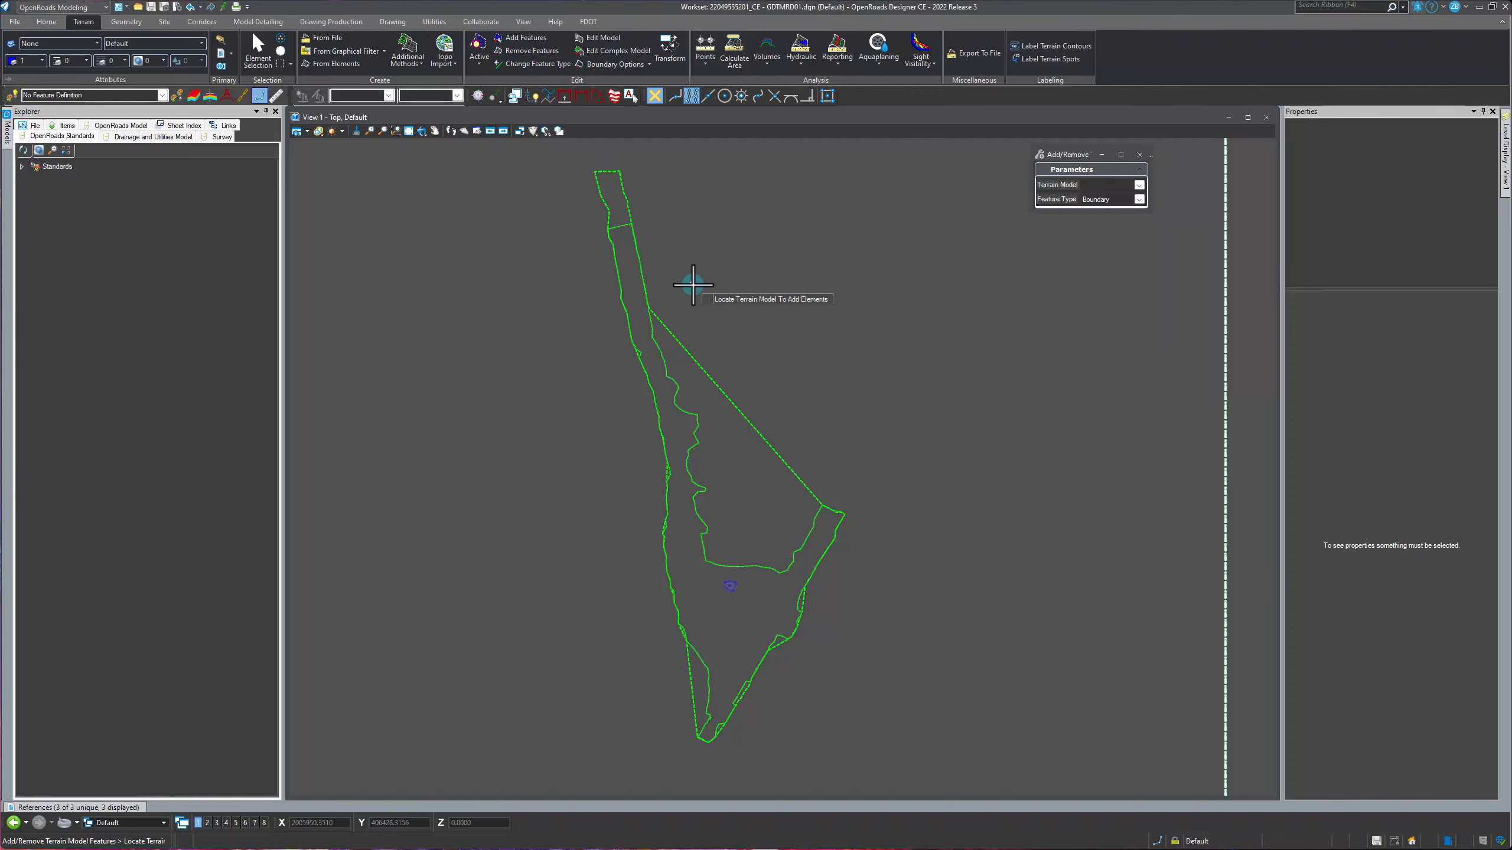
click(692, 346)
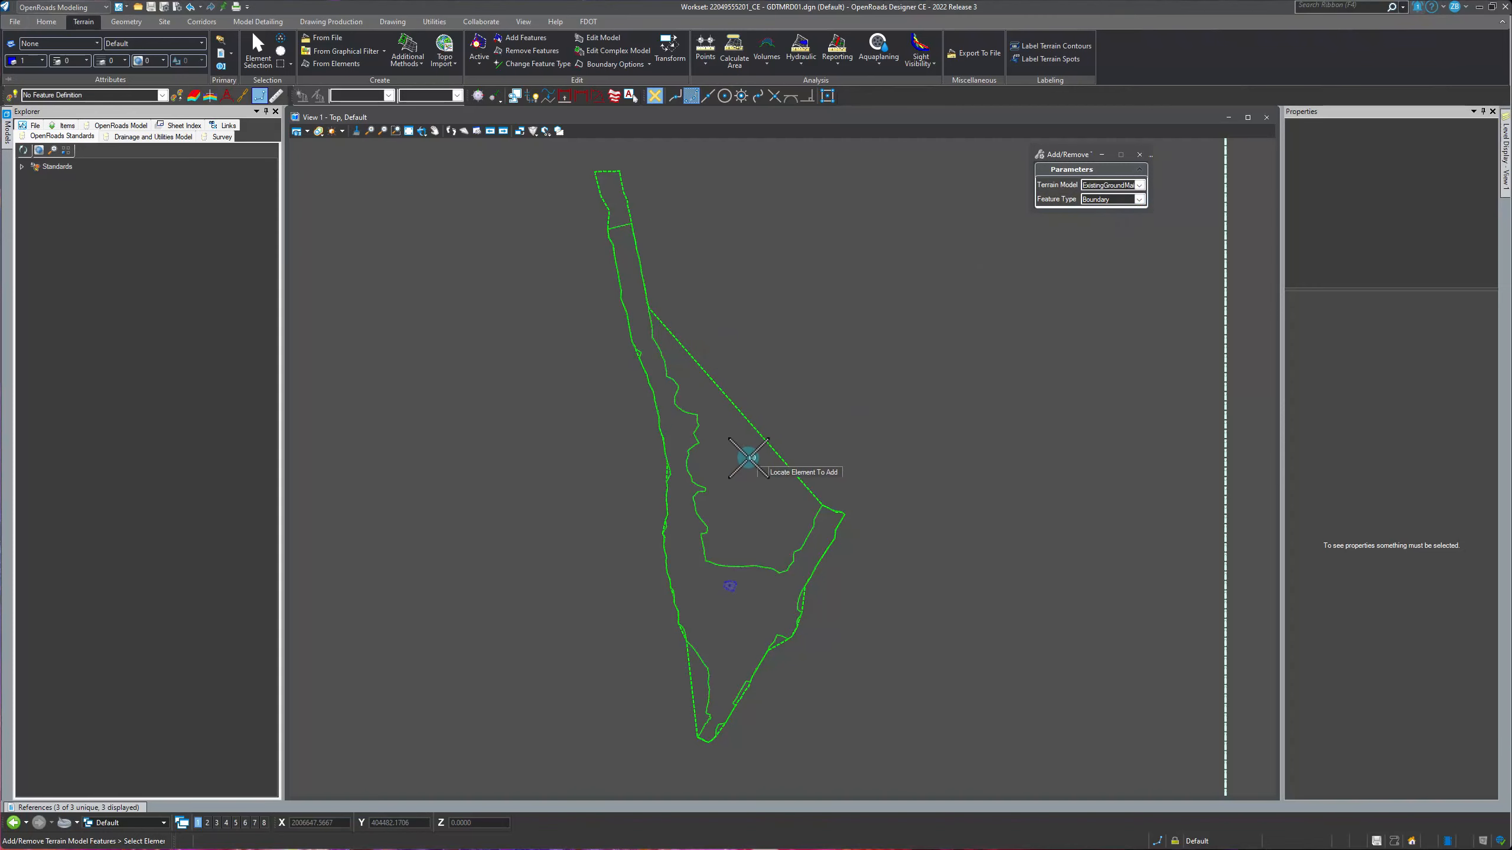
click(692, 445)
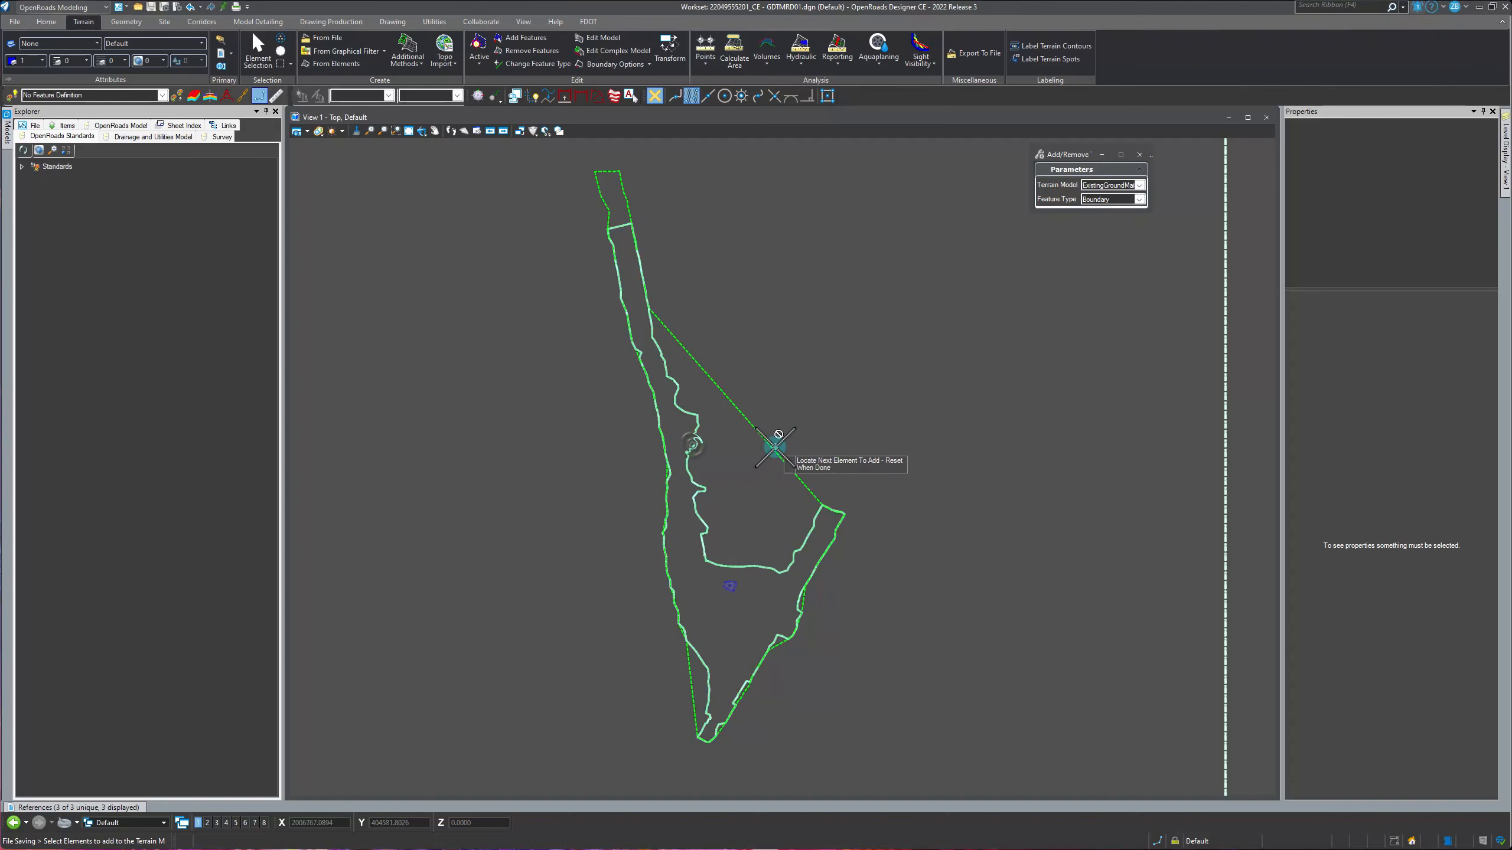
right_click(764, 378)
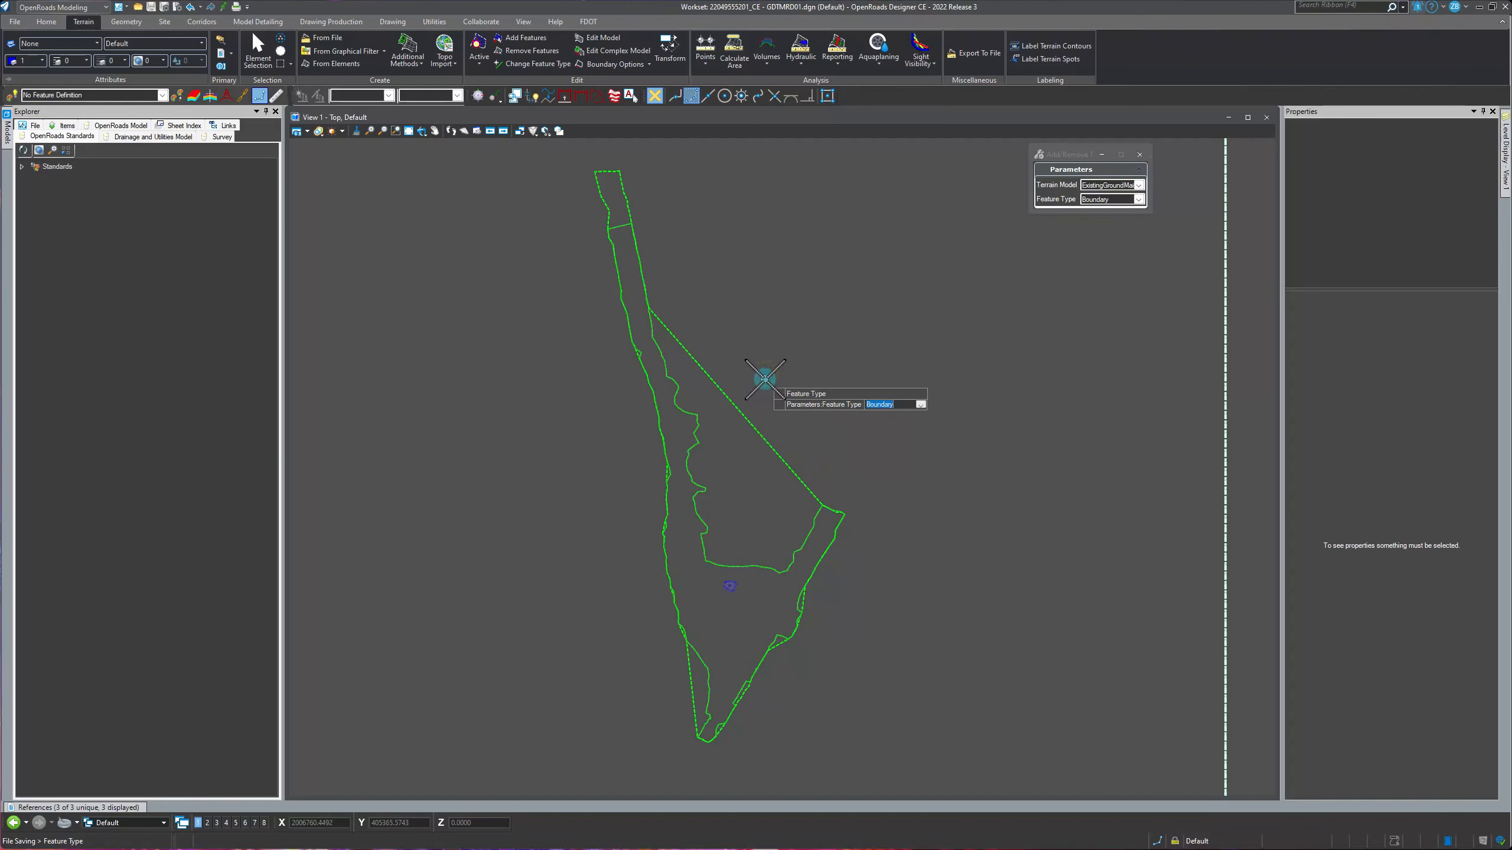
click(765, 378)
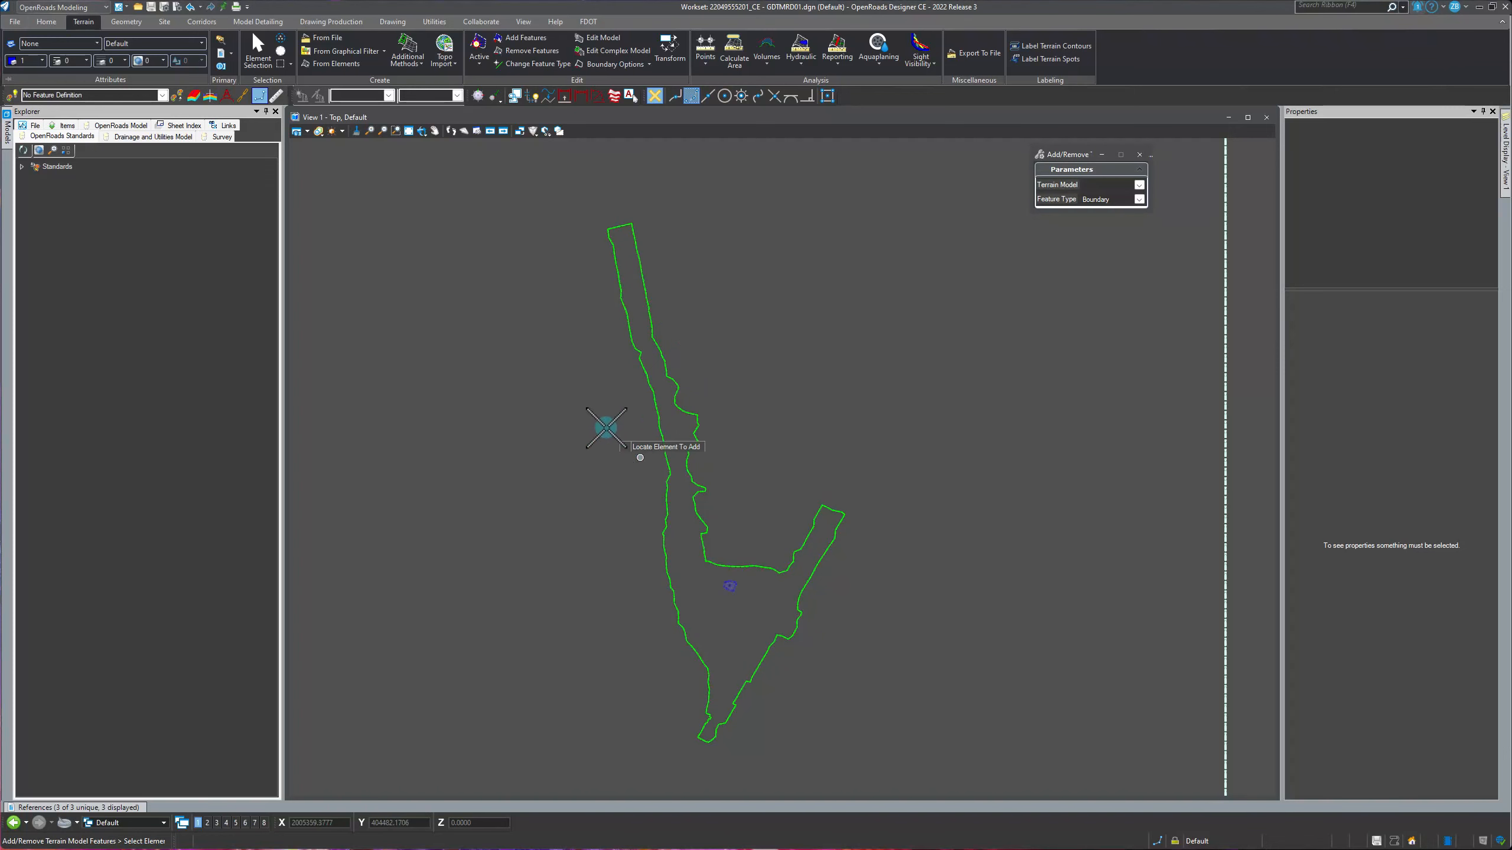
click(257, 59)
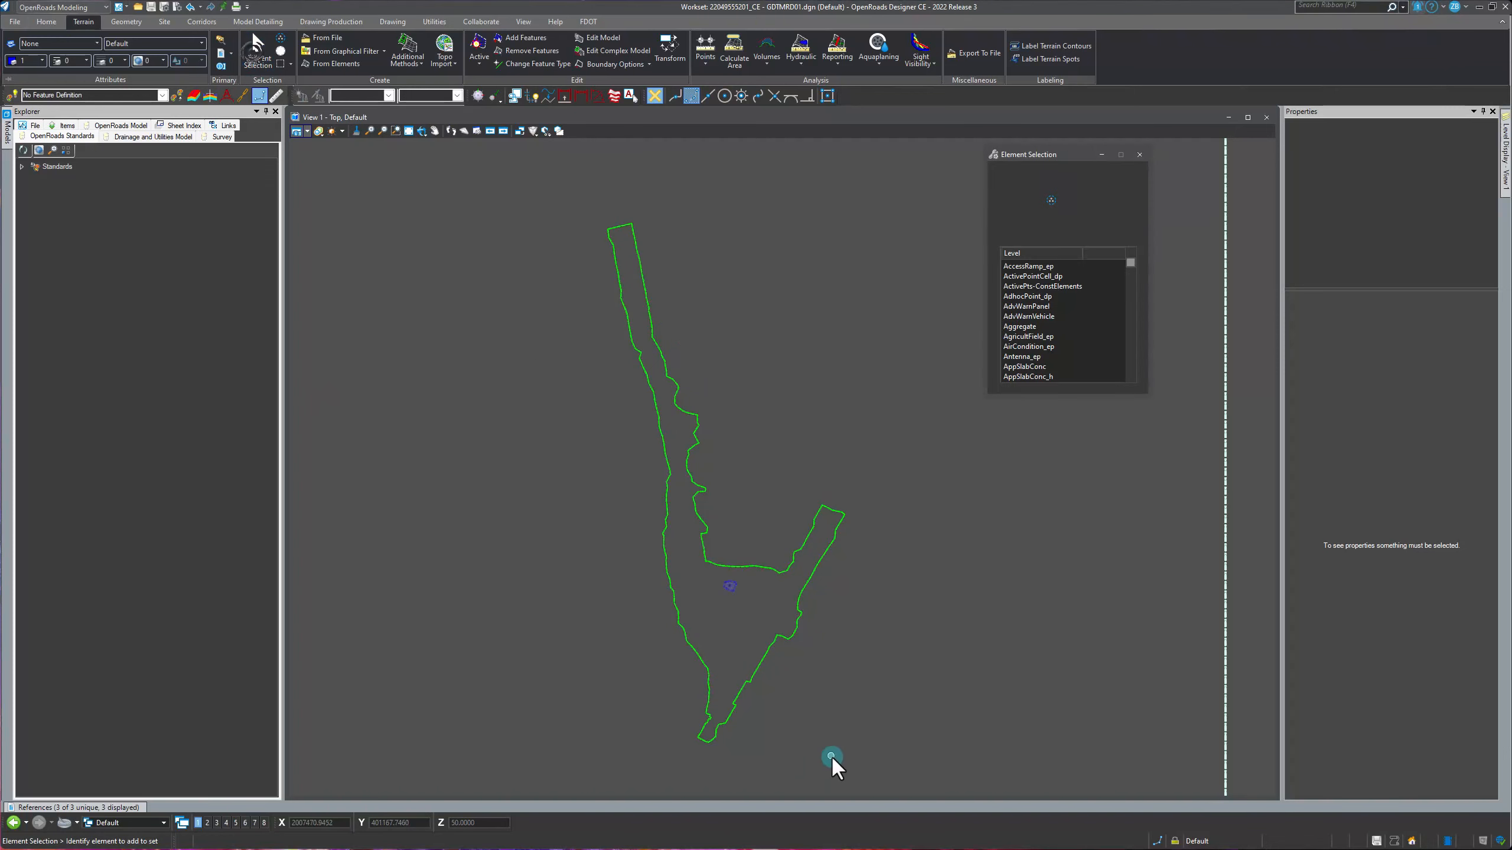
scroll(706, 664, up, 3)
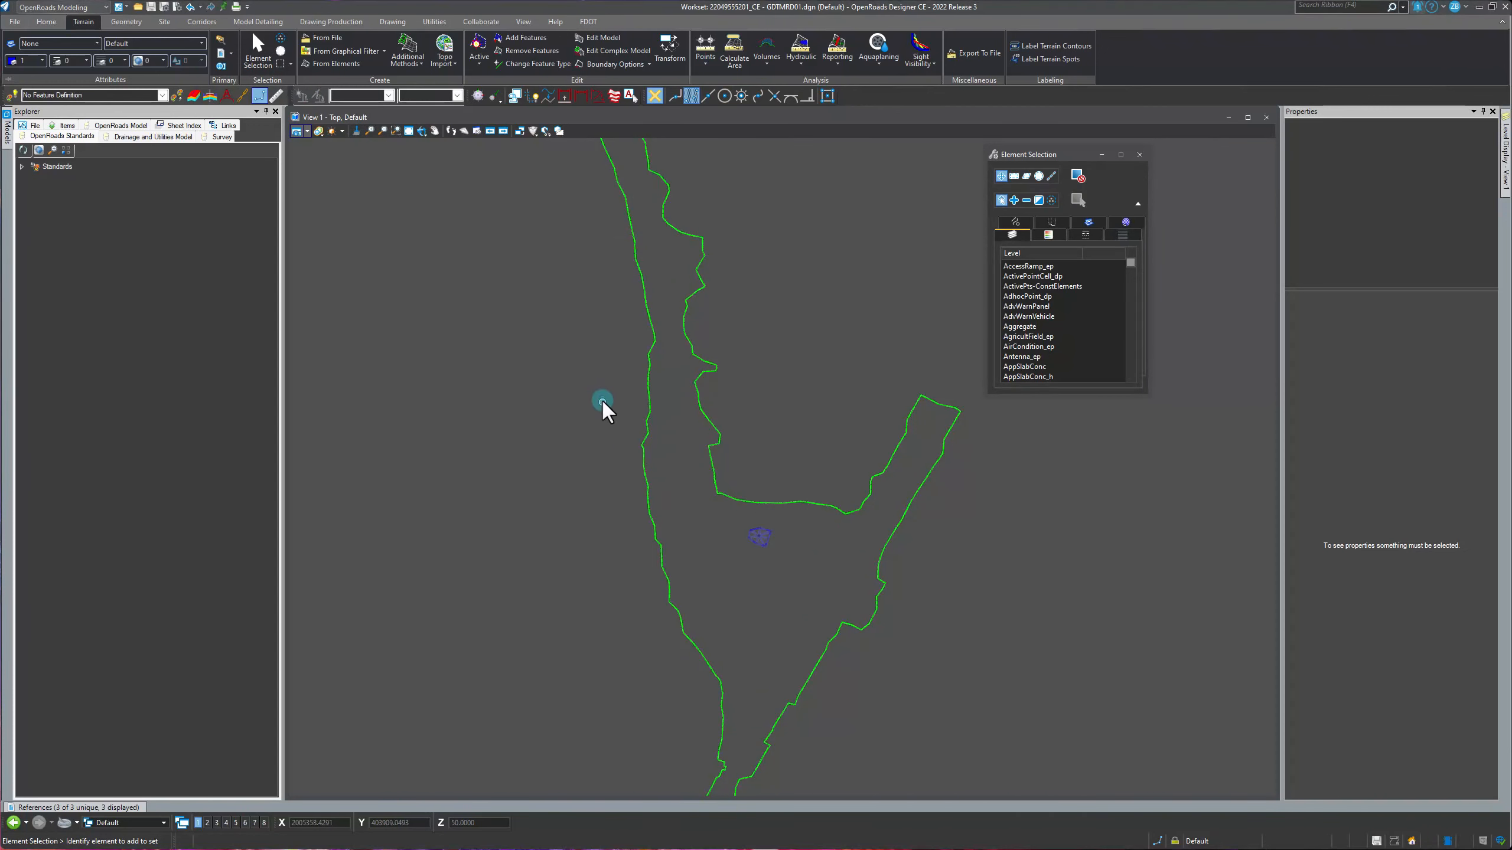
scroll(676, 592, down, 2)
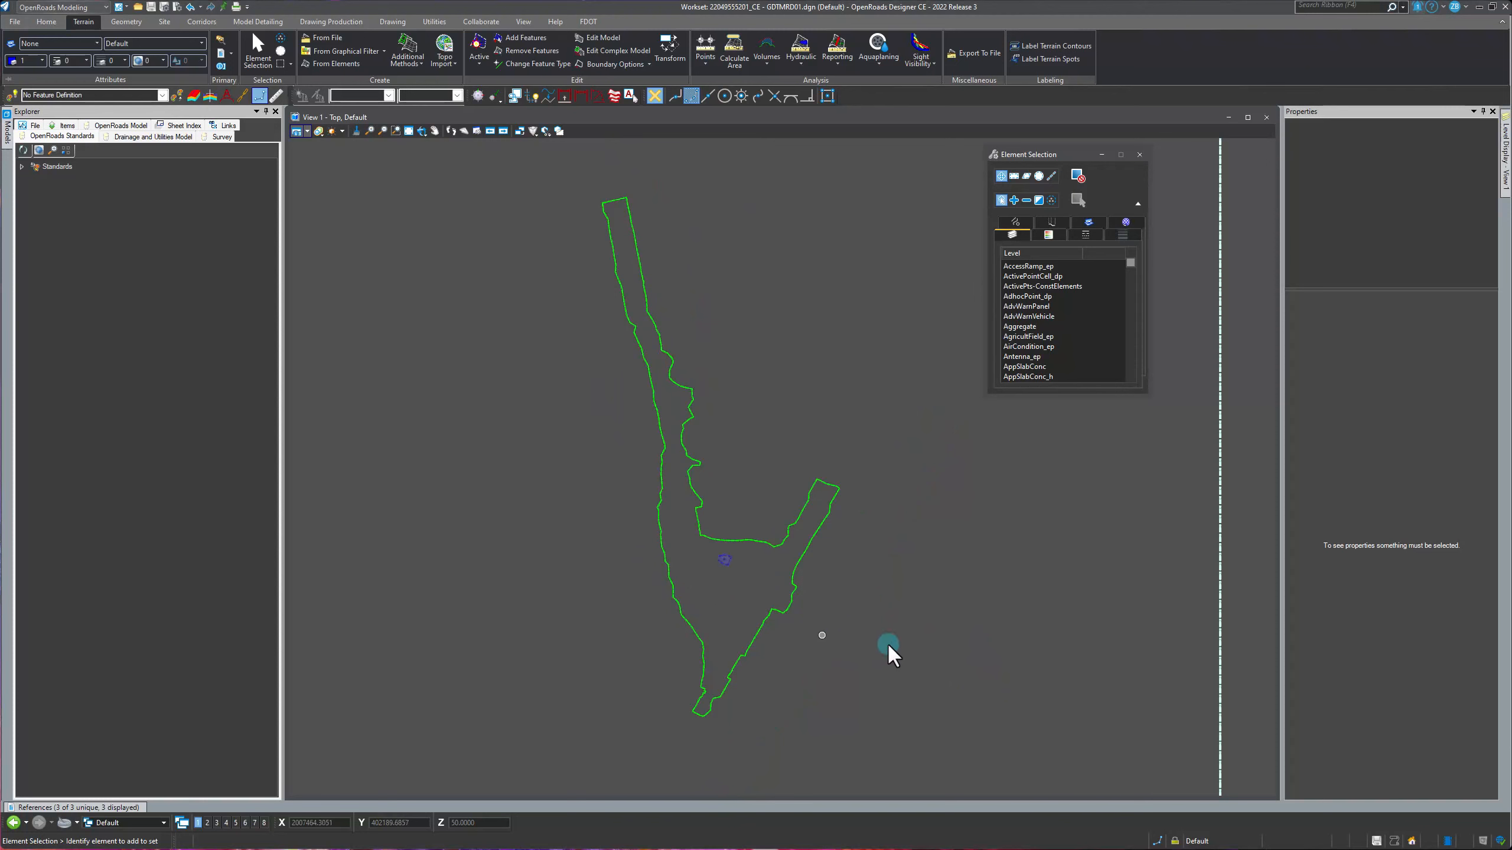
- Turn off the display of the GDTMRD00.dgn, GDTMRD00_Dummy.dgn and SURVRD01.dgn references so the complex terrain can be selected alone
click(619, 289)
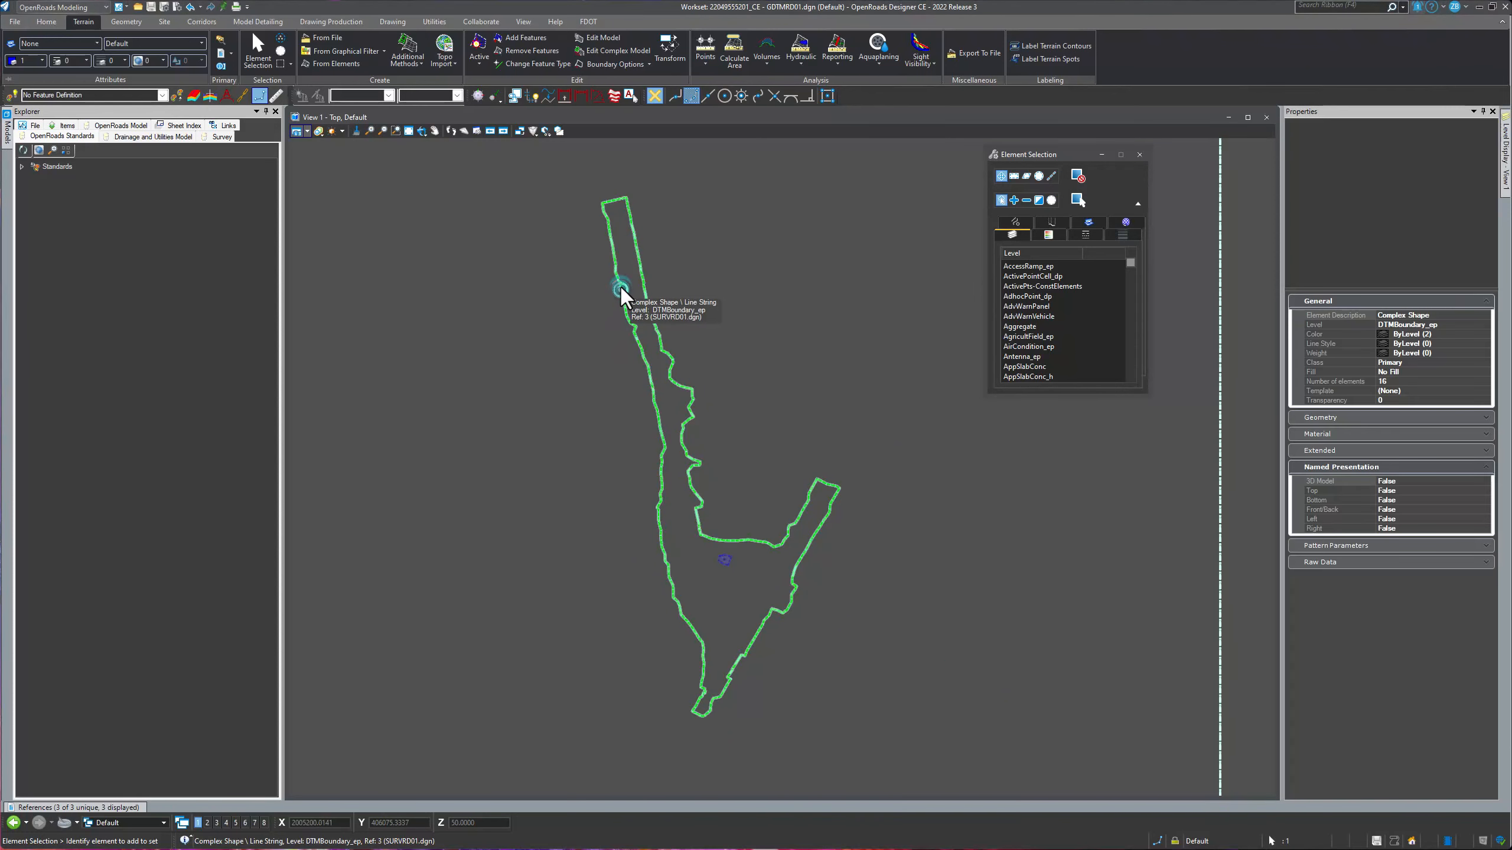
click(531, 411)
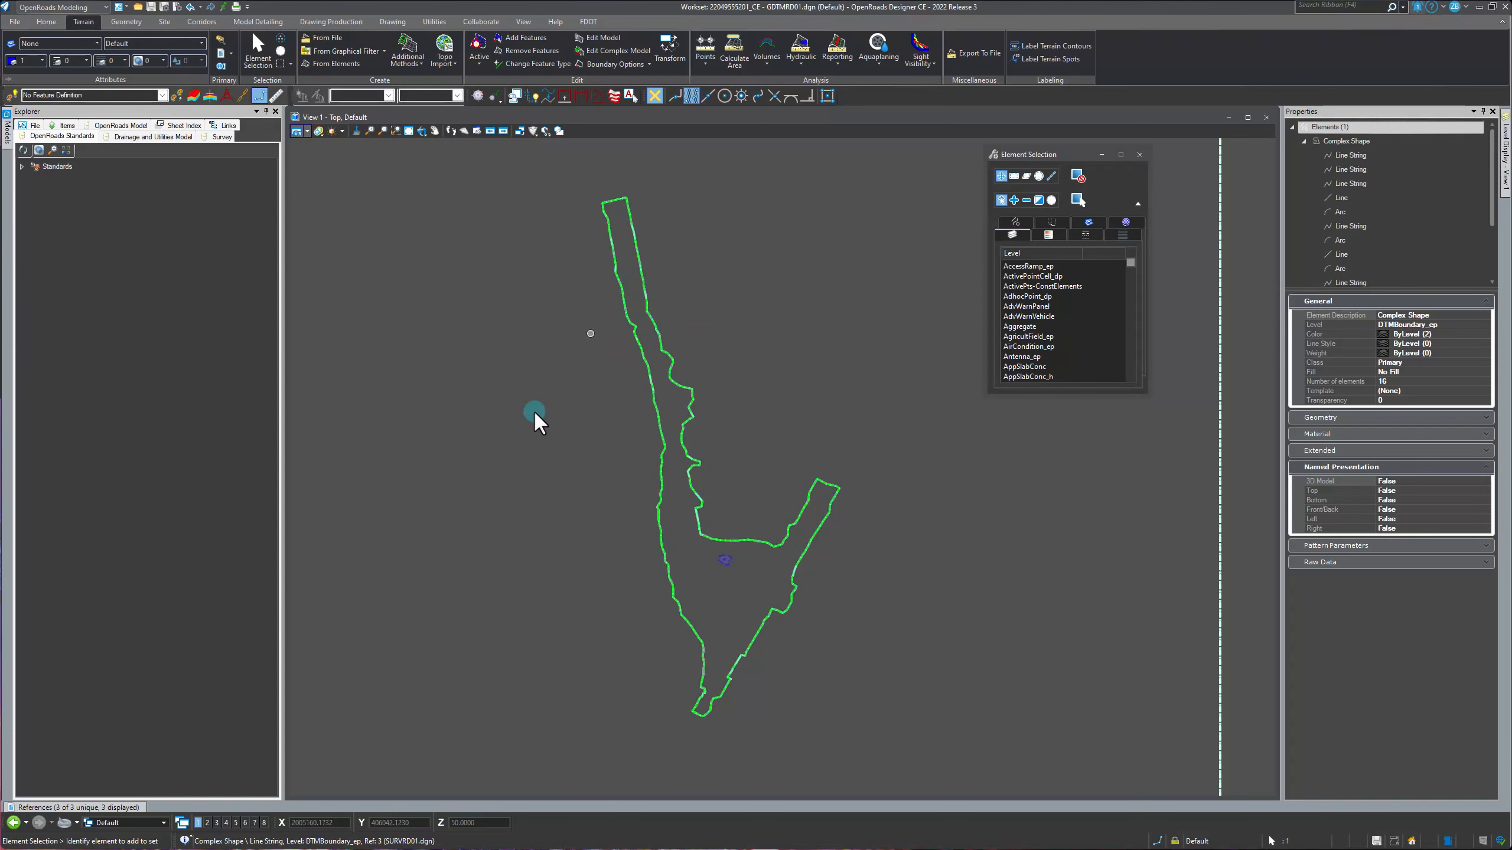
click(107, 808)
click(34, 651)
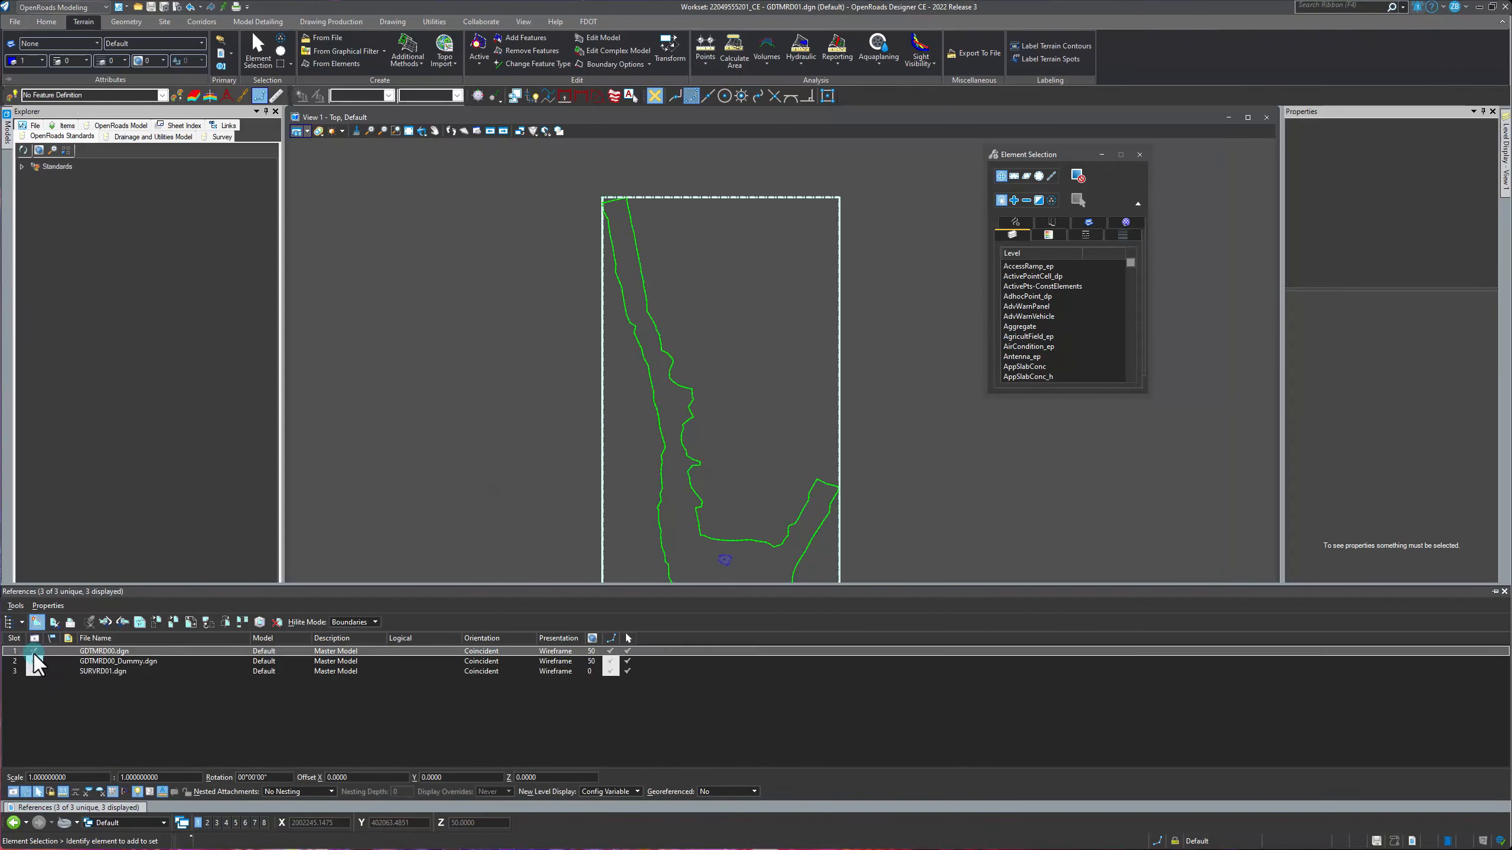
click(34, 661)
click(35, 671)
- Open the complex terrain definition of ExistingGroundMain for editing and place its window clear of the terrain's north end
click(687, 418)
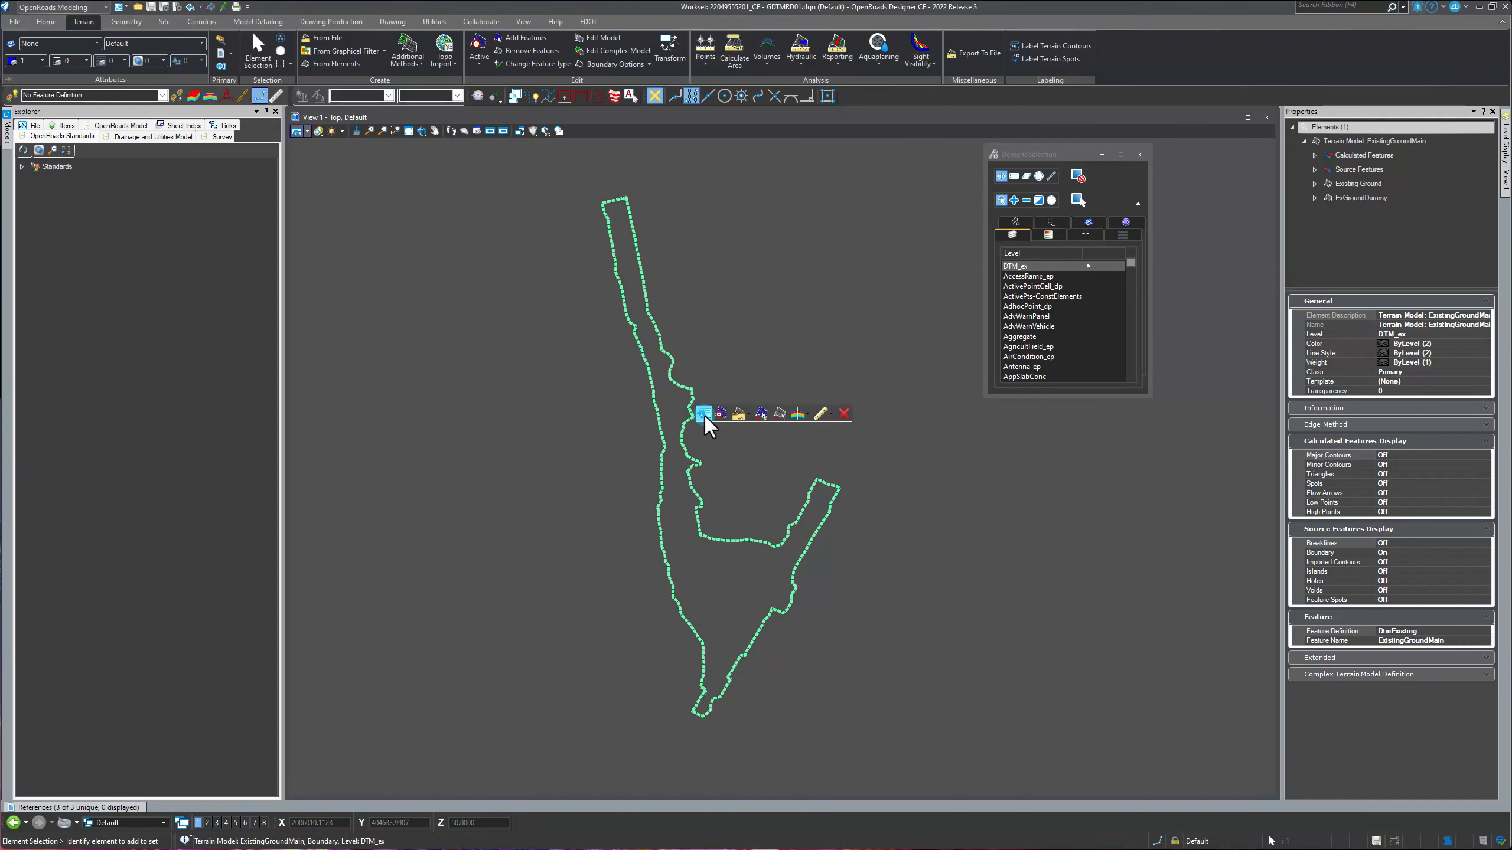
click(704, 415)
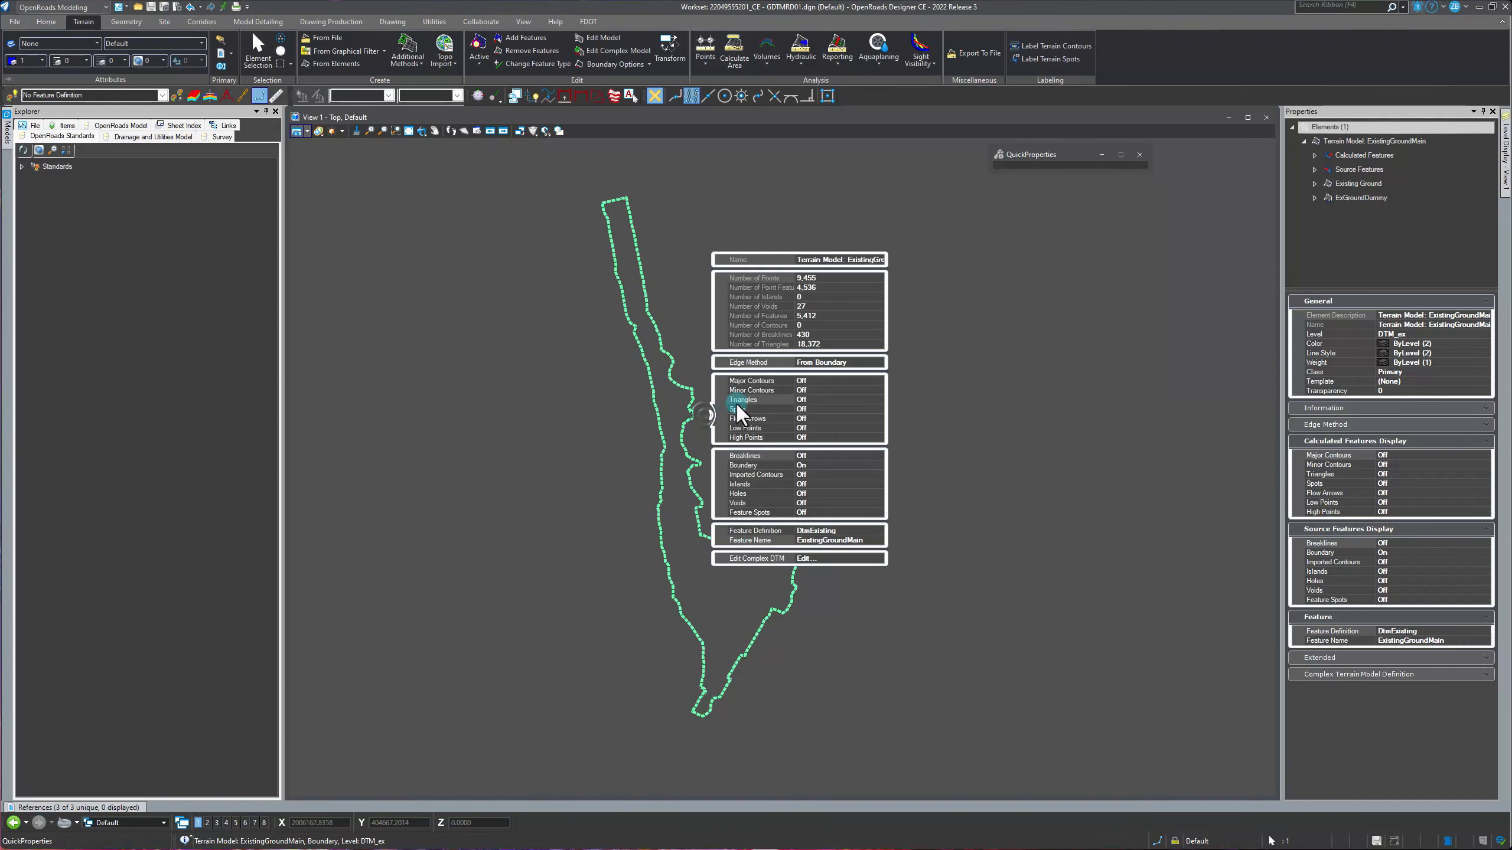
click(805, 560)
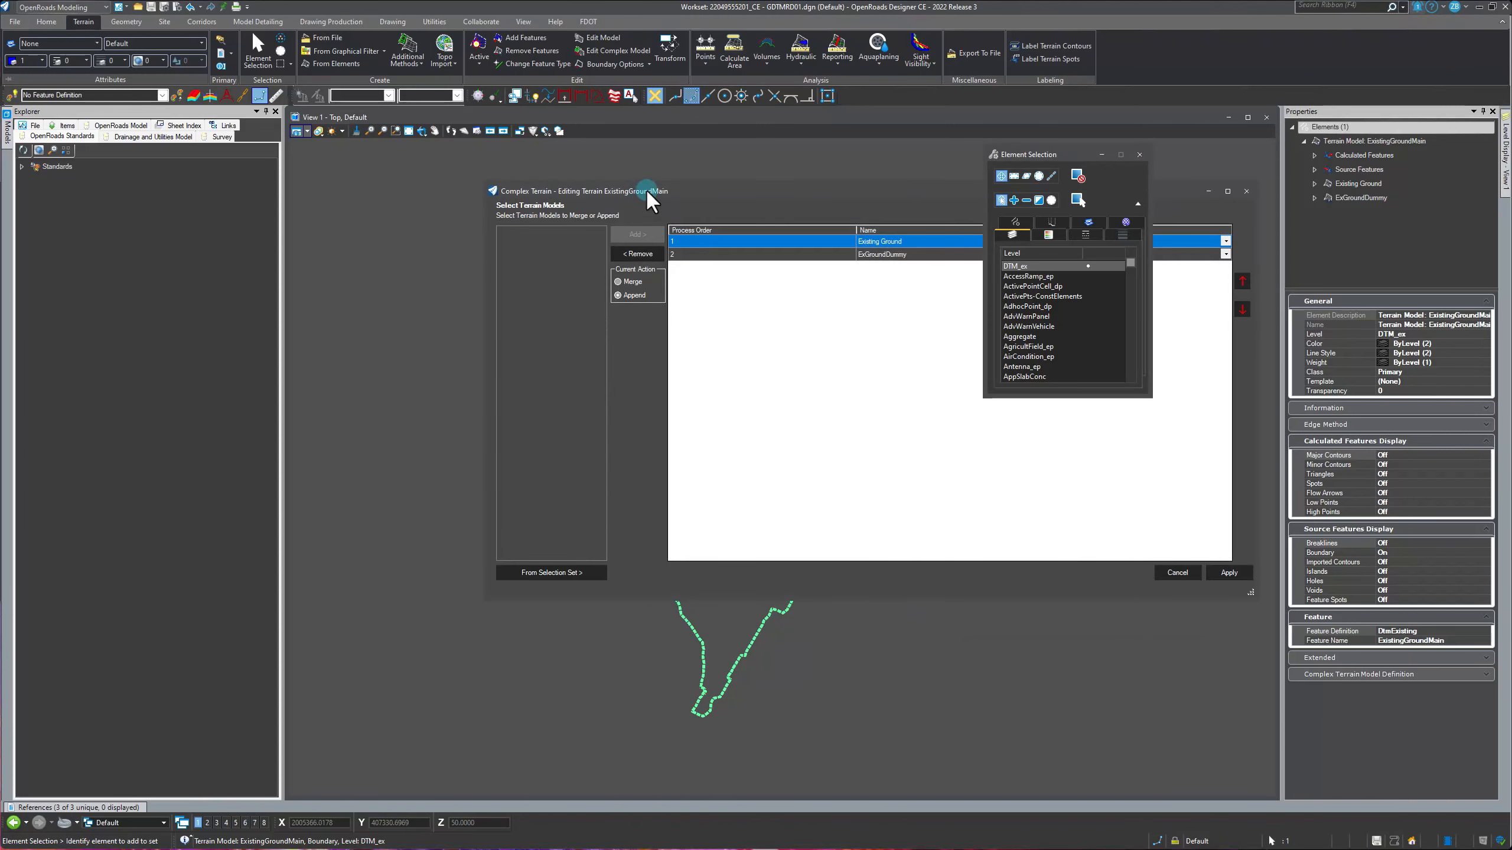
click(647, 196)
drag(695, 185, 874, 347)
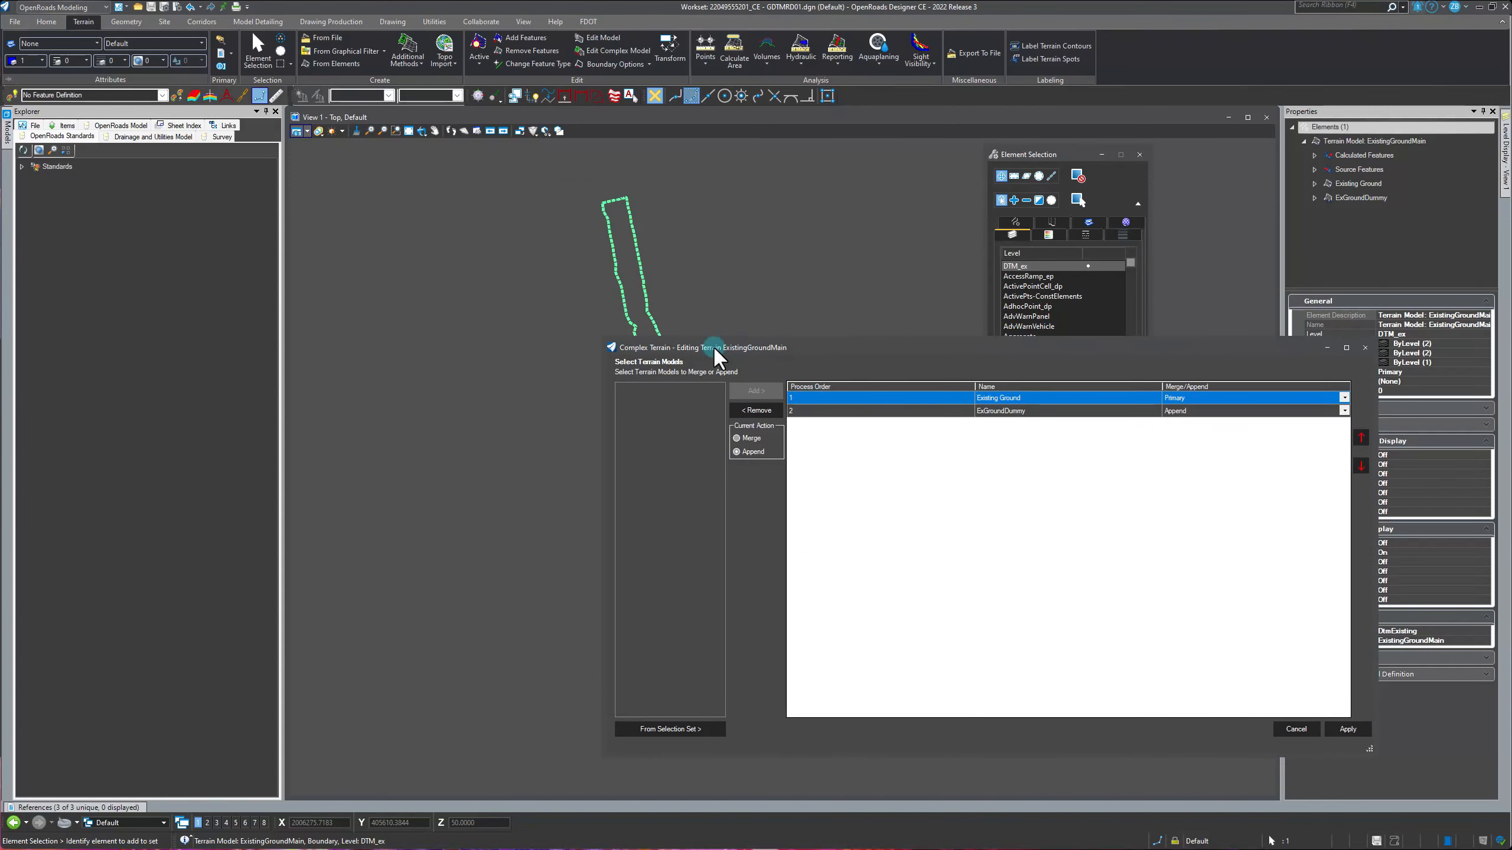
drag(714, 345, 831, 337)
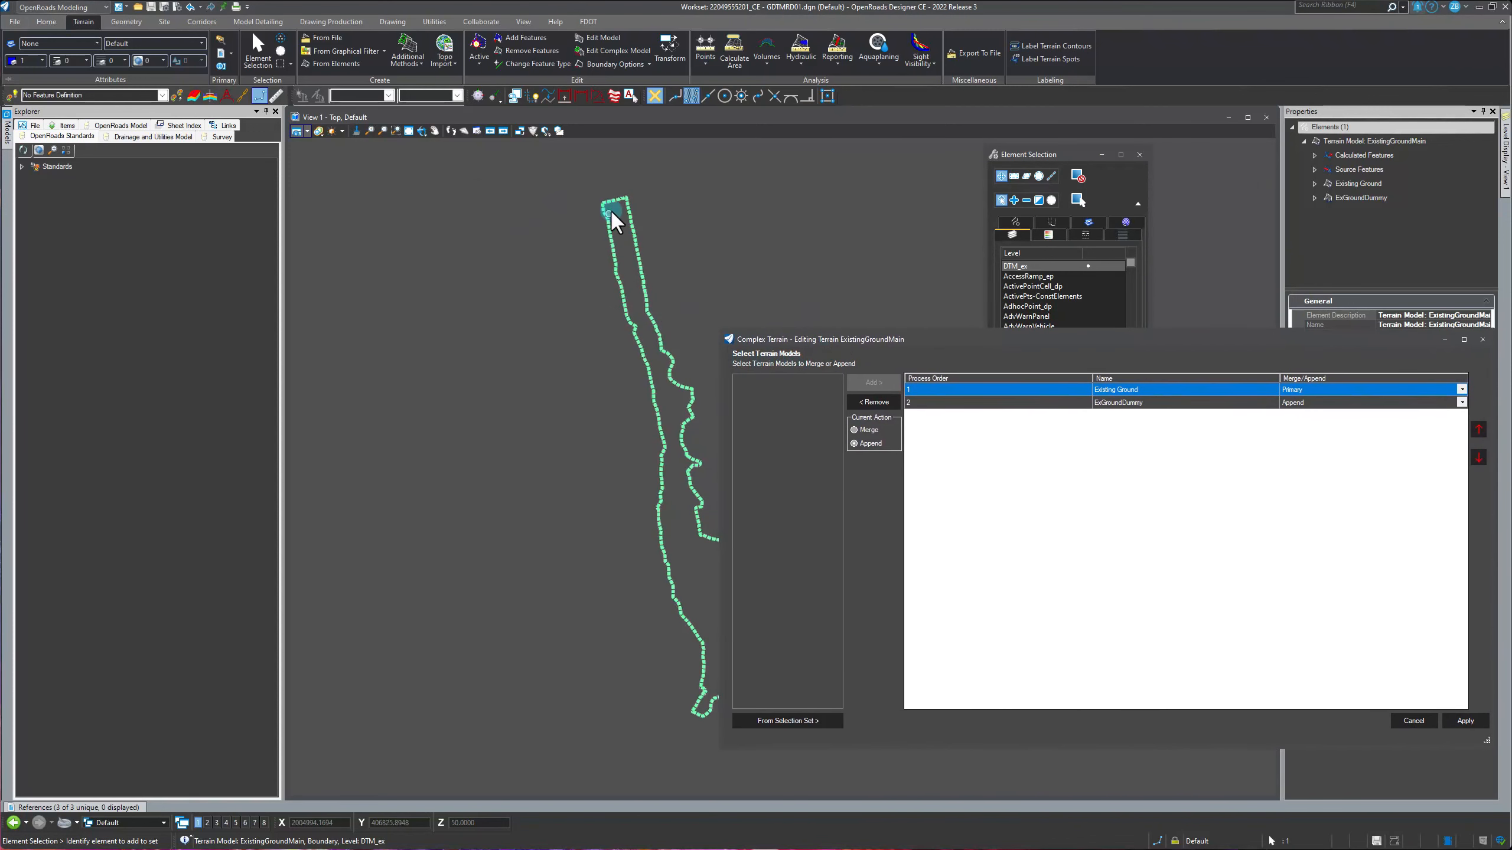
- Review the process order and merge/append settings of ExistingGroundMain's component terrains against the outline's north end and full extent
mouse_move(631, 224)
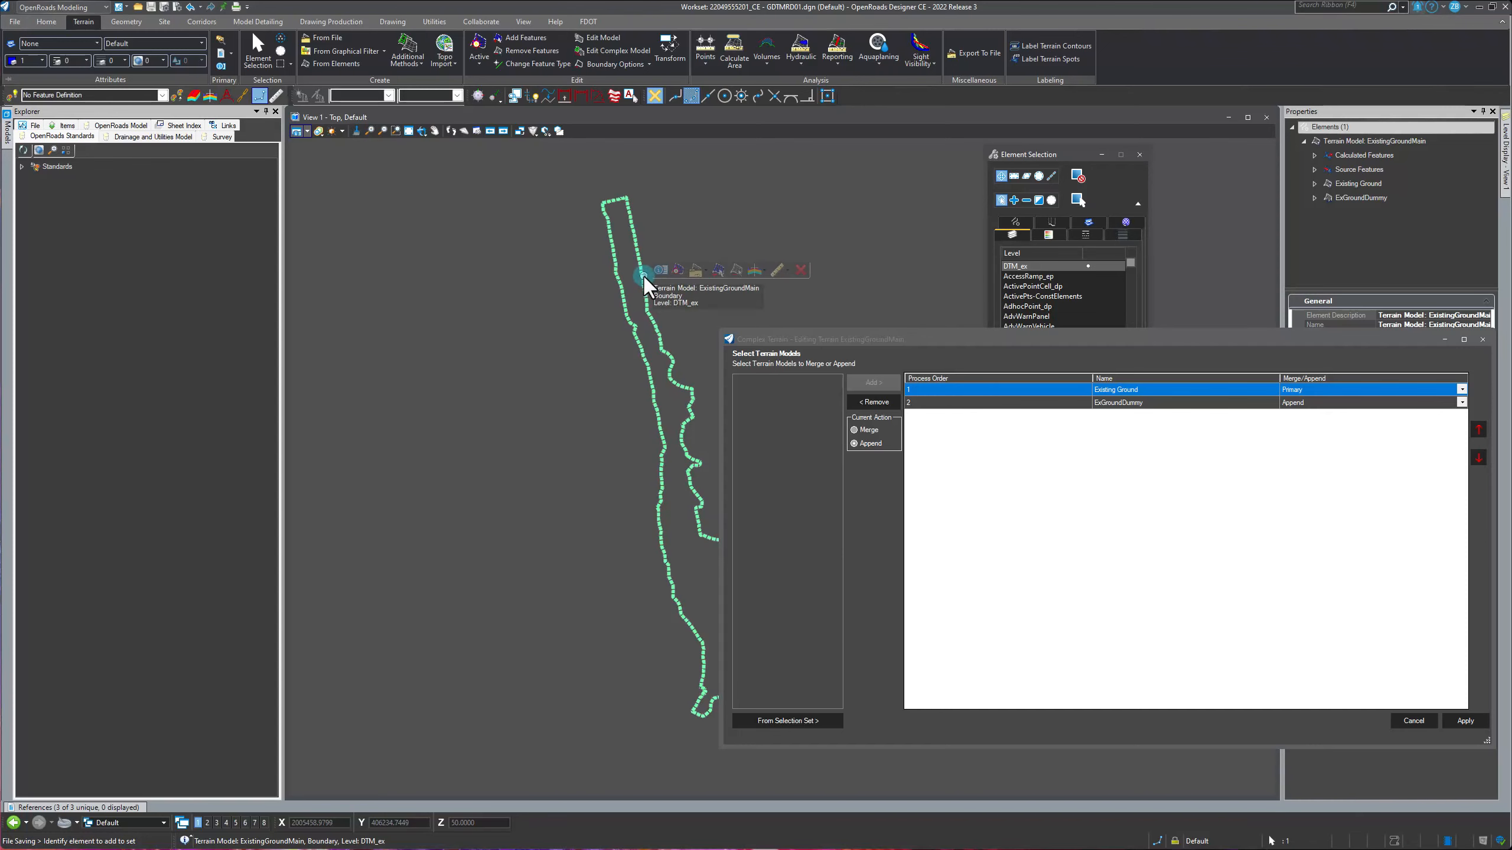
click(825, 338)
drag(824, 339, 853, 203)
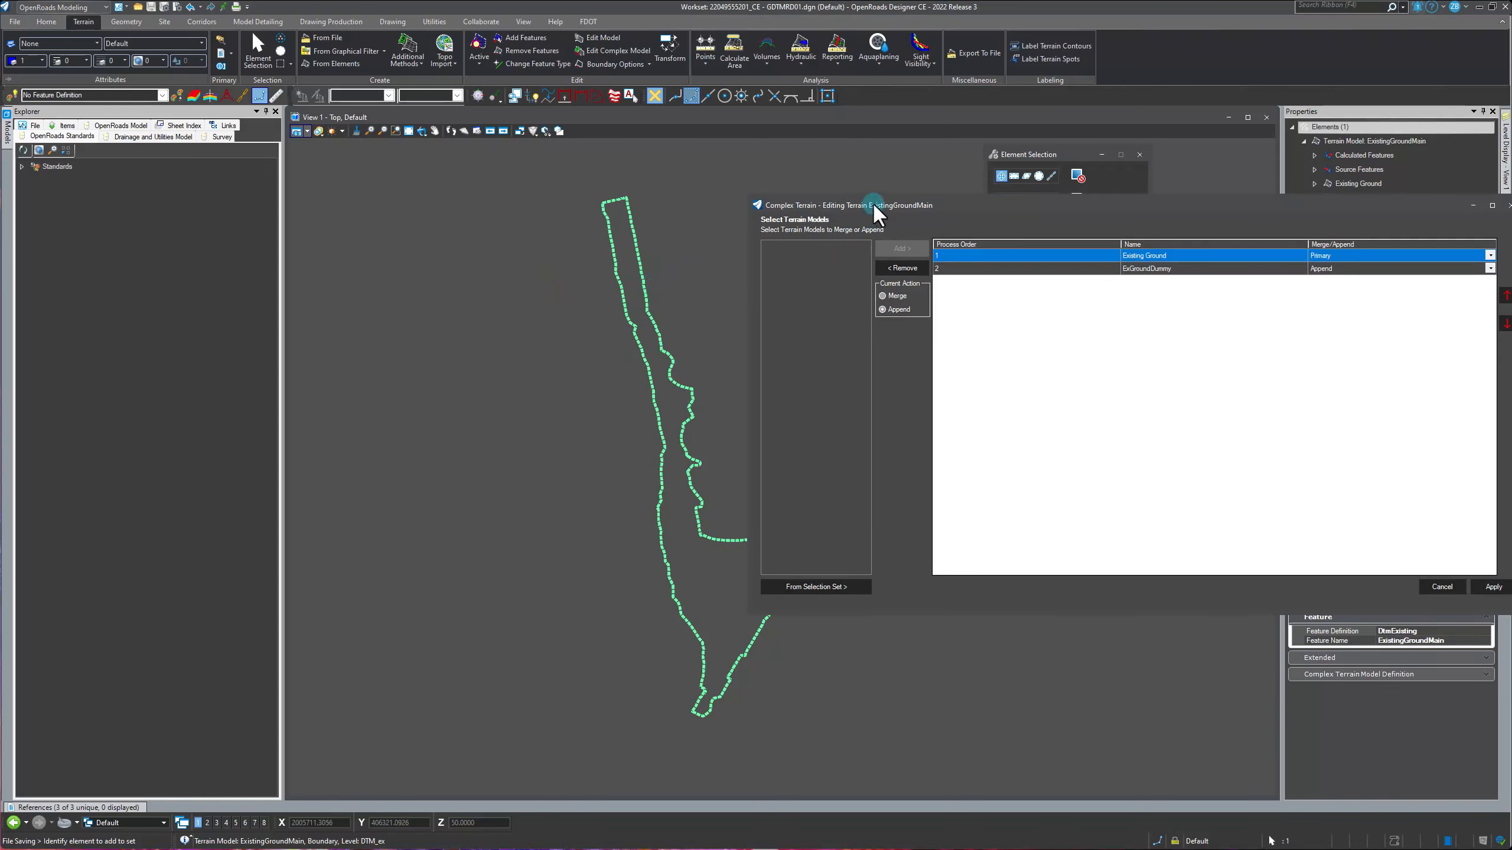
drag(872, 202, 775, 189)
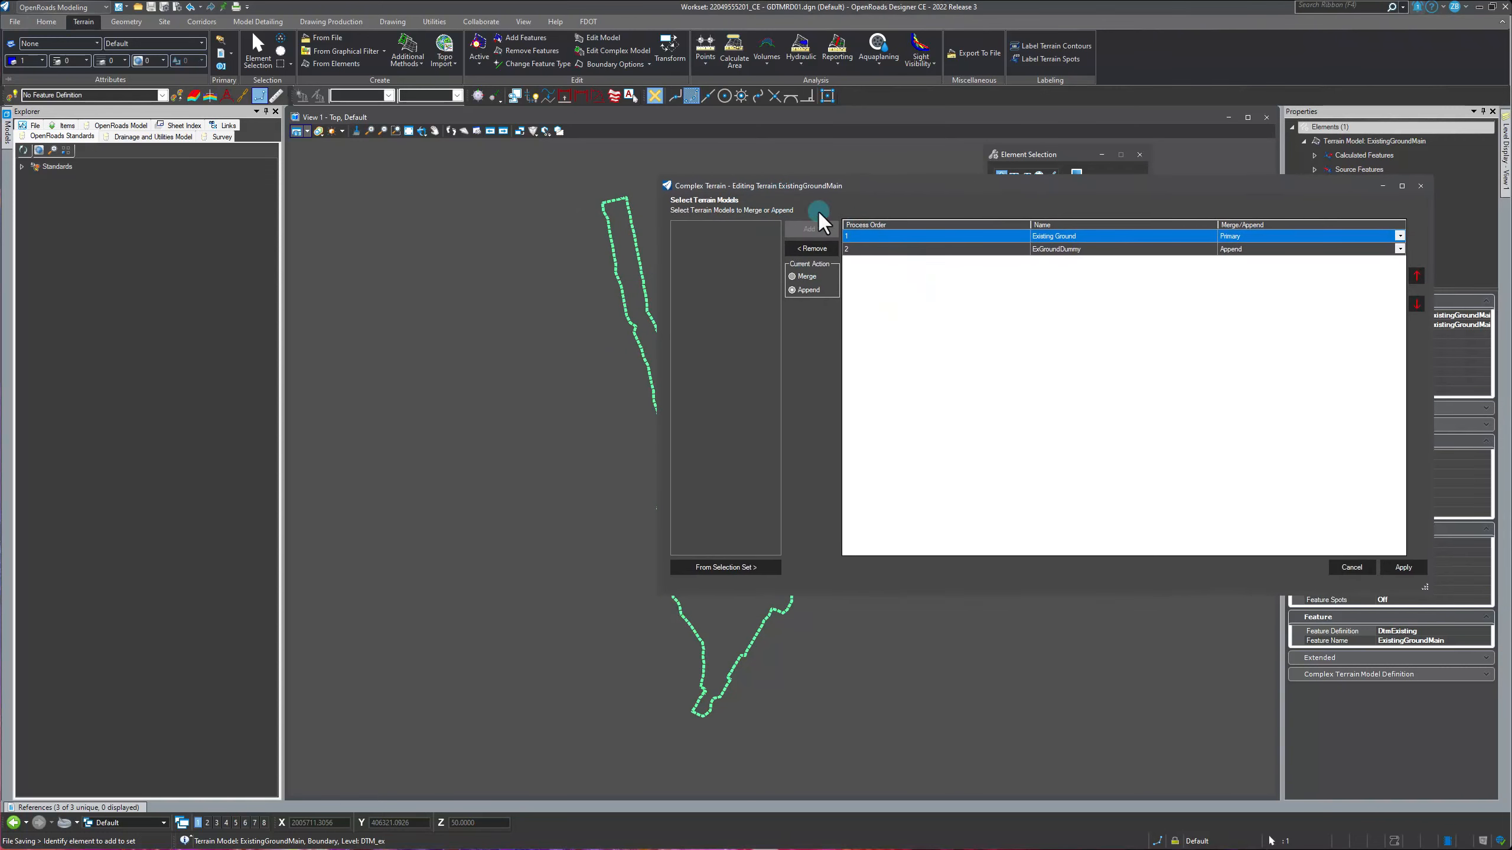
click(1144, 269)
drag(727, 183, 749, 275)
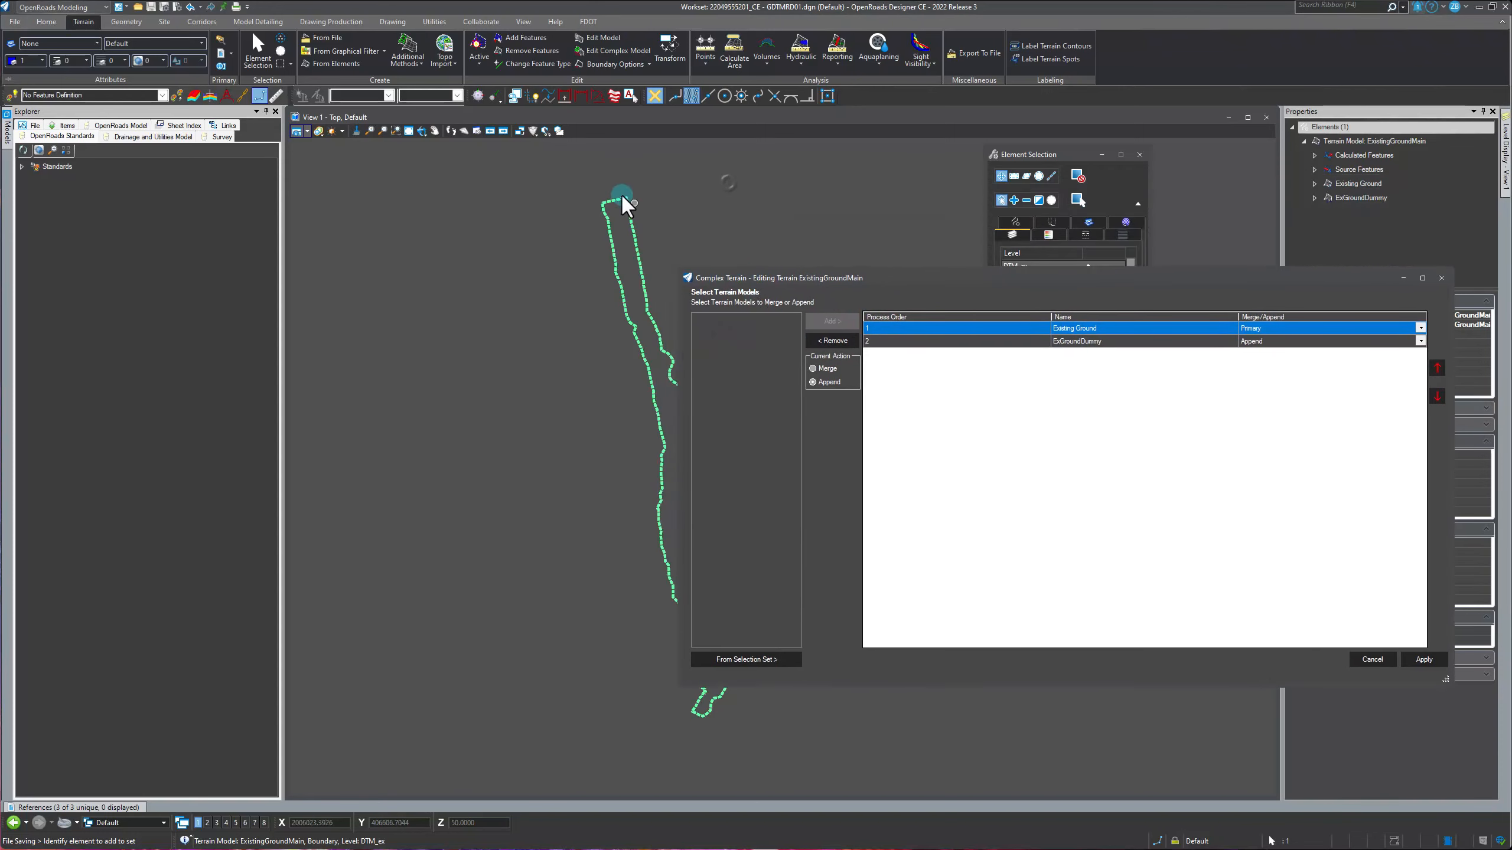
scroll(552, 417, down, 3)
scroll(594, 275, up, 3)
scroll(546, 428, down, 3)
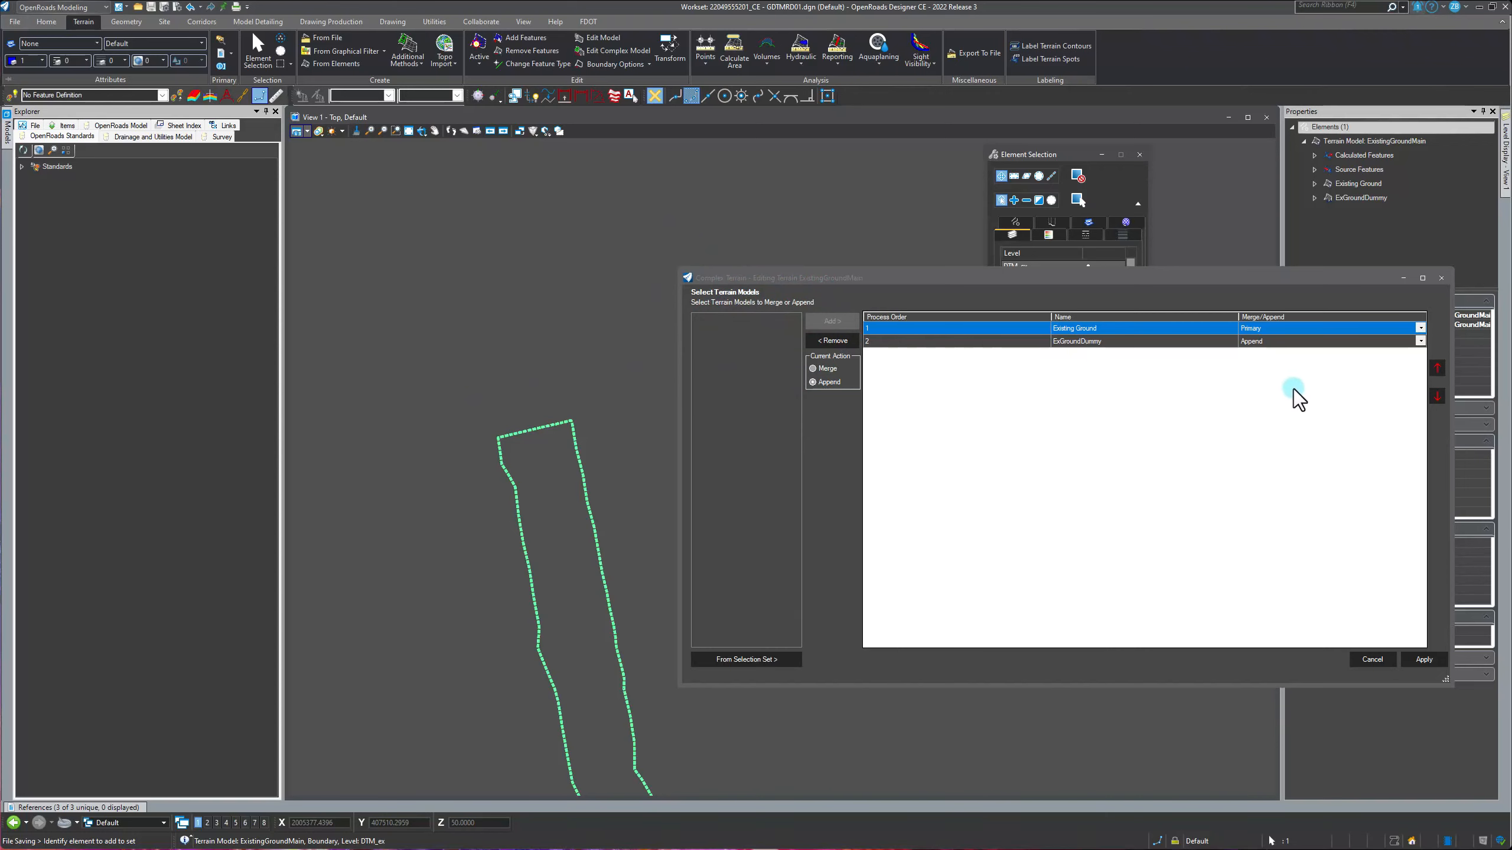
scroll(556, 536, down, 2)
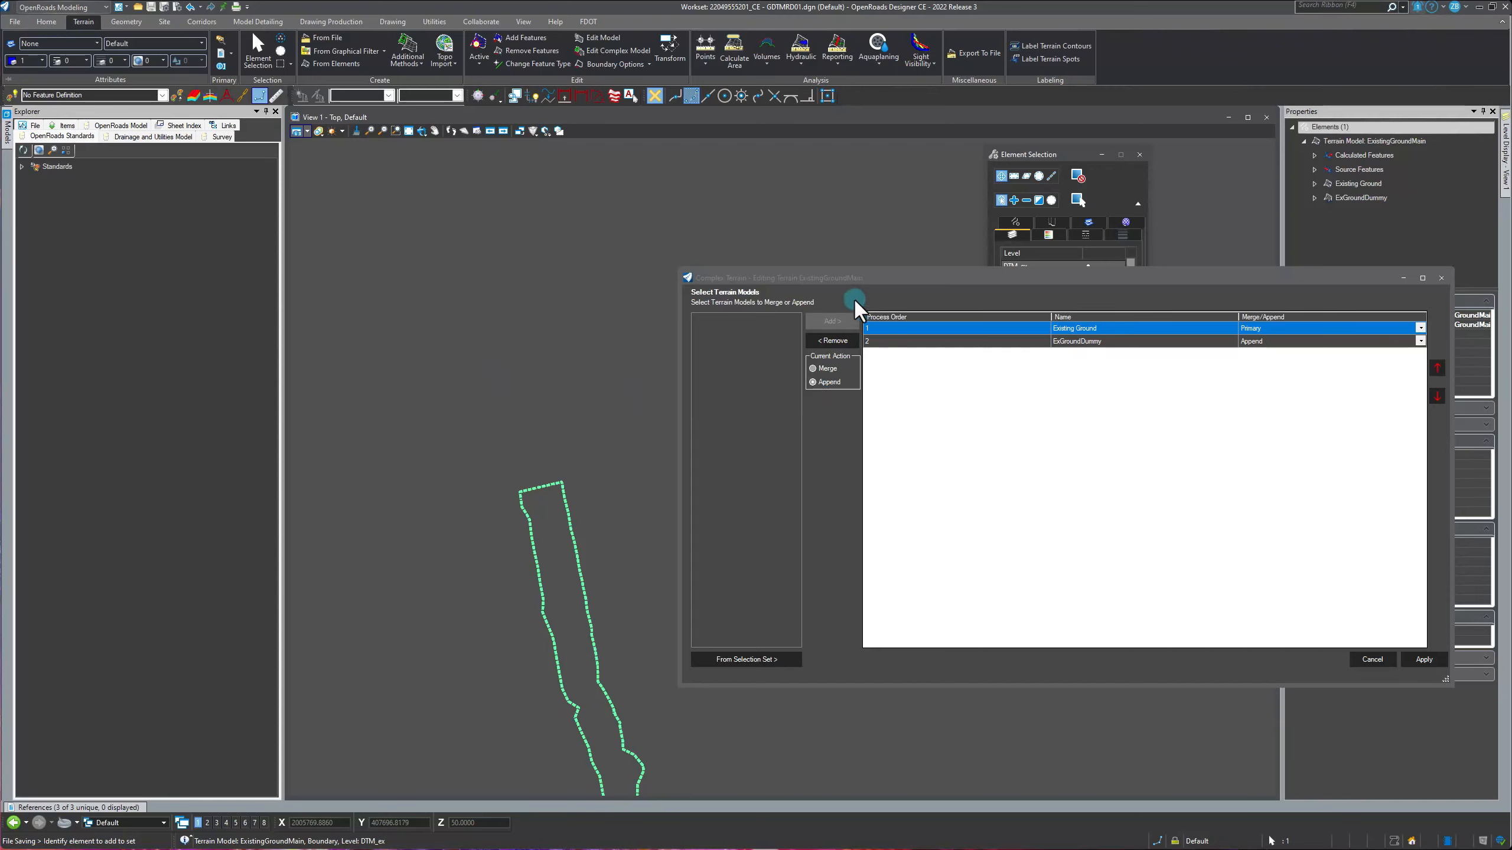
drag(832, 274, 800, 227)
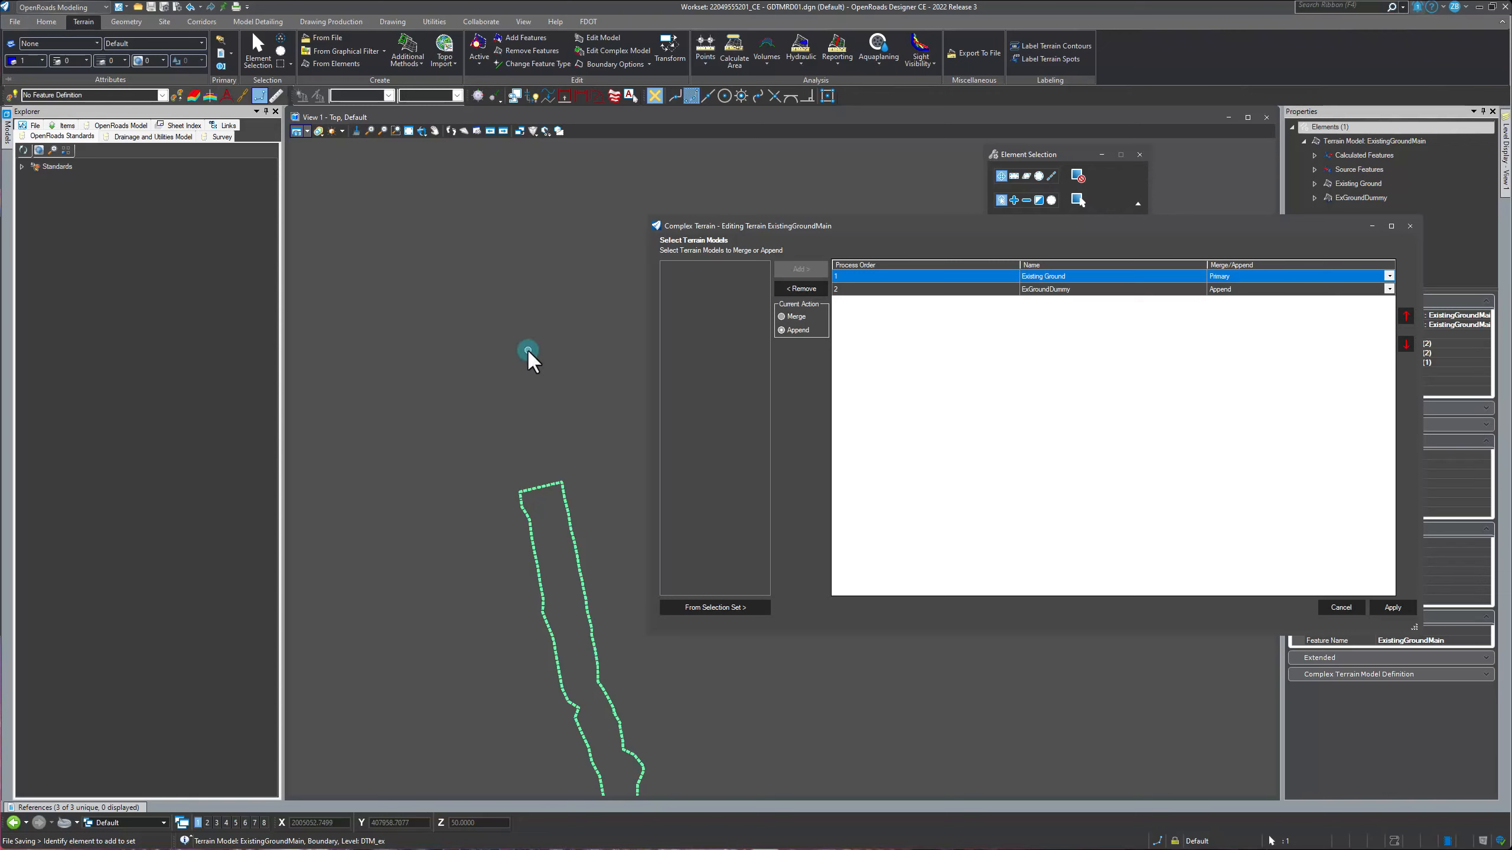
scroll(454, 354, down, 2)
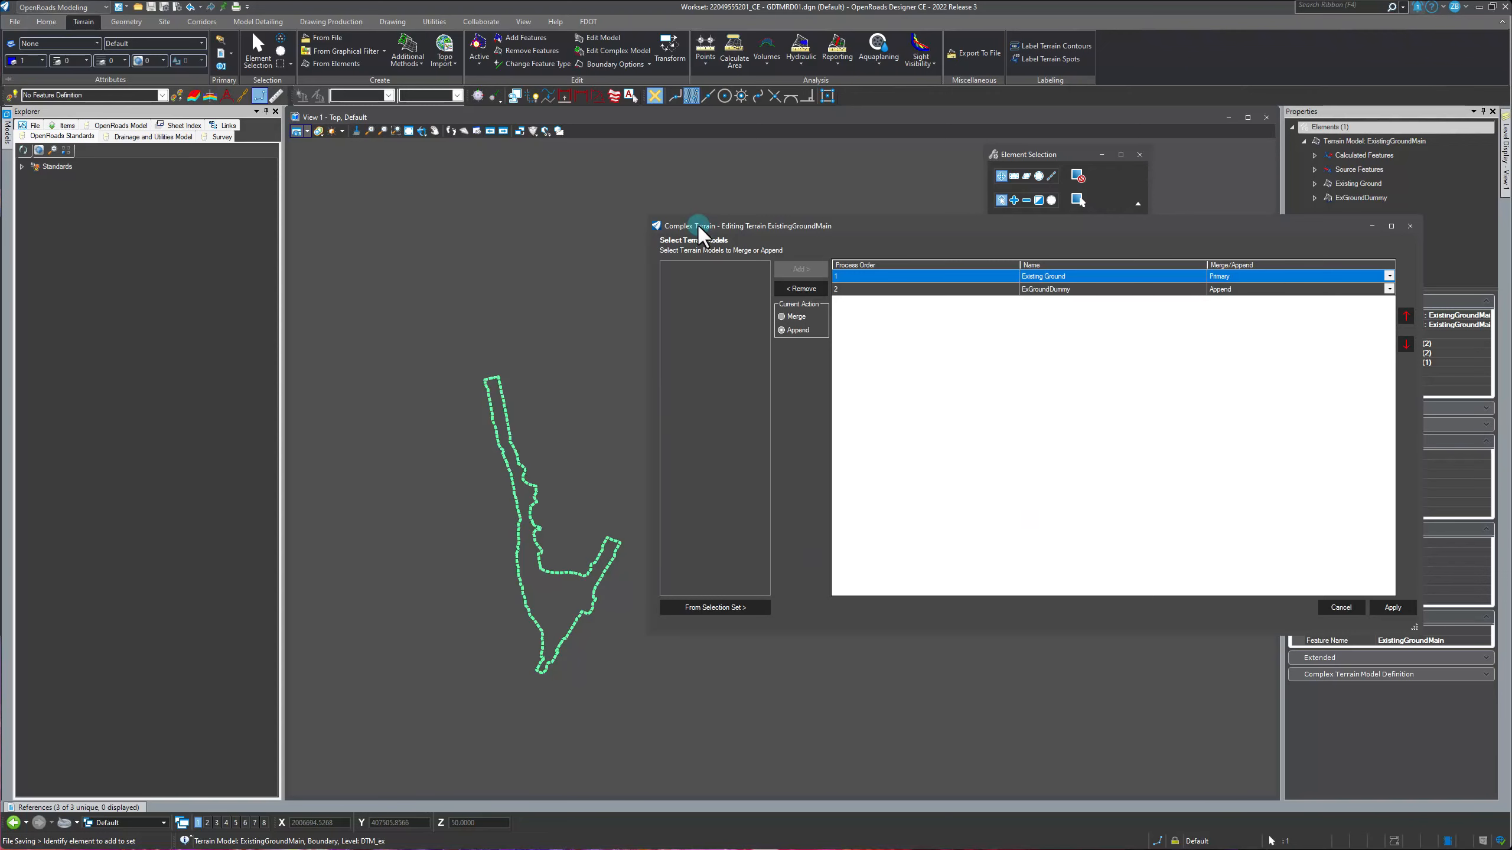
drag(699, 232, 690, 210)
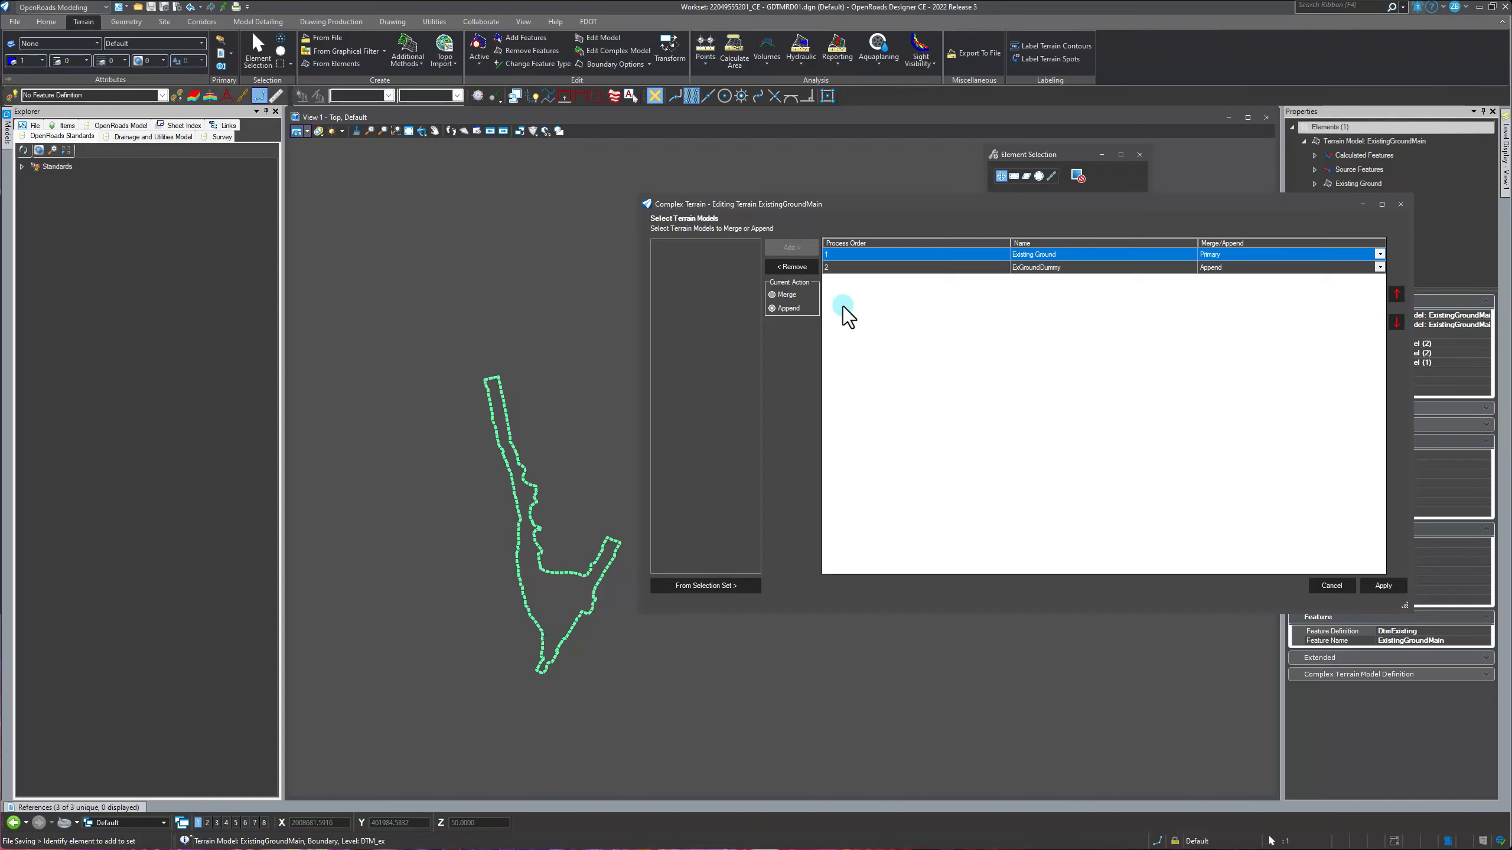
drag(844, 200, 816, 189)
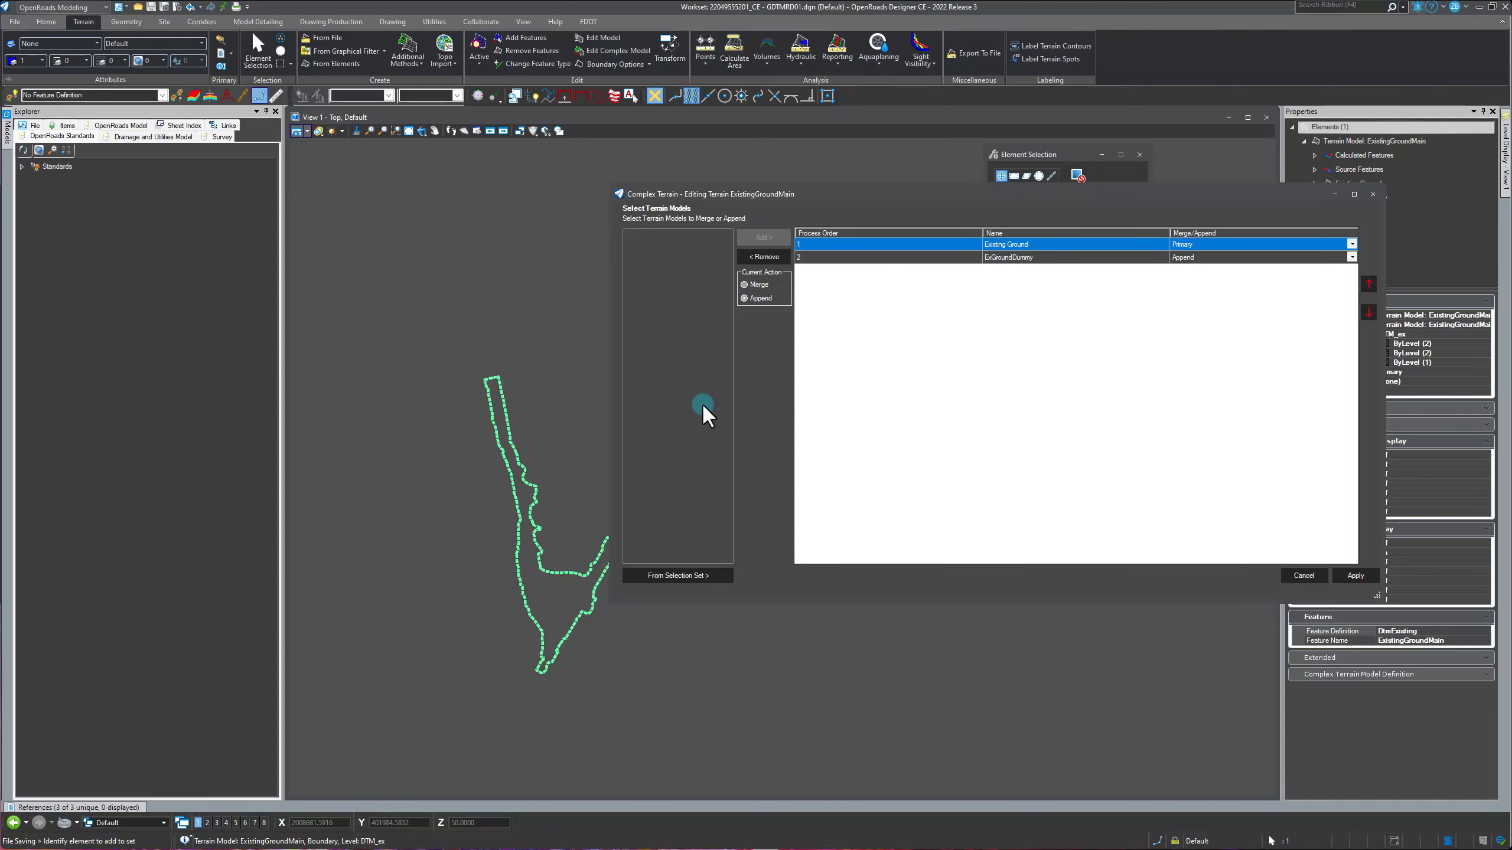
drag(702, 190, 546, 160)
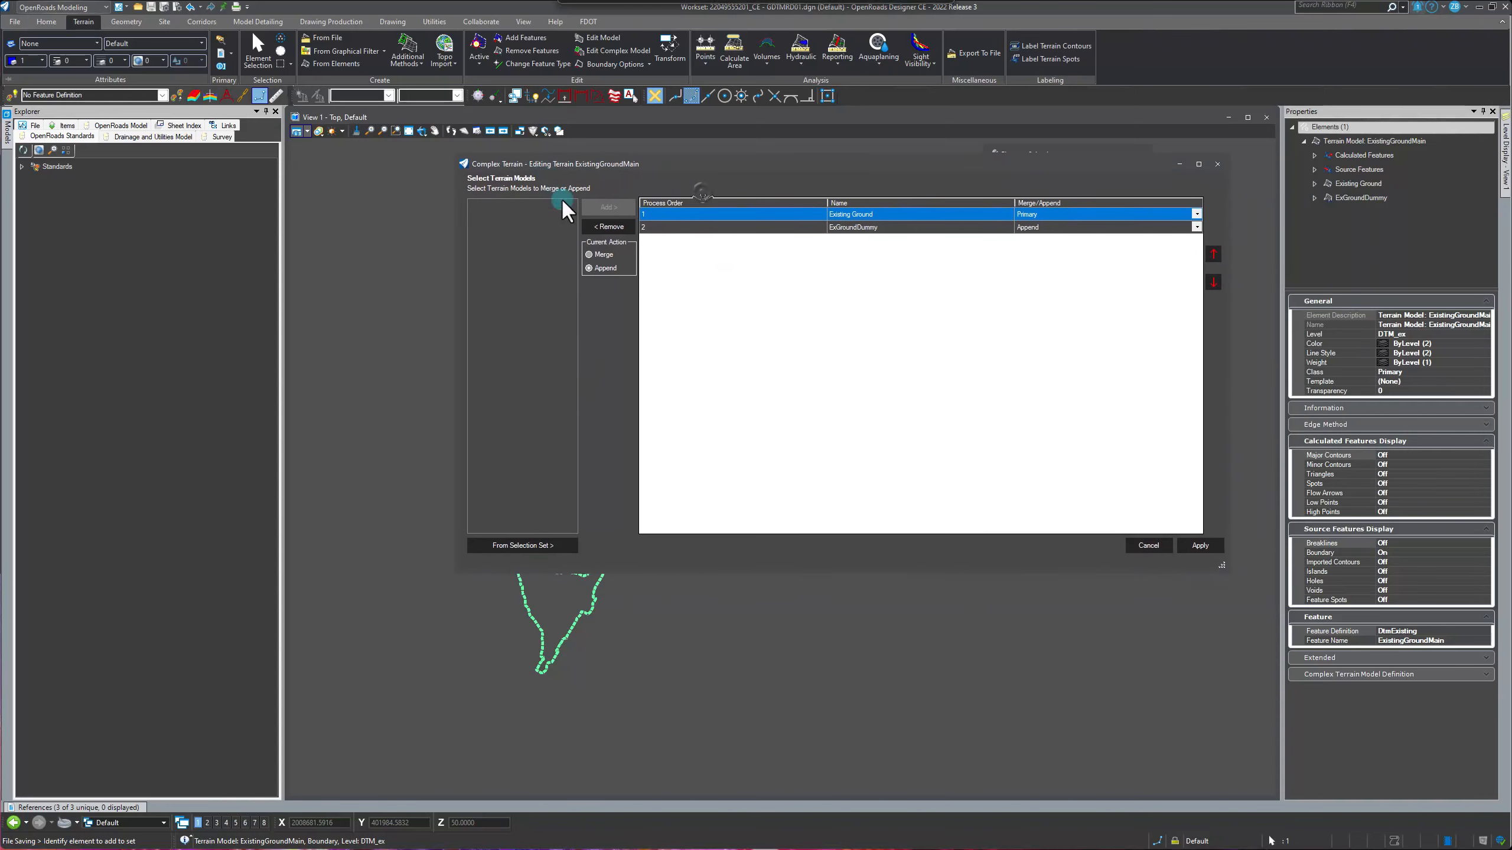